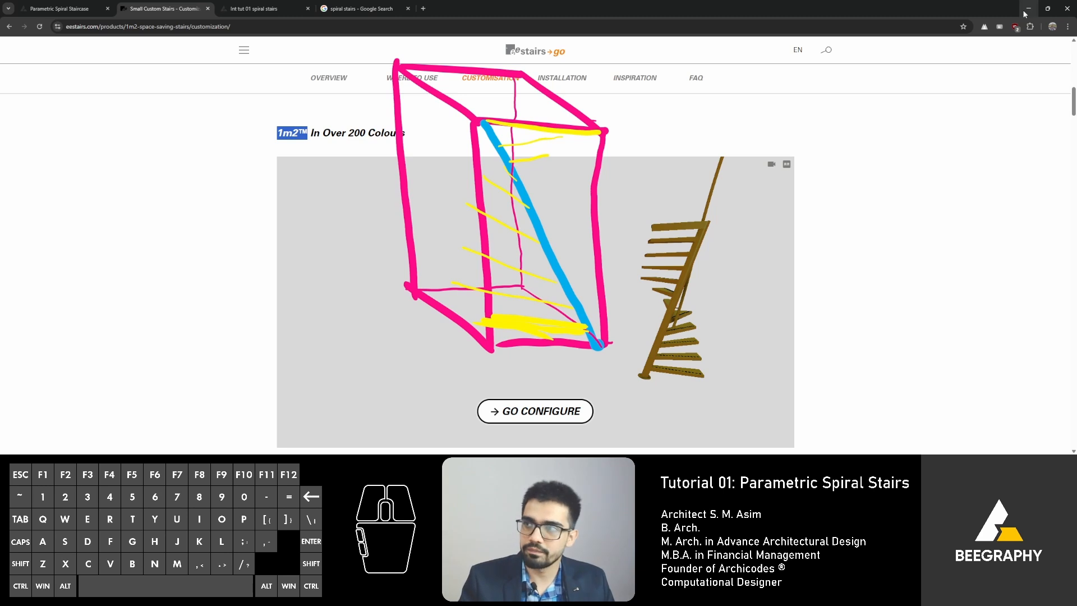
click(1028, 8)
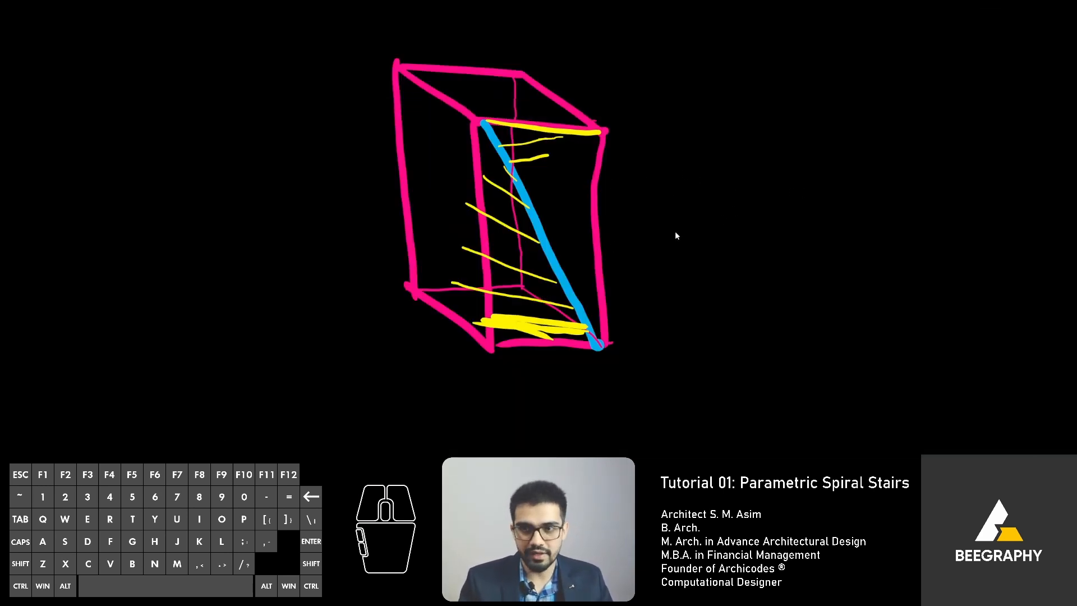
key(ctrl+shift+3)
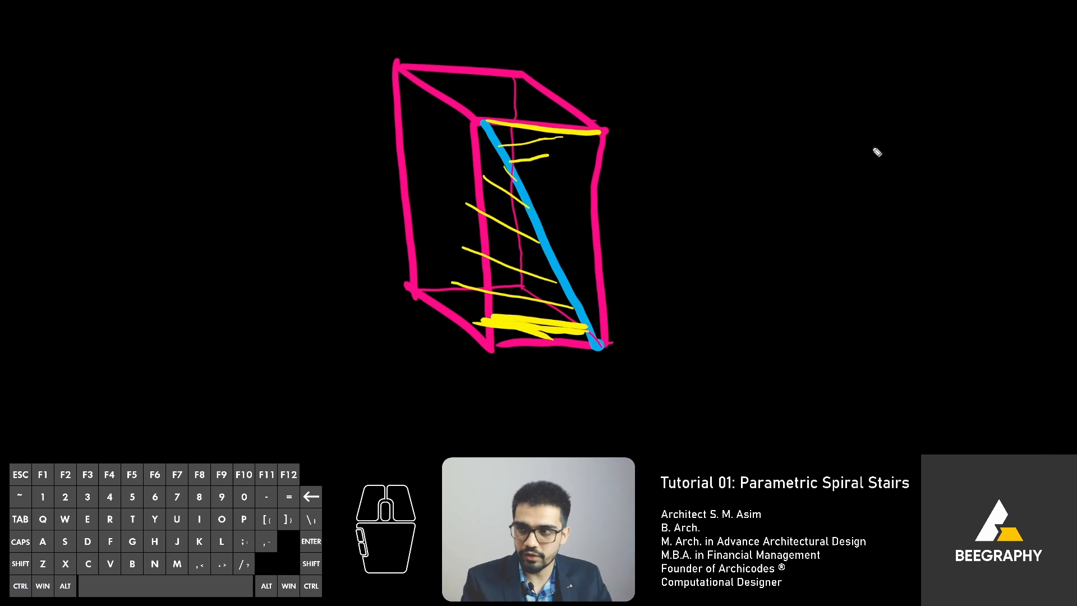
mouse_move(919, 105)
mouse_down()
mouse_move(866, 106)
mouse_move(808, 69)
mouse_up()
drag(924, 100, 890, 260)
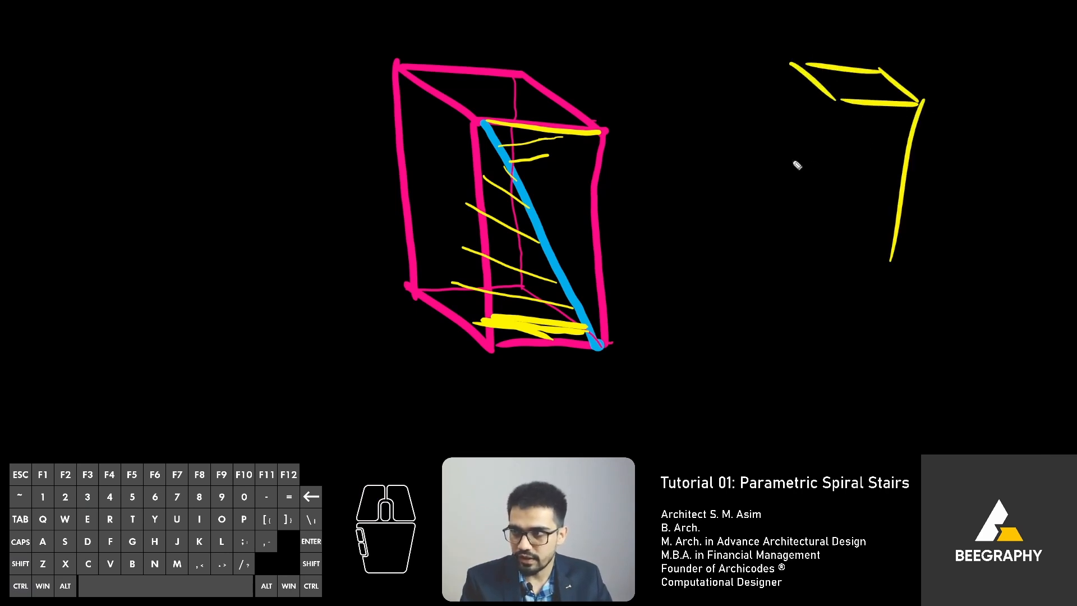
drag(840, 105, 814, 215)
drag(787, 60, 781, 171)
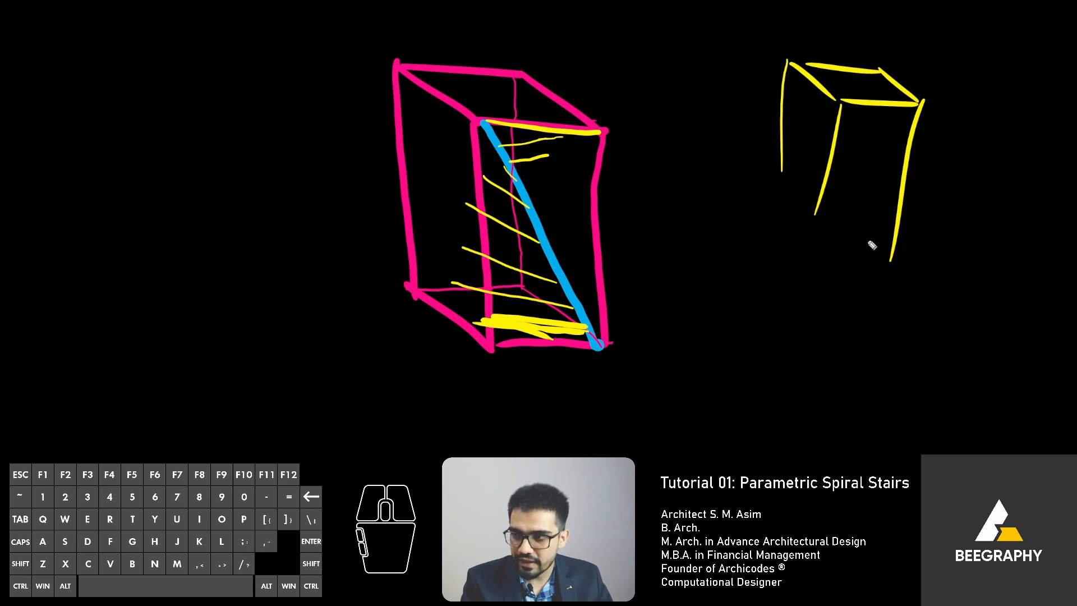
drag(891, 261, 836, 262)
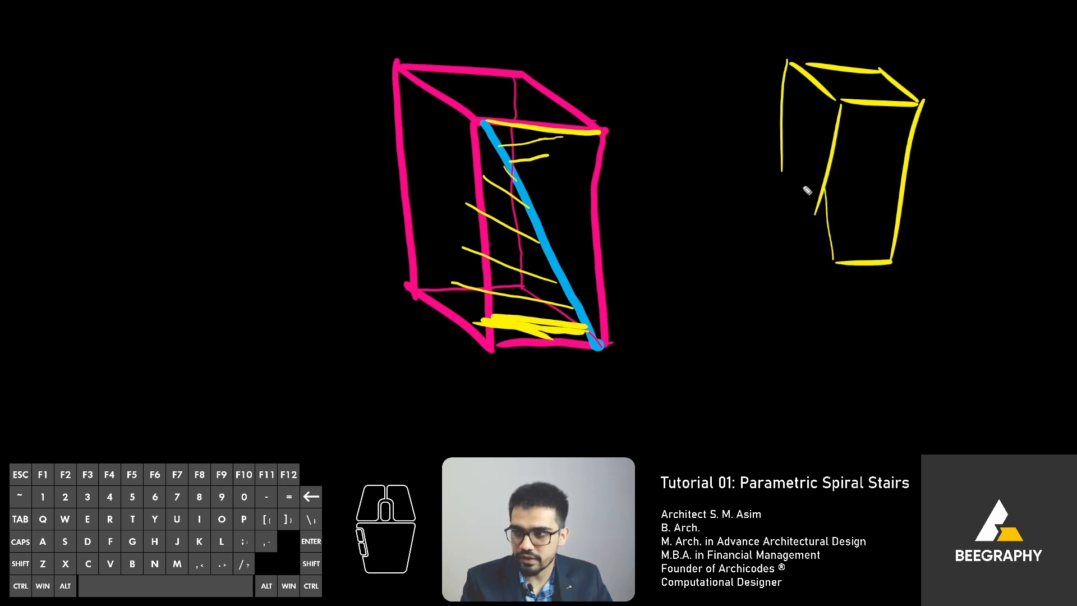
mouse_move(781, 119)
mouse_down()
mouse_move(787, 227)
mouse_move(826, 259)
mouse_up()
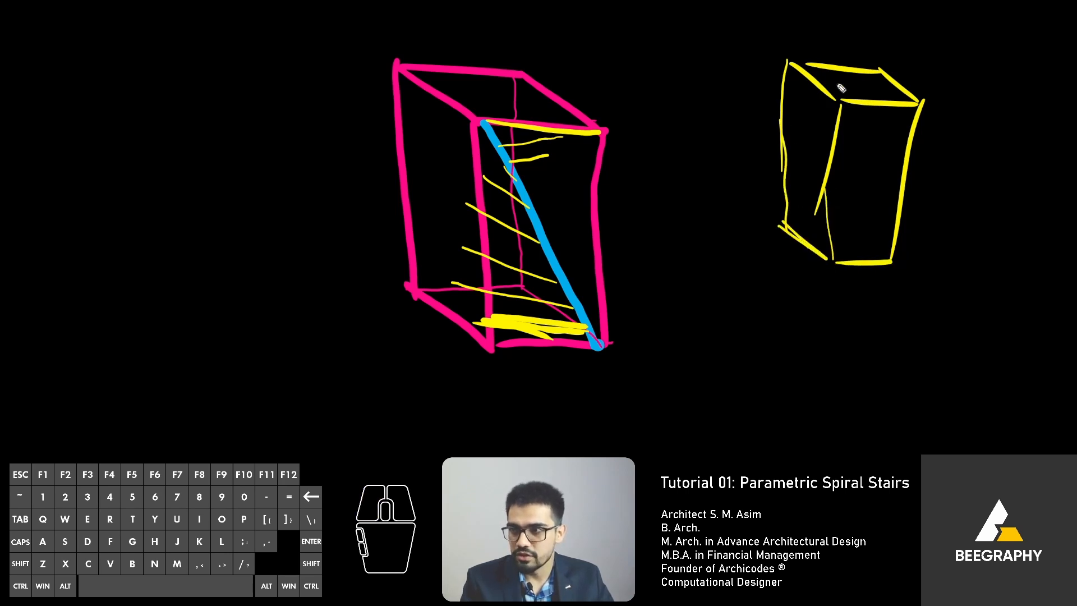
drag(837, 99, 828, 255)
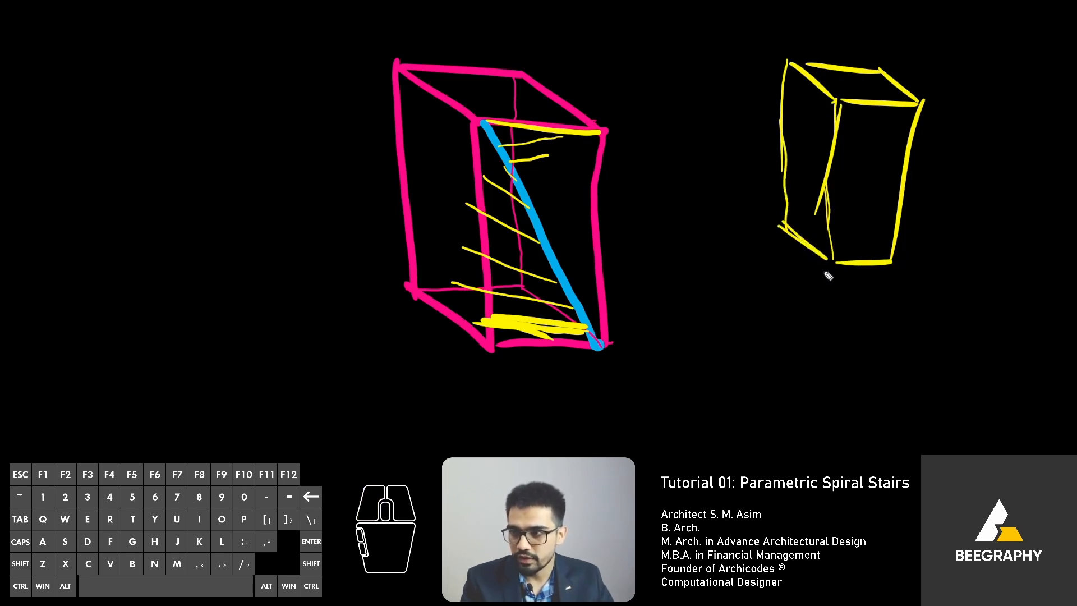
click(837, 100)
click(889, 263)
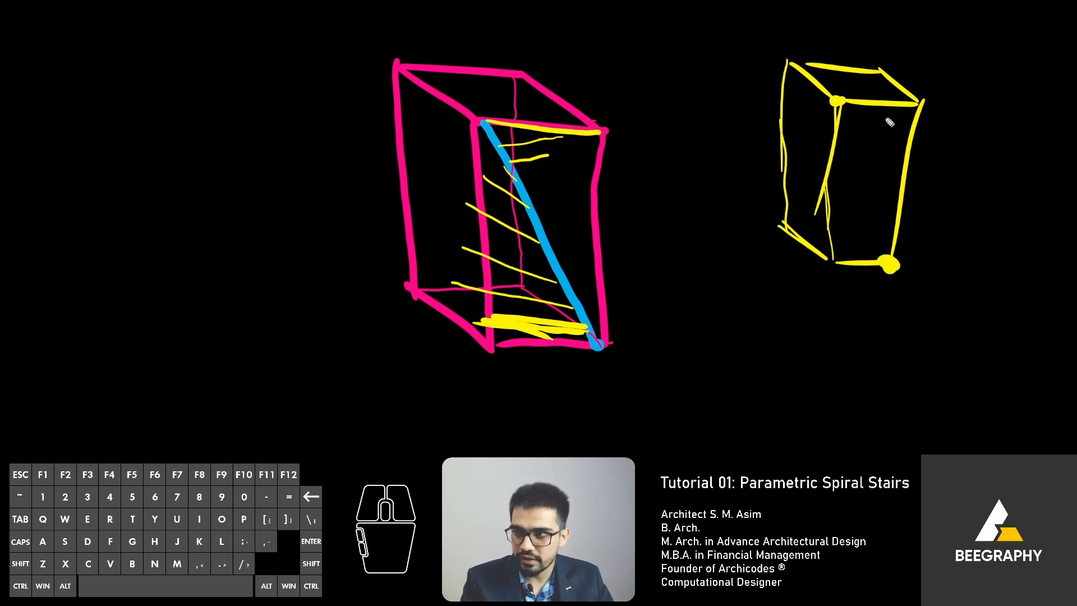
drag(838, 102, 889, 265)
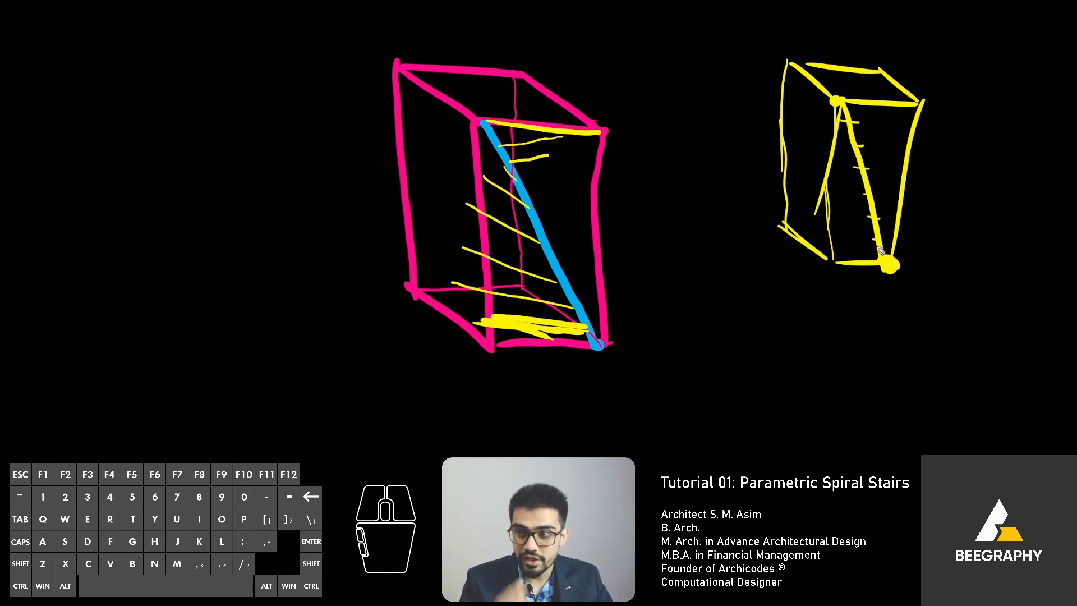
drag(878, 243, 841, 236)
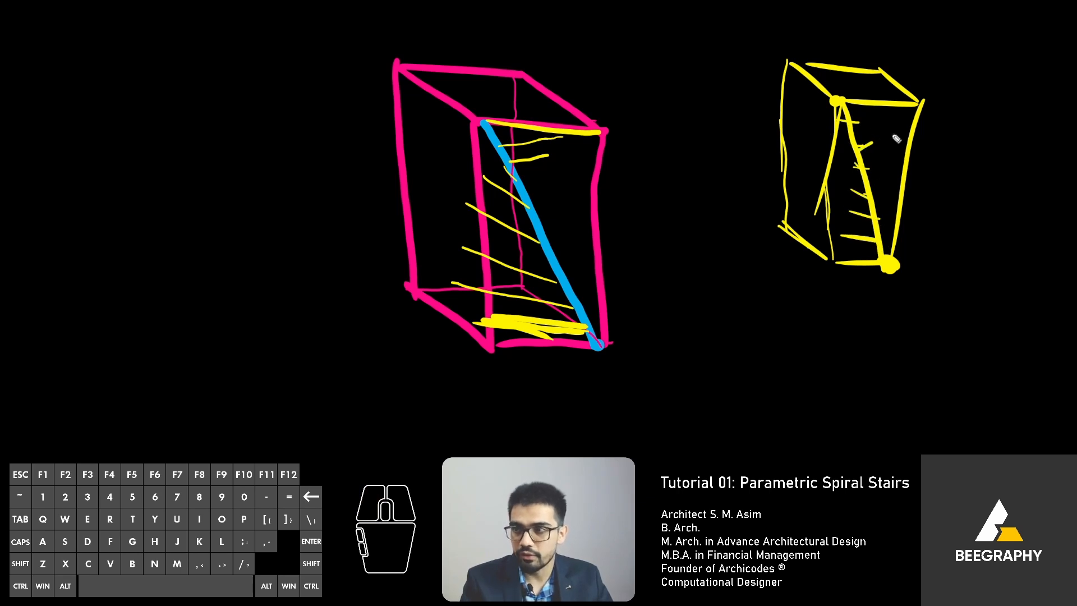
drag(849, 121, 899, 112)
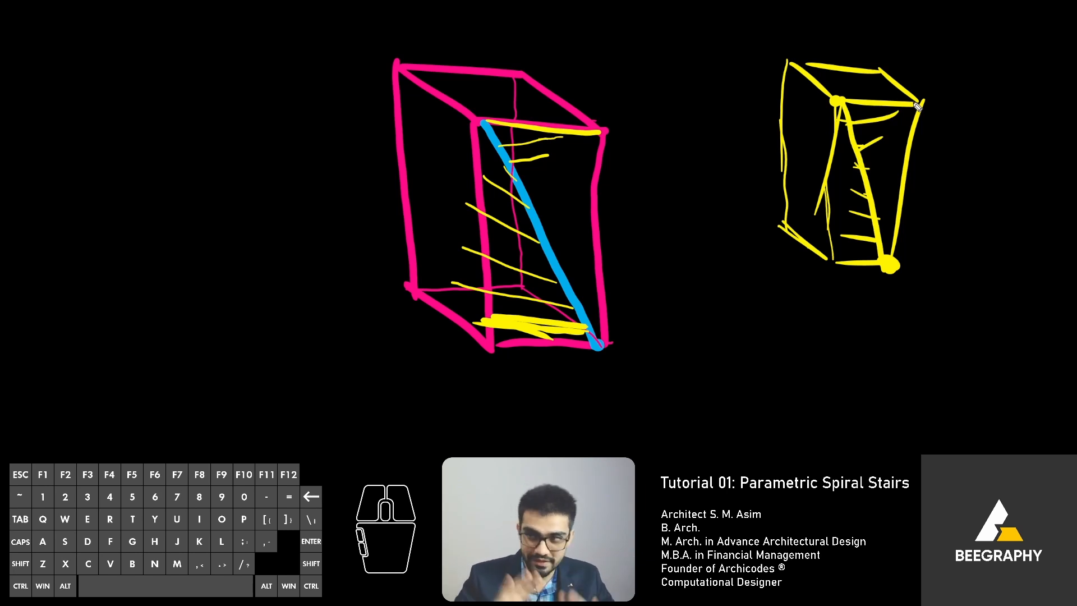
key(Delete)
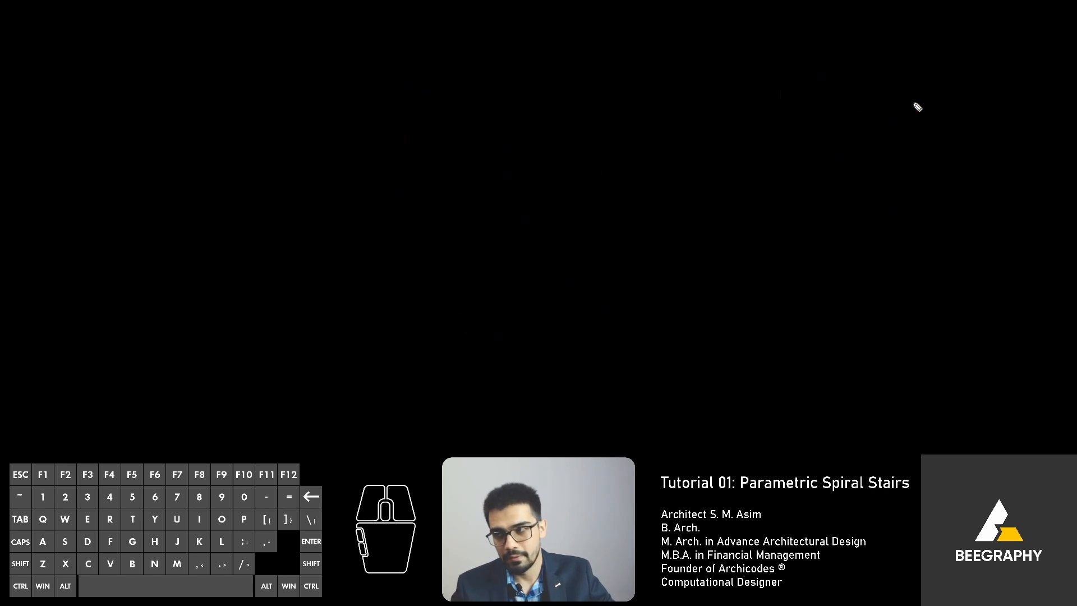
key(ctrl+shift+2)
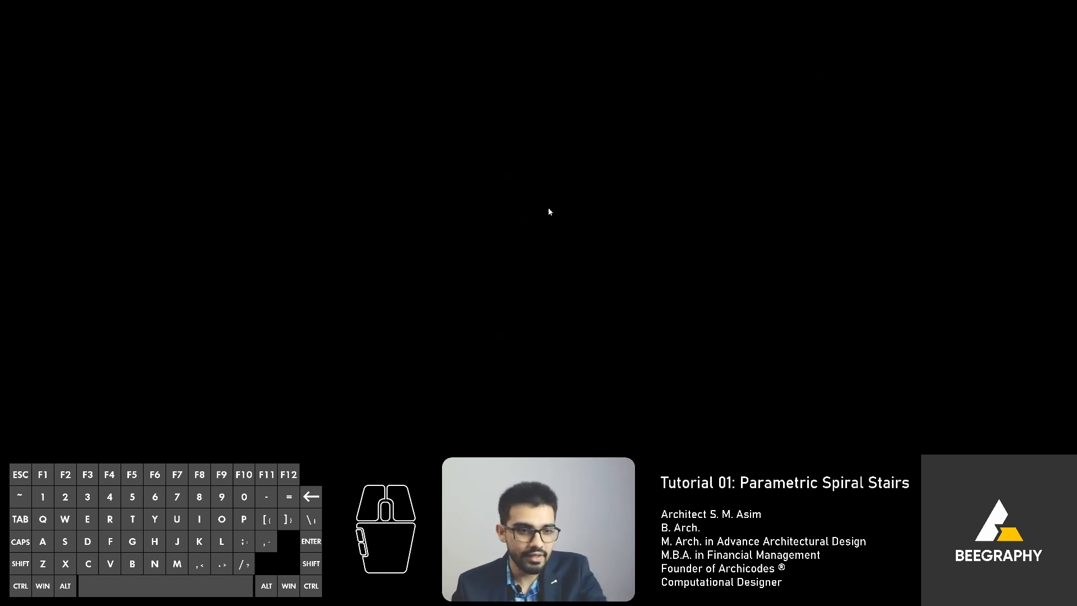
click(477, 453)
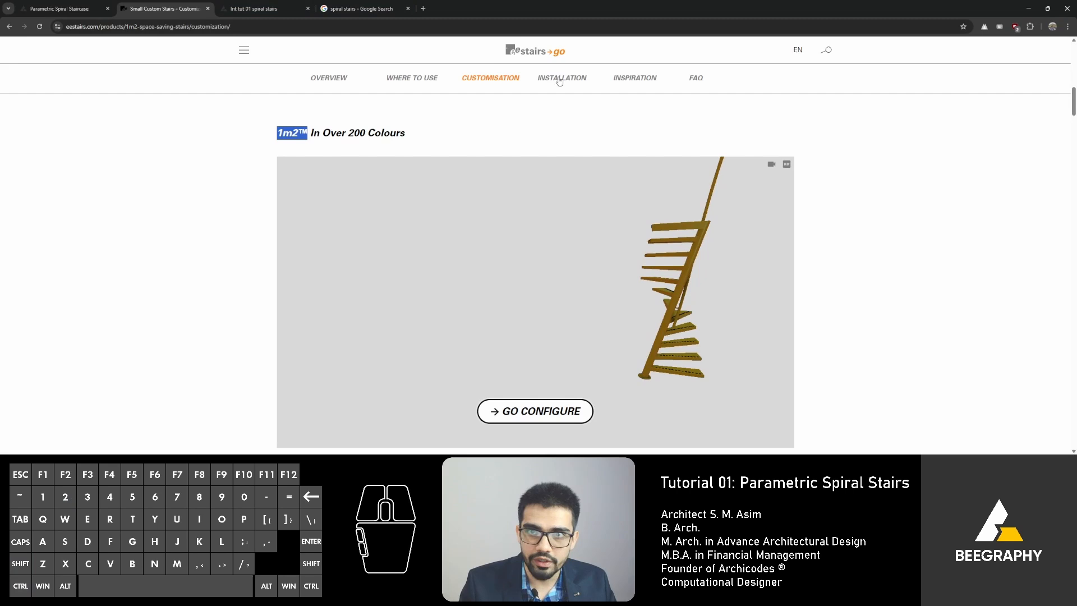
Step: Switch to the Parametric Spiral Staircase workspace tab and inspect its node graph and 3D preview
click(59, 8)
drag(807, 196, 872, 192)
scroll(913, 143, up, 5)
right_drag(916, 138, 903, 194)
drag(903, 194, 890, 200)
scroll(888, 201, up, 3)
right_drag(889, 200, 886, 183)
drag(887, 183, 873, 206)
scroll(875, 204, up, 3)
right_drag(876, 203, 885, 194)
scroll(308, 230, up, 2)
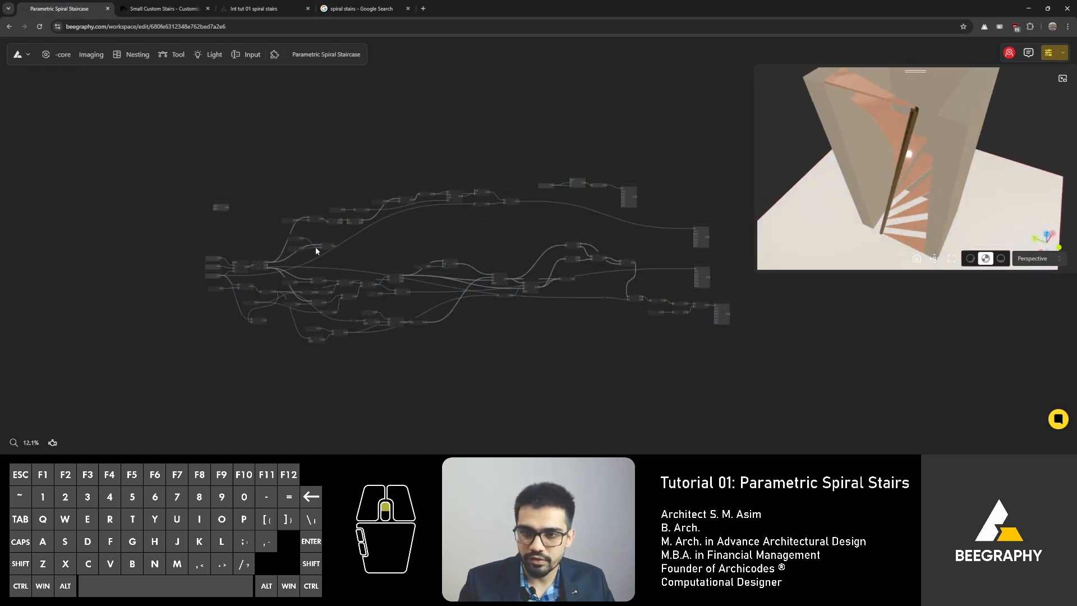
scroll(439, 238, up, 3)
scroll(290, 271, up, 2)
scroll(297, 272, up, 1)
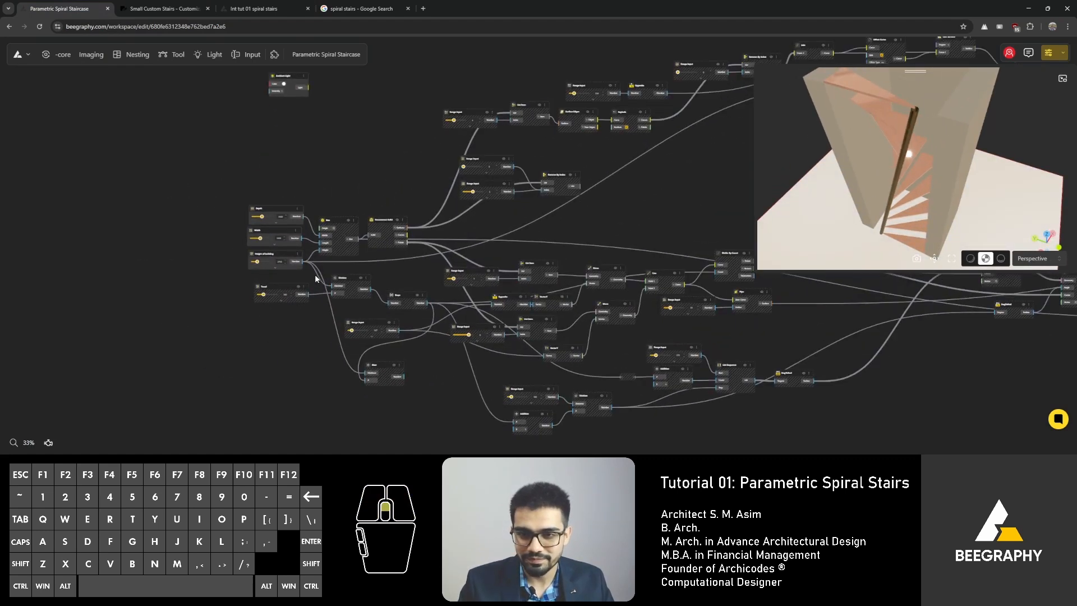
scroll(365, 269, up, 2)
scroll(406, 264, up, 2)
scroll(389, 253, up, 1)
scroll(389, 252, up, 2)
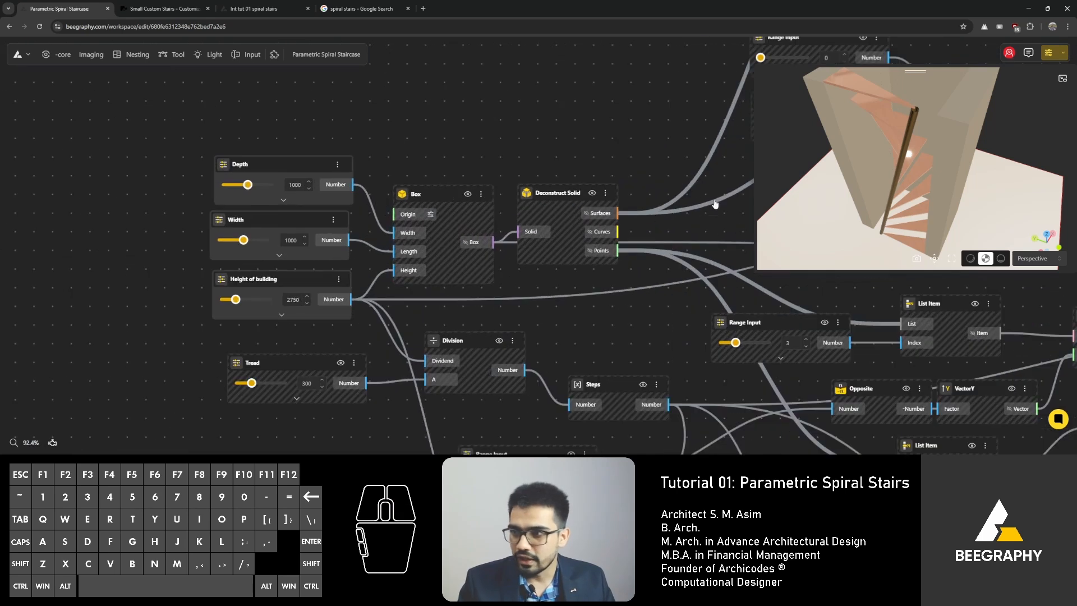
Step: Set the Depth slider of the staircase box to 1237
drag(885, 197, 875, 205)
right_drag(874, 206, 857, 218)
drag(857, 218, 828, 219)
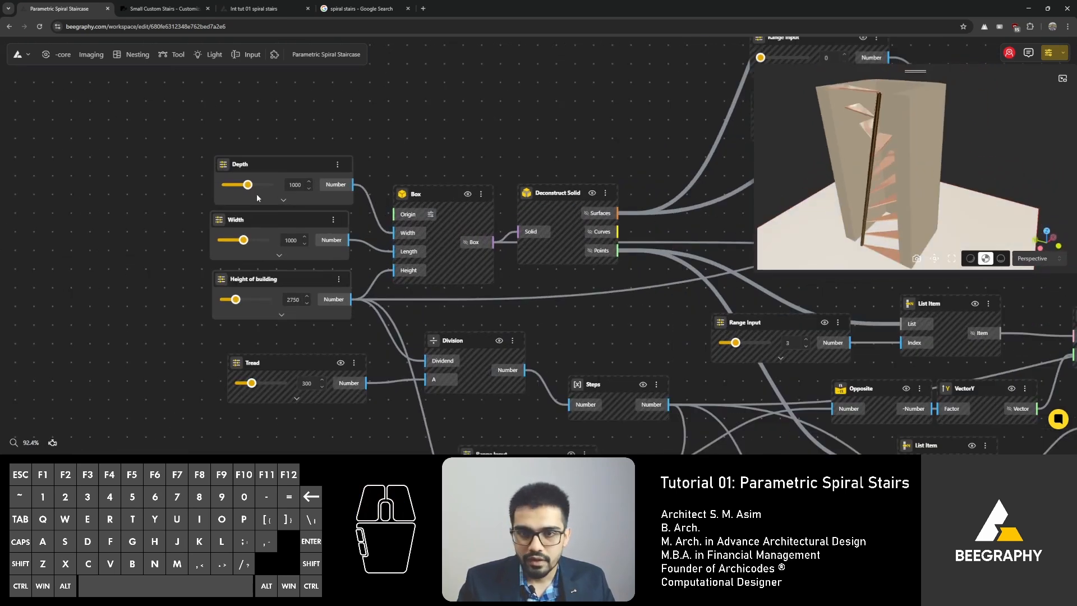
drag(249, 187, 254, 187)
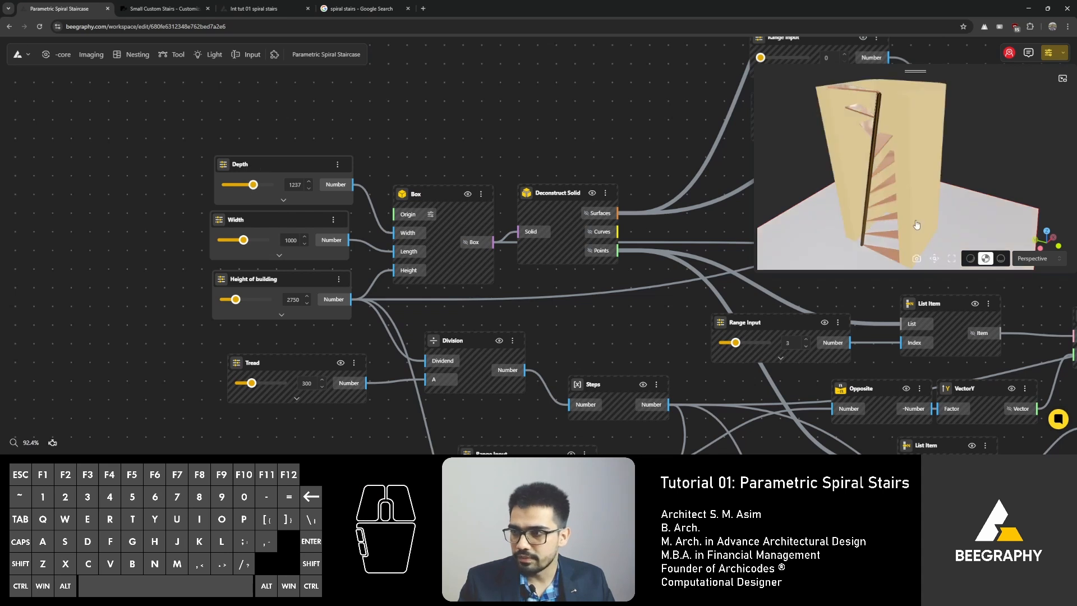
Step: Set the Width slider to 801 and the Height of building value to 3500
drag(998, 150, 922, 188)
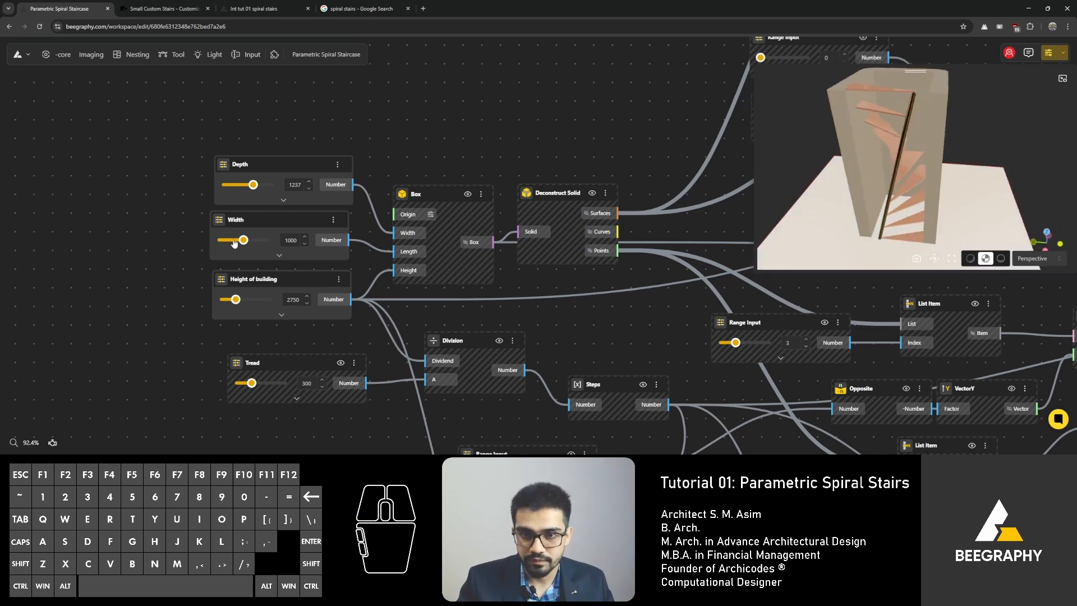
drag(243, 240, 238, 243)
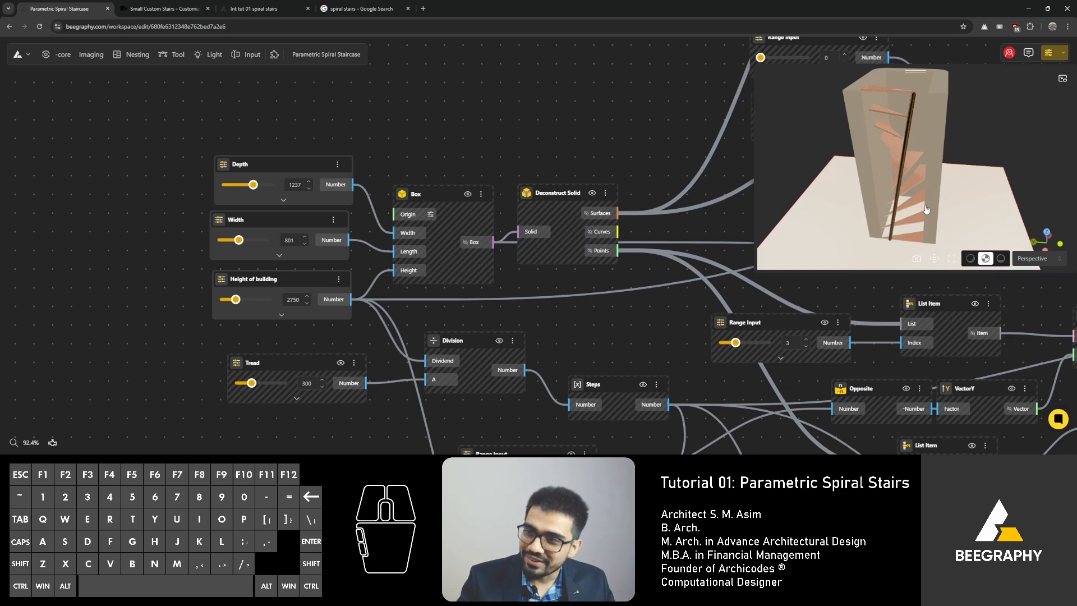
drag(926, 210, 920, 183)
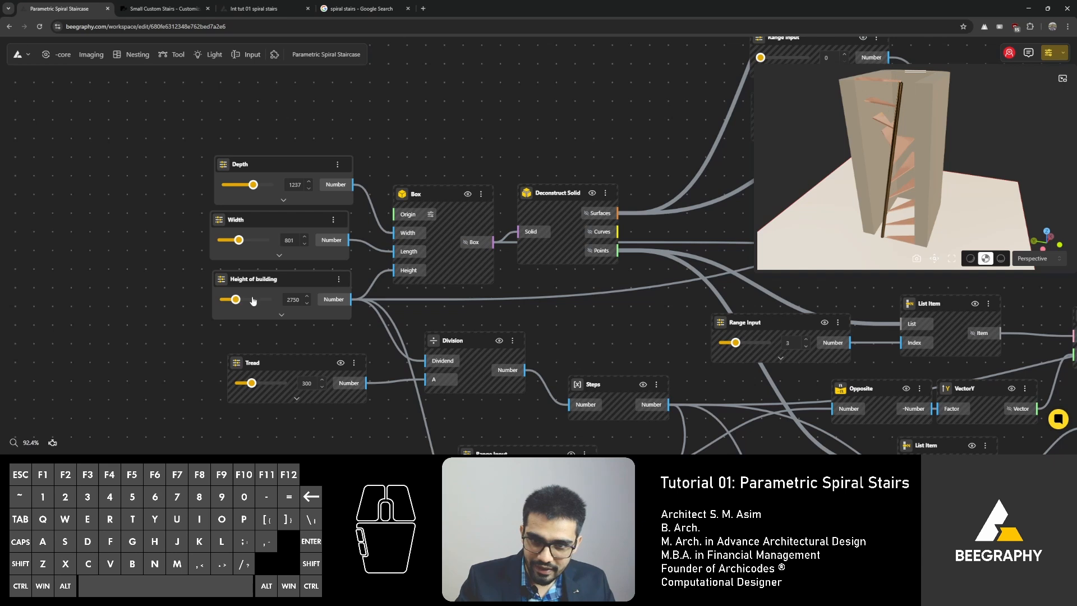
text(3500)
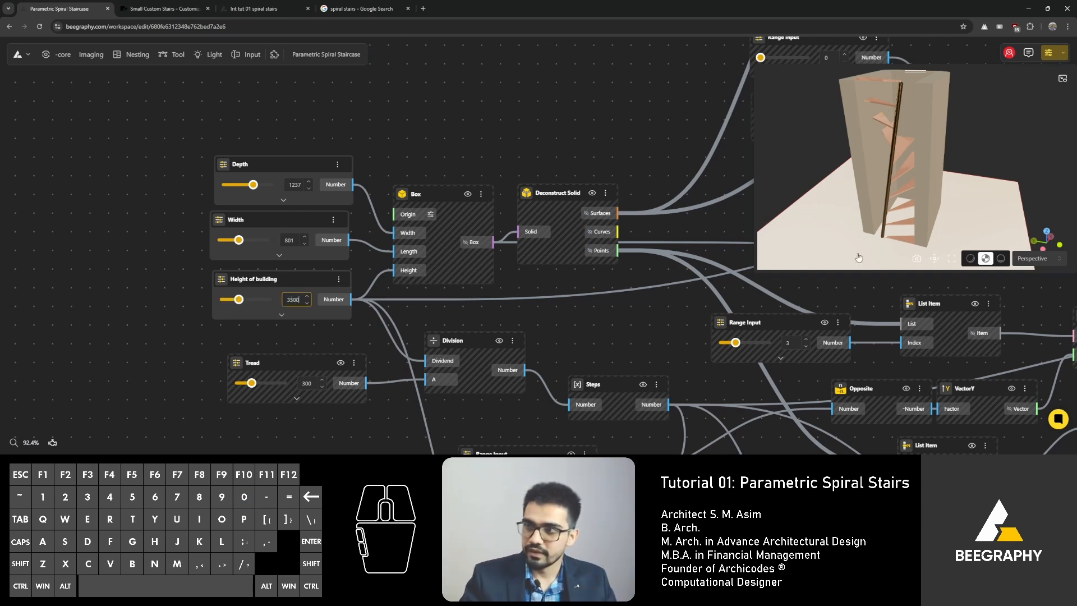
Step: Enlarge the 3D preview panel over the node graph
scroll(817, 235, down, 5)
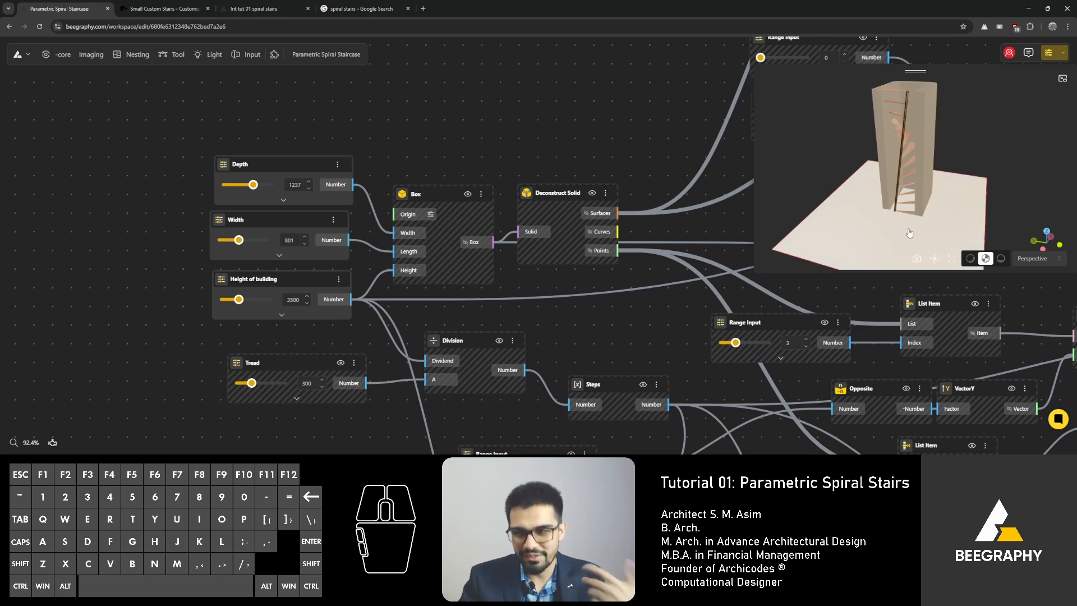
drag(909, 233, 813, 247)
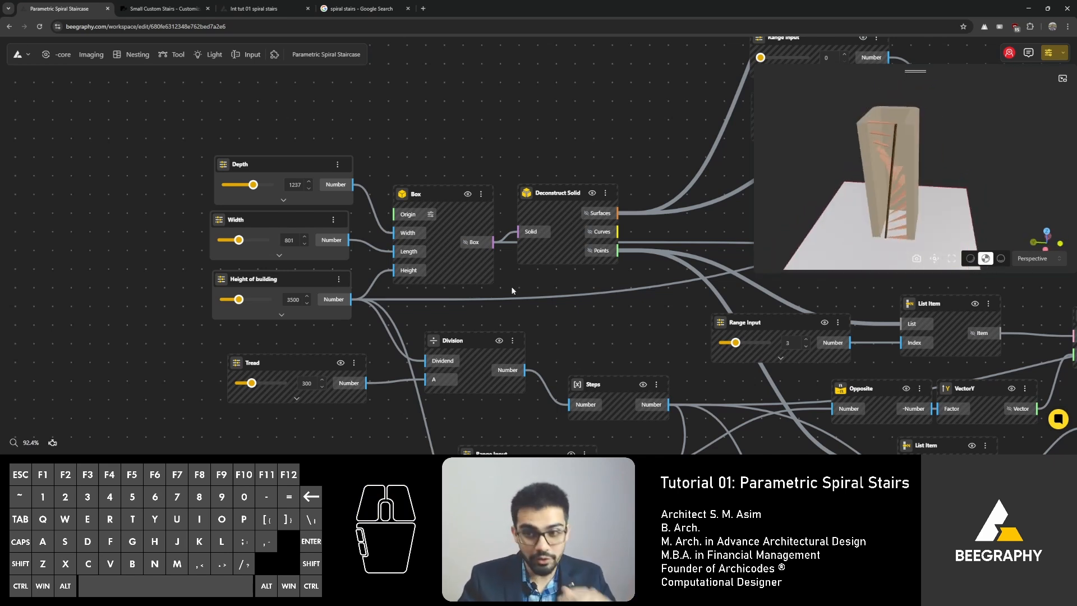
right_drag(550, 293, 435, 236)
right_drag(517, 256, 360, 233)
drag(843, 193, 864, 184)
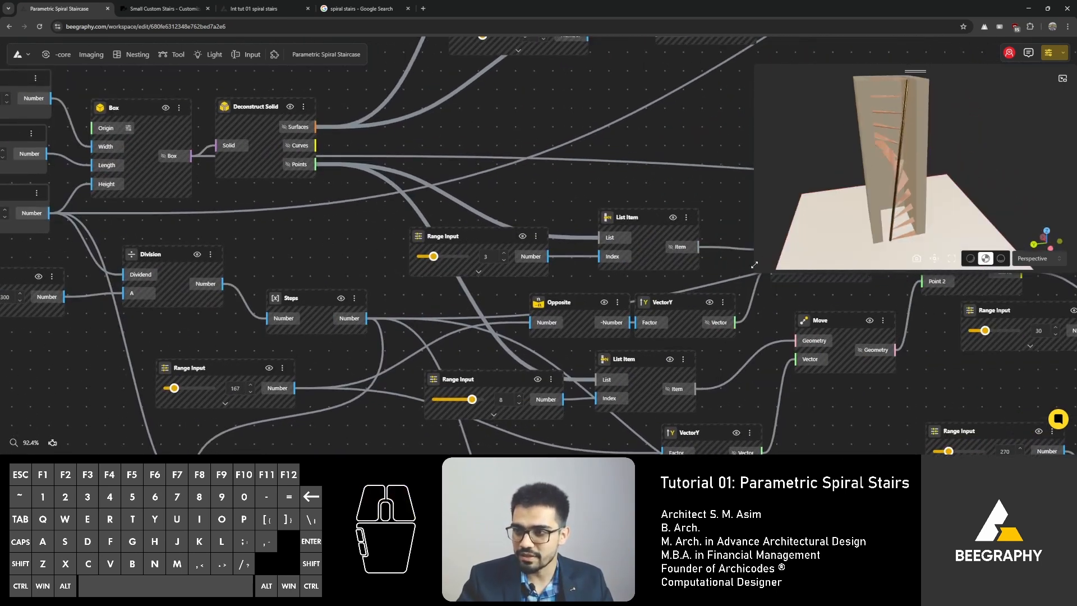
drag(754, 269, 479, 441)
drag(742, 308, 729, 326)
scroll(321, 221, down, 3)
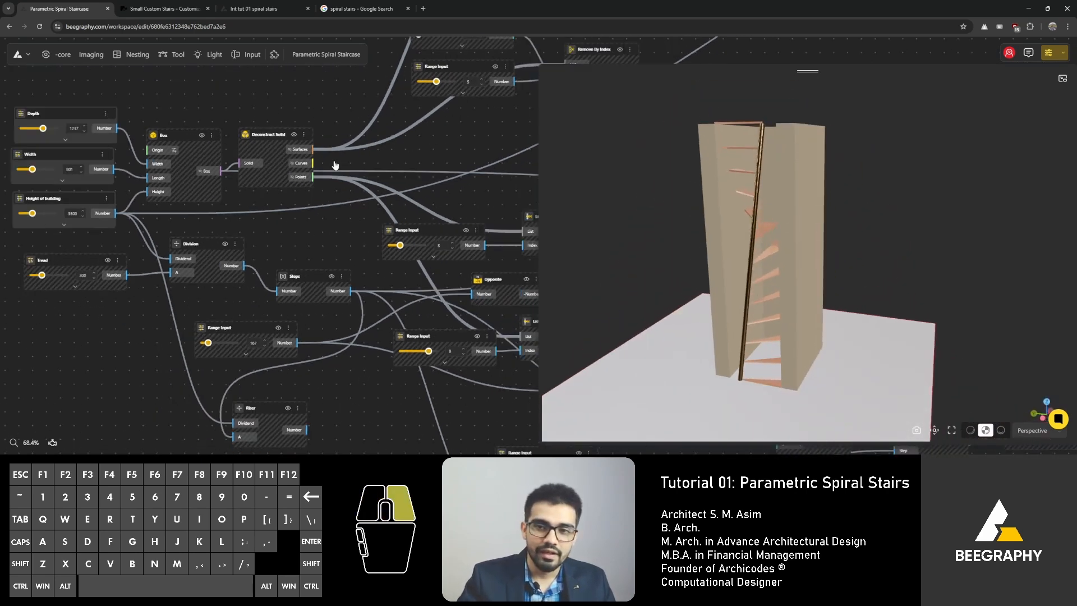
Step: Pan and zoom across the whole node graph to review the staircase components from inputs to outputs
right_drag(336, 165, 143, 113)
scroll(325, 173, down, 4)
right_drag(377, 199, 247, 153)
right_drag(499, 206, 329, 227)
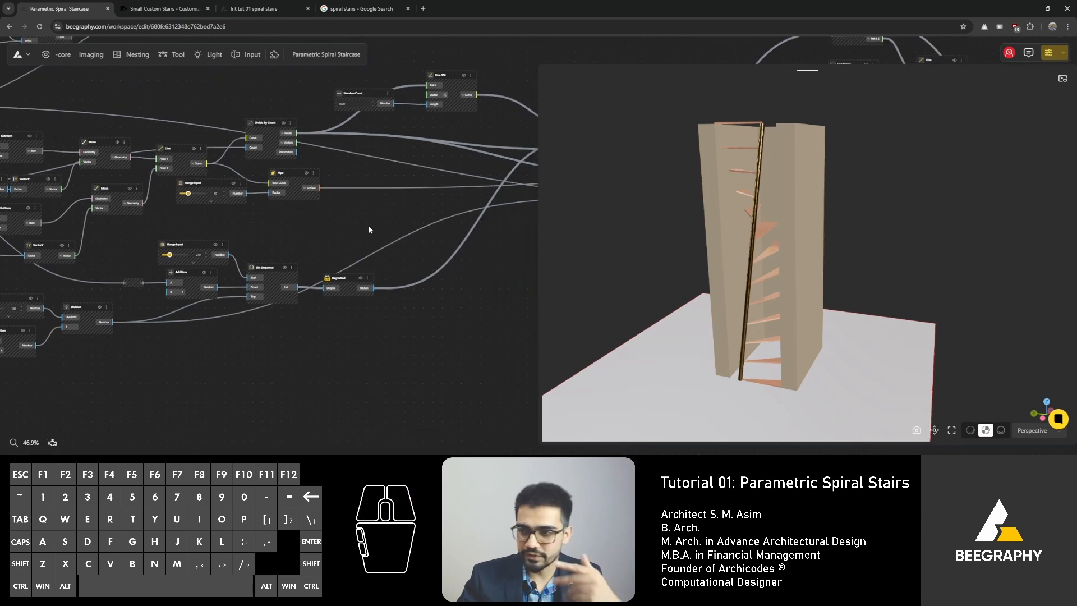
drag(746, 147, 779, 175)
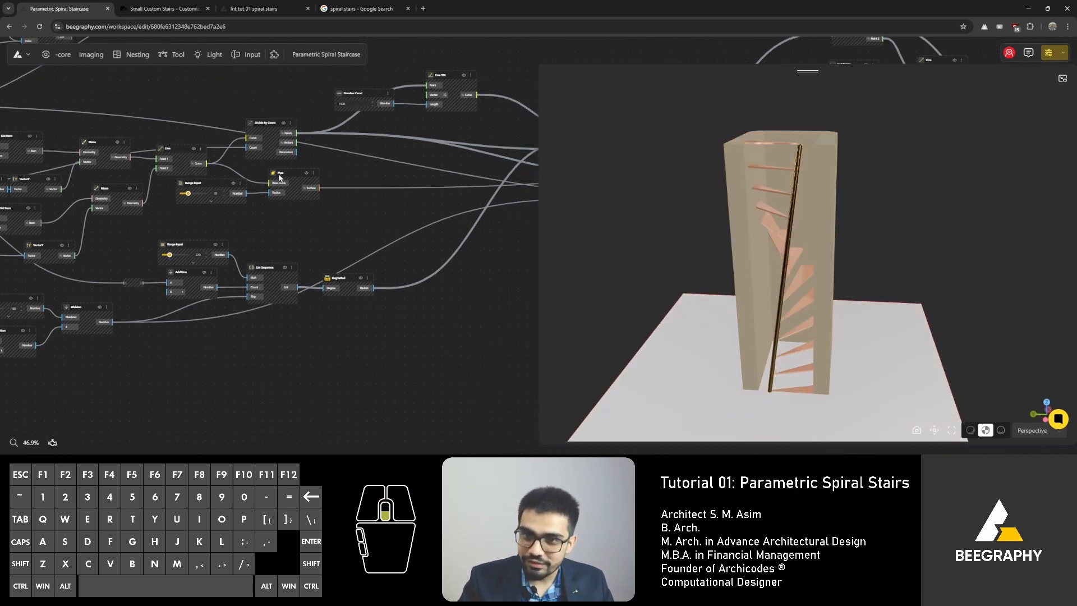
scroll(279, 177, down, 4)
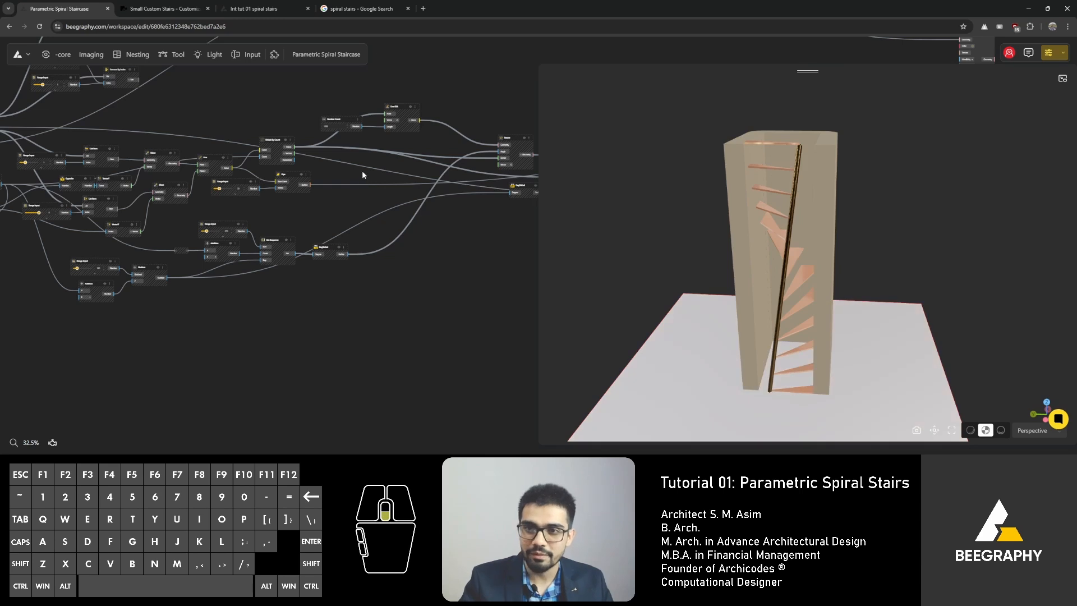
scroll(362, 175, up, 6)
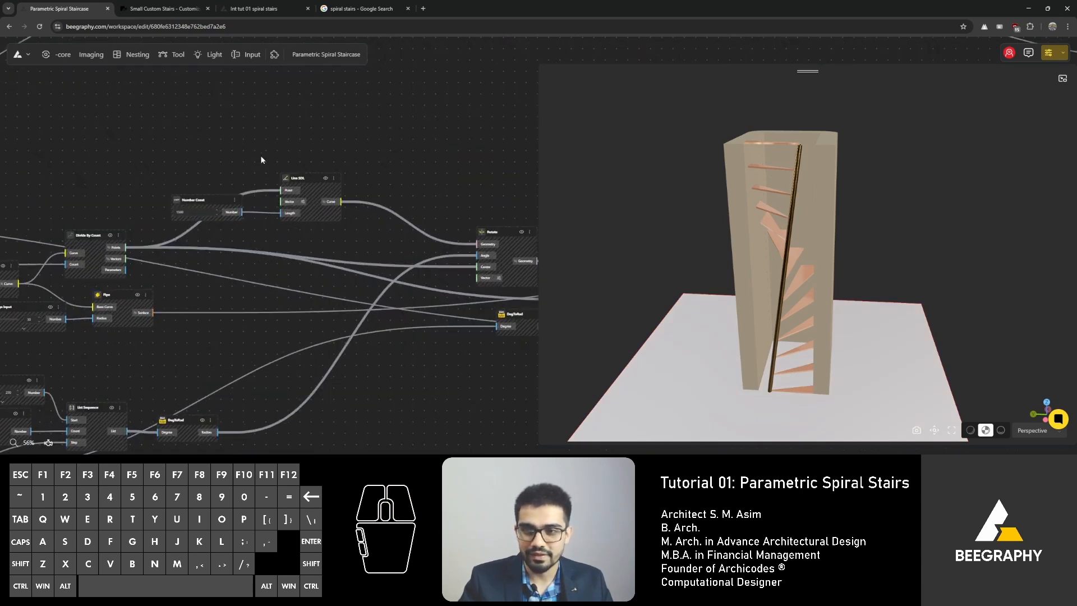
scroll(288, 160, down, 3)
right_drag(126, 147, 482, 185)
right_drag(84, 205, 349, 205)
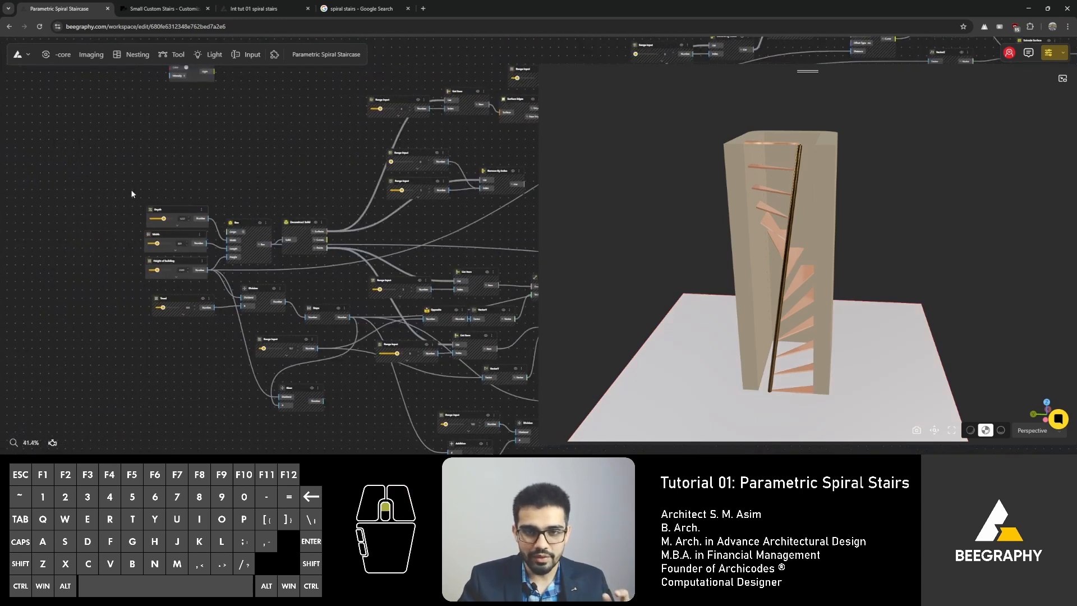
scroll(248, 205, up, 10)
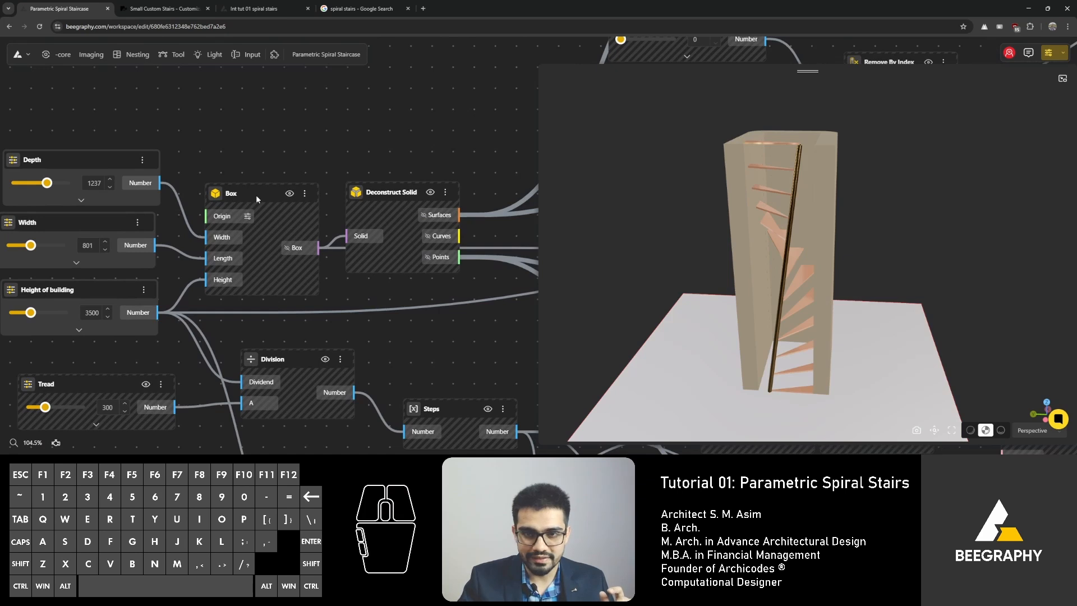
Step: Select the Box node and the Deconstruct Solid node to examine their inputs and outputs close up
click(257, 199)
scroll(292, 190, up, 5)
right_drag(437, 182, 343, 167)
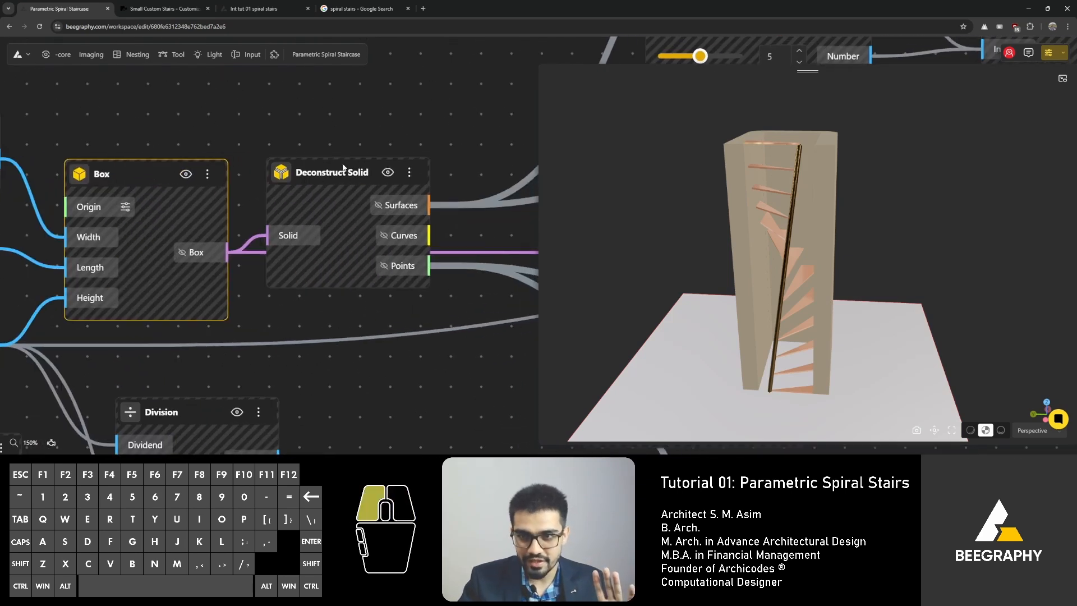
click(344, 167)
right_drag(425, 219, 260, 192)
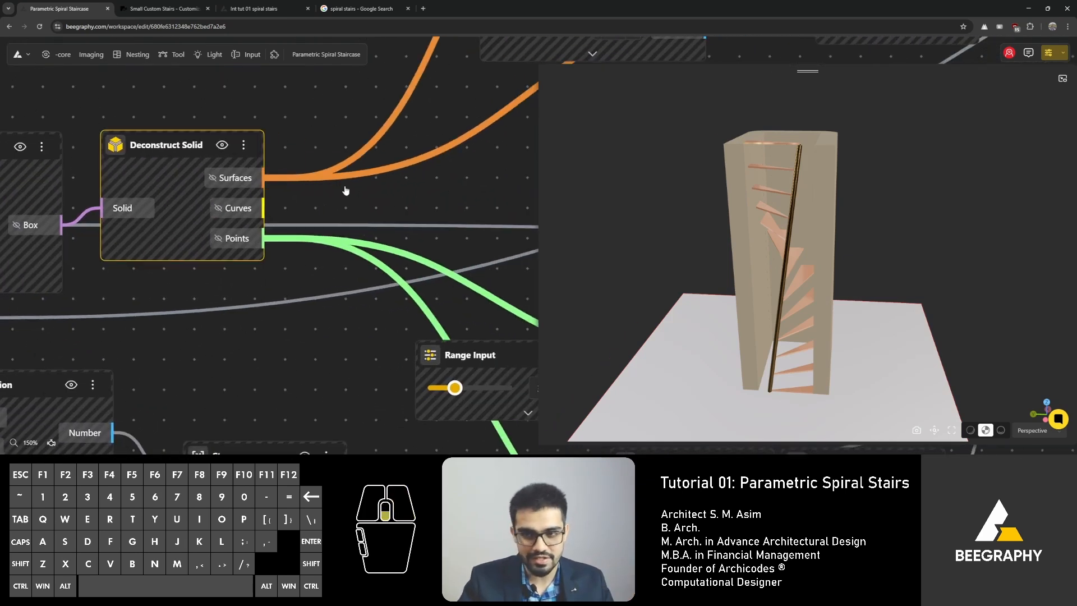
Step: Pan and zoom across the rest of the staircase node graph and orbit the 3D preview to review the remaining nodes
scroll(345, 191, down, 8)
right_drag(401, 175, 207, 215)
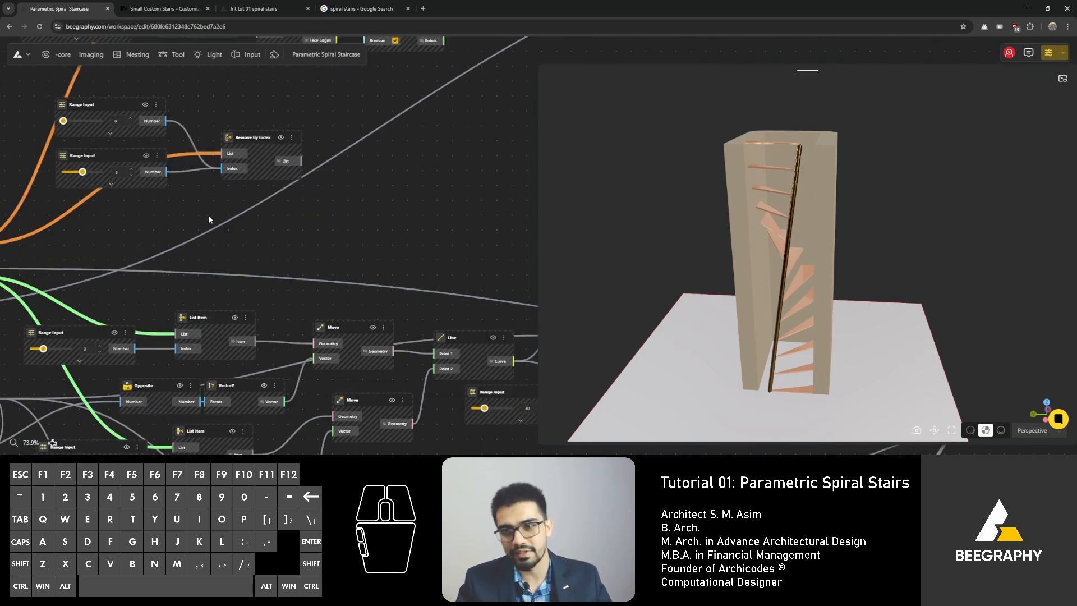
scroll(209, 214, down, 3)
right_drag(359, 195, 158, 244)
scroll(327, 194, down, 3)
right_drag(379, 217, 220, 187)
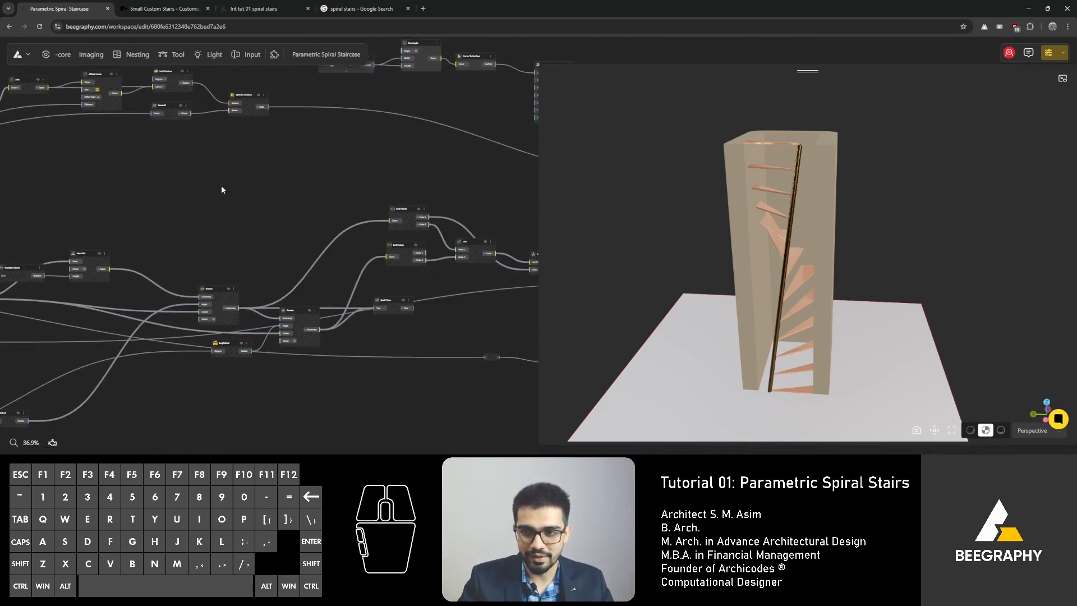
right_drag(268, 228, 78, 212)
right_drag(401, 316, 372, 308)
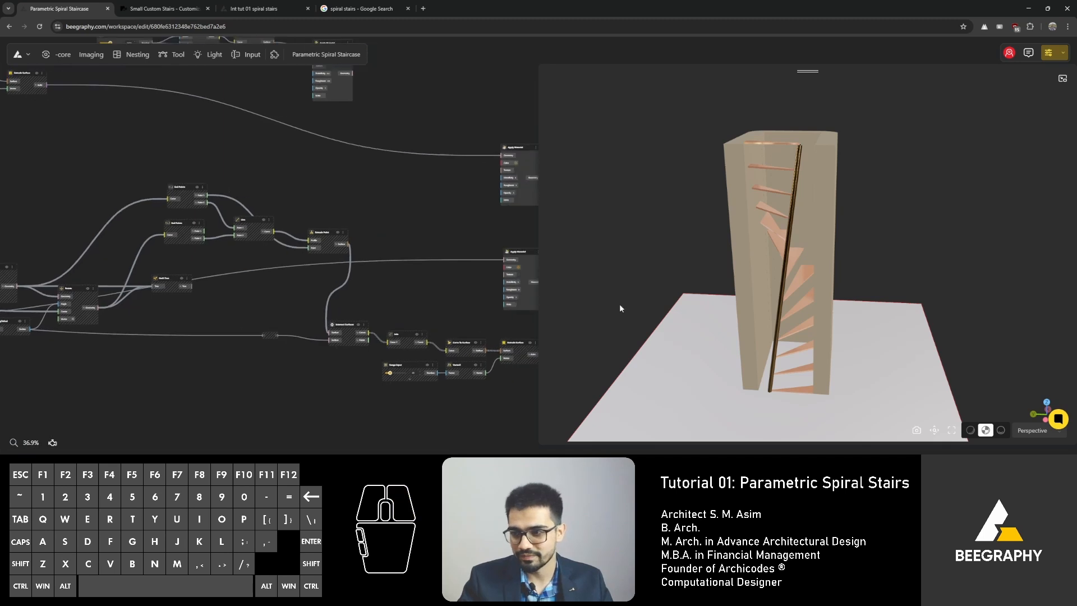
drag(619, 304, 774, 325)
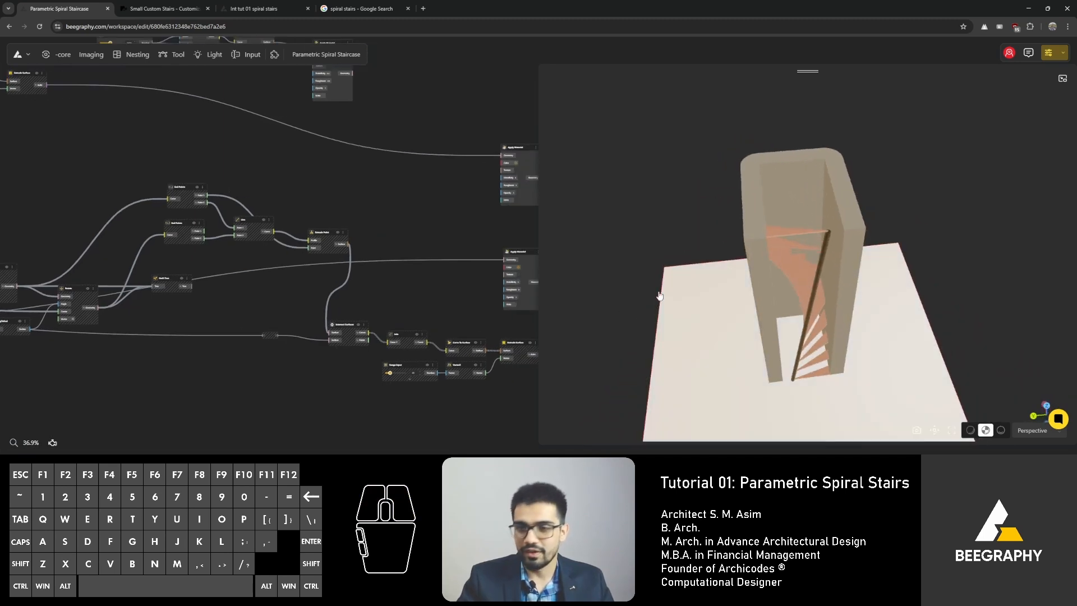
Step: Switch to the empty 'Int tut 01 spiral stairs' workspace and add a Box node to the graph
click(259, 10)
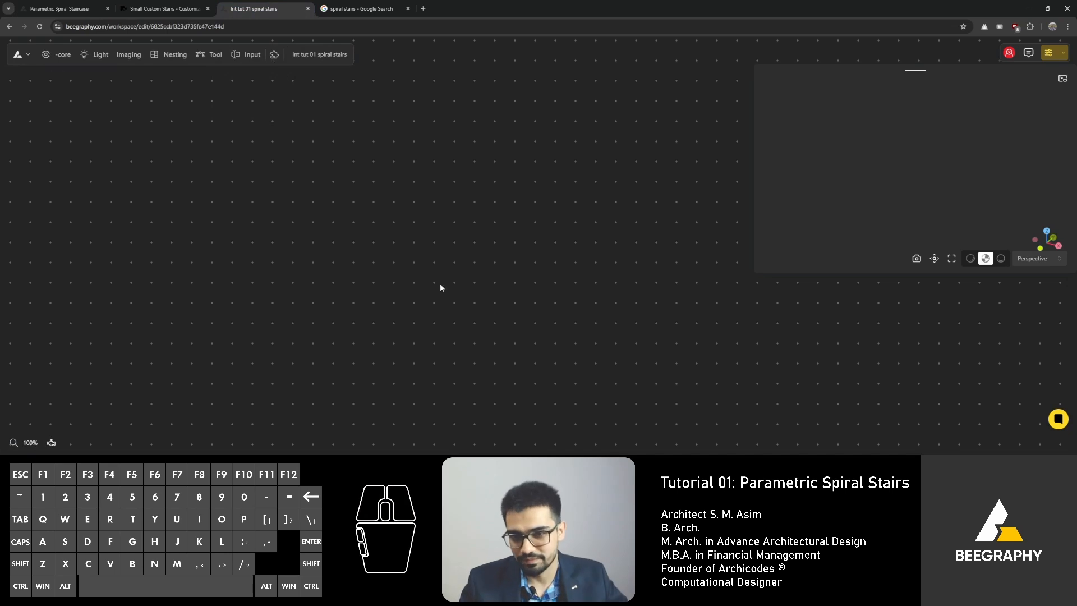
double_click(359, 261)
double_click(289, 252)
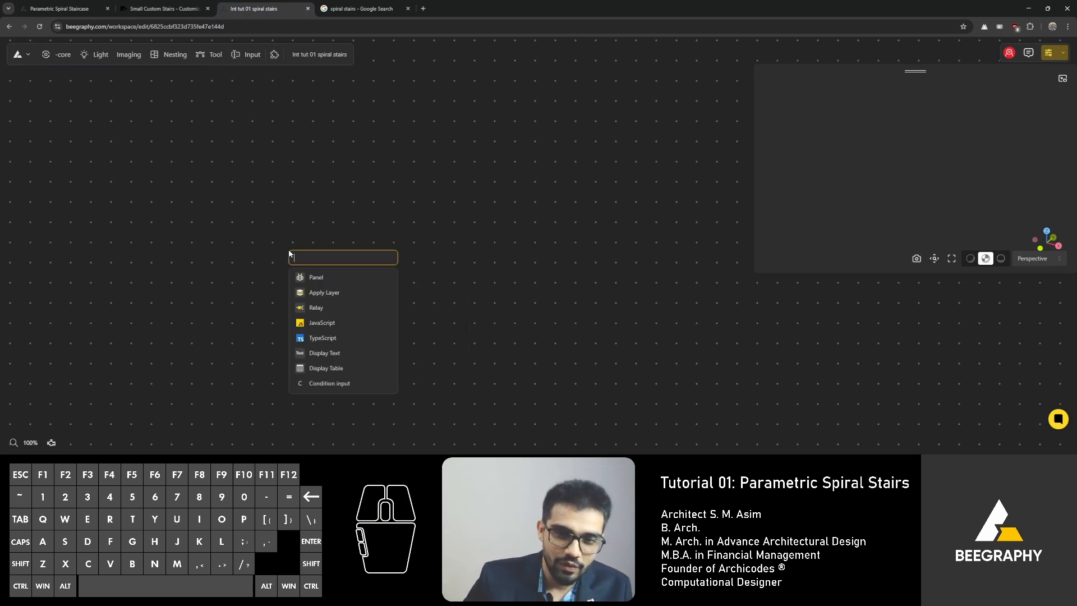
text(box)
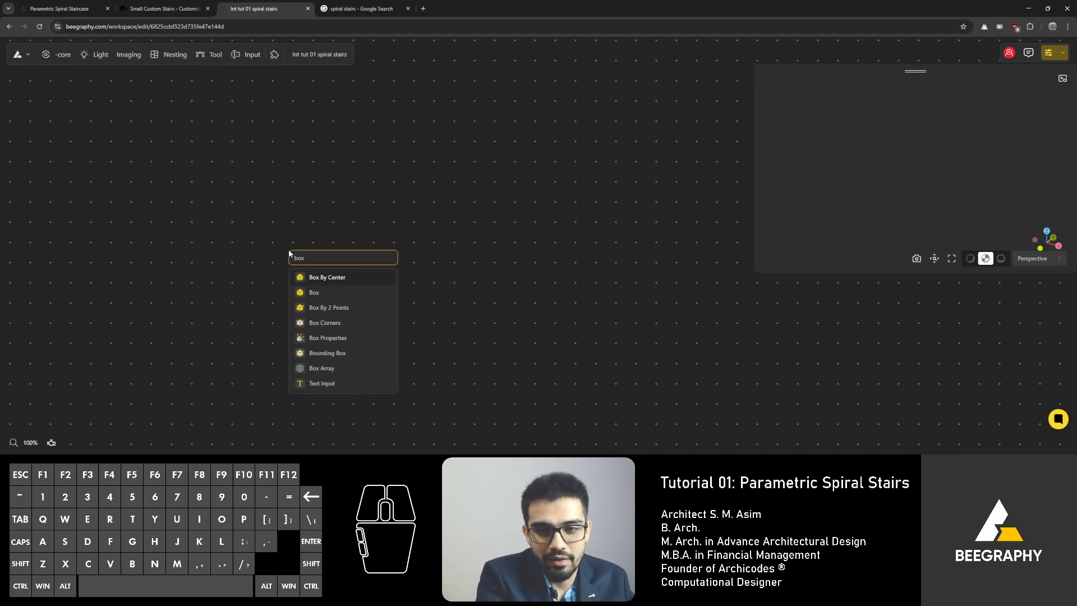
click(312, 292)
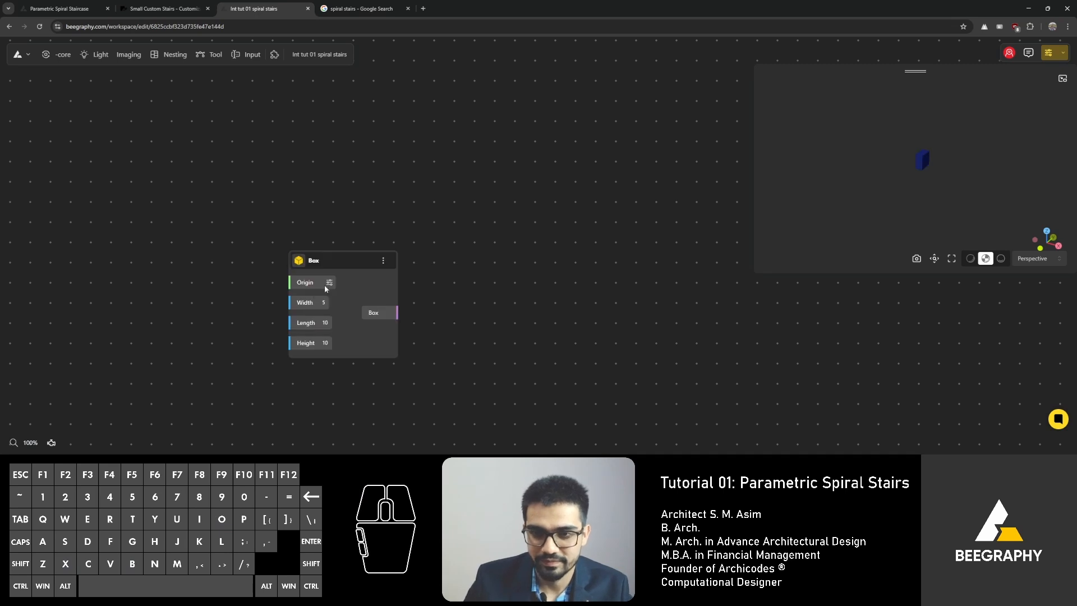
drag(328, 258, 300, 174)
scroll(274, 205, up, 3)
right_drag(186, 190, 320, 190)
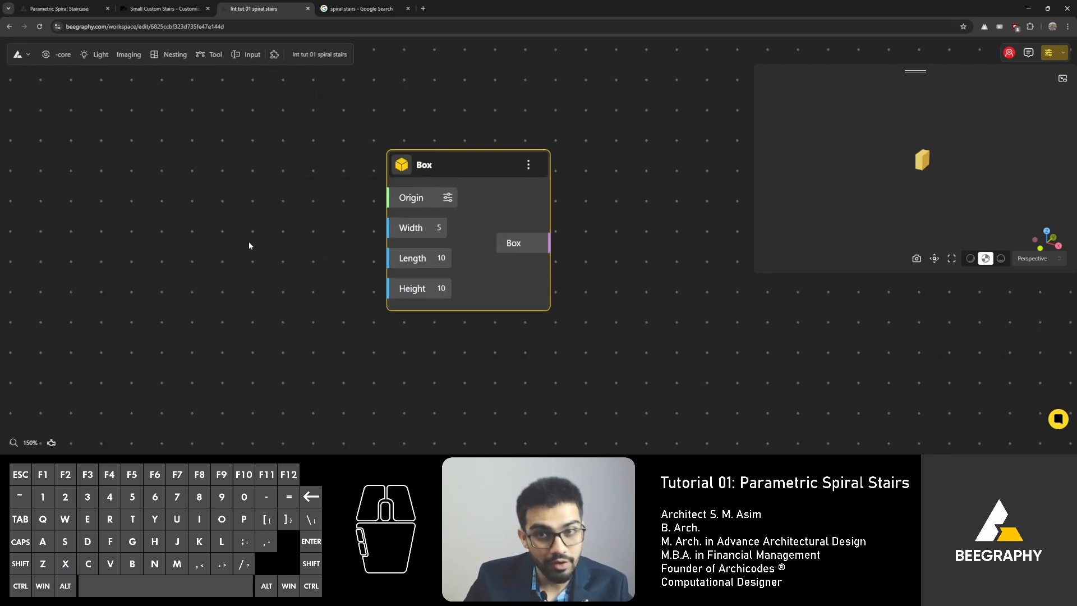
Step: Enlarge the 3D preview panel of the new workspace
double_click(212, 245)
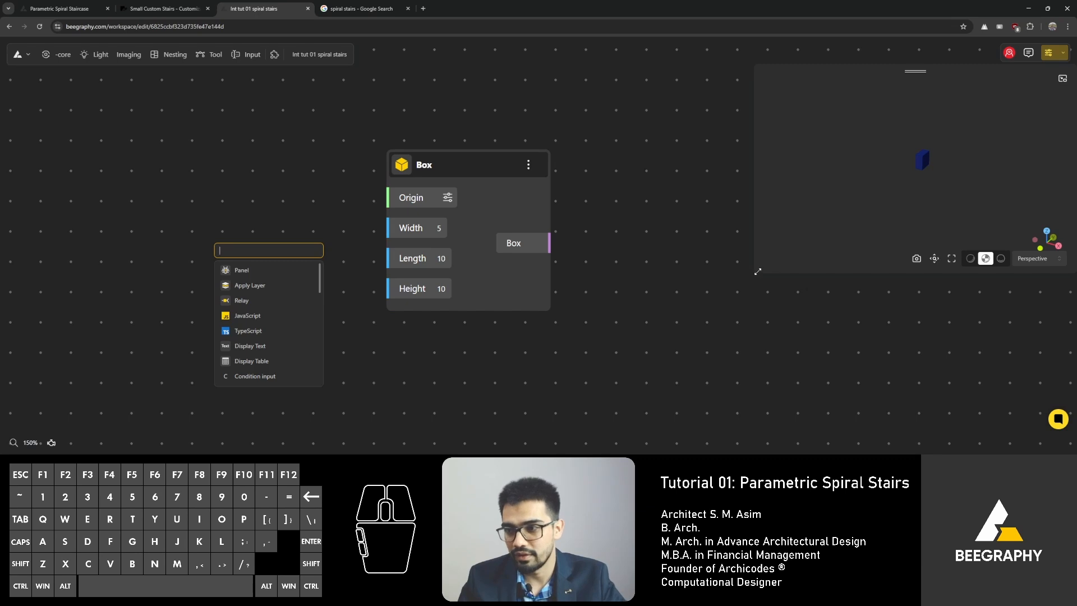
drag(757, 271, 735, 441)
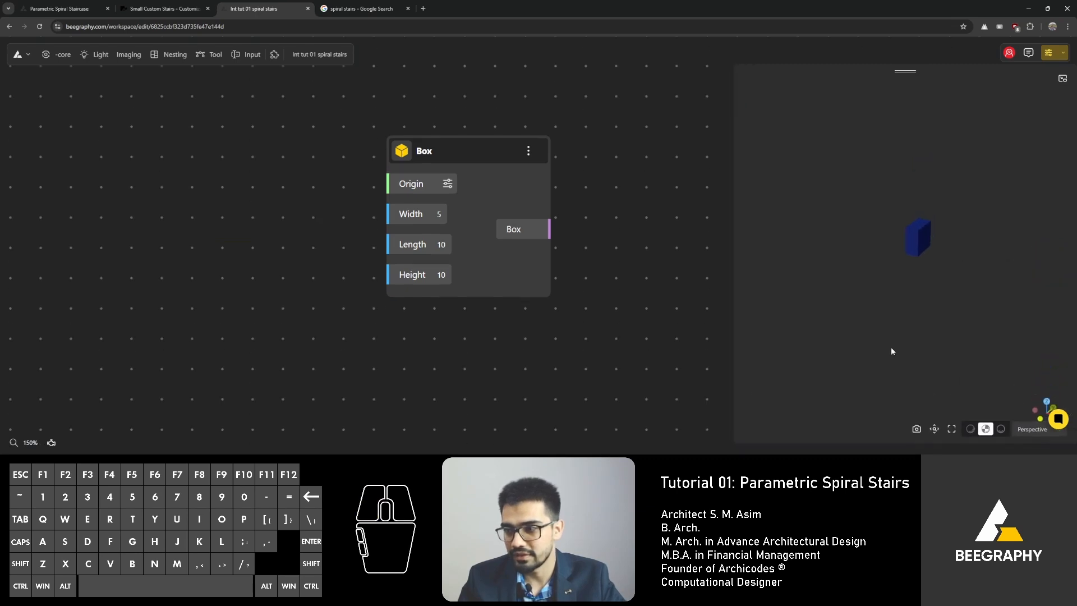
Step: Add a Range Input set to 1000 and connect it to both the Box's Width and Length inputs
double_click(255, 249)
text(100)
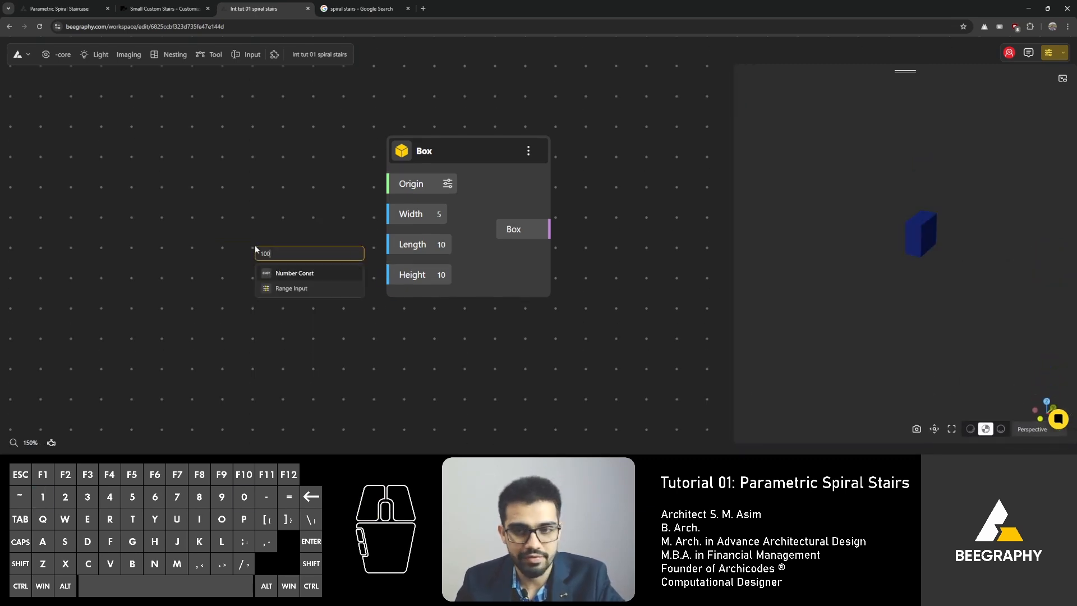
text(0)
click(291, 288)
drag(460, 311, 389, 214)
drag(279, 204, 386, 245)
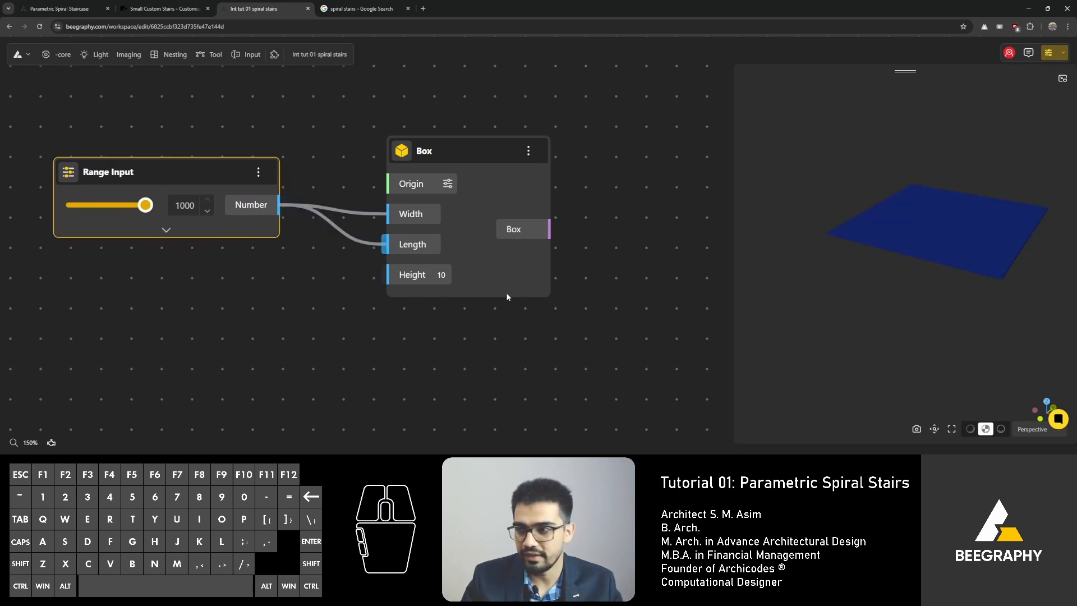
Step: Add a Number Const node with the value 2750
double_click(232, 309)
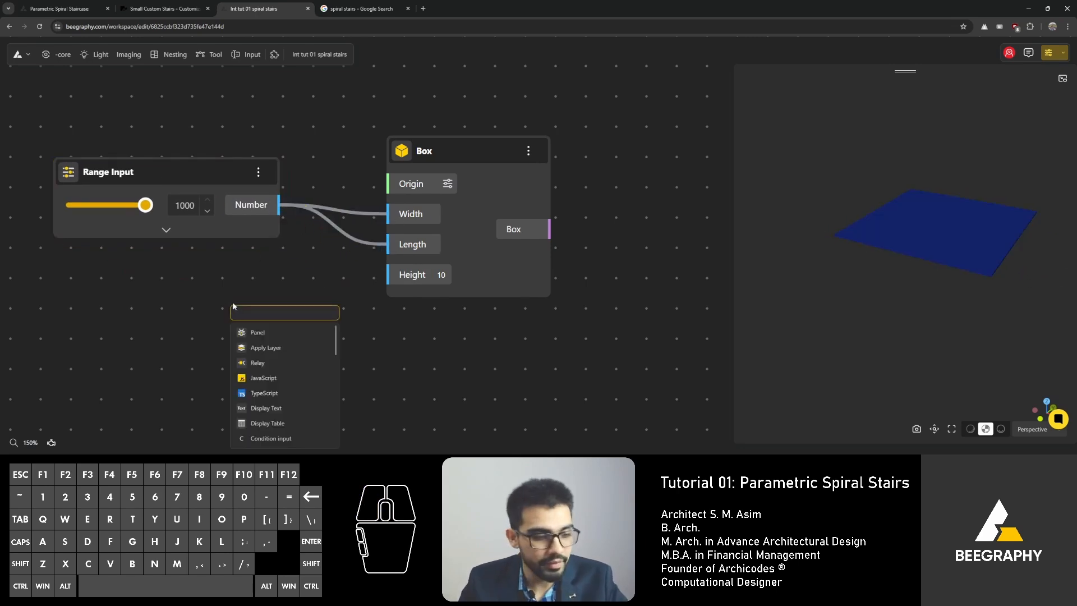
text(2750)
key(Return)
click(323, 318)
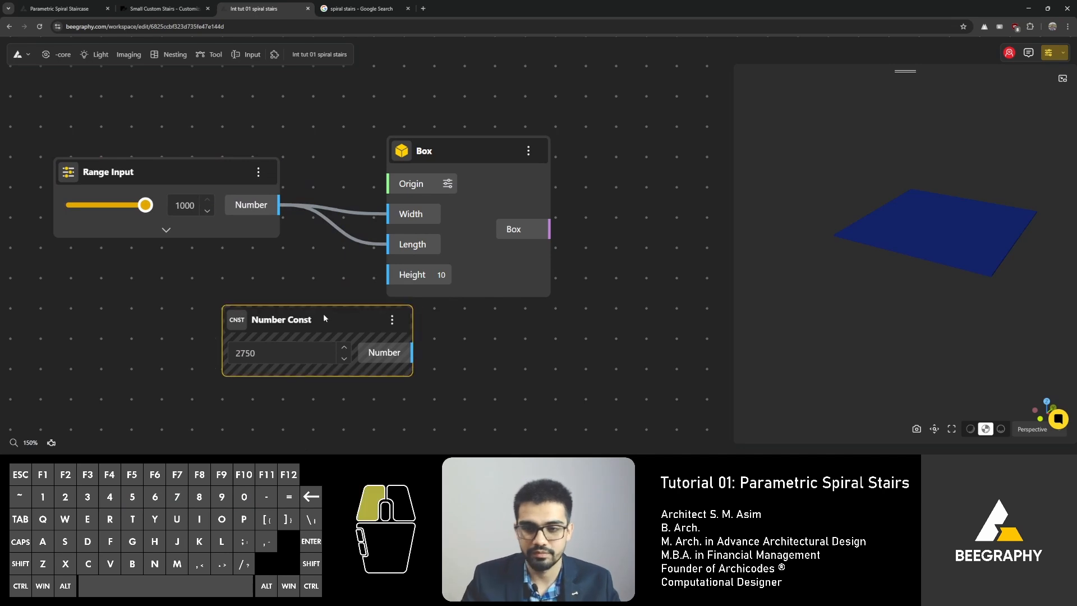
drag(324, 318, 134, 278)
Step: Replace the Number Const with a 2750 Range Input connected to the Box's Height input
double_click(153, 366)
text(2750)
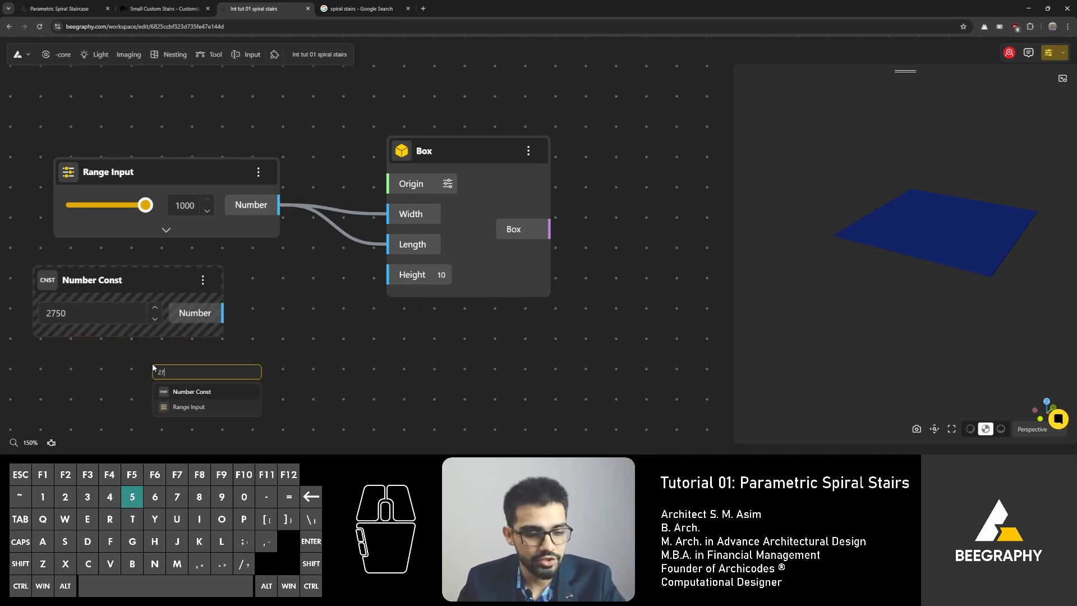
click(194, 407)
drag(360, 414, 392, 275)
click(119, 283)
key(Delete)
drag(236, 373, 163, 286)
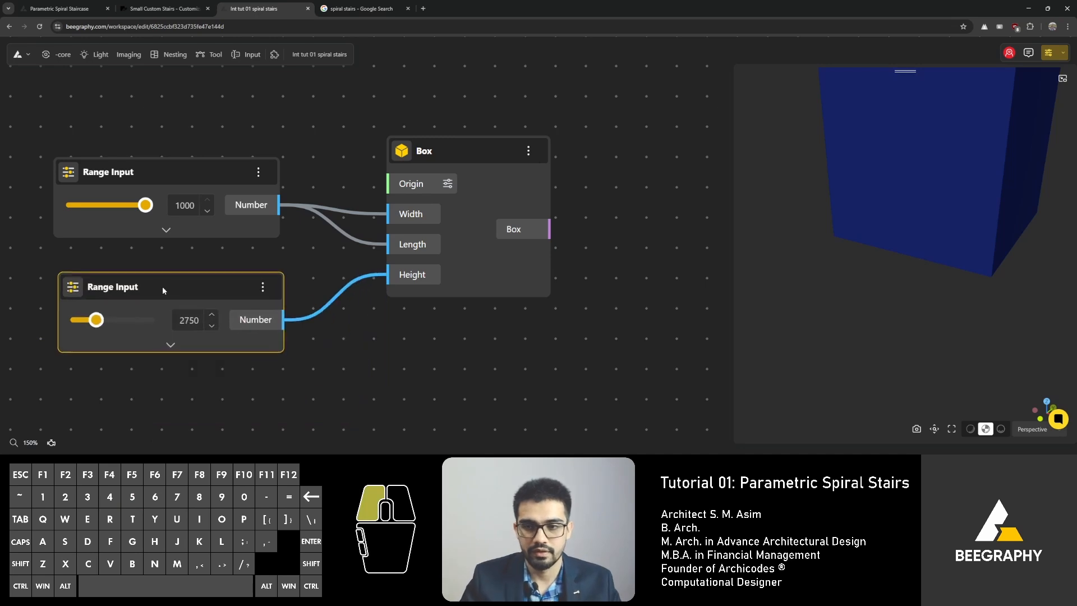
Step: Add a Deconstruct Solid node and connect the Box output to its Solid input
scroll(567, 278, down, 8)
scroll(917, 269, down, 8)
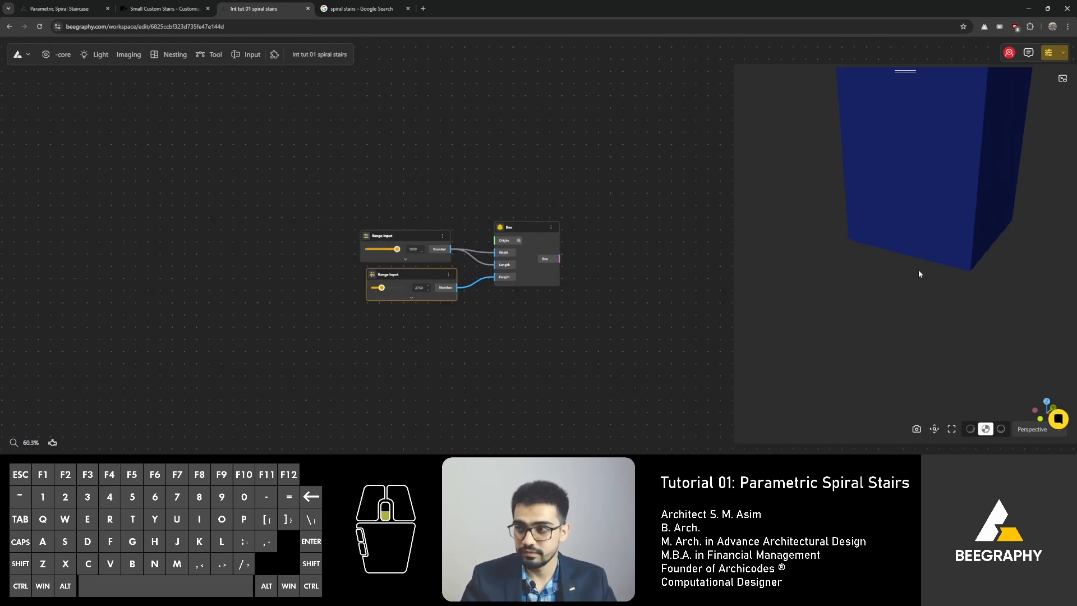
right_drag(856, 270, 870, 314)
scroll(864, 330, down, 3)
right_drag(560, 304, 530, 306)
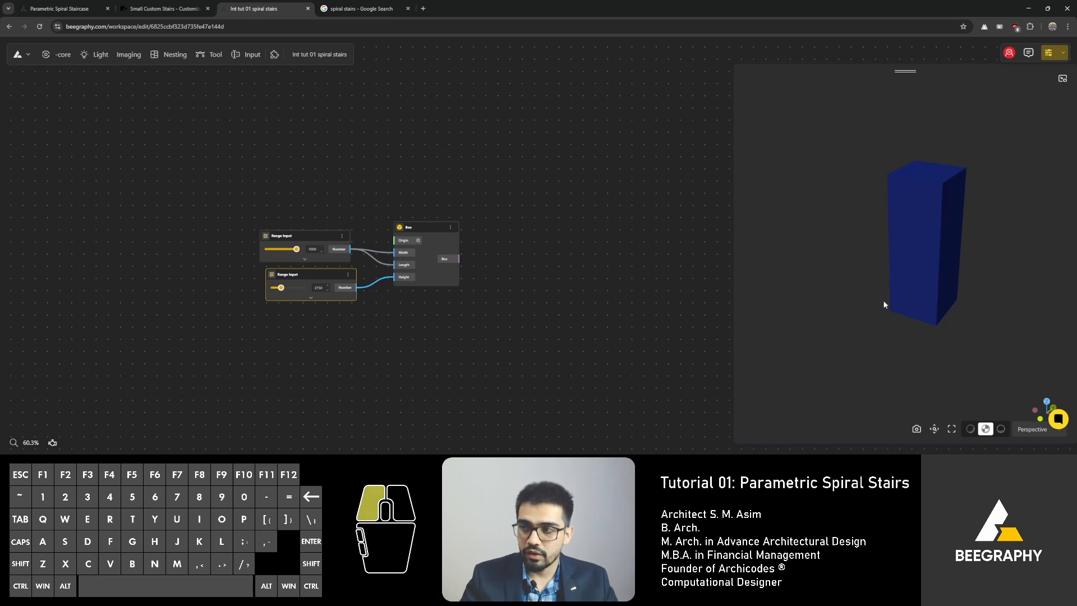
drag(884, 305, 855, 309)
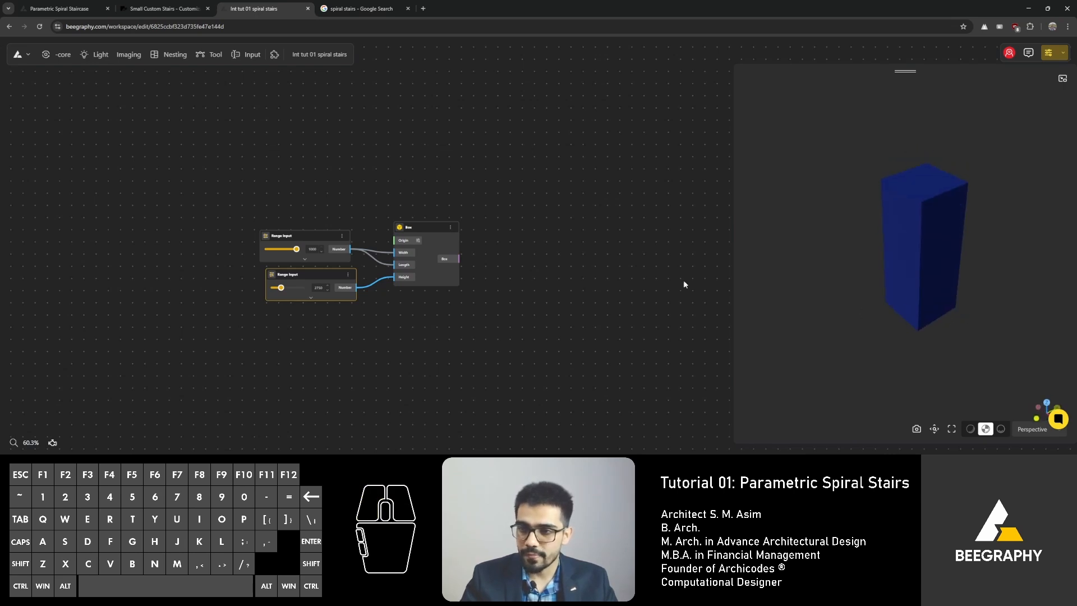
right_drag(509, 278, 434, 277)
double_click(435, 276)
text(deconstruct)
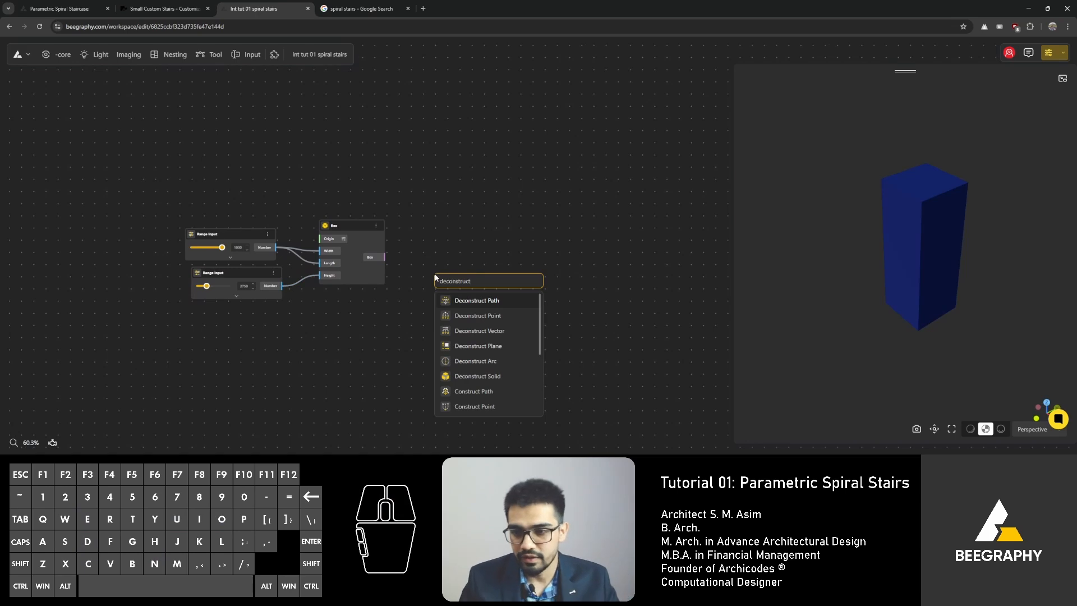
click(501, 376)
drag(460, 248, 460, 240)
drag(373, 257, 440, 268)
scroll(468, 272, up, 4)
drag(470, 219, 444, 193)
click(532, 179)
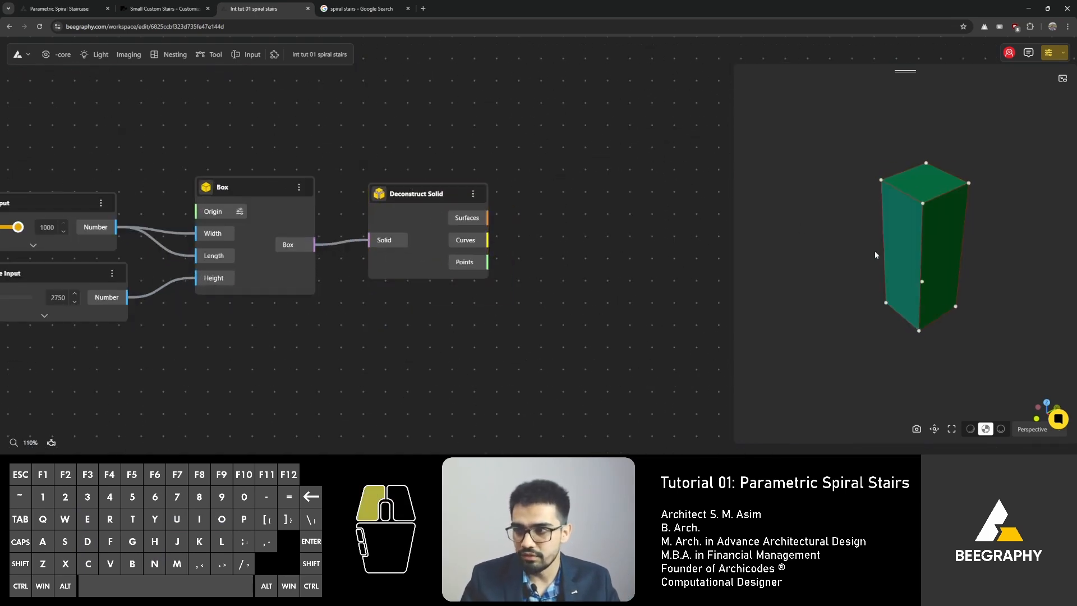
Step: Select the Deconstruct Solid node and orbit the 3D preview to inspect the box's faces, edges and points
drag(874, 251, 913, 241)
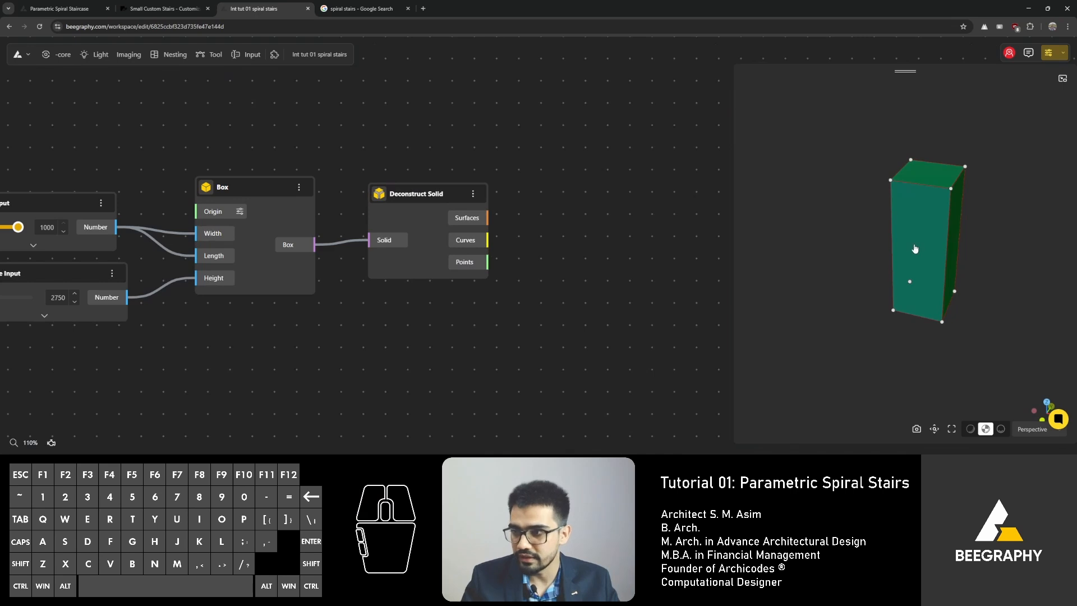
click(914, 248)
right_drag(964, 246, 913, 254)
right_drag(606, 263, 515, 262)
scroll(453, 219, up, 5)
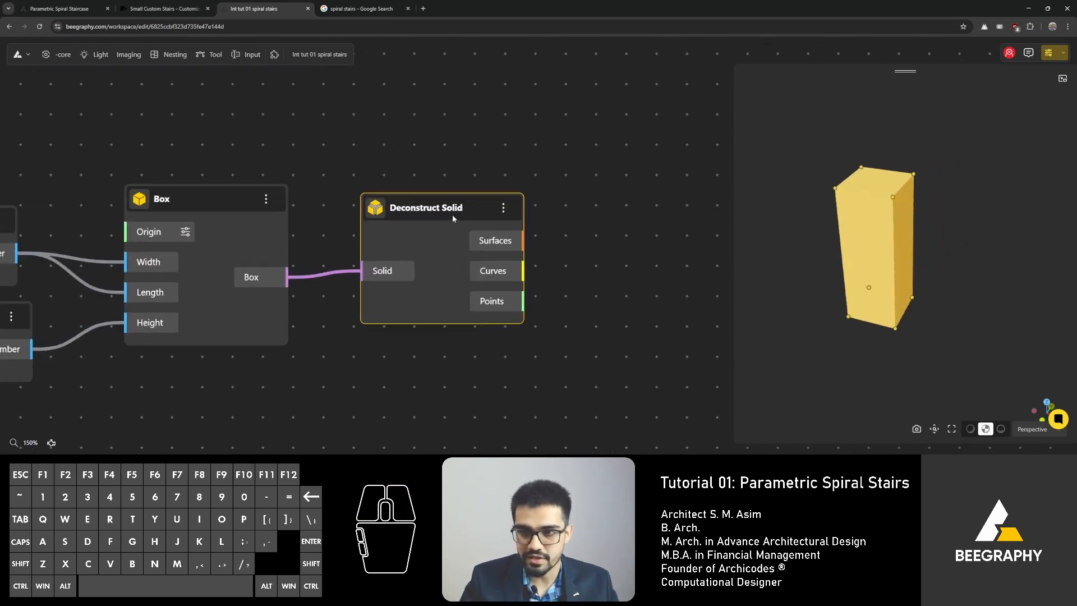
drag(452, 219, 445, 227)
right_drag(628, 264, 525, 243)
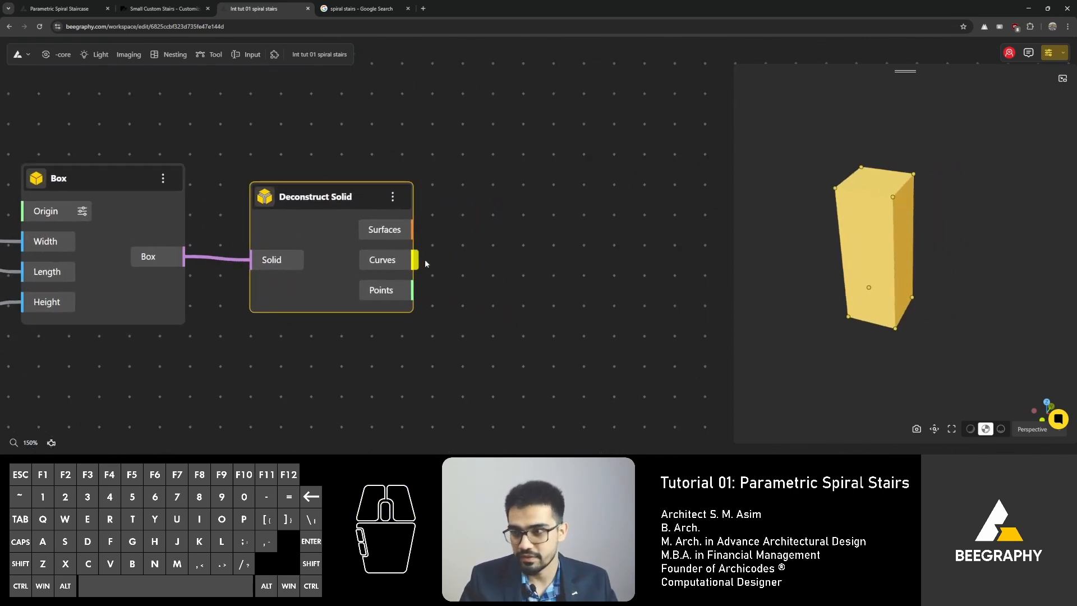
click(470, 240)
drag(375, 203, 371, 202)
right_drag(460, 217, 388, 201)
mouse_move(888, 275)
mouse_down()
mouse_move(922, 287)
mouse_move(903, 274)
mouse_up()
drag(875, 225, 877, 290)
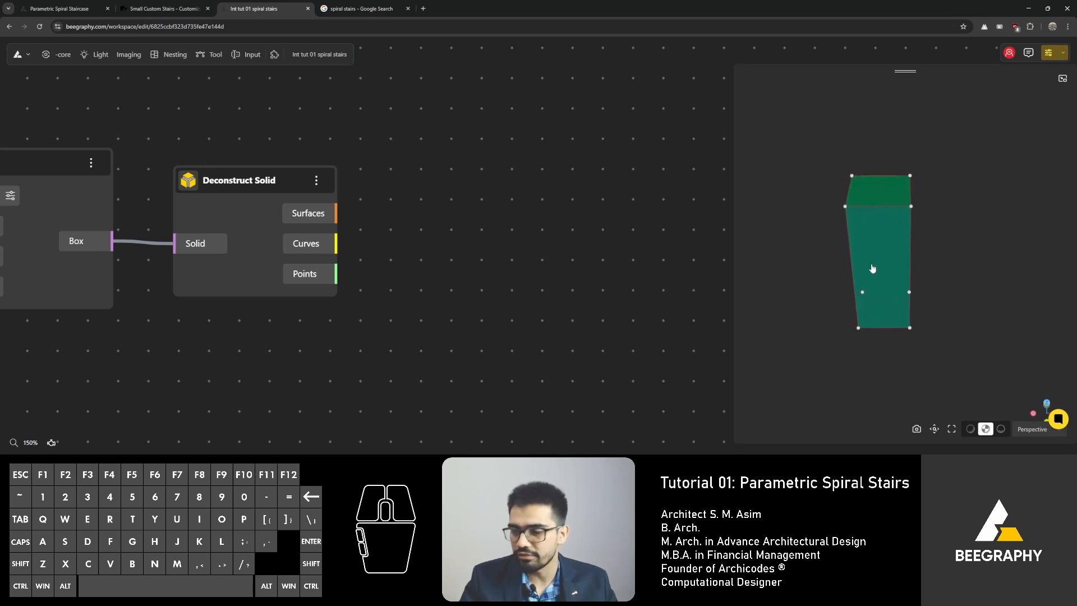
Step: Browse the spiral stair reference images in the other browser tabs
click(362, 8)
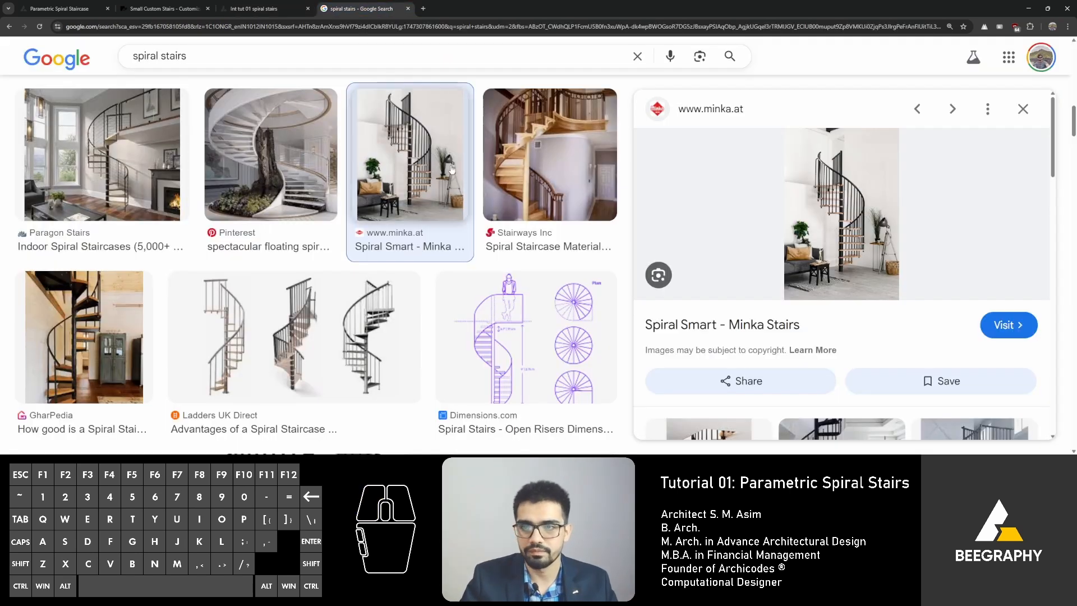
click(165, 9)
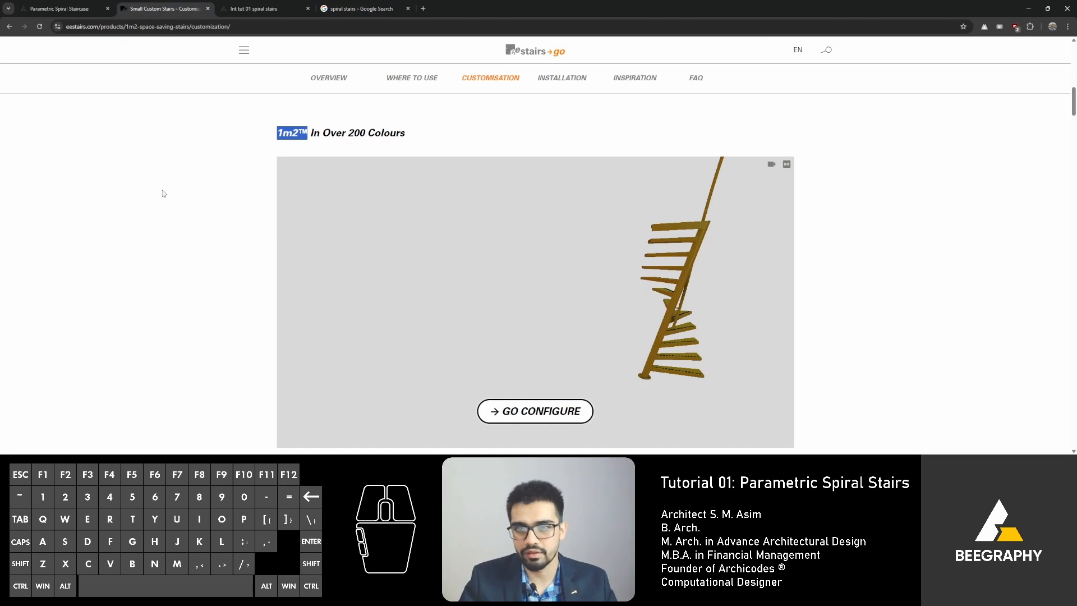
scroll(189, 180, down, 10)
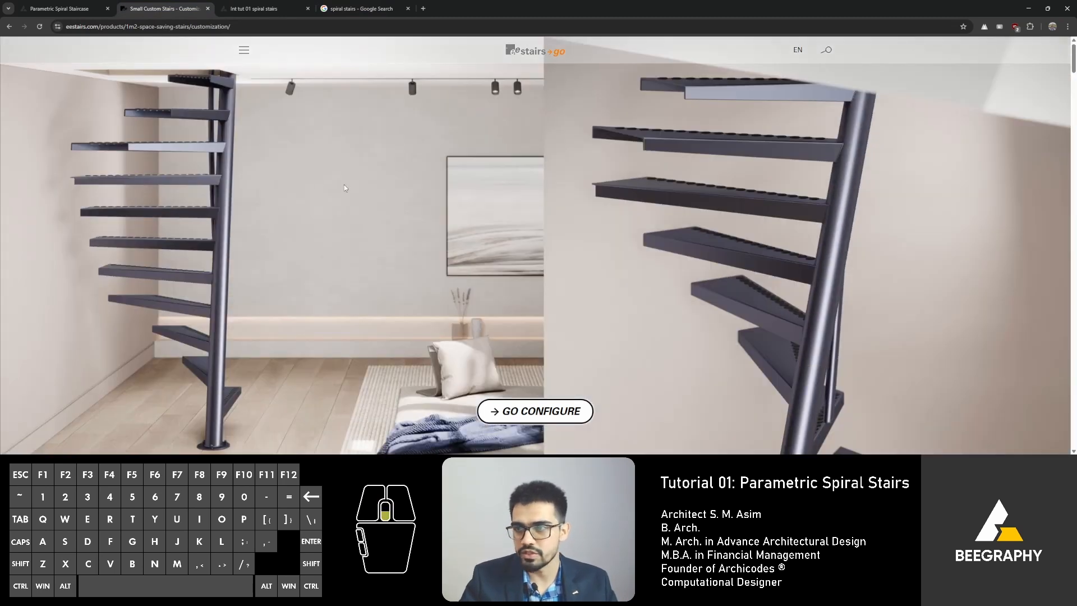
scroll(346, 188, down, 2)
scroll(304, 242, down, 1)
scroll(305, 245, up, 3)
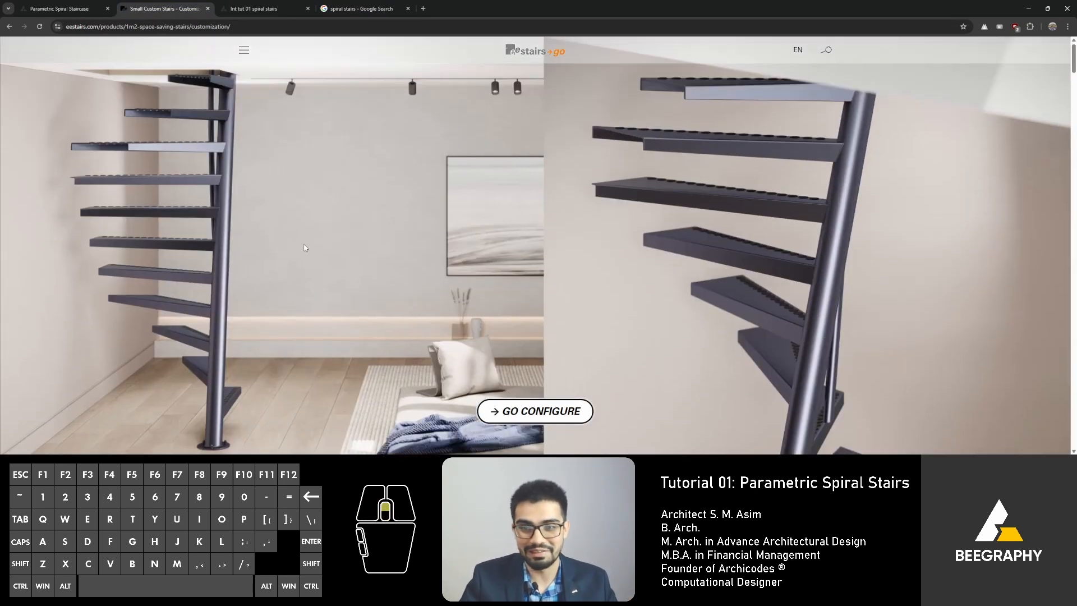
scroll(305, 247, down, 15)
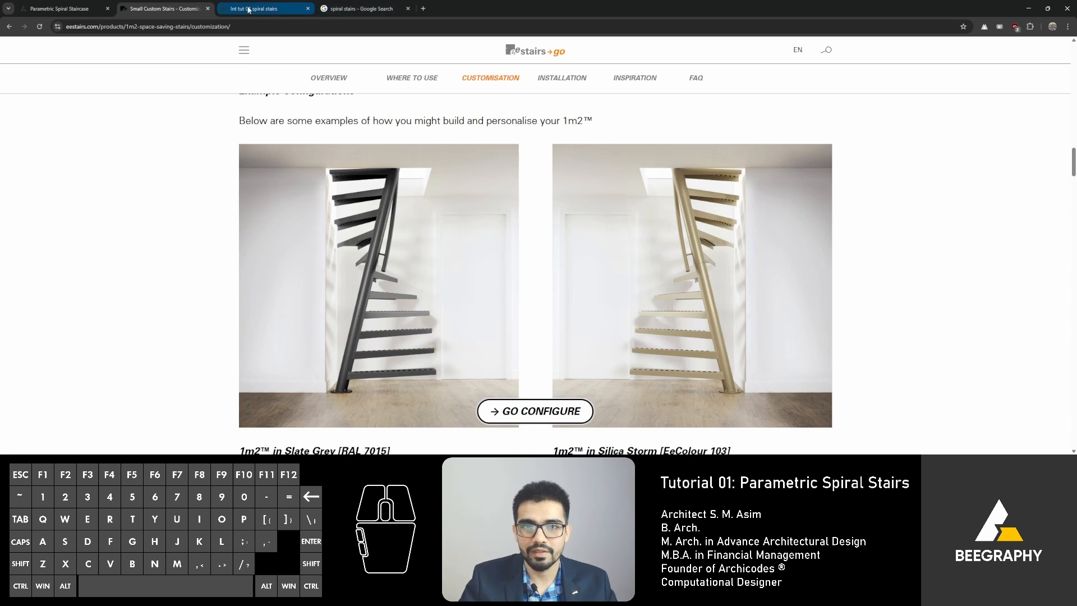
Step: Return to the workspace tab and add a Remove By Index node beside the Deconstruct Solid node
click(247, 10)
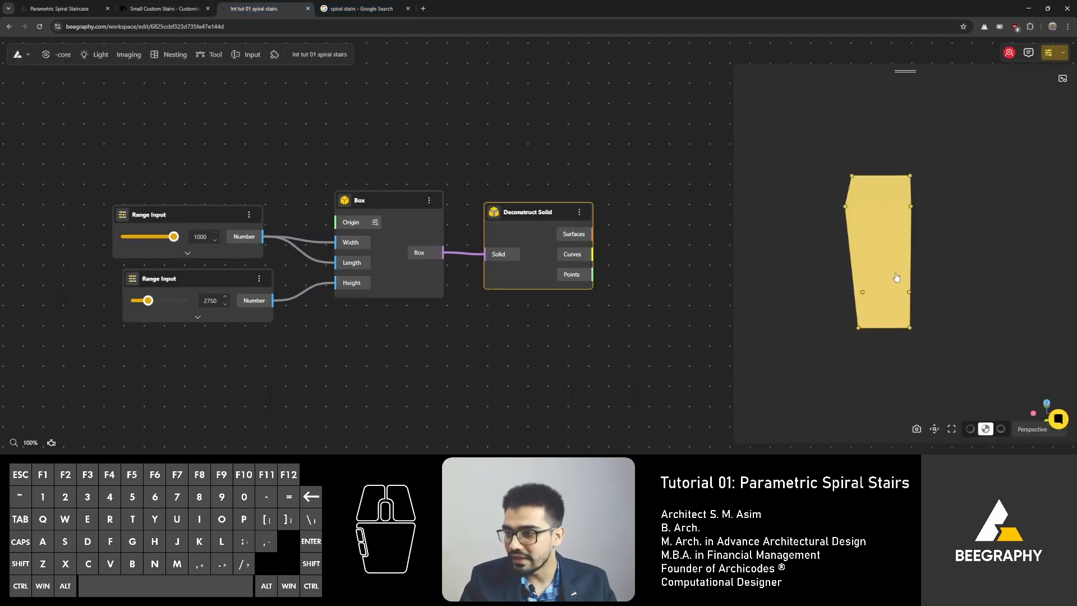
right_drag(620, 257, 508, 214)
scroll(880, 291, up, 1)
scroll(879, 291, up, 2)
right_drag(864, 290, 876, 286)
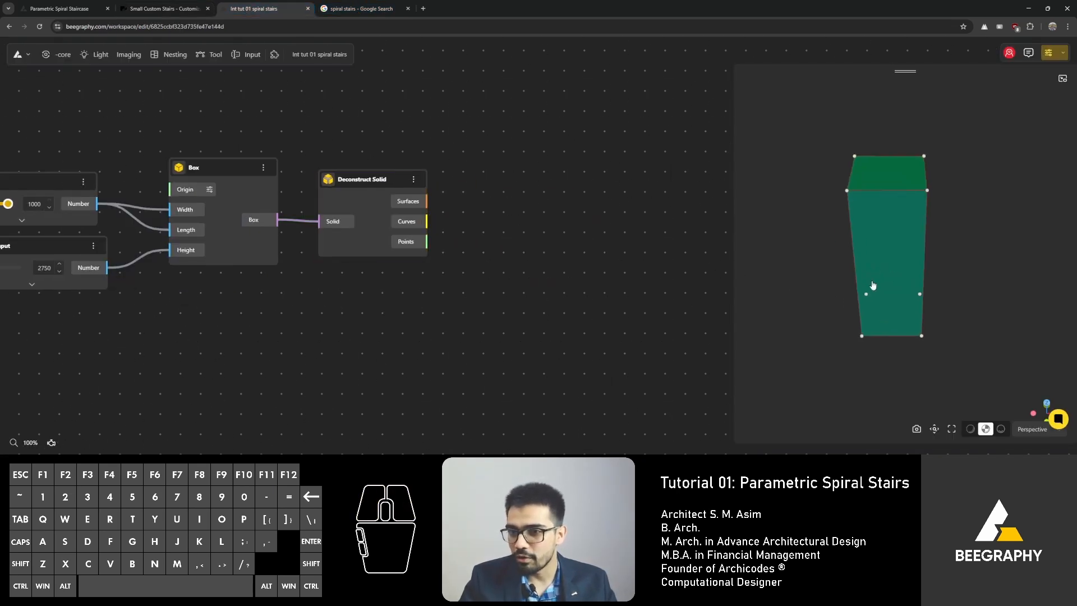
drag(873, 286, 906, 284)
right_drag(507, 209, 361, 207)
double_click(360, 207)
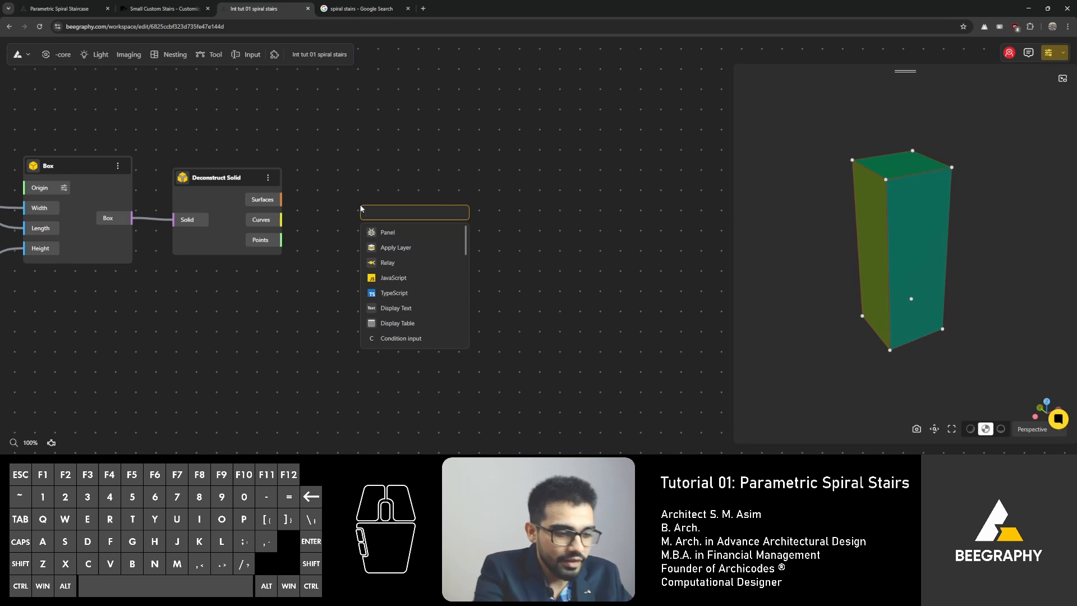
text(remove)
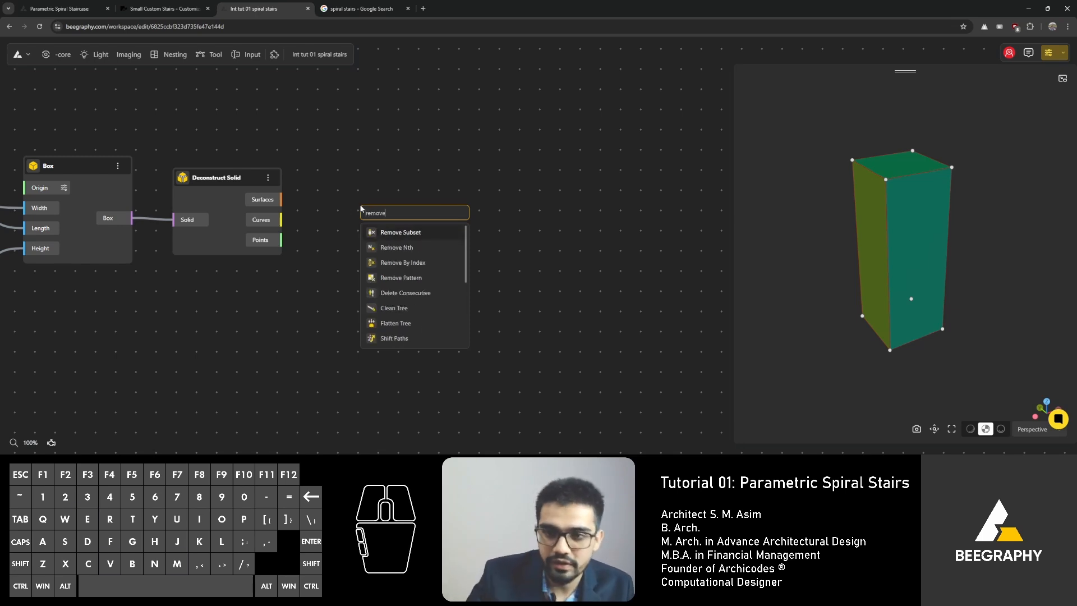
click(403, 262)
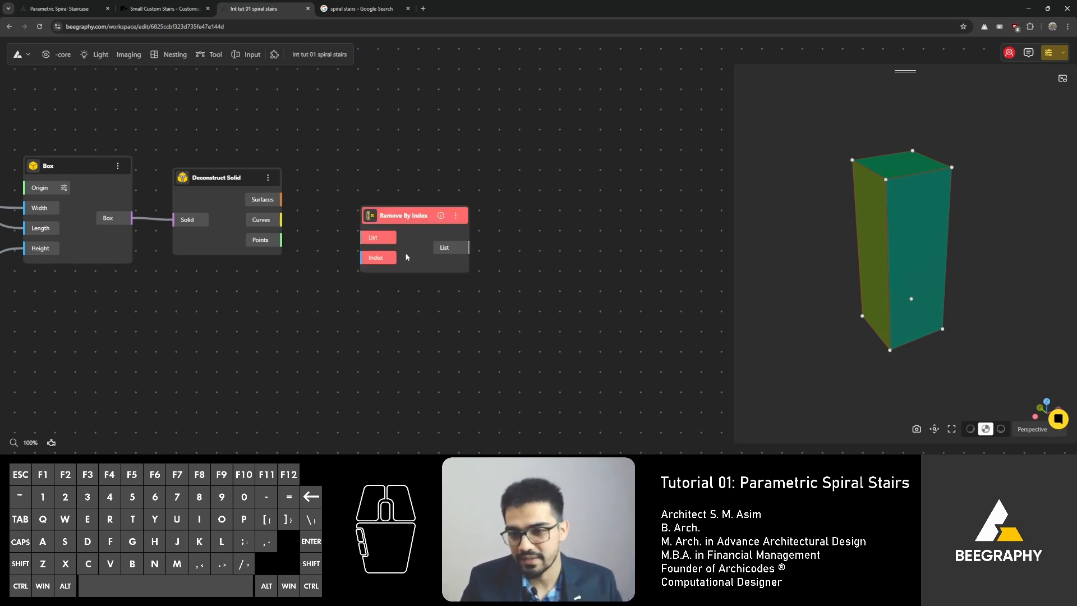
Step: Attach a Panel to the Deconstruct Solid's Surfaces output to list the box faces
drag(407, 218, 399, 183)
scroll(340, 189, up, 4)
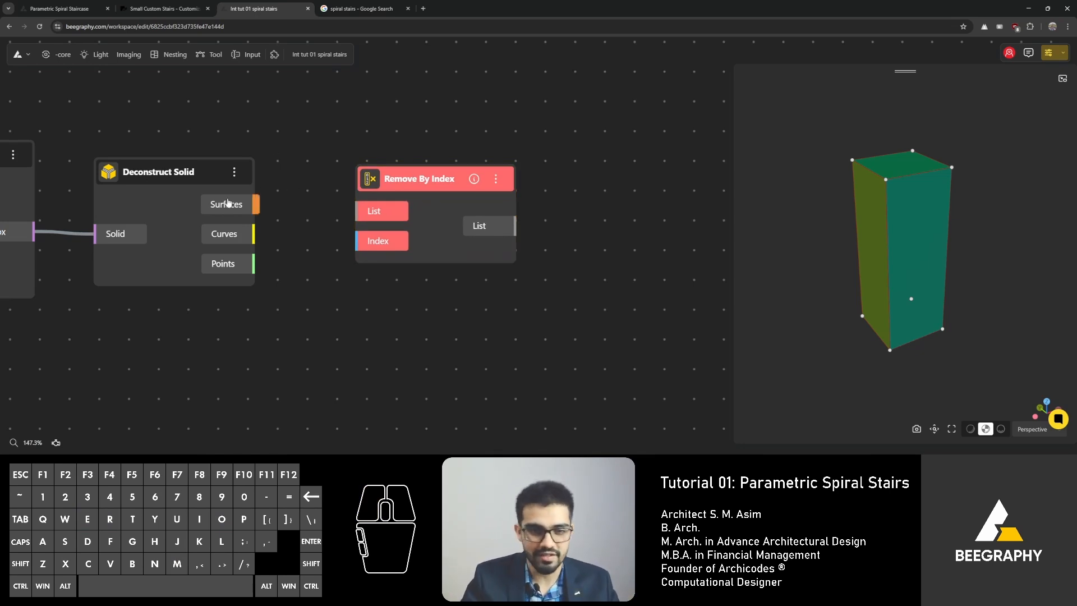
drag(223, 201, 303, 114)
click(331, 142)
click(334, 140)
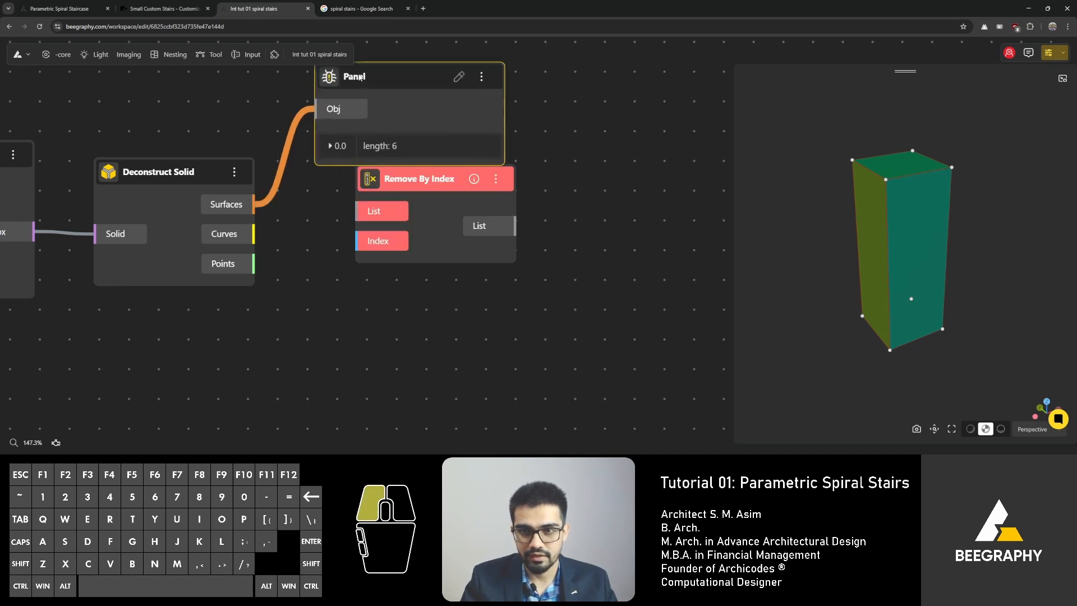
right_drag(315, 198, 271, 255)
drag(352, 130, 563, 89)
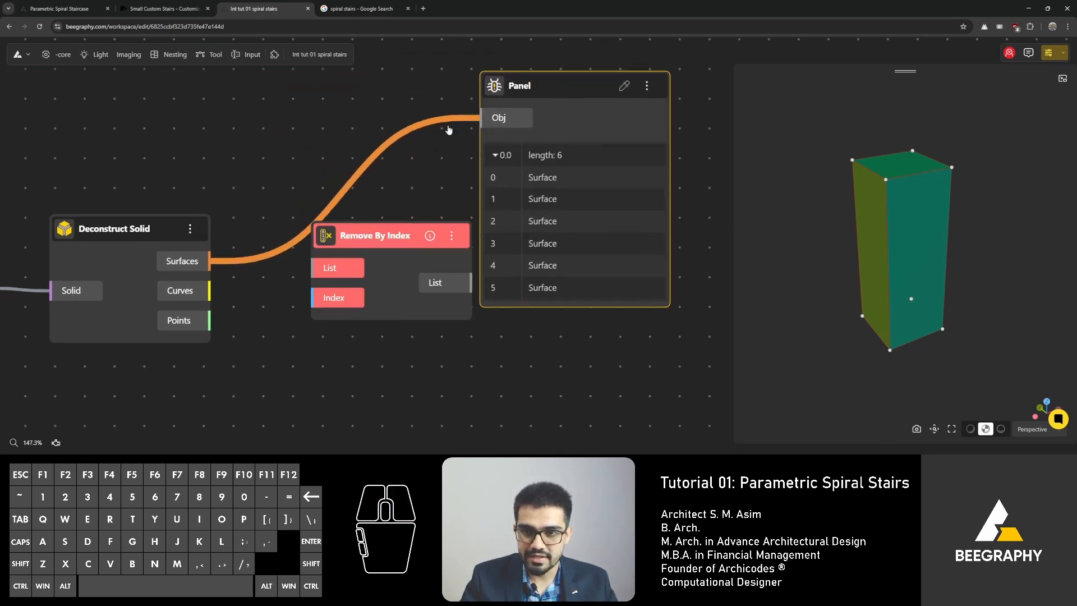
Step: Rearrange the nodes and review the surfaces listed in the Panel
drag(371, 227, 380, 306)
right_drag(297, 266, 397, 247)
right_drag(127, 278, 161, 283)
scroll(134, 277, up, 1)
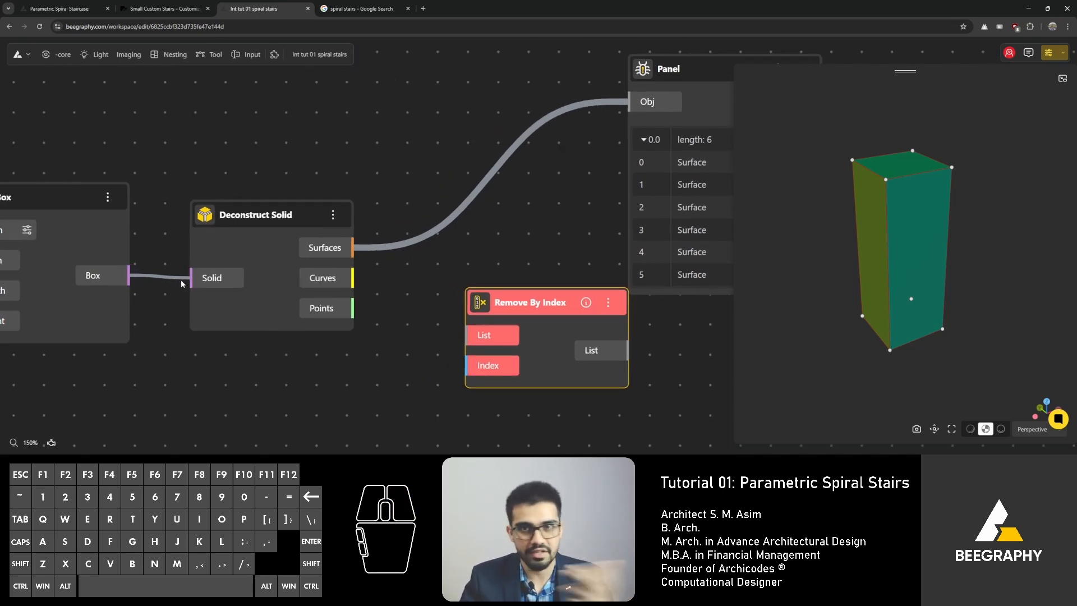
right_drag(391, 253, 188, 278)
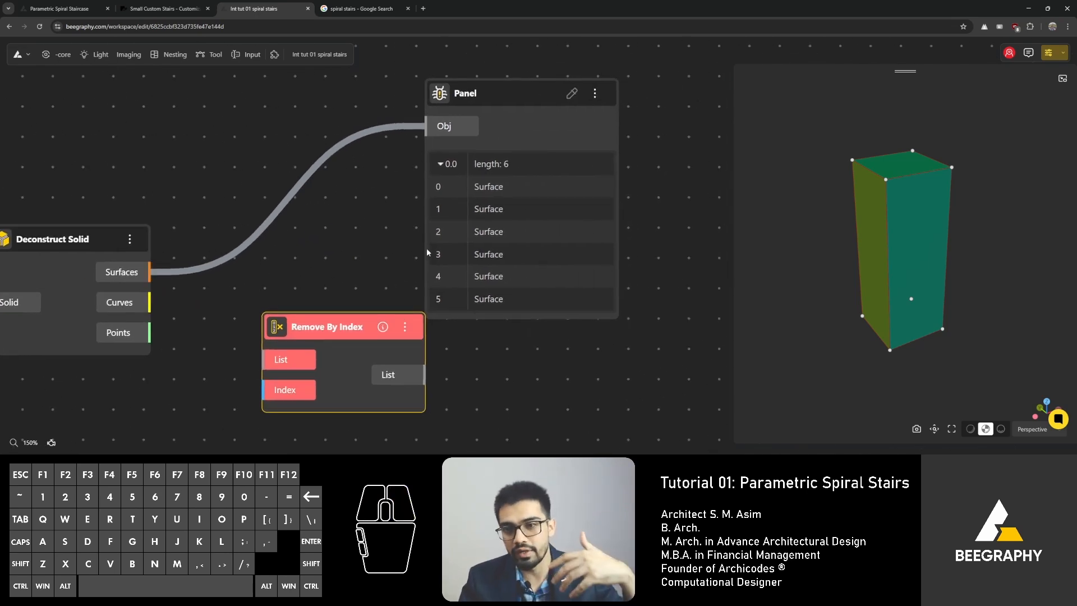
drag(880, 247, 865, 268)
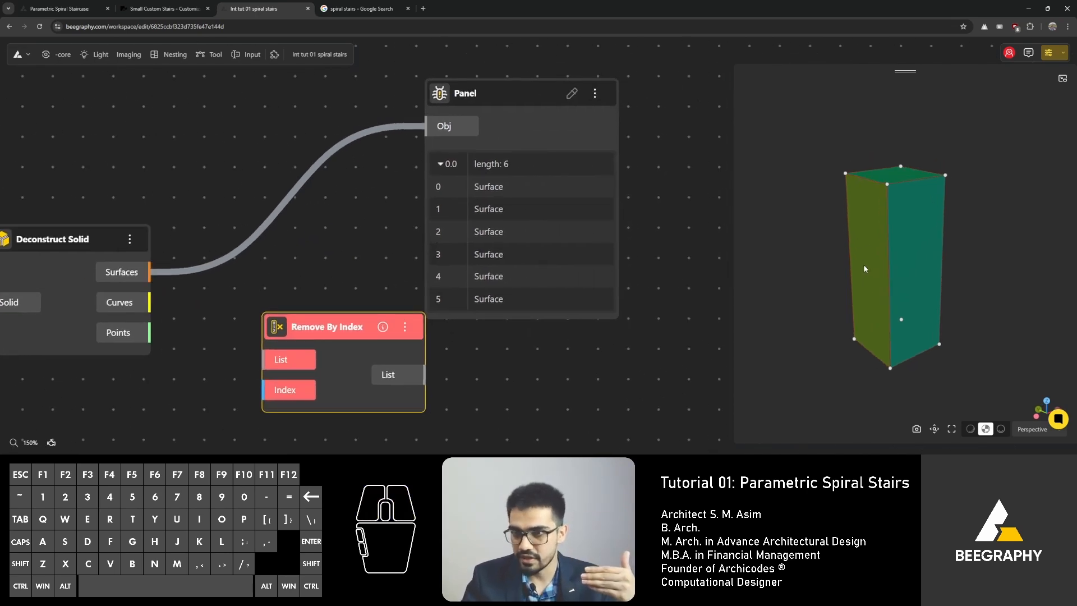
right_drag(213, 272, 370, 242)
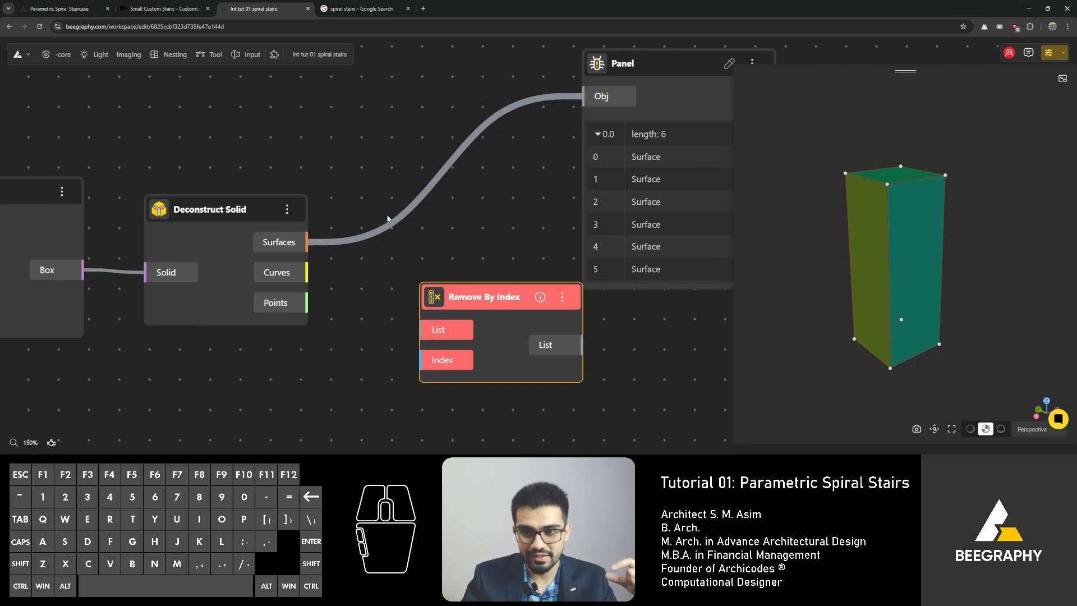
right_drag(507, 114, 344, 151)
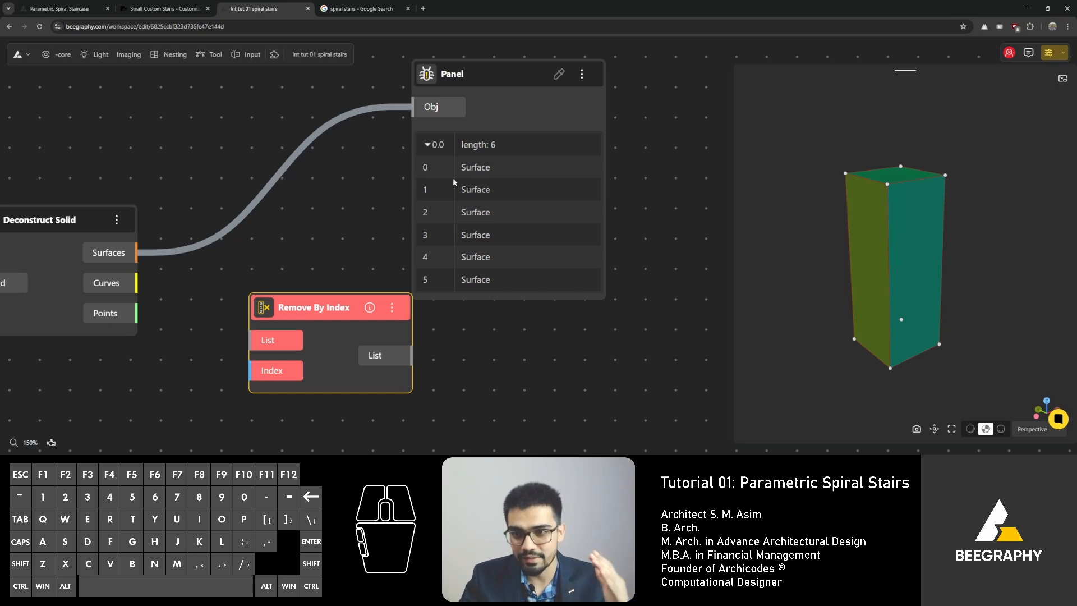
right_drag(389, 192, 325, 193)
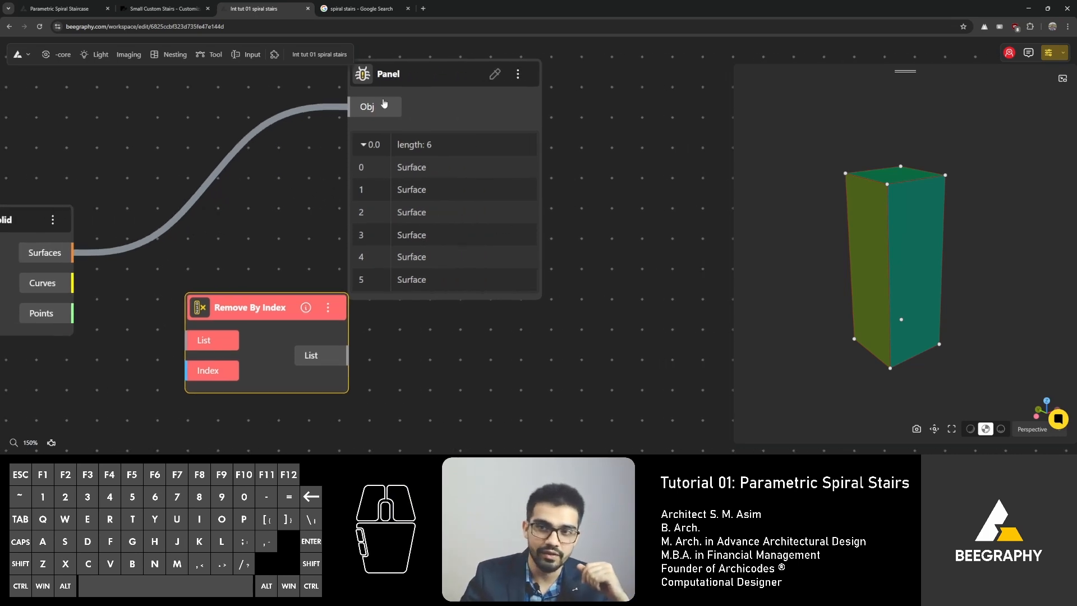
drag(430, 75, 499, 74)
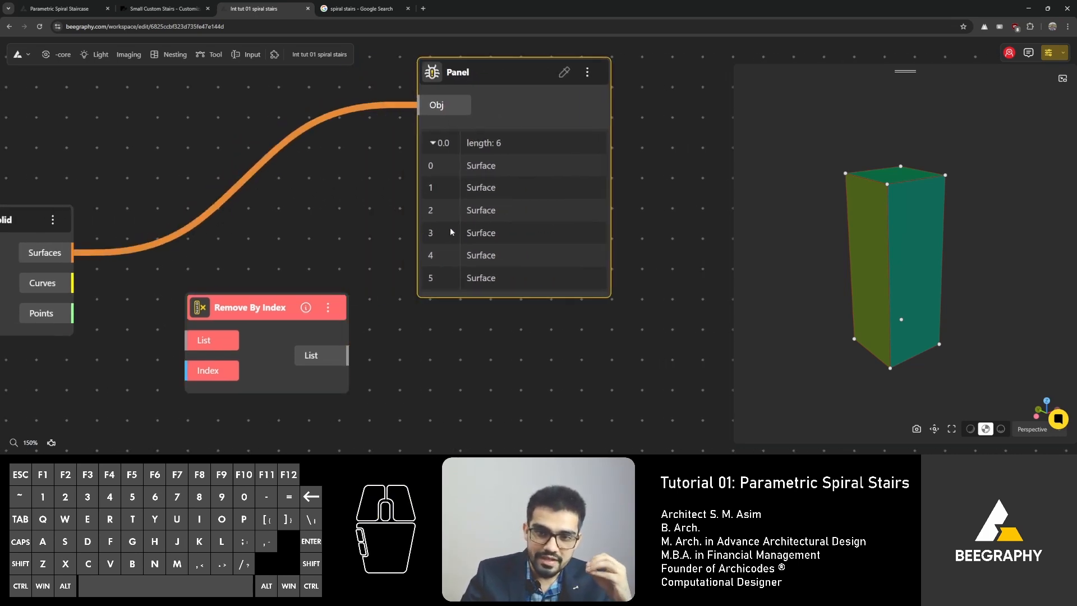
Step: Connect Surfaces to Remove By Index's List and feed its Index from a new Range Input set to 0
drag(291, 299, 395, 188)
drag(73, 252, 311, 225)
double_click(247, 289)
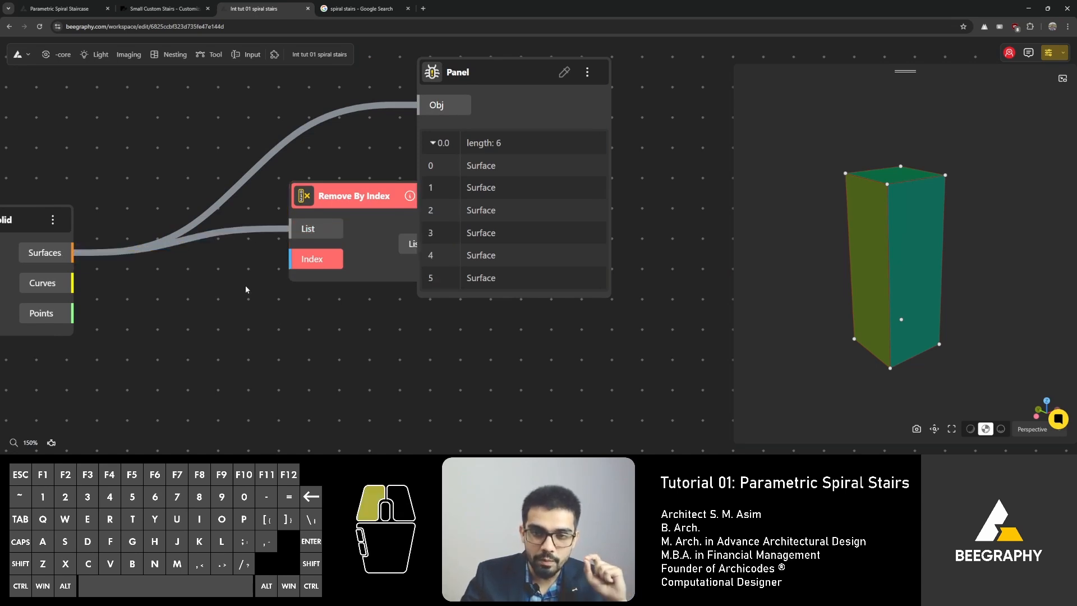
text(0)
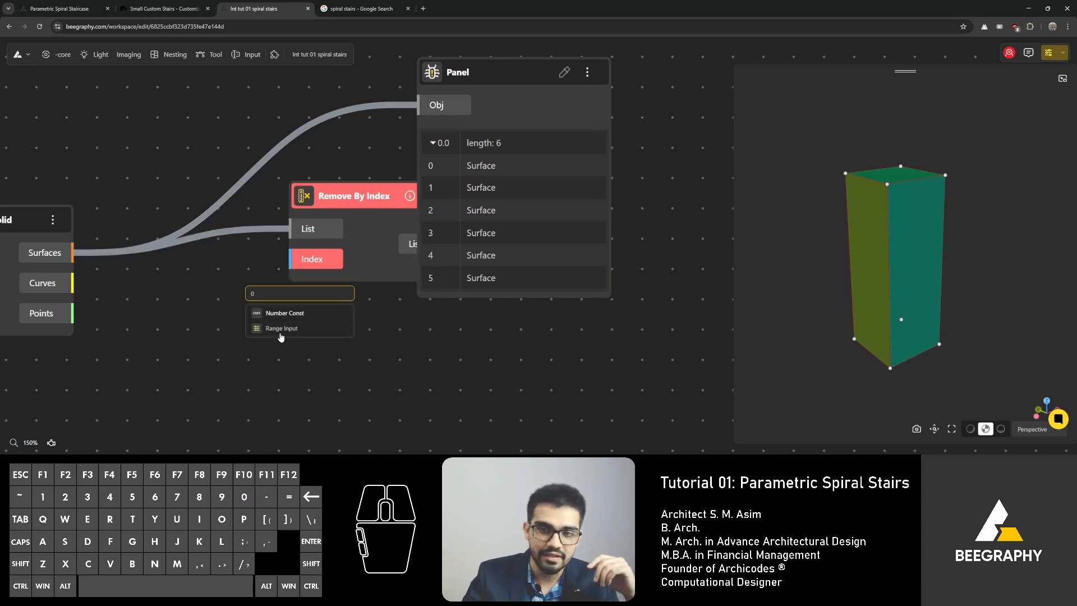
click(281, 336)
drag(325, 301, 73, 296)
drag(225, 330, 303, 269)
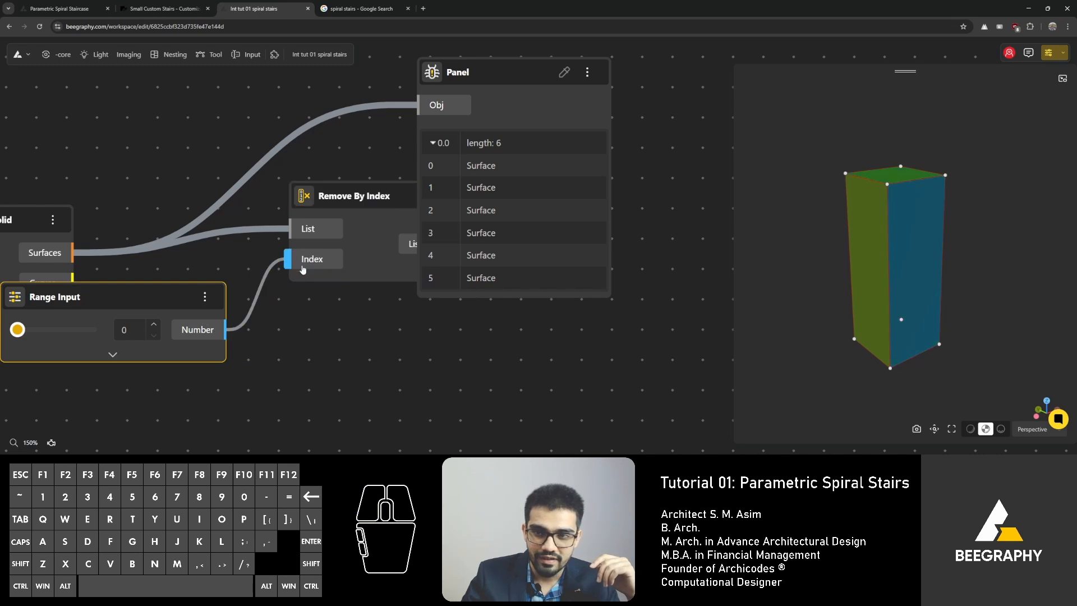
Step: Turn off the previews of the Deconstruct Solid and Box nodes
drag(969, 298, 914, 307)
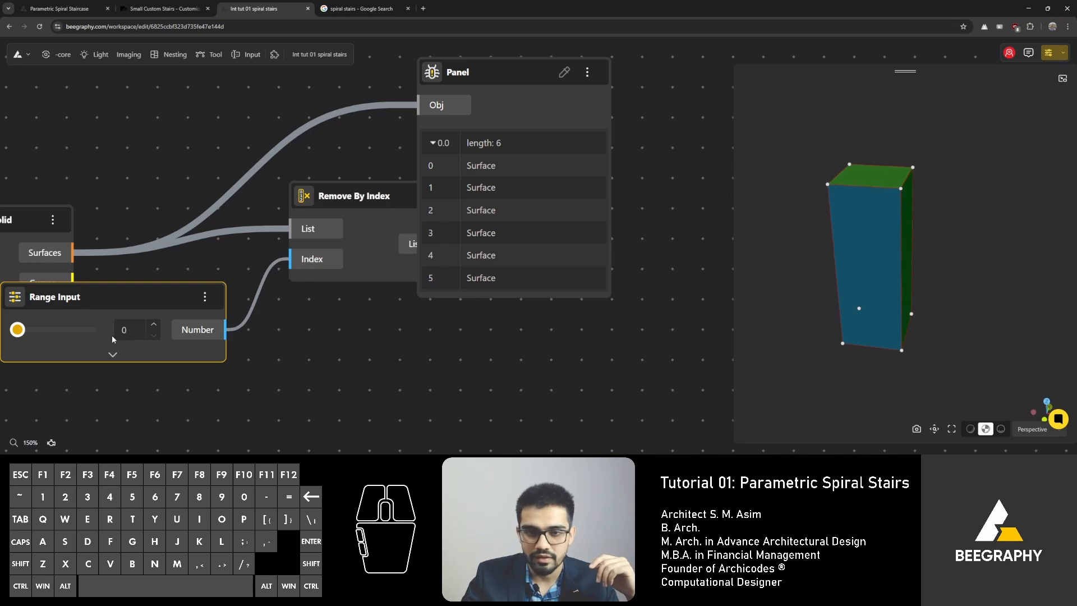
right_drag(161, 204, 299, 195)
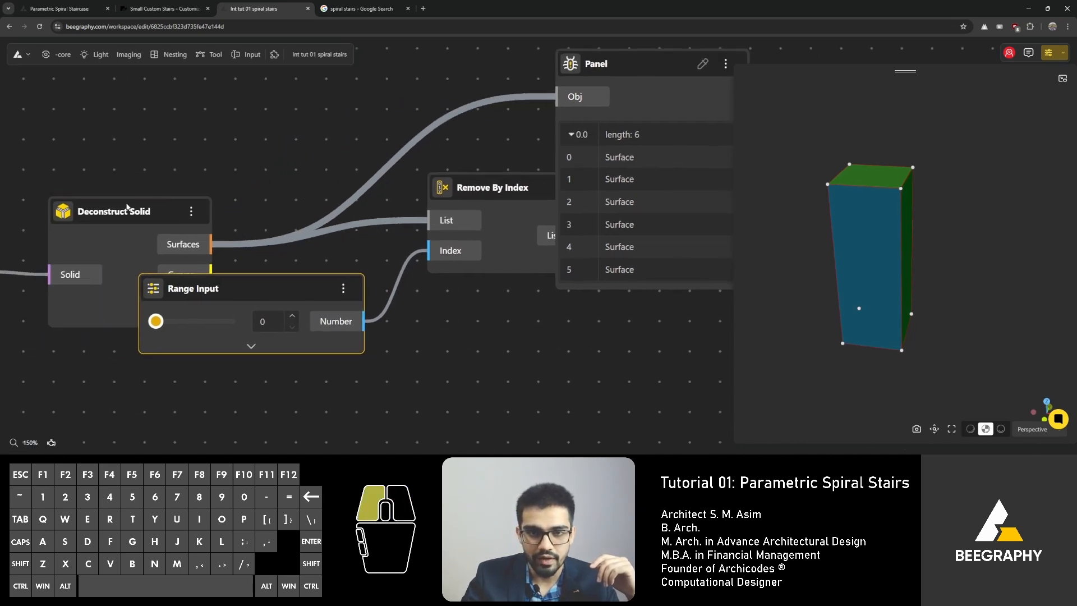
right_click(121, 217)
click(149, 224)
mouse_move(875, 252)
mouse_down()
mouse_move(897, 222)
mouse_move(860, 194)
mouse_move(859, 337)
mouse_move(993, 277)
mouse_move(840, 260)
mouse_move(856, 224)
mouse_up()
scroll(316, 226, down, 2)
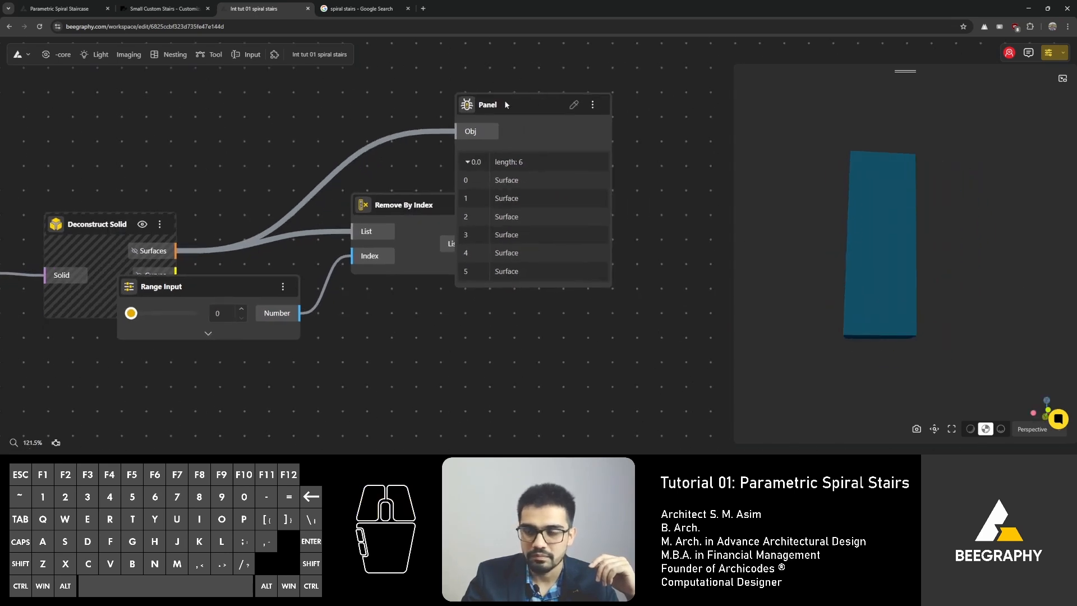
drag(506, 104, 669, 57)
scroll(427, 200, down, 2)
right_drag(282, 161, 294, 232)
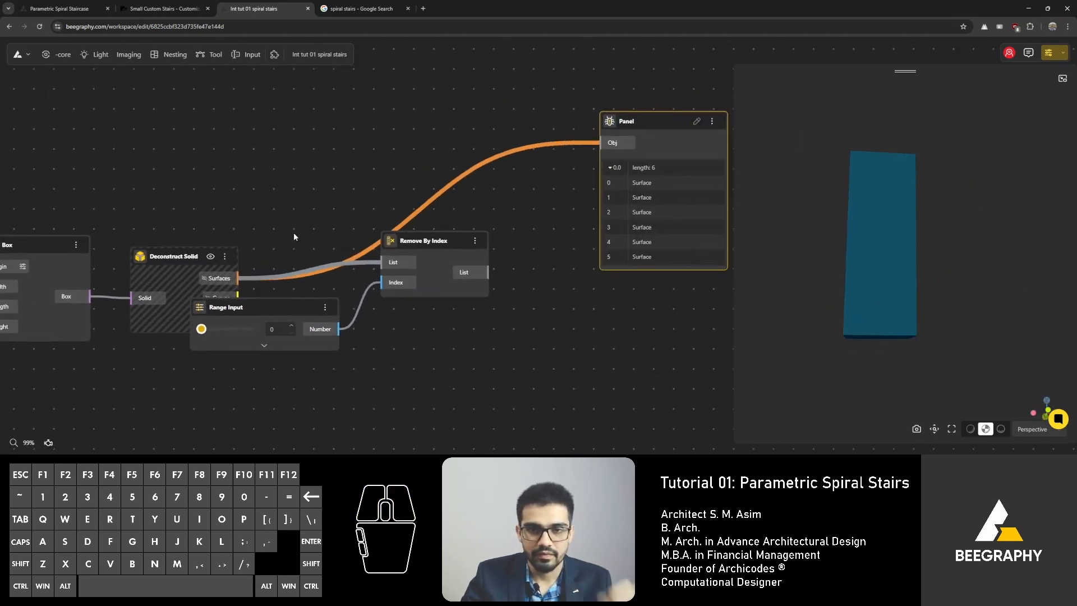
right_click(38, 250)
click(56, 263)
mouse_move(847, 305)
mouse_down()
mouse_move(944, 305)
mouse_move(891, 312)
mouse_move(860, 331)
mouse_move(856, 355)
mouse_move(873, 334)
mouse_move(818, 328)
mouse_move(856, 330)
mouse_up()
drag(248, 306, 311, 327)
scroll(368, 351, up, 5)
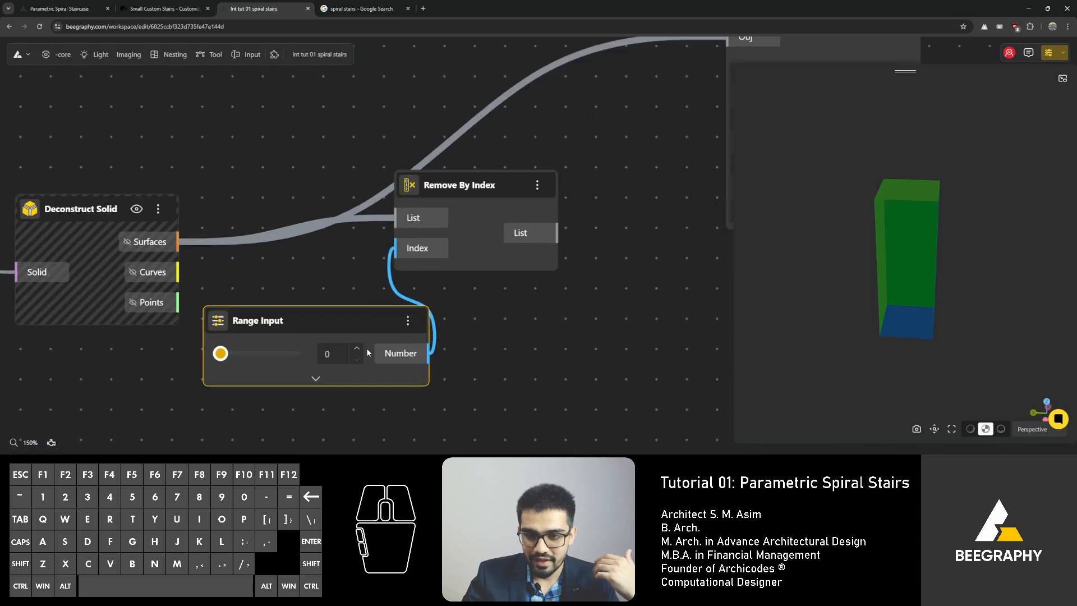
Step: Replace the Index's Range Input with a new Range Input set to 2 and delete the old one
click(356, 348)
drag(796, 274, 746, 264)
double_click(294, 278)
text(2)
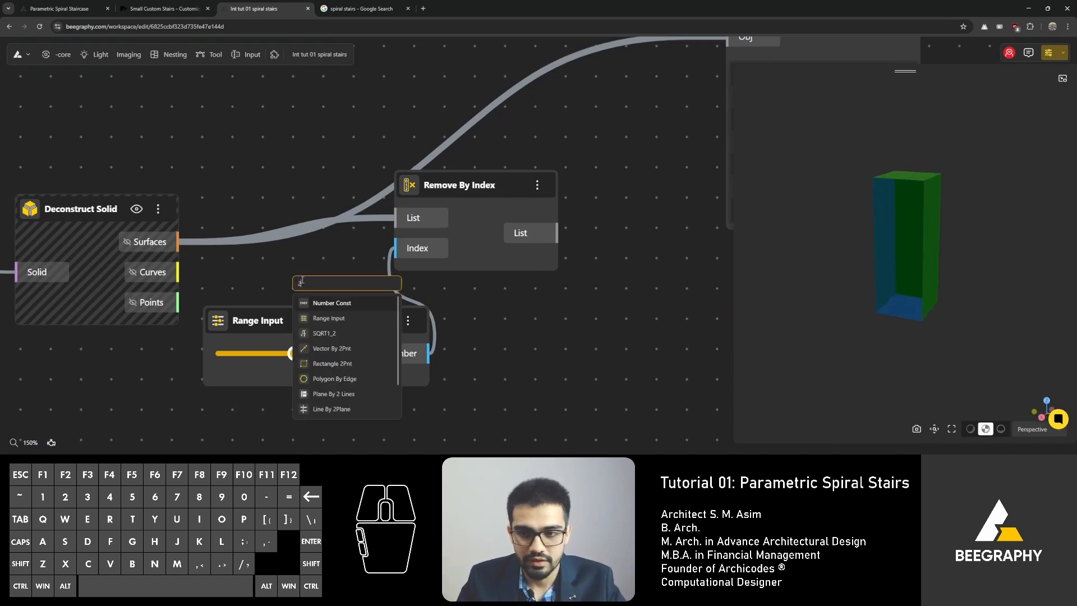
click(333, 320)
drag(459, 296, 418, 247)
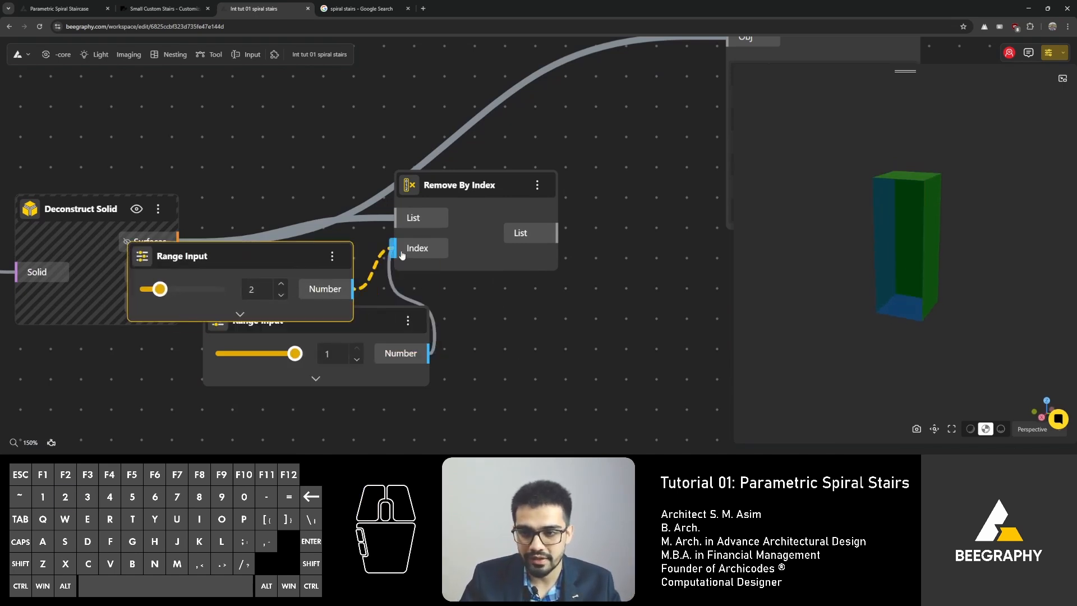
click(375, 315)
key(Delete)
drag(232, 249, 220, 327)
middle_drag(483, 322, 543, 308)
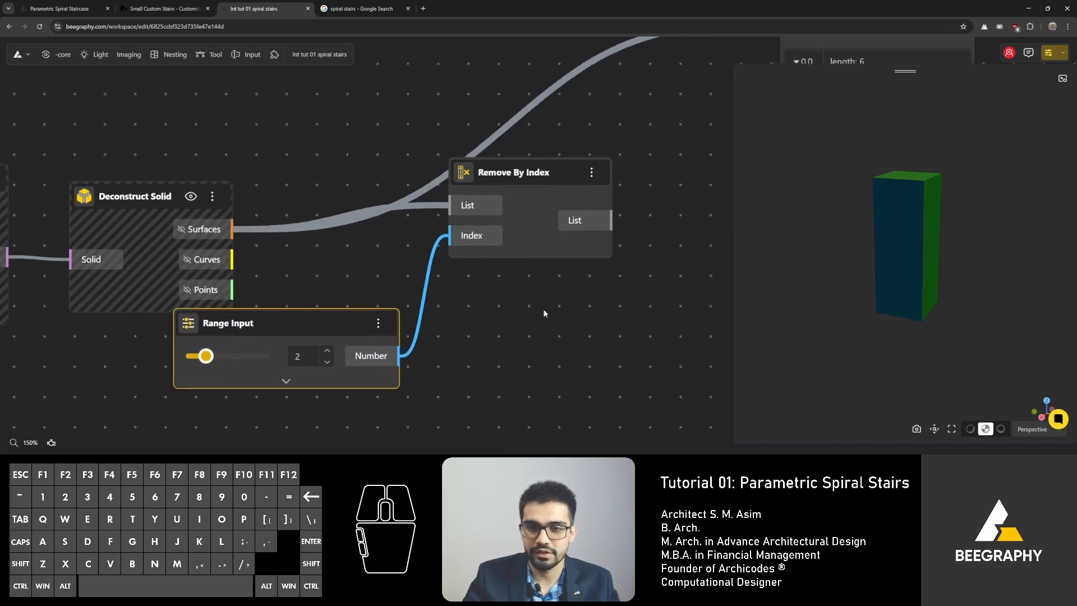
Step: Move the index Range Input above the nodes and step its value to 3 and back to 2 in the preview
drag(337, 320, 320, 112)
middle_drag(346, 121, 399, 184)
drag(310, 169, 288, 126)
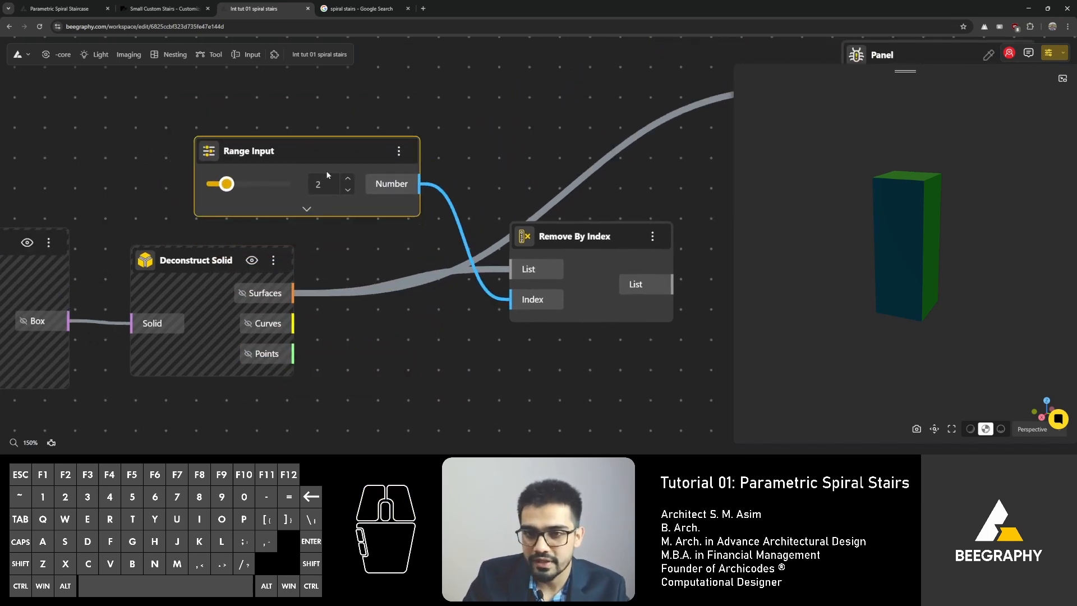
click(347, 177)
drag(820, 296, 878, 309)
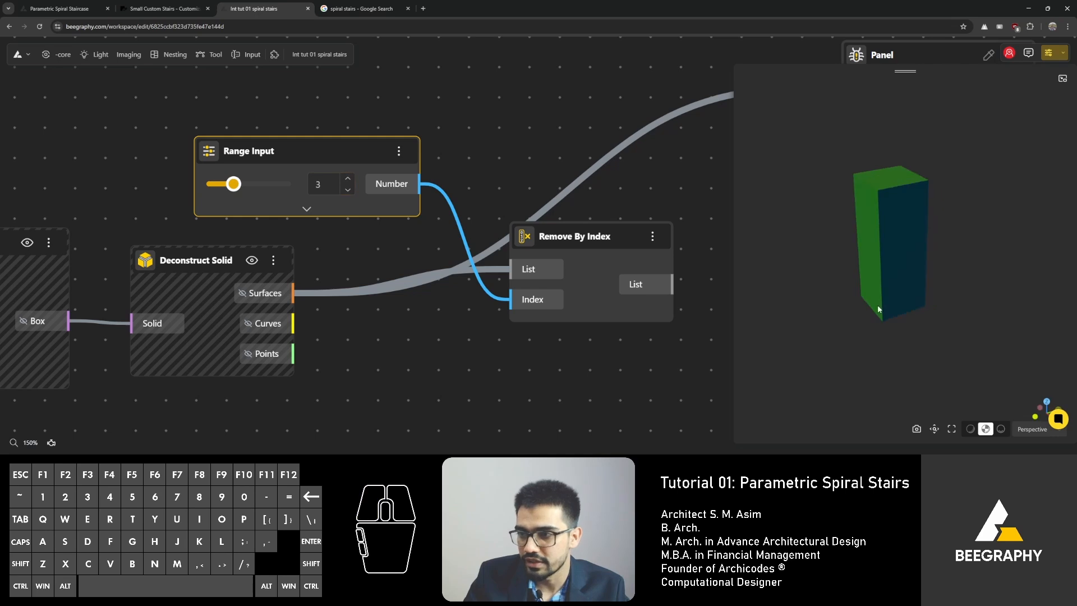
click(510, 118)
drag(841, 258, 844, 298)
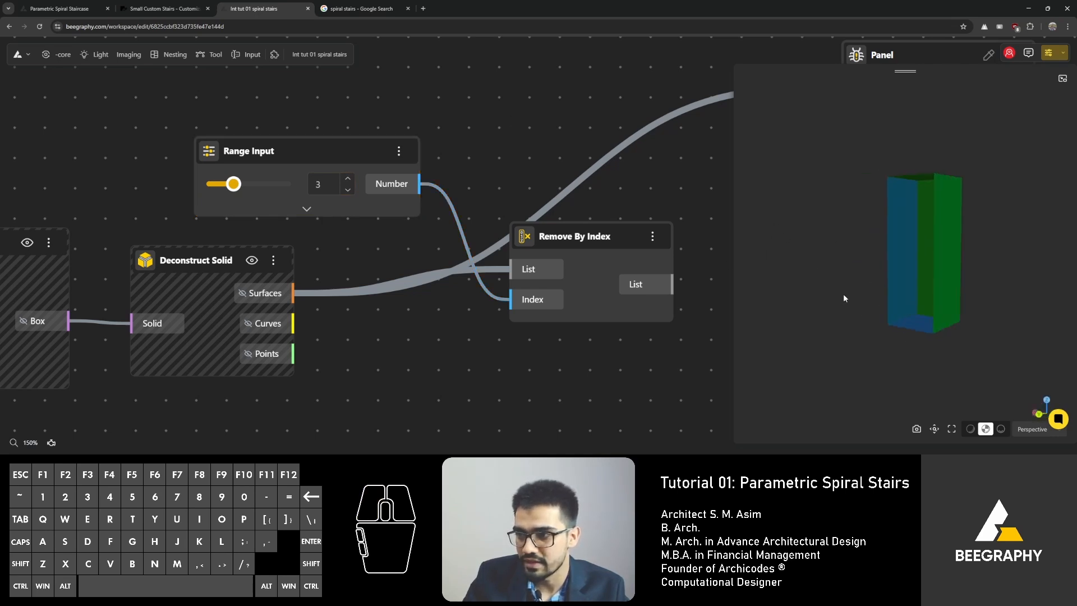
click(348, 191)
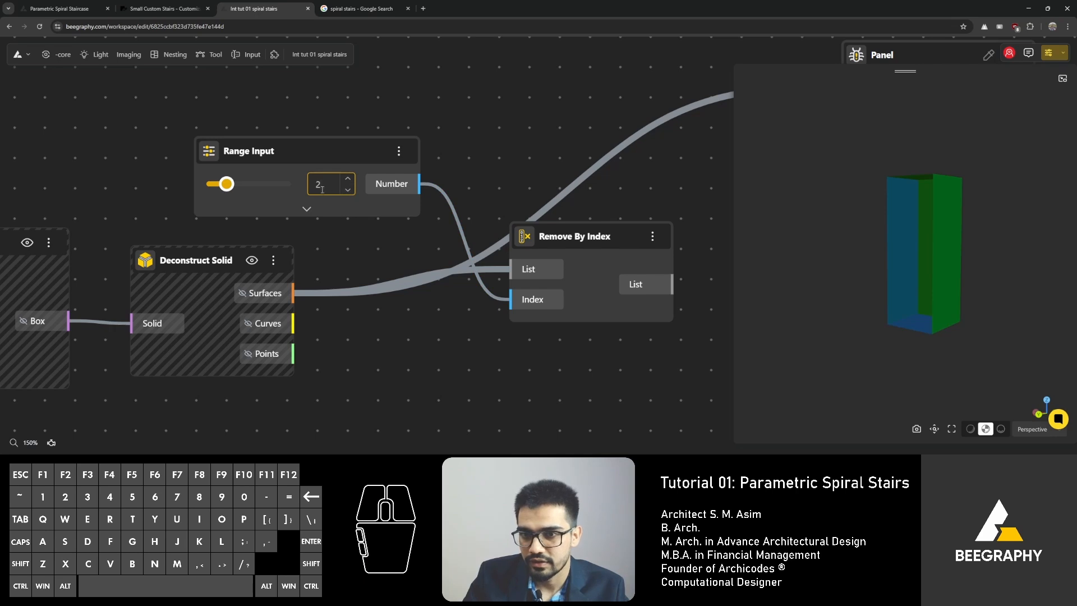
click(494, 114)
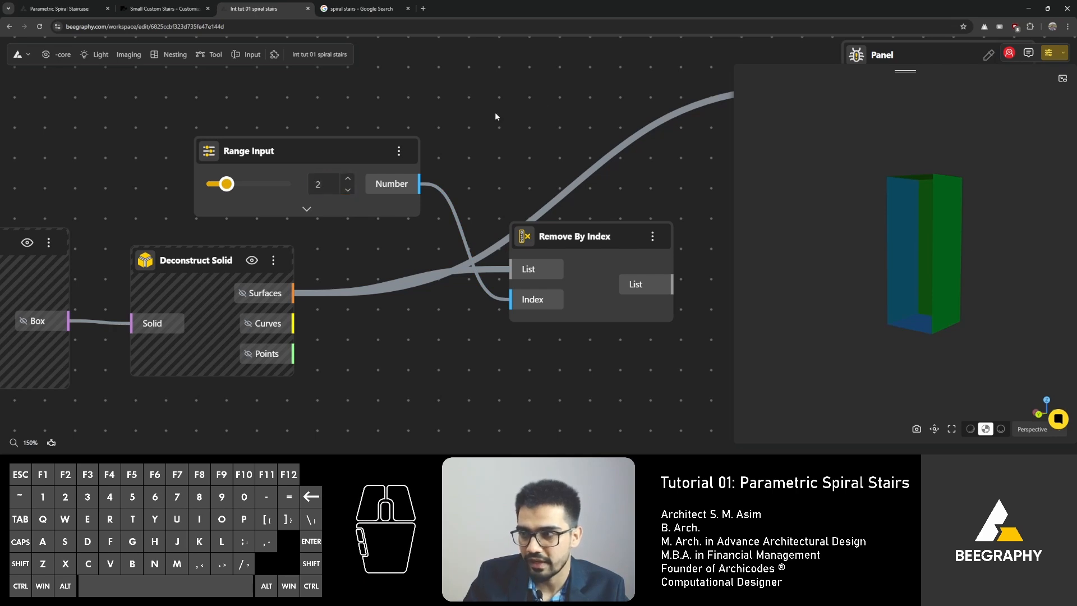
drag(940, 271, 907, 295)
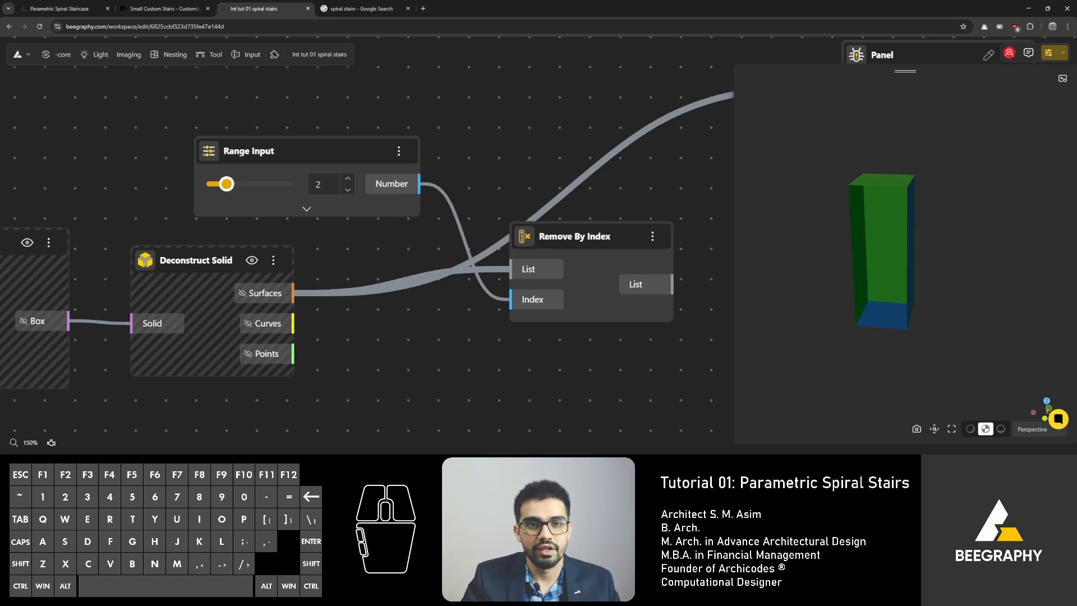
Step: Toggle the Live calculation option in the workspace settings
click(23, 55)
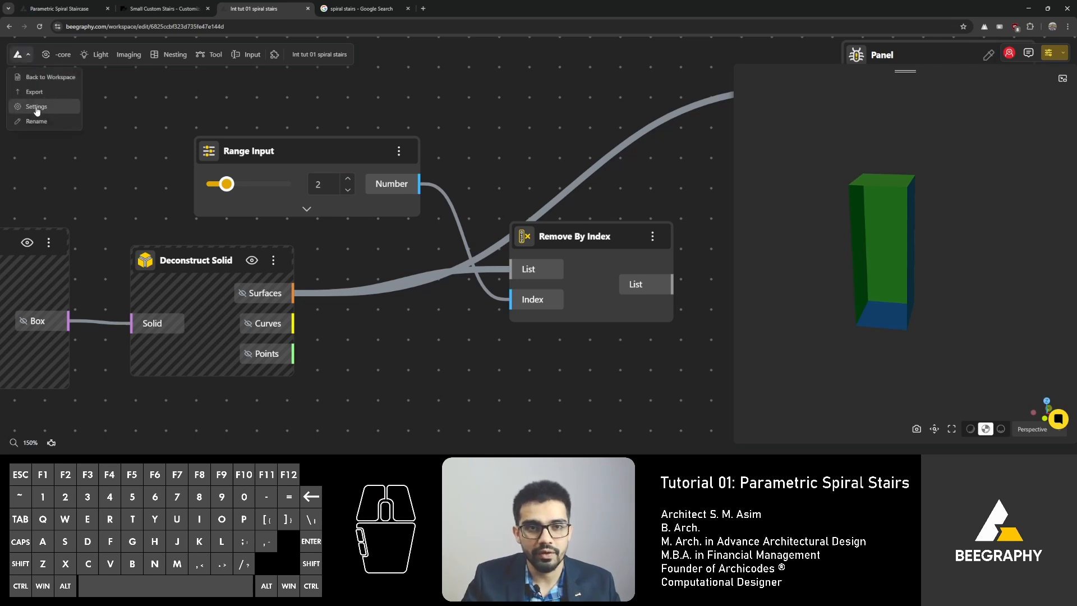
click(37, 109)
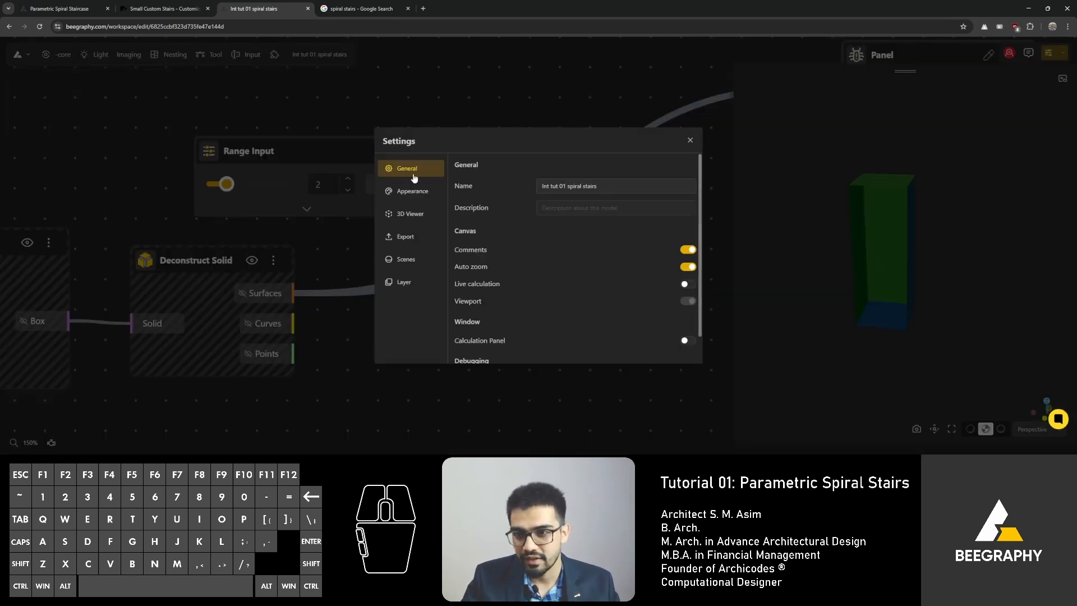
click(688, 284)
click(691, 140)
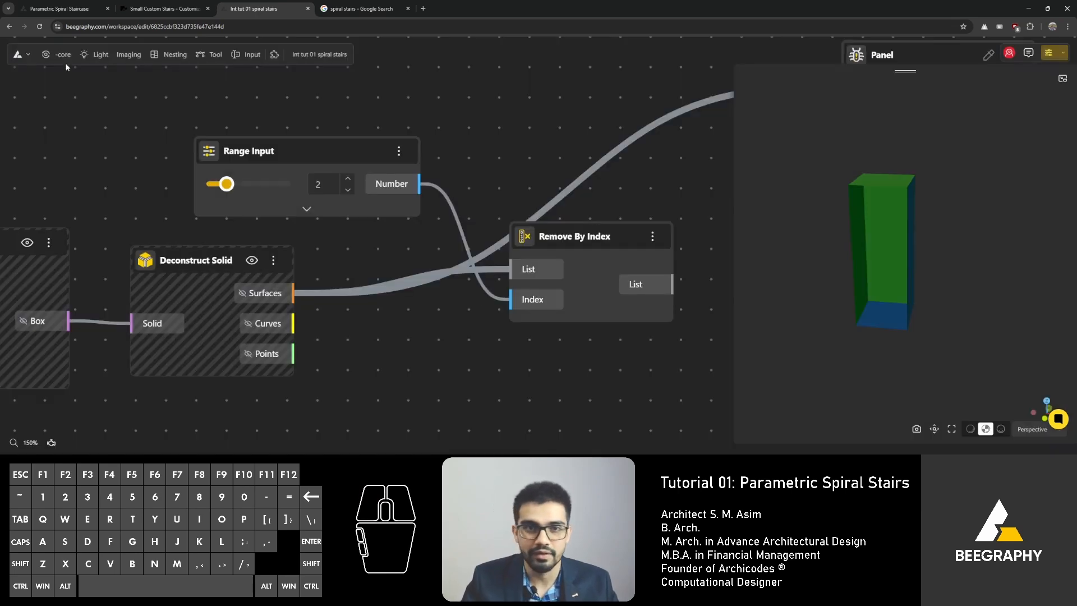
Step: Open the workspace settings to review them, then close the dialog
click(22, 60)
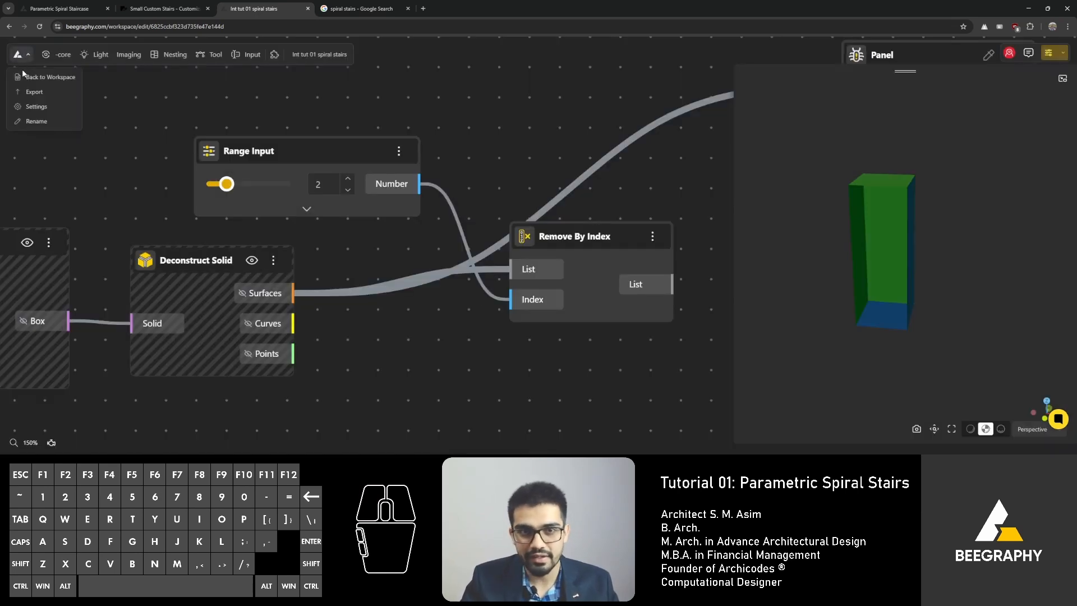
click(32, 110)
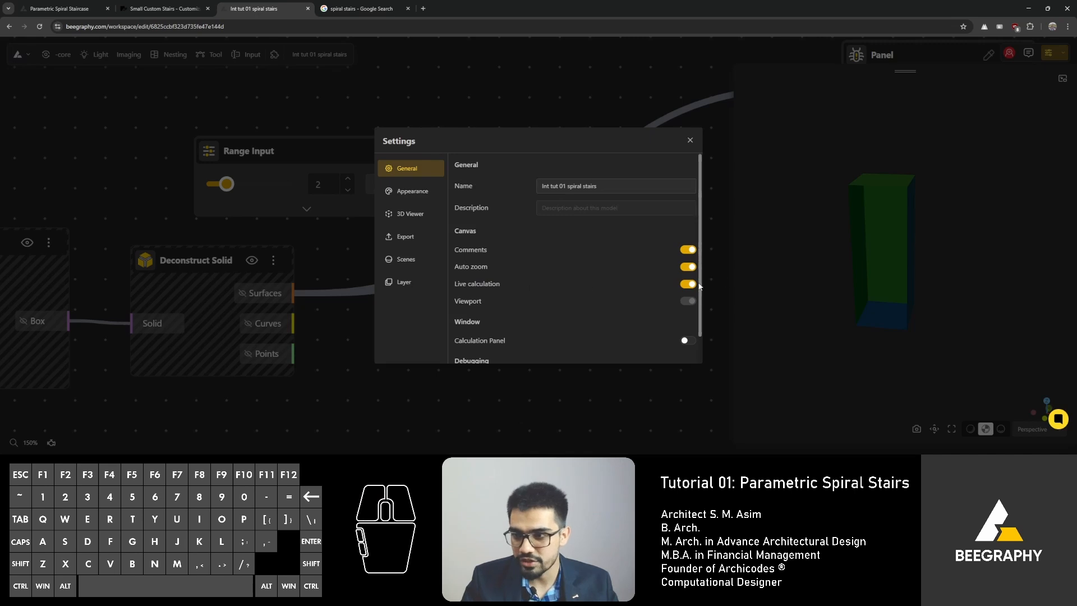
click(690, 141)
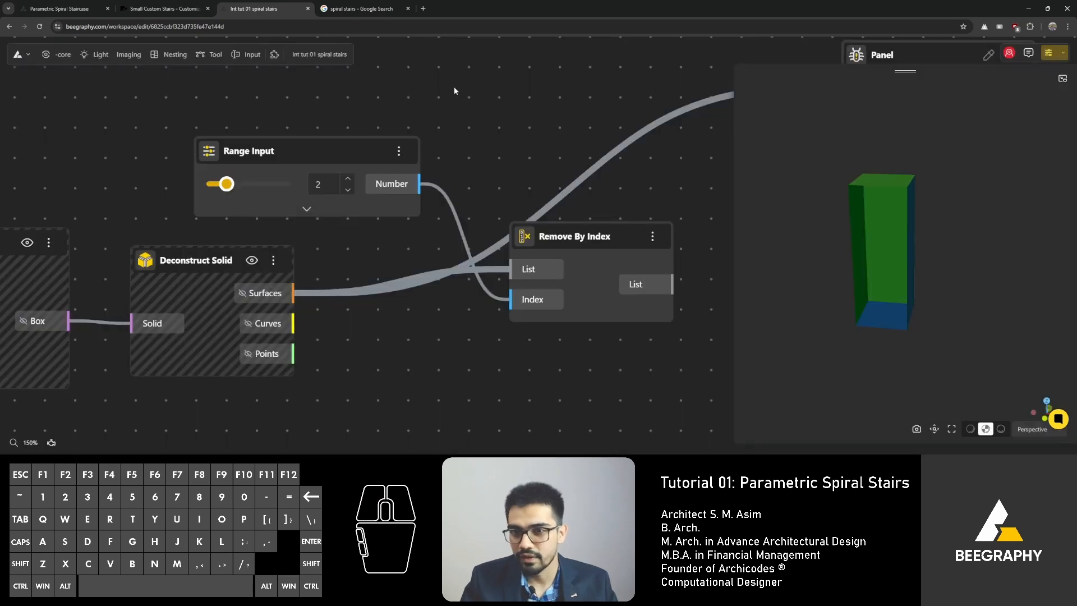
Step: Step the index Range Input to 1 and back to 2, and inspect the box with its removed face in the 3D preview
click(348, 191)
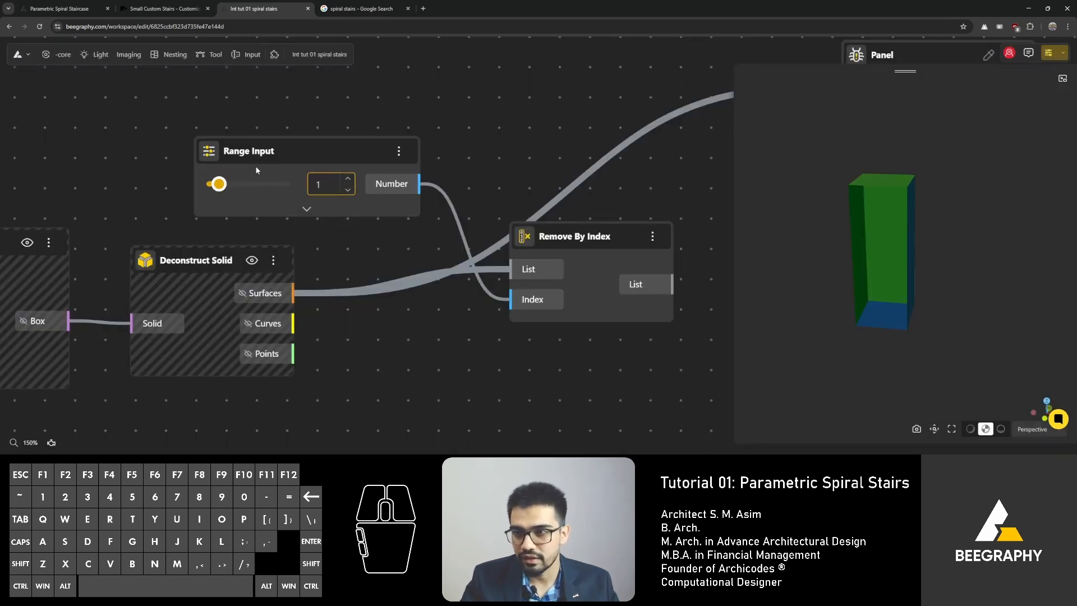
mouse_move(219, 184)
mouse_down()
mouse_move(241, 186)
mouse_move(211, 188)
mouse_move(241, 188)
mouse_move(225, 191)
mouse_up()
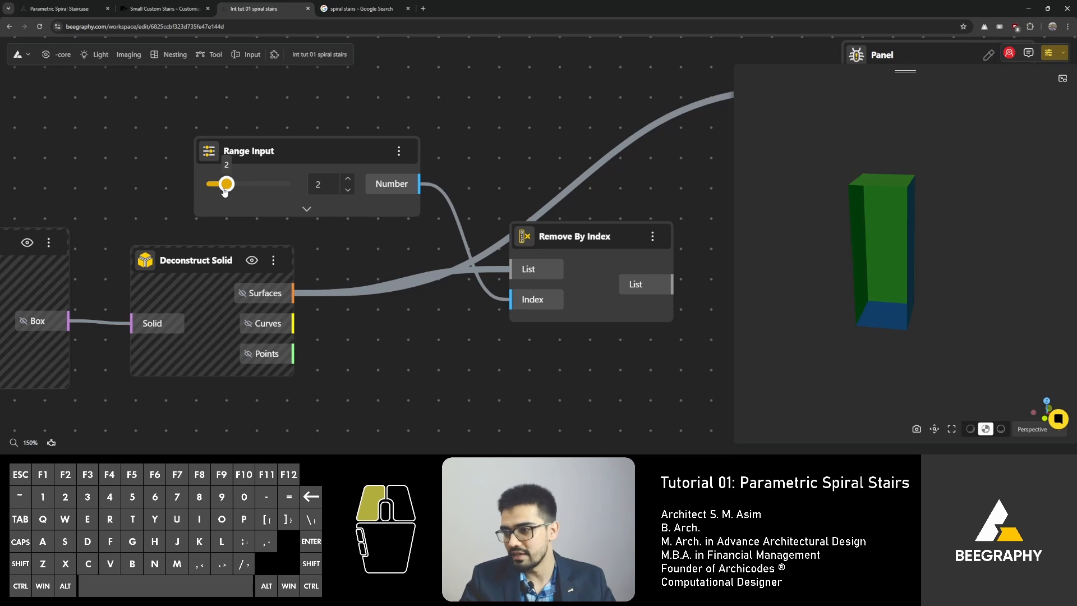
drag(861, 258, 801, 297)
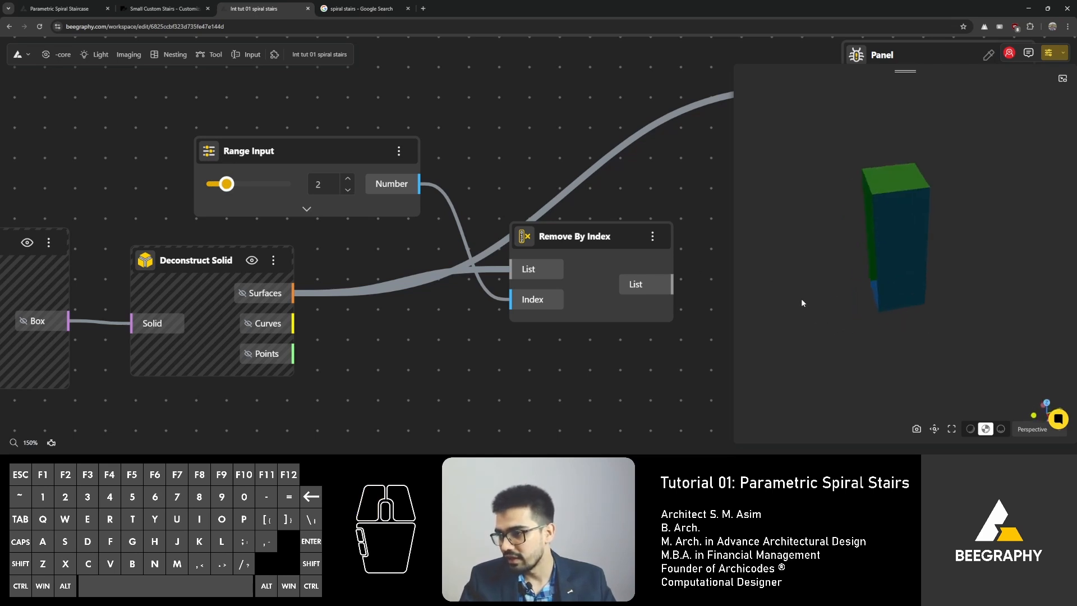
drag(815, 84, 775, 81)
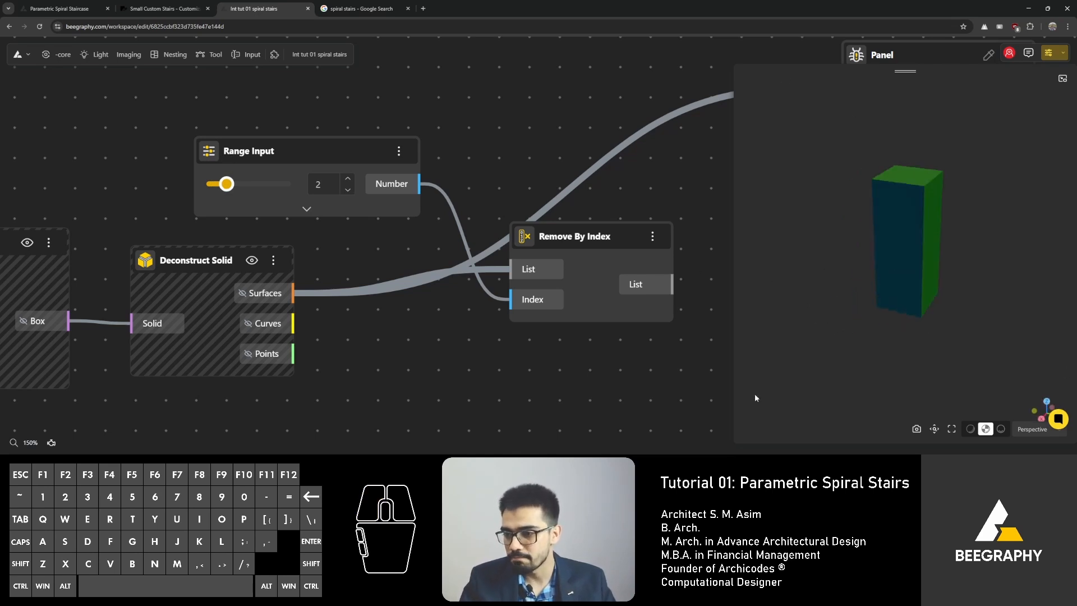
drag(738, 443, 740, 394)
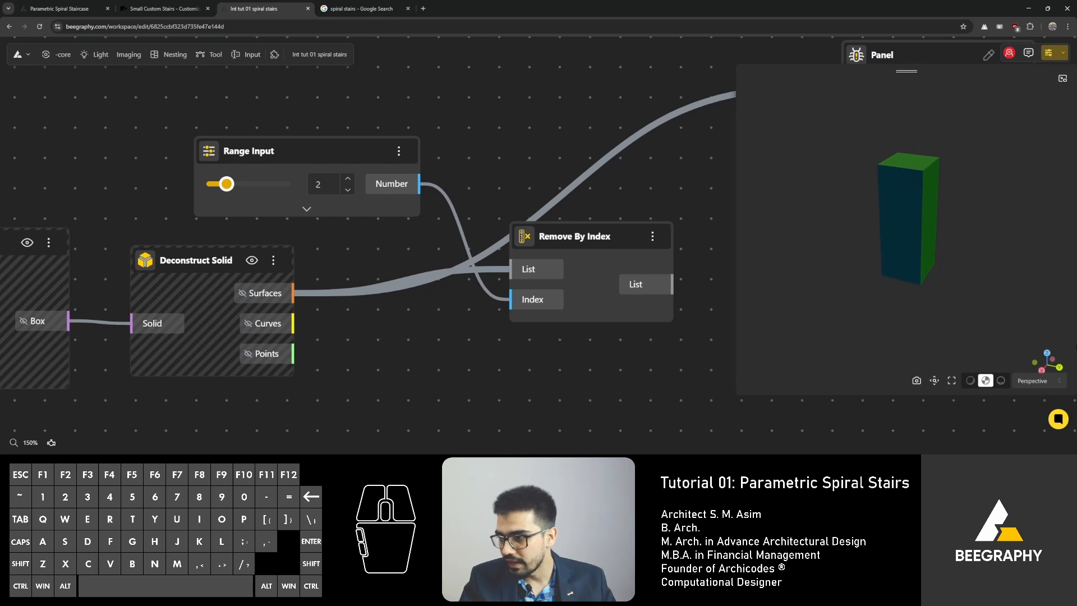
drag(905, 302, 916, 268)
right_drag(861, 264, 828, 268)
drag(830, 269, 882, 293)
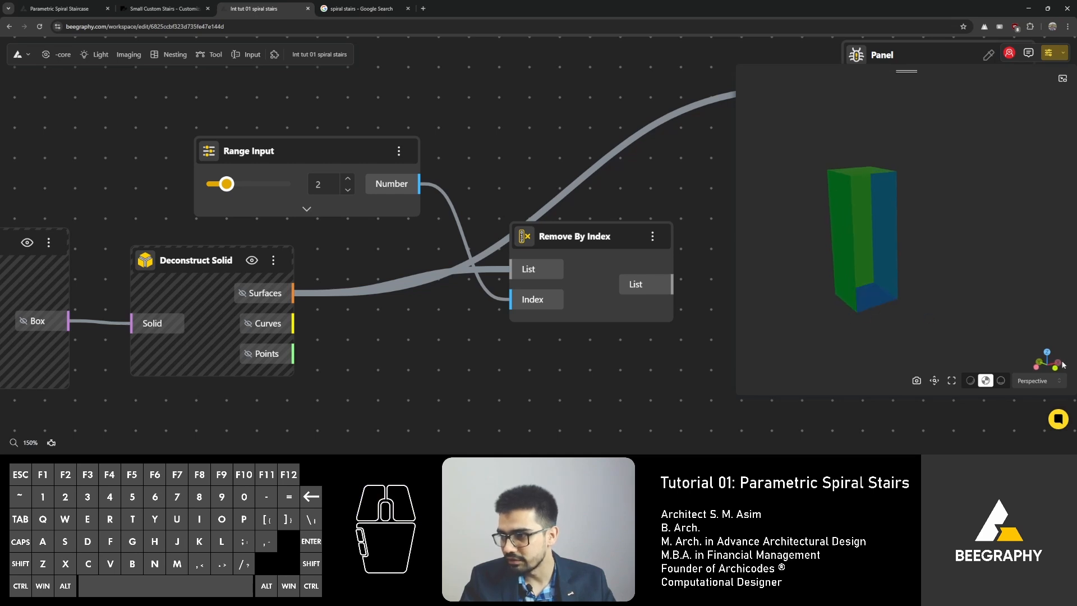
mouse_move(847, 241)
mouse_down()
mouse_move(836, 239)
mouse_move(840, 247)
mouse_up()
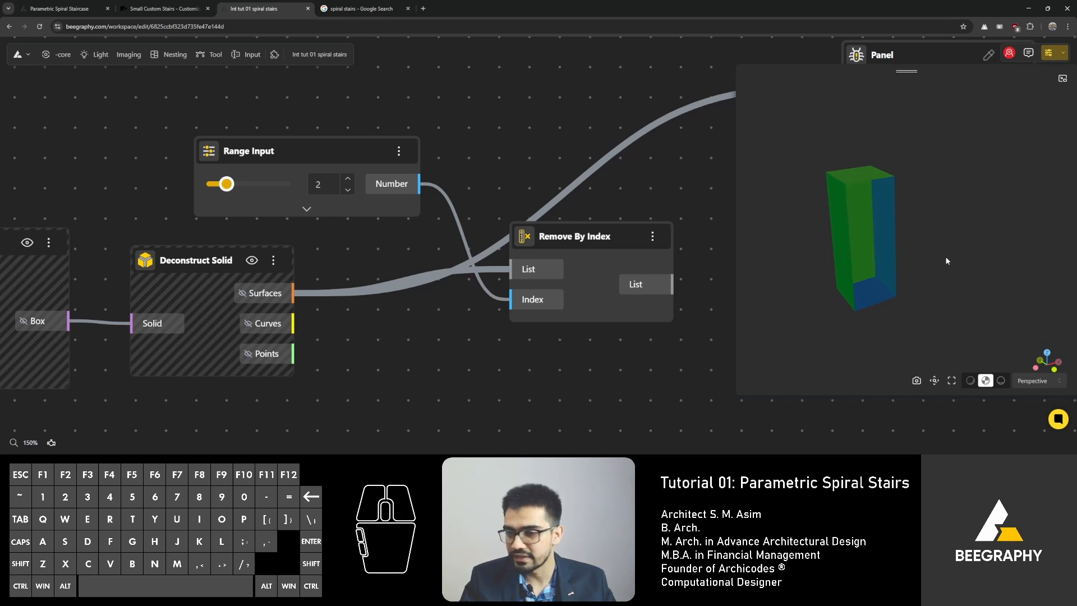
Step: Add a second Range Input, connect it to Remove By Index's Index input, and set it to 5
drag(327, 160, 301, 143)
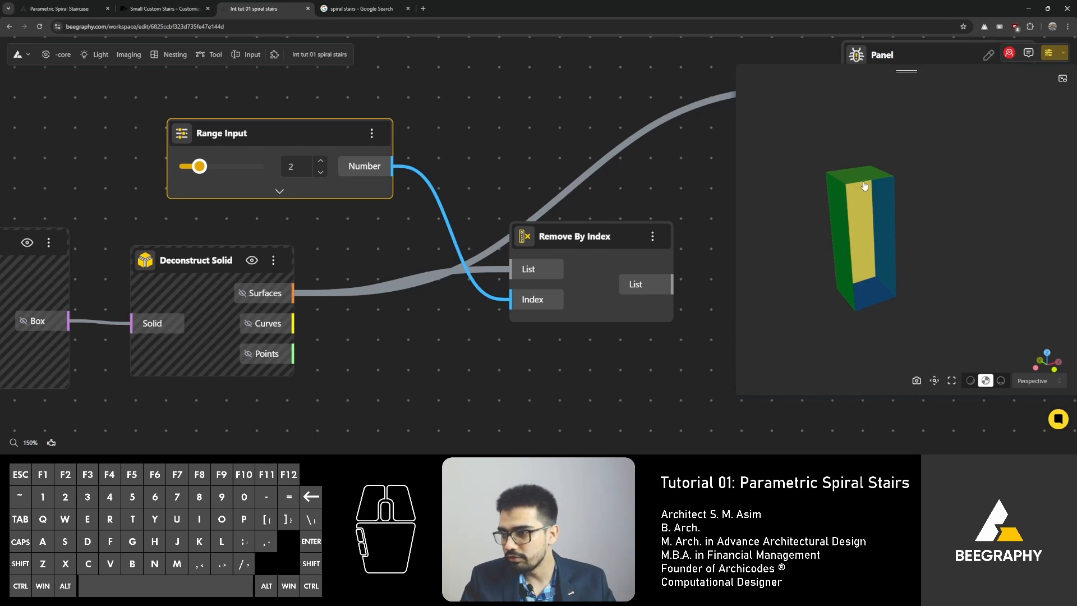
drag(298, 135, 322, 88)
drag(393, 264, 325, 178)
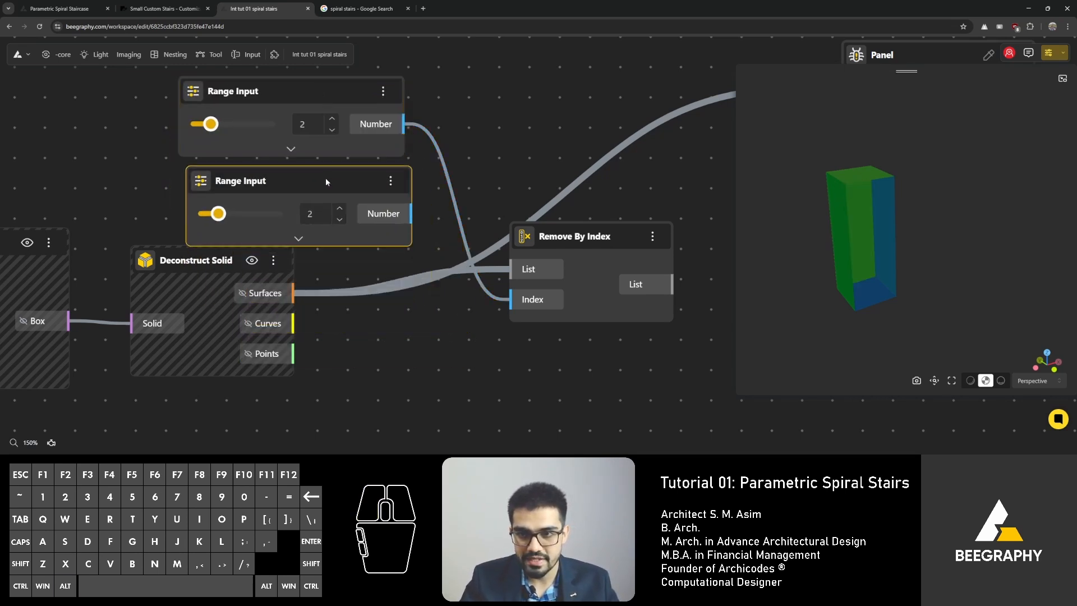
drag(414, 212, 455, 291)
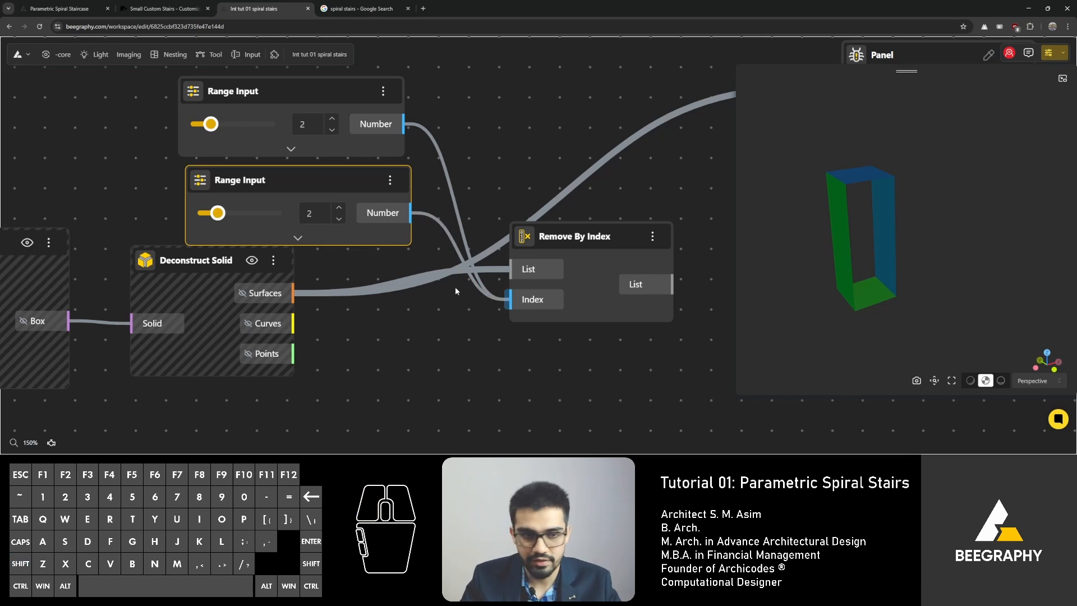
drag(221, 217, 240, 217)
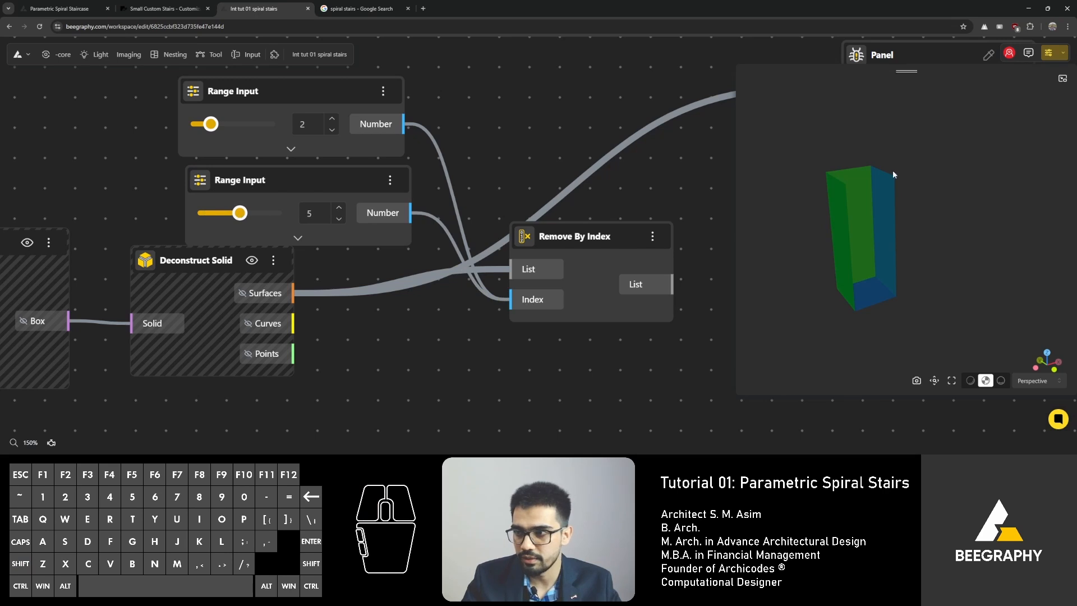
Step: Rearrange the two Range Input nodes and the Remove By Index node on the canvas
drag(283, 179, 281, 176)
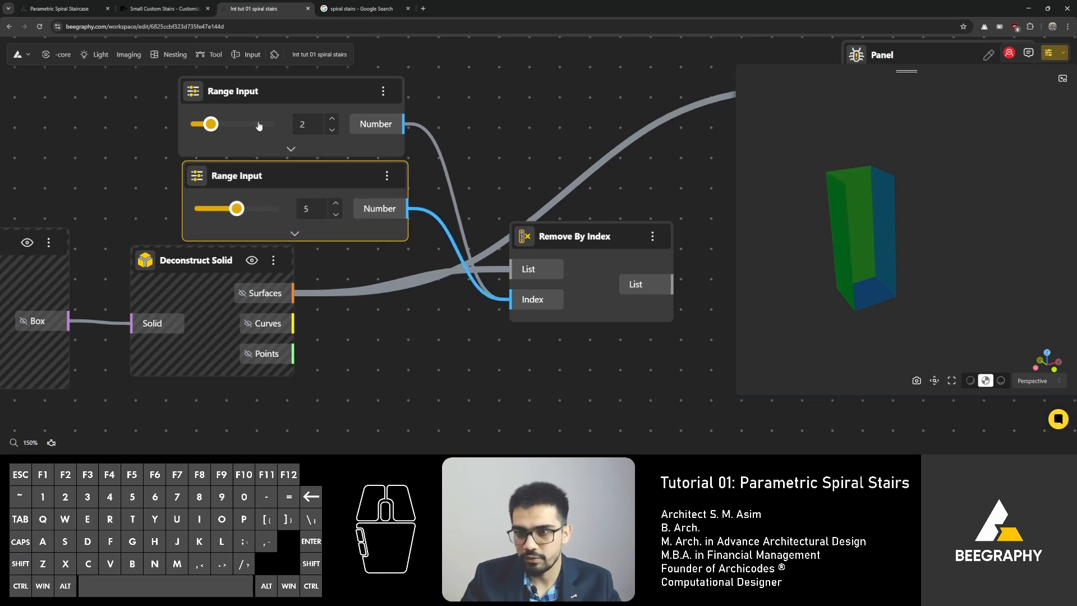
click(577, 165)
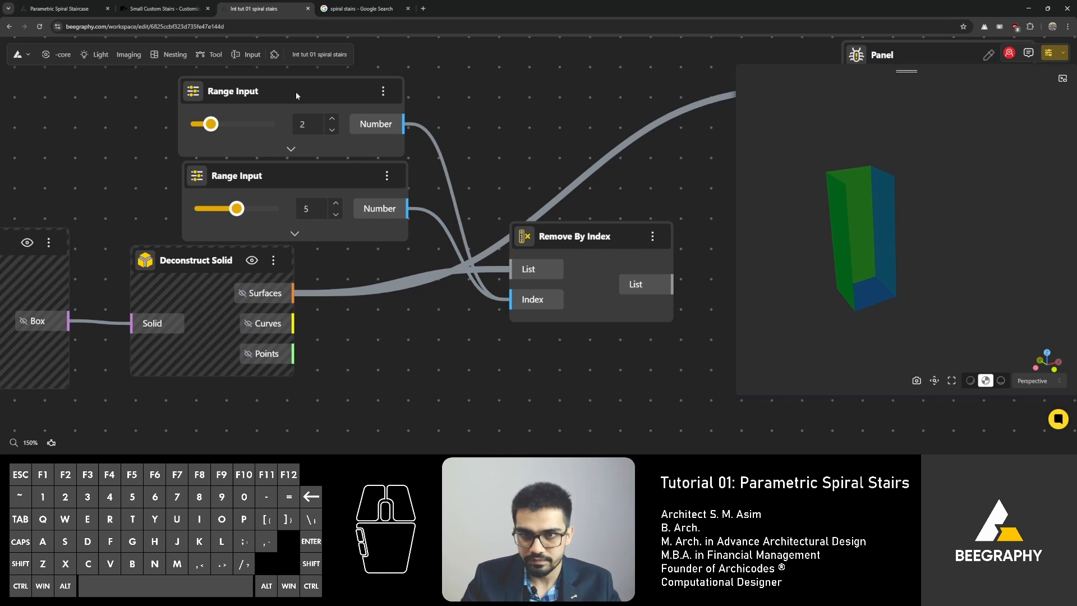
drag(296, 94, 299, 74)
drag(297, 178, 302, 159)
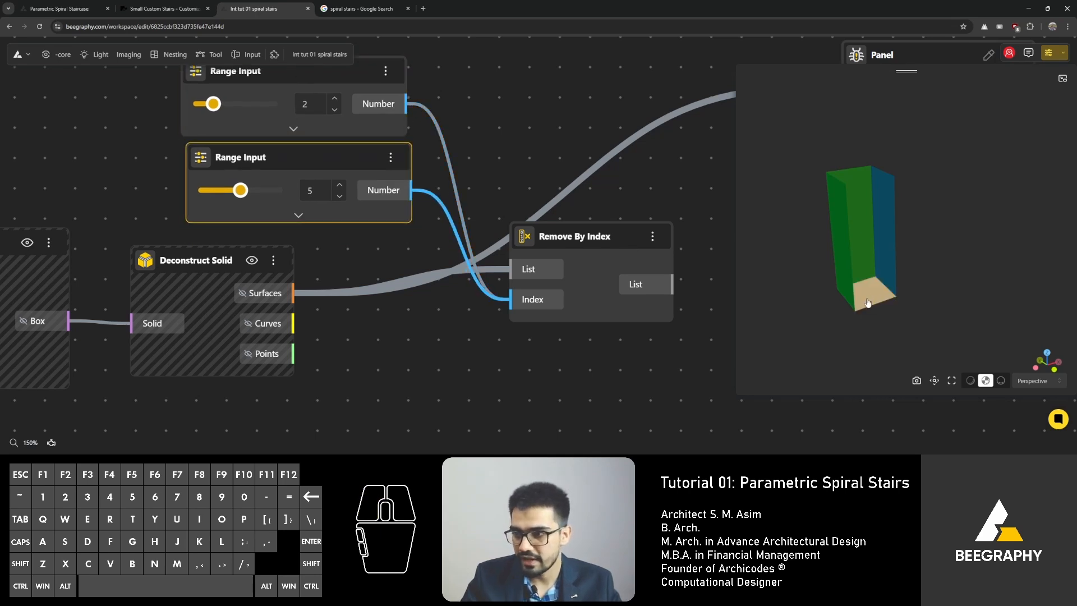
drag(894, 242, 886, 288)
drag(591, 236, 626, 232)
right_drag(494, 151, 174, 119)
drag(303, 208, 321, 232)
right_drag(213, 164, 423, 173)
right_drag(443, 251, 305, 253)
mouse_move(857, 281)
mouse_down()
mouse_move(895, 272)
mouse_move(844, 280)
mouse_up()
click(481, 180)
Step: Delete the Panel node that lists the deconstructed surfaces
scroll(481, 180, down, 3)
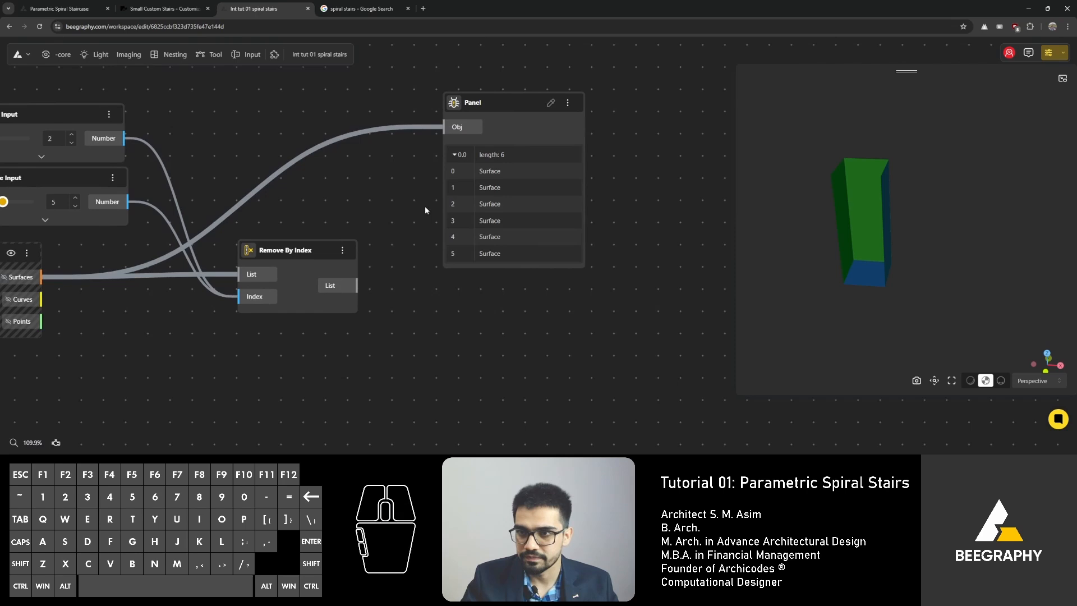
click(506, 102)
key(Delete)
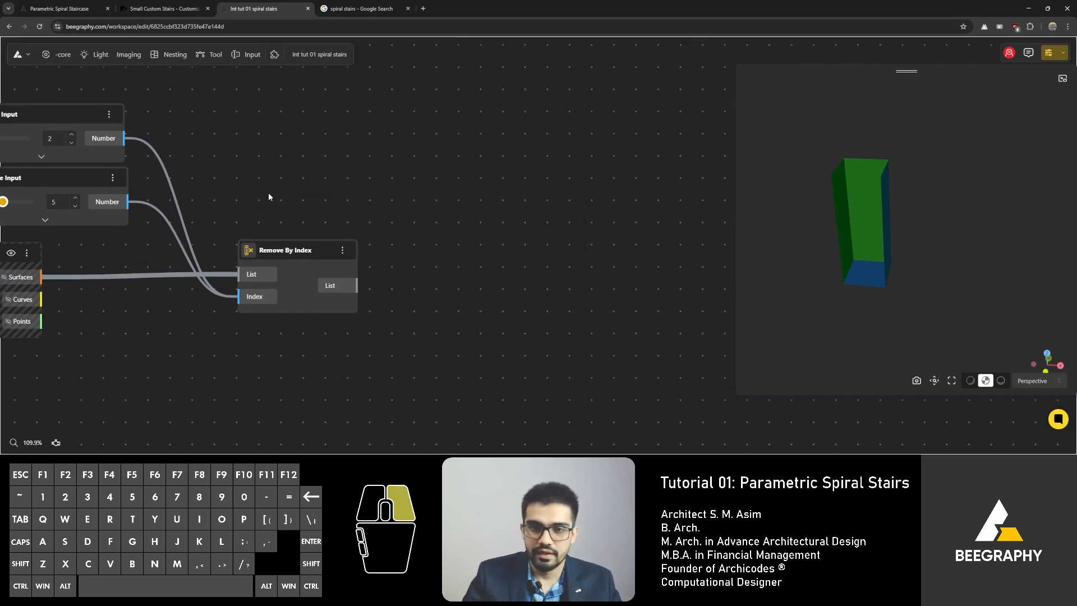
Step: Add a Panel and a Relay node to the Deconstruct Solid's Points output
right_drag(269, 197, 502, 140)
scroll(327, 234, up, 3)
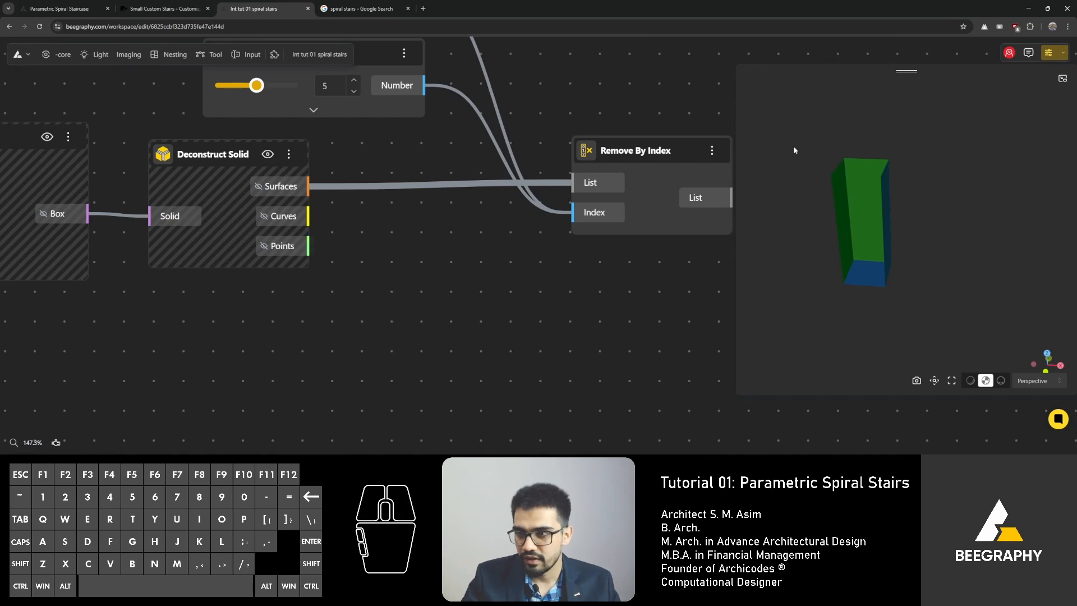
mouse_move(830, 201)
mouse_down()
mouse_move(841, 227)
mouse_move(825, 205)
mouse_up()
drag(306, 248, 381, 272)
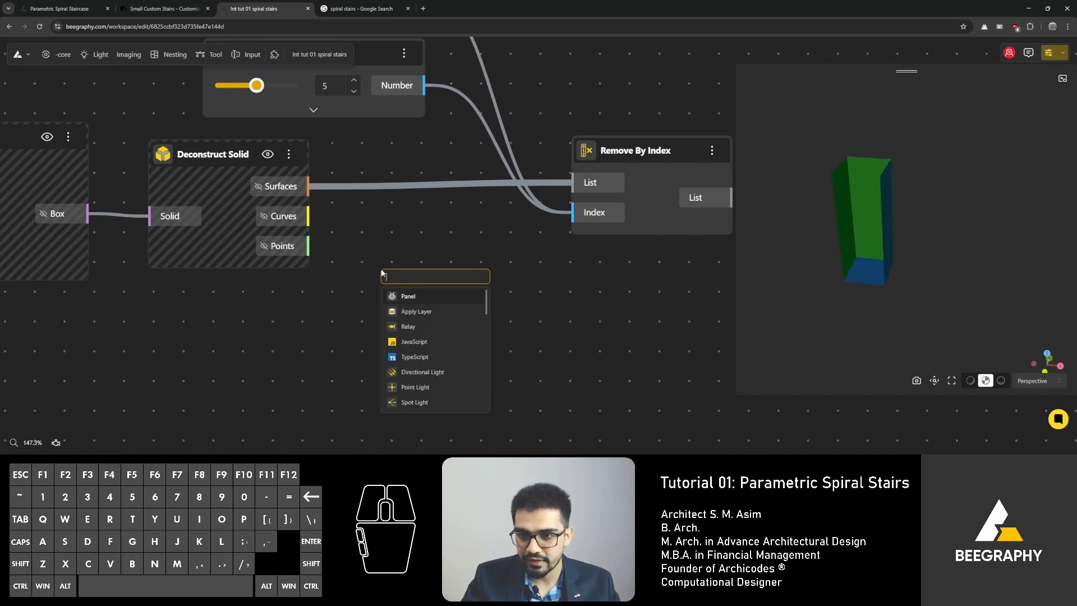
click(407, 300)
right_drag(837, 237, 871, 240)
scroll(299, 374, down, 4)
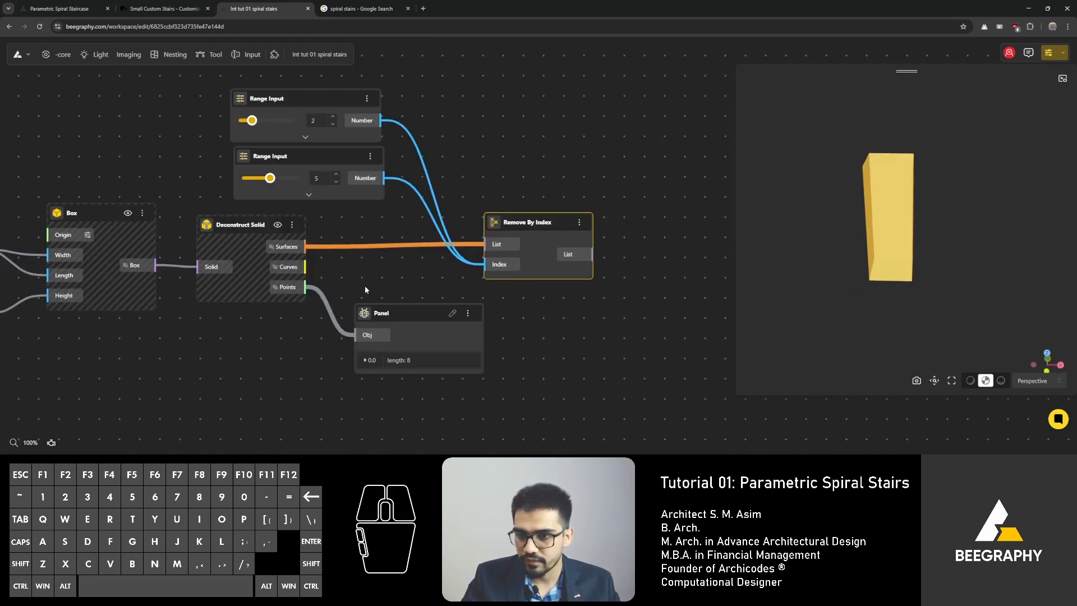
drag(306, 287, 363, 280)
click(396, 322)
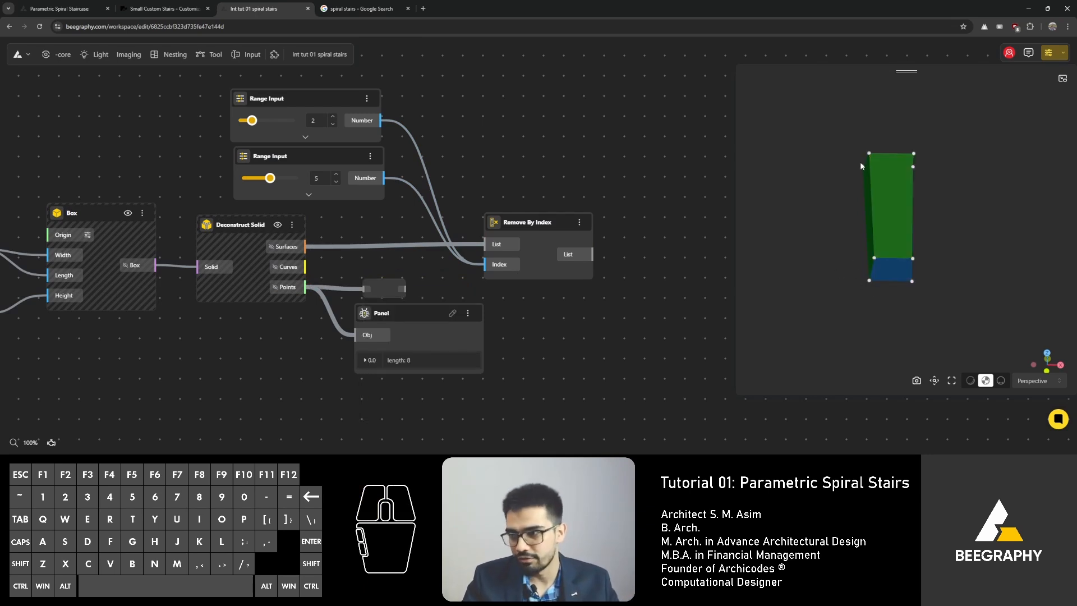
Step: View the reference spiral stair images in the other browser tab, then return to the graph
click(371, 7)
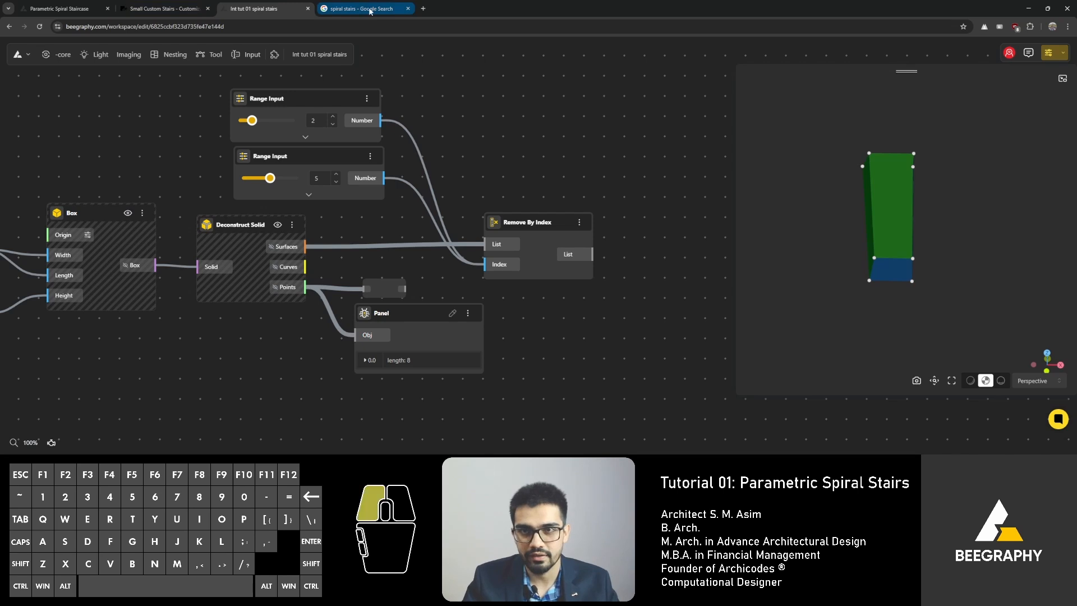
click(149, 9)
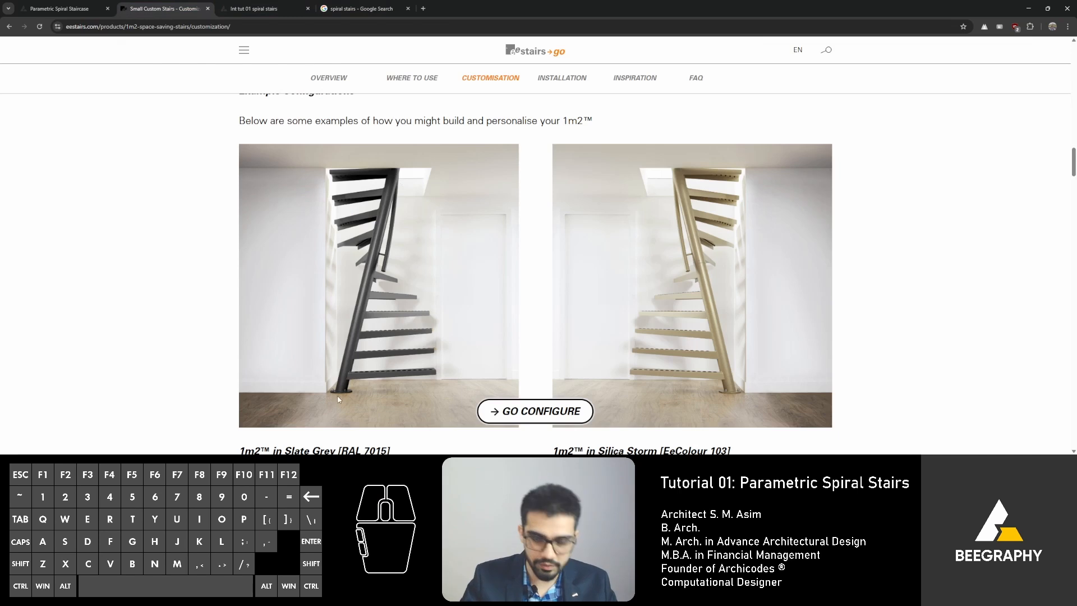
click(247, 9)
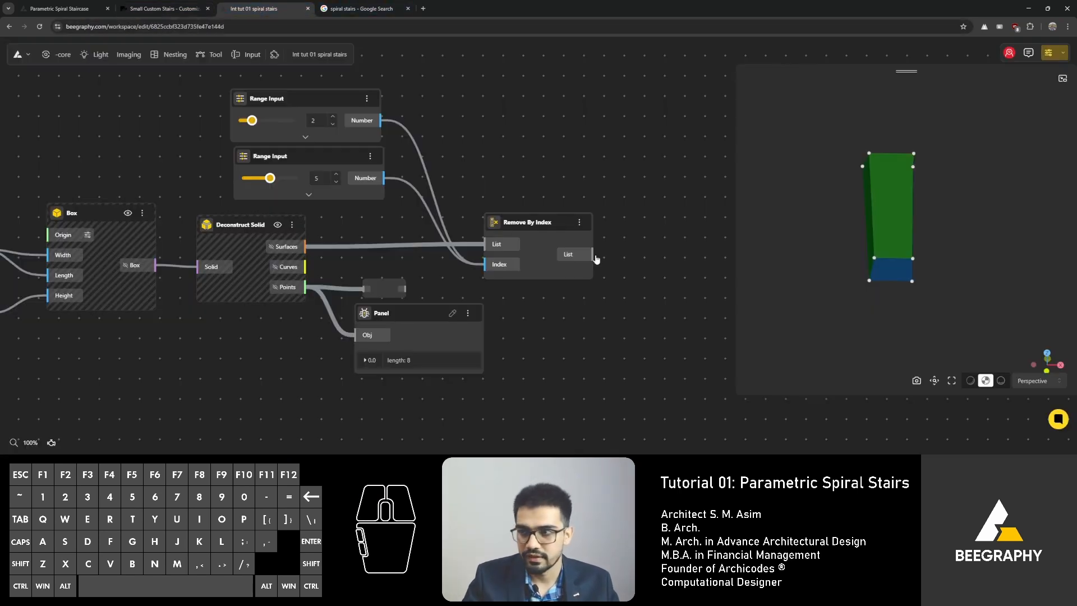
Step: Delete the Panel and the Relay attached to the Points output
right_drag(526, 163, 532, 167)
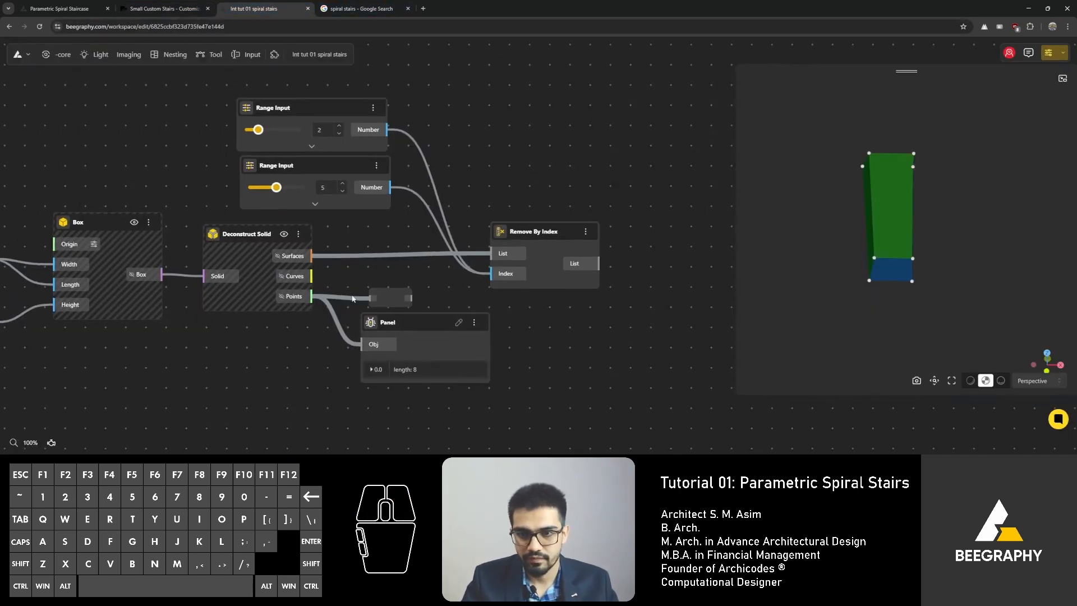
click(402, 325)
key(Delete)
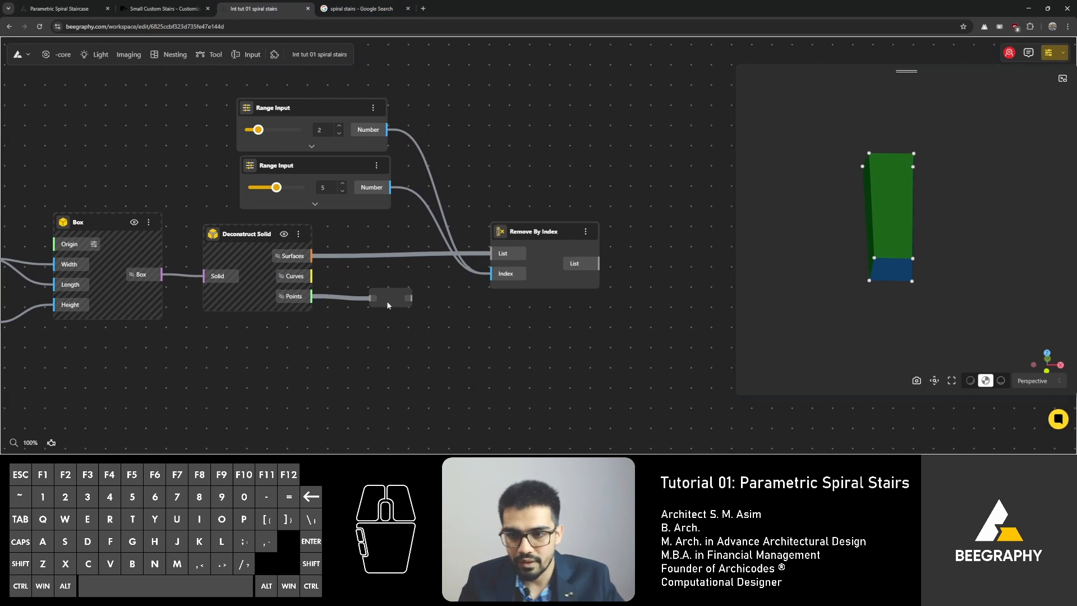
scroll(365, 303, up, 3)
drag(416, 297, 402, 330)
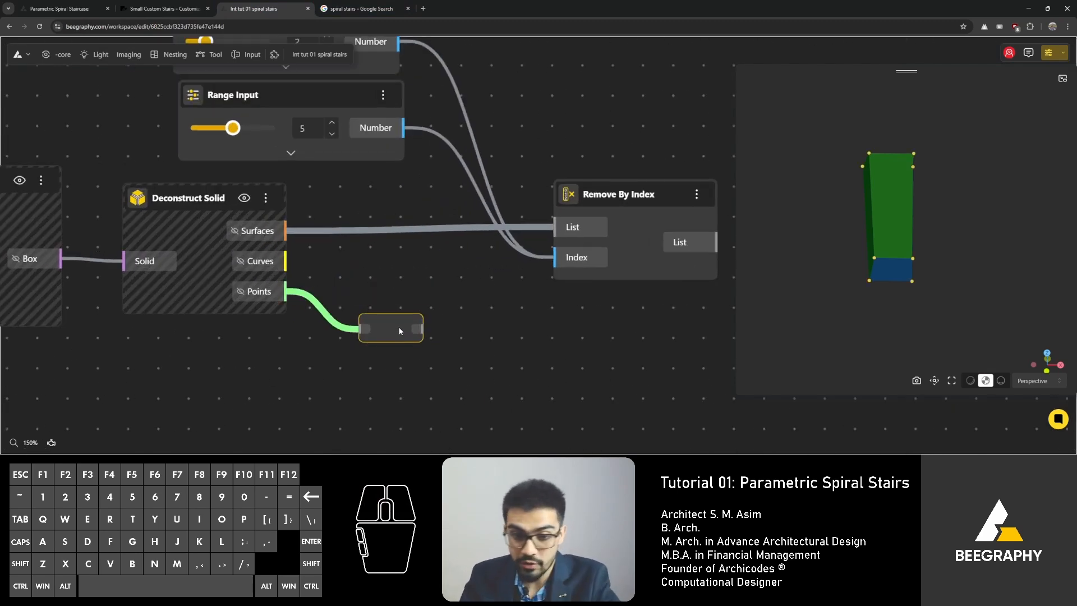
key(Delete)
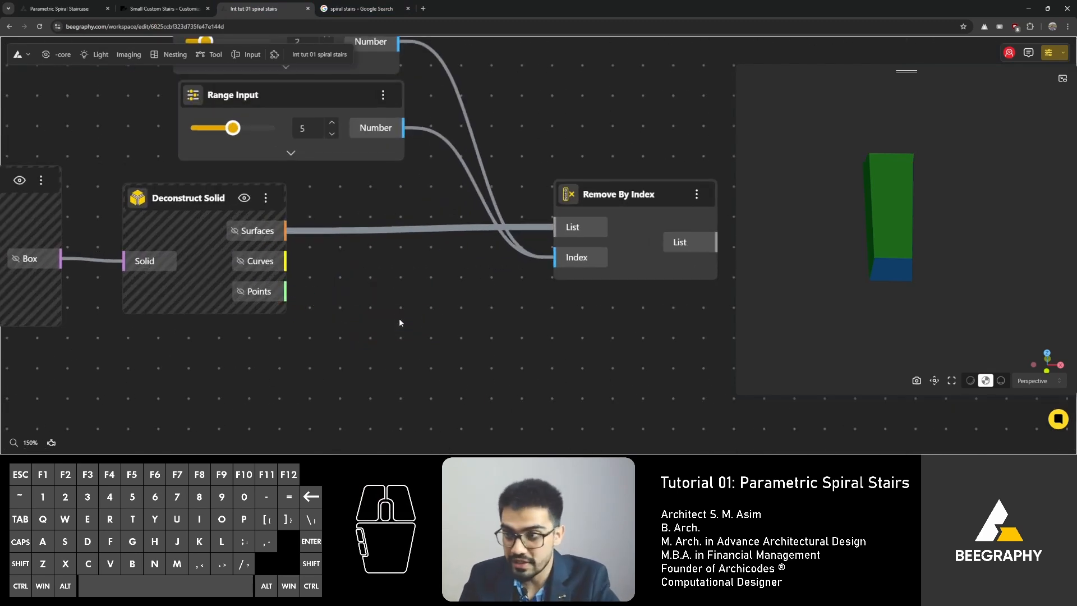
Step: Turn the Deconstruct Solid preview on and hide it again
click(245, 199)
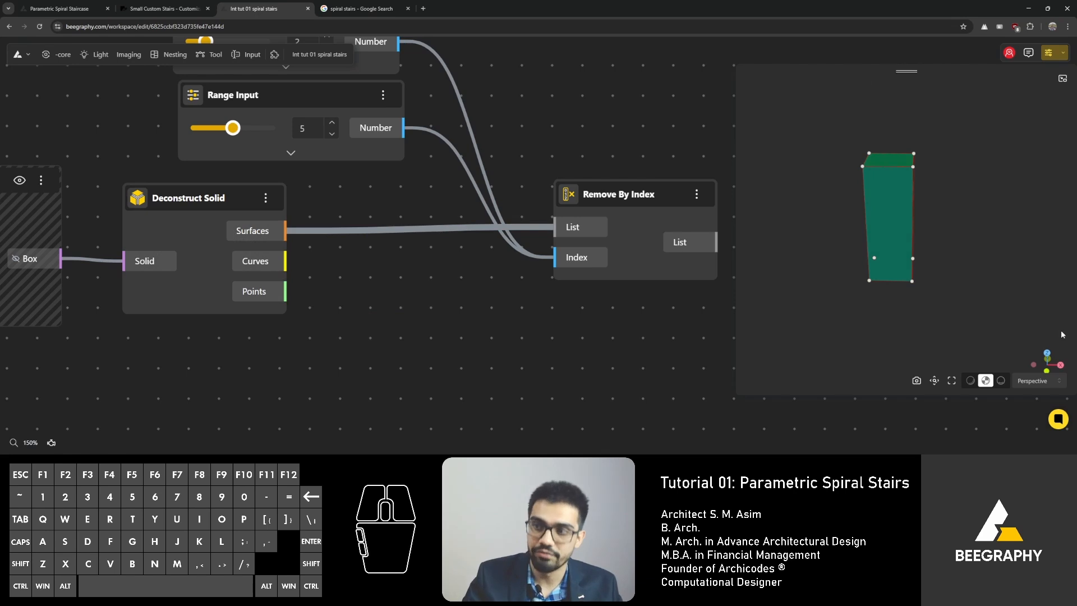
right_click(212, 197)
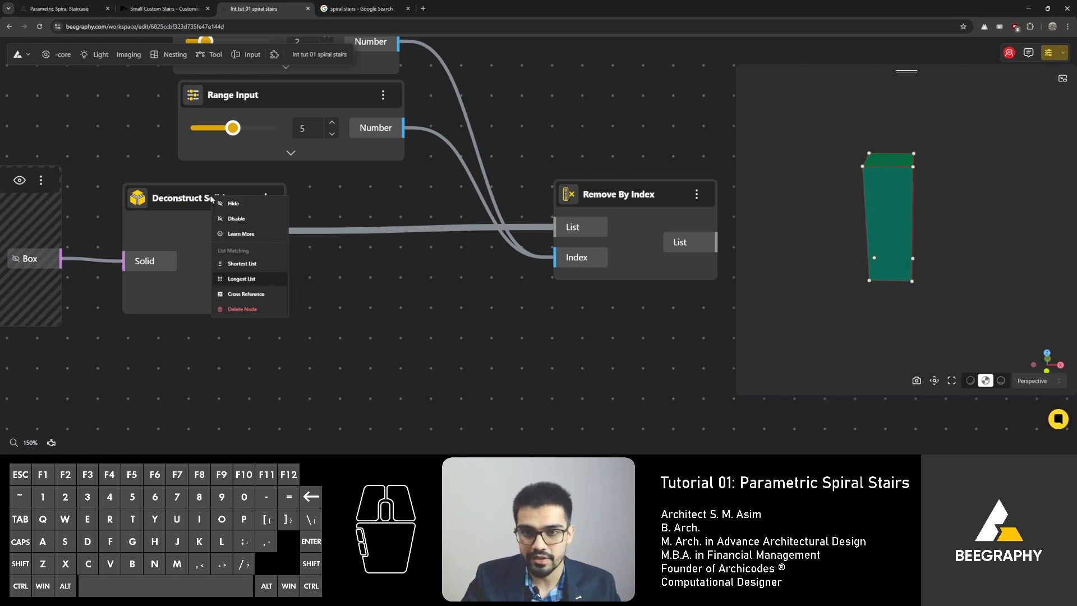
click(233, 203)
Step: Add a Relay node connected to the Deconstruct Solid's Points output
mouse_move(286, 291)
mouse_down()
mouse_move(315, 307)
mouse_move(435, 328)
mouse_up()
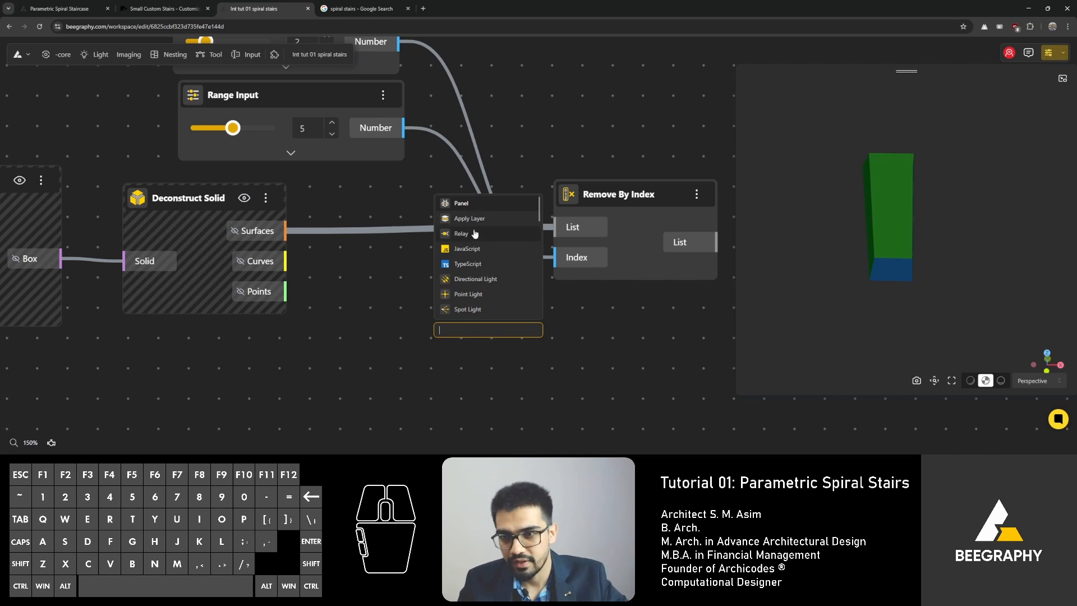
click(471, 239)
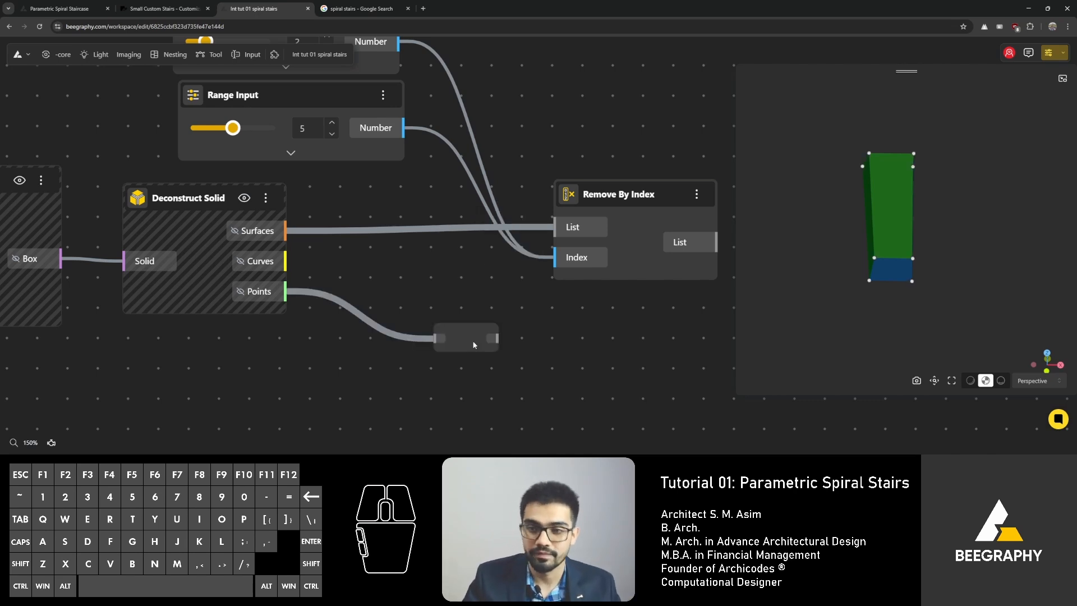
mouse_move(472, 342)
mouse_down()
mouse_move(449, 302)
mouse_move(456, 348)
mouse_up()
click(455, 277)
right_drag(475, 329, 388, 293)
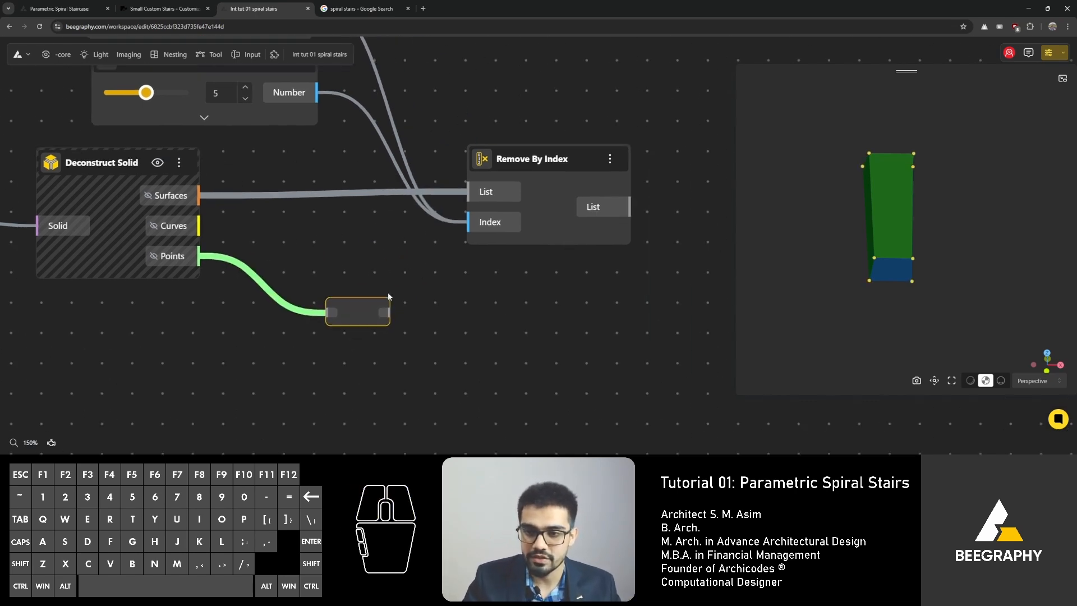
Step: Inspect the Deconstruct Solid's Points output and the Remove By Index preview of the box faces
scroll(324, 251, down, 2)
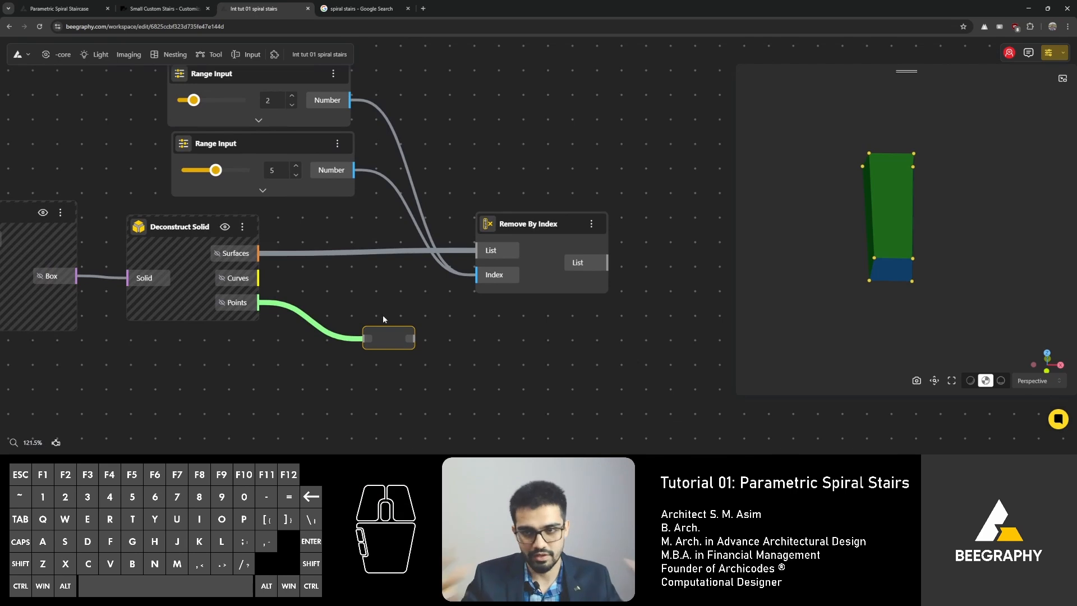
double_click(378, 339)
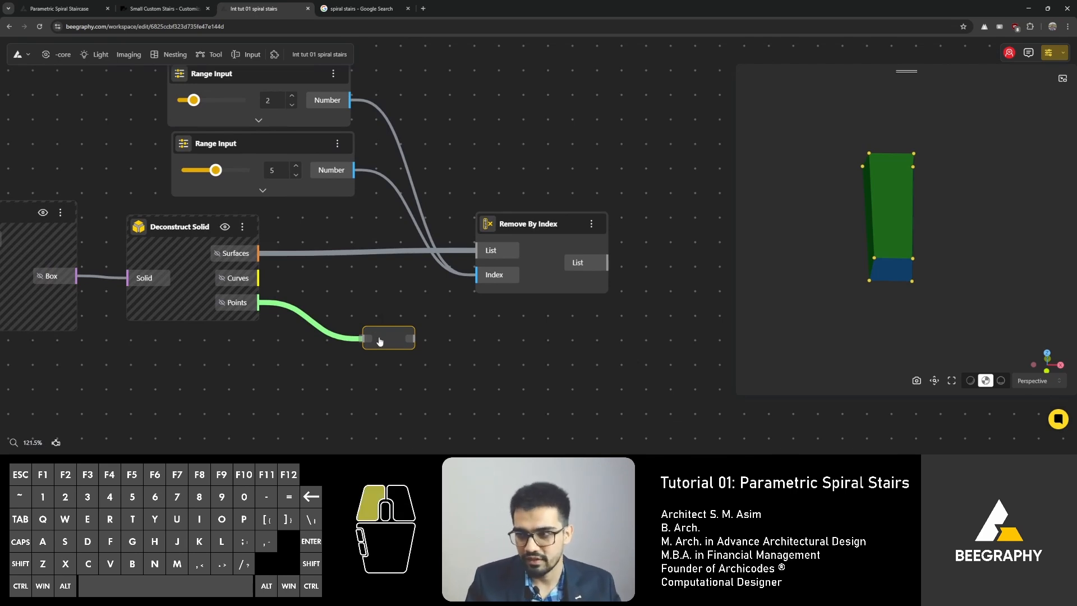
click(548, 350)
scroll(399, 330, up, 2)
click(397, 325)
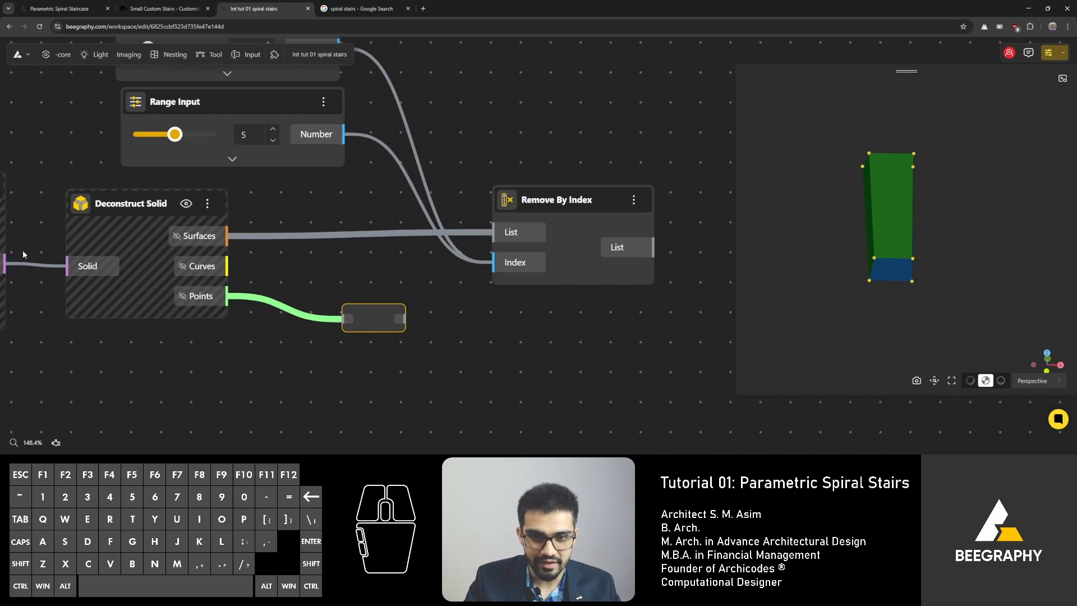
click(182, 301)
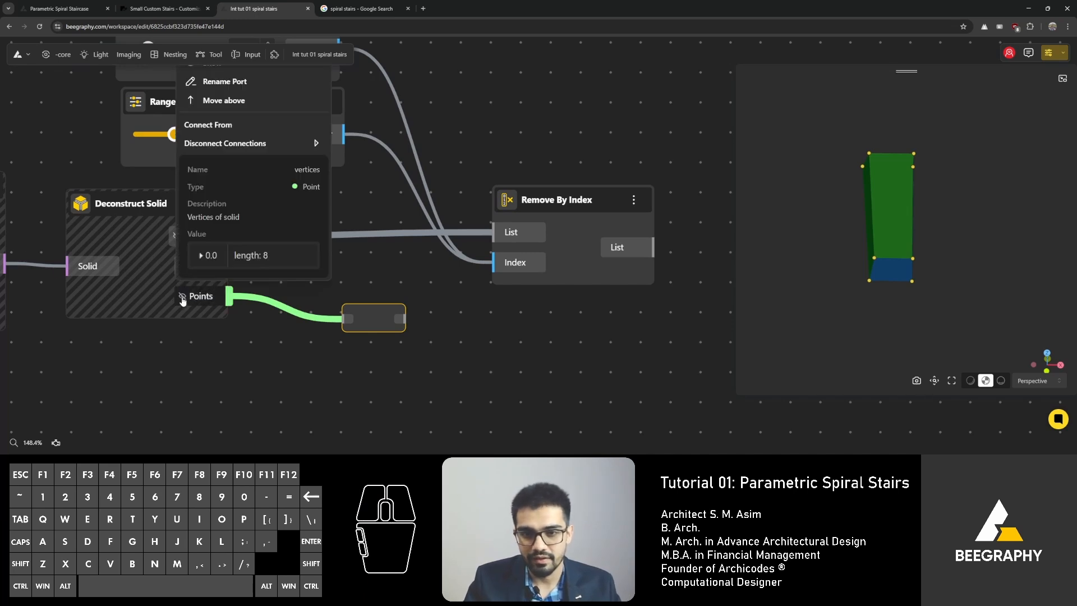
click(241, 332)
drag(379, 315, 375, 337)
right_drag(454, 331, 391, 322)
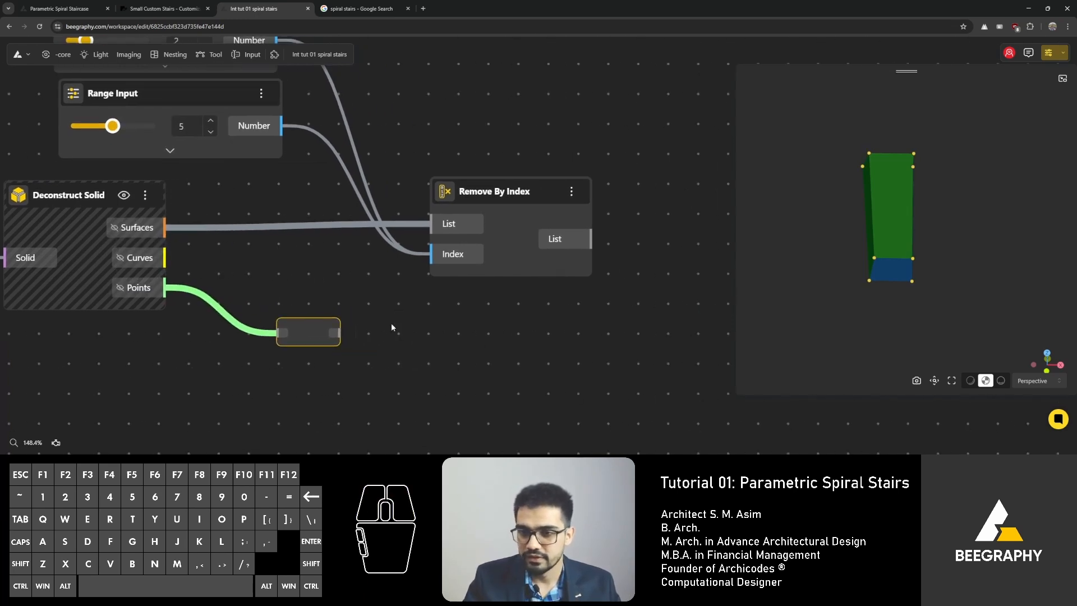
click(894, 242)
click(522, 192)
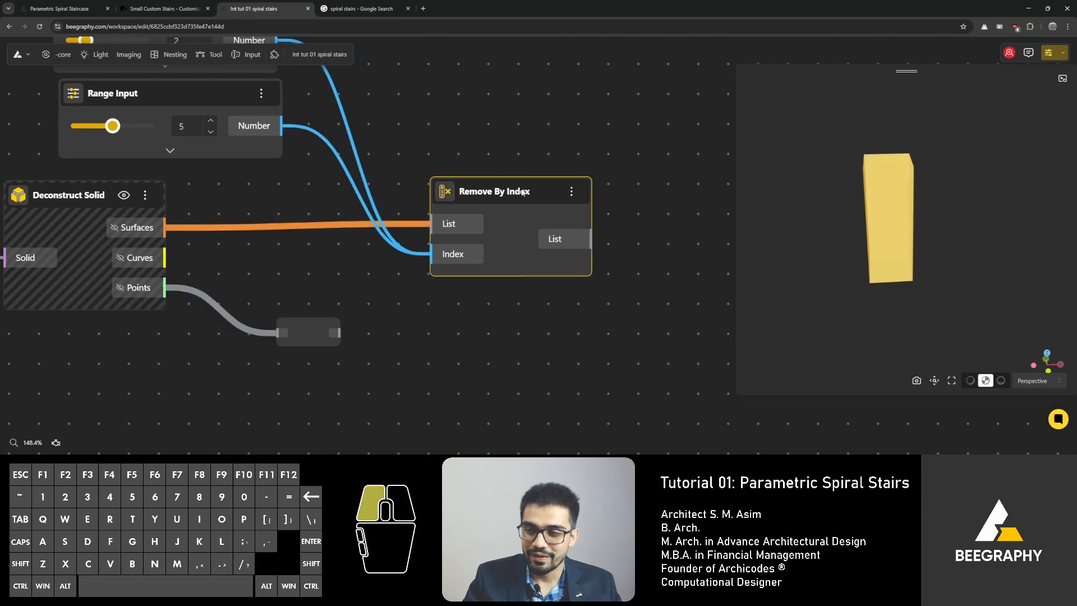
drag(522, 193, 518, 155)
right_drag(253, 238, 301, 300)
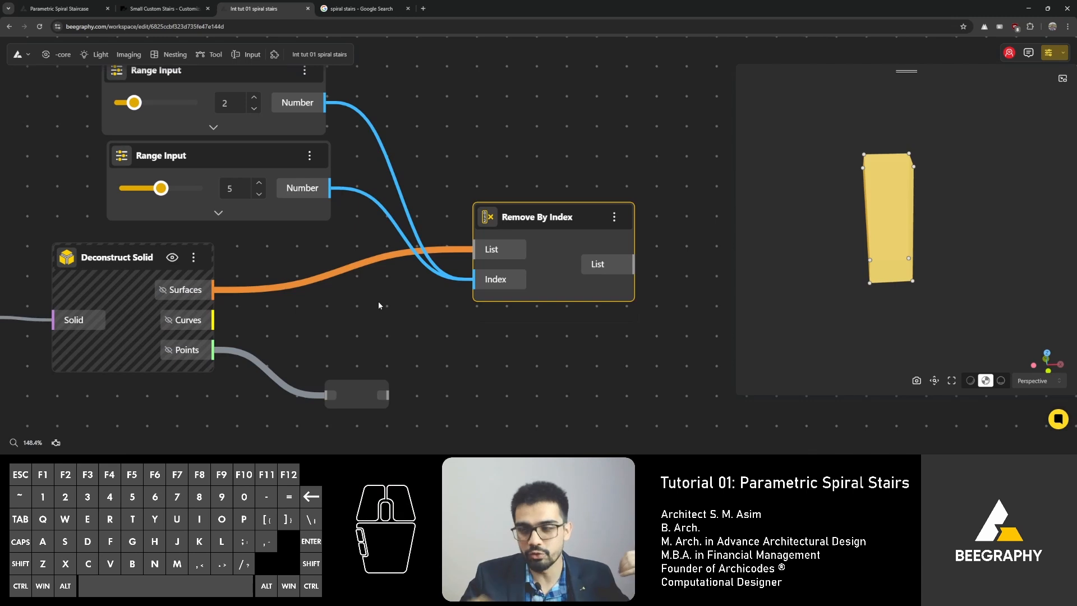
scroll(464, 363, down, 2)
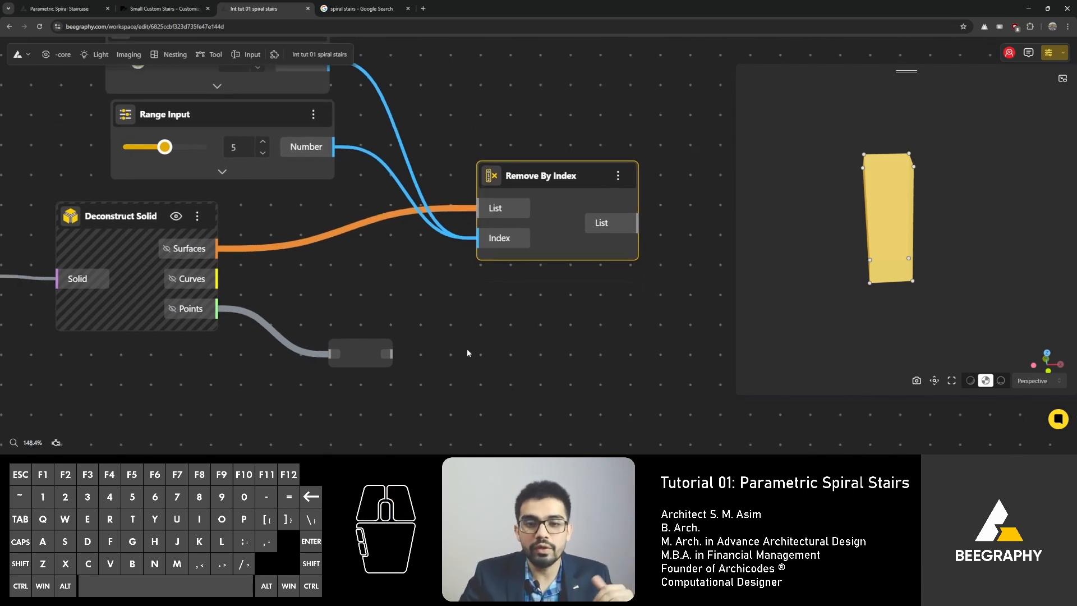
Step: Add a List Item node and connect the Relay's output to its List input
right_drag(466, 352, 436, 320)
text(list)
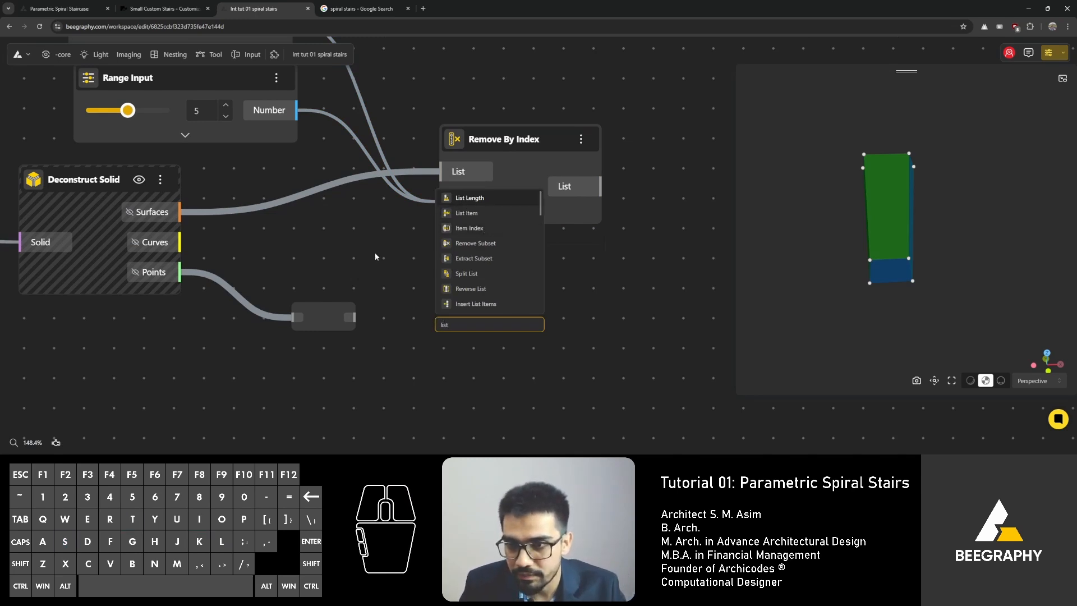
double_click(435, 297)
text(item)
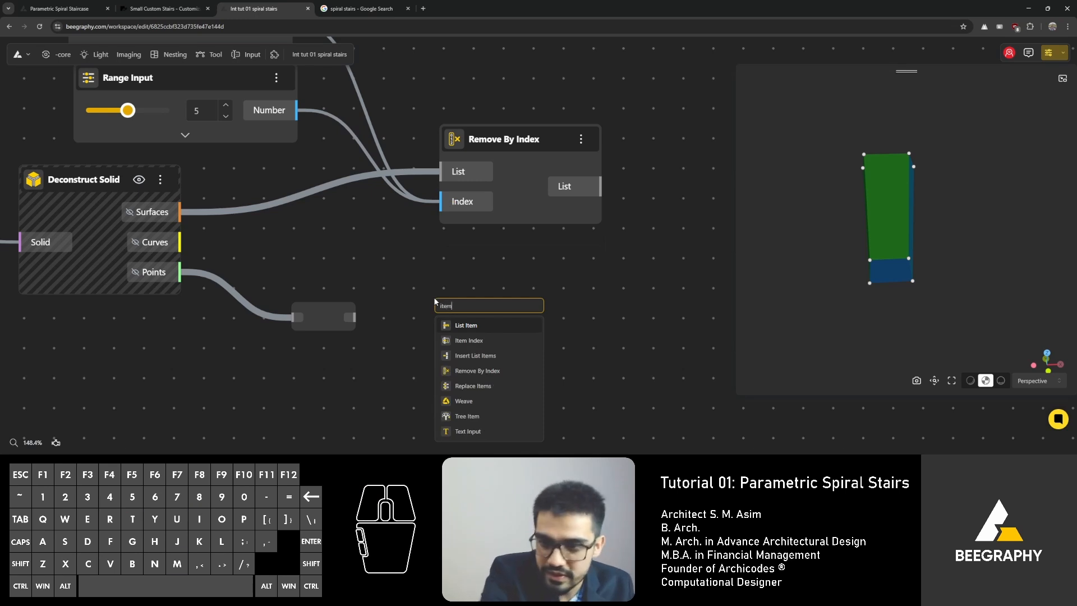
click(471, 325)
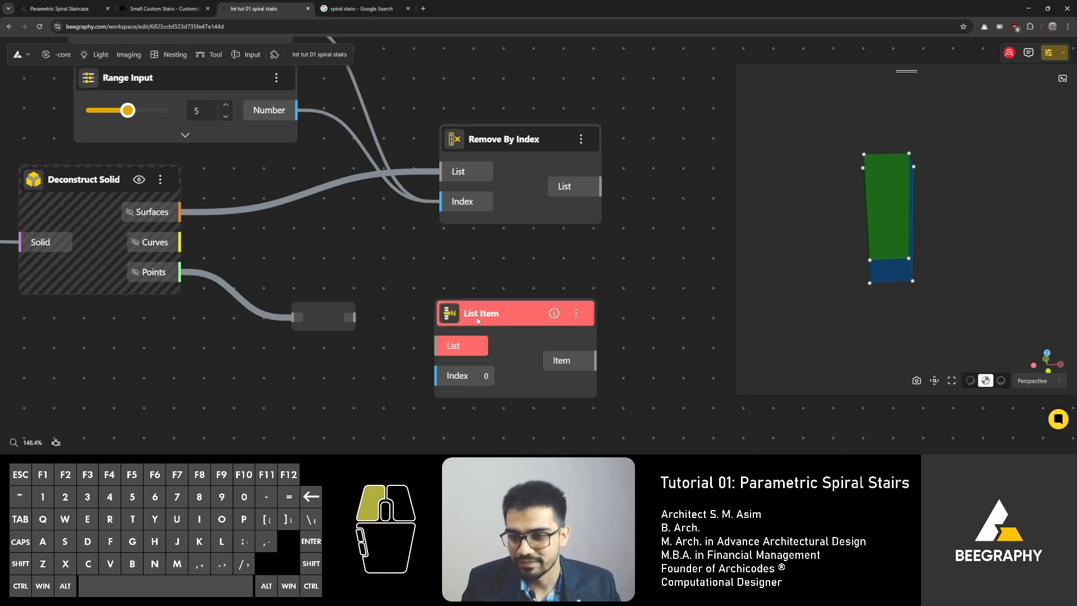
drag(408, 290, 328, 263)
drag(413, 245, 417, 268)
drag(256, 287, 375, 303)
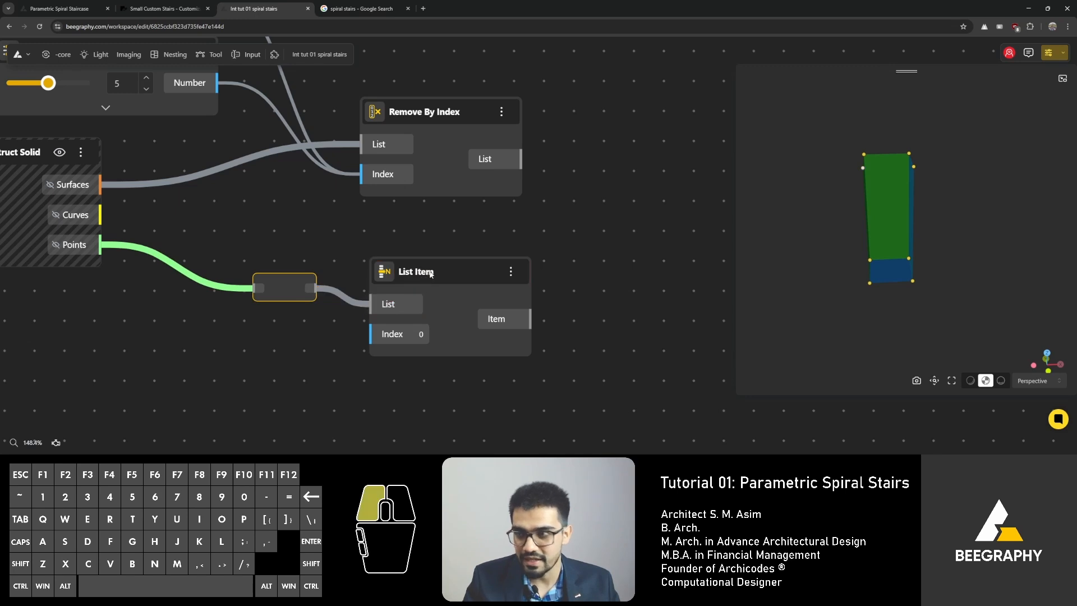
drag(433, 276, 490, 279)
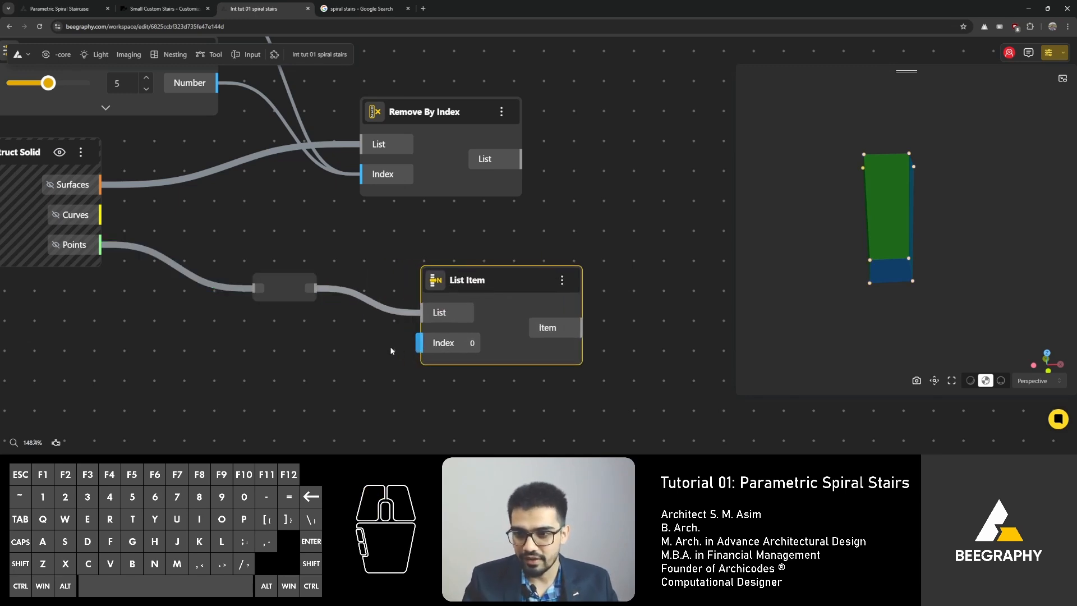
Step: Step the List Item's Index through several values to check which vertex gets picked
click(473, 345)
click(502, 339)
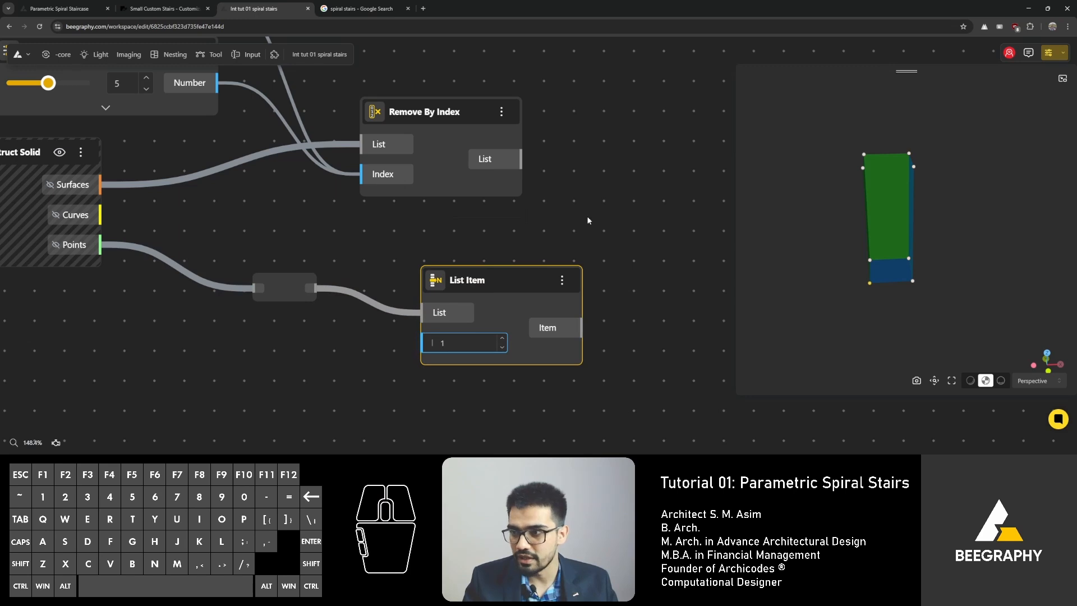
click(502, 339)
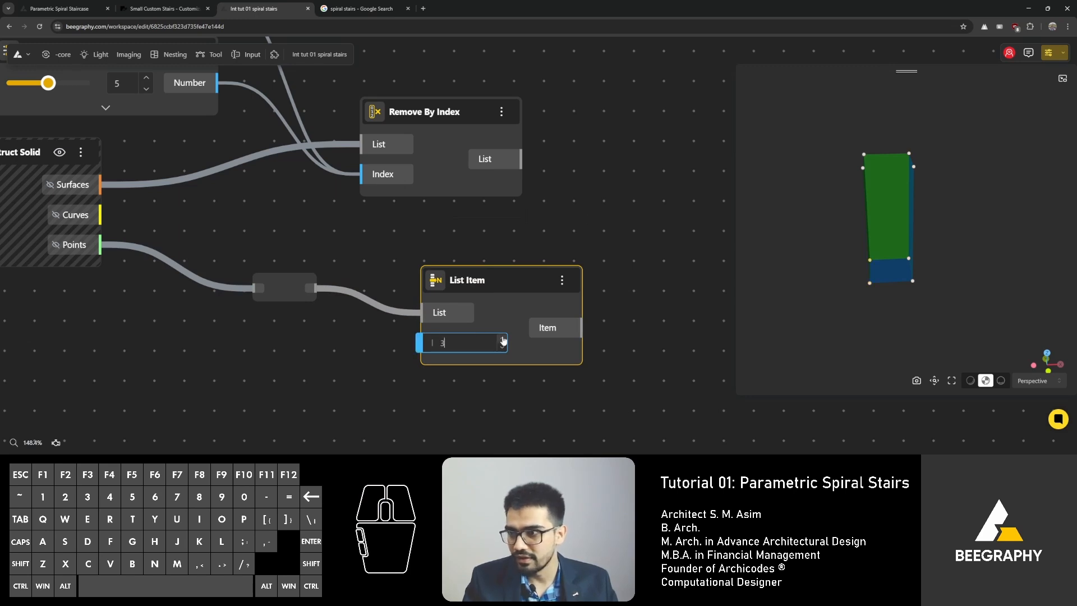
scroll(841, 251, up, 5)
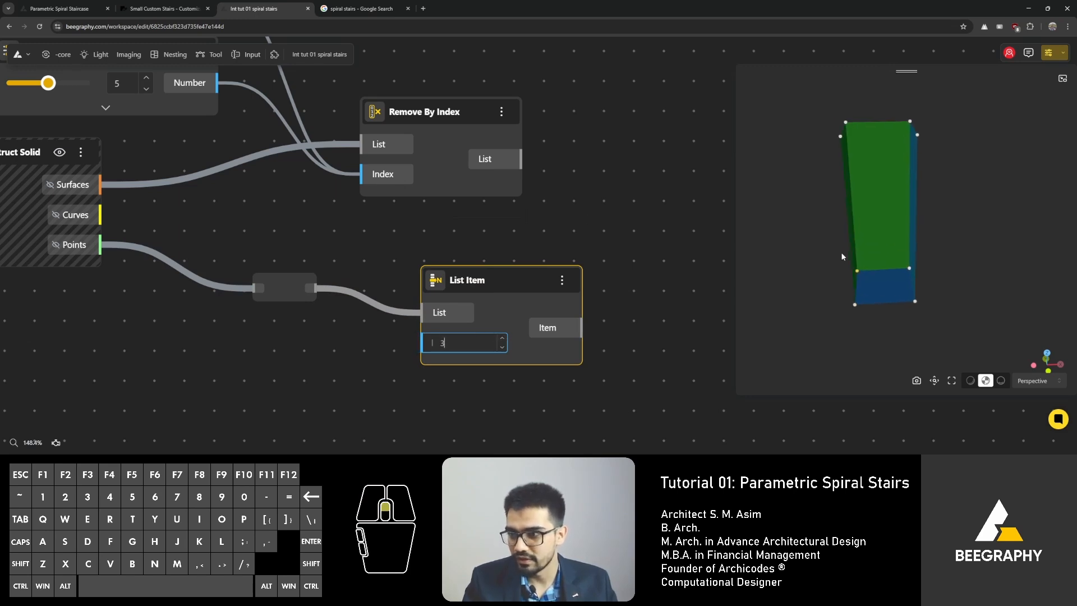
click(502, 339)
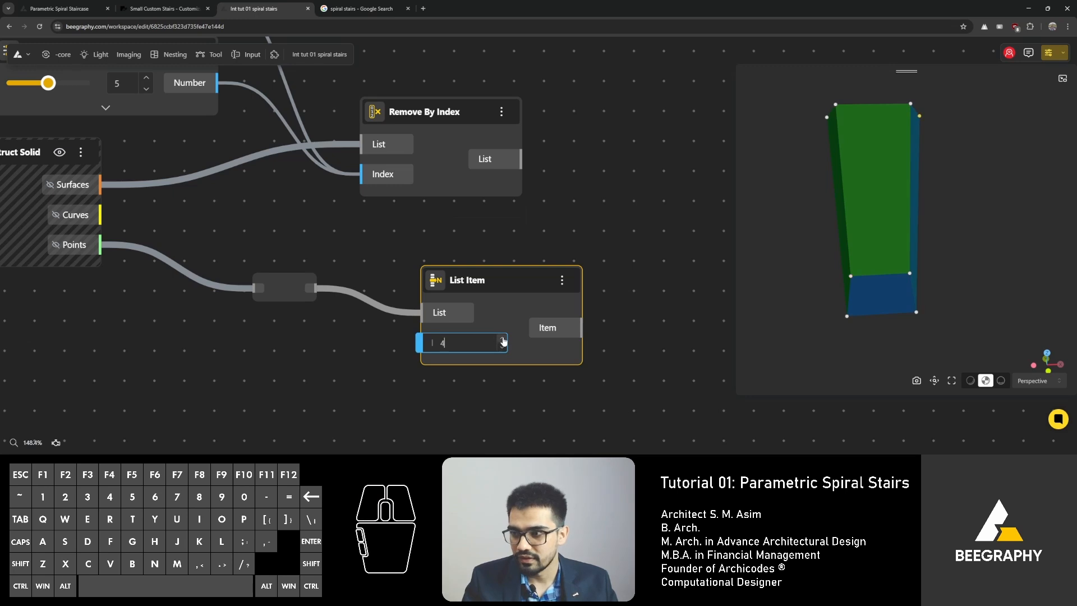
click(502, 338)
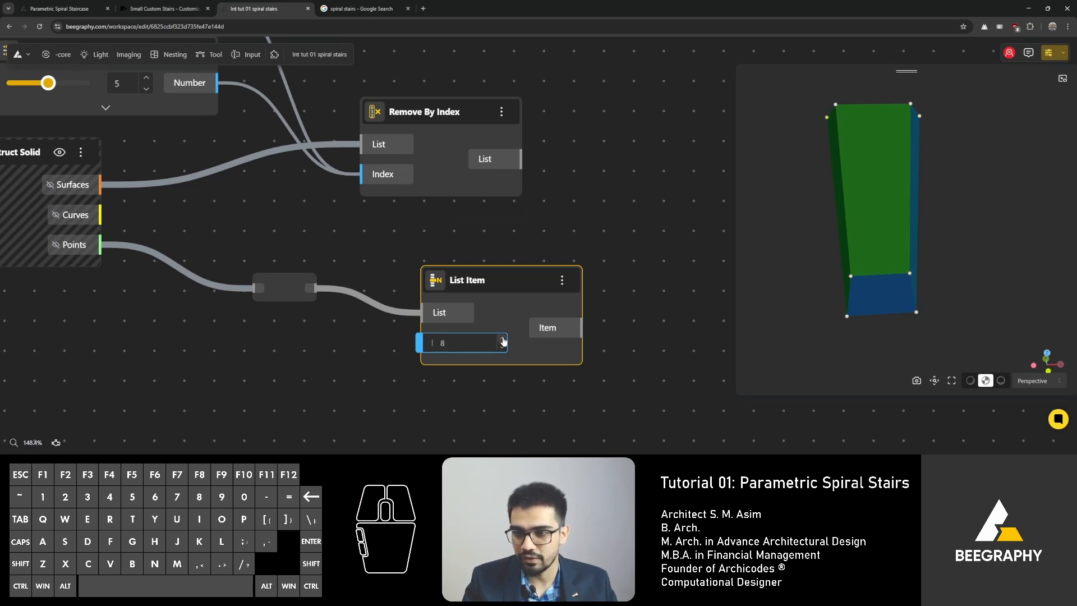
click(503, 348)
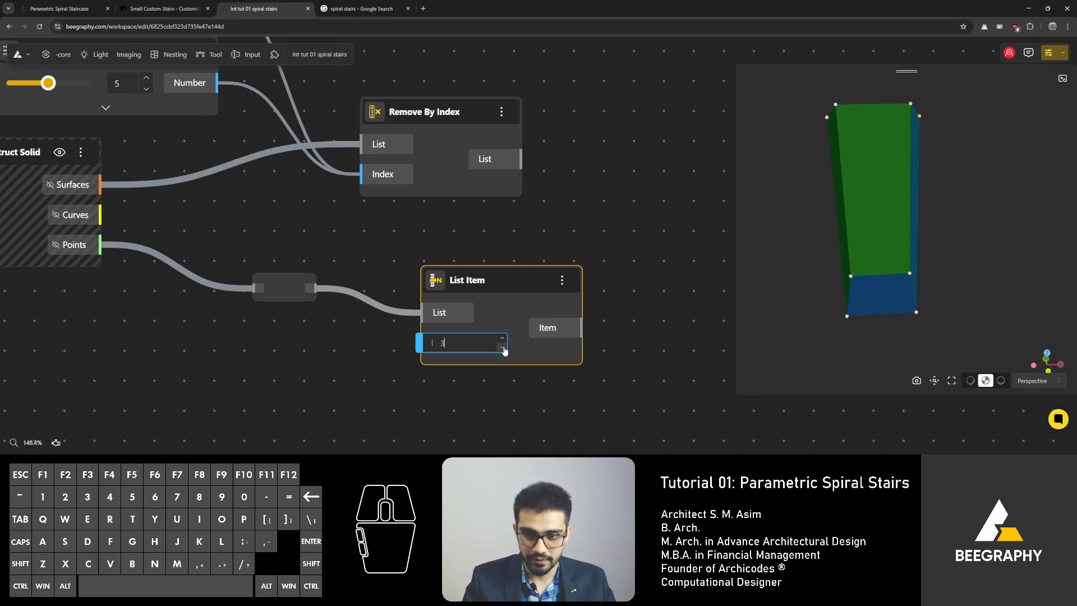
Step: Add two Range Input nodes wired to the List Item's Index, setting the first slider to 1
double_click(325, 359)
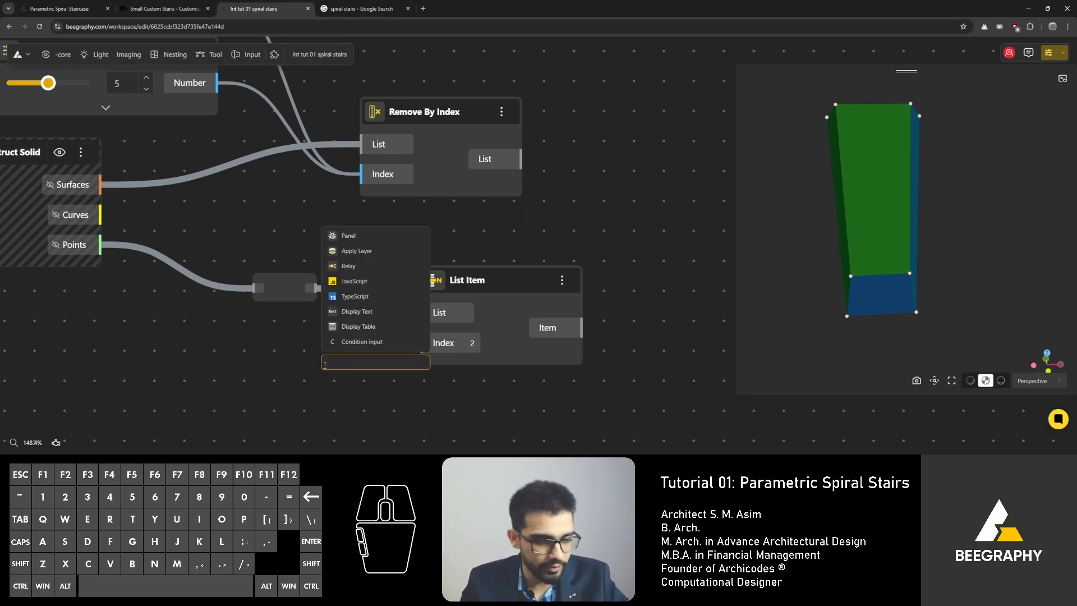
click(364, 257)
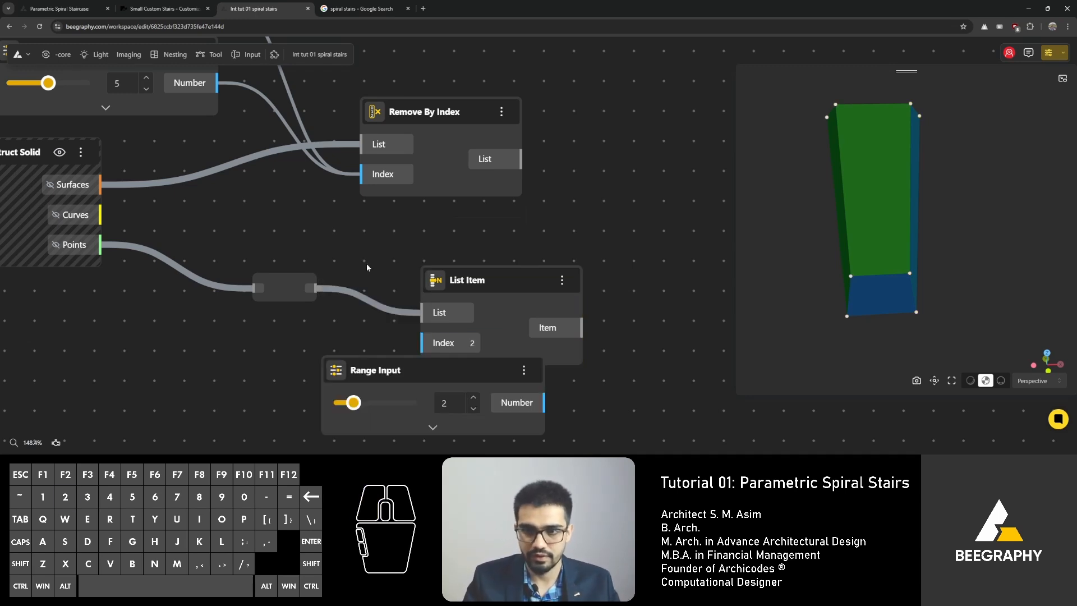
drag(386, 382, 196, 409)
right_drag(194, 299, 220, 186)
drag(217, 303, 199, 355)
drag(218, 234, 219, 211)
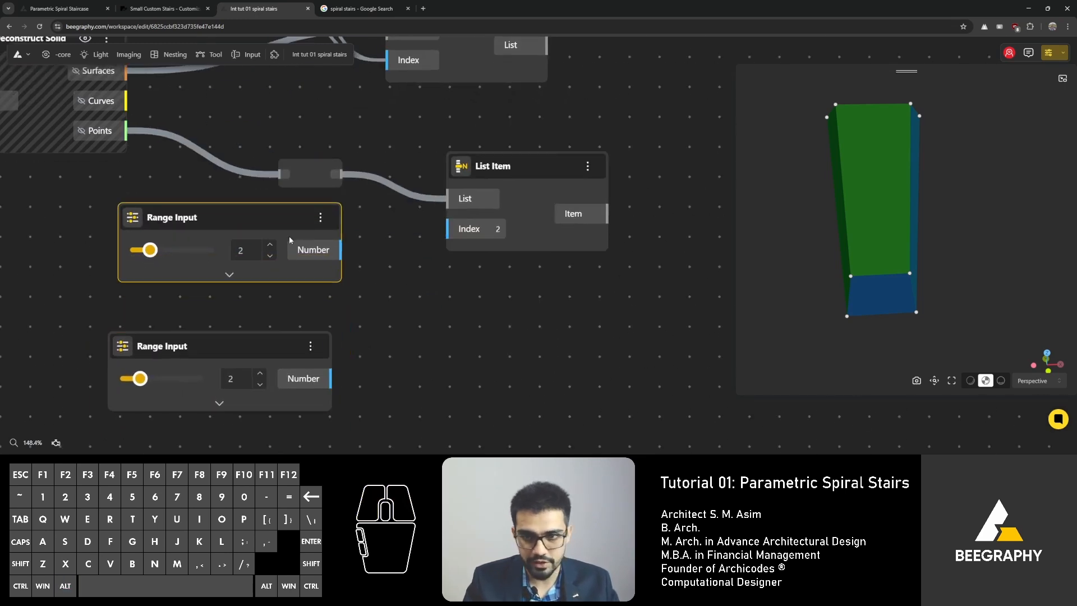
drag(340, 250, 447, 229)
drag(330, 378, 447, 229)
mouse_move(149, 251)
mouse_down()
mouse_move(166, 250)
mouse_move(143, 251)
mouse_up()
Step: Rearrange the List Item and Range Input nodes on the canvas
click(533, 165)
right_drag(495, 283, 571, 320)
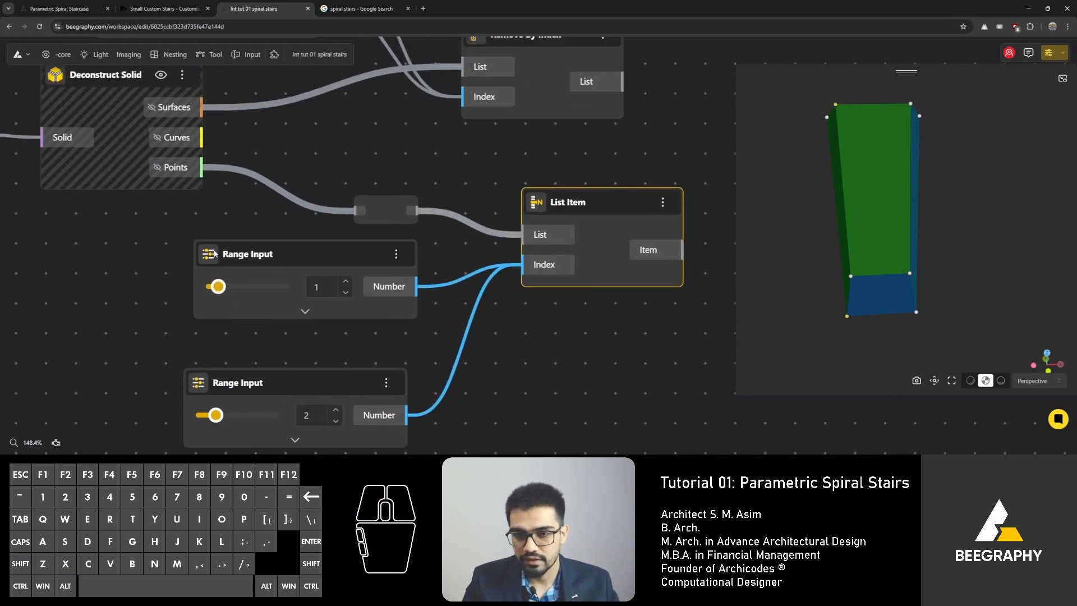
drag(281, 251, 267, 255)
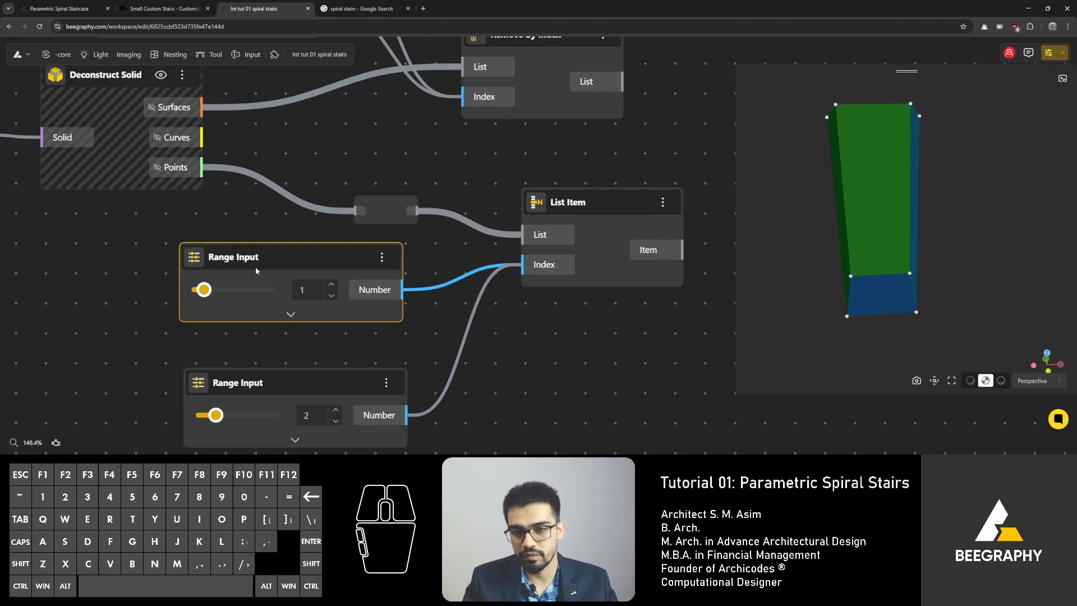
scroll(365, 211, down, 4)
drag(388, 176, 265, 216)
scroll(368, 207, up, 3)
click(362, 207)
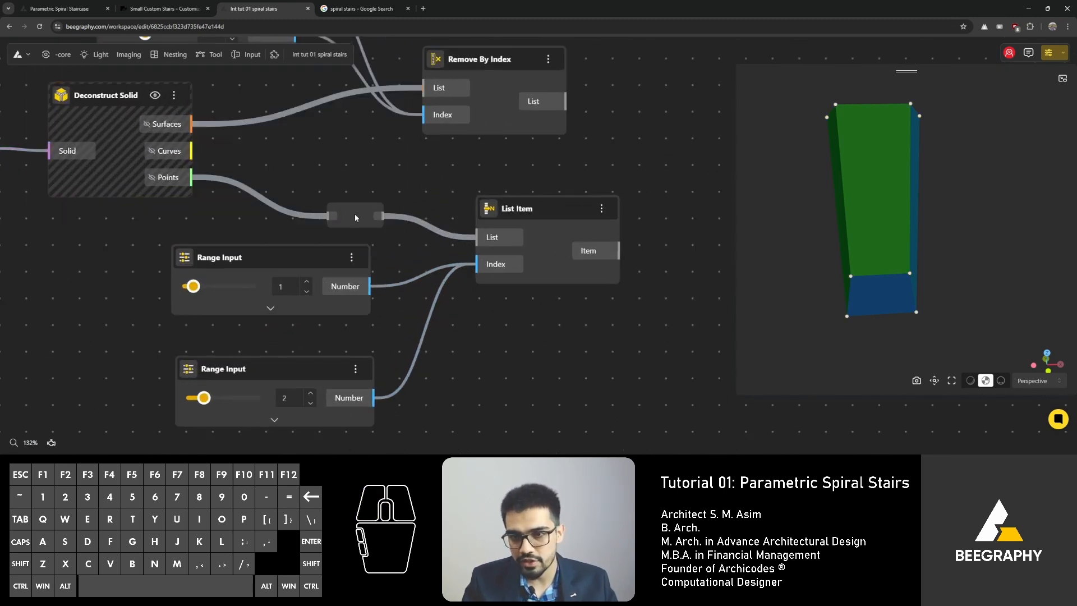
Step: Remove the Relay so the Points output feeds the List Item's List input directly
double_click(355, 215)
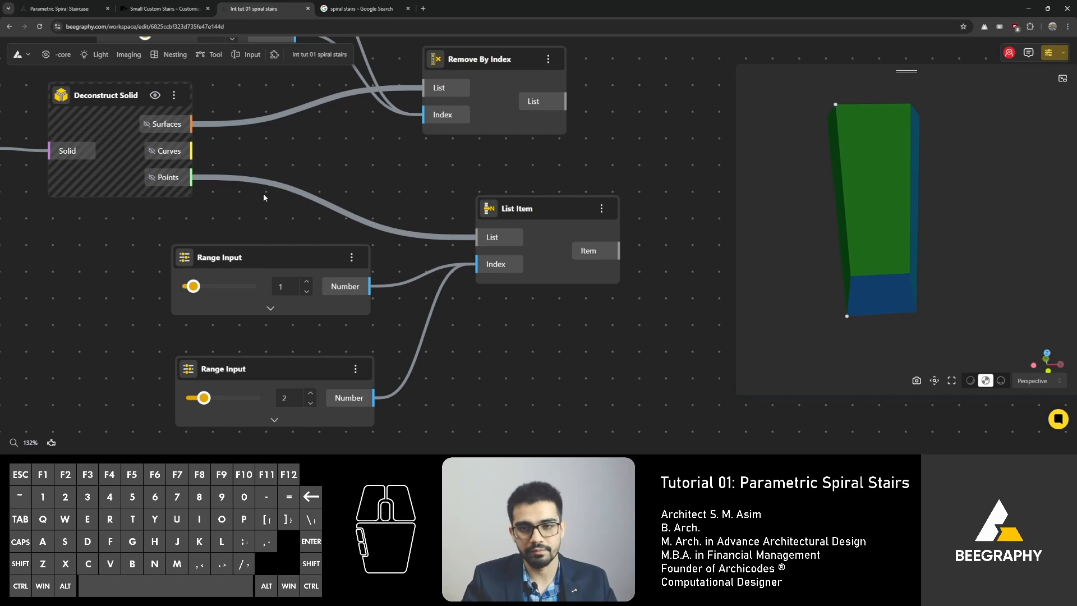
double_click(326, 210)
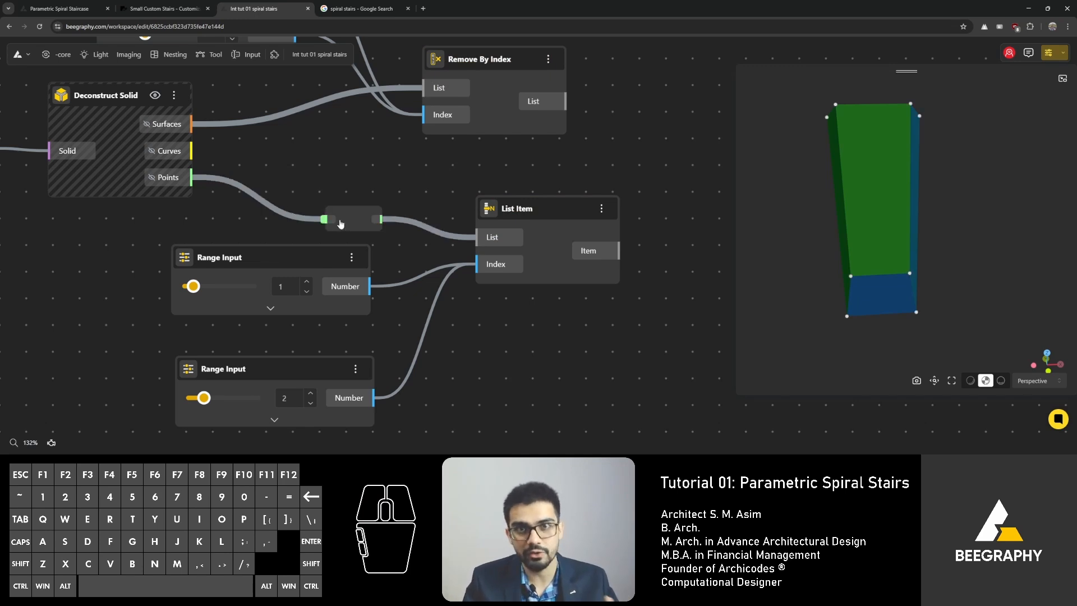
double_click(347, 208)
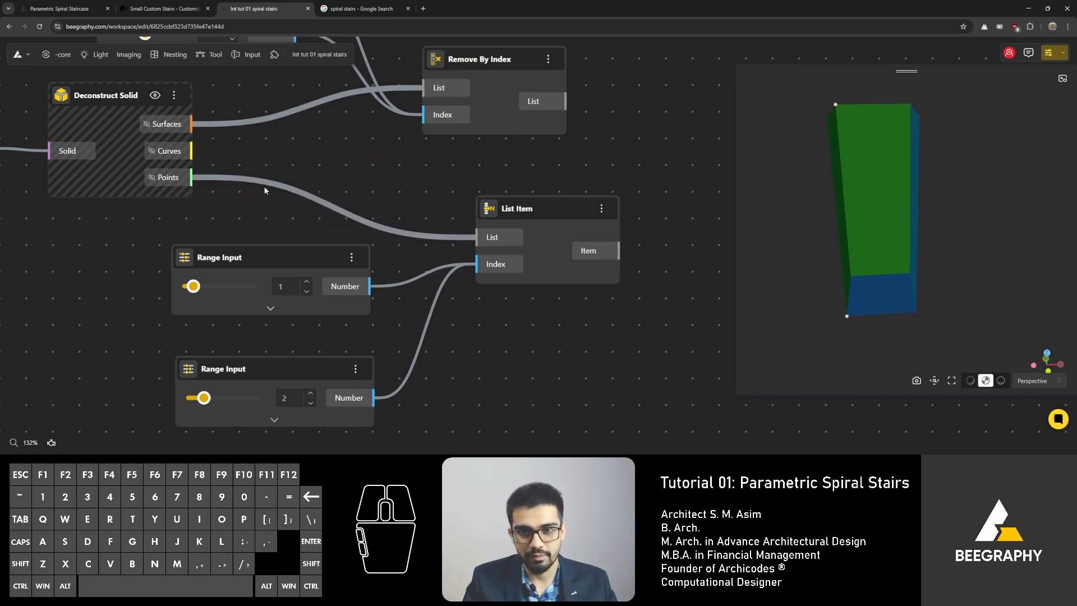
drag(191, 151, 345, 157)
click(387, 218)
double_click(373, 175)
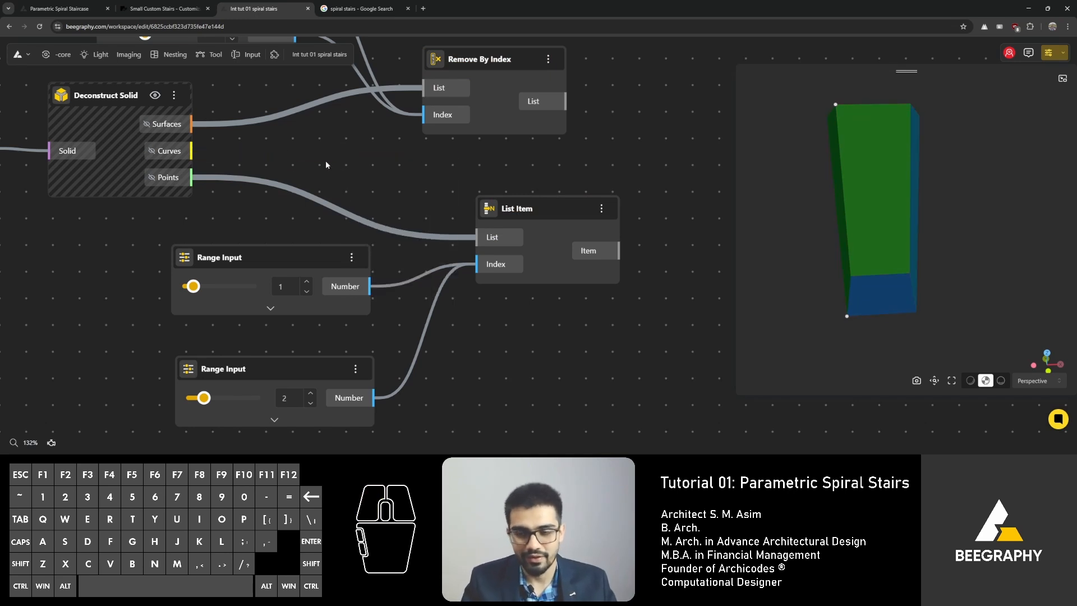
Step: Reposition the List Item node and set the first Range Input slider to 1
drag(520, 201, 560, 241)
click(306, 282)
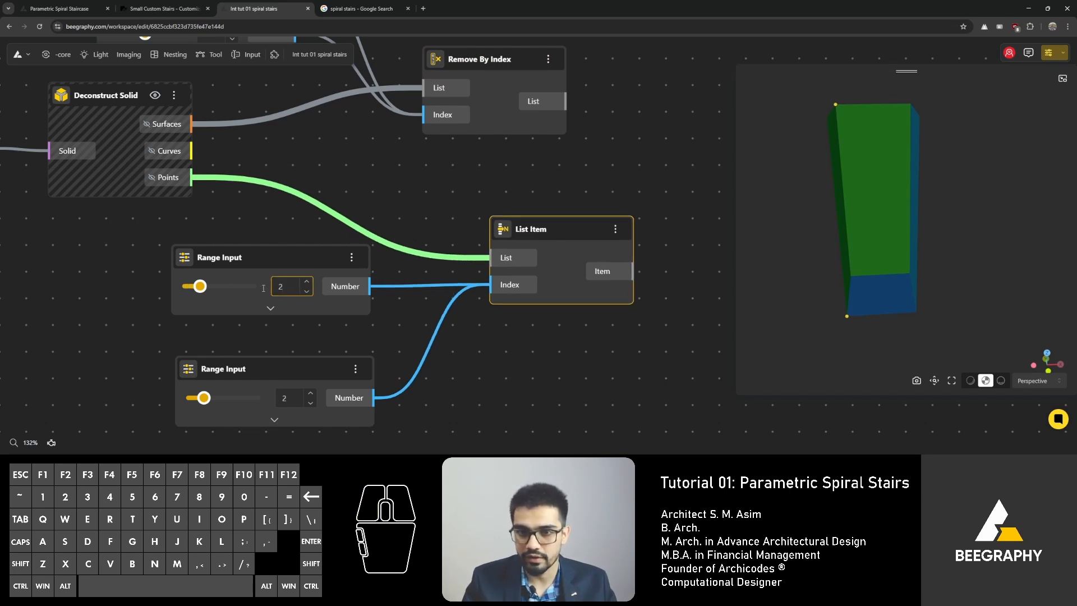
click(202, 288)
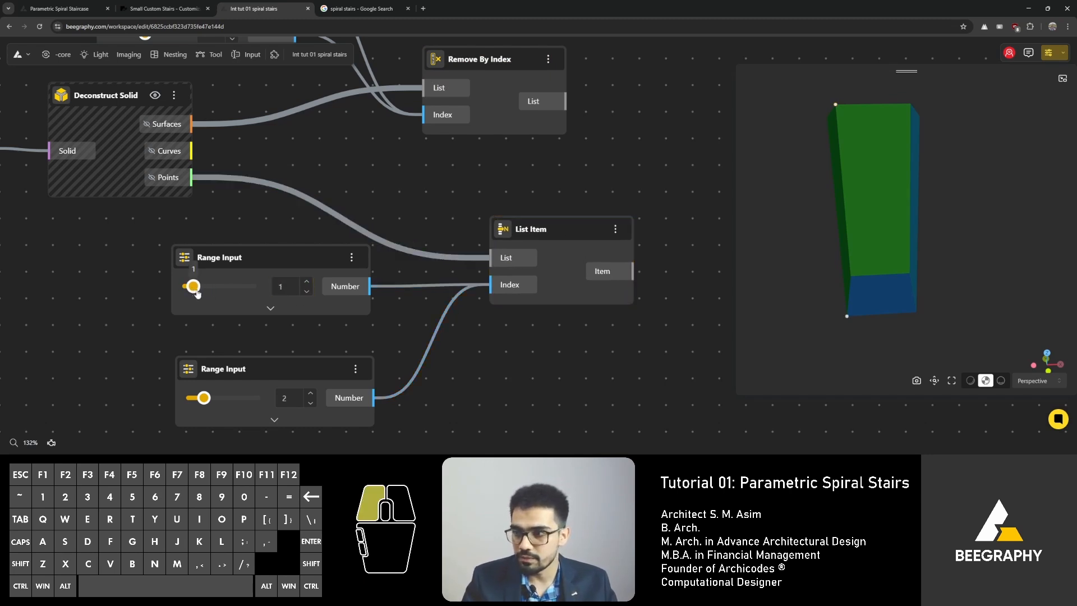
drag(199, 290, 192, 289)
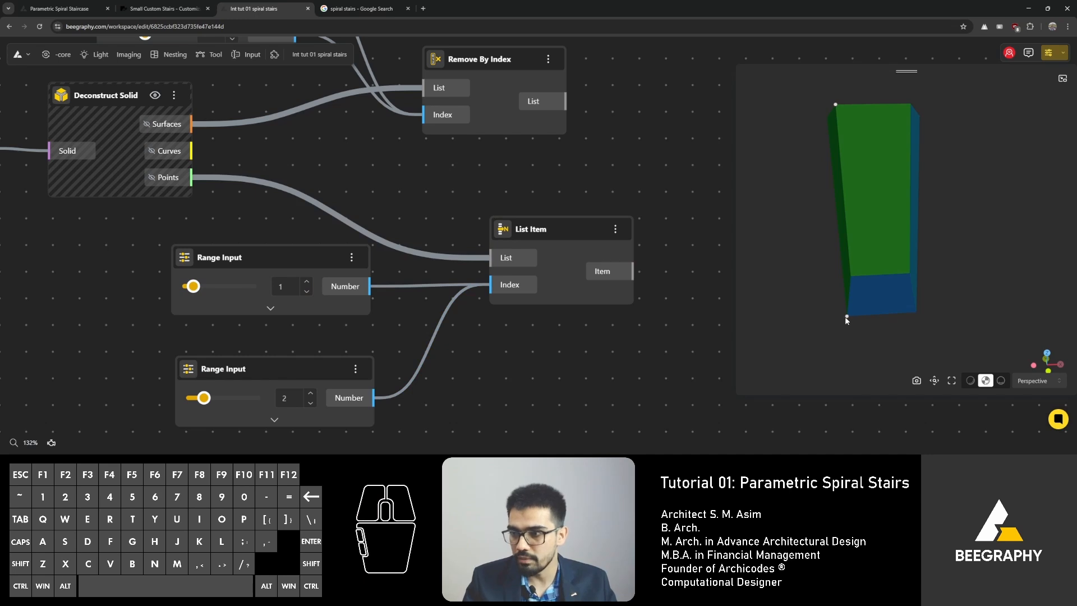
Step: Set the second Range Input slider to 4
mouse_move(846, 319)
mouse_down()
mouse_move(848, 305)
mouse_move(839, 309)
mouse_up()
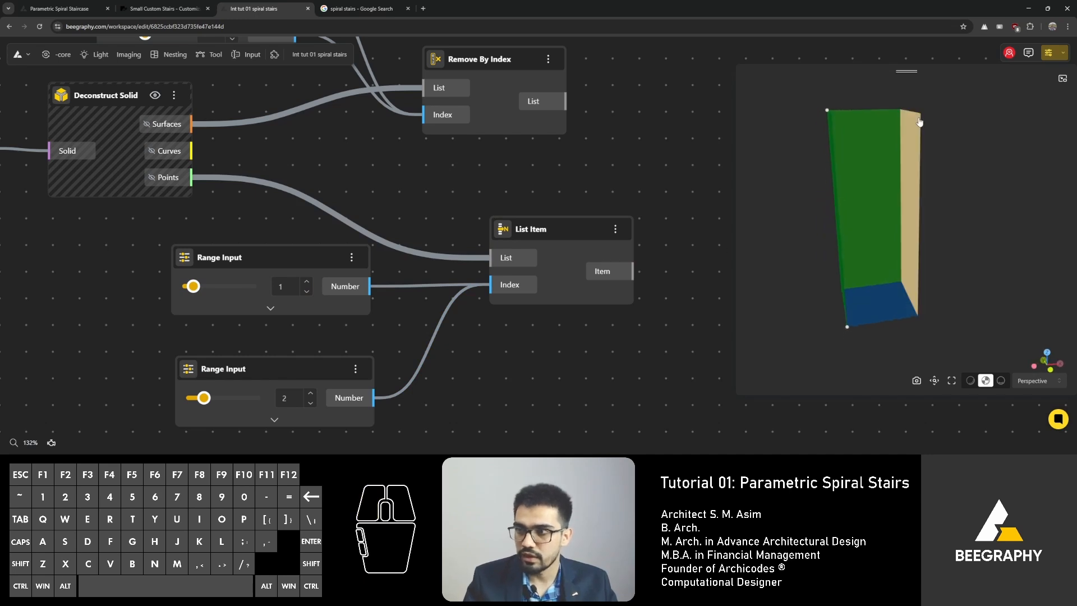
right_drag(375, 322, 388, 272)
mouse_move(217, 347)
mouse_down()
mouse_move(202, 351)
mouse_move(234, 351)
mouse_up()
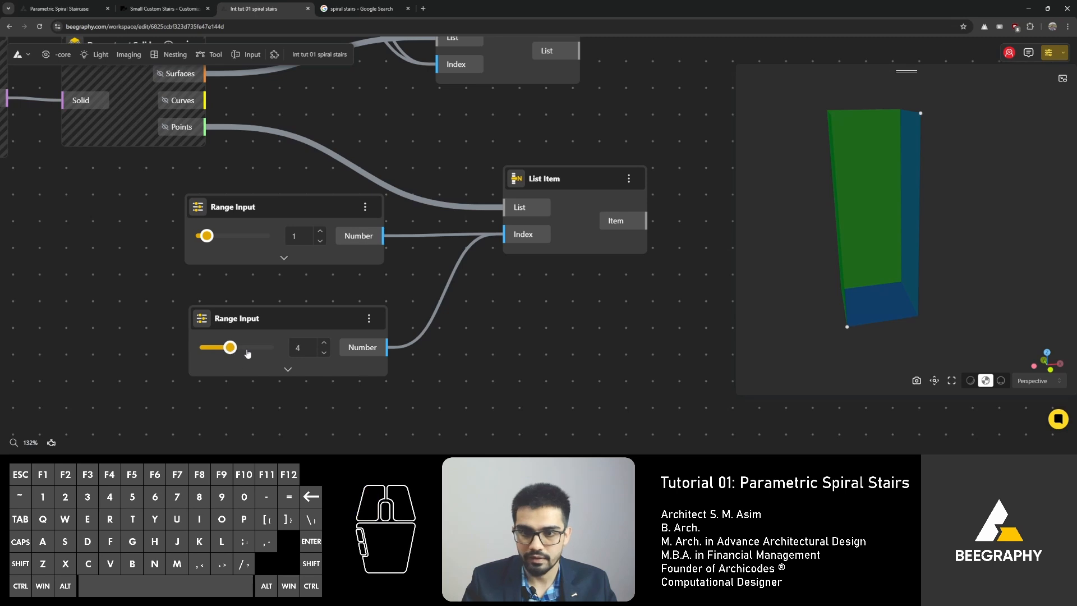
click(612, 335)
right_drag(612, 334, 463, 352)
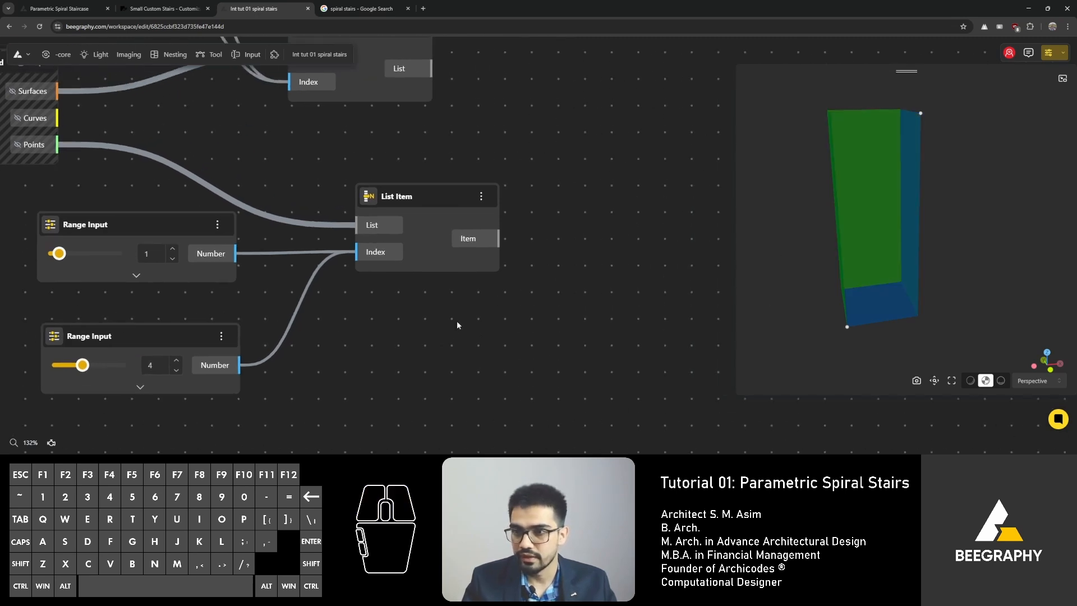
Step: Add a Line node to the canvas
double_click(600, 208)
text(l)
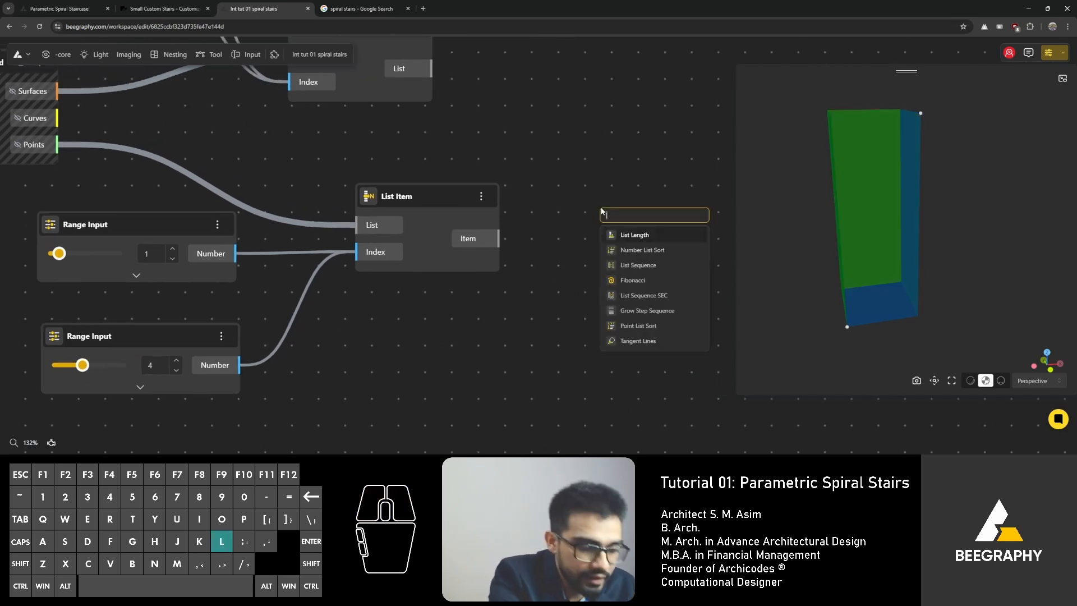
text(ine)
key(Return)
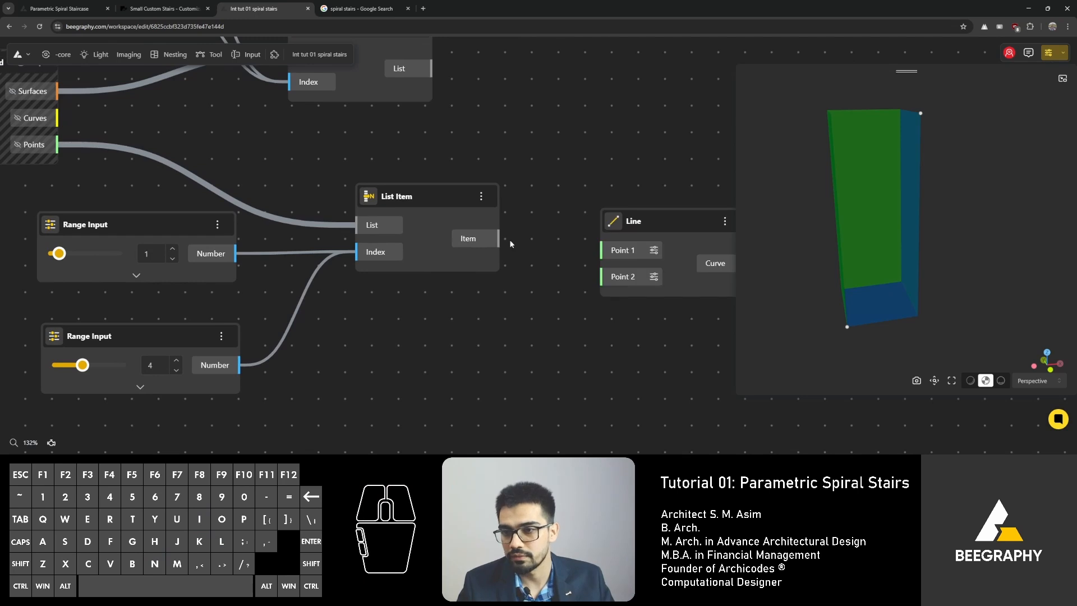
Step: Duplicate the List Item node and place the copy below the original
drag(499, 240, 474, 239)
click(628, 150)
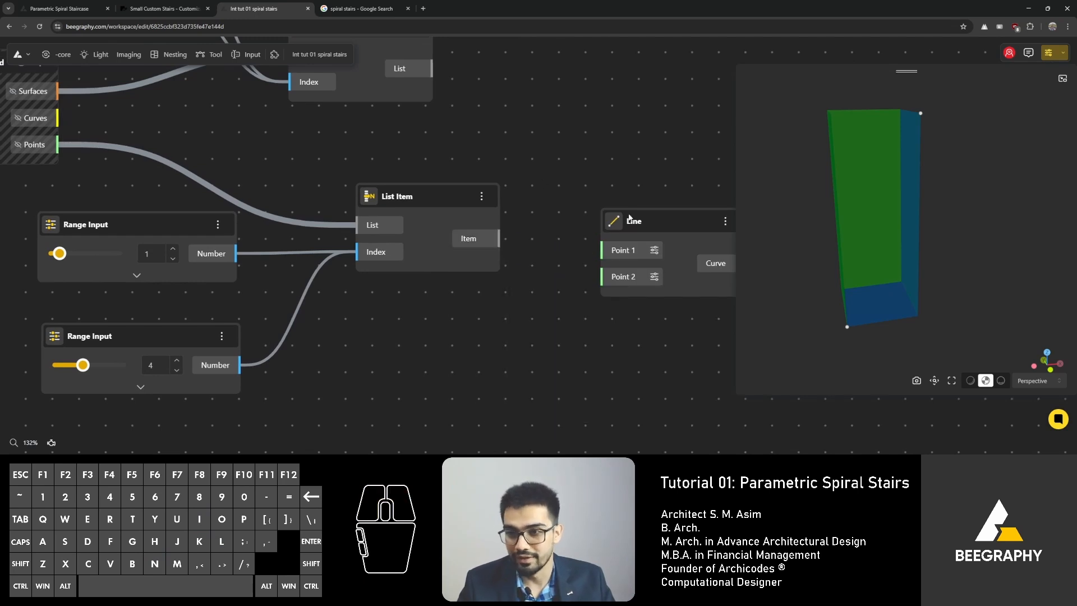
drag(629, 217, 647, 172)
right_drag(543, 170, 393, 160)
drag(277, 186, 307, 384)
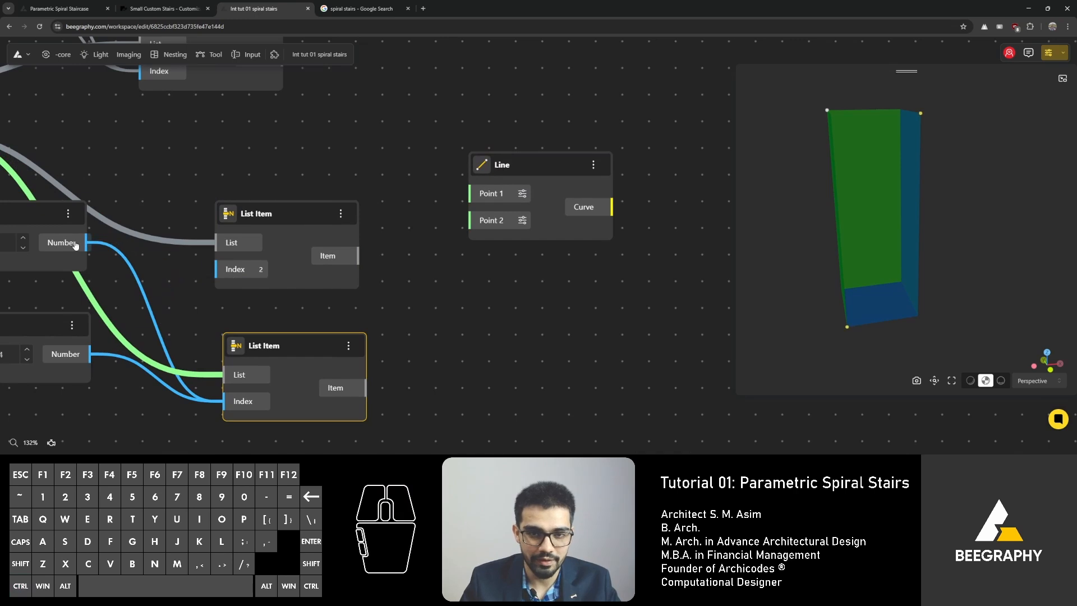
Step: Connect the first Range Input to the first List Item's Index and the second Range Input to the copy's Index
drag(87, 243, 215, 269)
drag(97, 352, 243, 401)
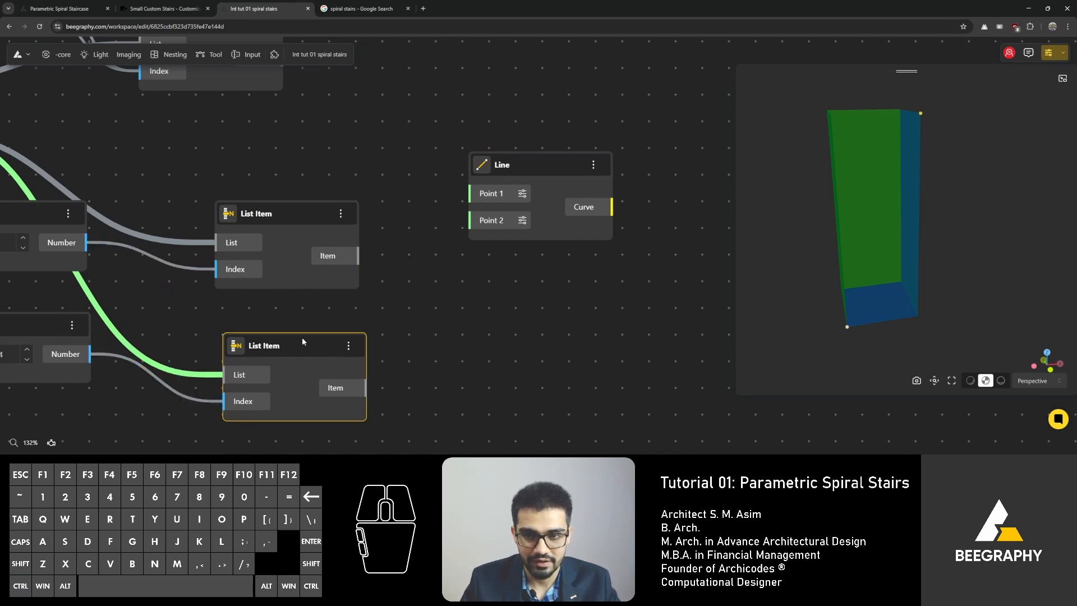
drag(301, 338, 290, 311)
Step: Connect the two List Item outputs to the Line's Point 1 and Point 2 inputs
drag(359, 256, 470, 193)
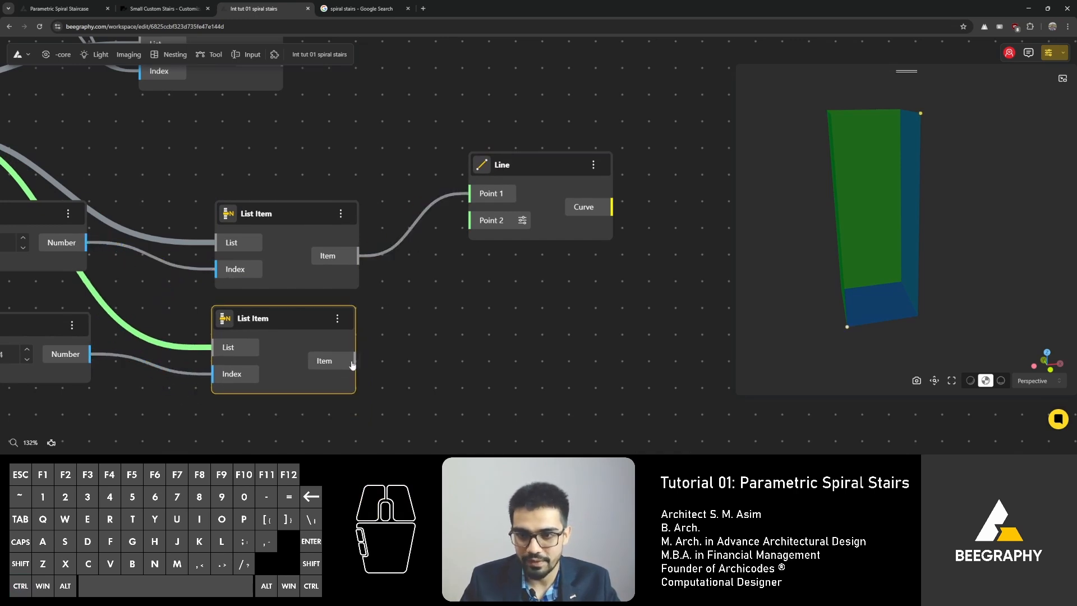
drag(356, 361, 470, 221)
click(529, 211)
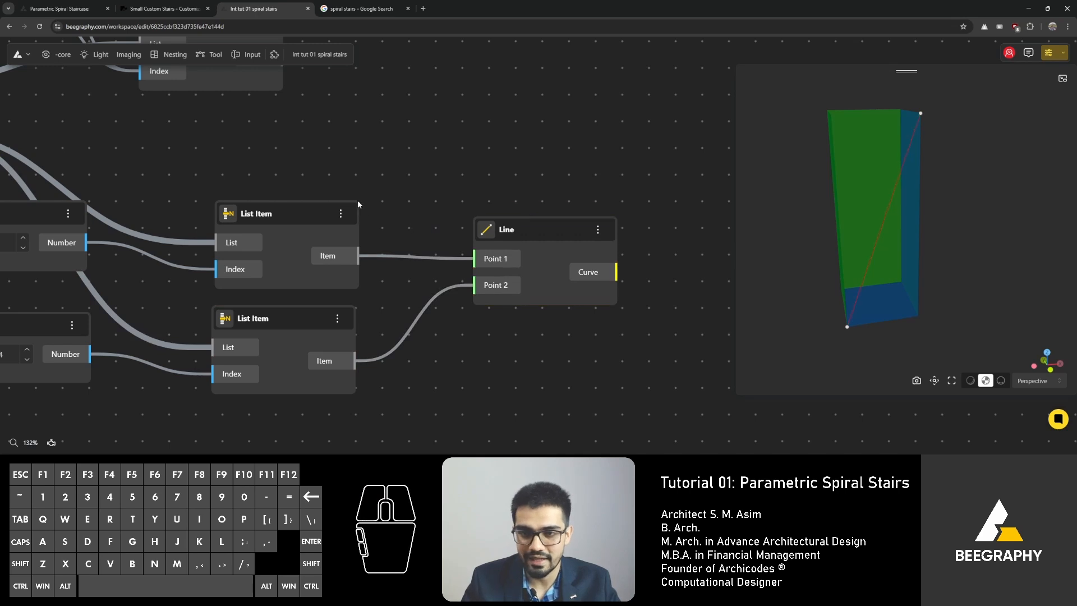
Step: Rearrange the List Item and Line nodes on the canvas
drag(342, 195, 449, 176)
drag(389, 190, 414, 150)
click(558, 99)
drag(113, 188, 130, 180)
drag(583, 143, 421, 145)
click(483, 215)
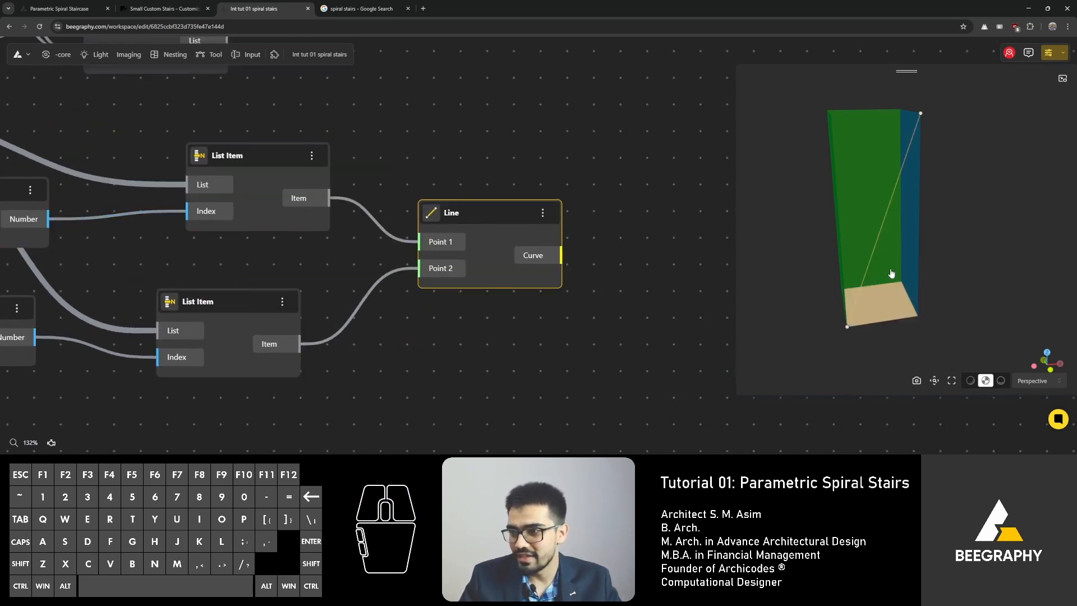
Step: Review the spiral stair reference images in the other browser tabs, then return to the graph
click(375, 10)
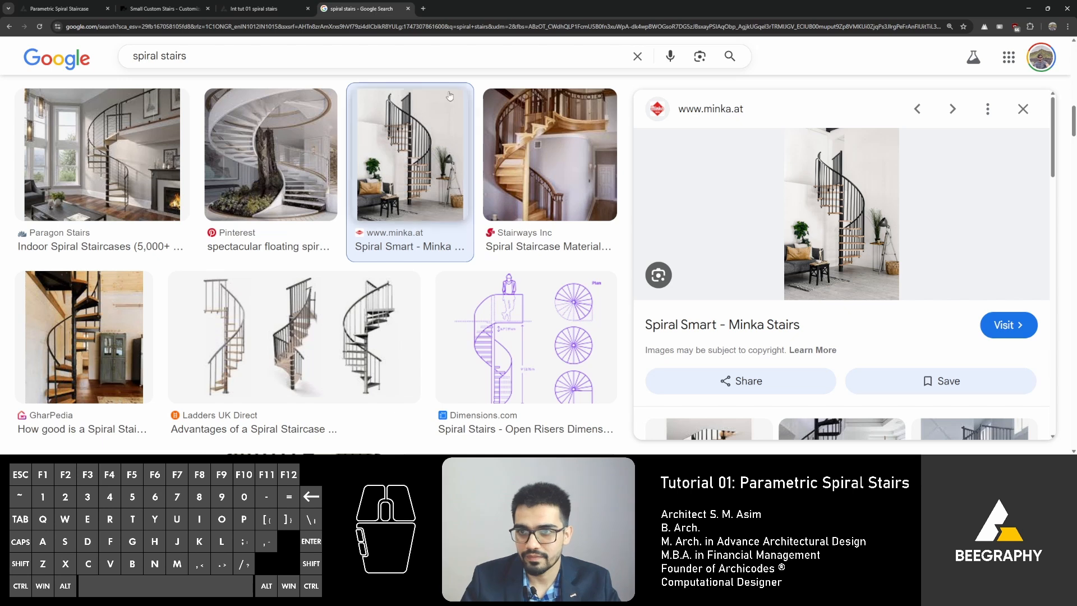
click(162, 8)
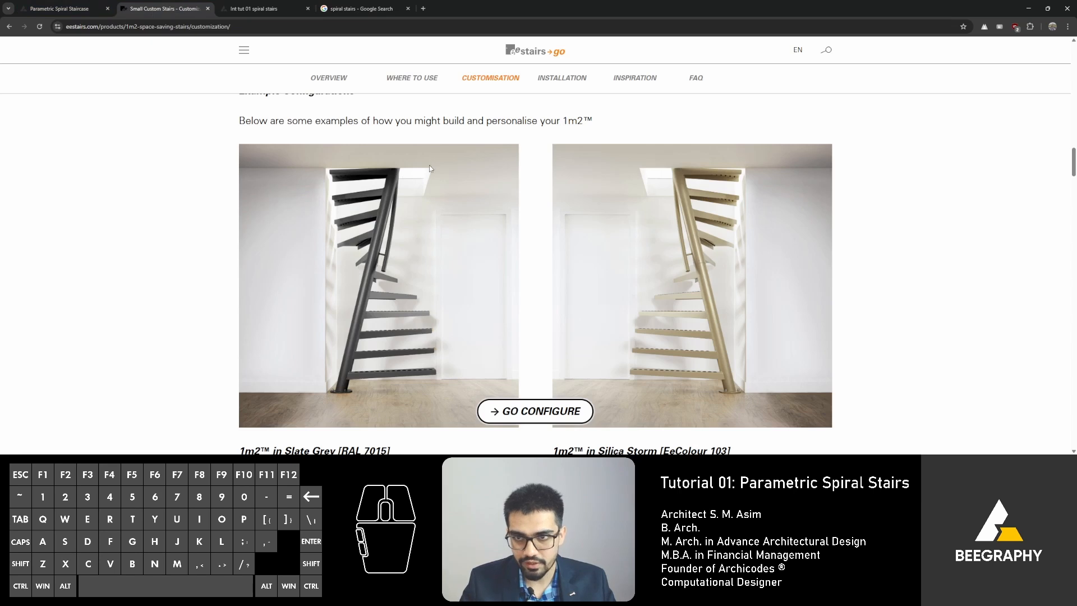
click(254, 8)
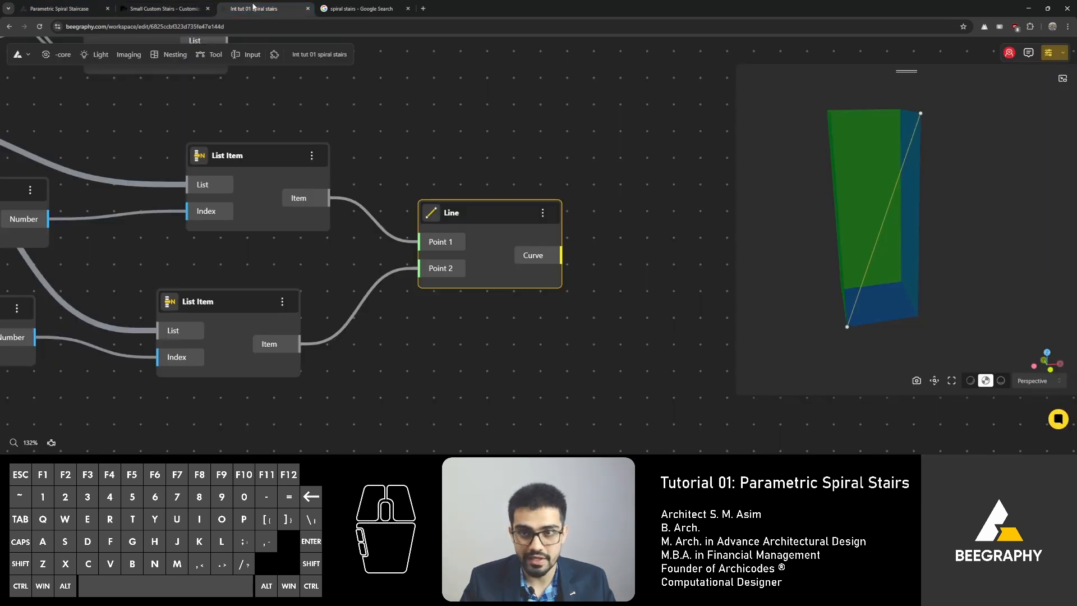
Step: Add a Move node and connect the first List Item's output to its Geometry input
drag(468, 213, 570, 206)
right_drag(509, 176, 399, 182)
double_click(340, 146)
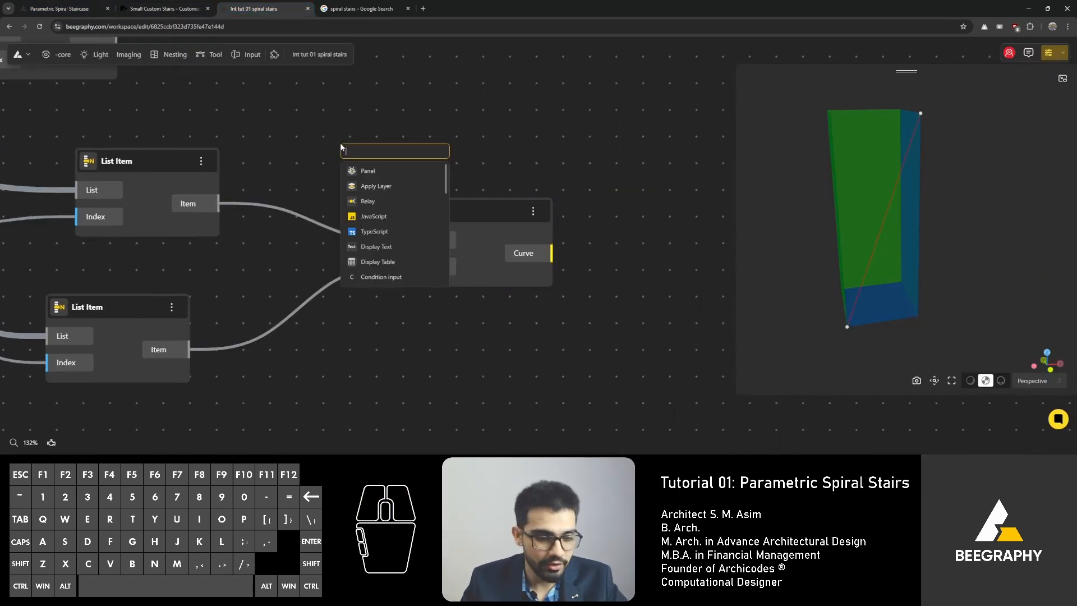
text(move)
key(Return)
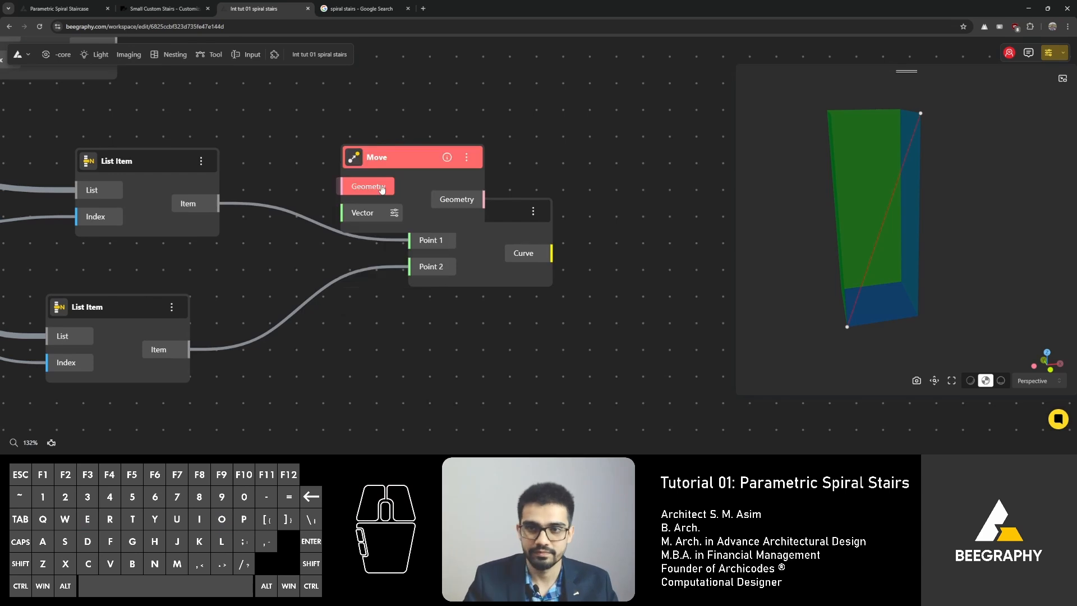
drag(376, 159, 375, 127)
drag(217, 203, 335, 154)
drag(405, 125, 448, 107)
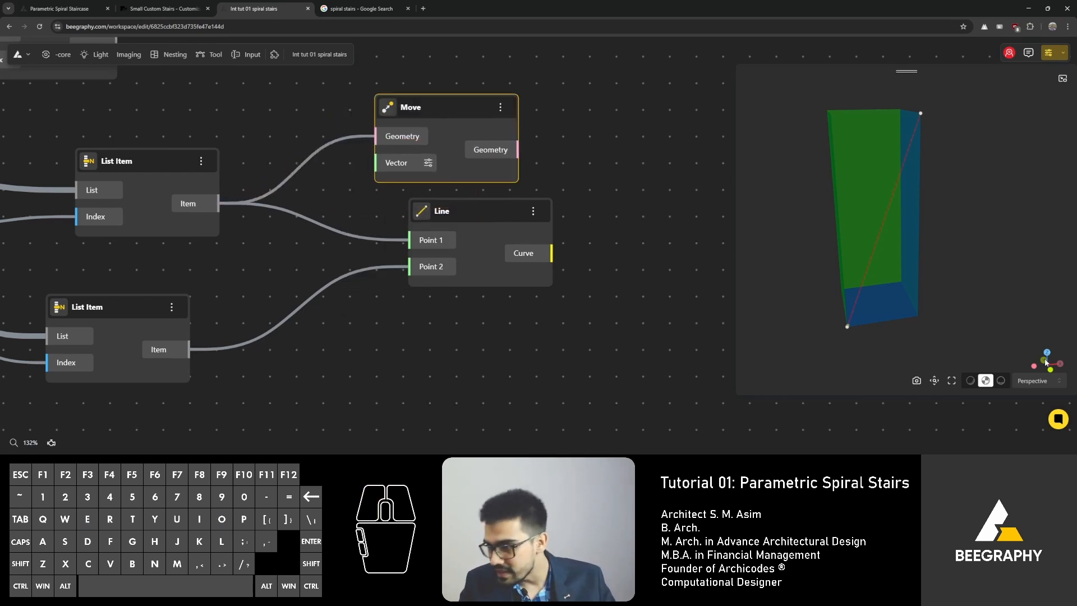
Step: Add a VectorX node and connect its Vector output to the Move node's Vector input
double_click(337, 197)
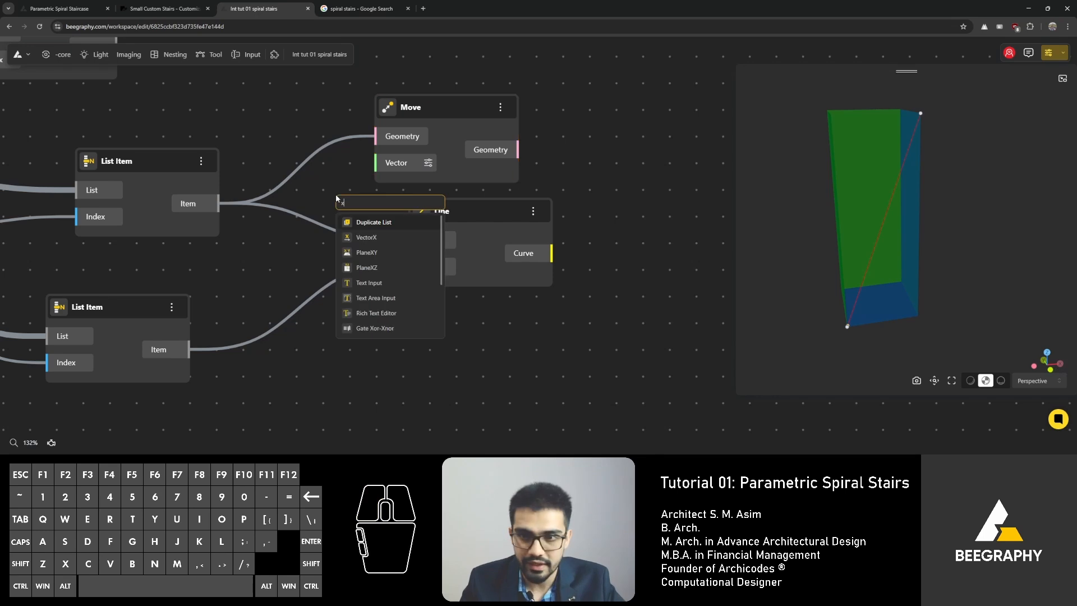
click(366, 238)
drag(437, 103, 549, 96)
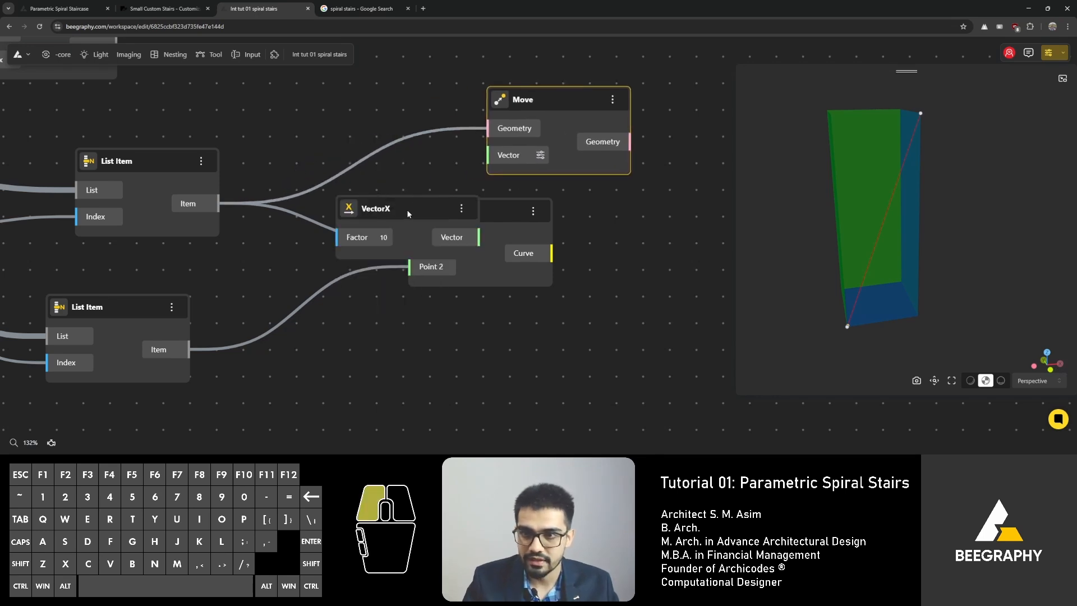
drag(406, 210, 369, 129)
drag(441, 156, 486, 155)
drag(402, 135, 416, 186)
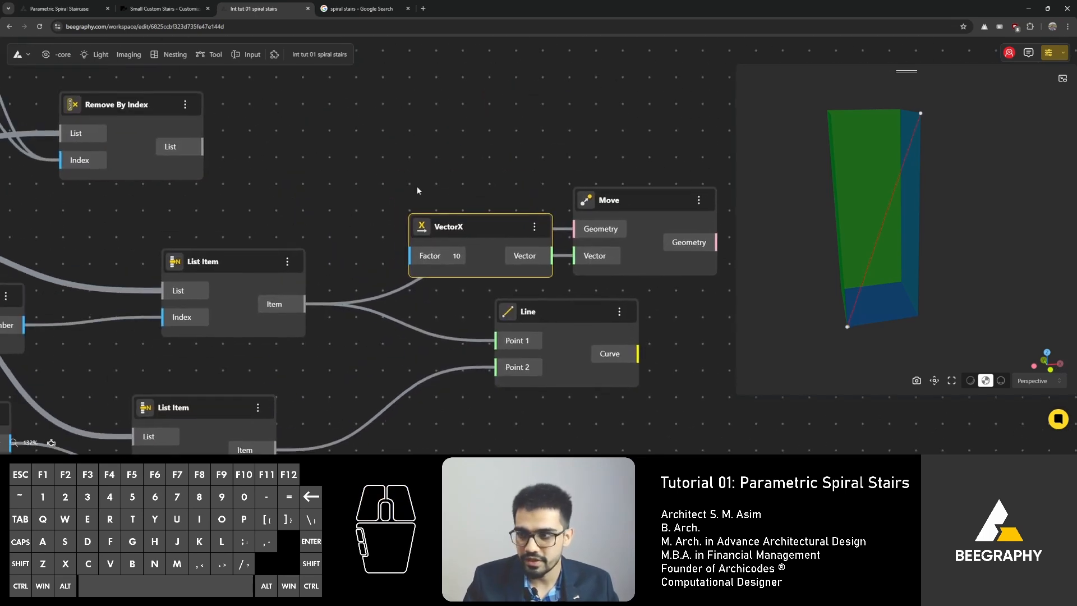
Step: Add a Range Input with value 150 and connect it to the VectorX Factor input
double_click(327, 228)
text(nu)
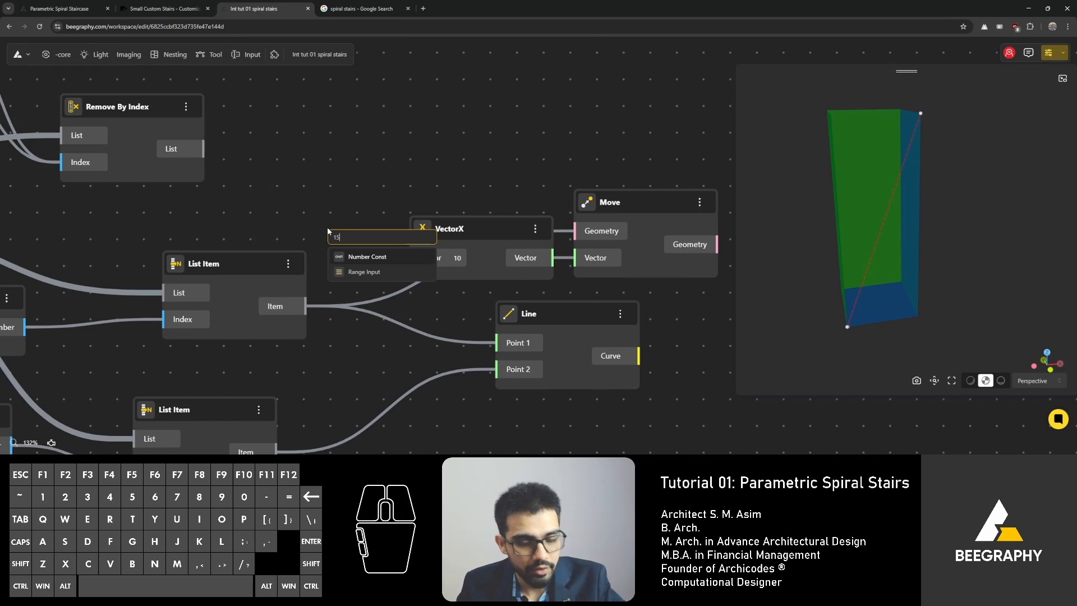
click(364, 272)
drag(382, 231, 227, 143)
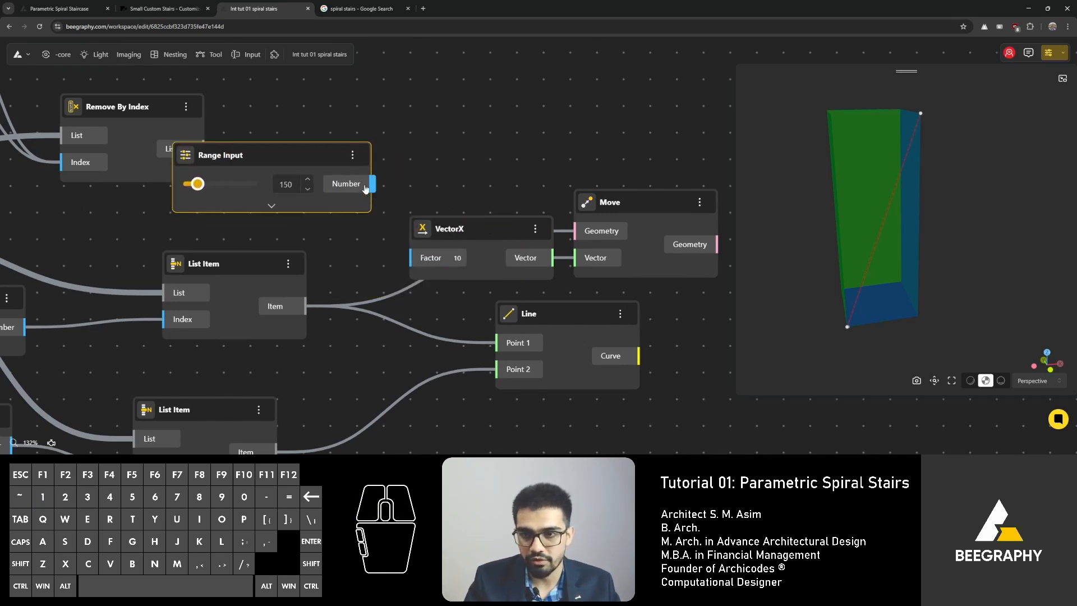
drag(370, 184, 410, 257)
drag(312, 156, 314, 213)
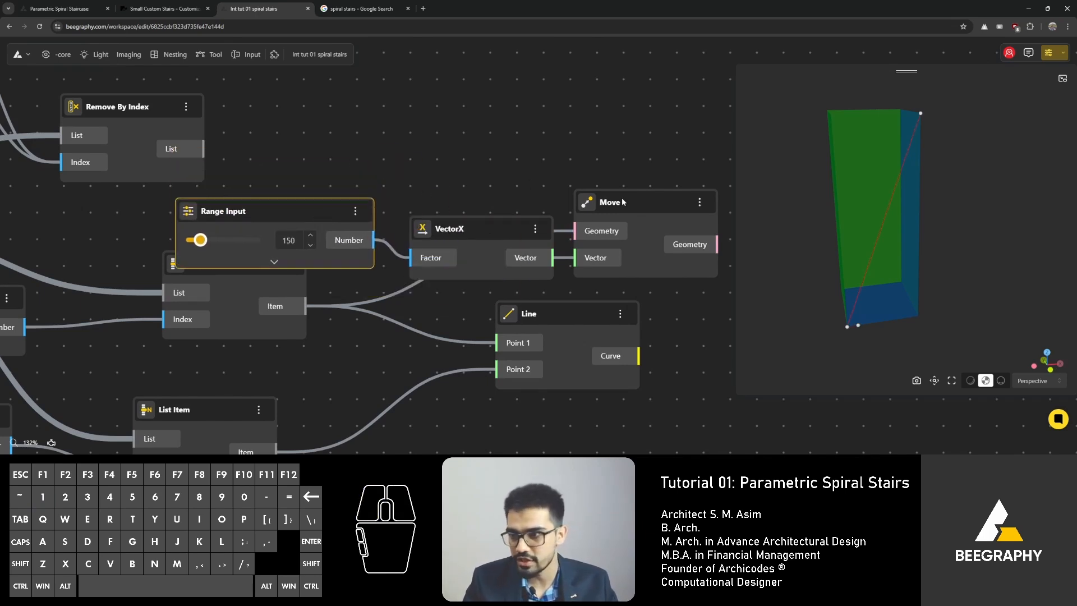
Step: Rearrange the Range Input, VectorX and Move nodes on the canvas
drag(645, 202, 654, 189)
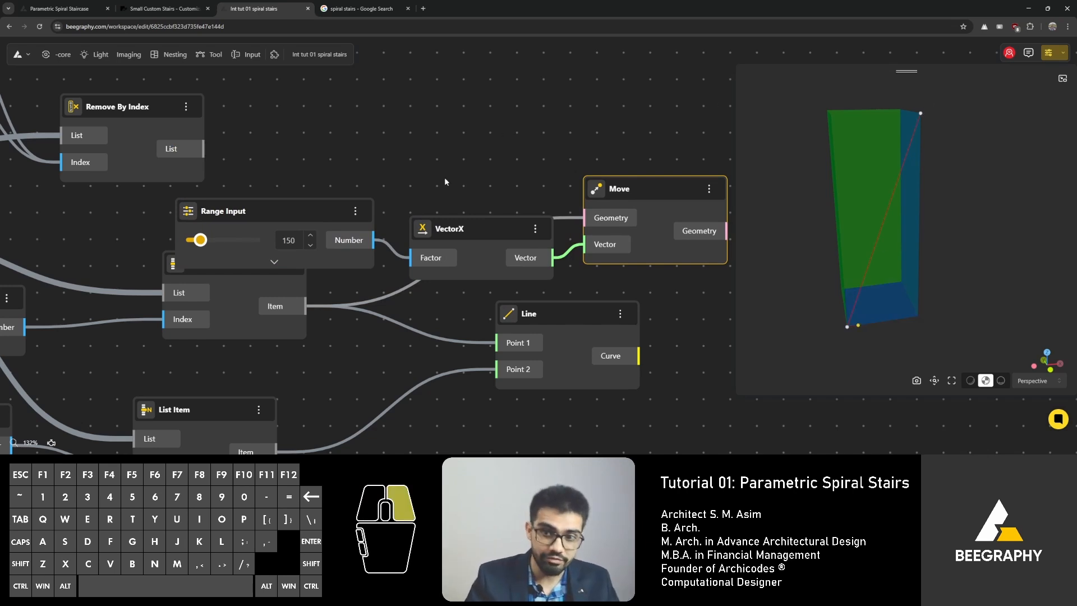
right_drag(444, 177, 379, 127)
drag(525, 309, 662, 450)
right_drag(422, 217, 320, 216)
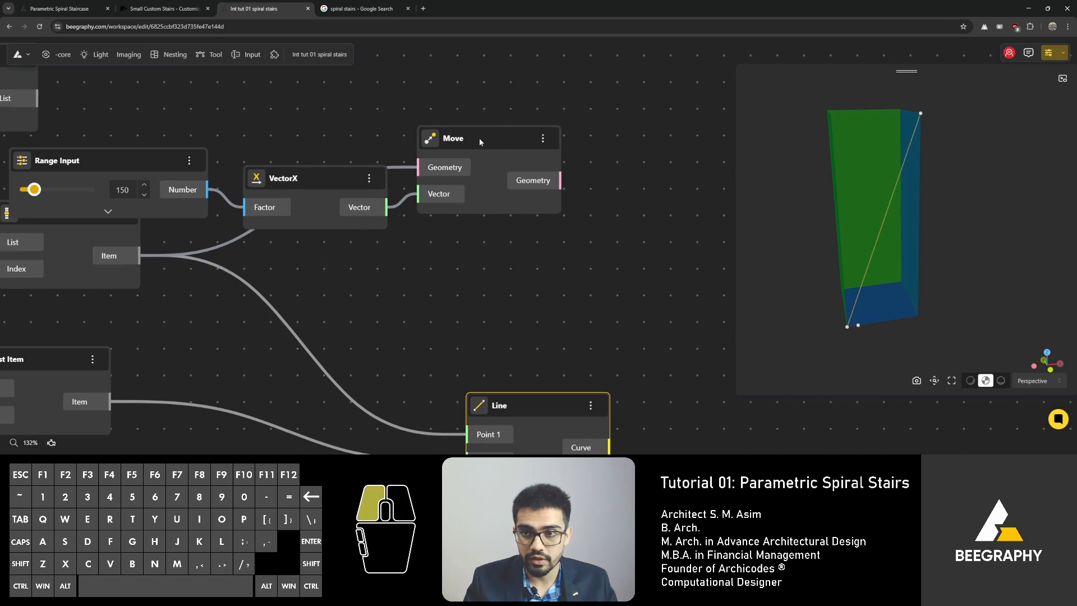
drag(479, 138, 562, 134)
drag(337, 171, 395, 158)
drag(138, 151, 205, 117)
scroll(399, 277, down, 3)
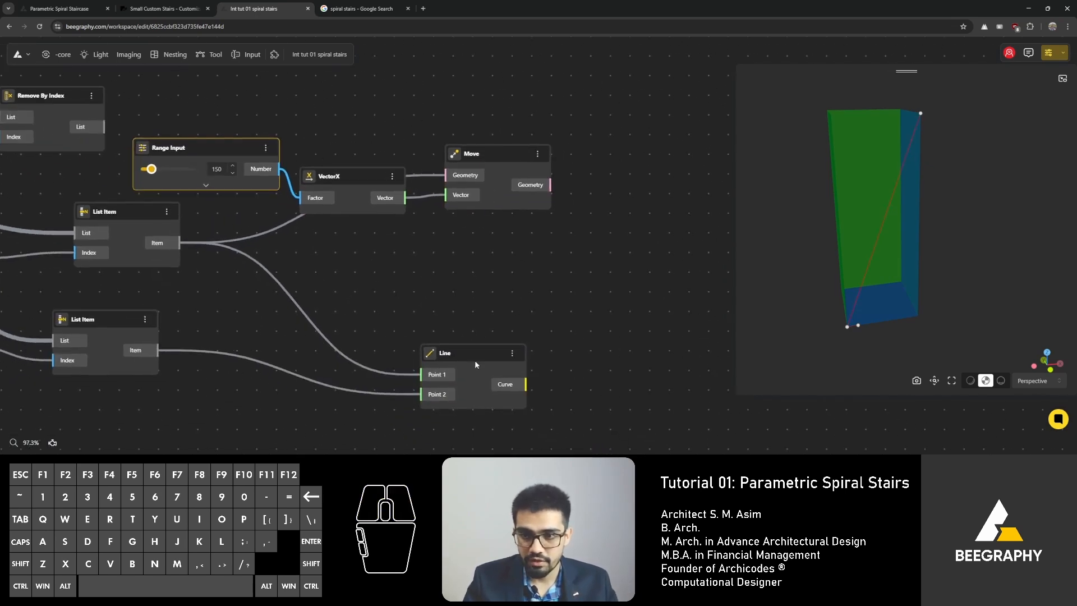
Step: Duplicate the Range Input, VectorX and Move nodes and place the copies below
drag(474, 360, 536, 331)
drag(513, 105, 238, 260)
alt+drag(498, 154, 578, 317)
click(527, 139)
right_drag(499, 357, 482, 269)
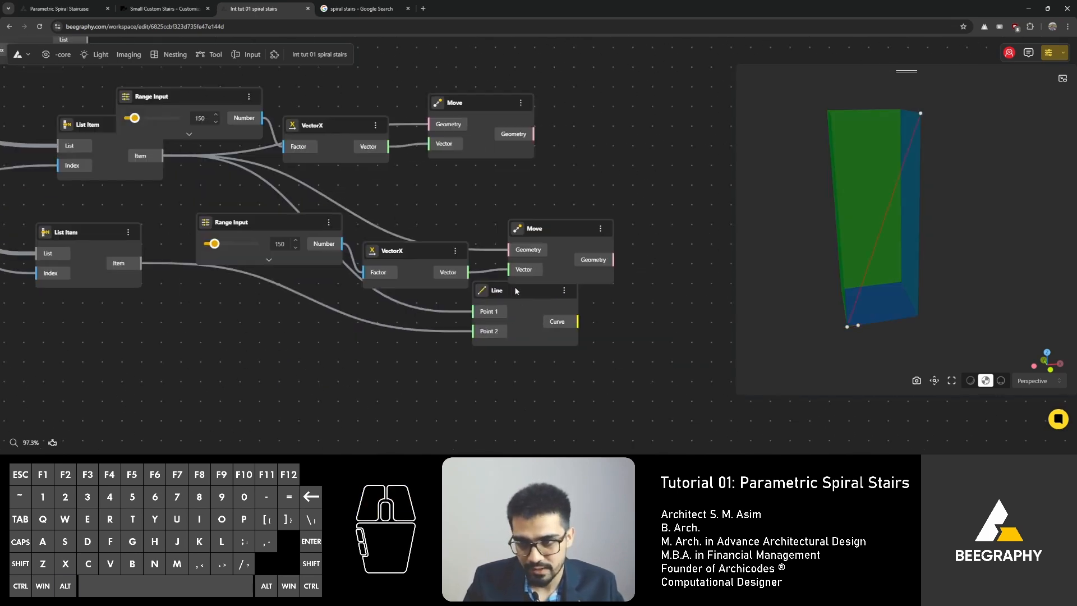
Step: Route both Move outputs into the Line's Point 1 and Point 2, feeding the second List Item into the copied Move's Geometry
drag(516, 290, 708, 182)
right_drag(633, 169, 600, 172)
drag(501, 136, 634, 183)
drag(578, 262, 635, 204)
right_drag(134, 242, 241, 241)
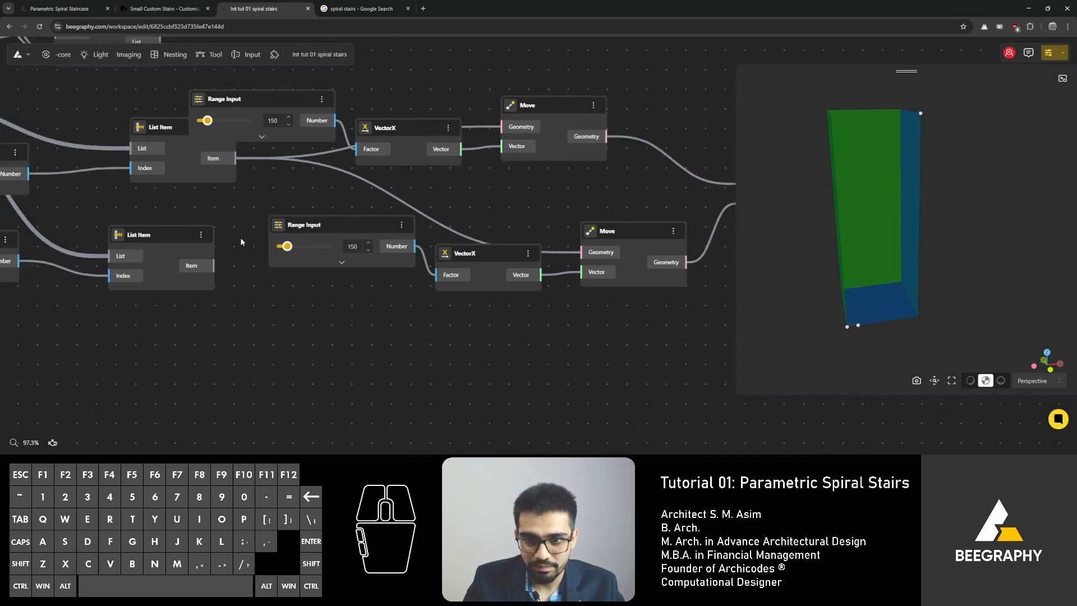
drag(215, 266, 436, 275)
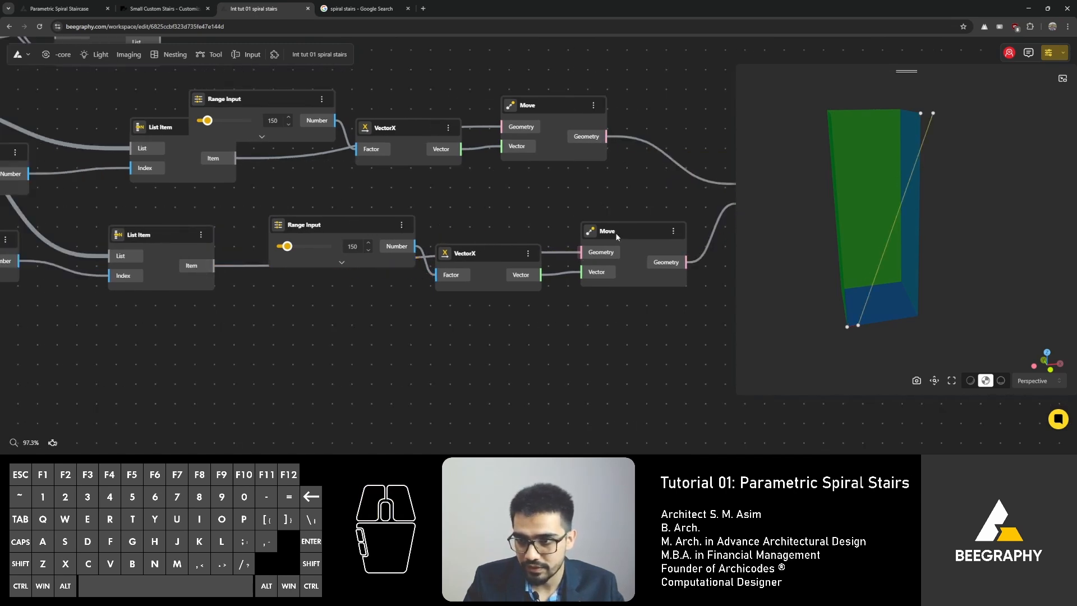
Step: Rearrange the copied Range Input and VectorX nodes beneath the second List Item
drag(615, 232, 603, 231)
drag(328, 238, 290, 299)
drag(484, 256, 470, 271)
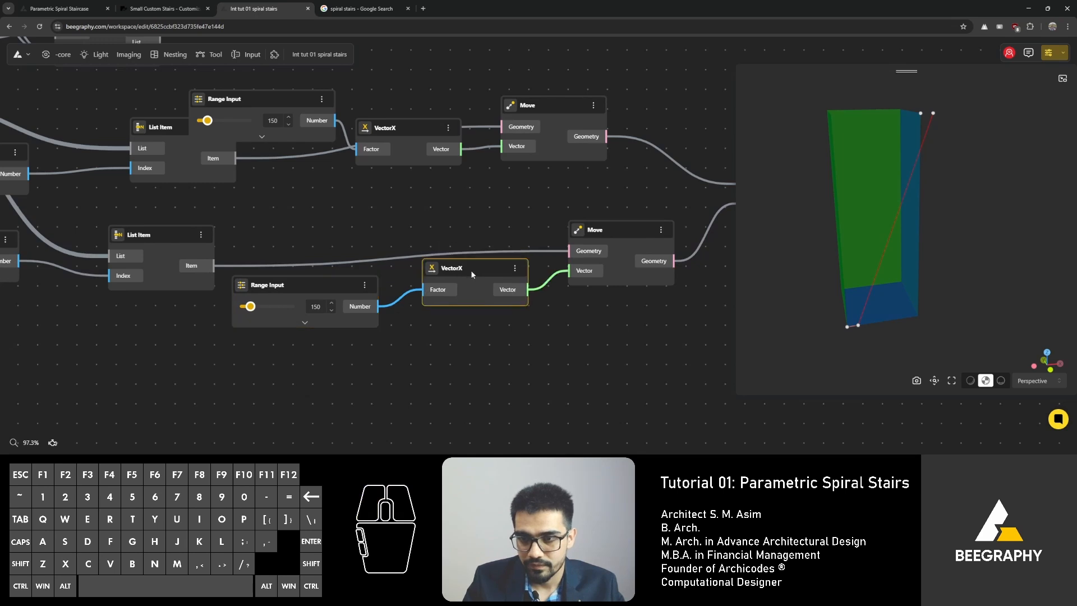
right_drag(415, 236, 366, 267)
drag(206, 128, 222, 134)
drag(113, 159, 83, 160)
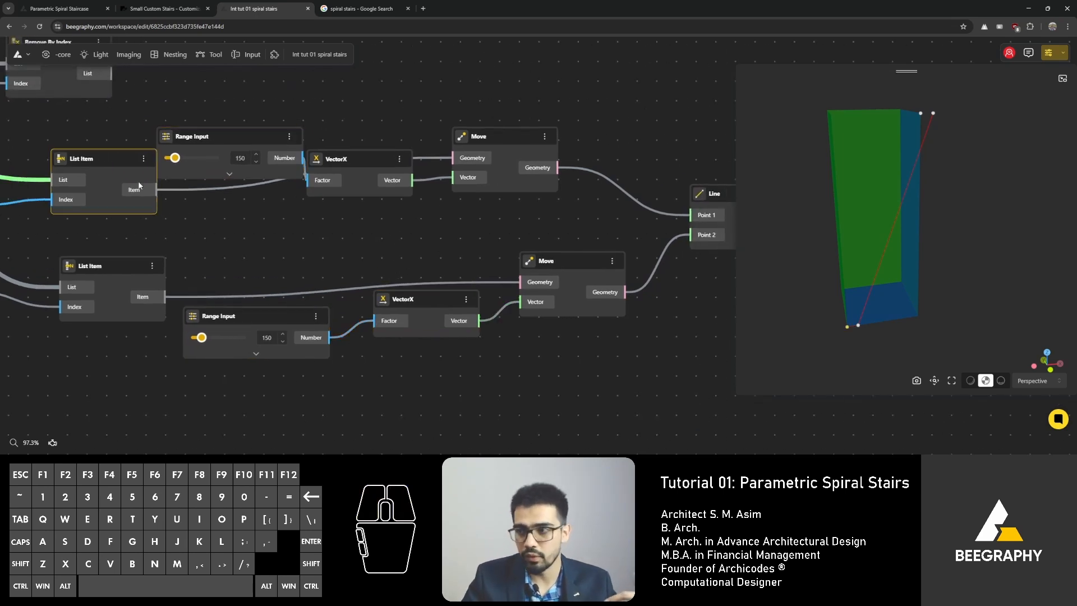
Step: Tidy the node layout around the Move and Line nodes
right_drag(507, 234, 449, 228)
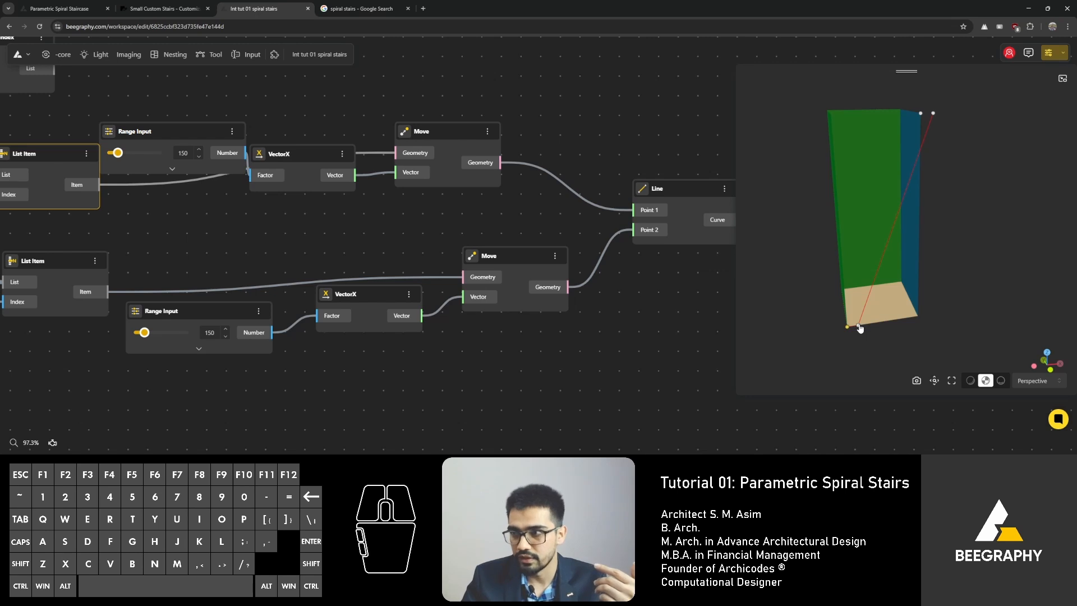
right_drag(434, 236, 394, 204)
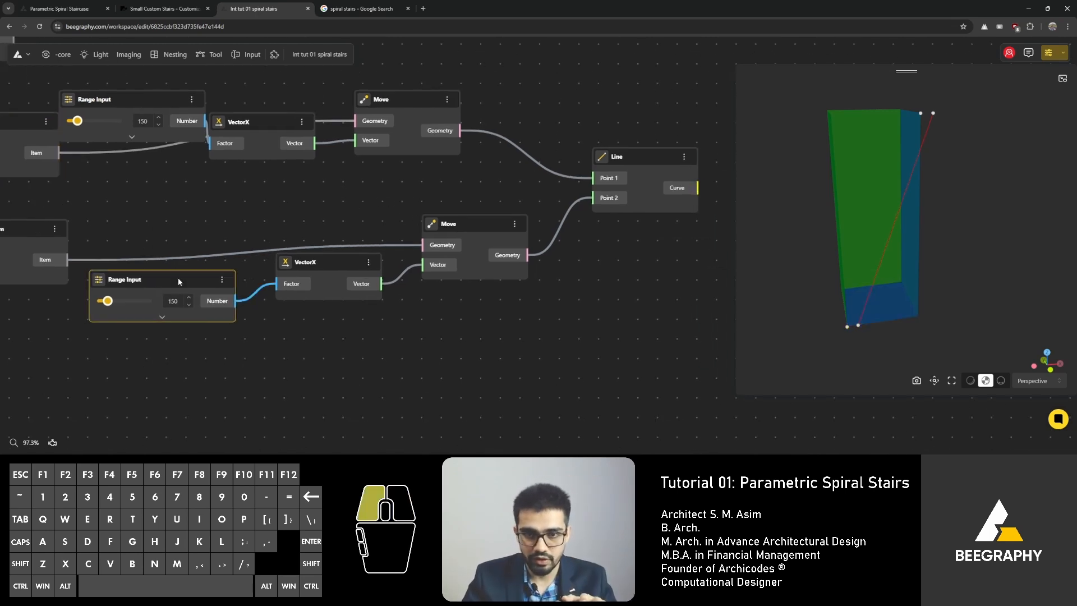
drag(177, 277, 206, 271)
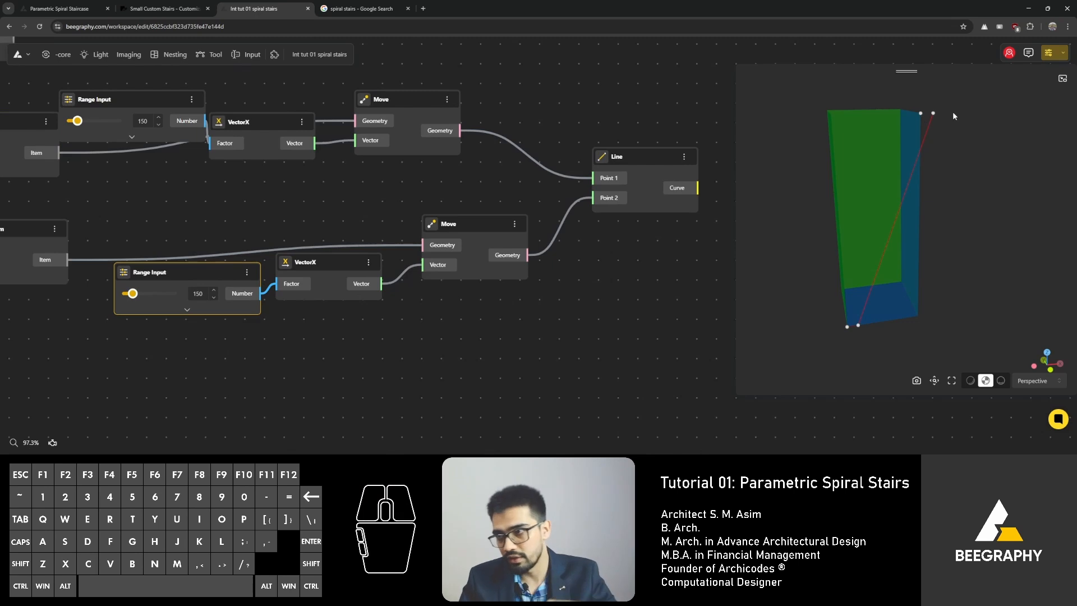
right_drag(378, 235, 305, 245)
scroll(520, 194, up, 2)
drag(562, 168, 588, 171)
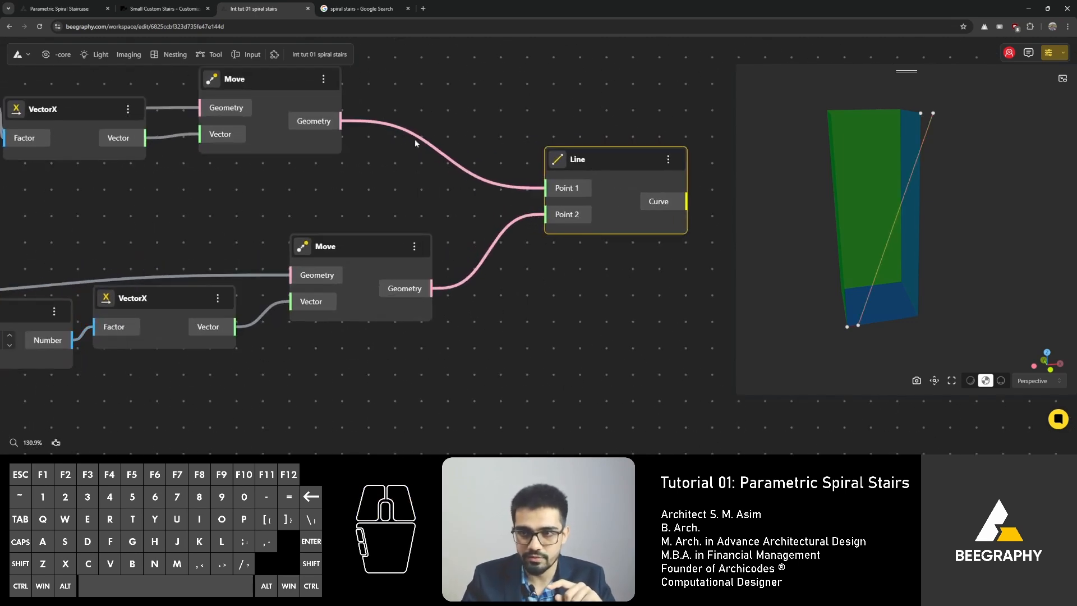
right_drag(221, 200, 602, 230)
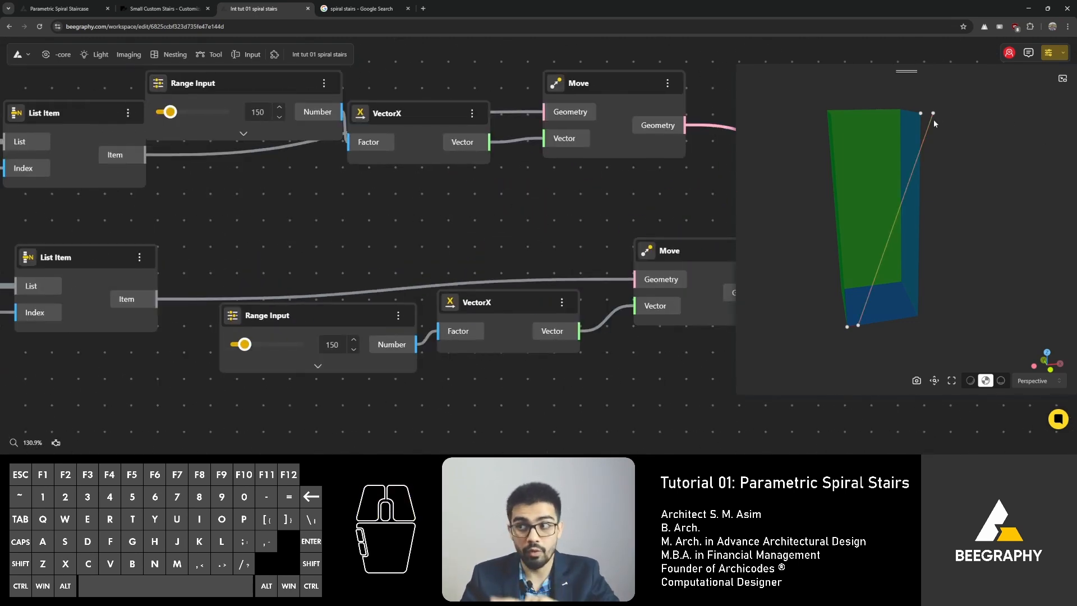
right_drag(454, 208, 564, 191)
drag(427, 295, 343, 312)
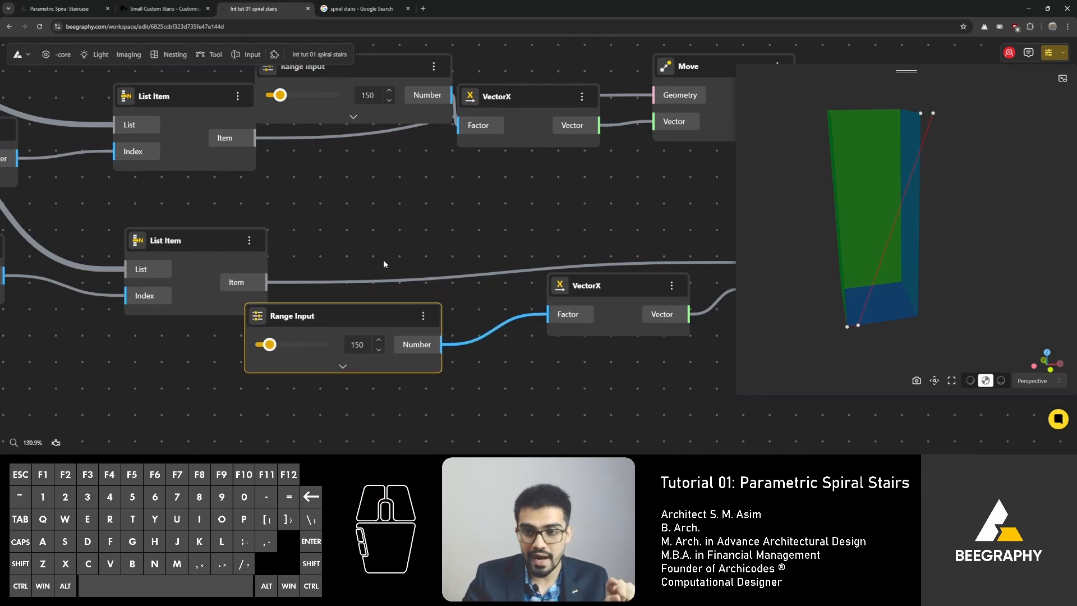
Step: Add an Opposite node to the canvas between the second List Item and its VectorX
double_click(406, 245)
text(opposi)
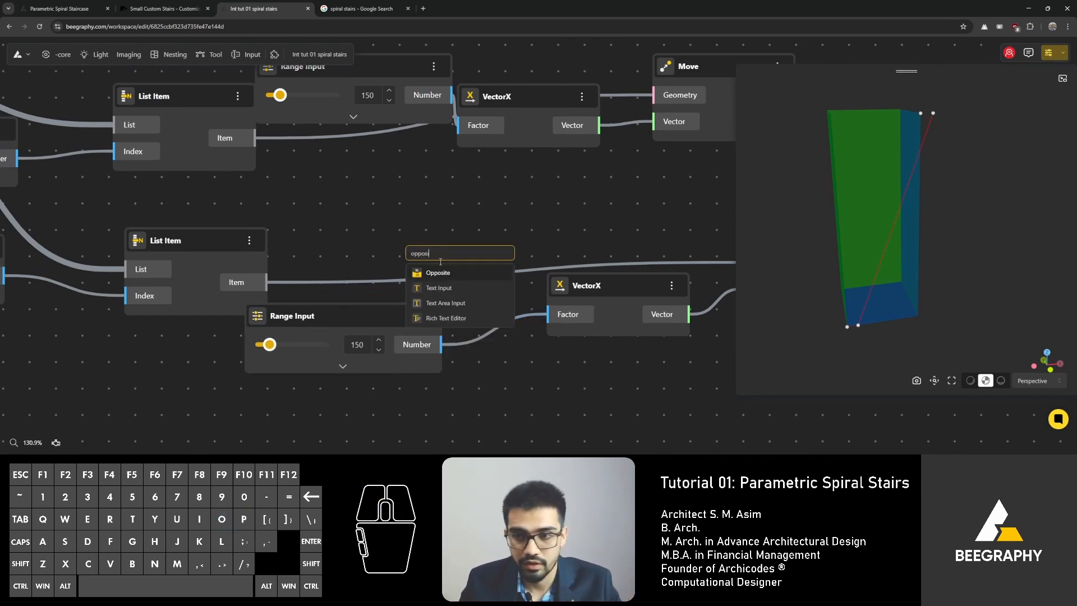
click(462, 273)
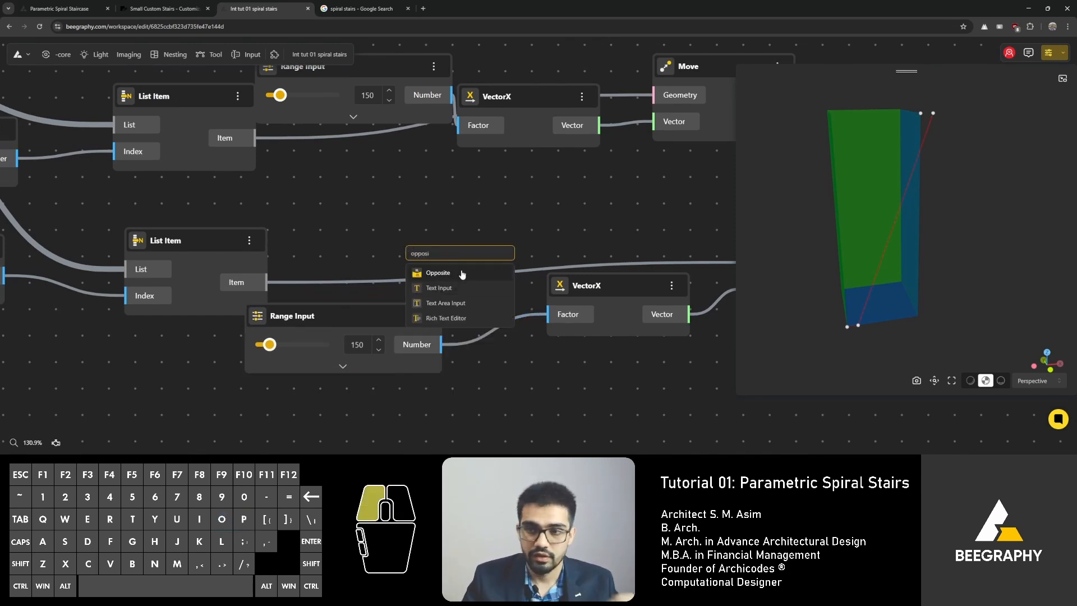
Step: Wire the copied Range Input through Opposite into the lower VectorX's Factor and move the Range Input aside
drag(481, 258, 482, 228)
drag(424, 353, 419, 261)
drag(532, 262, 562, 328)
key(Escape)
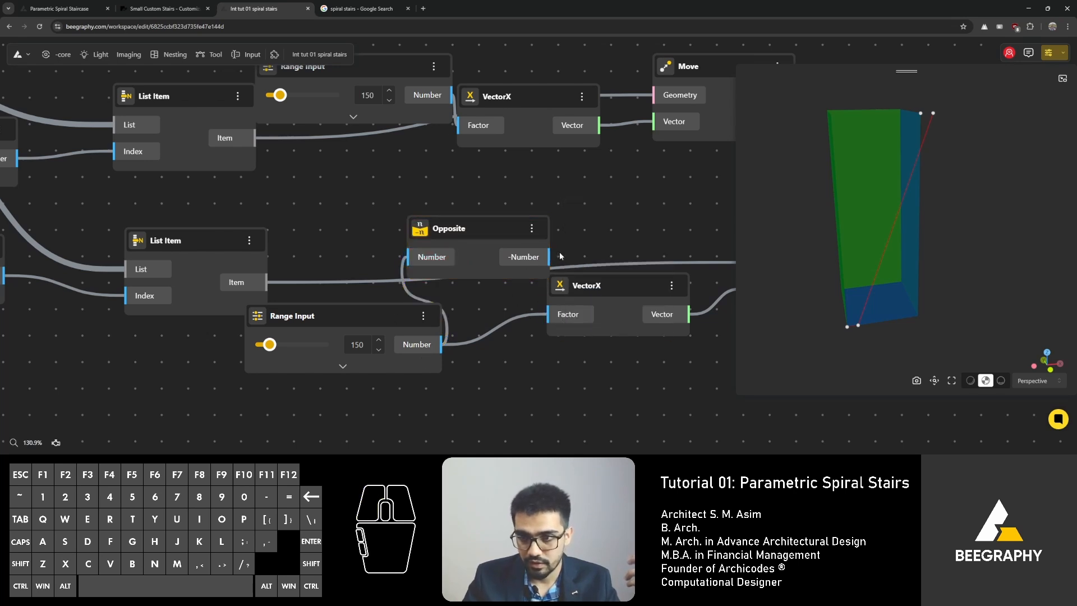
drag(549, 257, 548, 314)
drag(377, 318, 256, 385)
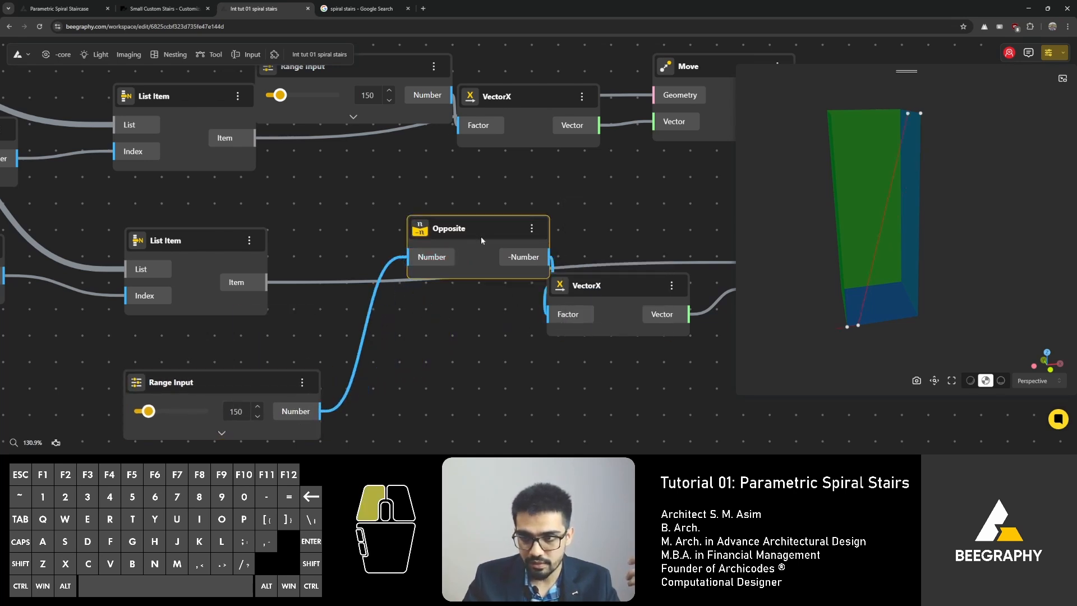
Step: Rearrange the Opposite, VectorX and Move nodes so both branches line up beneath each other
drag(481, 236, 433, 323)
right_drag(559, 259, 372, 270)
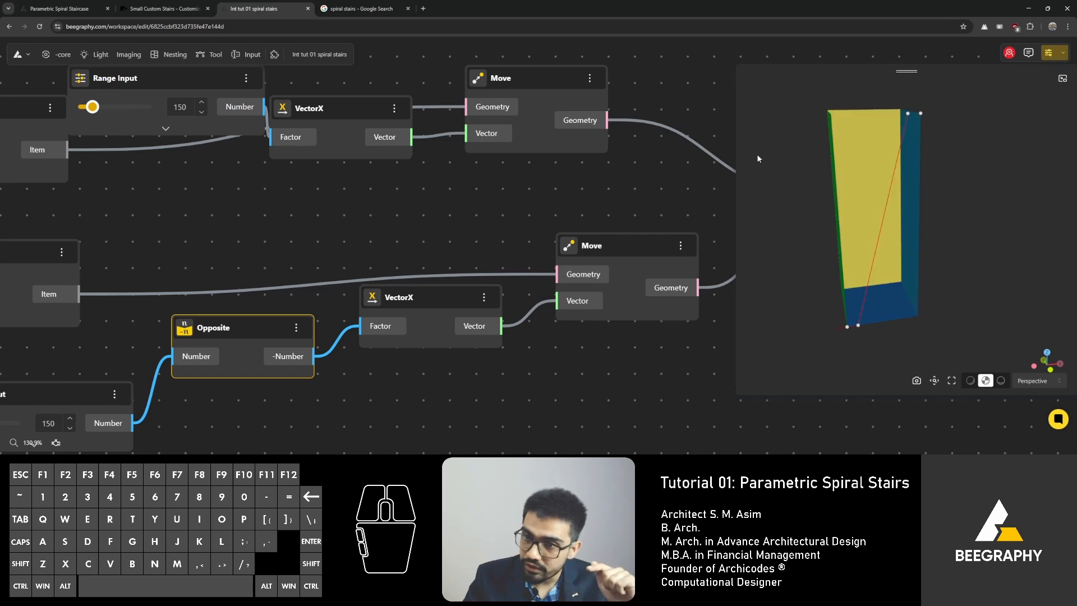
drag(620, 239, 627, 240)
right_drag(514, 238, 361, 235)
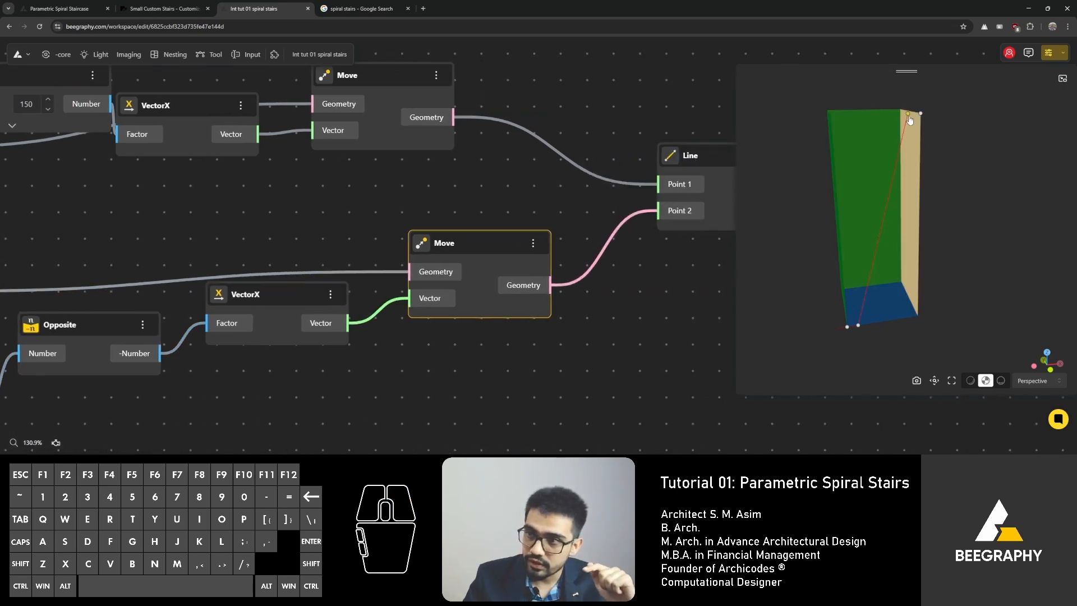
scroll(847, 260, down, 1)
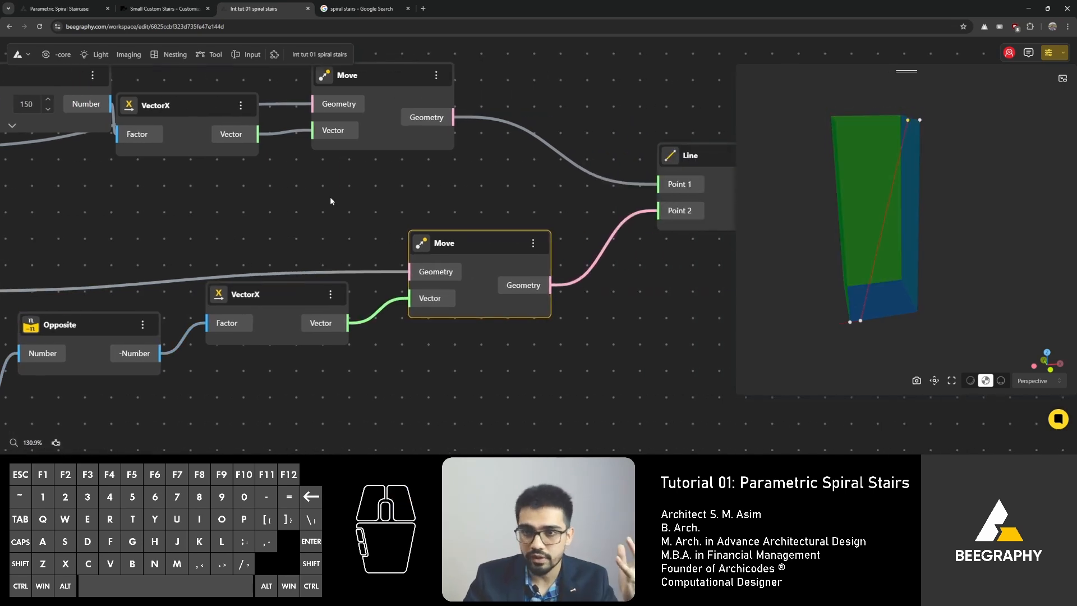
right_drag(329, 196, 504, 223)
right_drag(278, 244, 406, 216)
drag(189, 387, 167, 344)
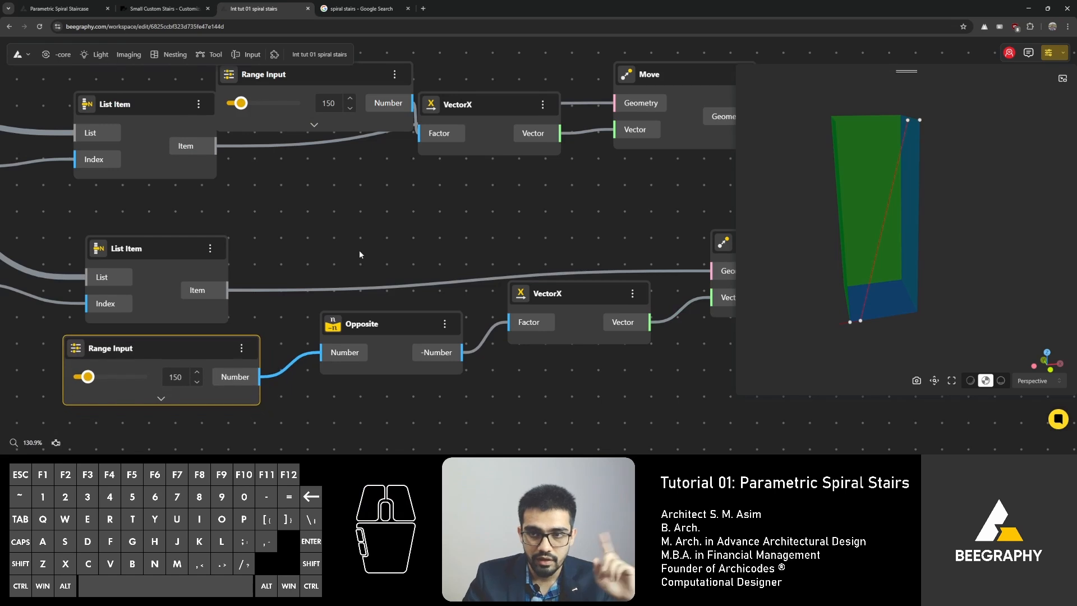
right_drag(359, 250, 327, 261)
drag(283, 82, 201, 77)
right_drag(349, 202, 301, 204)
scroll(437, 235, down, 3)
scroll(208, 177, up, 2)
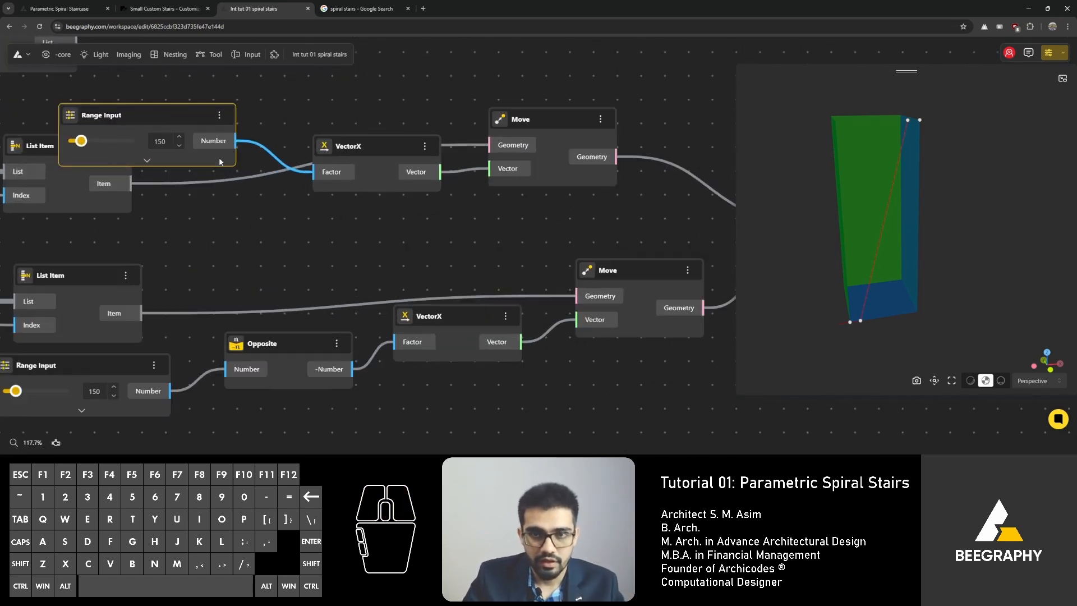
Step: Feed the first Range Input's number into Opposite and delete the duplicate Range Input
drag(236, 141, 227, 370)
click(228, 371)
middle_drag(357, 248, 519, 199)
drag(253, 317, 240, 319)
key(Delete)
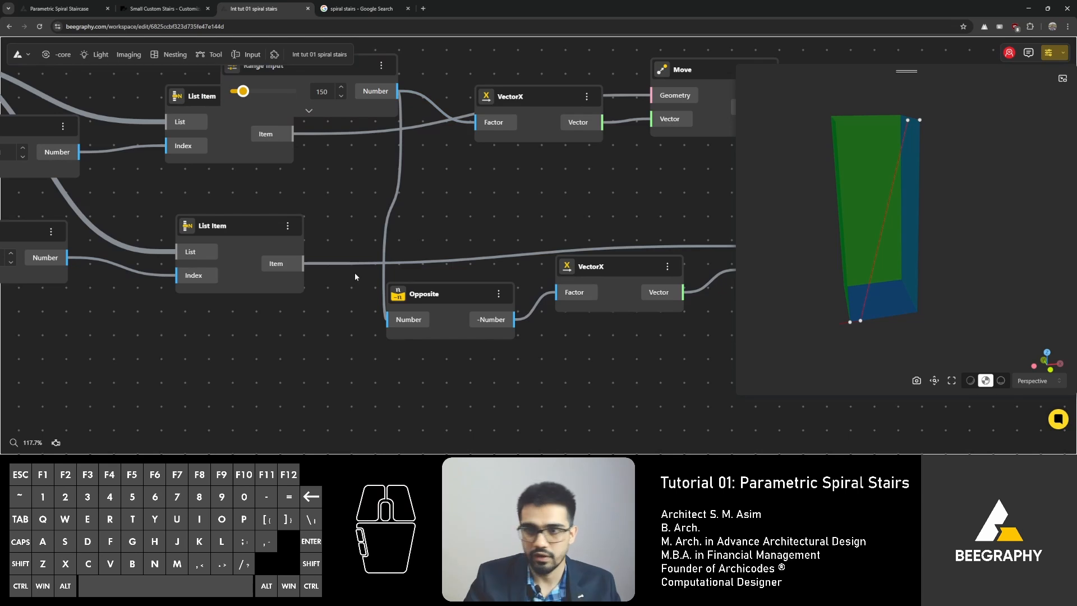
Step: Reposition the Range Input, Opposite, VectorX and Move nodes into a tidier layout toward the Line node
right_drag(372, 211, 319, 287)
drag(268, 141, 276, 257)
right_drag(470, 305, 411, 313)
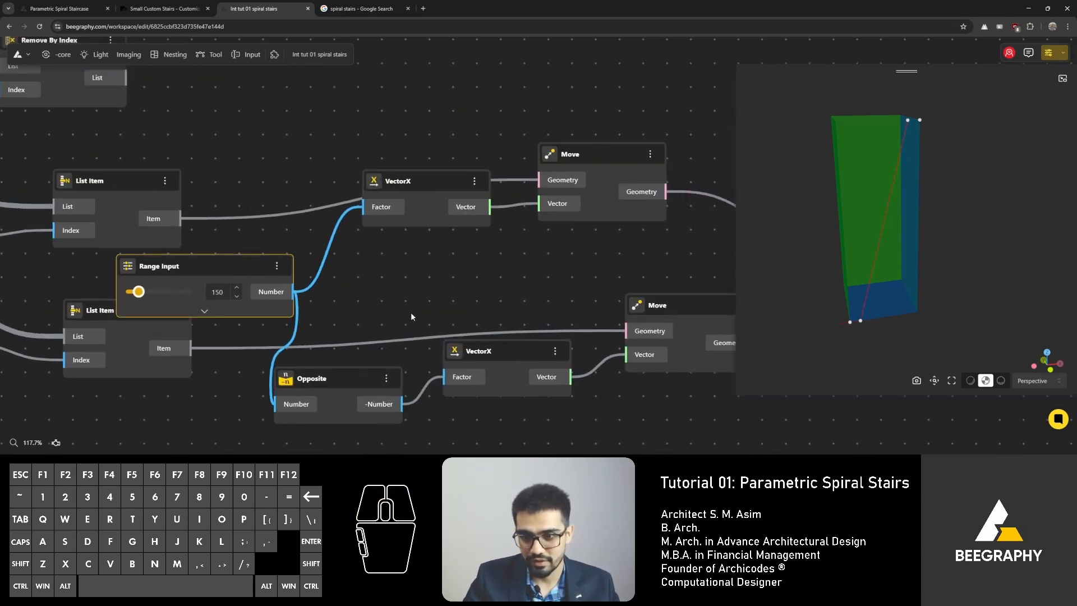
drag(358, 372, 402, 344)
right_drag(344, 299, 234, 298)
drag(397, 348, 429, 321)
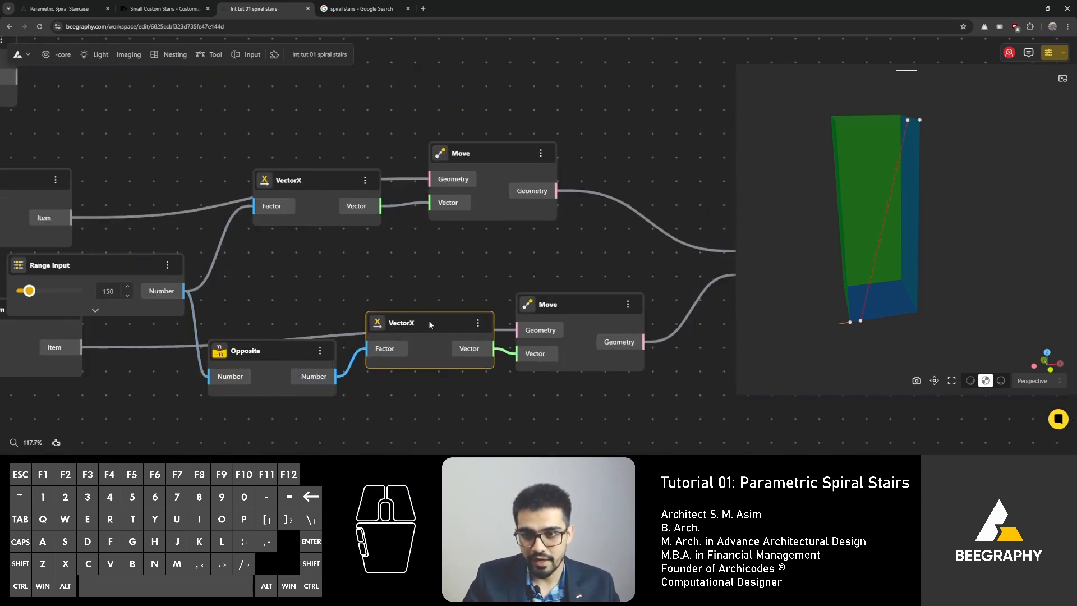
drag(331, 172, 344, 196)
right_drag(396, 316, 322, 255)
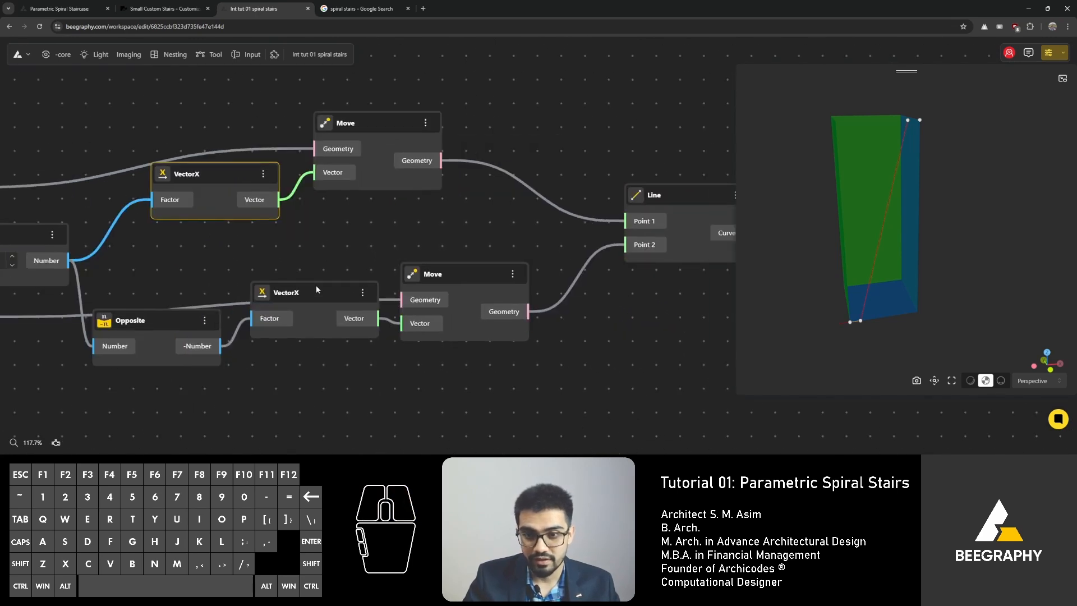
drag(317, 289, 323, 316)
drag(147, 323, 103, 357)
right_drag(204, 284, 349, 295)
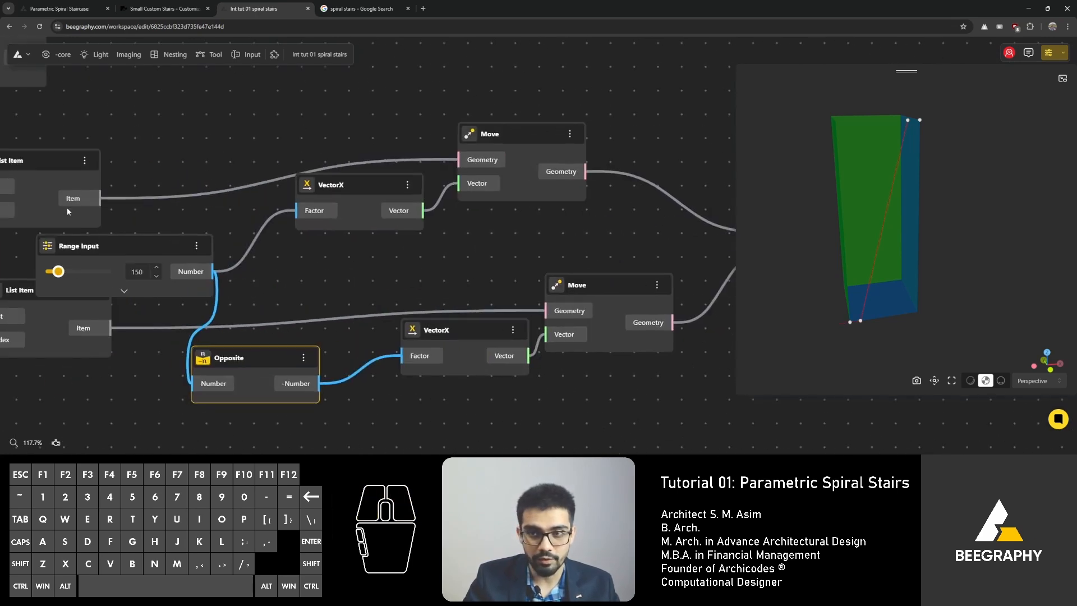
right_drag(524, 201, 287, 242)
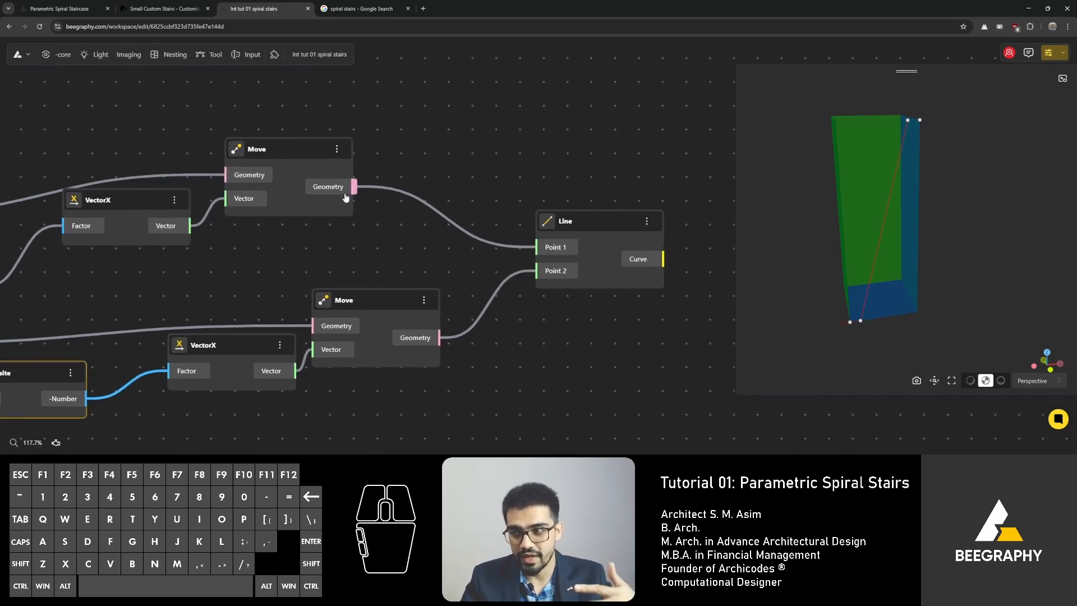
right_drag(313, 236, 469, 251)
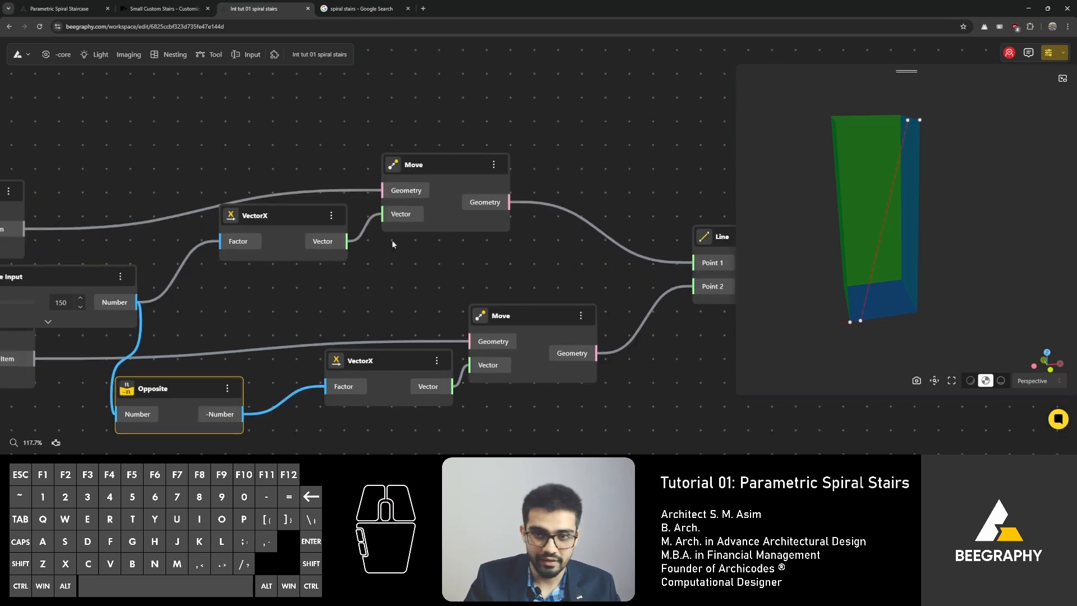
Step: Delete the lower VectorX node feeding the second Move
drag(286, 222, 240, 223)
drag(377, 360, 317, 352)
key(Delete)
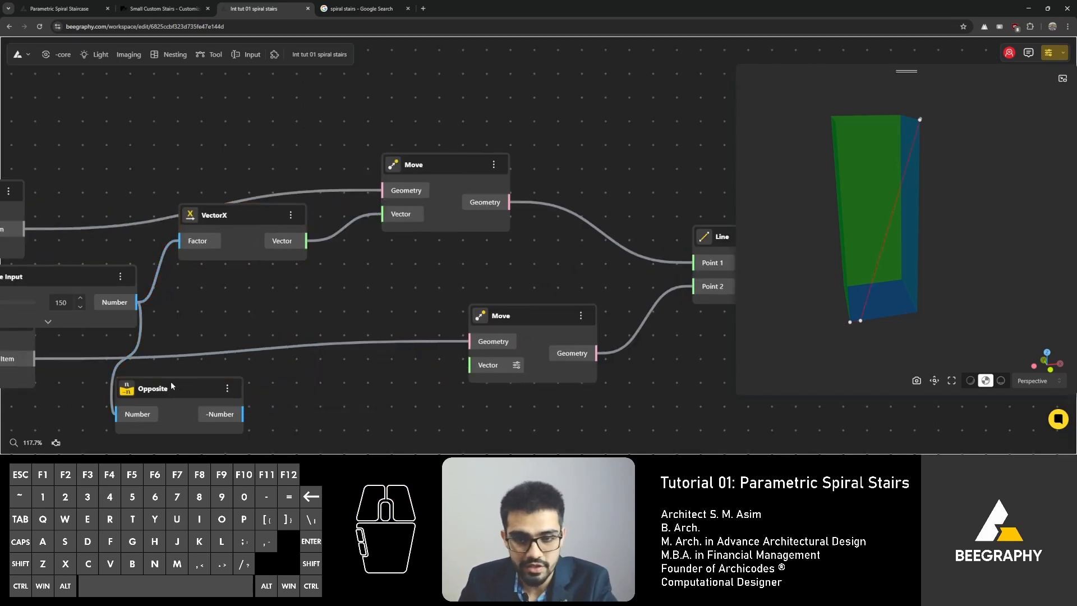
Step: Move the Opposite node and connect its negated number into the remaining VectorX's Factor
drag(174, 387, 223, 326)
shift+drag(292, 353, 180, 241)
drag(236, 213, 287, 259)
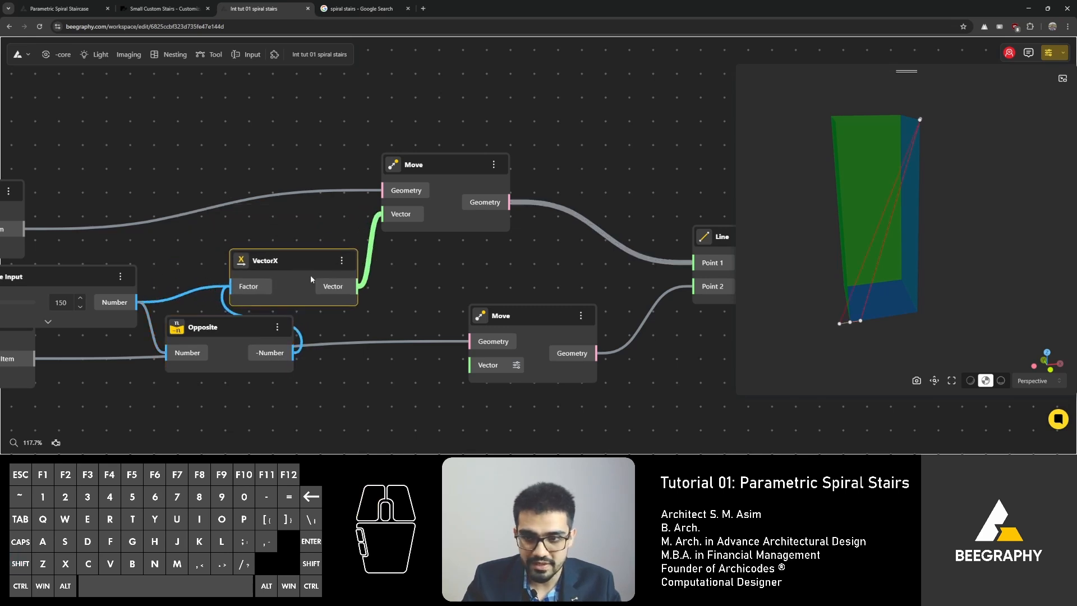
Step: Add the second List Item as an extra Geometry input of the upper Move and delete the lower Move
shift+drag(29, 361, 384, 191)
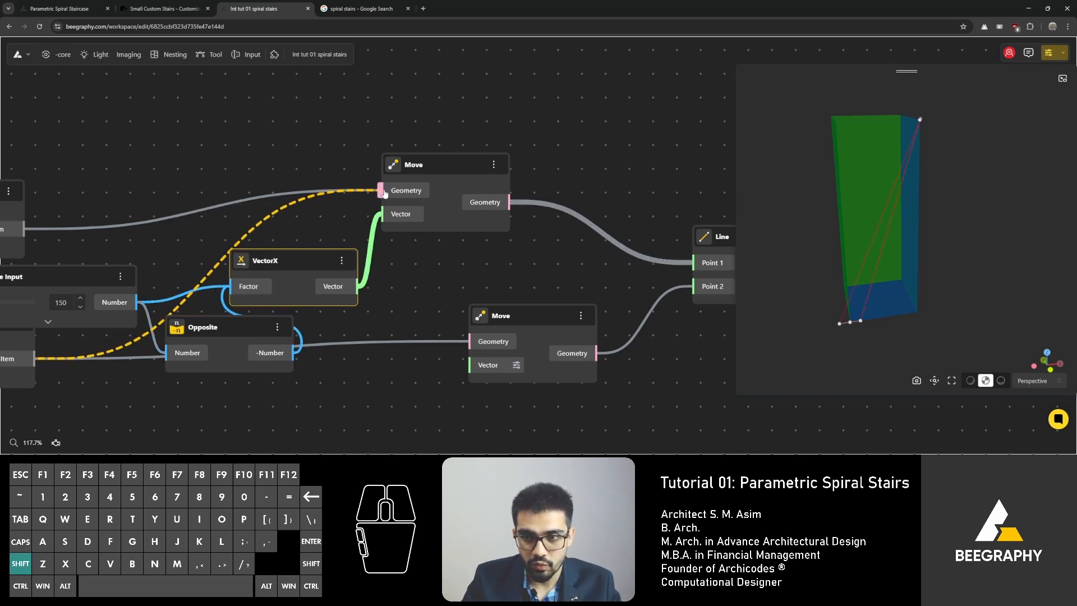
click(512, 317)
key(Delete)
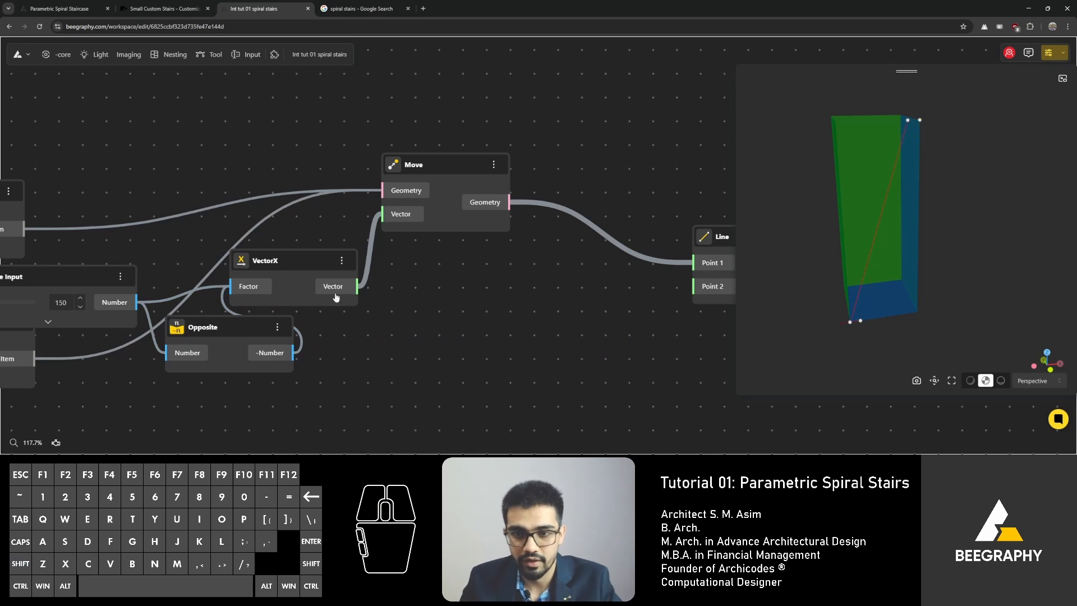
Step: Arrange the Move, VectorX, Opposite and Range Input nodes neatly in front of the Line node
drag(456, 164, 597, 209)
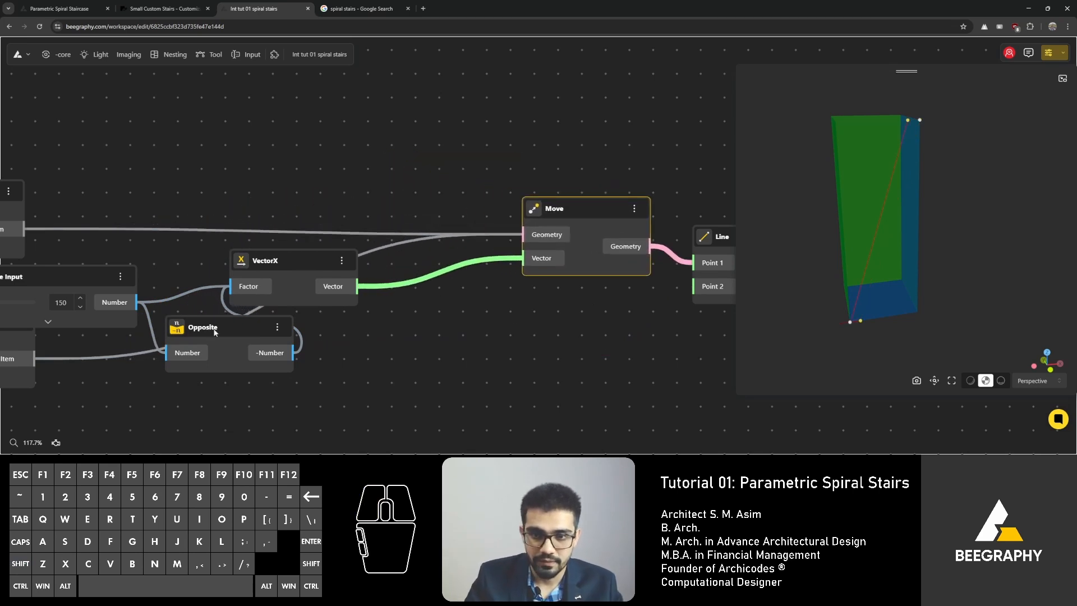
drag(213, 328, 193, 352)
drag(297, 263, 445, 308)
drag(177, 348, 214, 374)
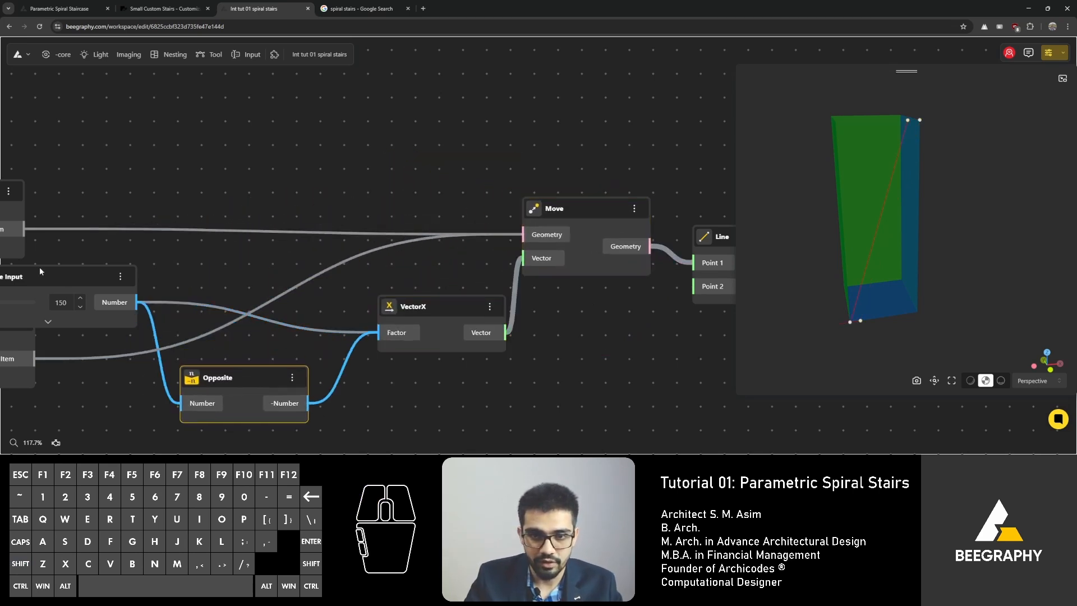
drag(55, 278, 229, 297)
right_drag(224, 241, 361, 230)
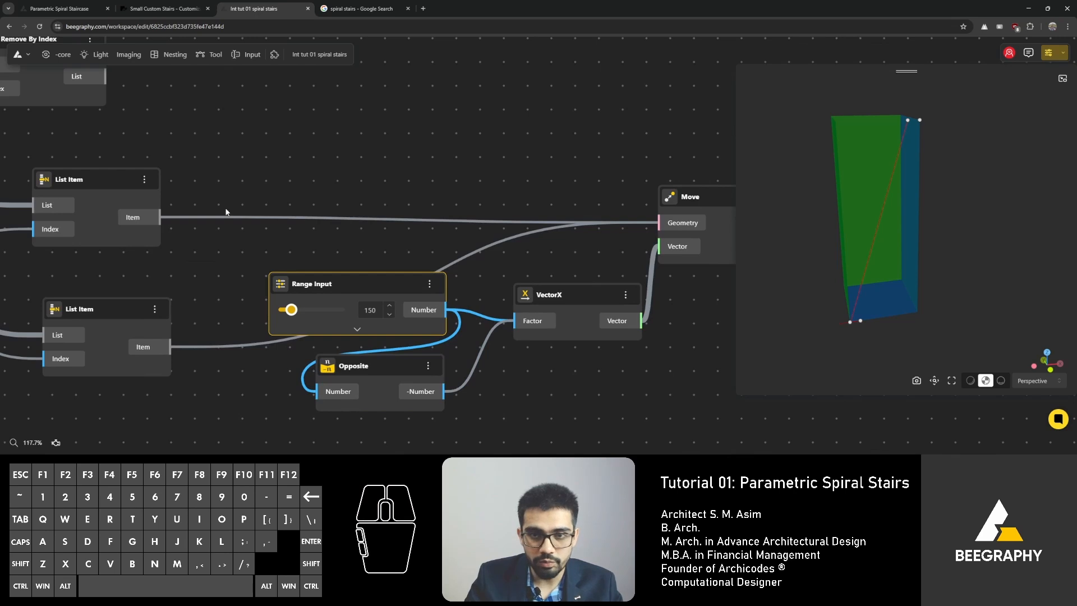
right_drag(455, 223, 304, 233)
right_drag(542, 243, 449, 240)
scroll(429, 232, up, 2)
right_drag(339, 228, 586, 120)
drag(296, 243, 175, 222)
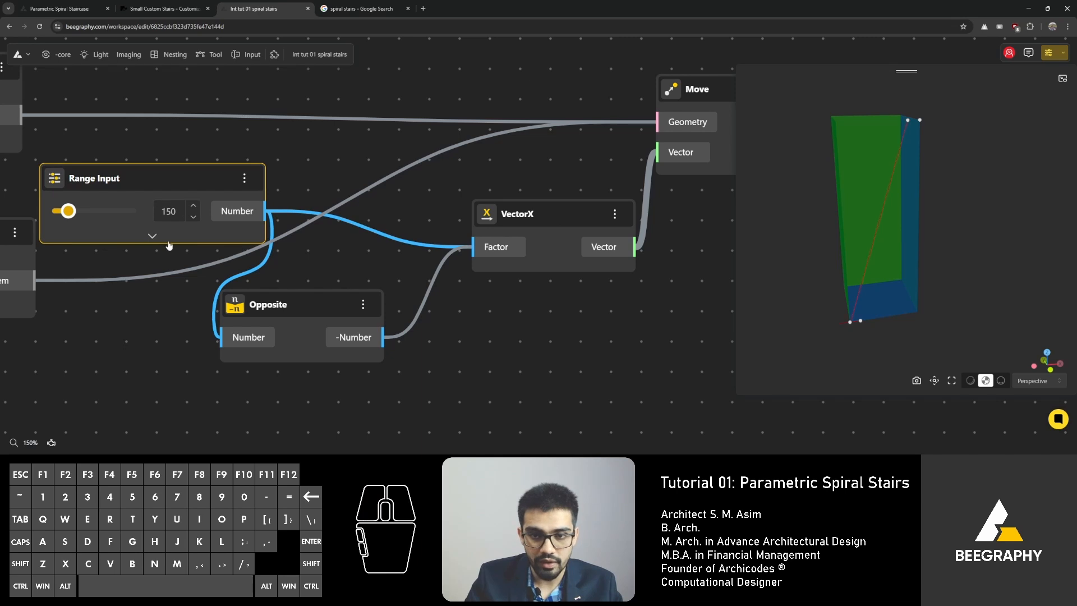
right_drag(582, 223, 383, 283)
right_drag(533, 223, 488, 233)
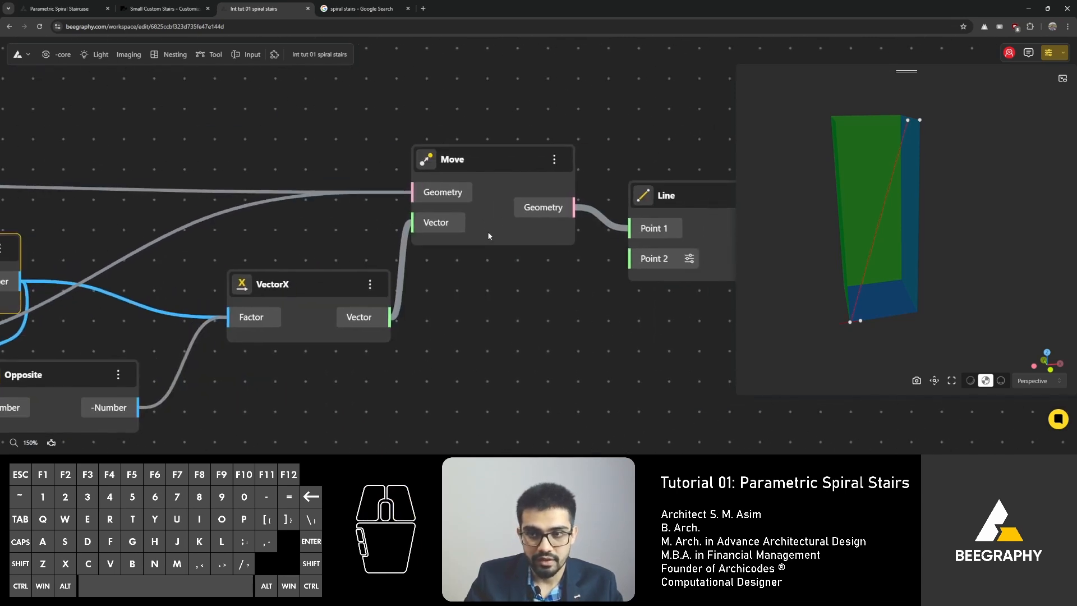
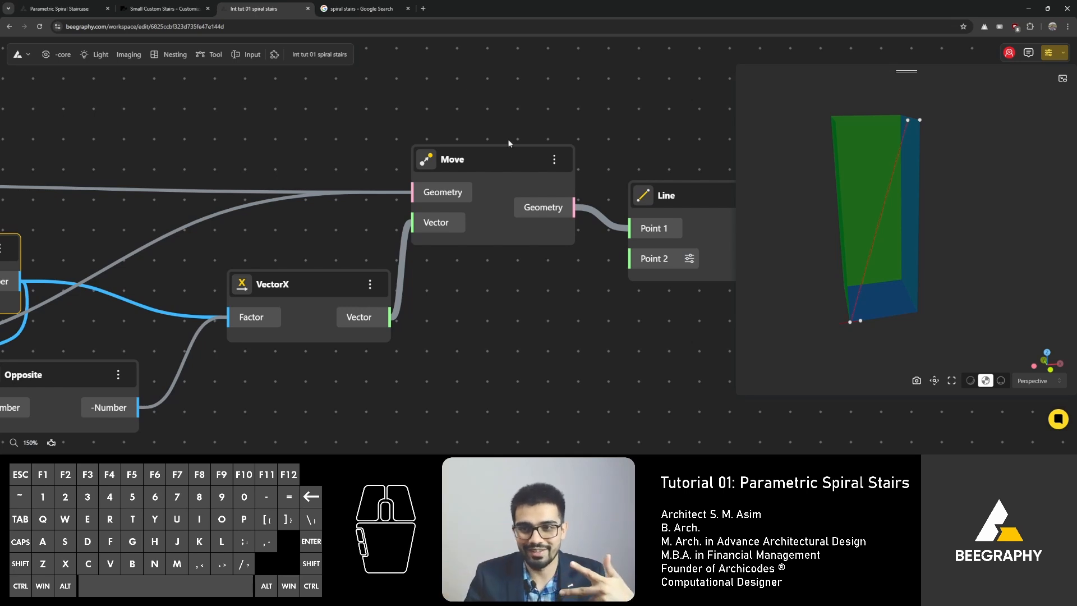
Step: Move the Line node further right of the Move node to make room between them
click(480, 157)
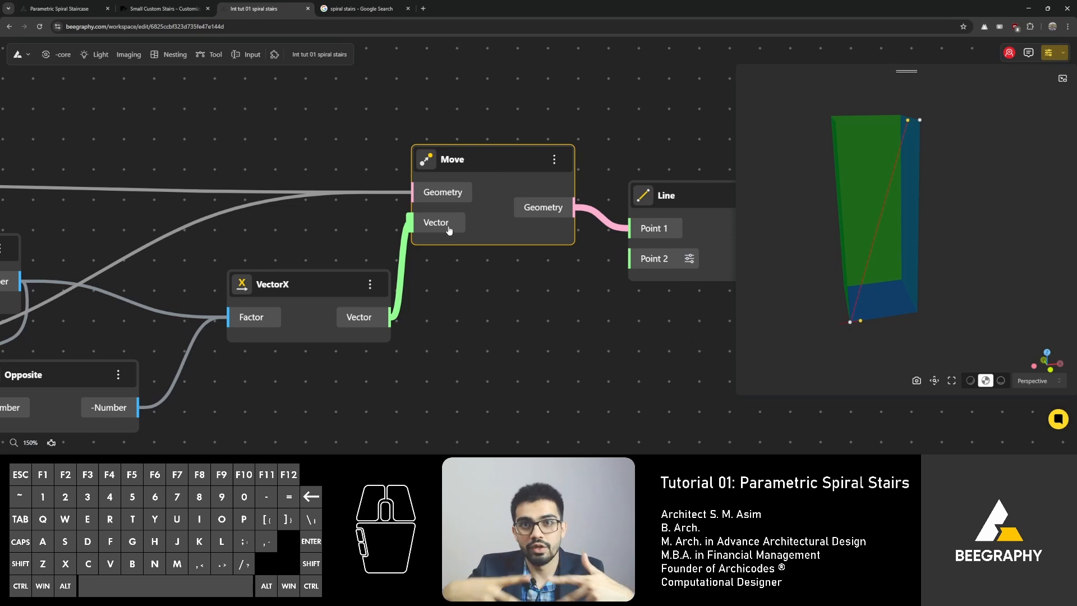
right_drag(484, 269, 343, 251)
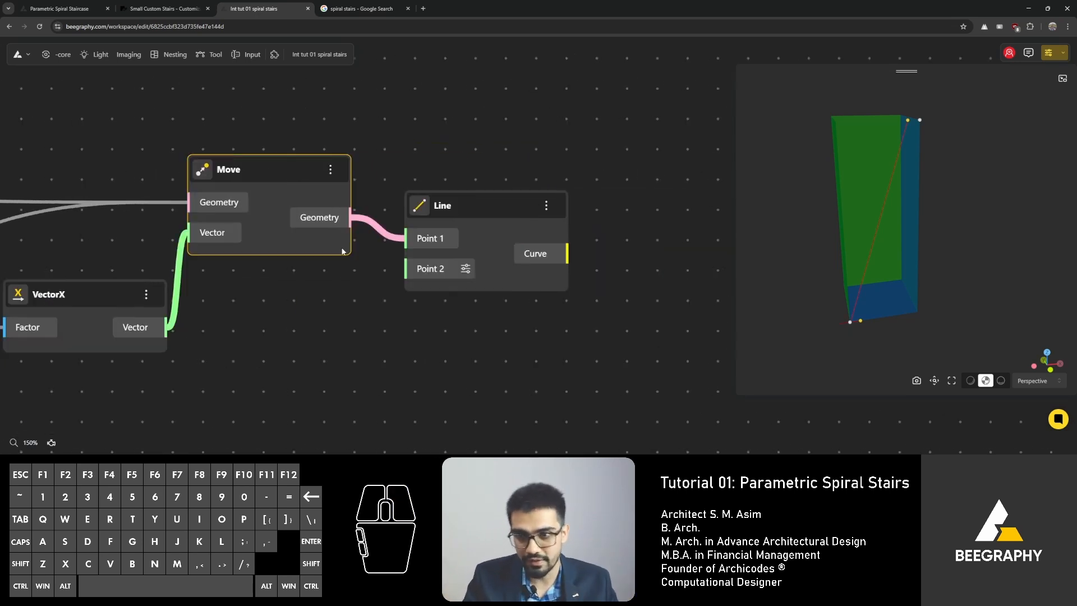
drag(478, 210, 557, 195)
click(441, 294)
click(605, 165)
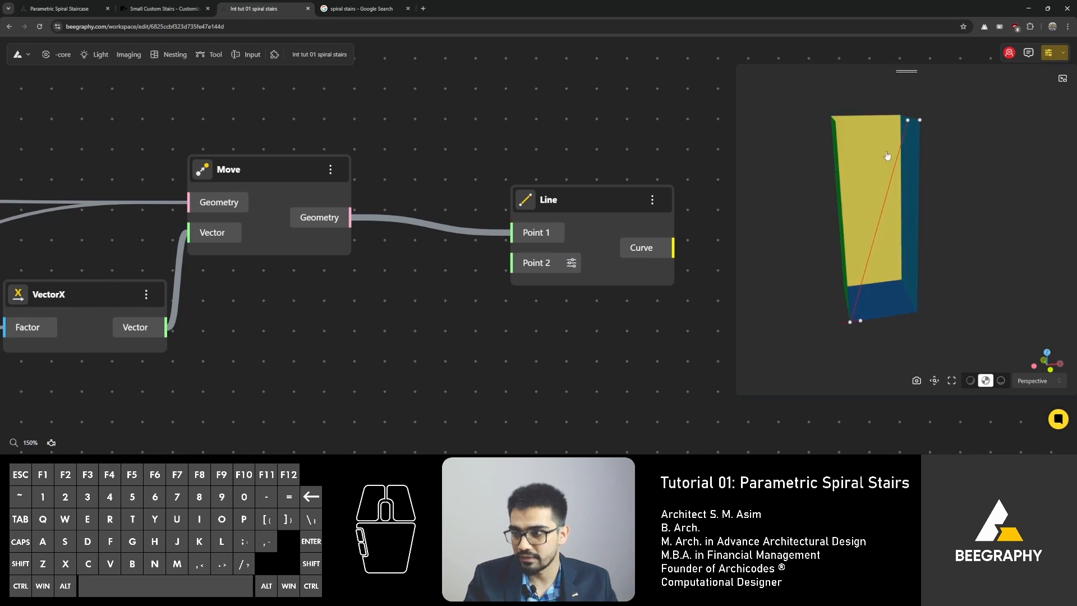
click(266, 175)
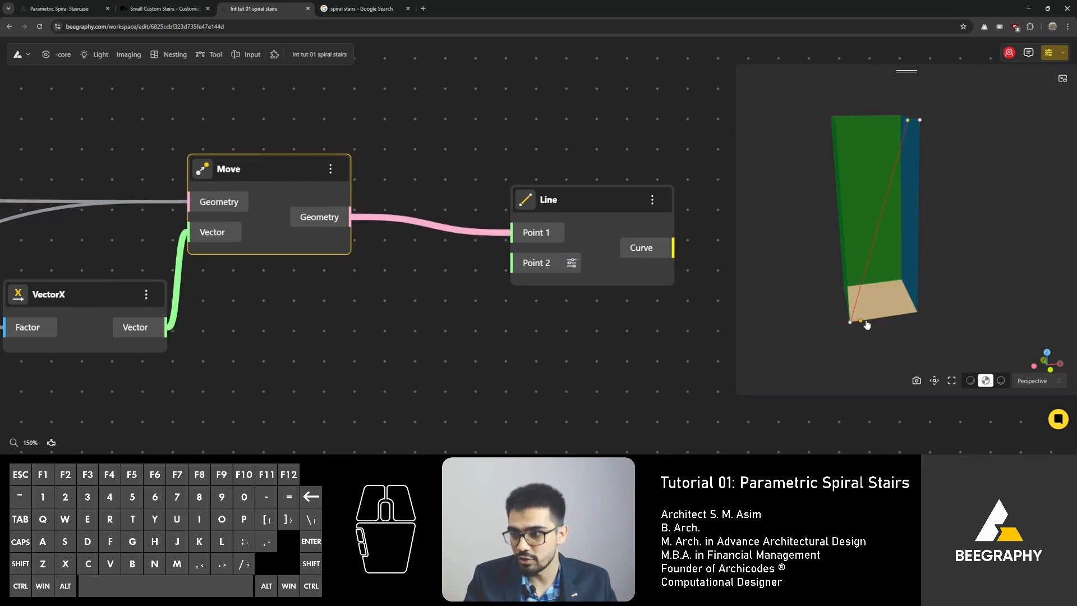
drag(557, 202, 640, 178)
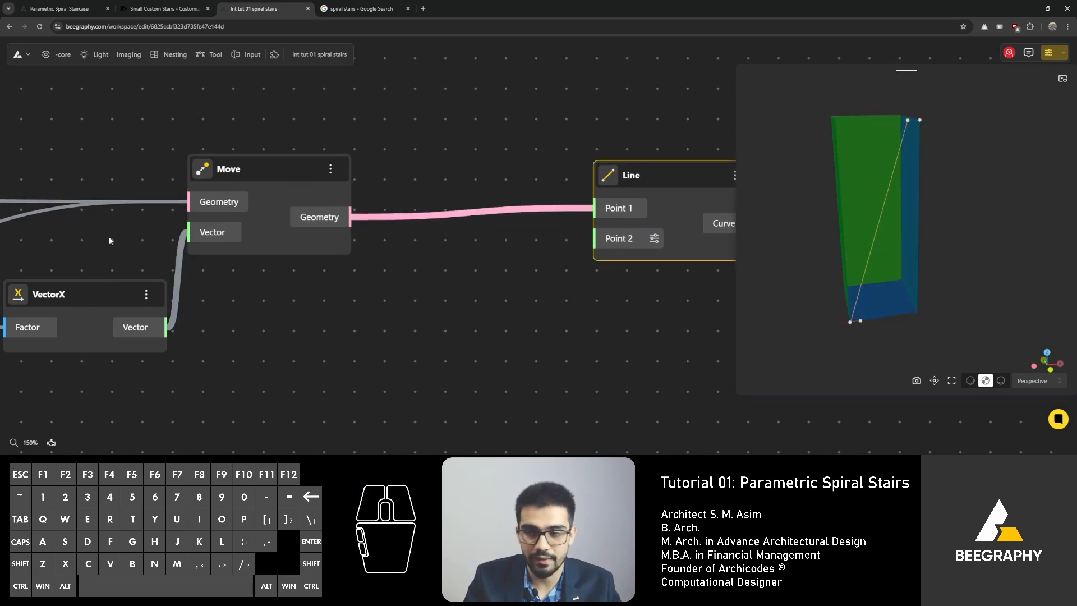
right_drag(109, 237, 284, 227)
drag(266, 279, 253, 266)
right_drag(320, 231, 509, 231)
drag(206, 372, 263, 328)
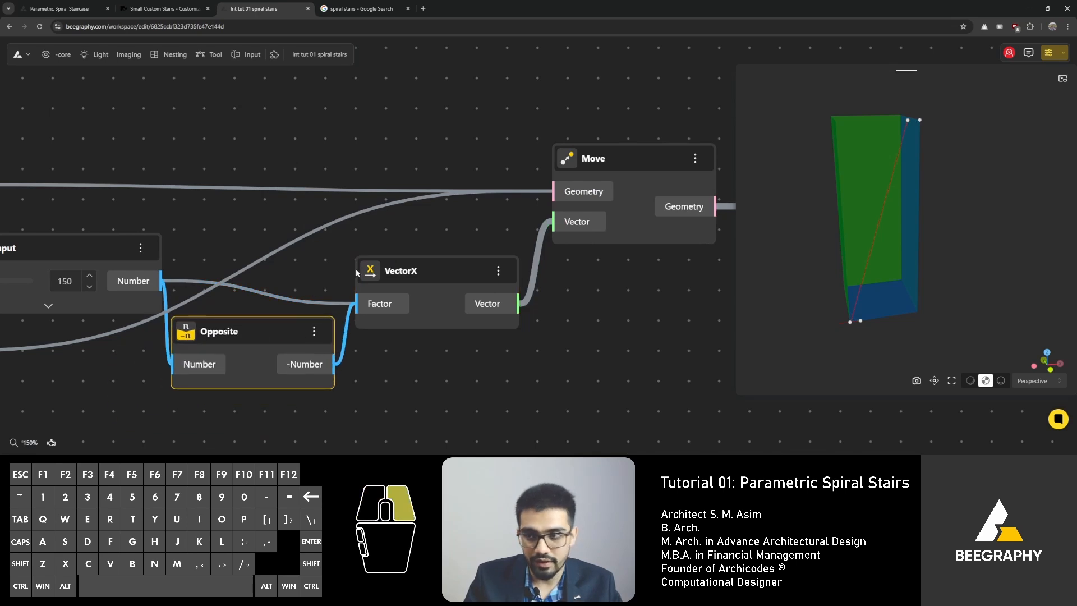
right_drag(720, 289, 428, 307)
right_drag(511, 273, 371, 289)
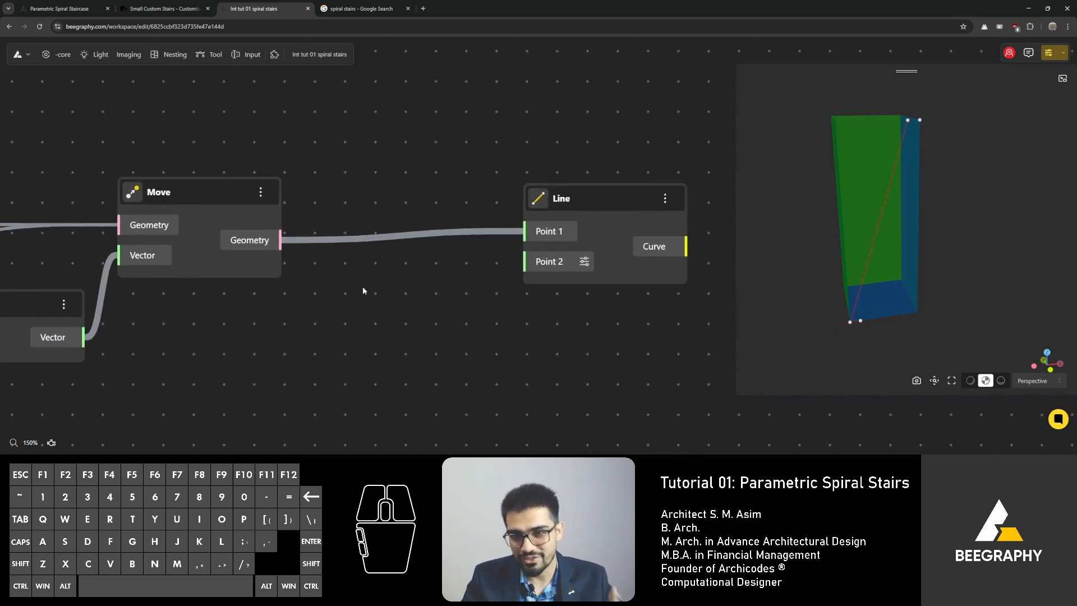
Step: Add two List Item nodes, both fed by the Move node's Geometry output
double_click(358, 292)
text(item)
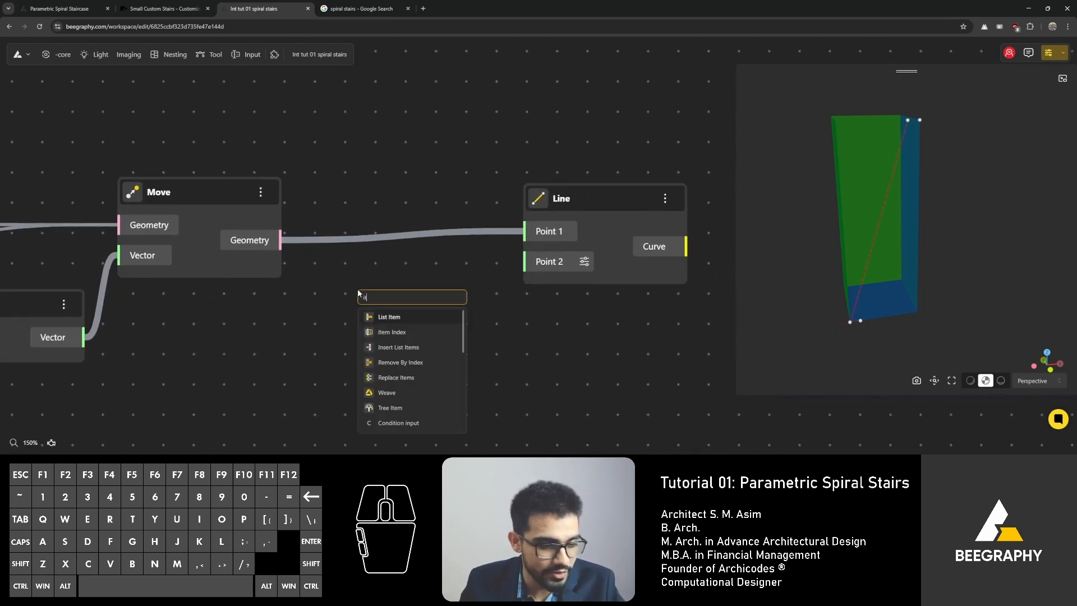
click(394, 317)
drag(280, 240, 354, 337)
drag(429, 310, 435, 400)
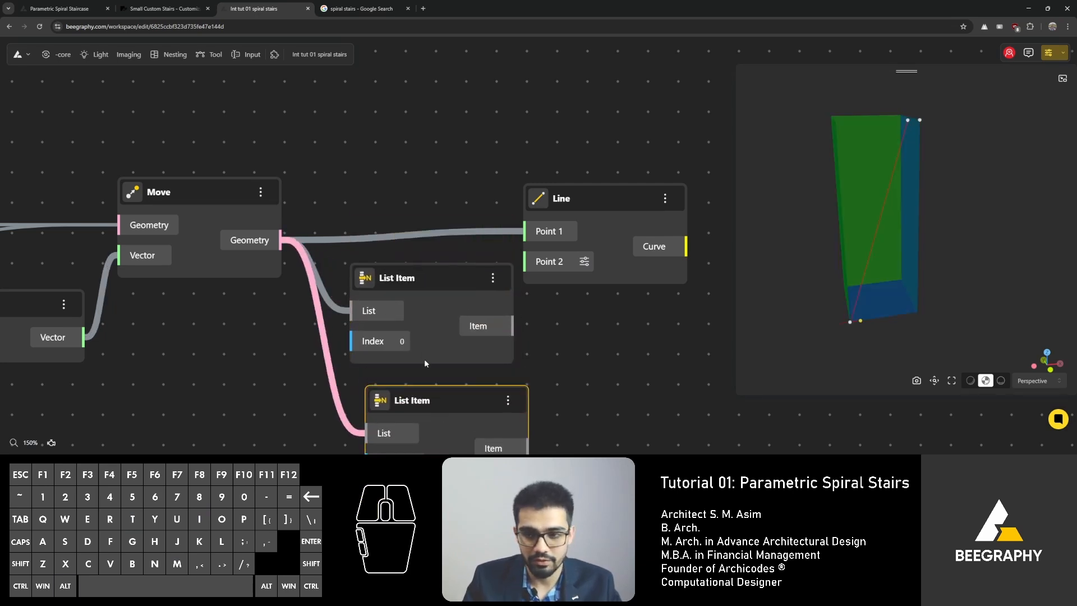
scroll(424, 359, down, 2)
Step: Set the second List Item's Index to 1
click(418, 357)
click(447, 350)
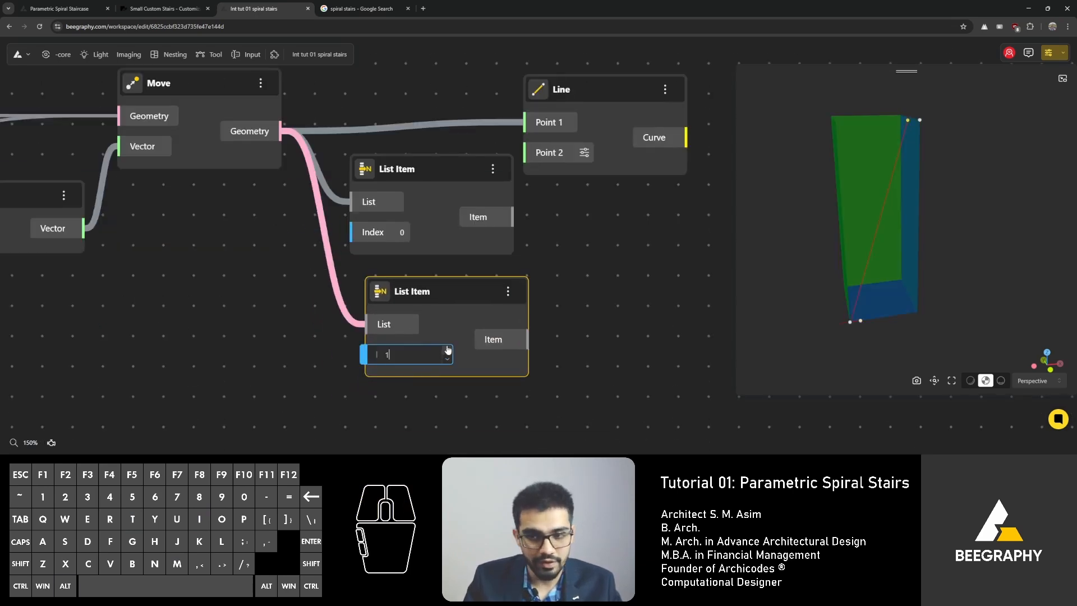
right_drag(446, 271, 403, 280)
drag(402, 291, 374, 286)
right_drag(434, 262, 375, 278)
Step: Connect the List Items' Item outputs to the Line's Point 1 and Point 2
drag(410, 242, 421, 147)
drag(488, 114, 569, 168)
drag(494, 240, 505, 232)
drag(291, 203, 354, 102)
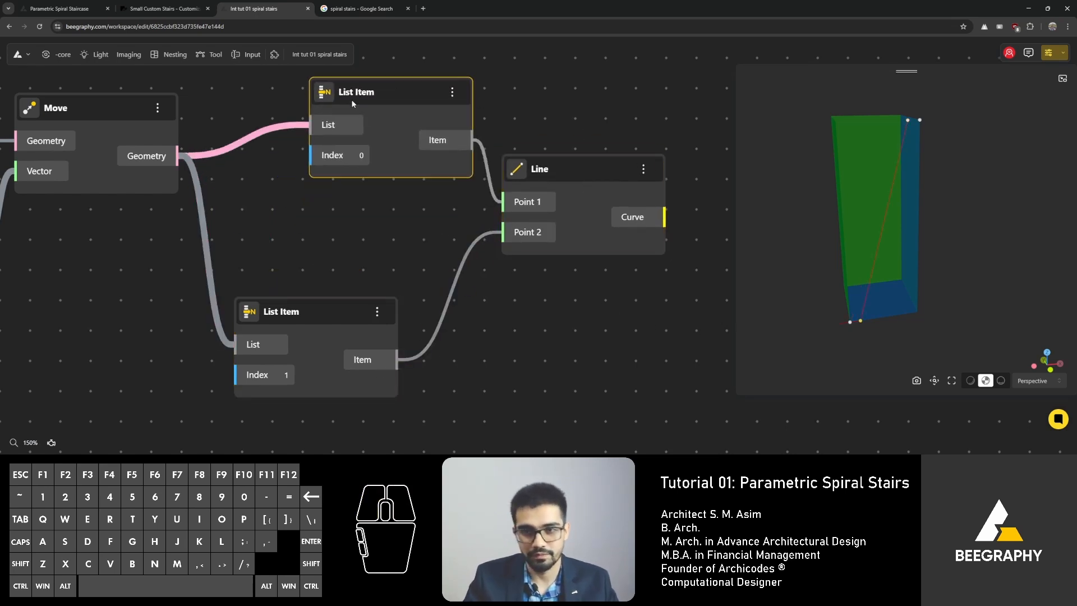
Step: Attach a Panel to the Move node's Geometry output to inspect the moved points, then delete it
drag(318, 312, 390, 214)
right_drag(247, 158, 282, 190)
drag(207, 196, 223, 192)
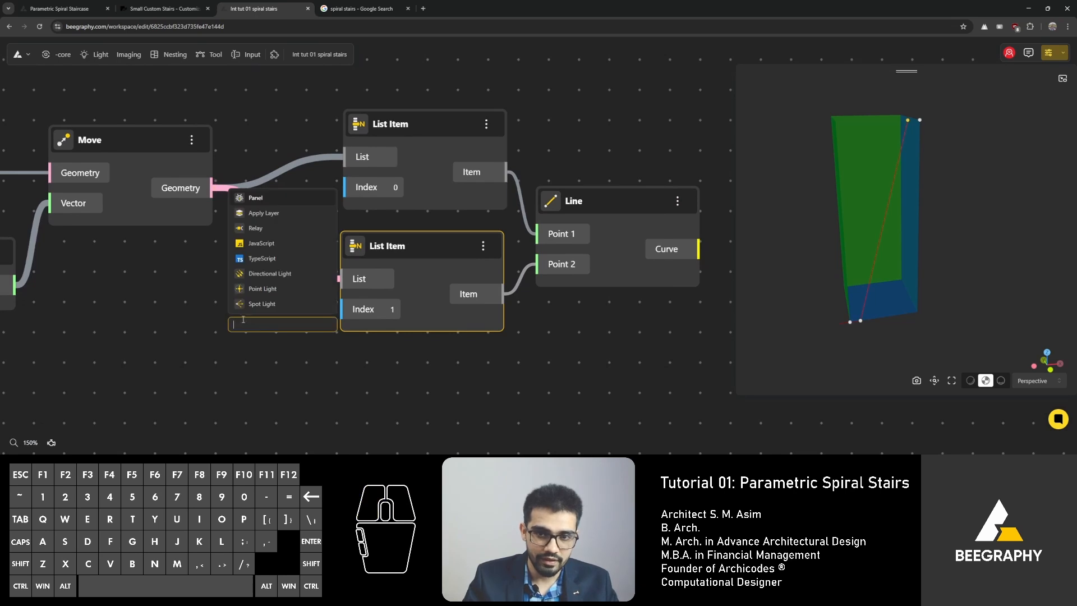
click(272, 199)
click(245, 402)
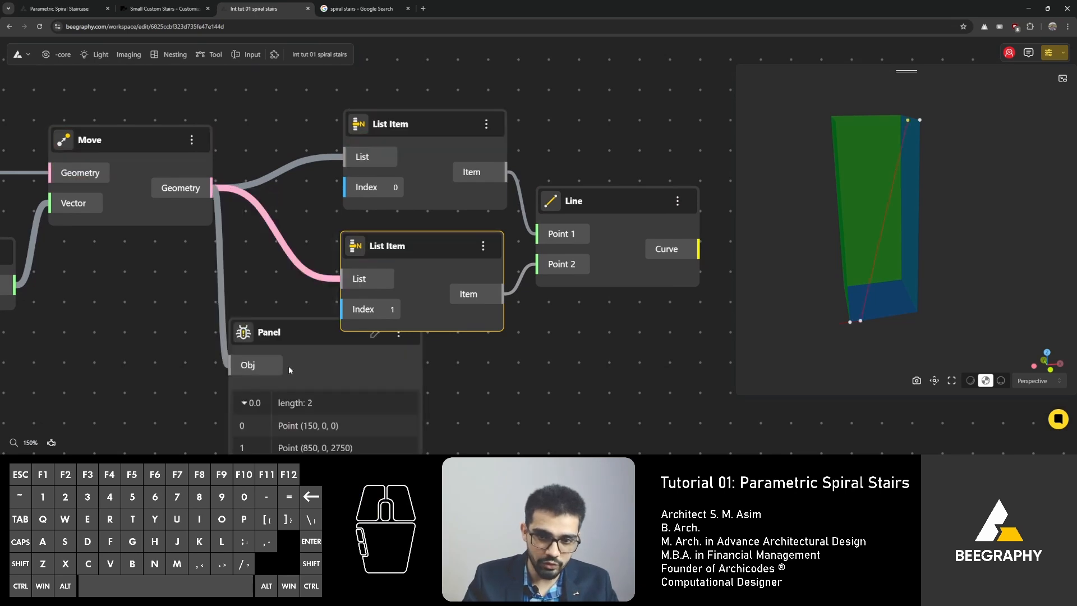
mouse_move(315, 426)
right_down()
mouse_move(392, 291)
mouse_move(352, 370)
mouse_move(298, 436)
right_up()
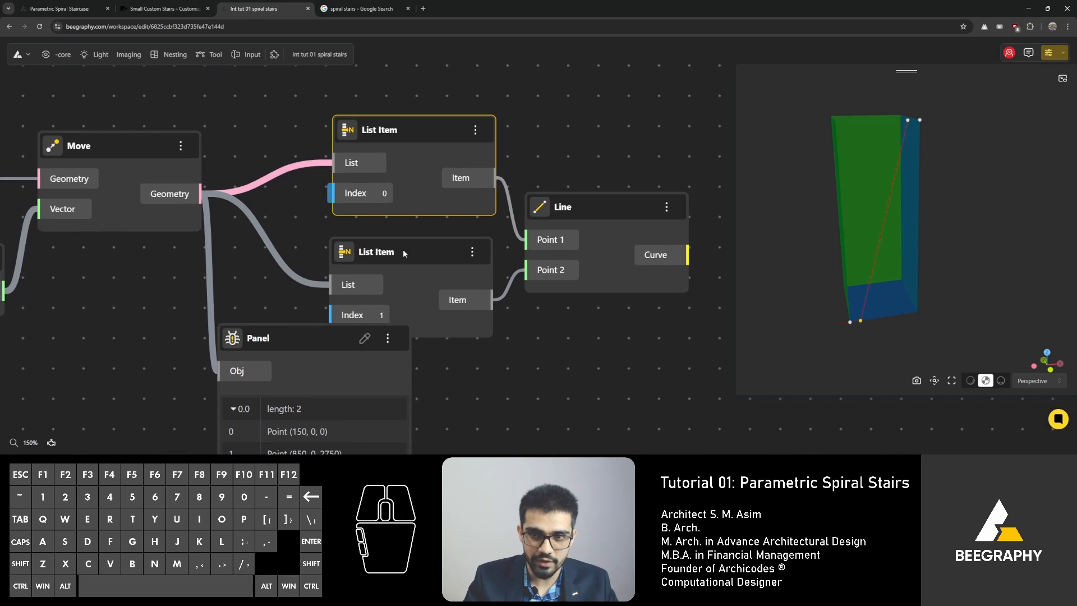
click(406, 264)
right_drag(406, 264, 417, 207)
click(296, 281)
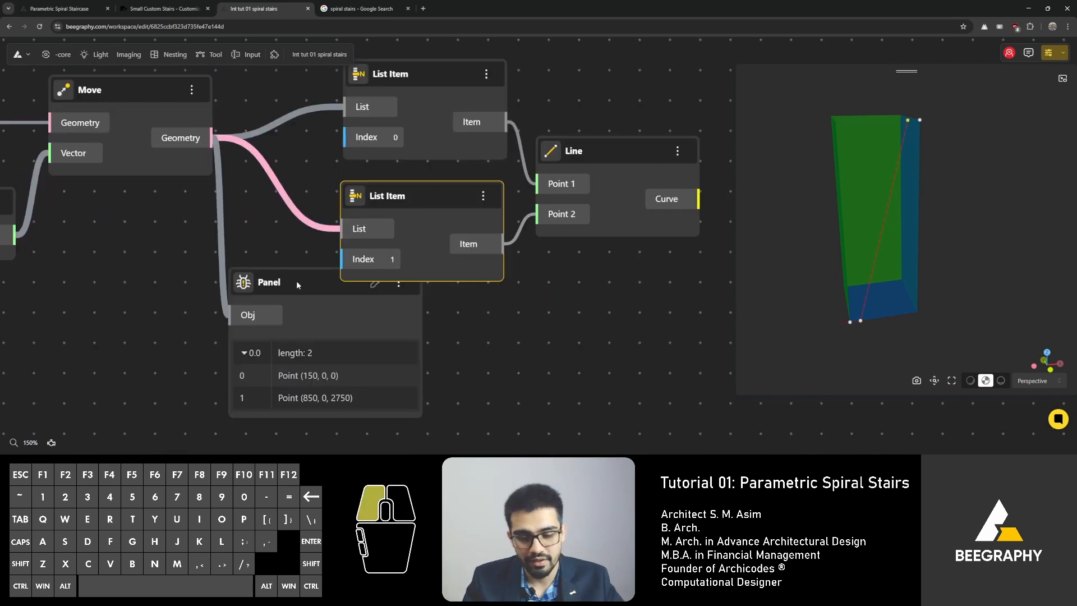
key(Delete)
right_drag(296, 280, 233, 316)
click(571, 170)
scroll(275, 206, down, 3)
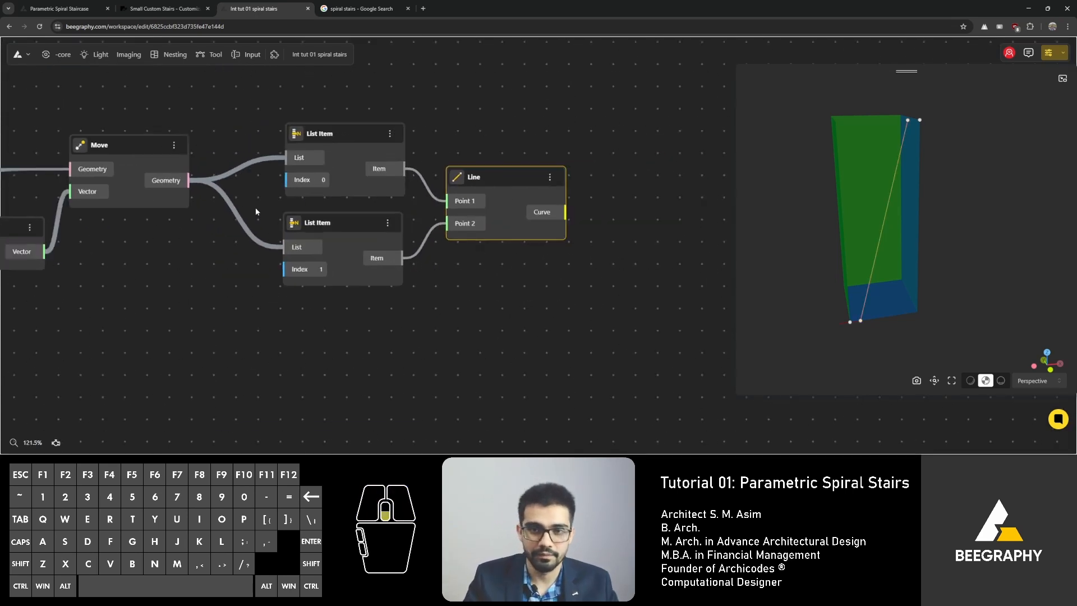
Step: Rearrange the List Item and Line nodes neatly after the Move node
right_drag(224, 216, 428, 228)
right_drag(341, 278, 427, 311)
drag(291, 266, 296, 243)
drag(178, 310, 196, 306)
right_drag(99, 249, 251, 285)
drag(195, 289, 204, 280)
scroll(368, 222, down, 2)
right_drag(406, 272, 360, 275)
drag(303, 323, 302, 318)
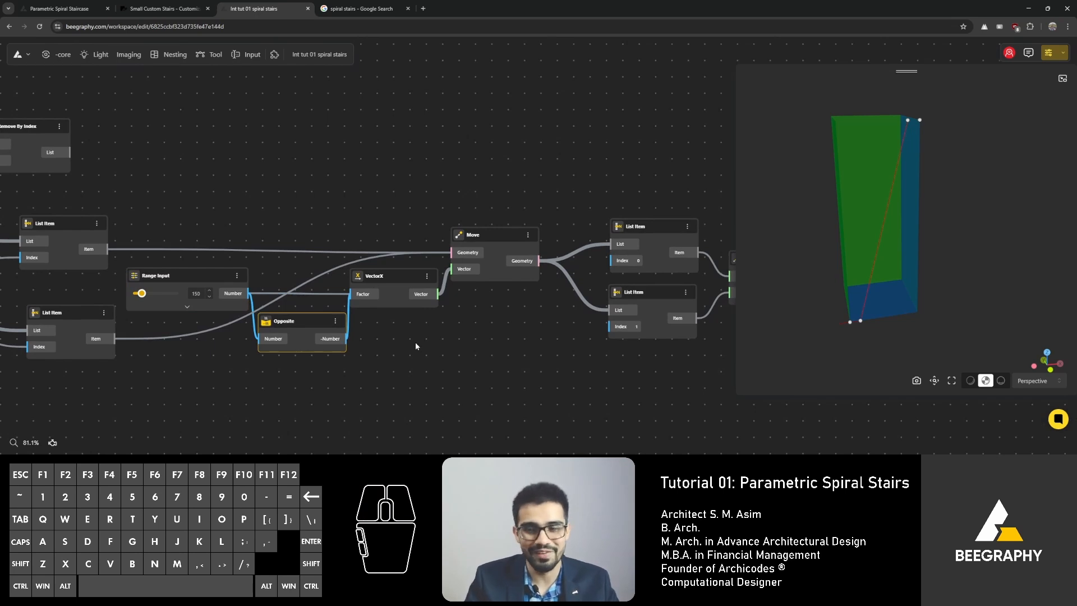
Step: Reposition the Range Input, Opposite and VectorX nodes in line in front of the Move node
scroll(414, 341, down, 3)
right_drag(458, 298, 306, 289)
scroll(543, 274, up, 3)
click(542, 274)
click(532, 204)
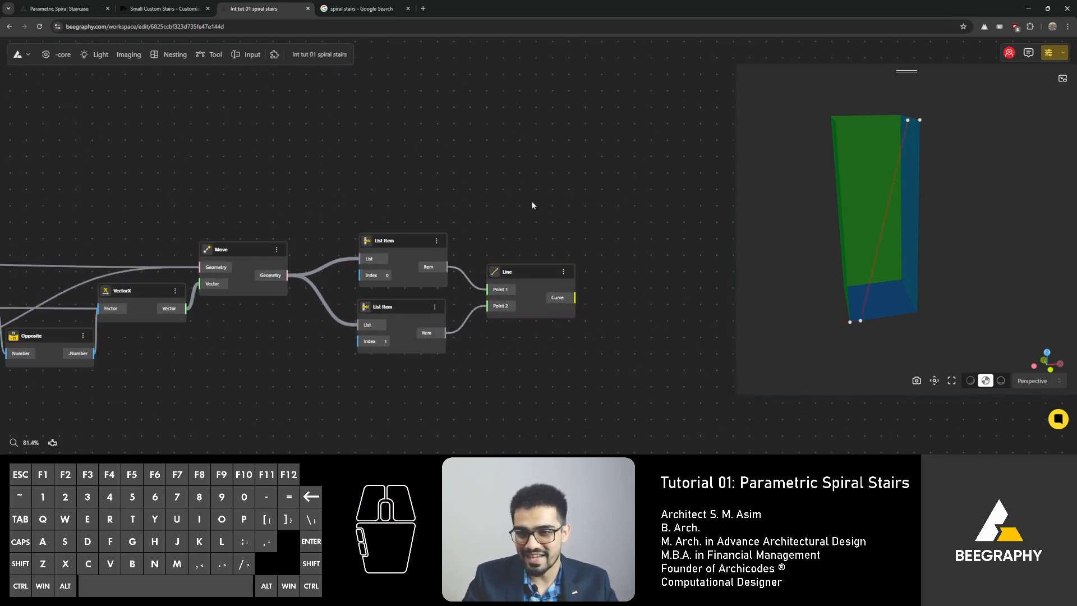
scroll(386, 251, up, 2)
right_drag(242, 191, 495, 168)
drag(231, 331, 230, 328)
drag(438, 238, 470, 254)
drag(327, 282, 352, 285)
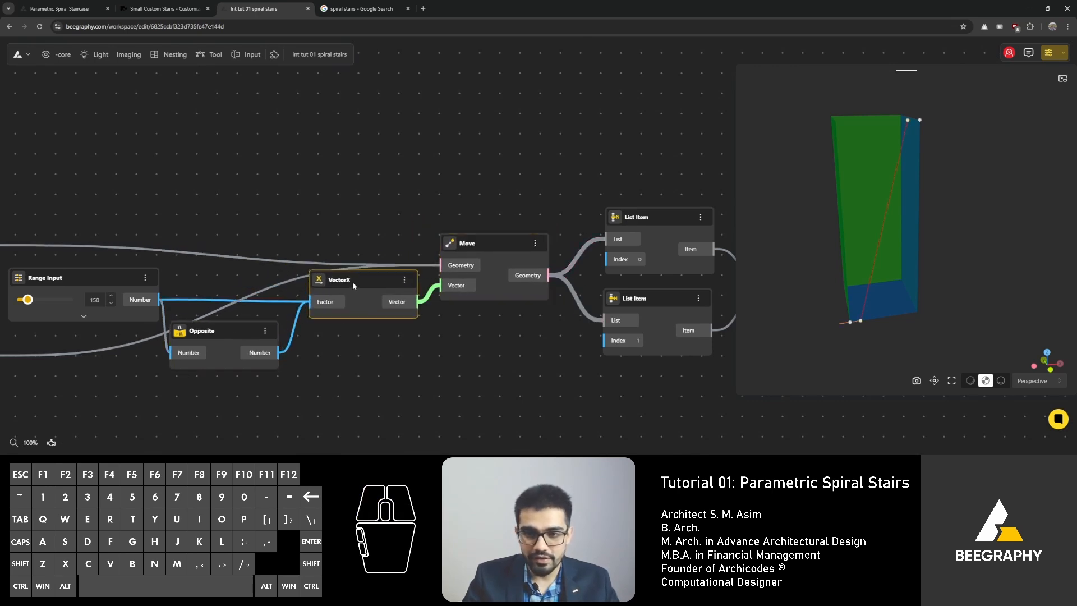
drag(230, 329, 246, 320)
click(247, 231)
right_drag(247, 231, 384, 244)
drag(223, 288, 221, 296)
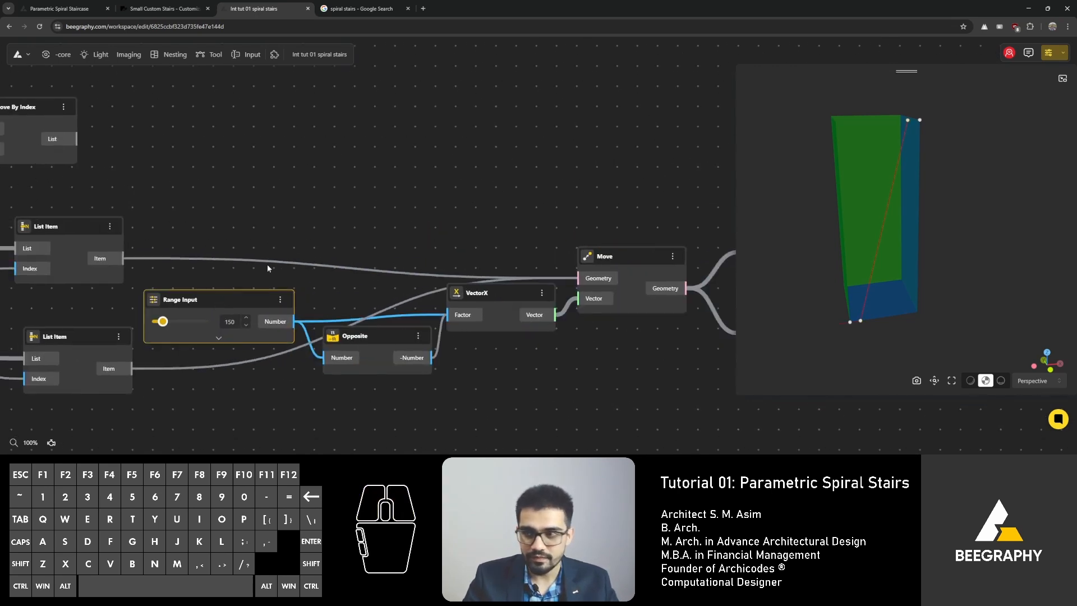
Step: Add a Pipe node next to the Line node
scroll(488, 236, down, 1)
right_drag(491, 234, 286, 225)
right_drag(543, 193, 283, 196)
double_click(632, 258)
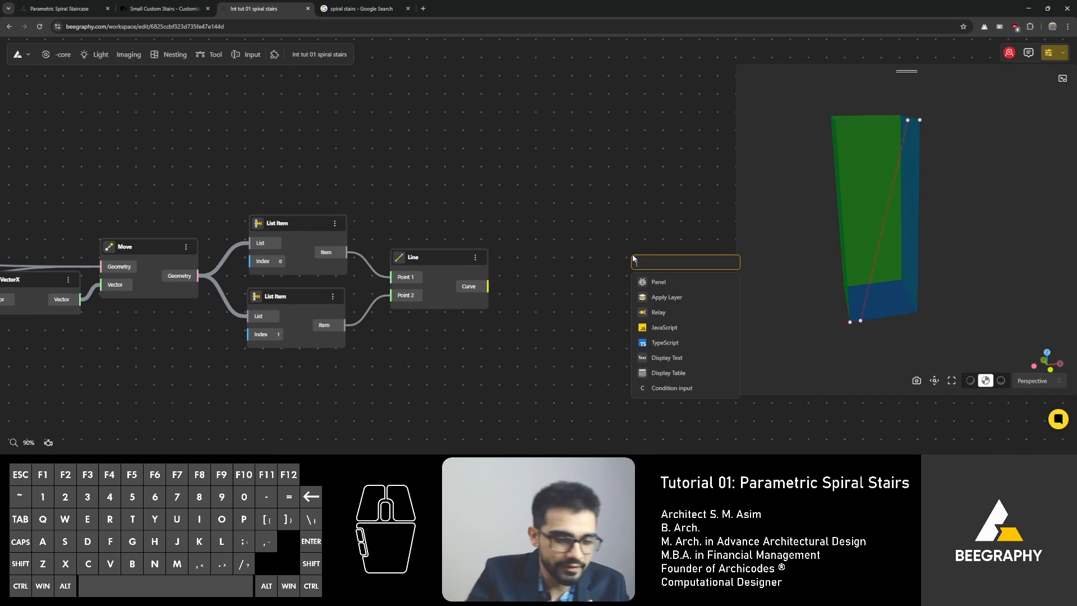
text(pipe)
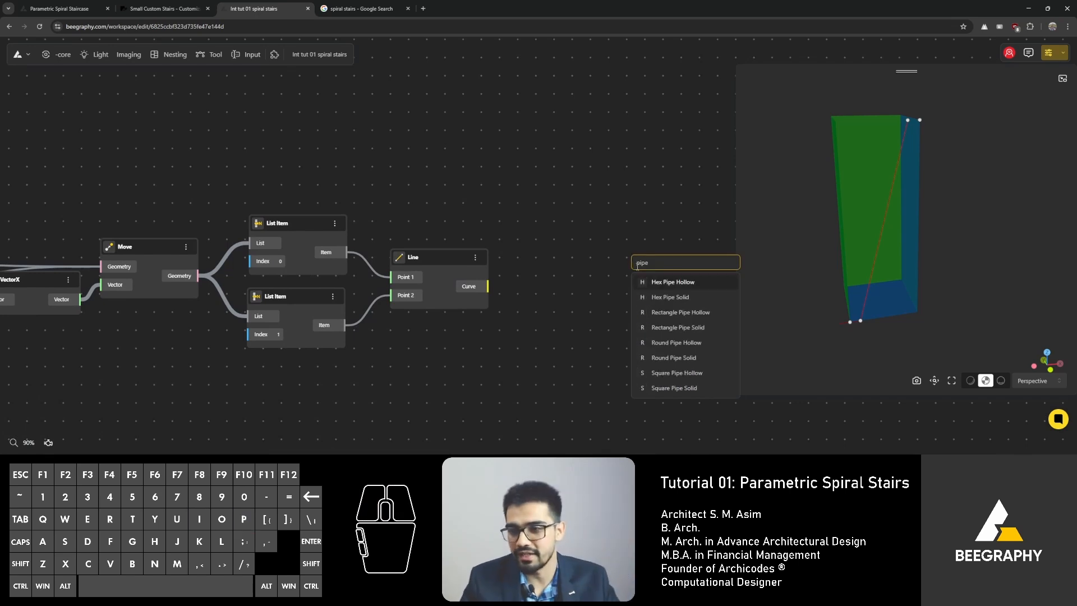
scroll(673, 331, down, 3)
click(666, 315)
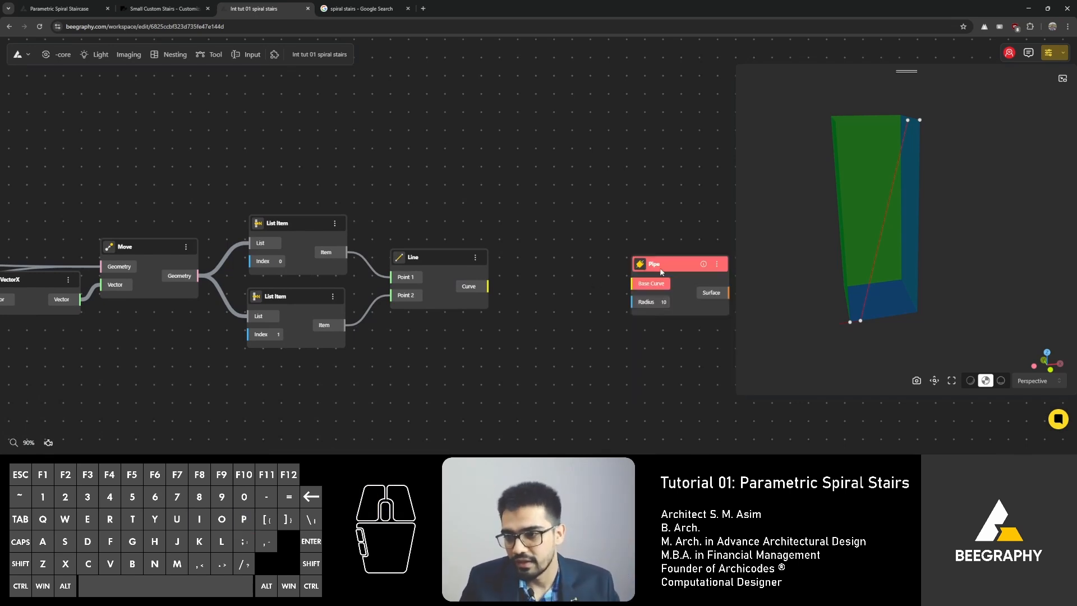
Step: Connect the Line's Curve output into the Pipe's Base Curve
drag(660, 272, 547, 306)
scroll(480, 273, up, 4)
drag(608, 268, 635, 236)
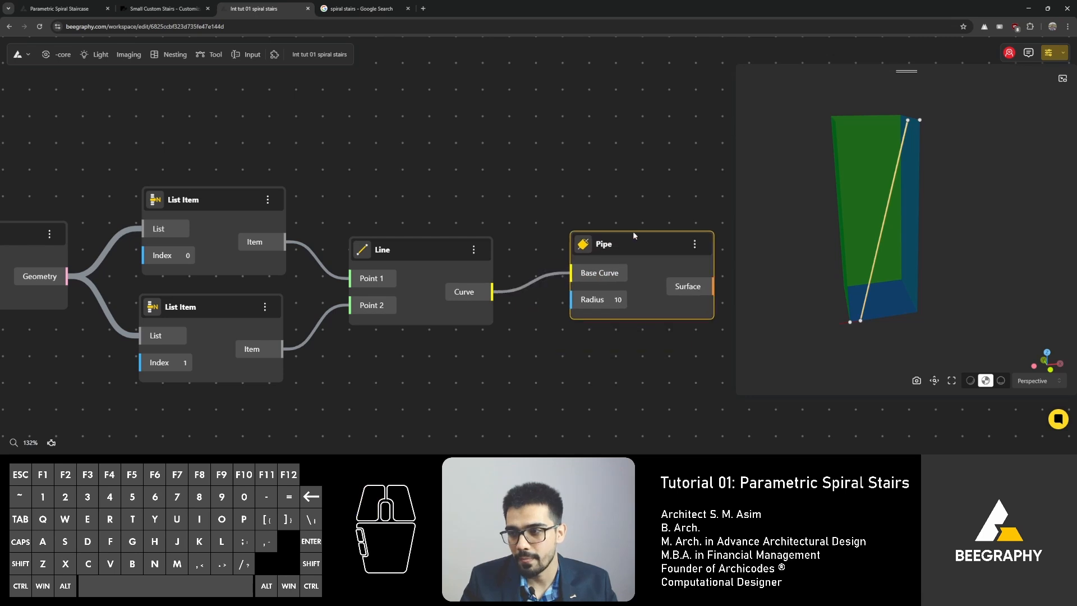
middle_drag(634, 235, 553, 211)
scroll(519, 234, up, 2)
drag(560, 228, 604, 275)
Step: Add a Range Input slider with a value of 50
double_click(451, 344)
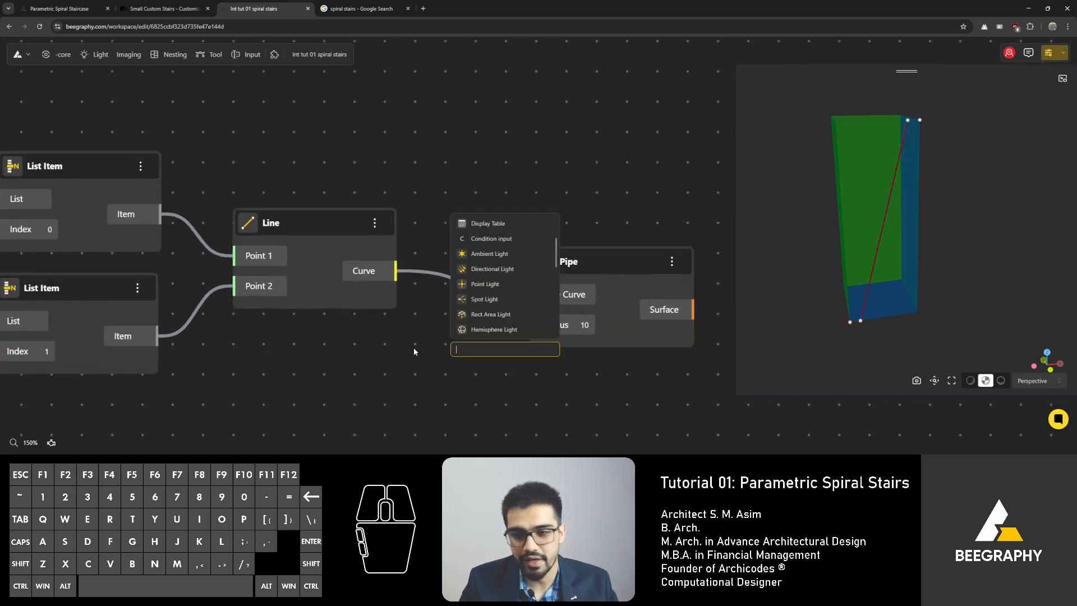
text(1)
key(BackSpace)
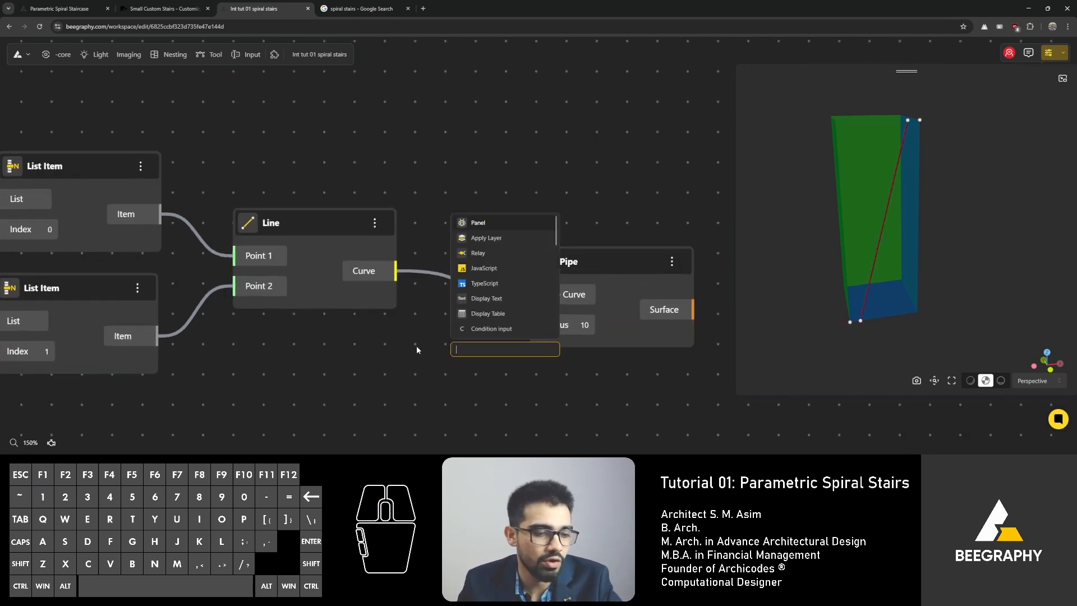
text(50)
click(489, 387)
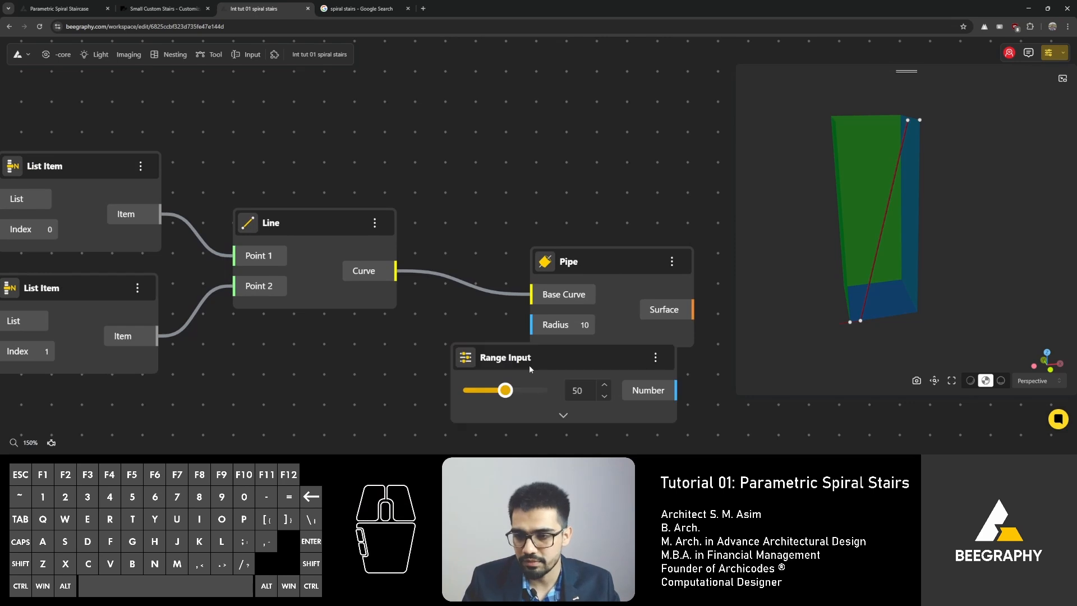
Step: Connect the 50 Range Input into the Pipe's Radius
drag(529, 367, 253, 354)
drag(400, 376, 553, 330)
click(315, 302)
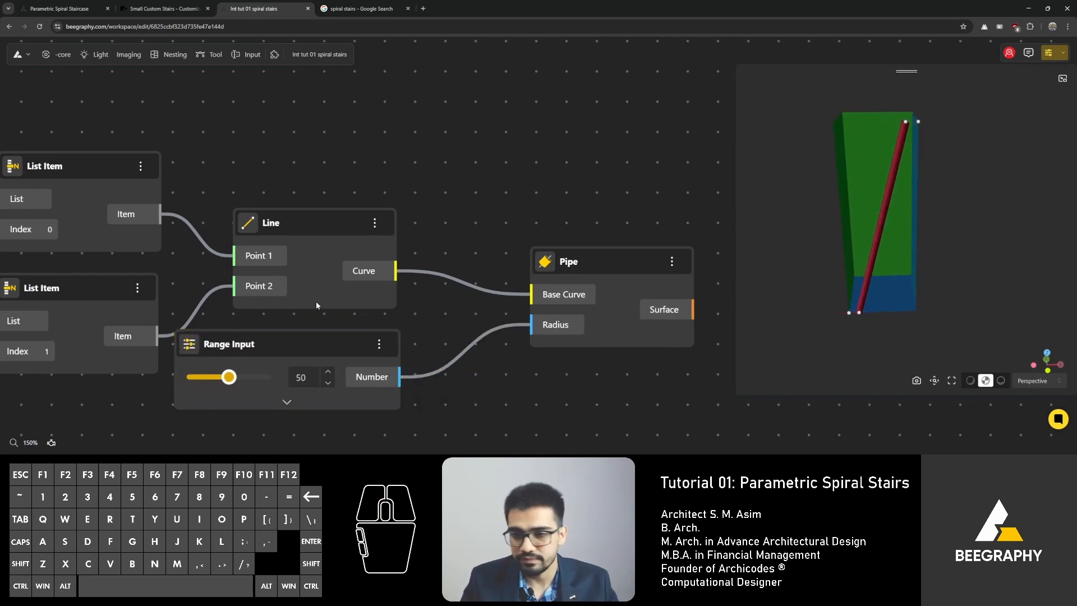
scroll(493, 260, down, 3)
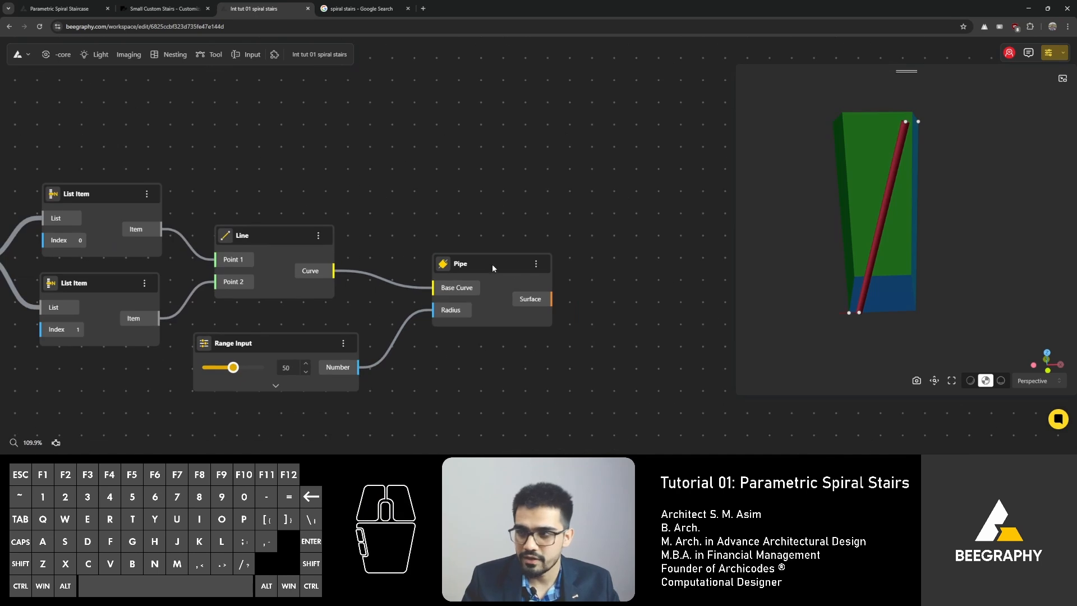
click(492, 264)
Step: Rearrange the List Item, Range Input and Opposite nodes to tidy the middle of the graph
scroll(494, 231, down, 3)
right_drag(342, 205, 481, 252)
right_drag(262, 216, 508, 204)
right_drag(214, 208, 495, 201)
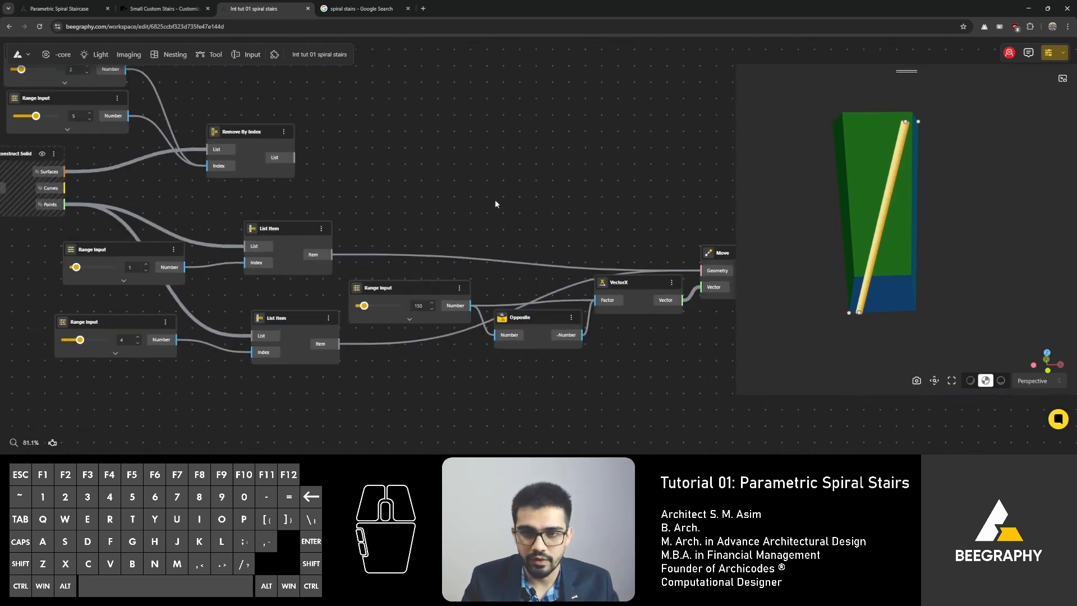
right_drag(235, 133, 344, 186)
scroll(274, 225, down, 4)
right_drag(274, 224, 477, 263)
right_drag(238, 235, 322, 247)
click(291, 213)
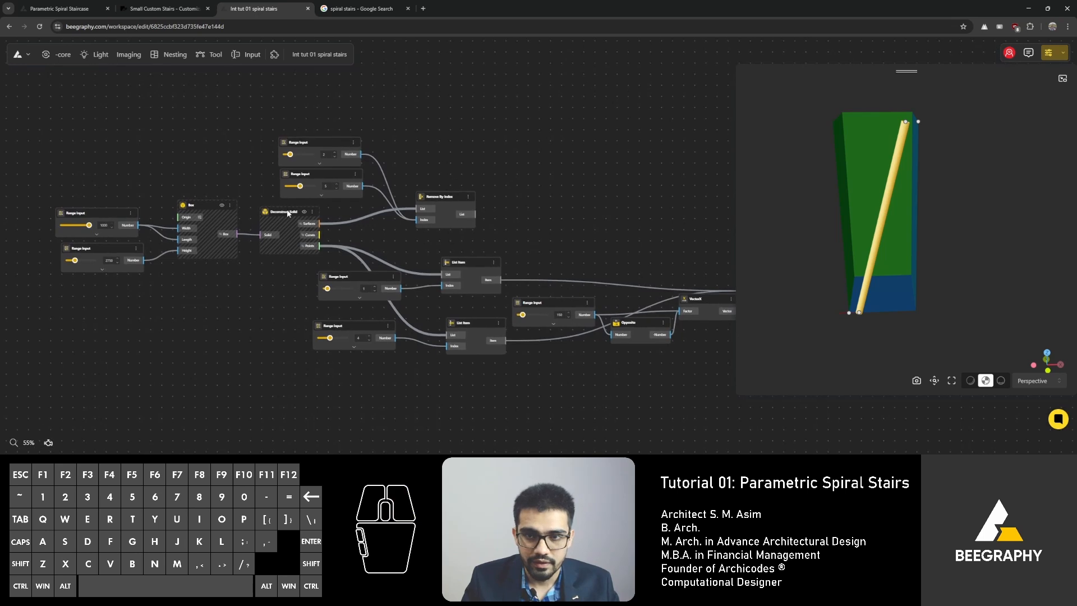
drag(356, 325, 378, 348)
drag(465, 323, 470, 340)
drag(369, 279, 394, 272)
right_drag(525, 261, 333, 234)
drag(274, 218, 144, 272)
drag(260, 241, 264, 269)
drag(343, 279, 354, 298)
right_drag(354, 297, 230, 291)
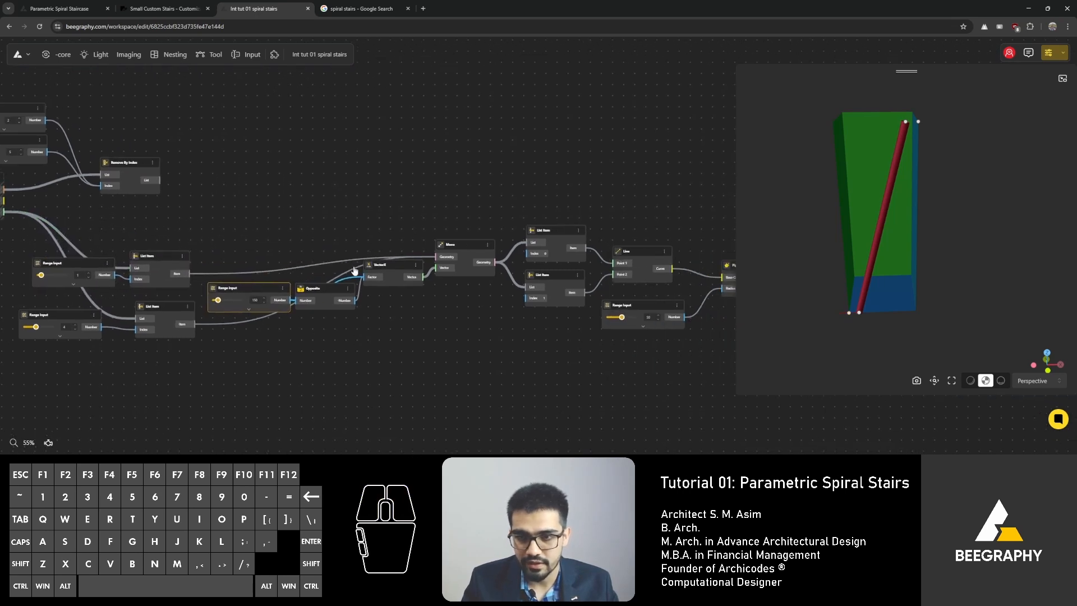
Step: Align the Move, VectorX, List Item, Line and Pipe nodes in a tidy row
drag(305, 284, 326, 293)
drag(389, 272, 415, 282)
right_drag(415, 282, 187, 282)
drag(691, 170, 252, 387)
drag(233, 245, 305, 243)
click(236, 187)
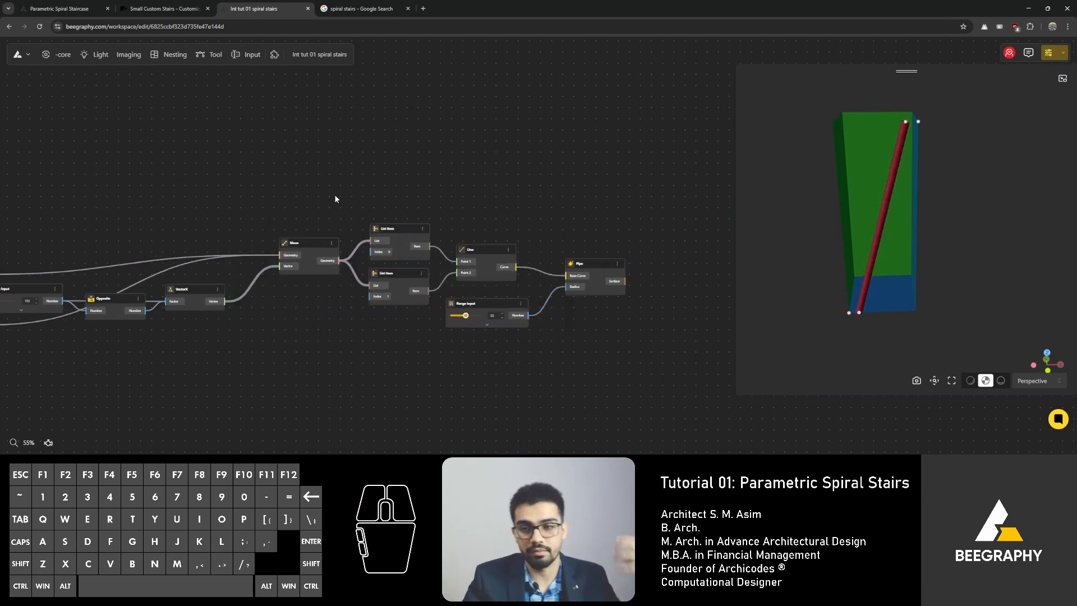
right_drag(302, 242, 342, 248)
drag(341, 248, 332, 252)
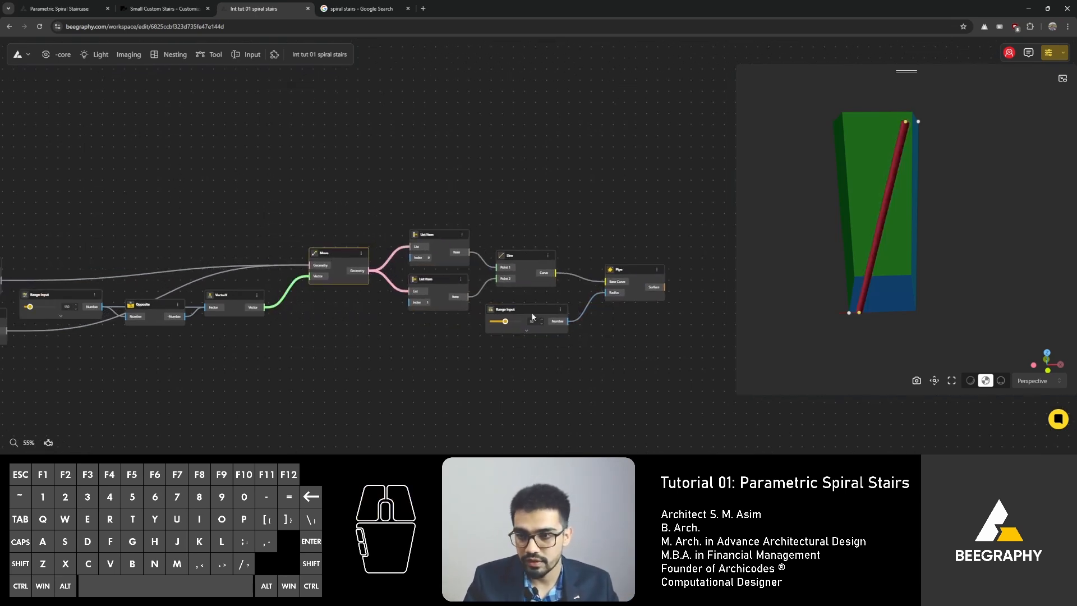
drag(526, 312, 533, 308)
scroll(557, 222, down, 1)
right_drag(136, 205, 457, 208)
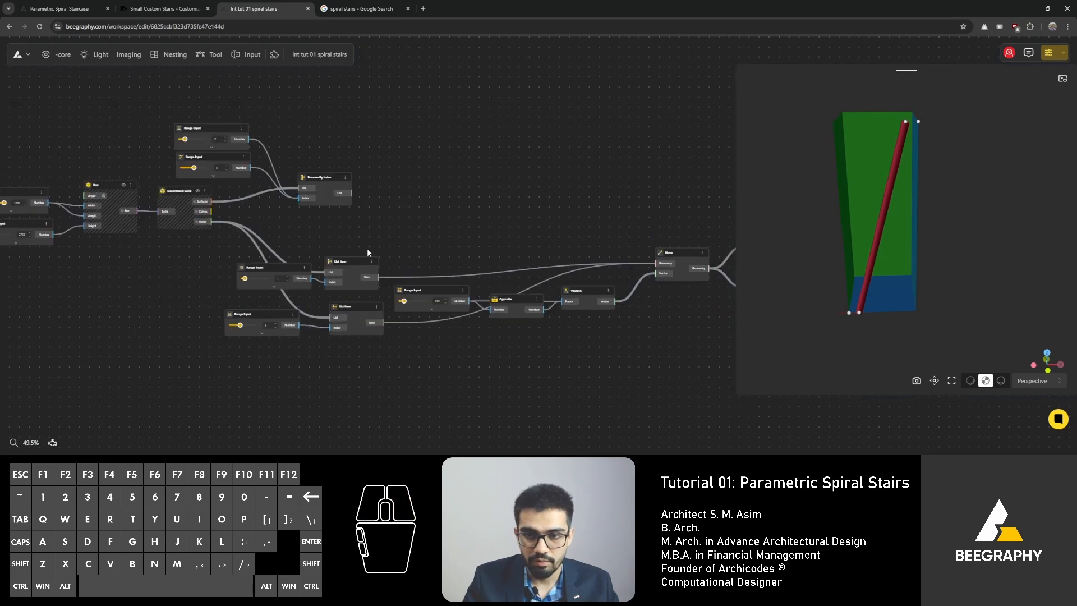
Step: Nudge the Range Input sliders beside the List Item and Remove By Index nodes into tidier positions
drag(273, 312, 283, 316)
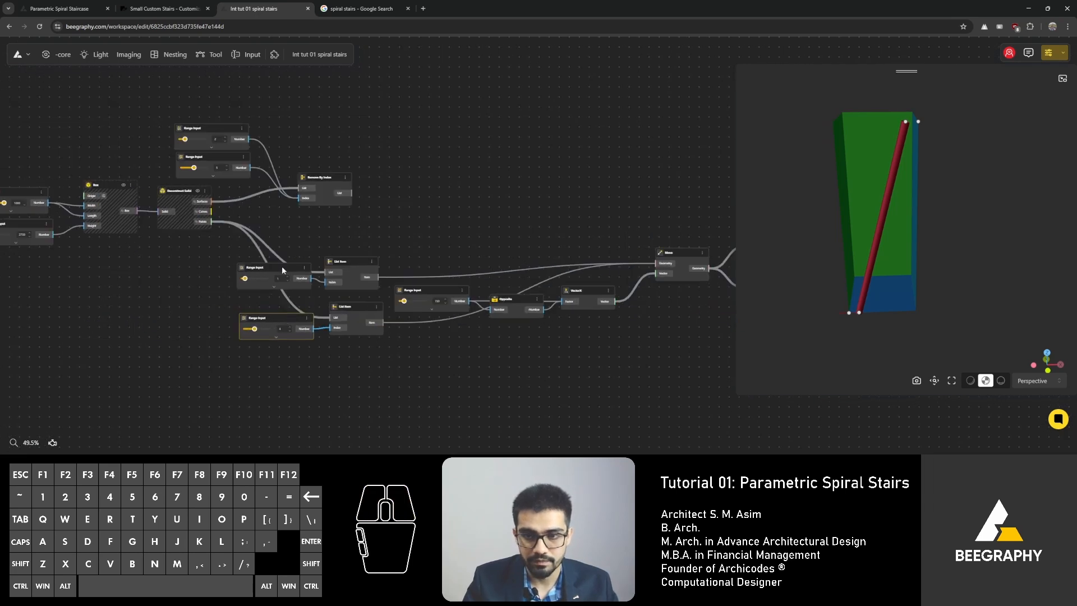
drag(282, 266, 283, 271)
right_drag(499, 239, 314, 218)
scroll(314, 218, down, 3)
right_drag(212, 180, 368, 203)
scroll(234, 205, up, 2)
scroll(234, 206, up, 1)
drag(380, 195, 367, 148)
scroll(230, 129, up, 4)
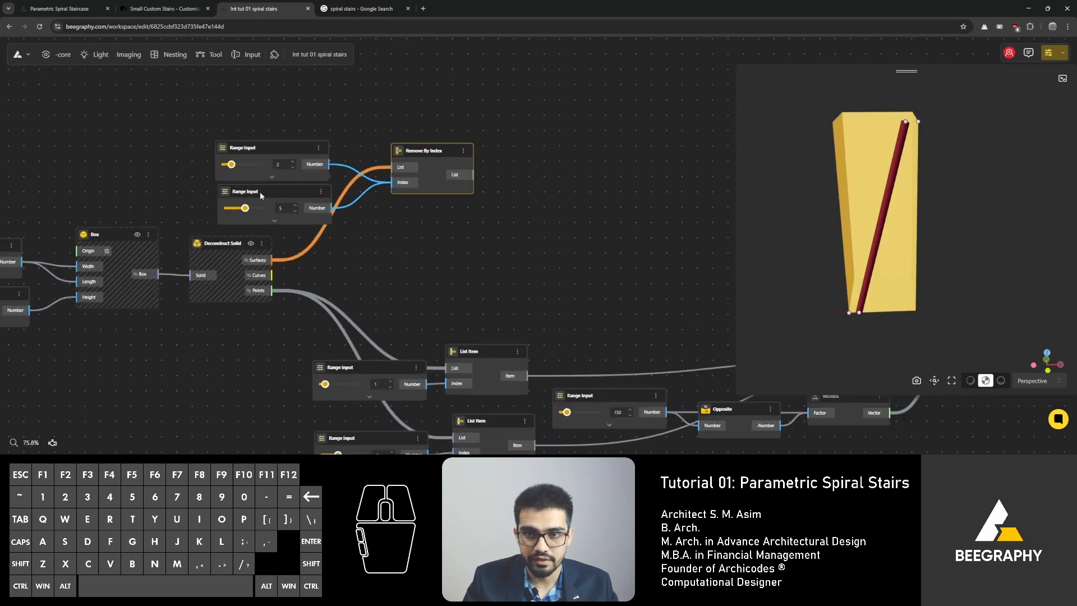
click(258, 193)
drag(272, 143, 274, 144)
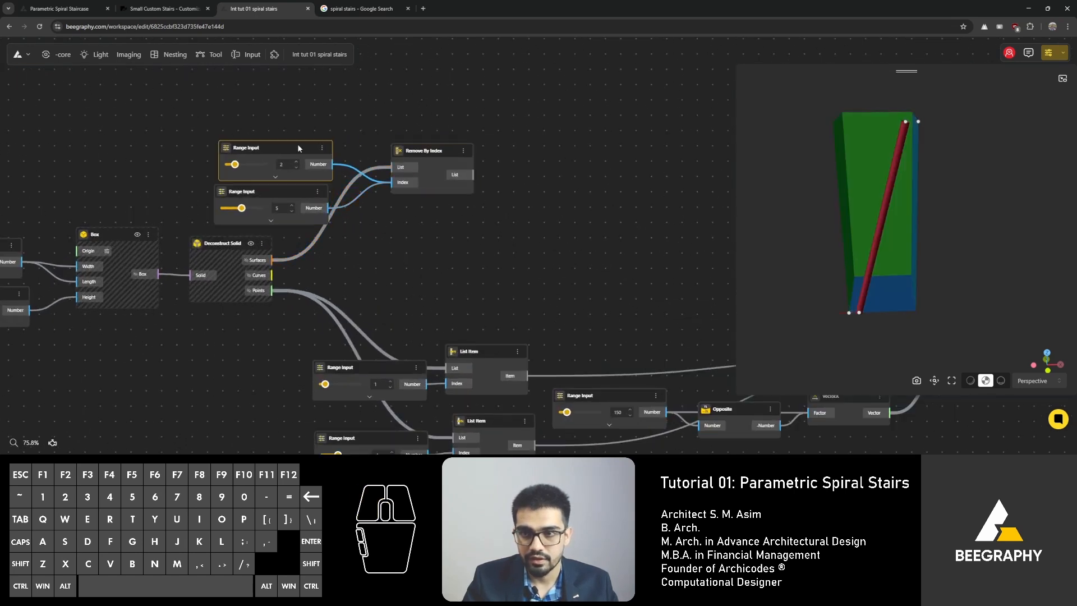
Step: Rename the Remove By Index node as Walls
click(435, 154)
double_click(426, 151)
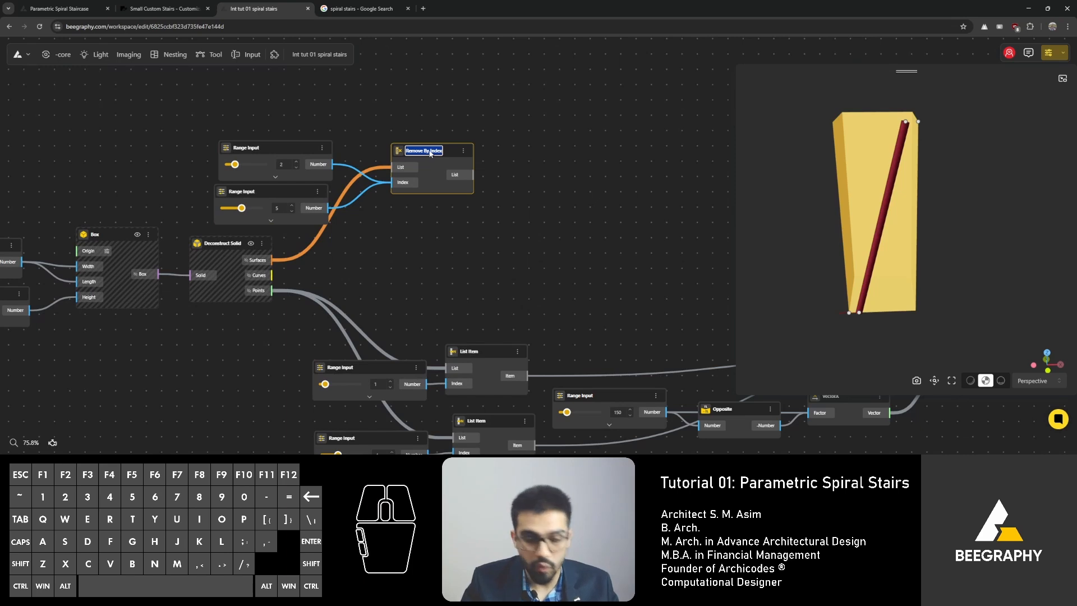
text(Walls)
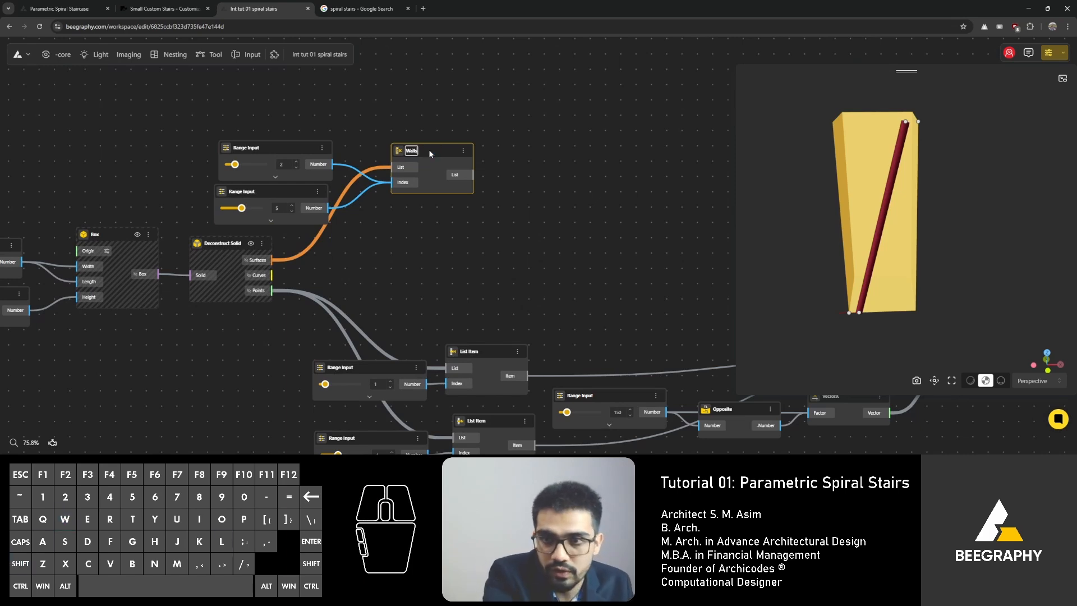
Step: Group the Box, Deconstruct Solid, Walls nodes and their Range Input sliders together
right_drag(137, 148, 217, 118)
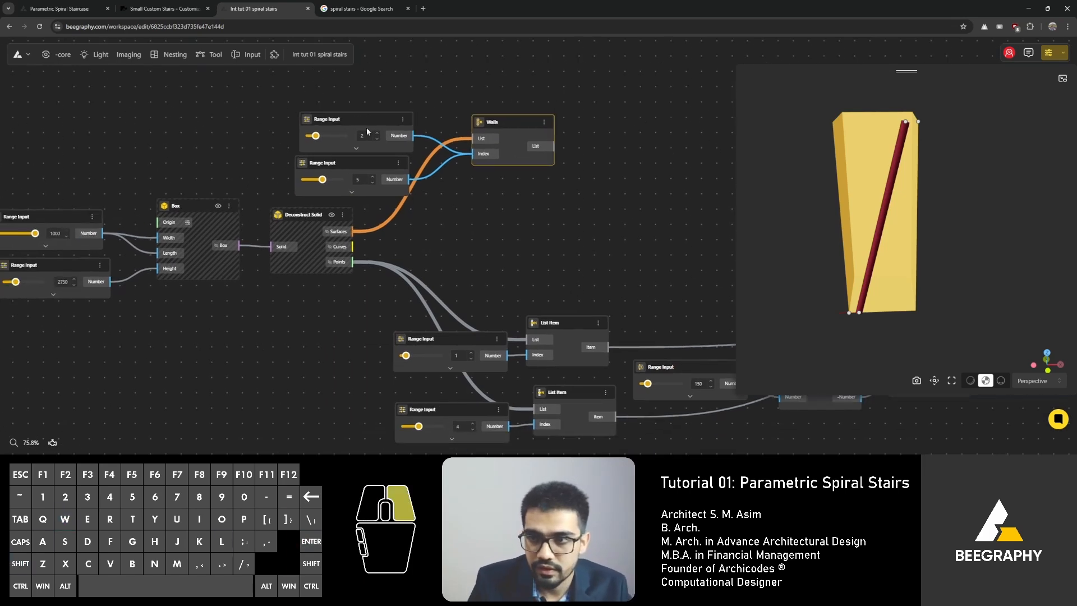
right_drag(370, 127, 362, 160)
scroll(330, 200, down, 4)
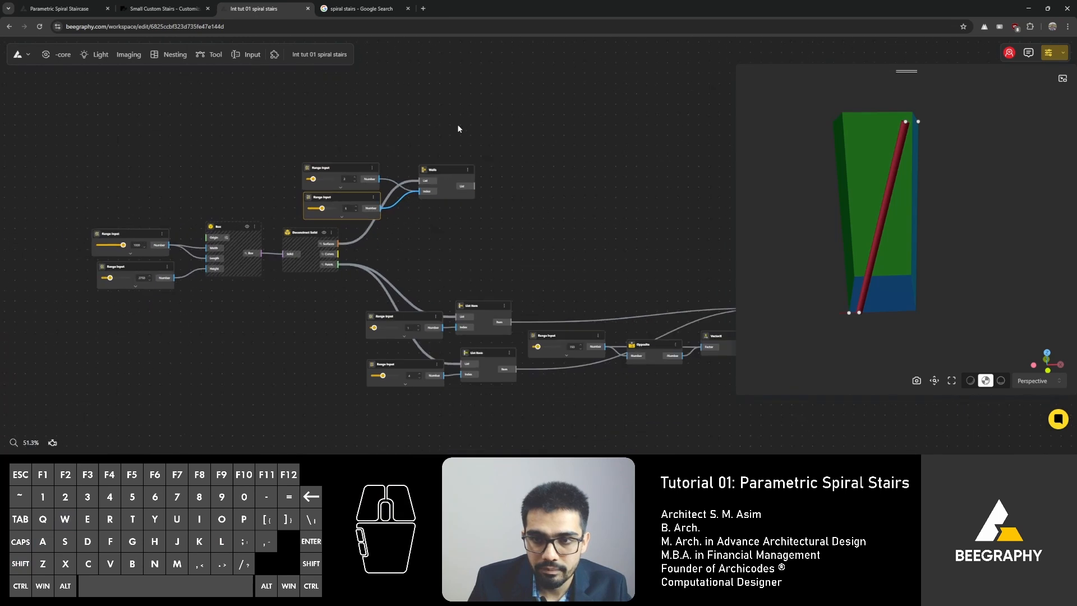
drag(466, 103, 51, 318)
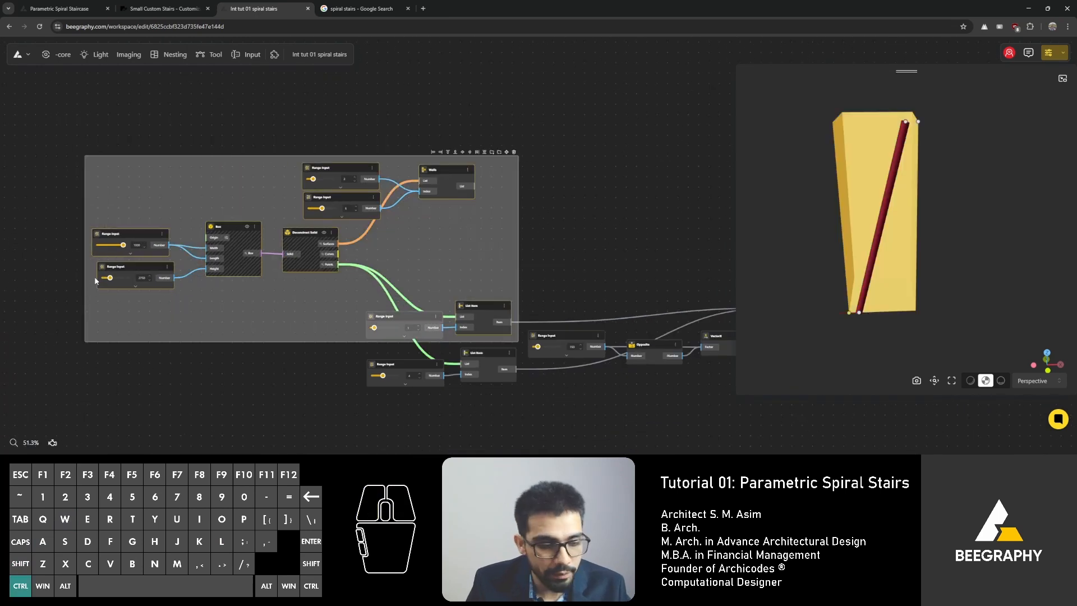
key(ctrl+g)
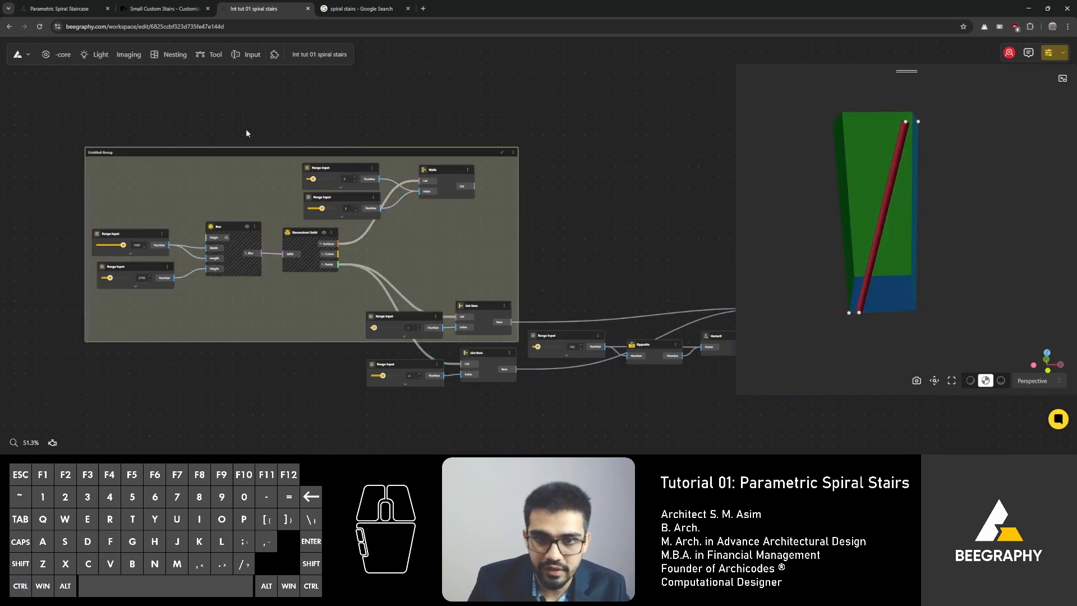
Step: Rename the new group as Walls
scroll(99, 154, up, 9)
click(100, 155)
double_click(100, 155)
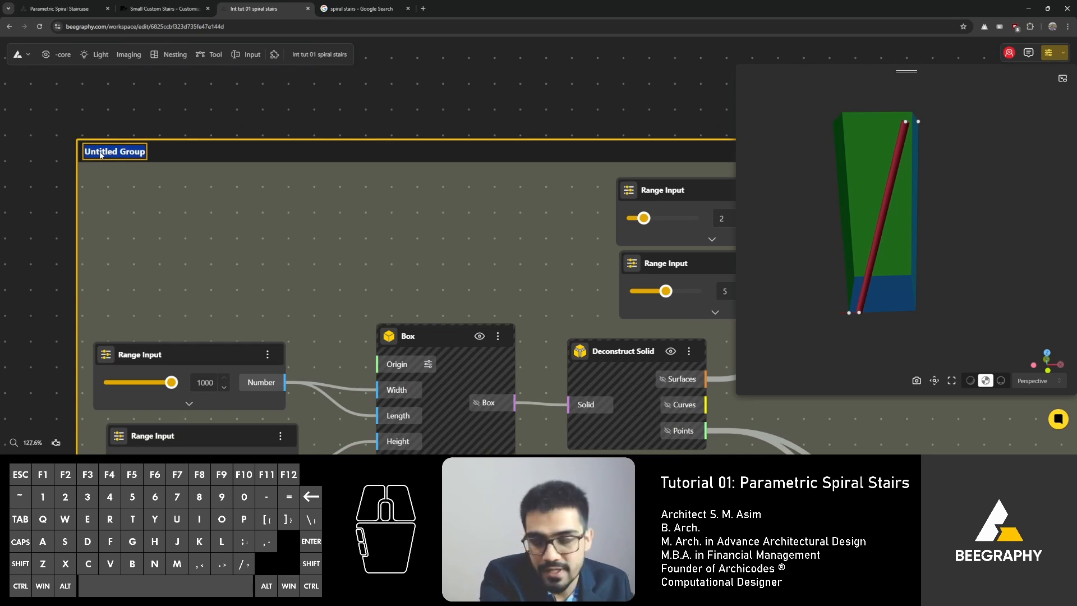
text(Walls)
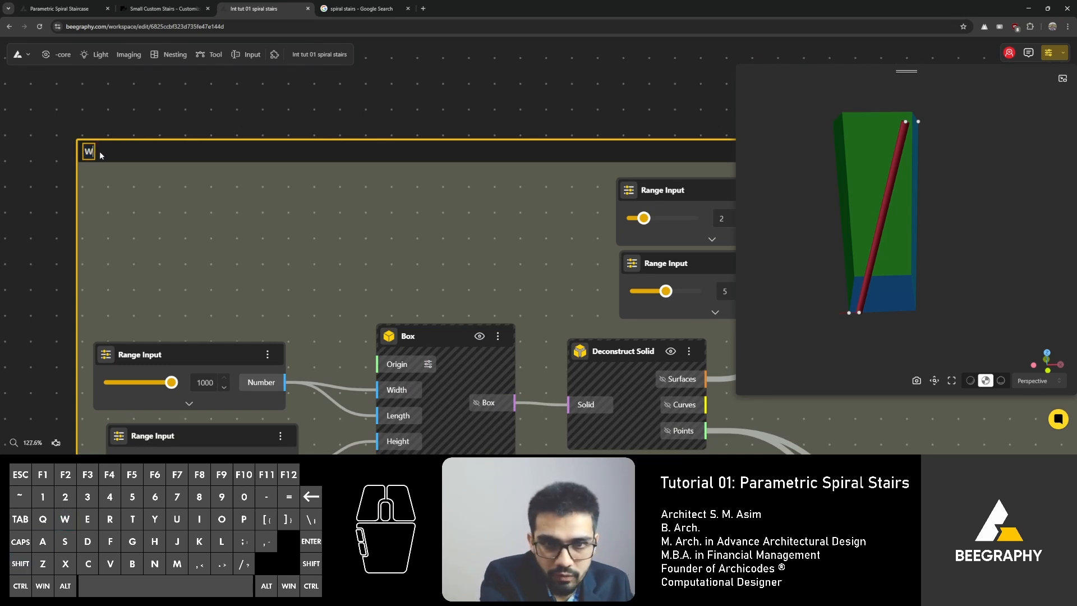
click(183, 116)
Step: Remove the first List Item node from the Walls group and move it outside the group
scroll(174, 73, down, 8)
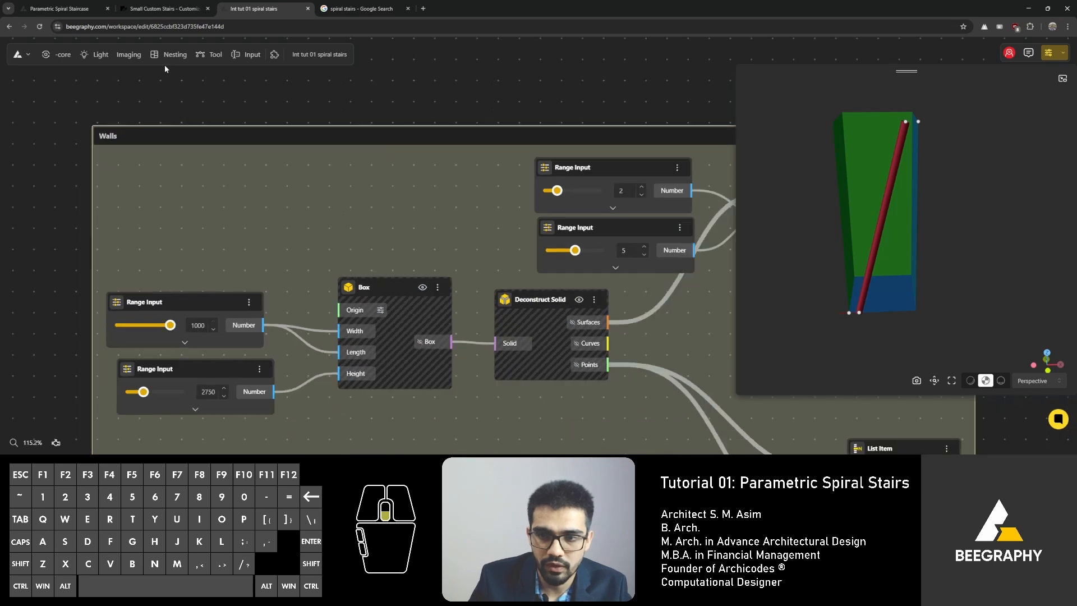
scroll(381, 117, up, 2)
drag(392, 123, 271, 57)
click(337, 93)
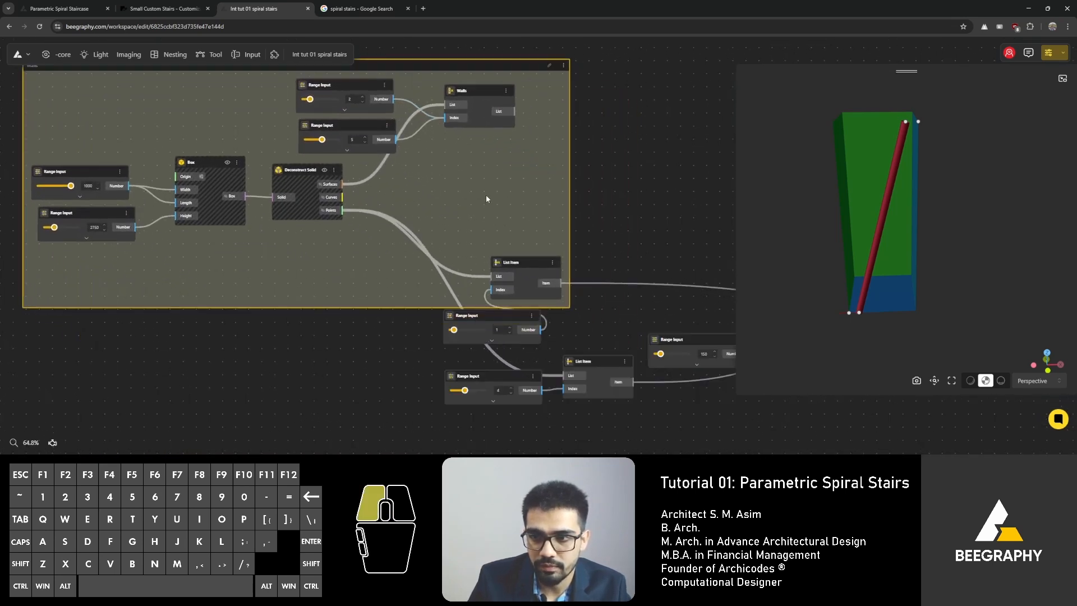
drag(486, 196, 512, 186)
right_drag(500, 197, 392, 192)
drag(417, 260, 405, 228)
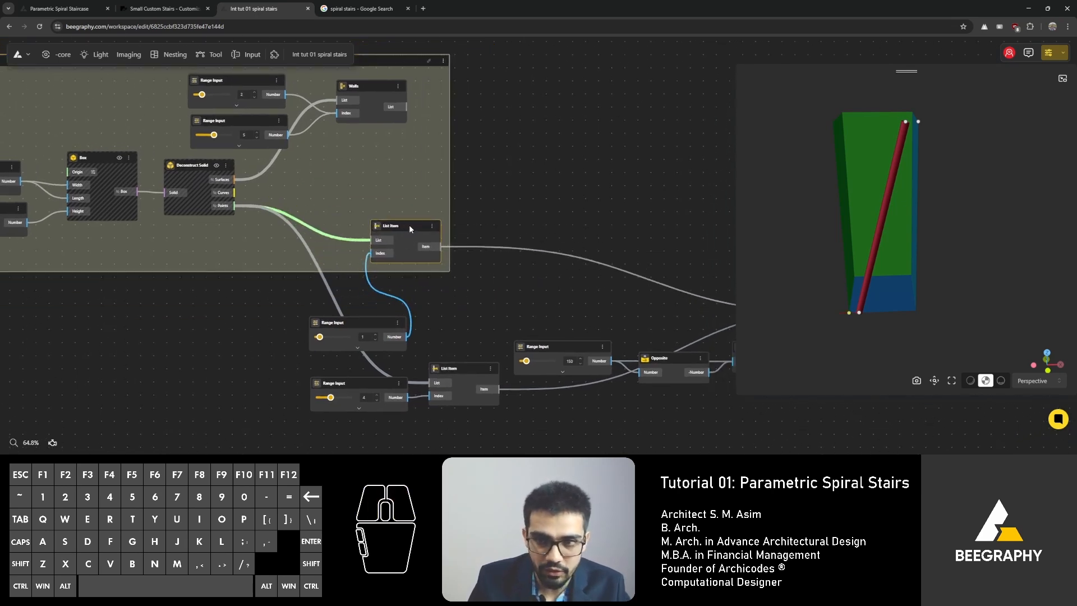
right_click(375, 164)
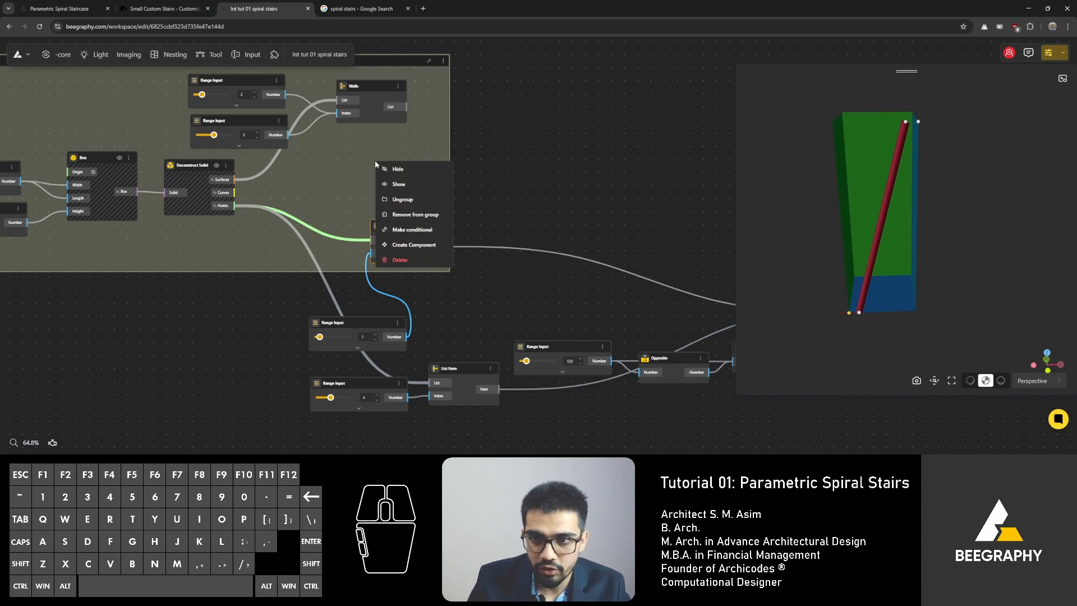
click(411, 214)
drag(410, 225, 511, 291)
Step: Group the List Item, Opposite, VectorX, Move, Line and Pipe nodes with their sliders
scroll(465, 219, down, 3)
middle_drag(465, 218, 389, 258)
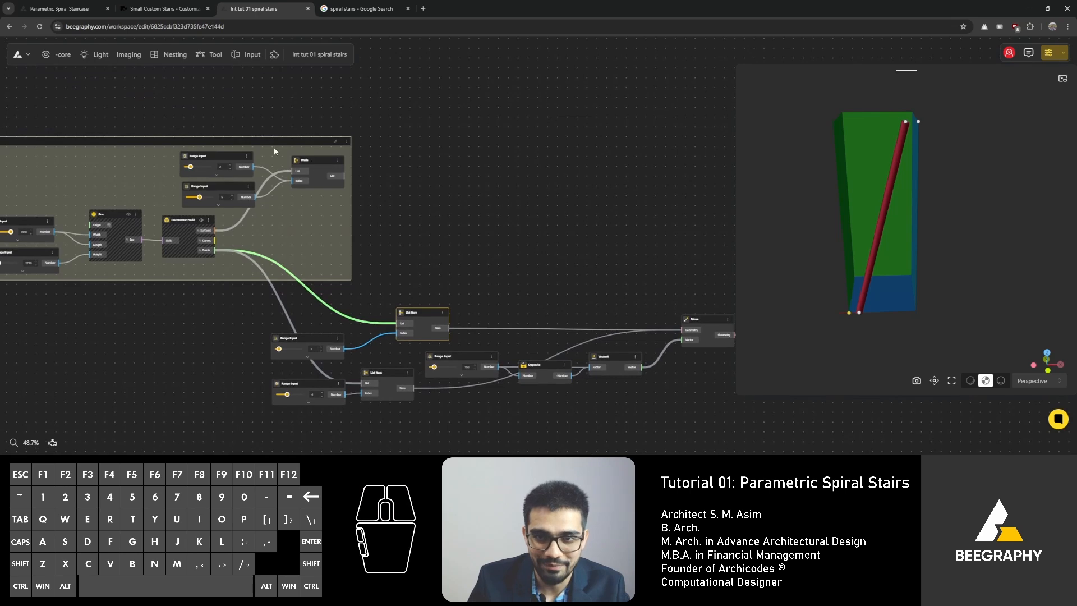
drag(274, 151, 306, 163)
scroll(341, 175, down, 3)
scroll(379, 200, up, 1)
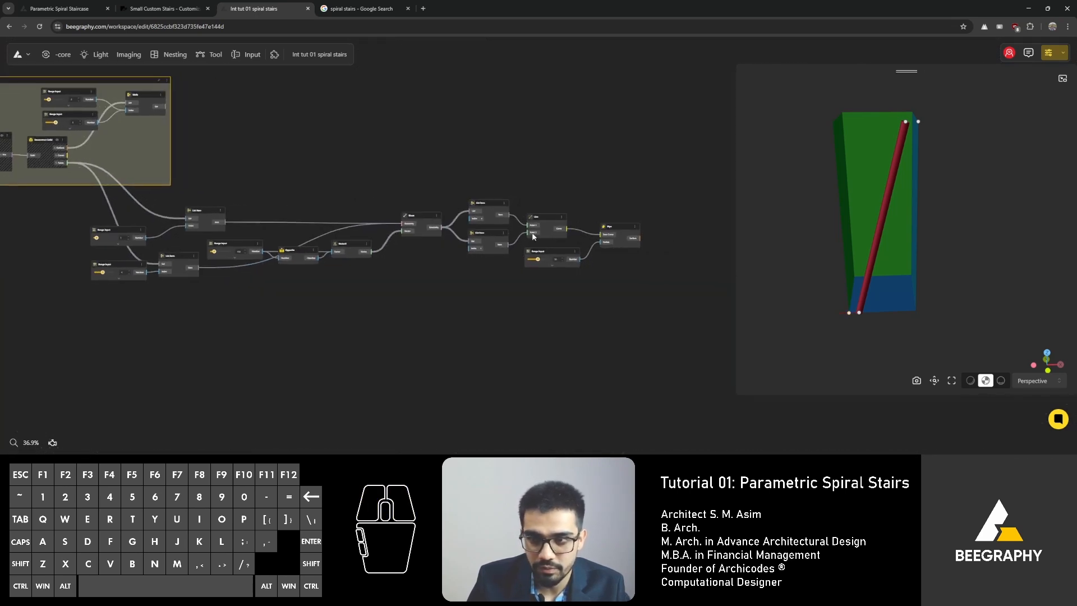
drag(640, 206, 69, 328)
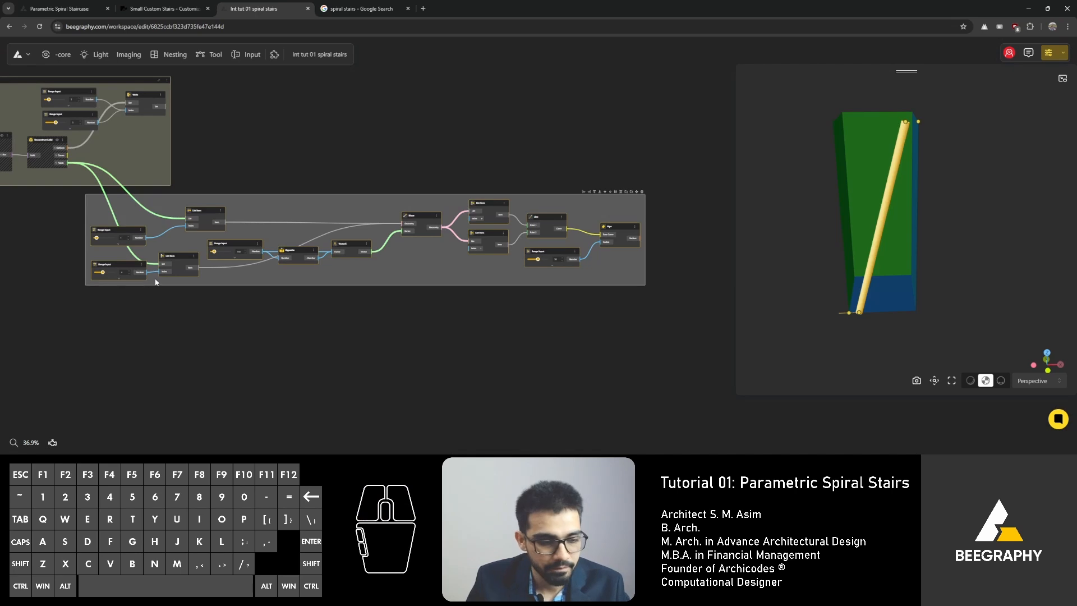
key(ctrl+g)
Step: Rename the second group as Pipe
scroll(96, 187, up, 6)
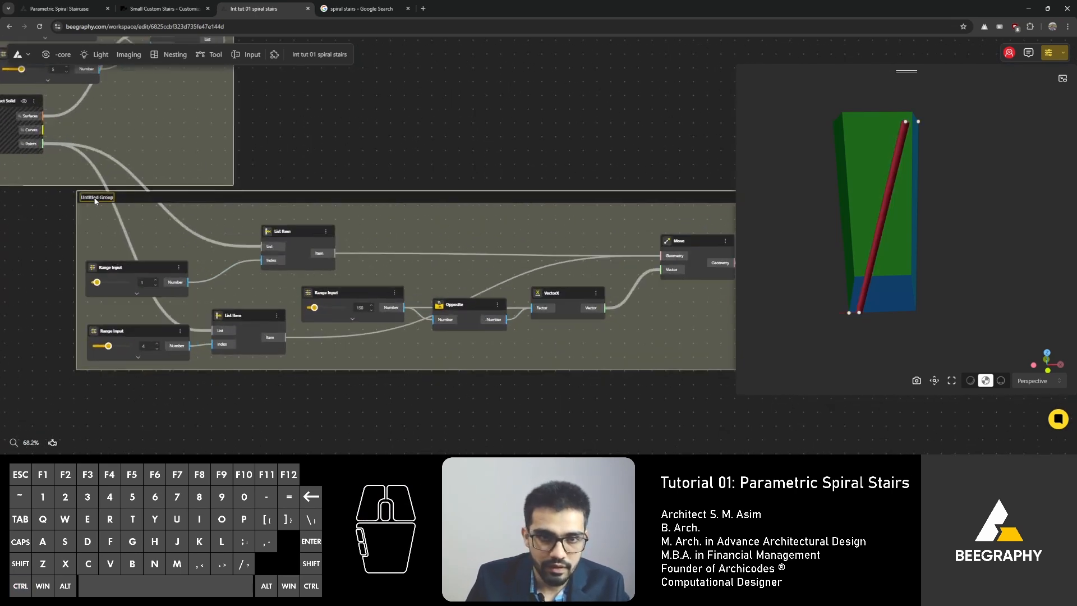
double_click(96, 197)
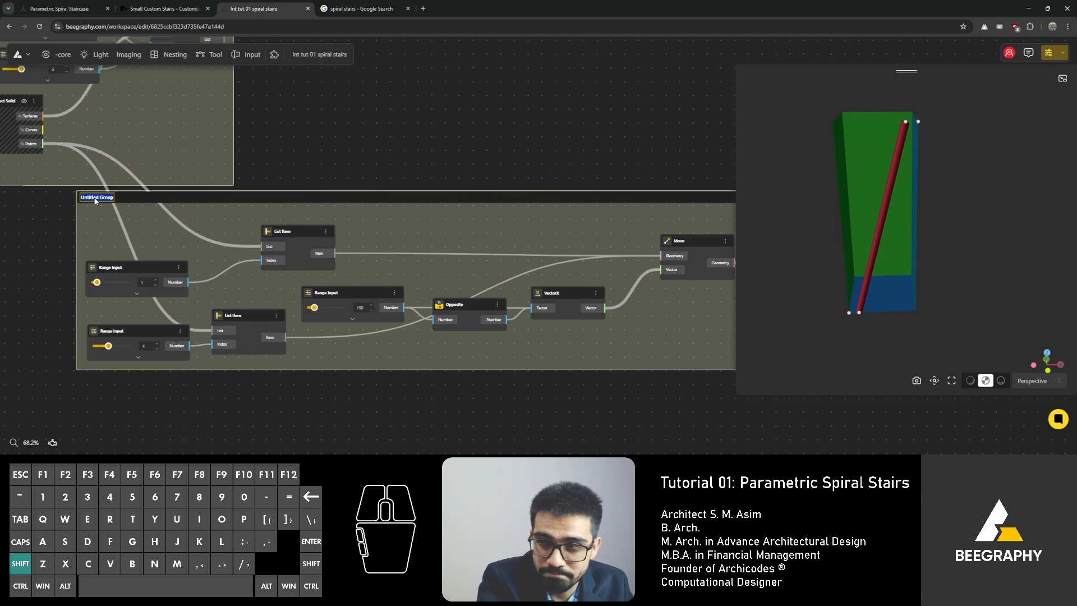
text(Pip)
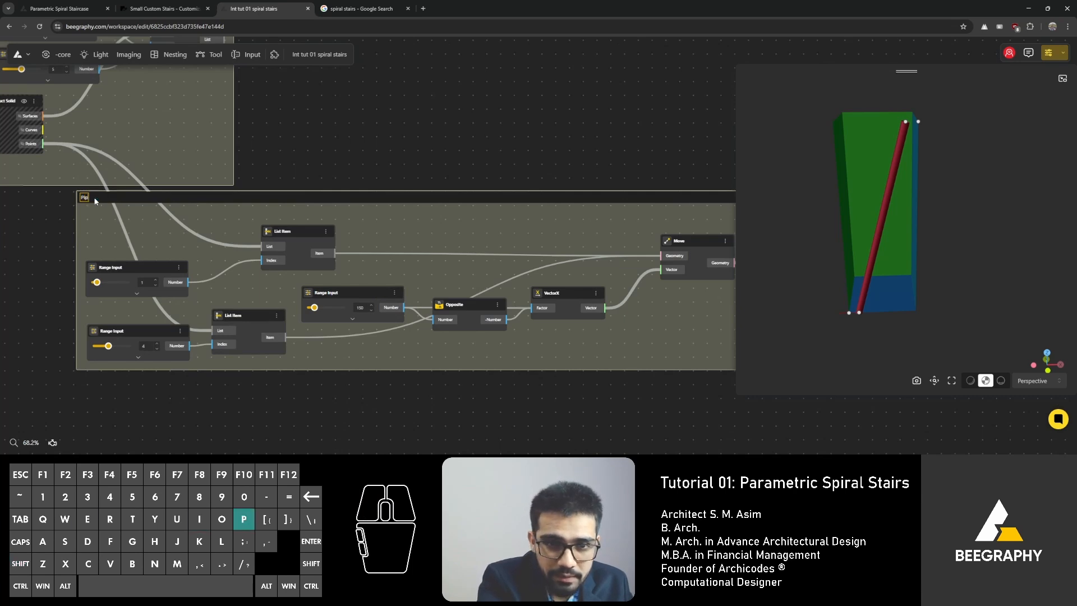
text(e St)
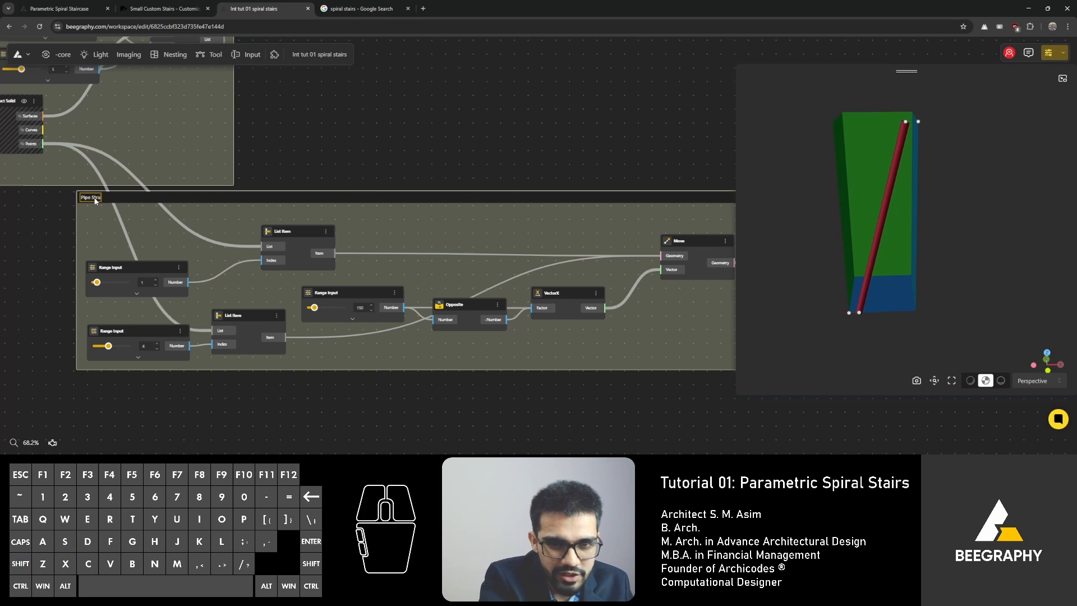
text(ru)
key(BackSpace)
key(BackSpace)
key(BackSpace)
key(BackSpace)
key(BackSpace)
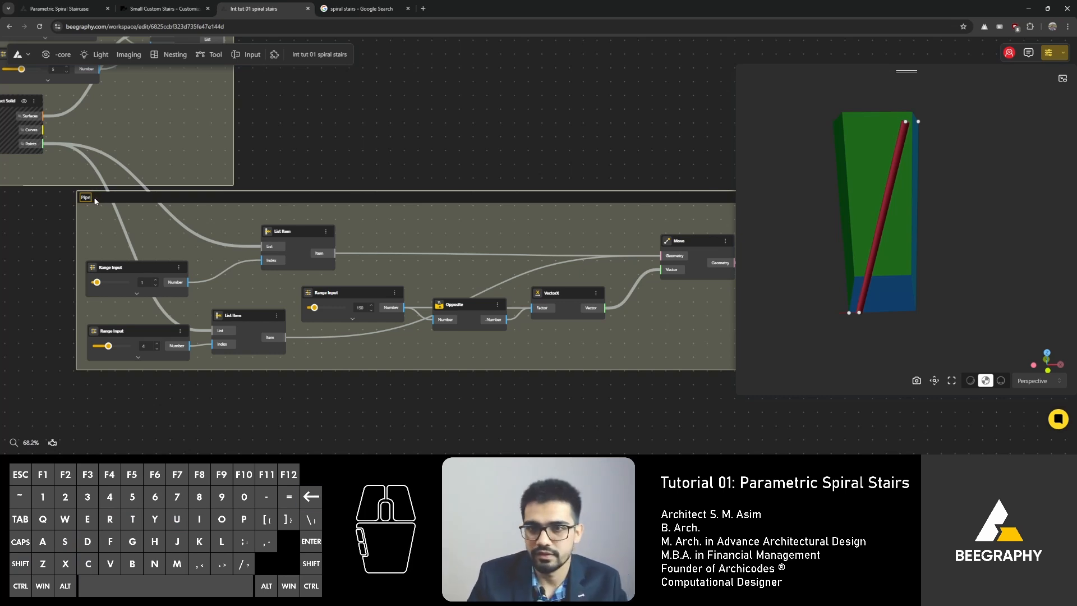
drag(225, 196, 224, 210)
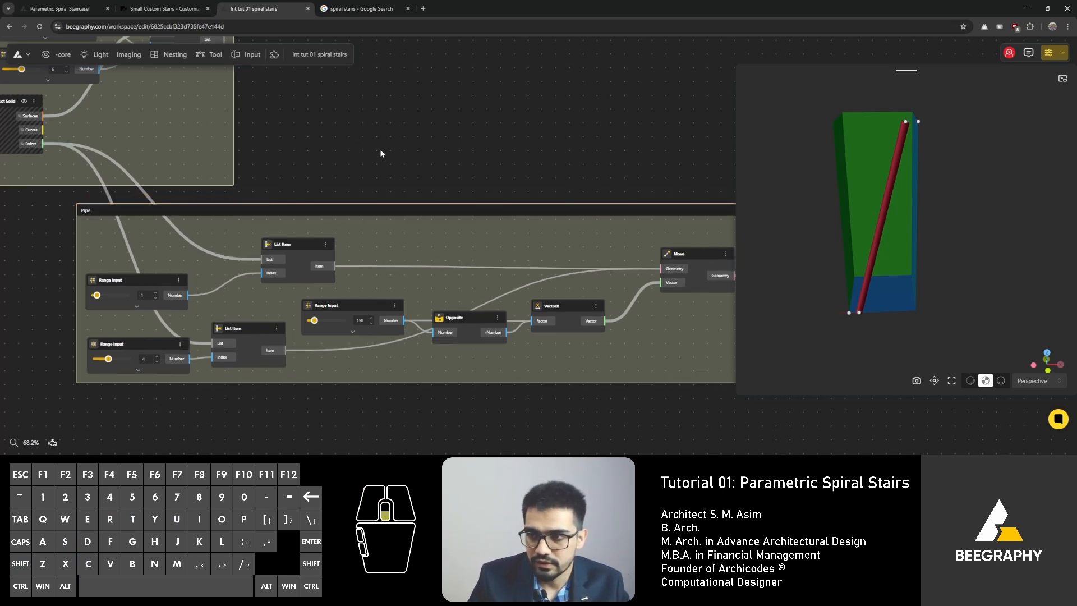
Step: Reposition the Pipe and Line nodes inside the Pipe group for a tidier layout
scroll(380, 149, down, 3)
right_drag(455, 159, 228, 154)
right_drag(451, 203, 211, 169)
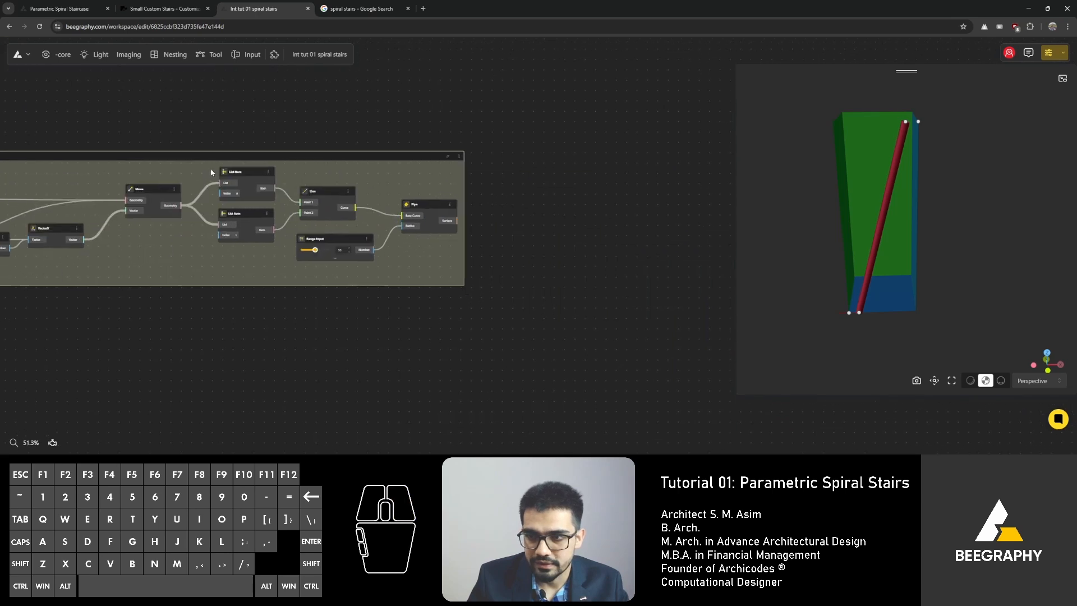
scroll(436, 198, up, 5)
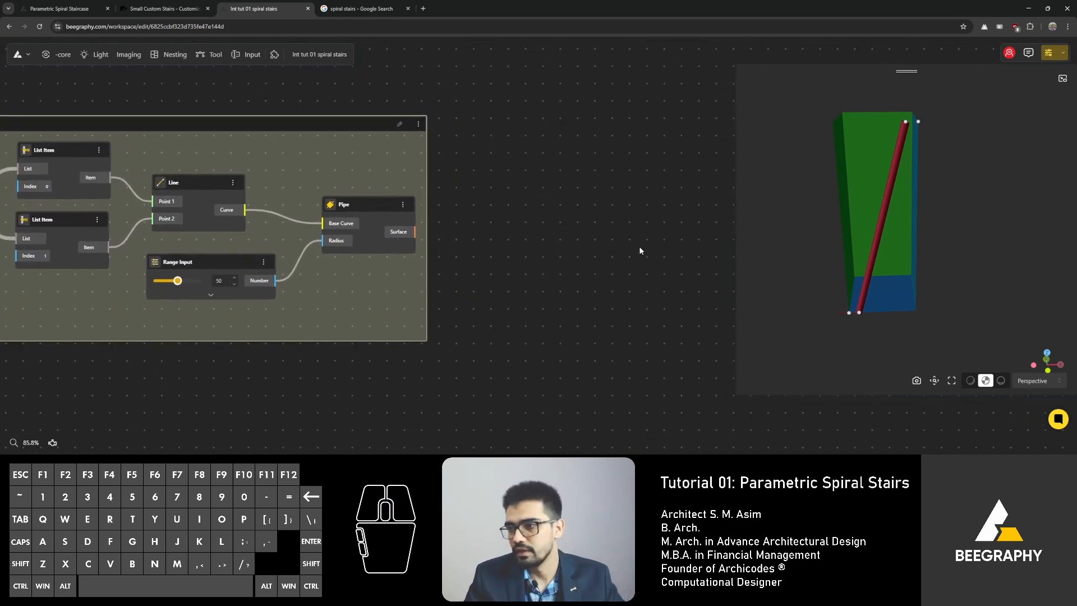
right_drag(489, 213, 573, 226)
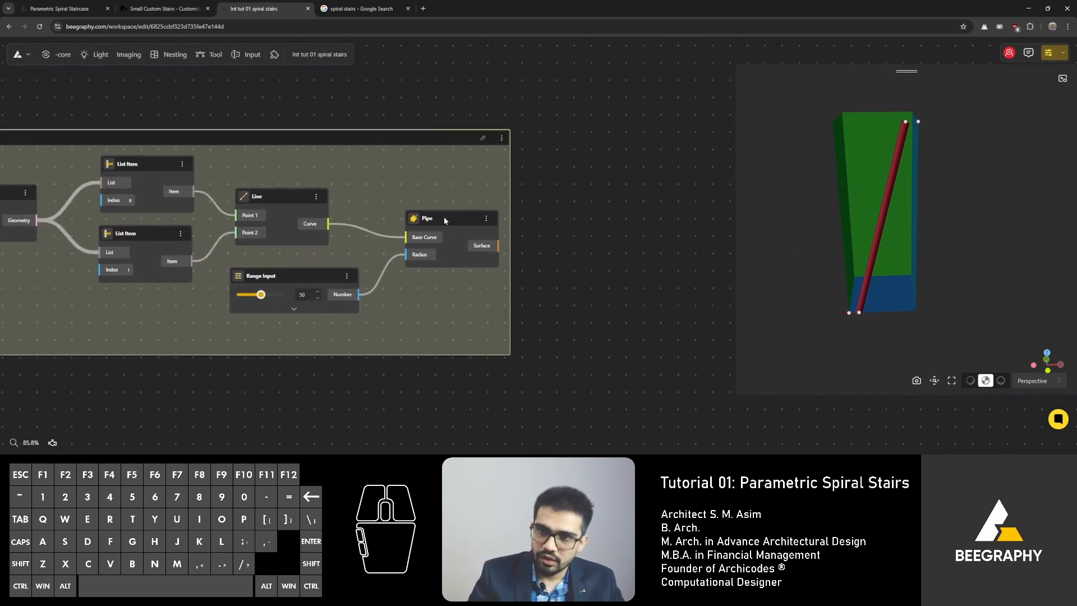
drag(444, 218, 440, 236)
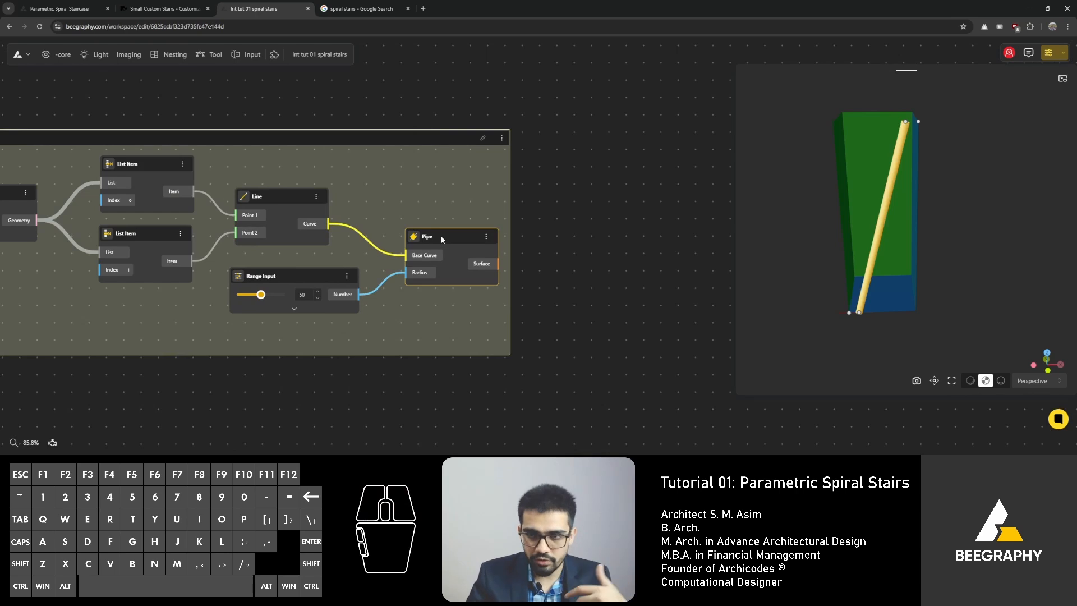
scroll(418, 219, up, 5)
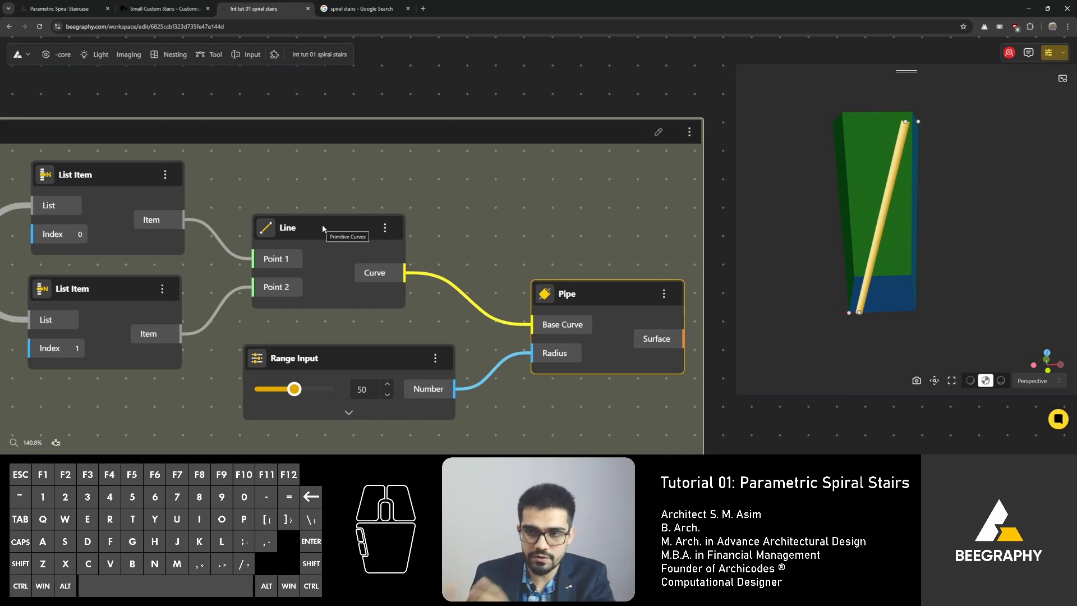
click(322, 226)
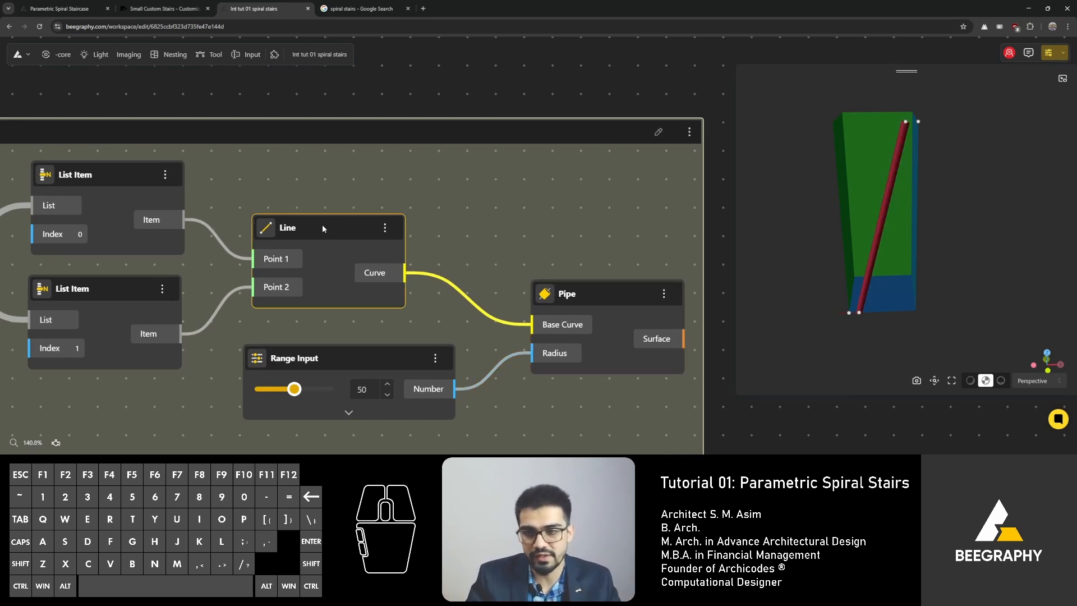
drag(331, 230, 371, 205)
right_drag(452, 238, 336, 262)
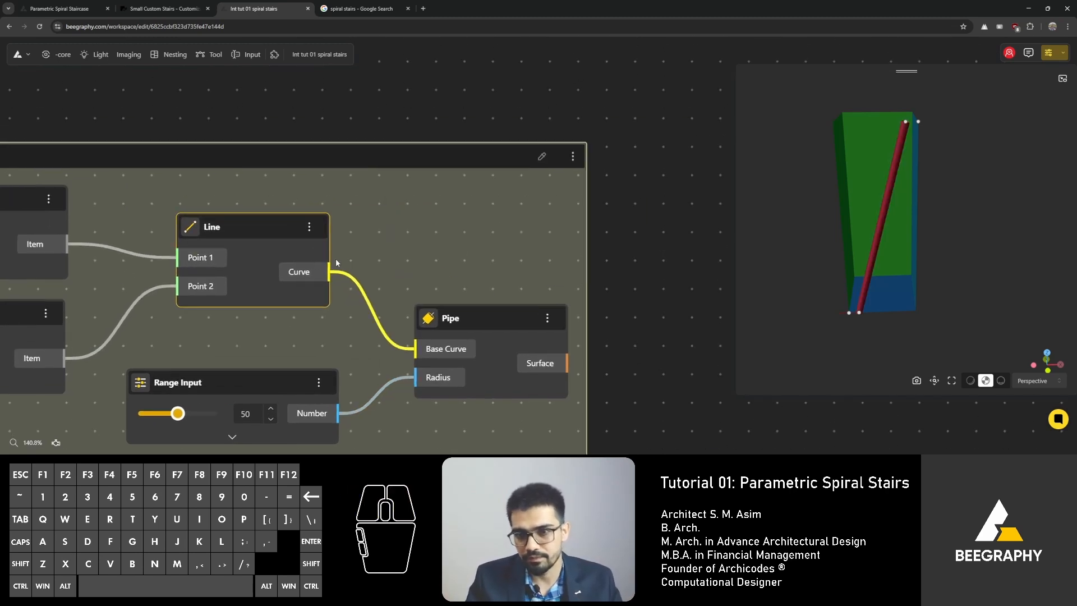
scroll(428, 200, down, 6)
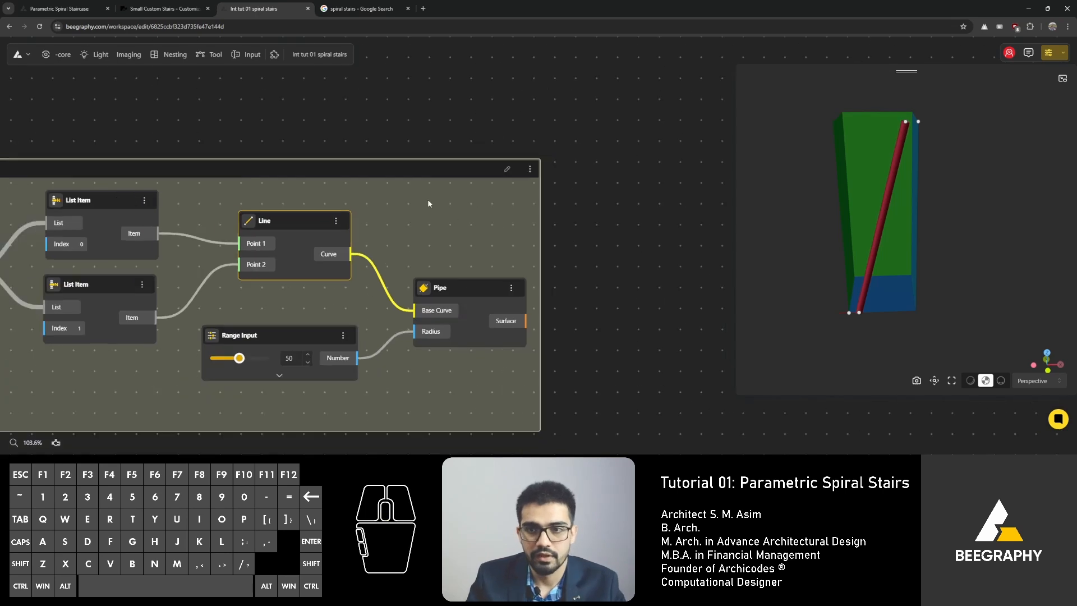
Step: Add a Divide By Count node on the empty canvas beside the Pipe group
double_click(448, 189)
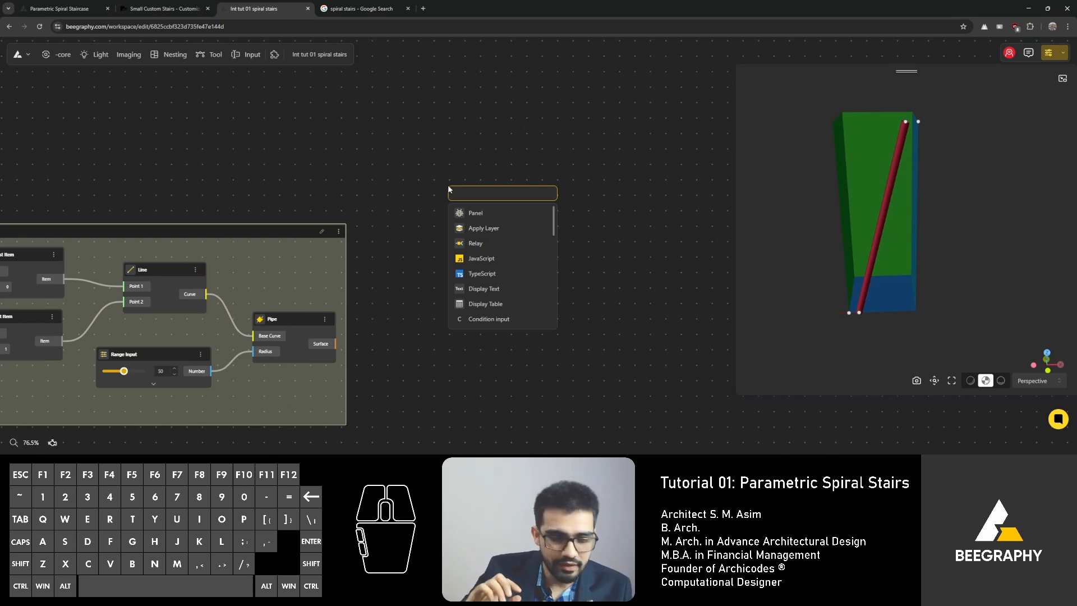
text(divide)
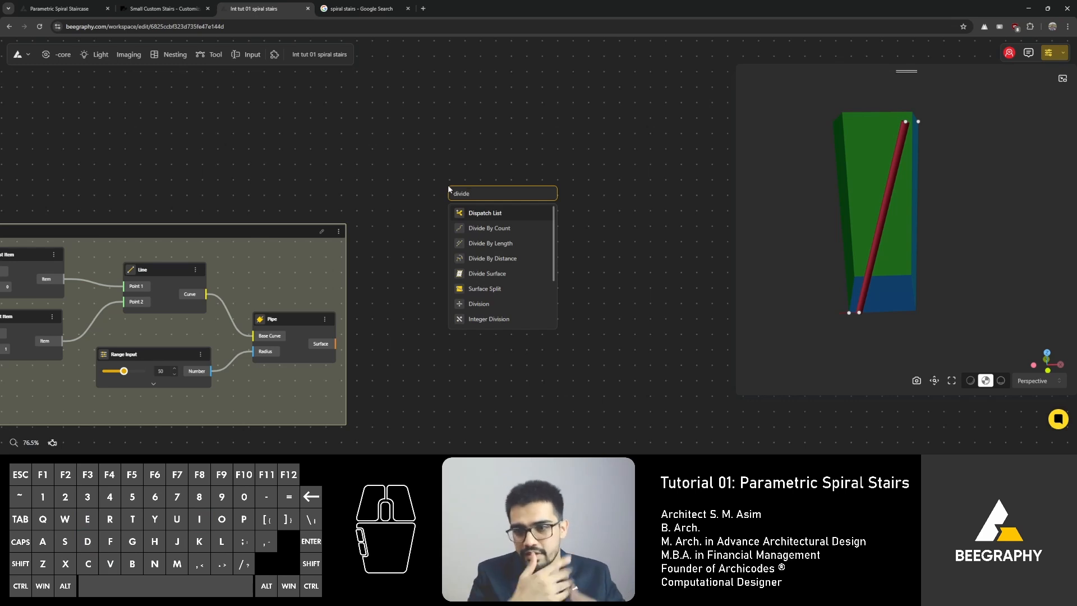
click(492, 235)
double_click(466, 247)
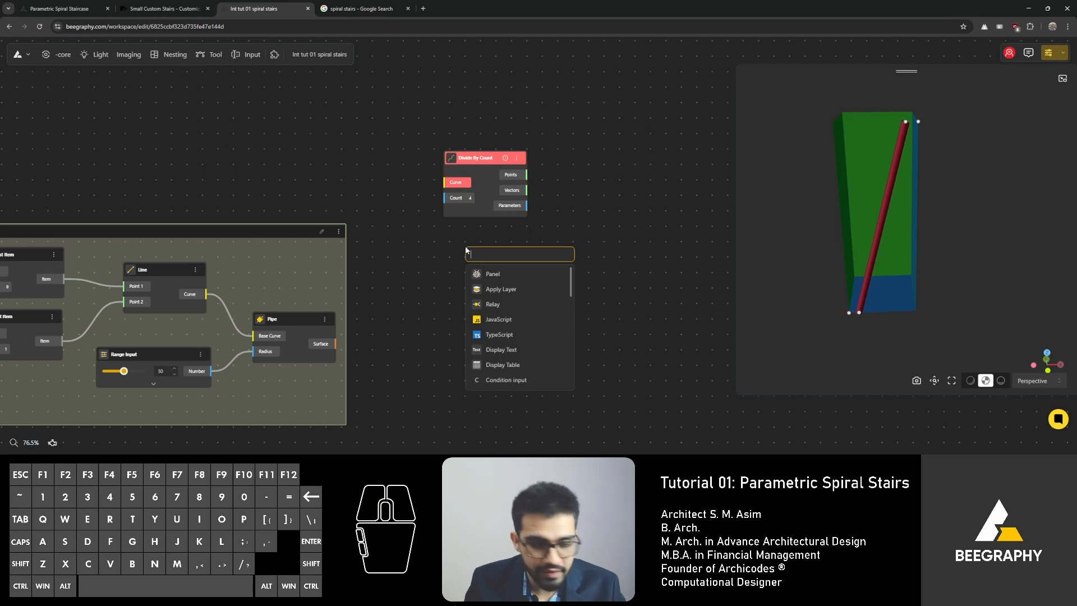
Step: Search the node list for divide
text(divide)
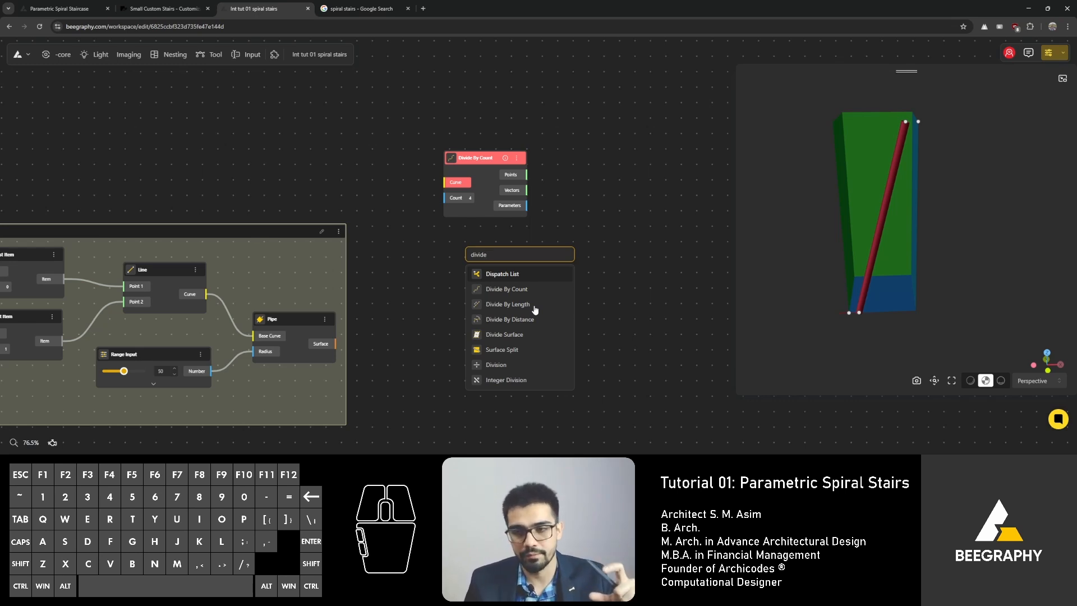
click(1030, 9)
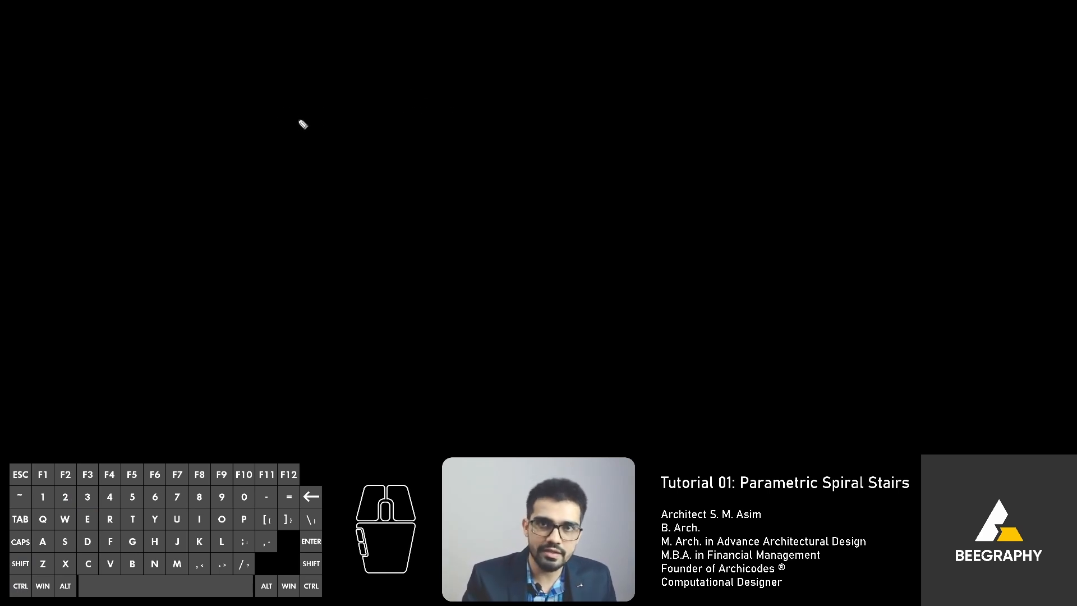
mouse_move(283, 54)
mouse_down()
mouse_move(281, 87)
mouse_move(225, 87)
mouse_move(220, 117)
mouse_move(137, 112)
mouse_move(141, 141)
mouse_move(68, 135)
mouse_up()
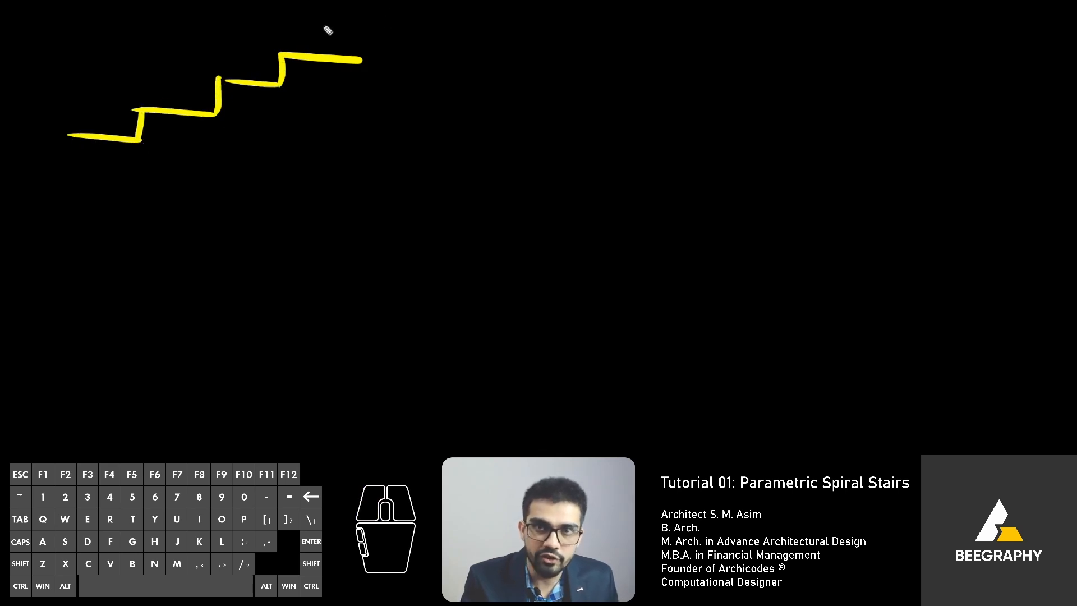
mouse_move(326, 7)
mouse_down()
mouse_move(339, 23)
mouse_move(443, 40)
mouse_up()
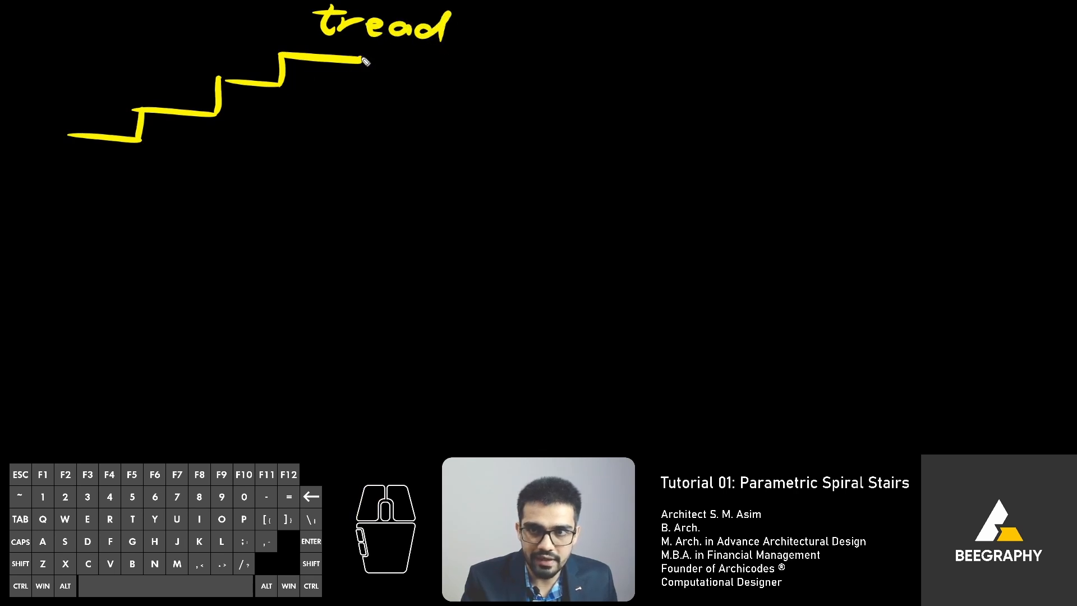
drag(363, 58, 364, 47)
drag(278, 46, 280, 57)
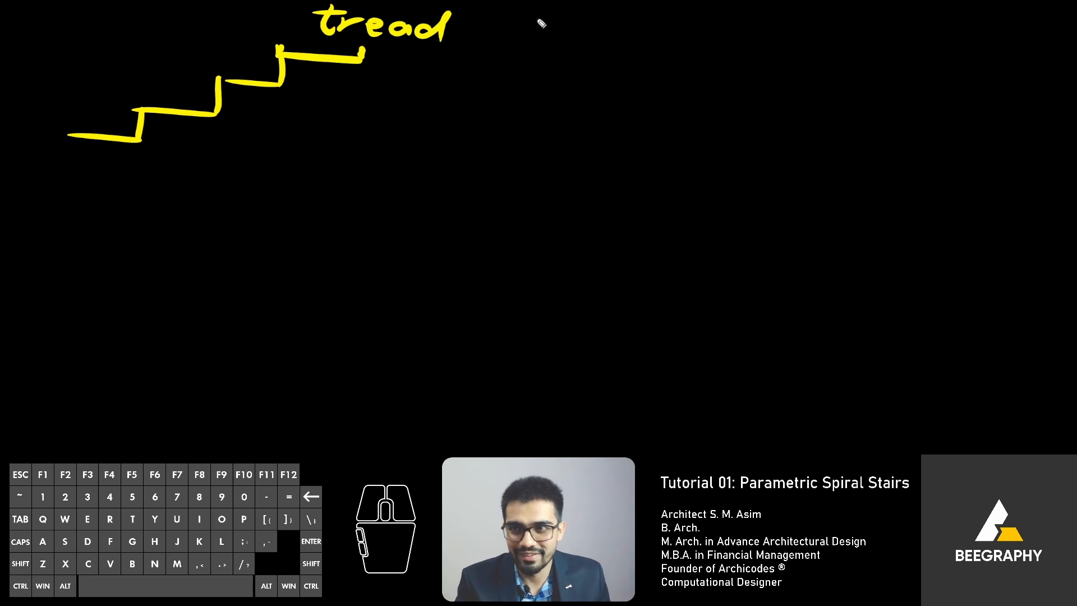
mouse_move(521, 20)
mouse_down()
mouse_move(544, 26)
mouse_move(519, 44)
mouse_up()
drag(564, 35, 699, 57)
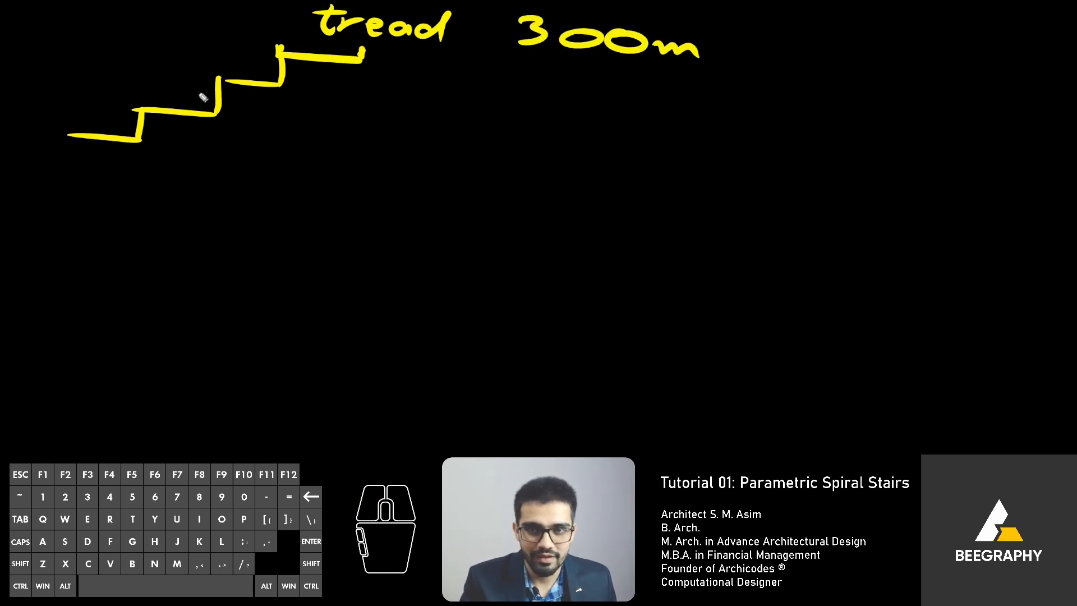
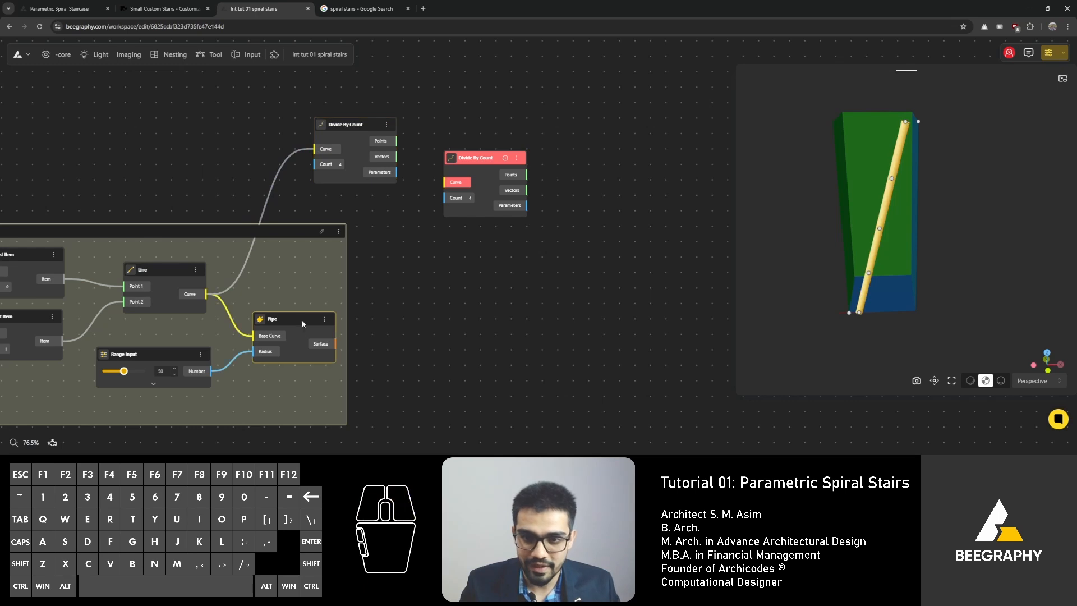
Step: Turn off the preview of the Pipe node
right_click(301, 319)
click(318, 329)
click(250, 160)
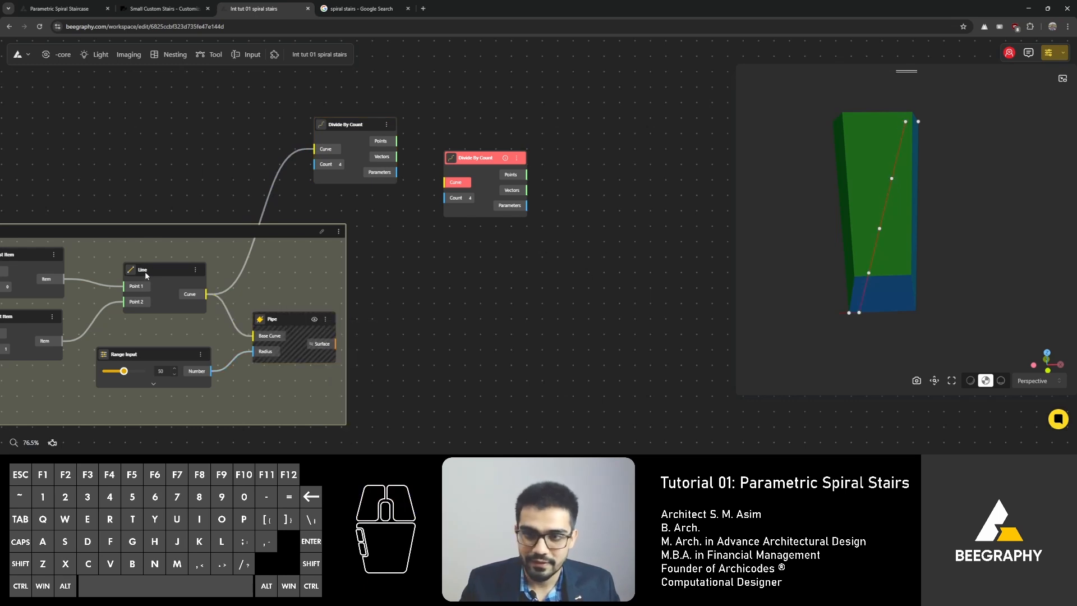
Step: Delete the unconnected duplicate Divide By Count node and move the connected one further right
click(145, 269)
key(Delete)
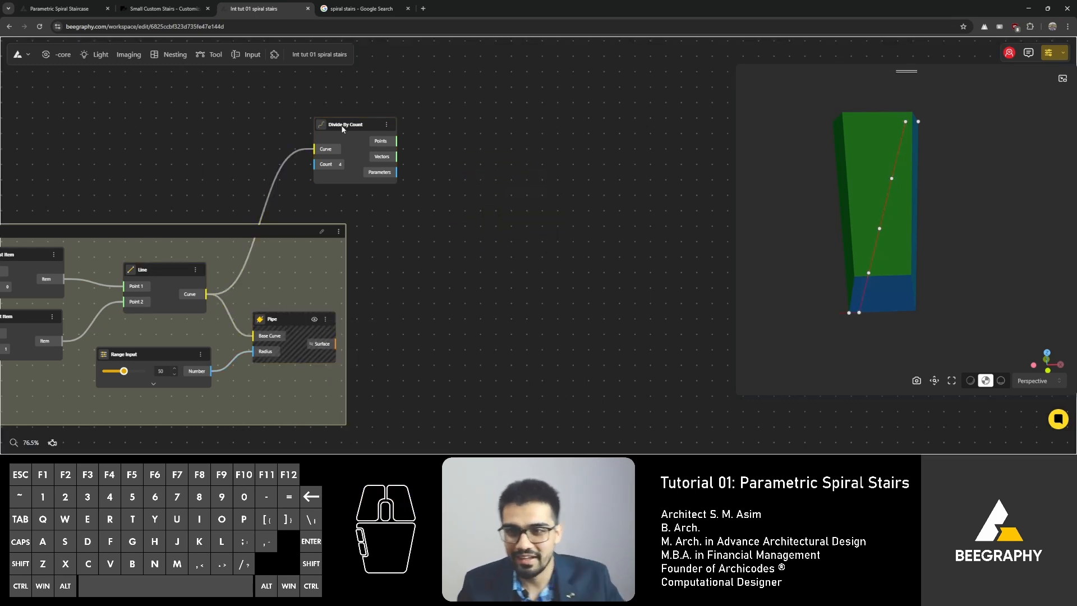
drag(345, 124, 452, 155)
scroll(401, 213, up, 3)
right_drag(401, 217, 425, 236)
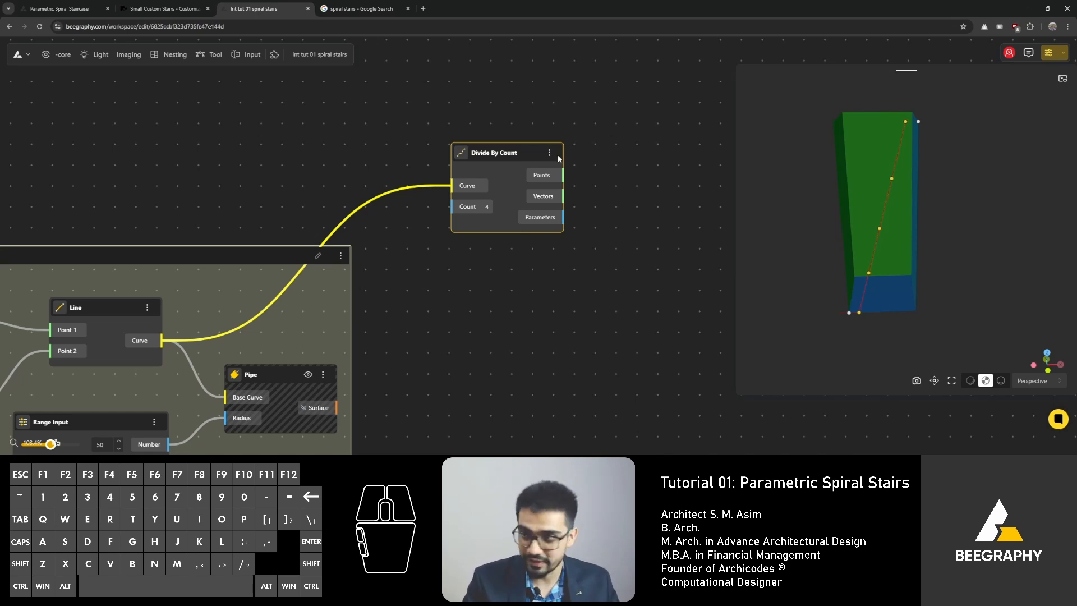
key(ctrl+shift+3)
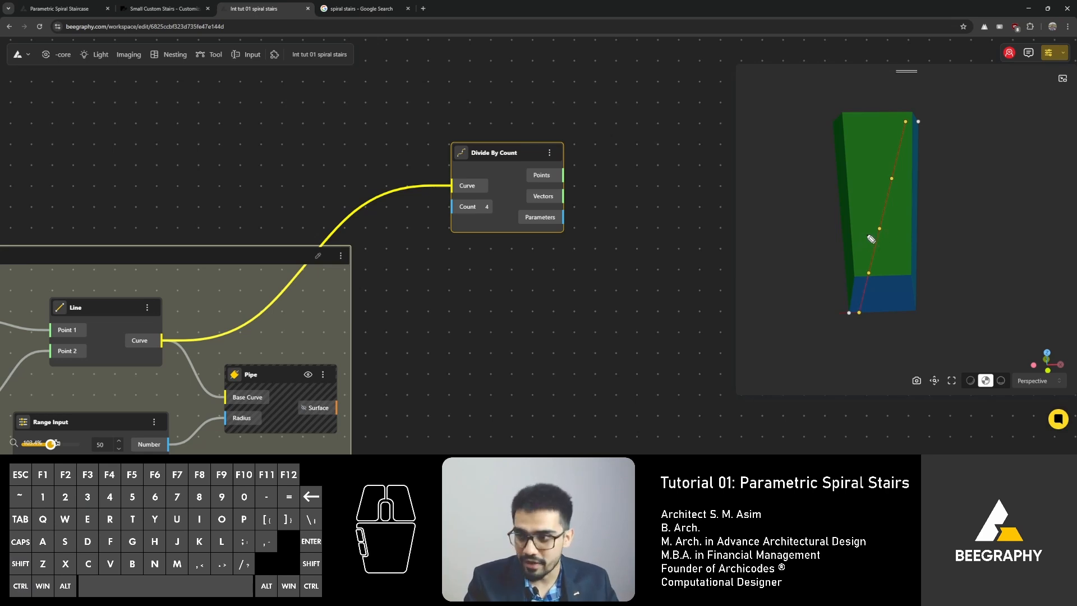
drag(891, 137, 885, 152)
mouse_move(862, 192)
mouse_down()
mouse_move(884, 210)
mouse_move(848, 303)
mouse_up()
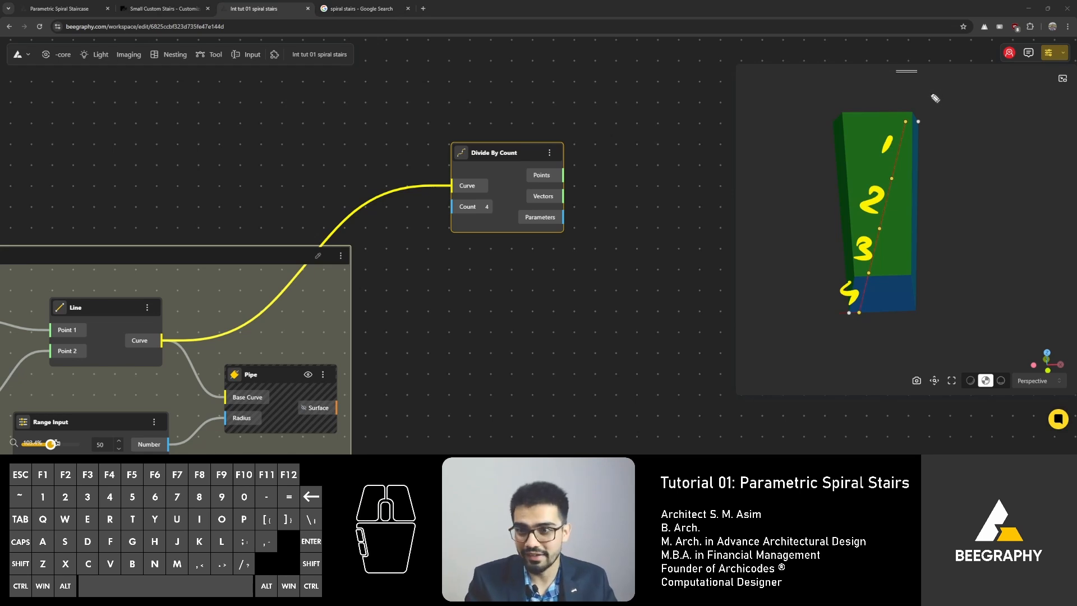
mouse_move(532, 163)
mouse_down()
mouse_move(588, 174)
mouse_move(569, 157)
mouse_move(605, 152)
mouse_up()
click(603, 167)
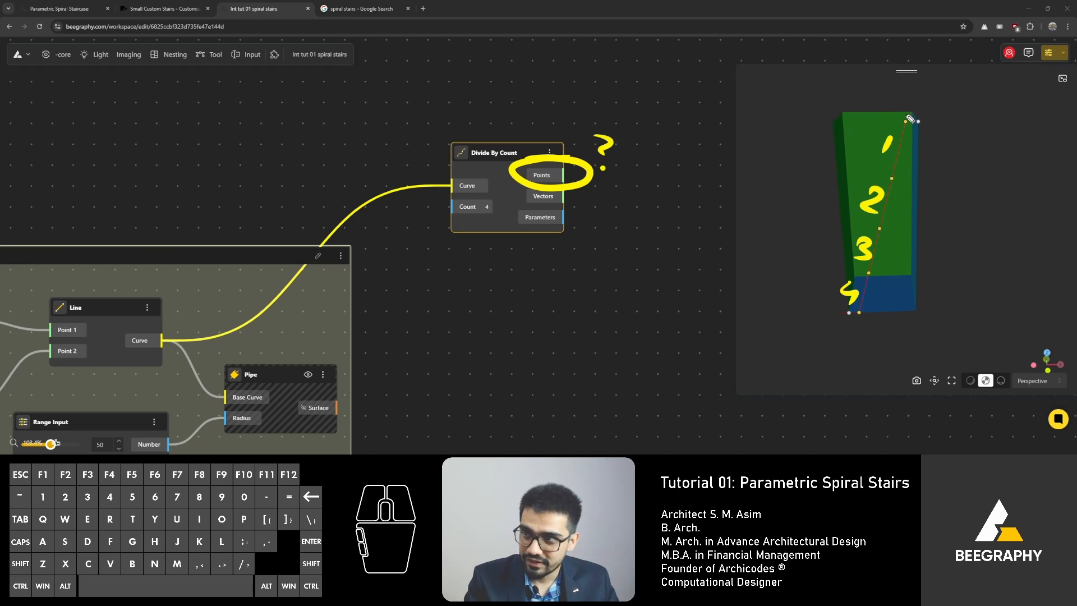
drag(904, 108, 907, 107)
drag(889, 168, 892, 167)
drag(872, 202, 875, 201)
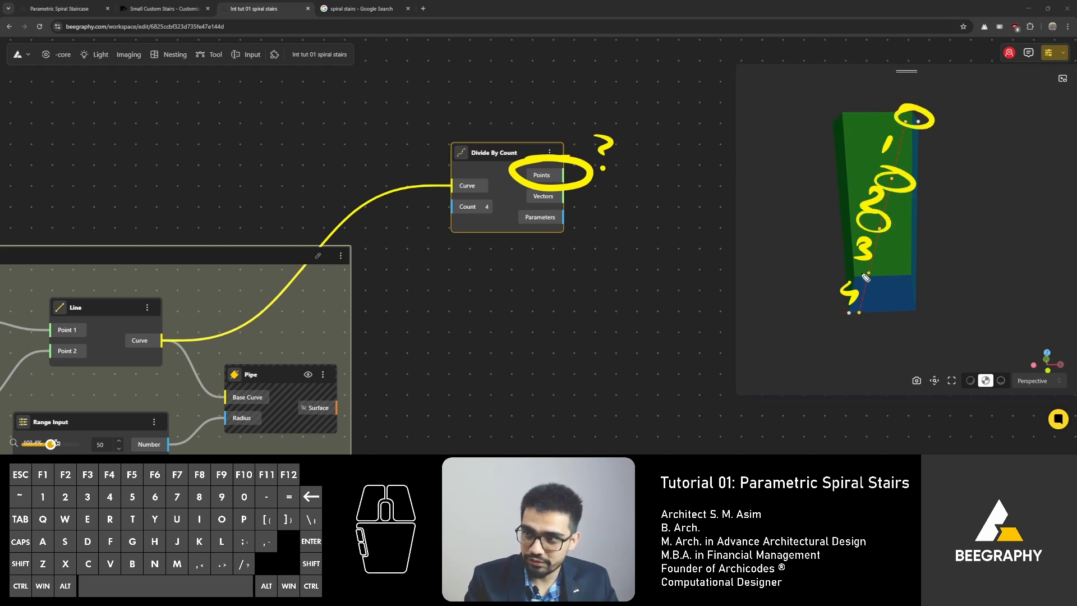
drag(865, 277, 859, 303)
mouse_move(653, 113)
mouse_down()
mouse_move(673, 150)
mouse_move(647, 147)
mouse_up()
drag(666, 116, 704, 110)
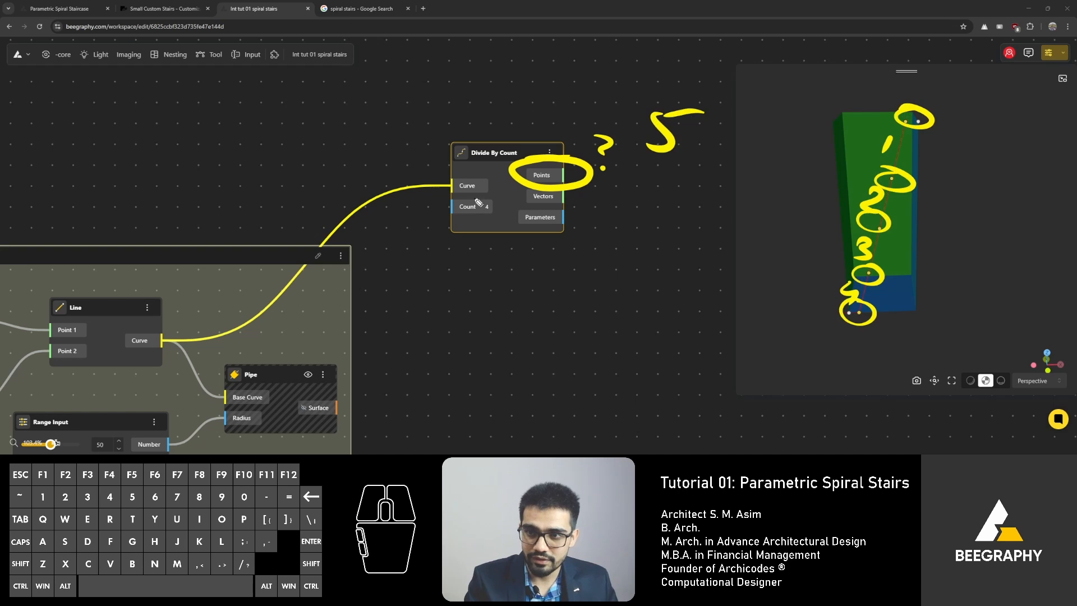
drag(479, 203, 481, 197)
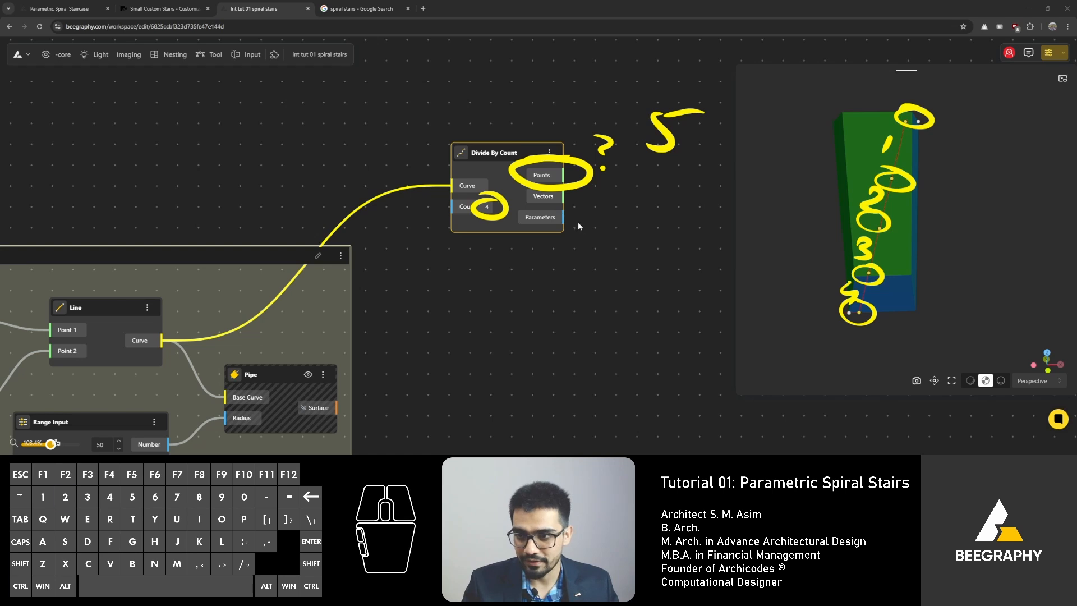
key(Escape)
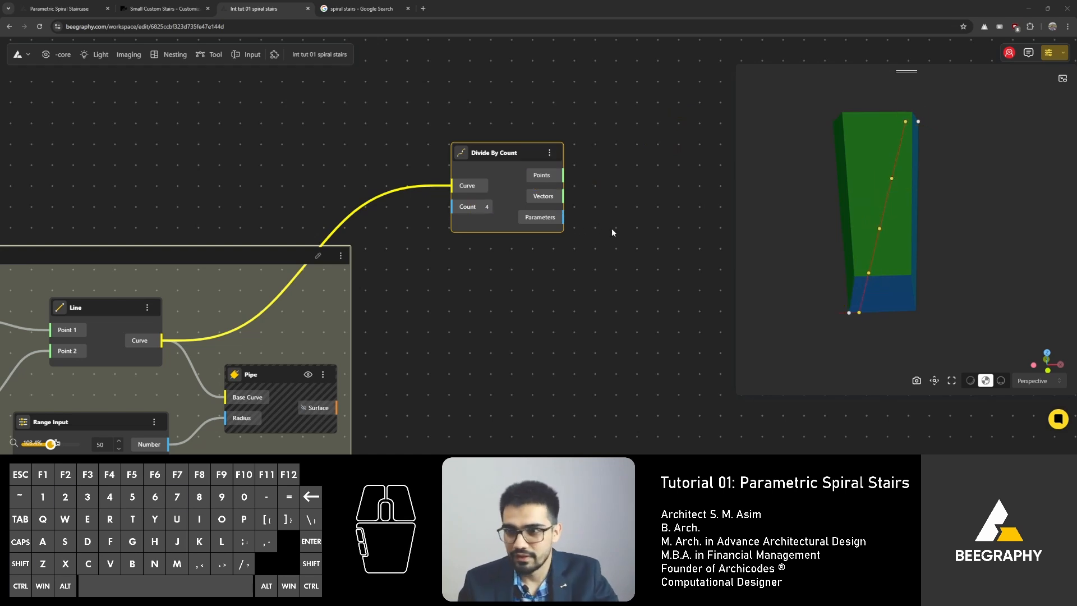
Step: Add a Range Input set to 11 and connect its Number output to the Count input of Divide By Count
scroll(452, 219, up, 3)
drag(538, 129, 618, 152)
double_click(463, 246)
text(11)
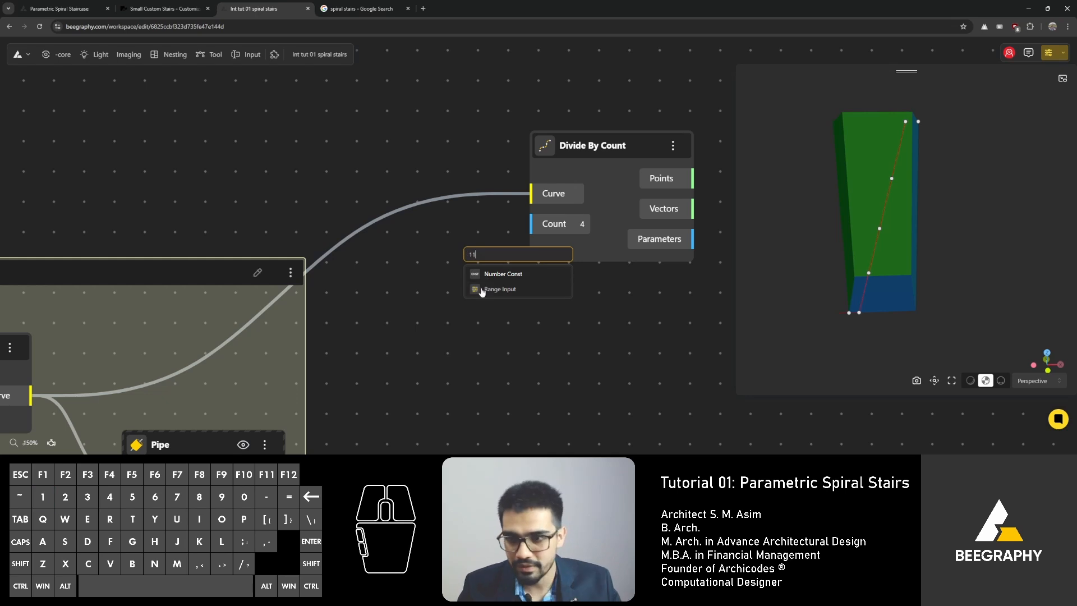
click(483, 290)
drag(552, 251, 418, 211)
drag(481, 228, 531, 224)
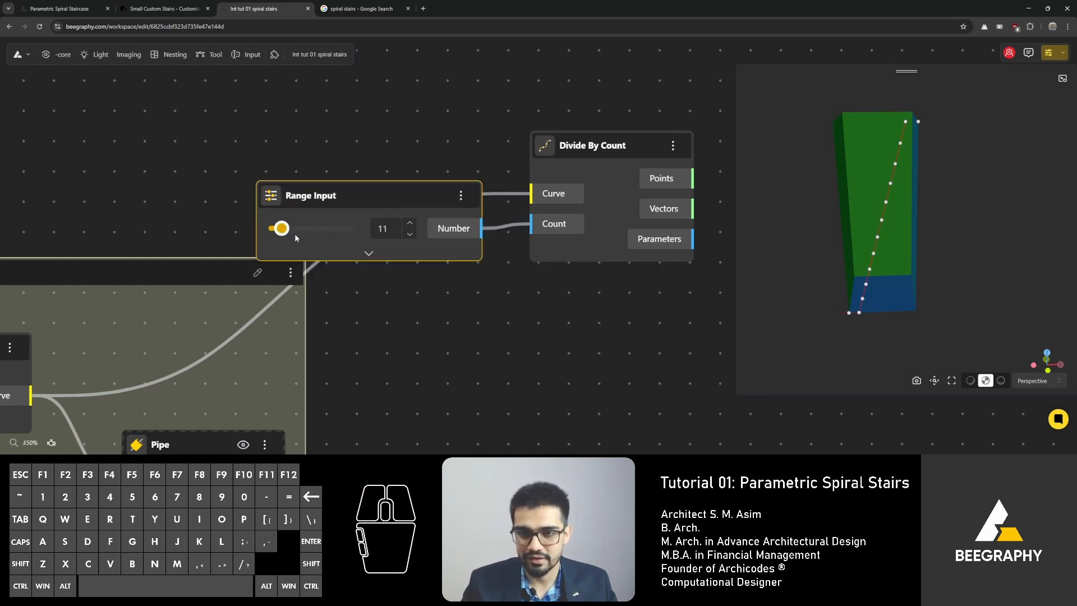
Step: Set the Range Input value to 10 and move the node above the Divide By Count node
mouse_move(281, 228)
mouse_down()
mouse_move(293, 230)
mouse_move(282, 234)
mouse_up()
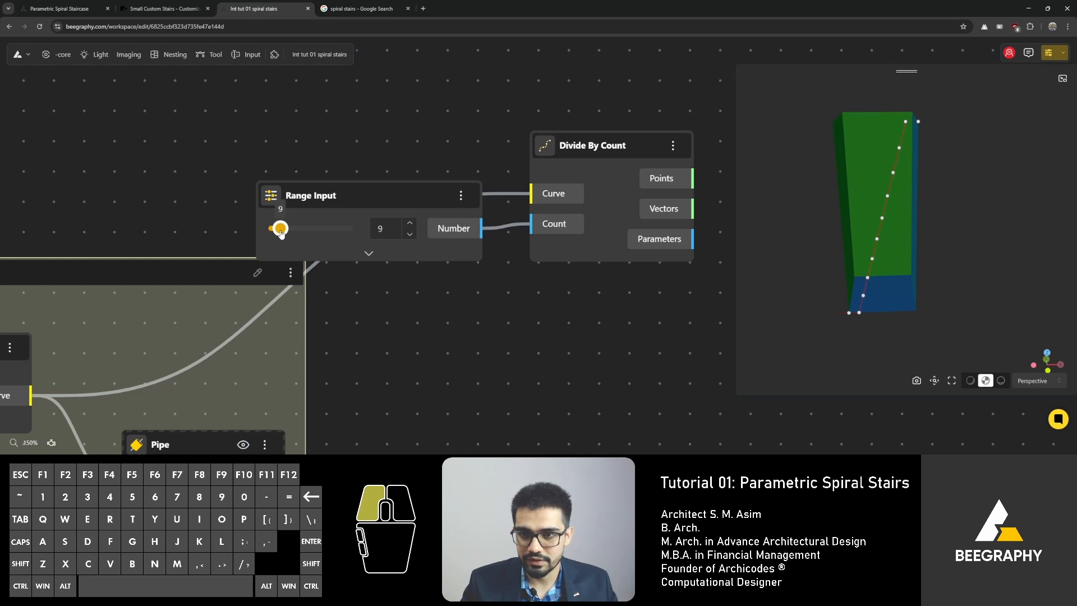
drag(281, 232, 282, 232)
click(409, 234)
drag(419, 189, 353, 153)
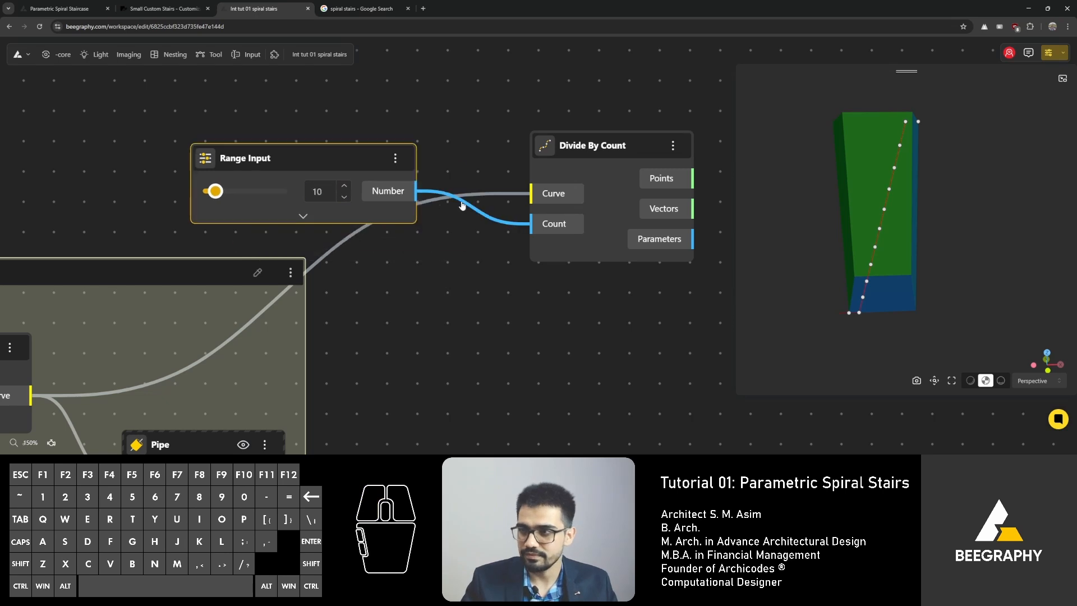
Step: Orbit and zoom the 3D view to examine the division points along the line
middle_drag(621, 164, 354, 127)
drag(331, 110, 320, 95)
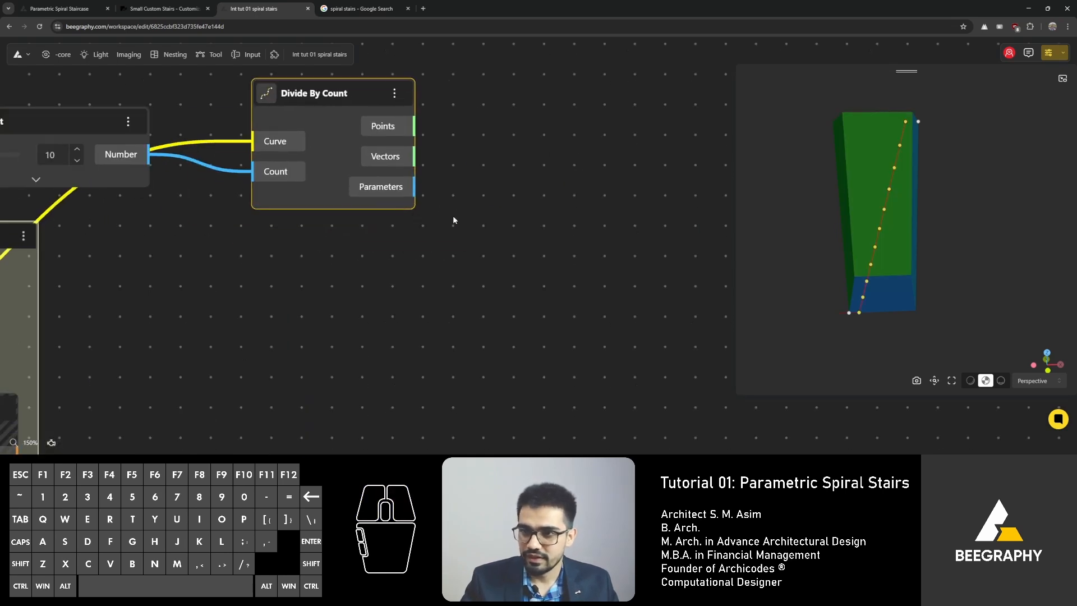
middle_drag(453, 216, 393, 245)
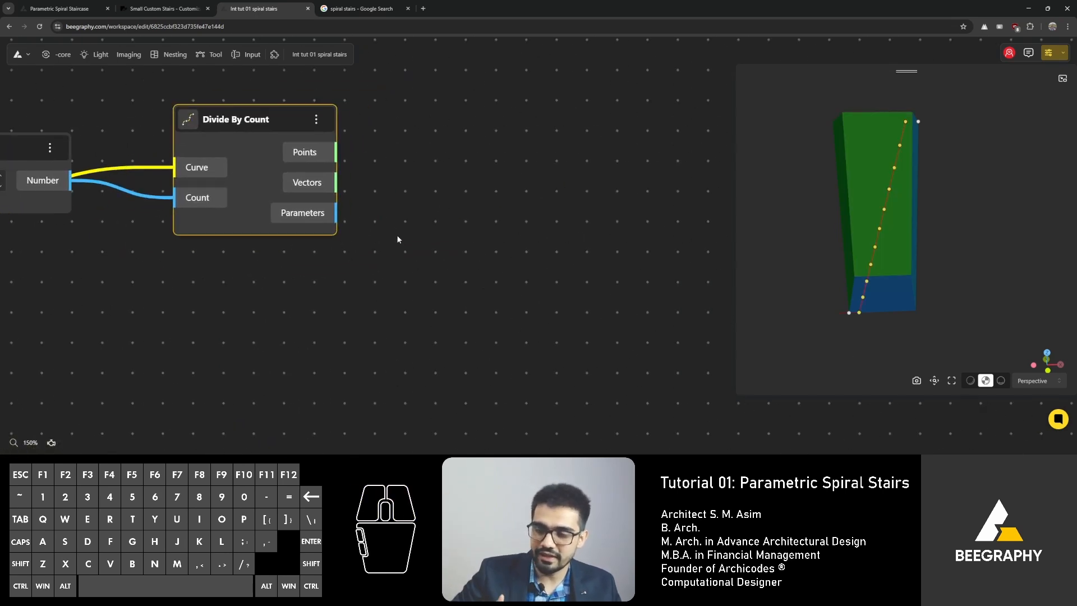
double_click(403, 224)
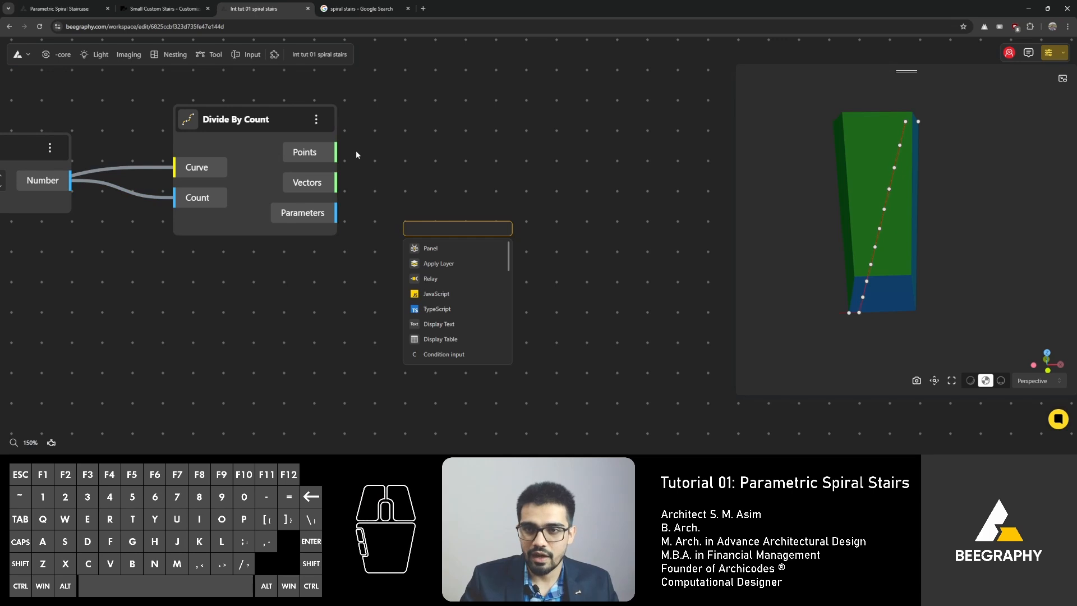
click(398, 162)
drag(829, 262, 901, 262)
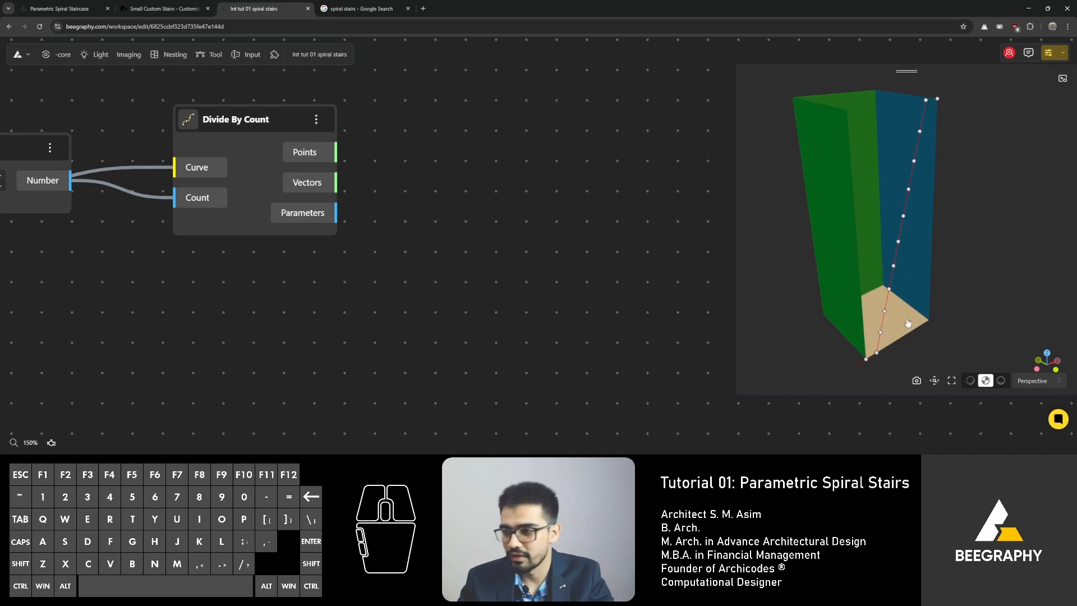
scroll(907, 324, up, 2)
right_drag(899, 330, 860, 299)
drag(857, 299, 840, 297)
scroll(837, 297, up, 2)
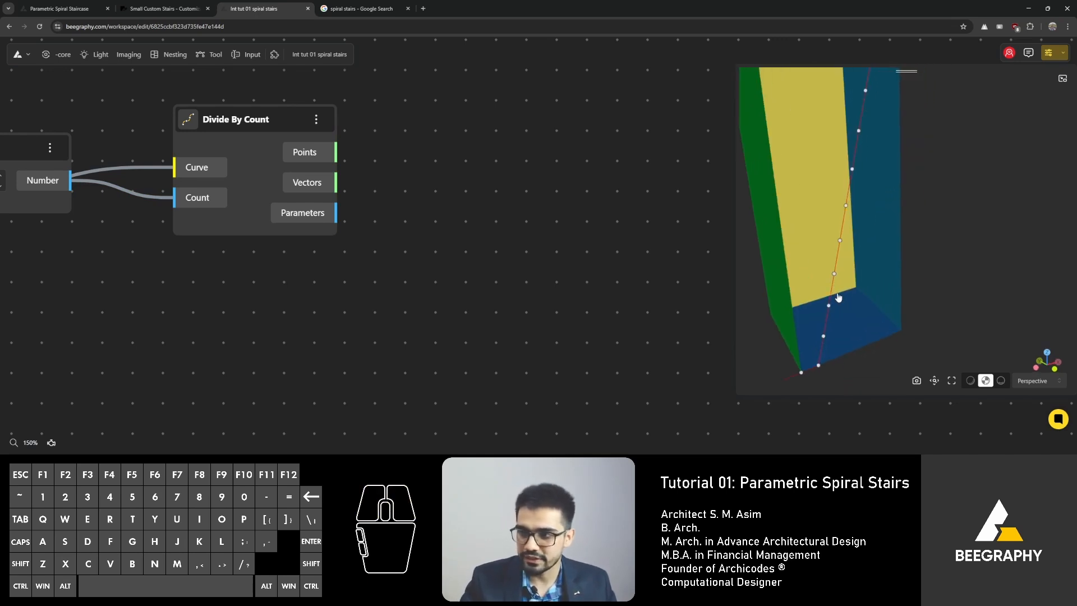
key(ctrl+shift+3)
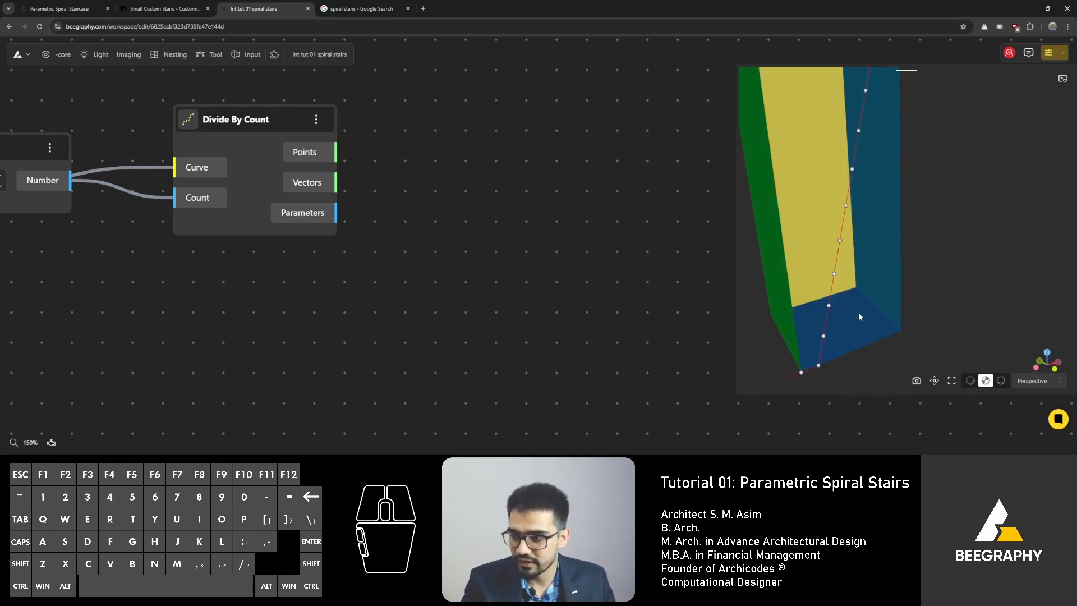
key(ctrl+shift+3)
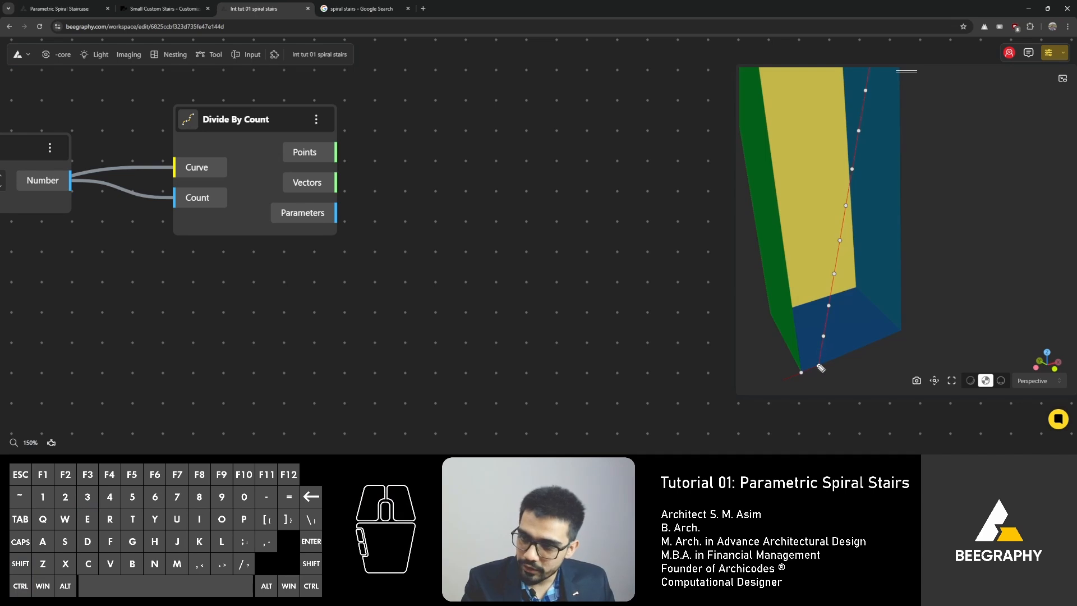
drag(819, 366, 901, 332)
mouse_move(825, 337)
mouse_down()
mouse_move(887, 290)
mouse_move(836, 300)
mouse_move(877, 259)
mouse_move(845, 262)
mouse_move(853, 235)
mouse_move(788, 181)
mouse_up()
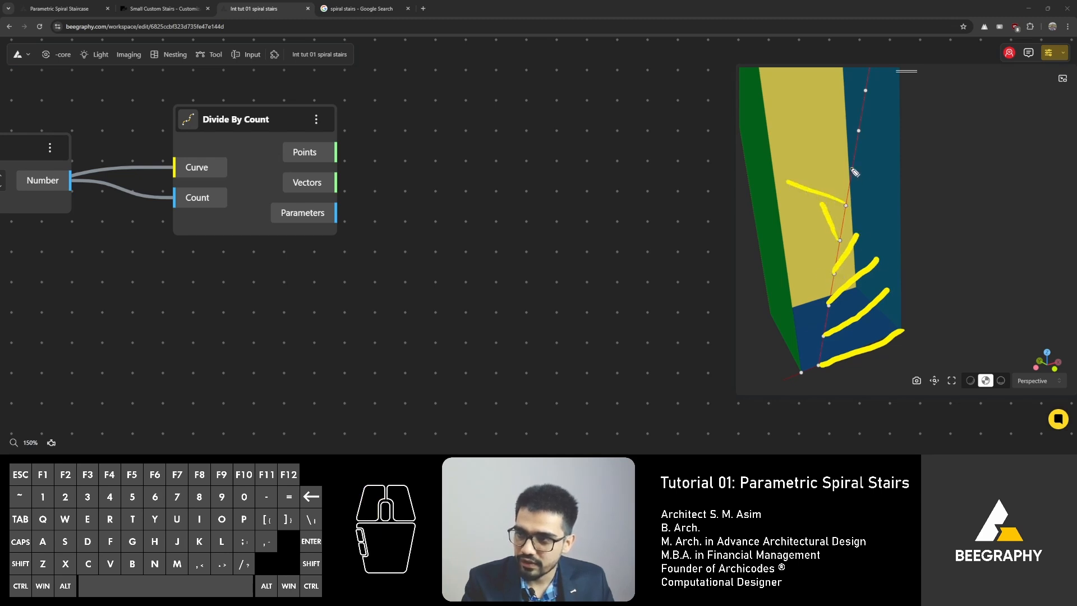
drag(851, 168, 768, 156)
drag(858, 131, 768, 126)
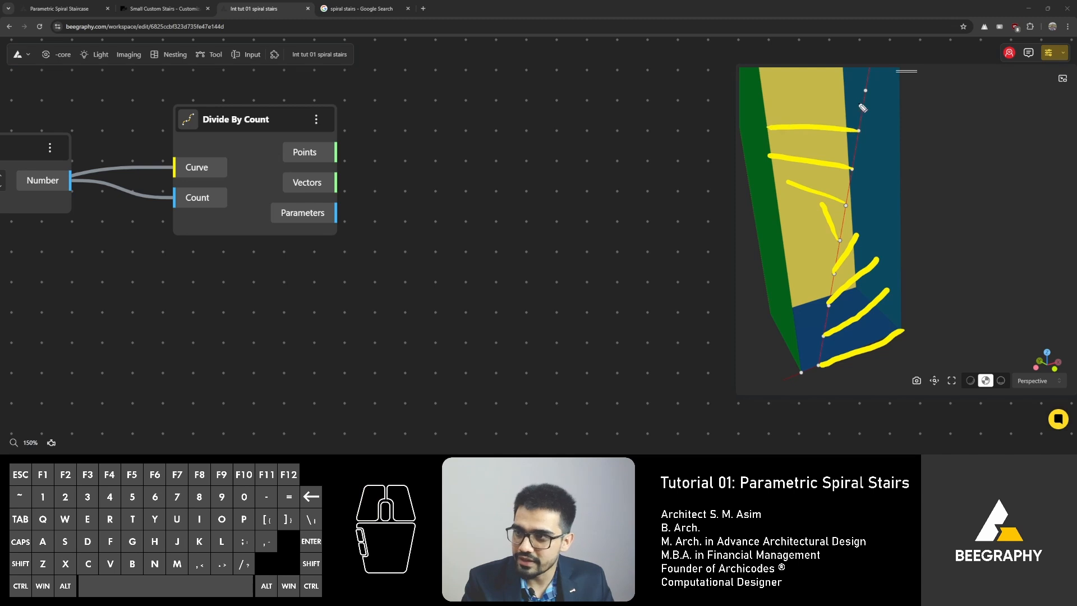
drag(864, 90, 756, 107)
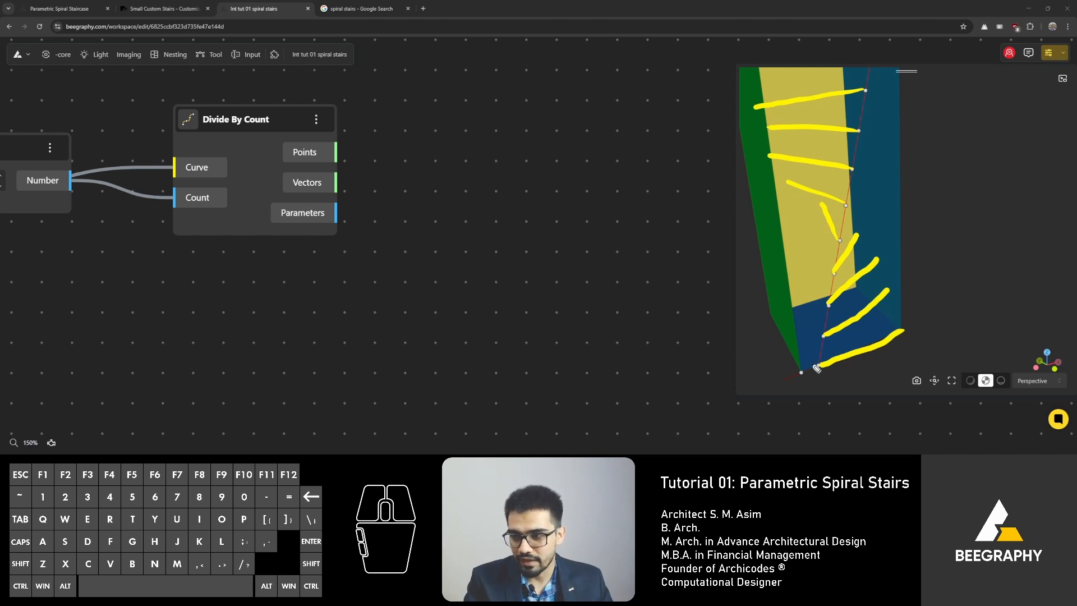
drag(820, 365, 895, 315)
mouse_move(827, 336)
mouse_down()
mouse_move(873, 283)
mouse_move(841, 290)
mouse_move(870, 254)
mouse_move(788, 211)
mouse_move(848, 205)
mouse_move(743, 191)
mouse_up()
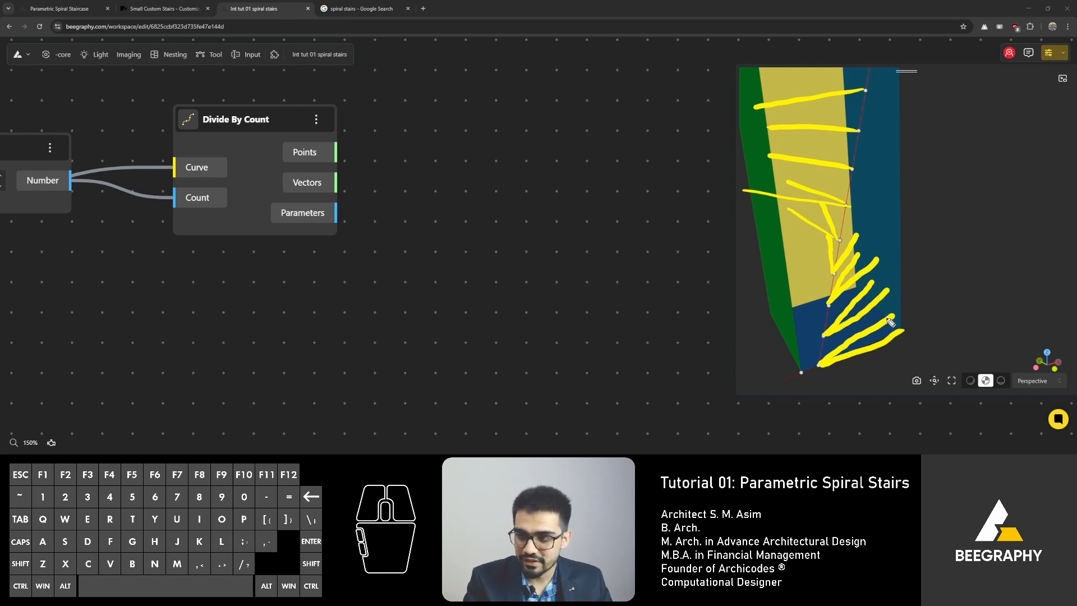
drag(892, 316, 902, 329)
drag(871, 280, 881, 287)
mouse_move(859, 252)
mouse_down()
mouse_move(877, 259)
mouse_move(743, 192)
mouse_up()
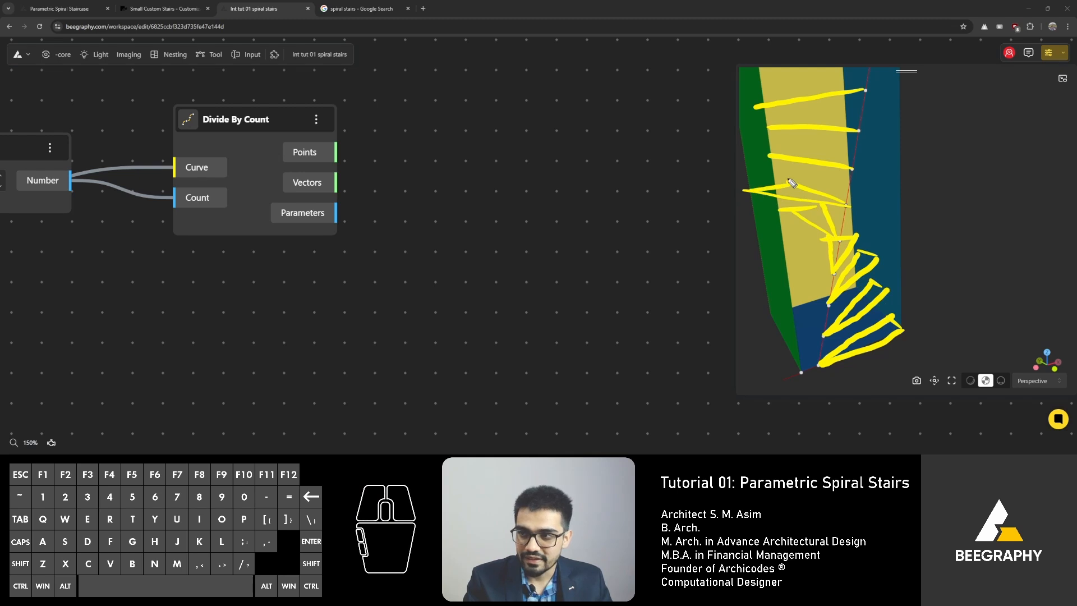
drag(854, 170, 757, 167)
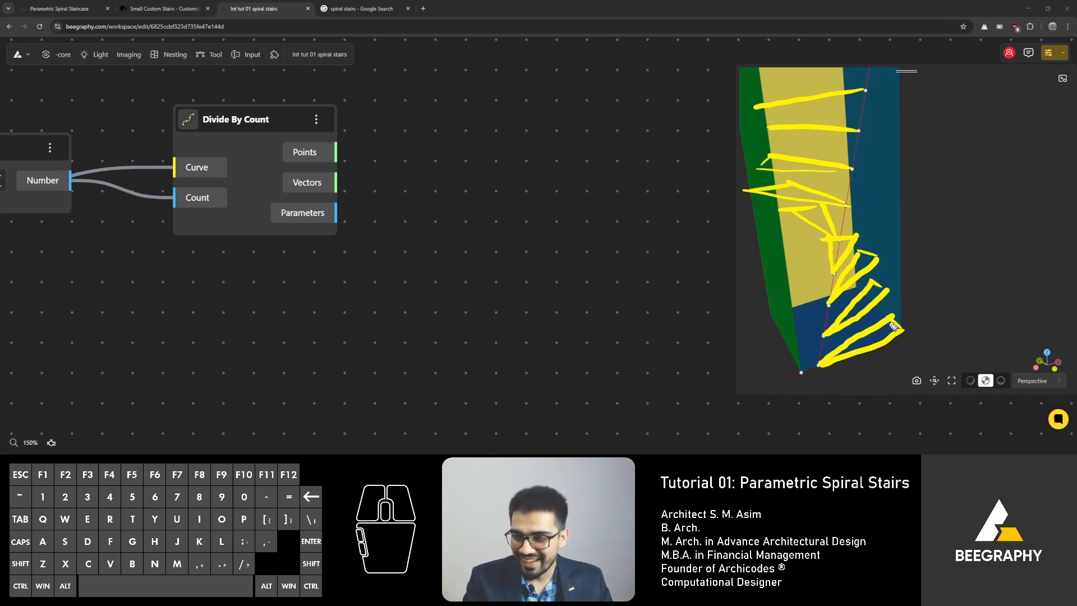
drag(893, 320, 897, 331)
drag(888, 322, 882, 336)
drag(869, 333, 873, 344)
drag(858, 339, 860, 348)
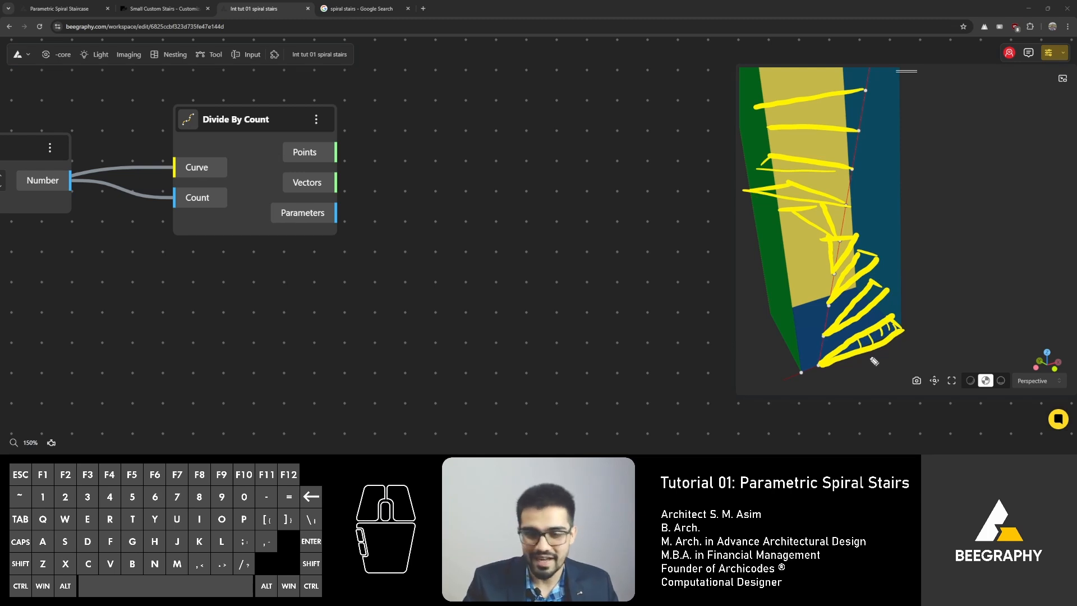
key(e)
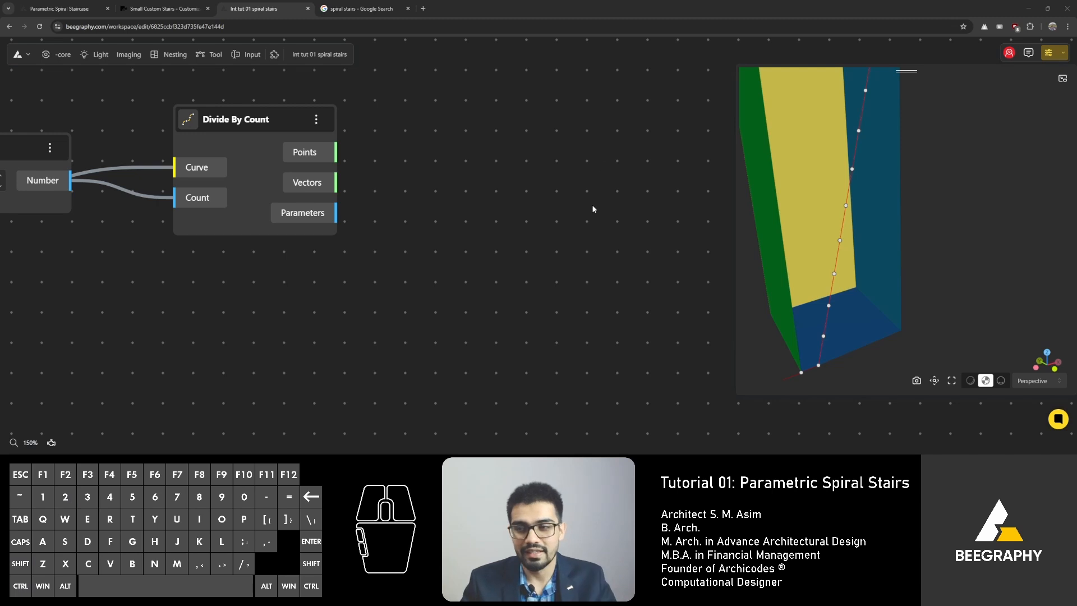
Step: Add a Line node to the canvas right of Divide By Count
double_click(460, 202)
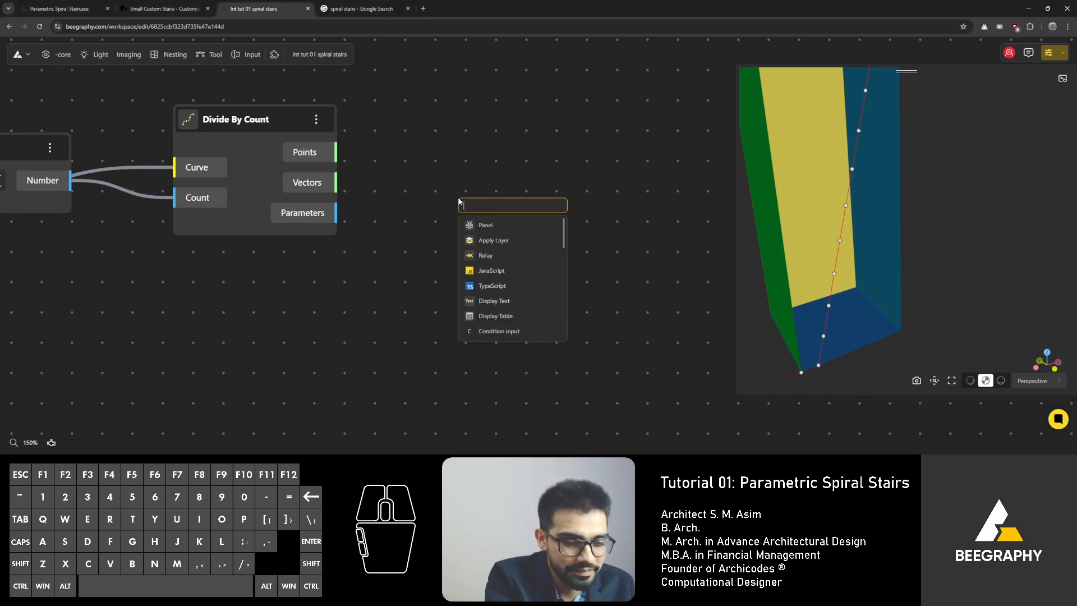
text(line)
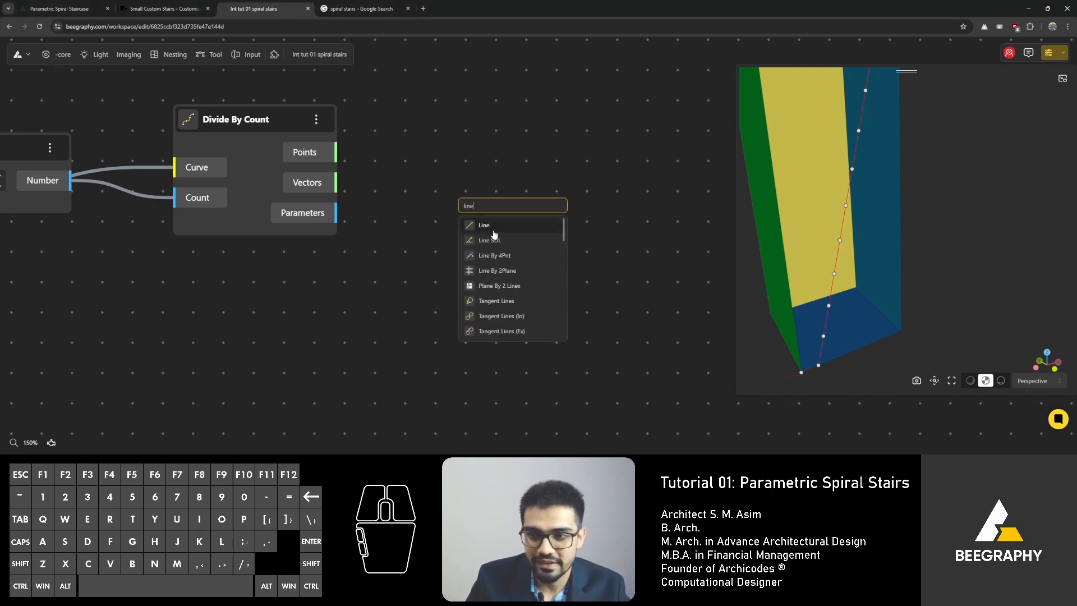
click(496, 233)
Step: Add a Line SDL node and place it beside the Divide By Count outputs
double_click(396, 316)
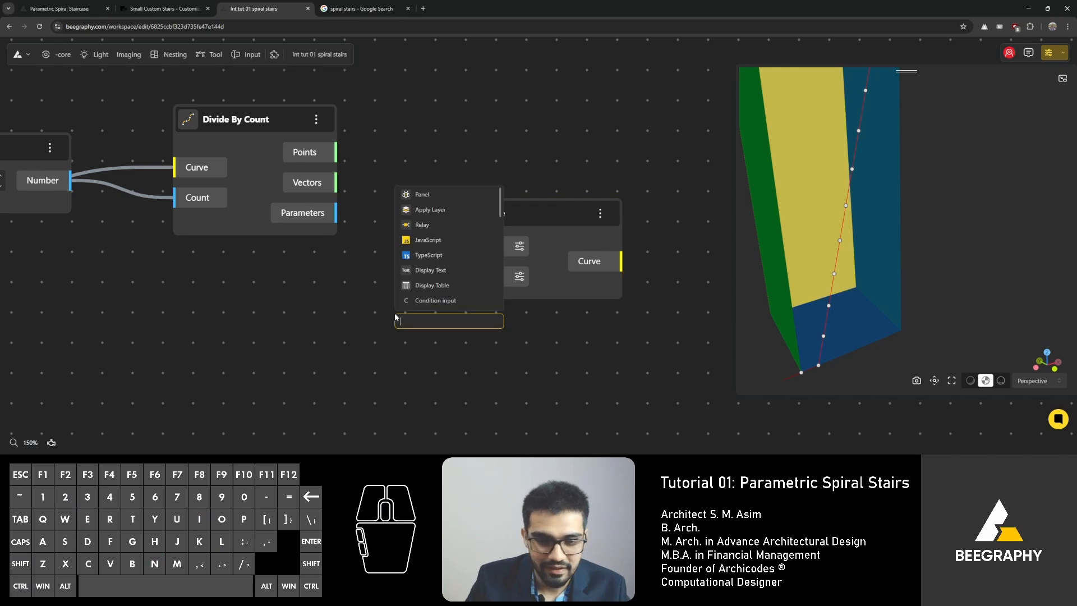
text(ine)
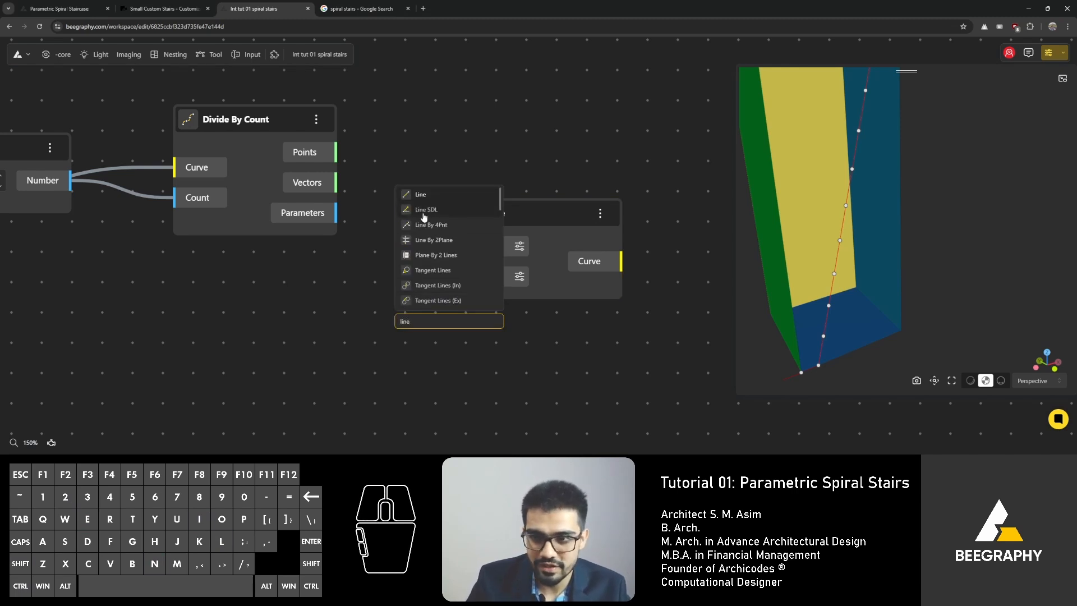
click(449, 209)
drag(491, 253, 499, 171)
drag(469, 333, 548, 245)
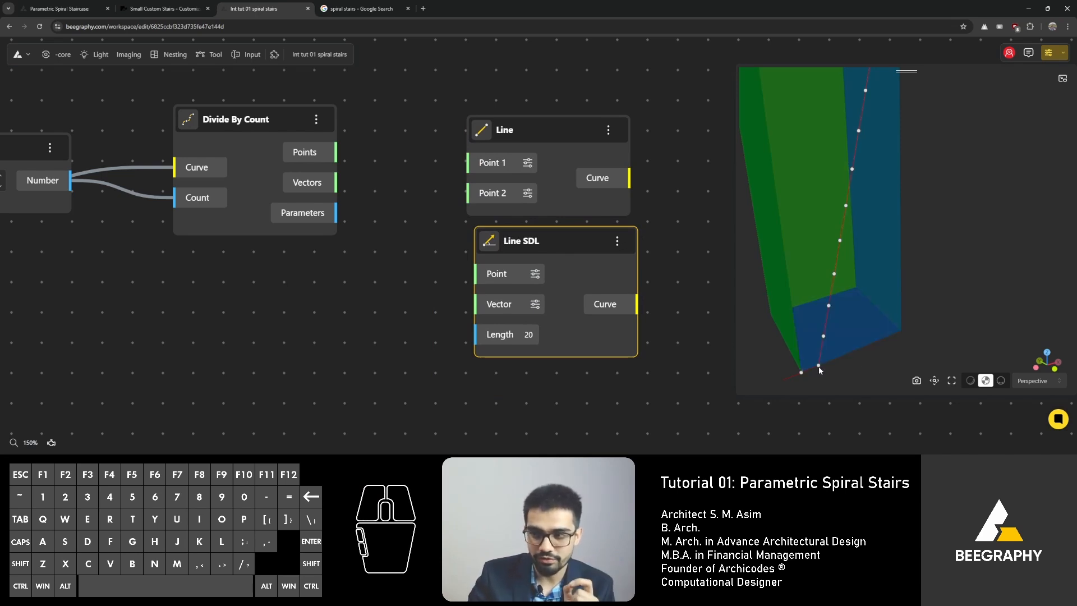
drag(521, 245, 425, 130)
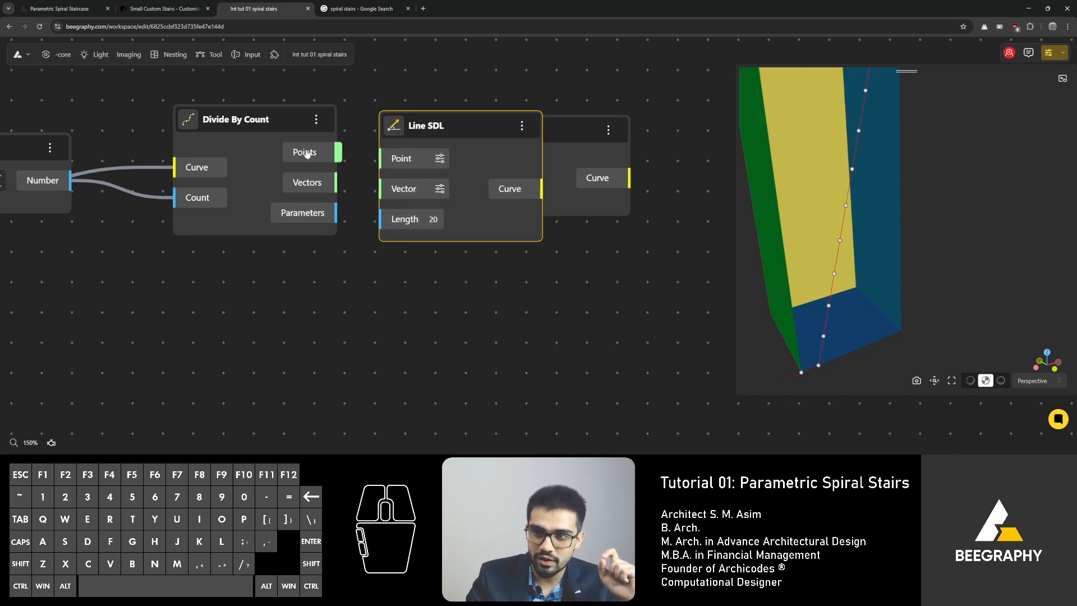
Step: Connect Divide By Count's Points output to Line SDL's Point input and reposition the Line SDL and Line nodes
right_click(307, 153)
drag(308, 153, 380, 158)
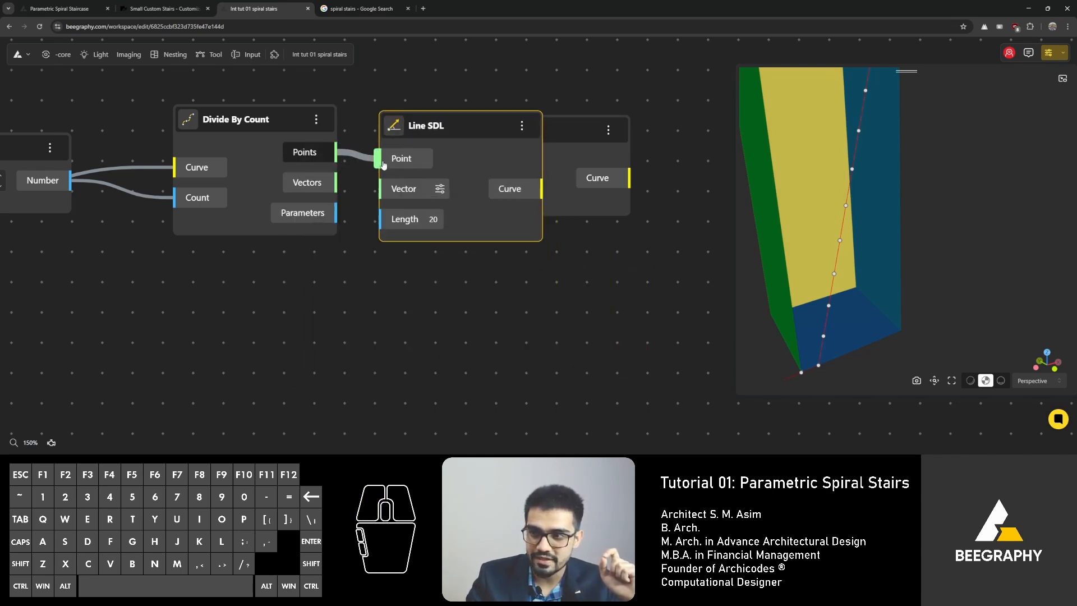
drag(549, 120, 646, 331)
drag(473, 126, 512, 121)
scroll(884, 298, down, 3)
drag(882, 299, 771, 314)
drag(493, 116, 583, 122)
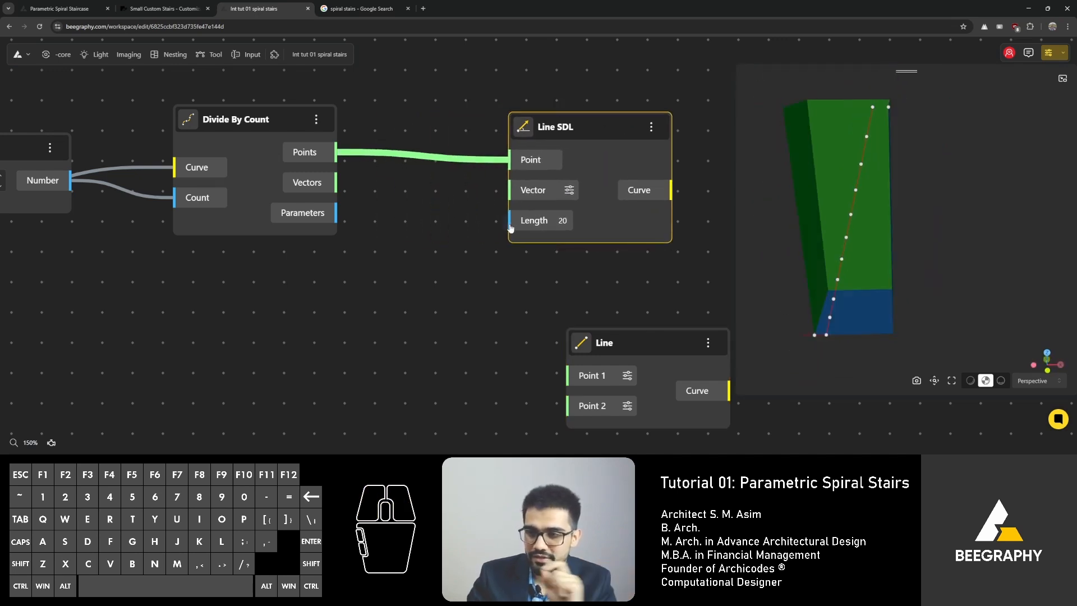
Step: Add a Range Input node set to 2000 and connect its Number to Line SDL's Length input
click(470, 232)
scroll(466, 235, down, 5)
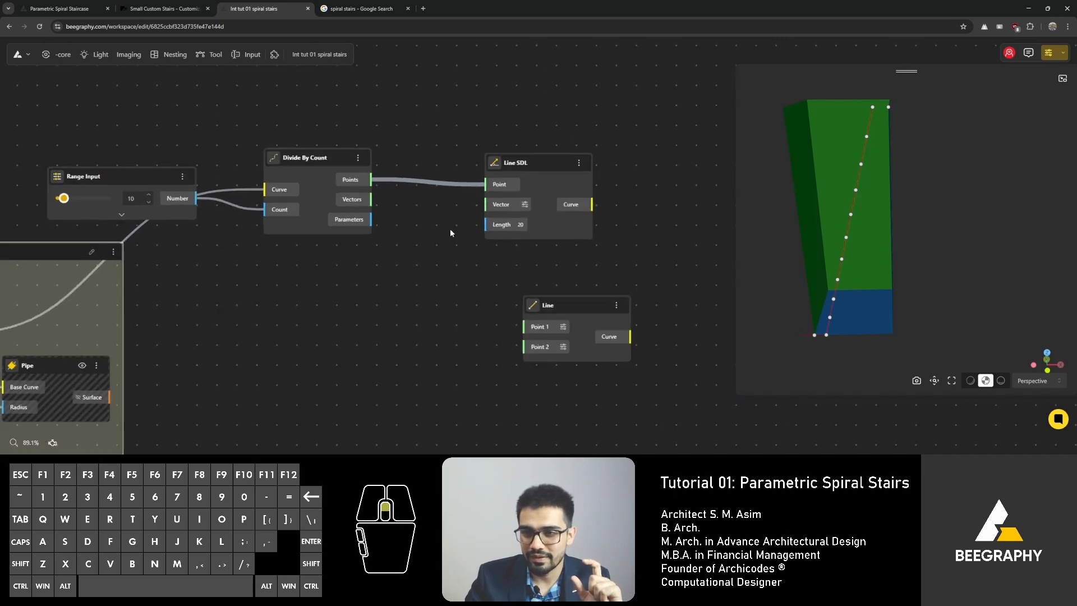
scroll(450, 228, up, 5)
double_click(435, 239)
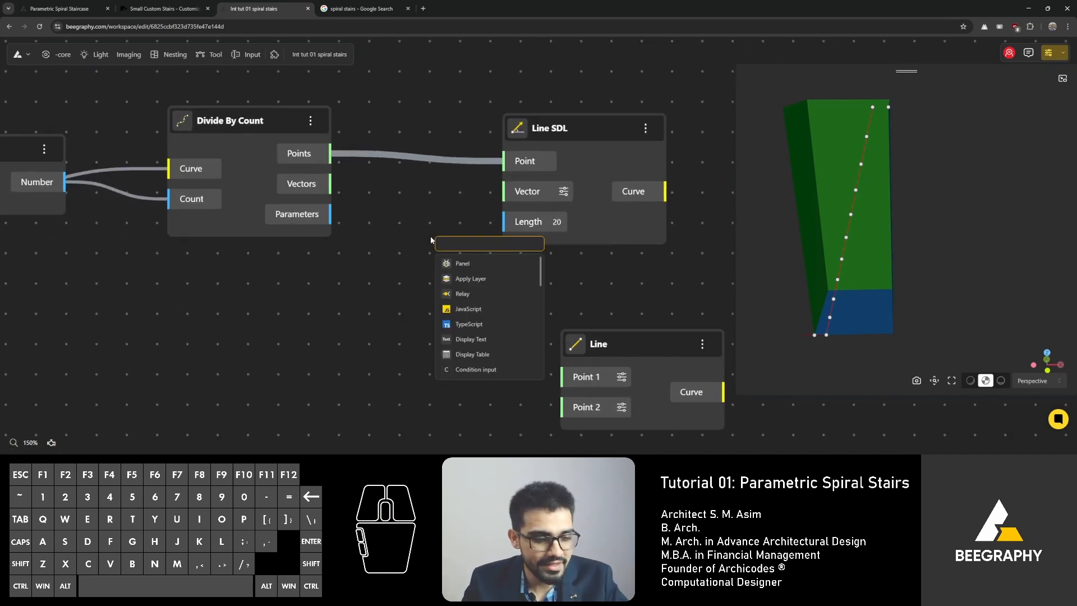
text(slid)
click(474, 278)
drag(525, 255, 280, 286)
drag(416, 316, 503, 222)
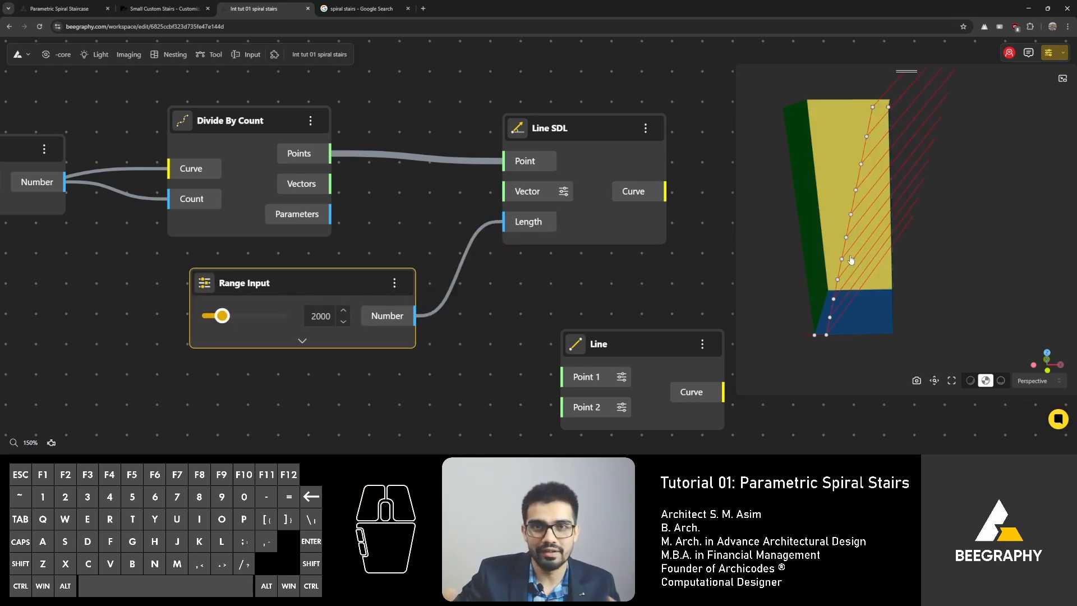
Step: Reposition the new Range Input and the Line SDL node on the canvas
drag(851, 260, 832, 275)
drag(285, 289, 234, 298)
drag(551, 127, 667, 131)
middle_drag(667, 130, 577, 154)
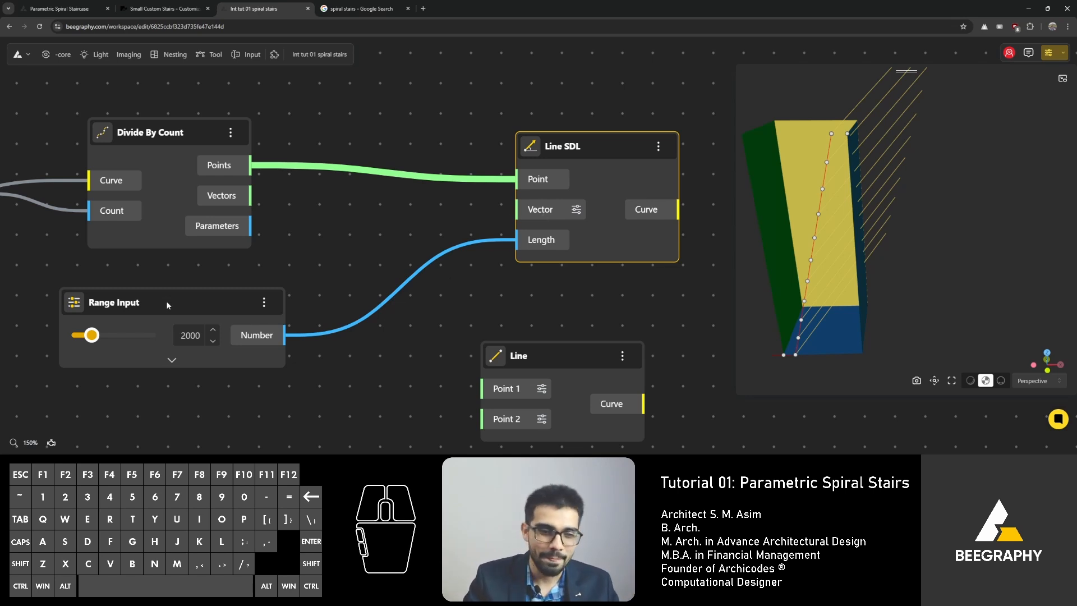
drag(166, 304, 201, 328)
drag(563, 155, 526, 167)
drag(881, 280, 858, 244)
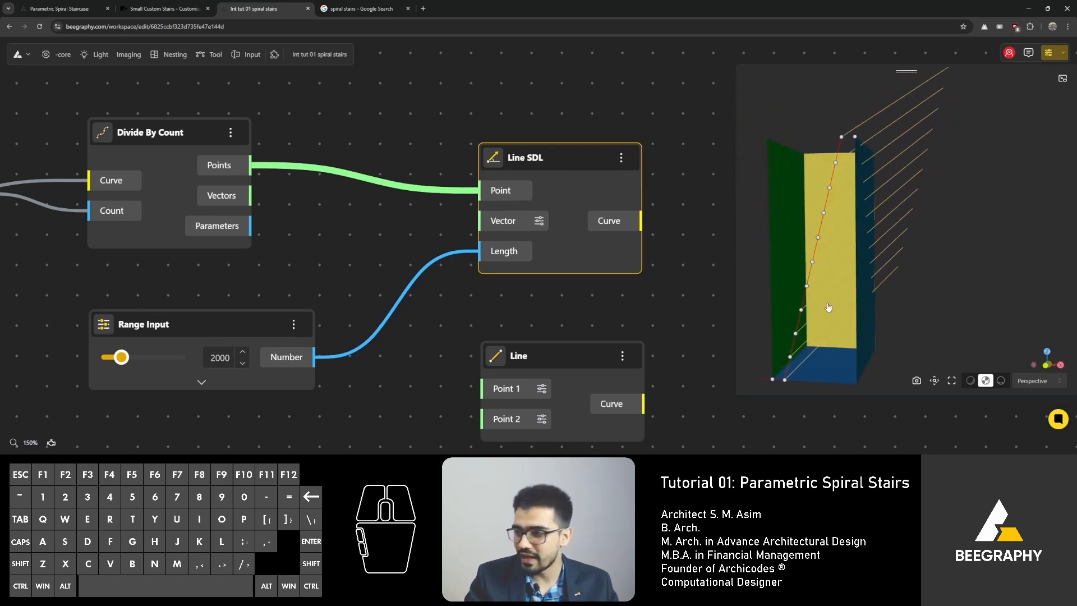
scroll(826, 289, down, 1)
right_drag(826, 292, 812, 342)
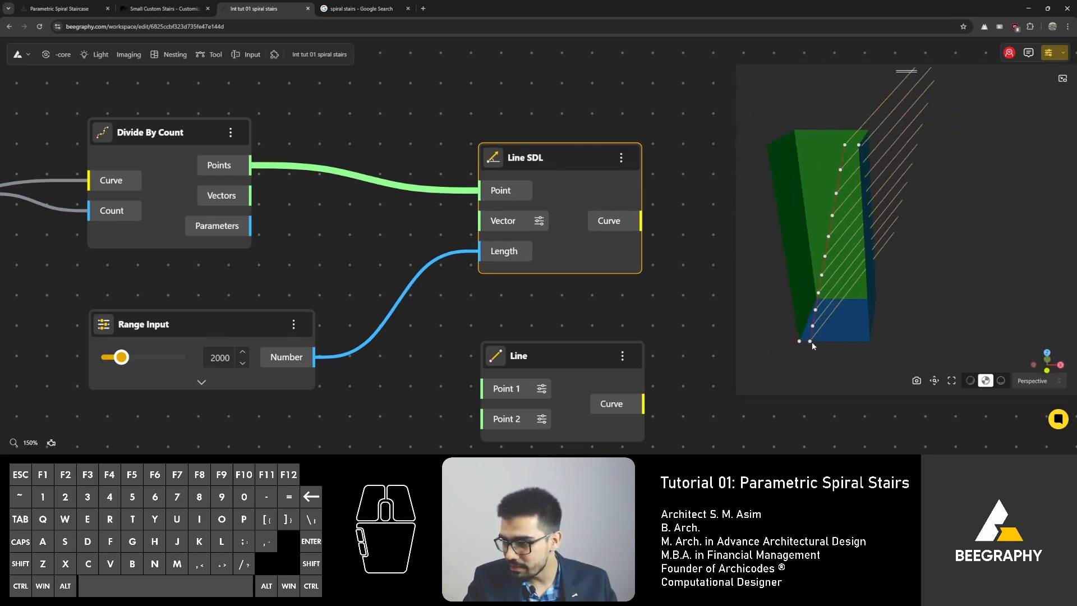
Step: Add a VectorX node with factor 10 and connect its Vector output to Line SDL's Vector input
double_click(361, 241)
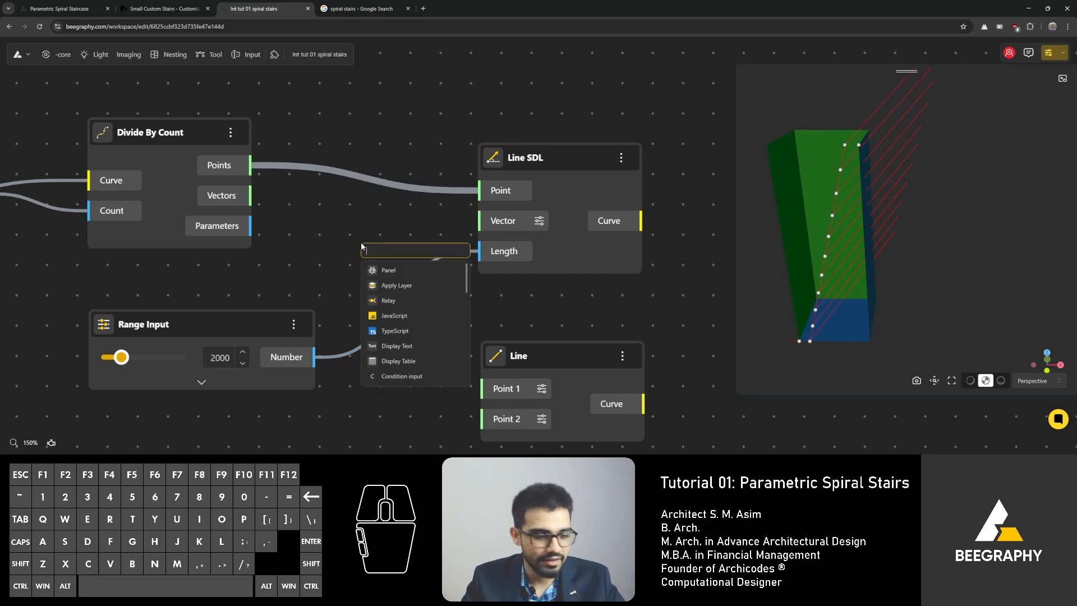
text(x)
click(439, 254)
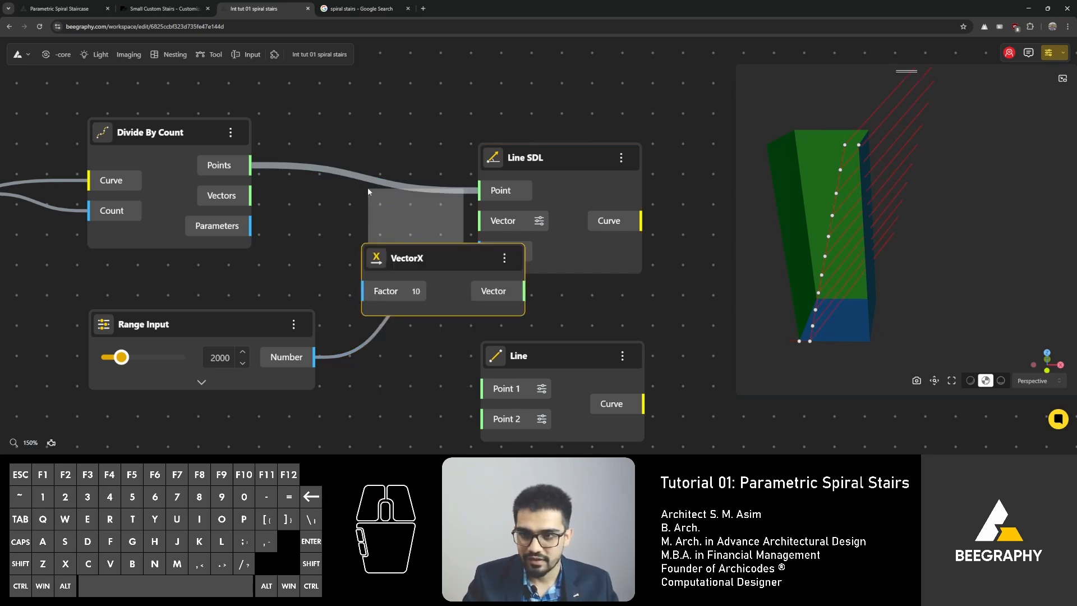
drag(440, 254, 414, 208)
drag(890, 297, 848, 305)
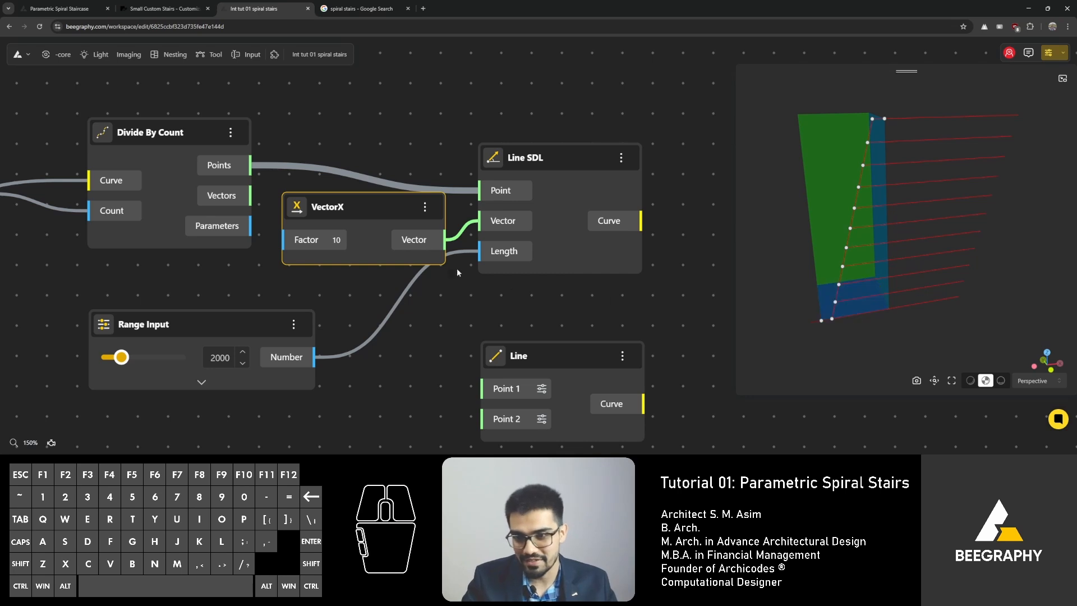
drag(456, 268, 361, 241)
Step: Delete the unused Line node from the canvas
drag(183, 291, 231, 321)
drag(463, 332, 479, 338)
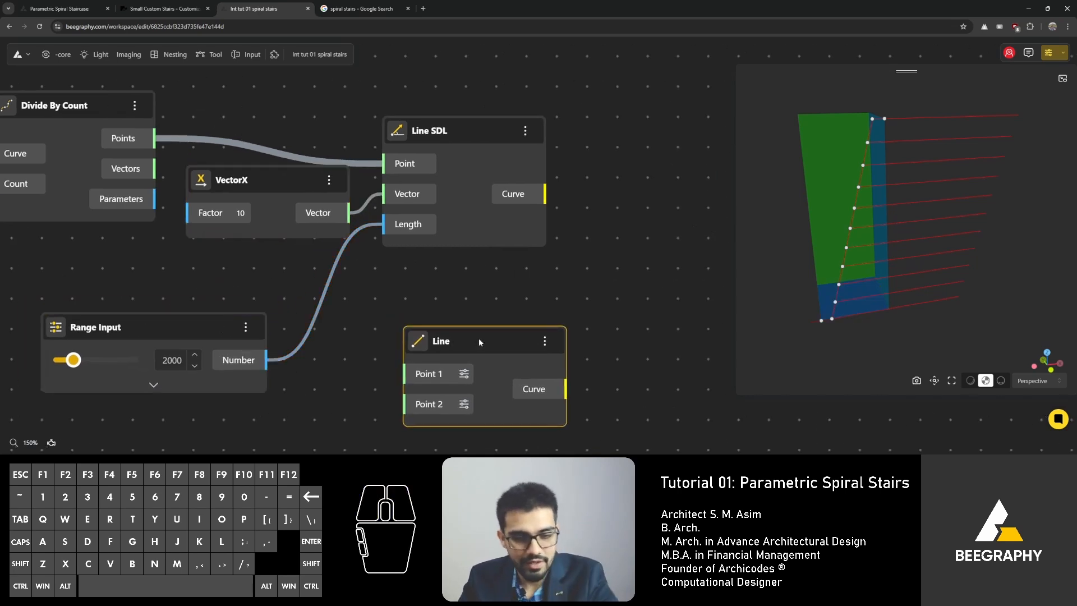
key(Delete)
Step: Rearrange the Range Input, VectorX and Line SDL nodes closer together
drag(176, 322, 276, 267)
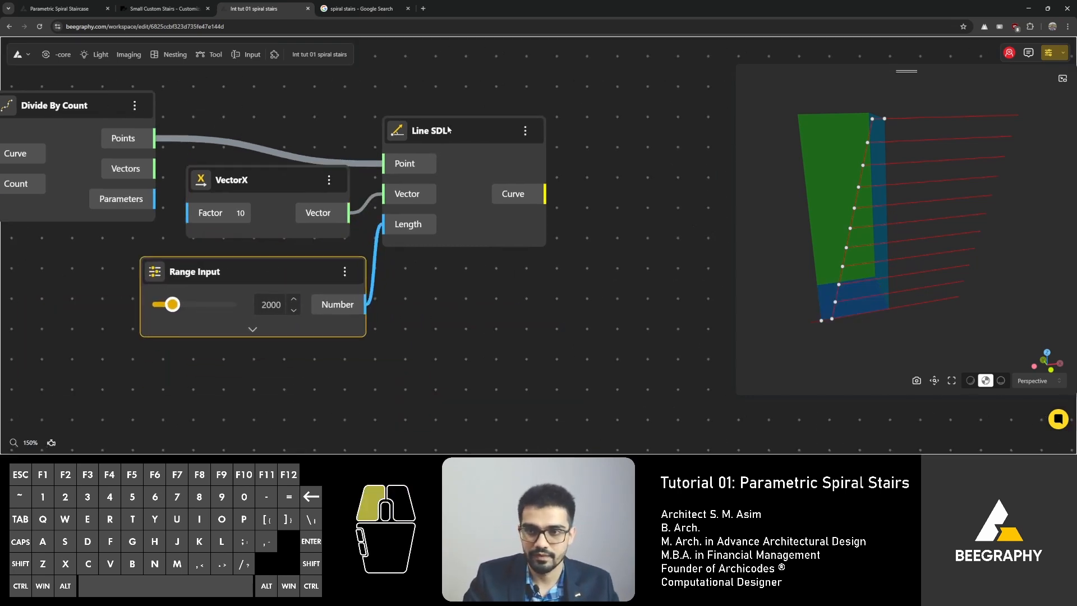
drag(434, 130, 558, 149)
drag(259, 170, 275, 186)
right_drag(467, 125, 436, 139)
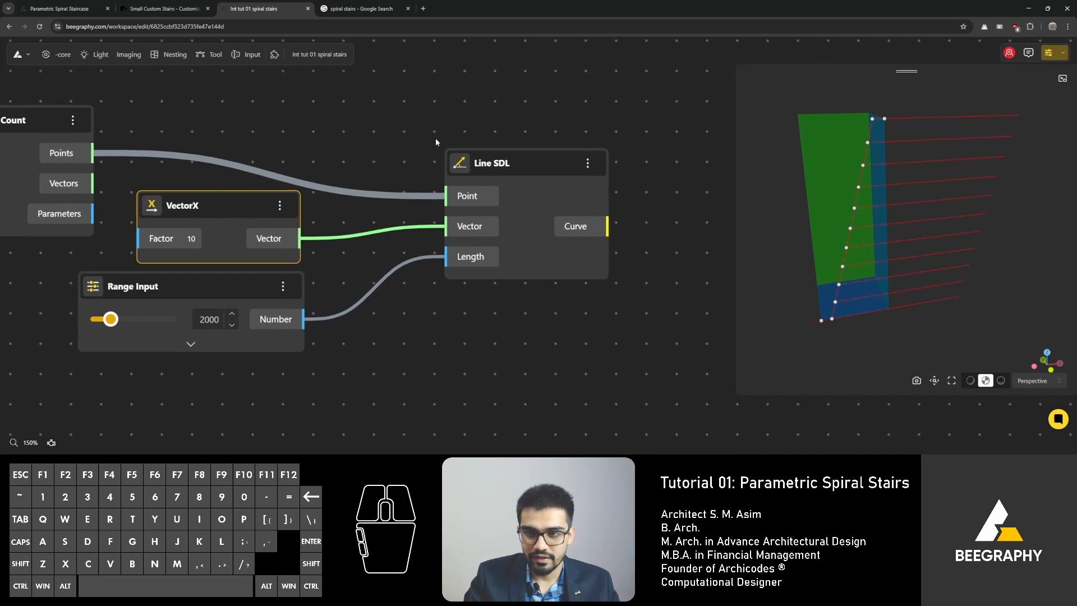
right_drag(373, 215, 249, 218)
Step: Add a Rotate node to the canvas right of Line SDL
double_click(589, 293)
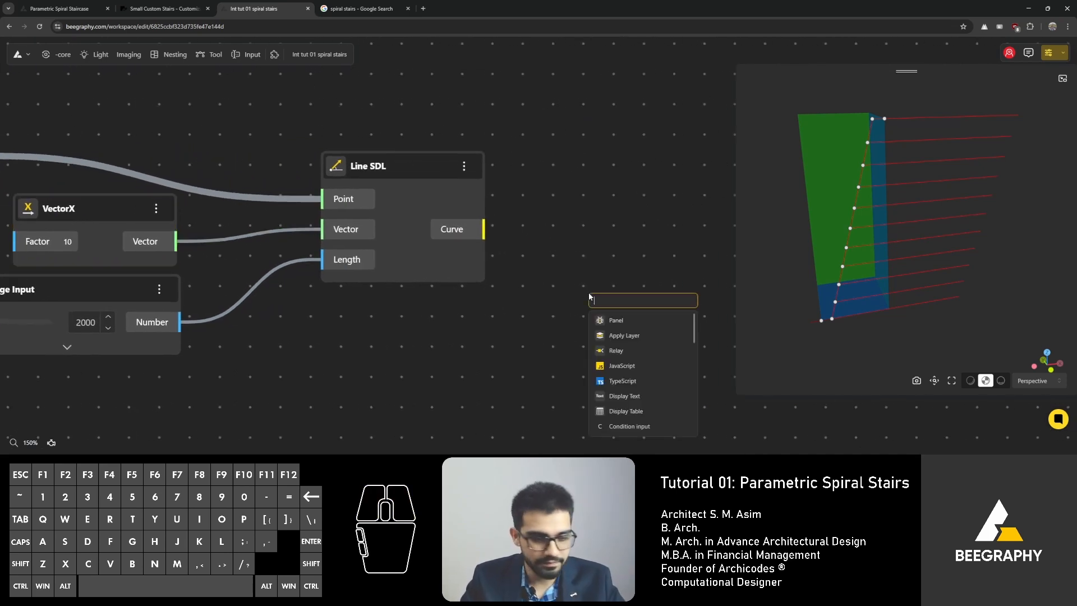
text(rotate)
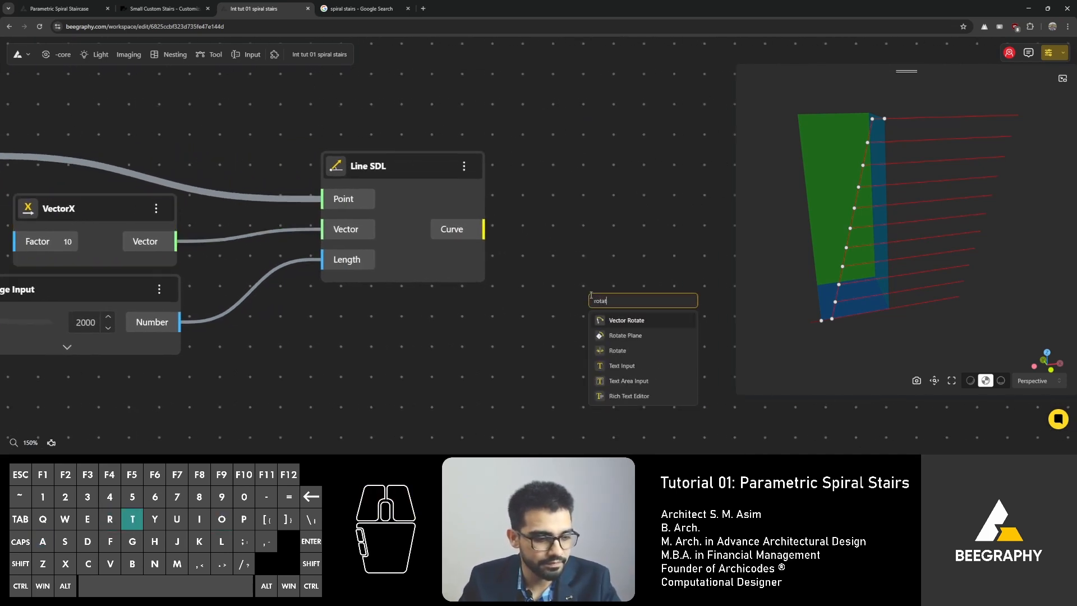
click(641, 349)
Step: Add a DegToRad node, wiring Line SDL's Curve to Rotate's Geometry and Radian to Rotate's Angle
drag(483, 229, 491, 313)
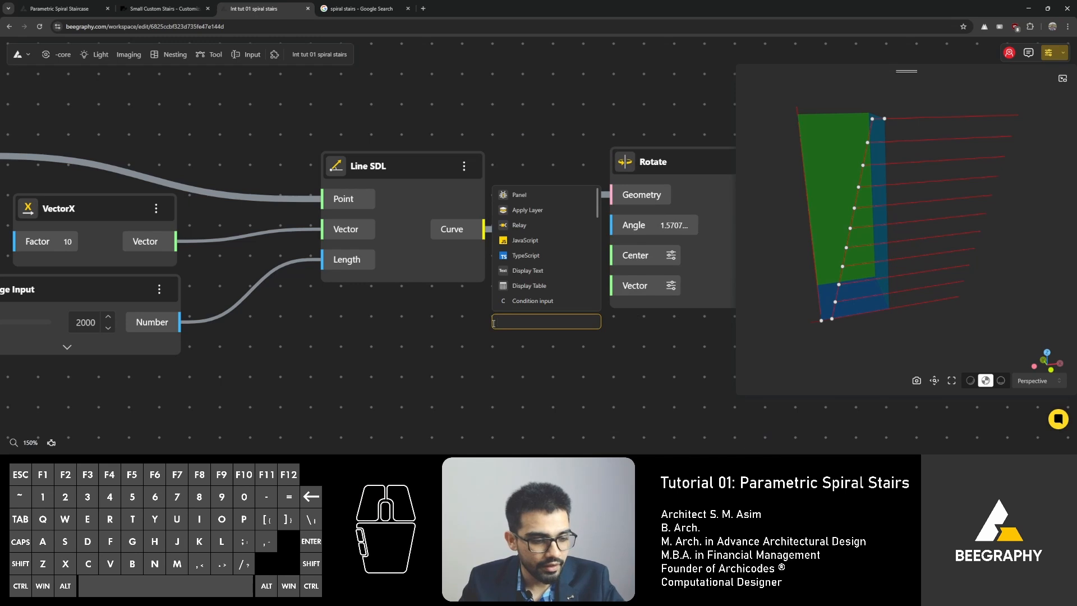
text(deg)
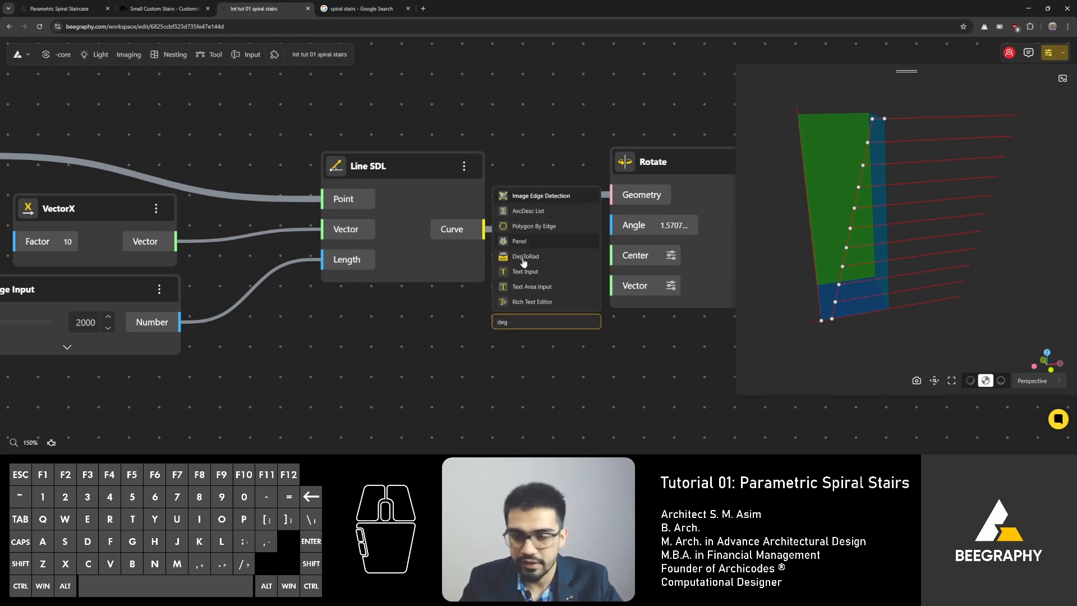
text(torag)
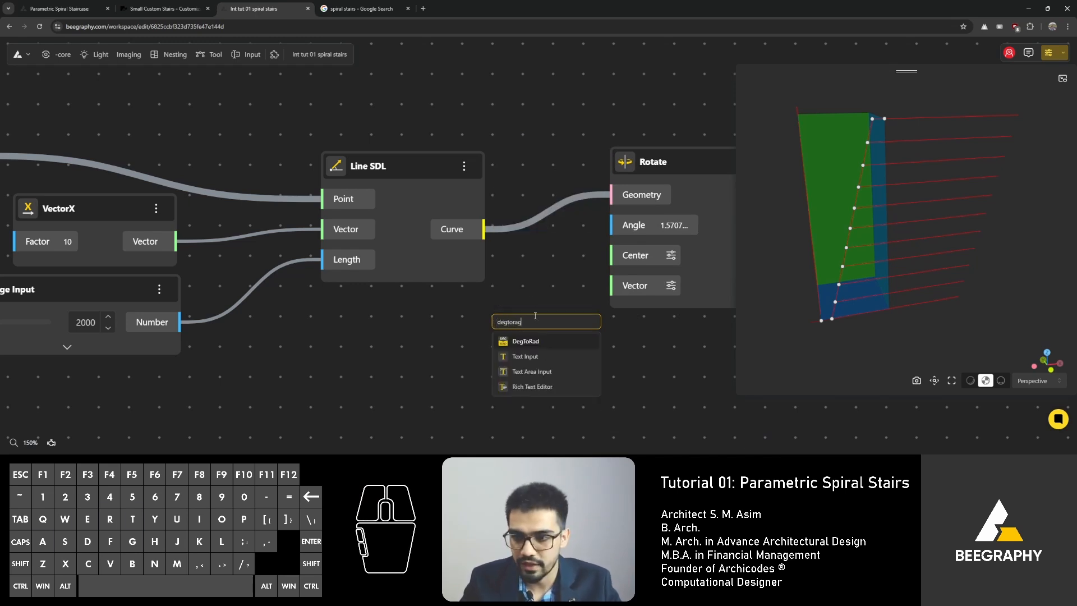
click(536, 343)
drag(563, 336, 617, 225)
drag(464, 309, 465, 335)
right_drag(526, 261, 655, 218)
drag(554, 295, 554, 313)
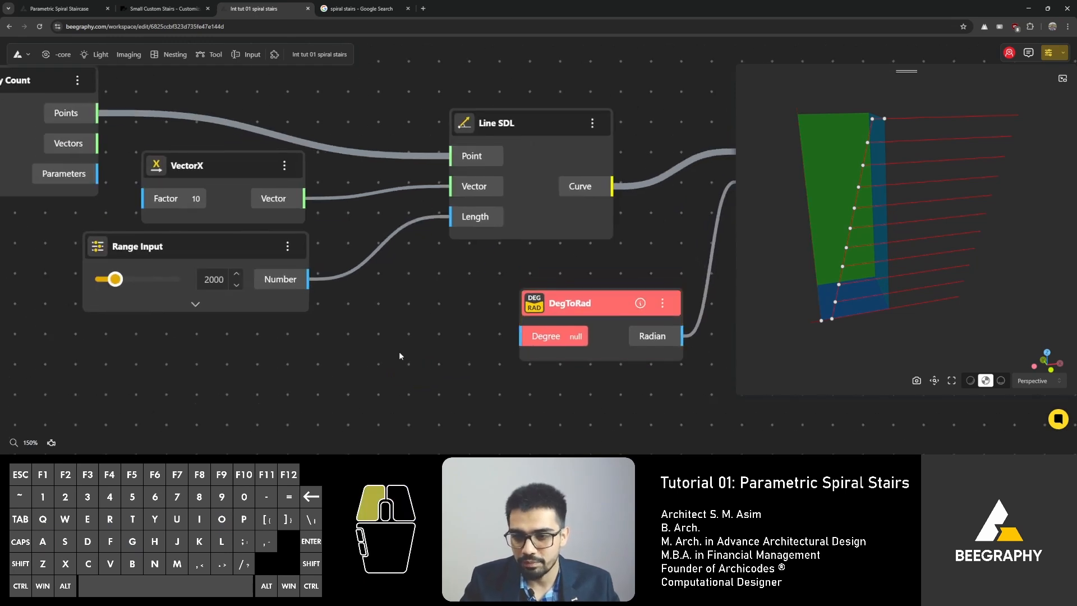
Step: Add a Range Input set to 30 and connect its Number to DegToRad's Degree input
double_click(399, 353)
text(30)
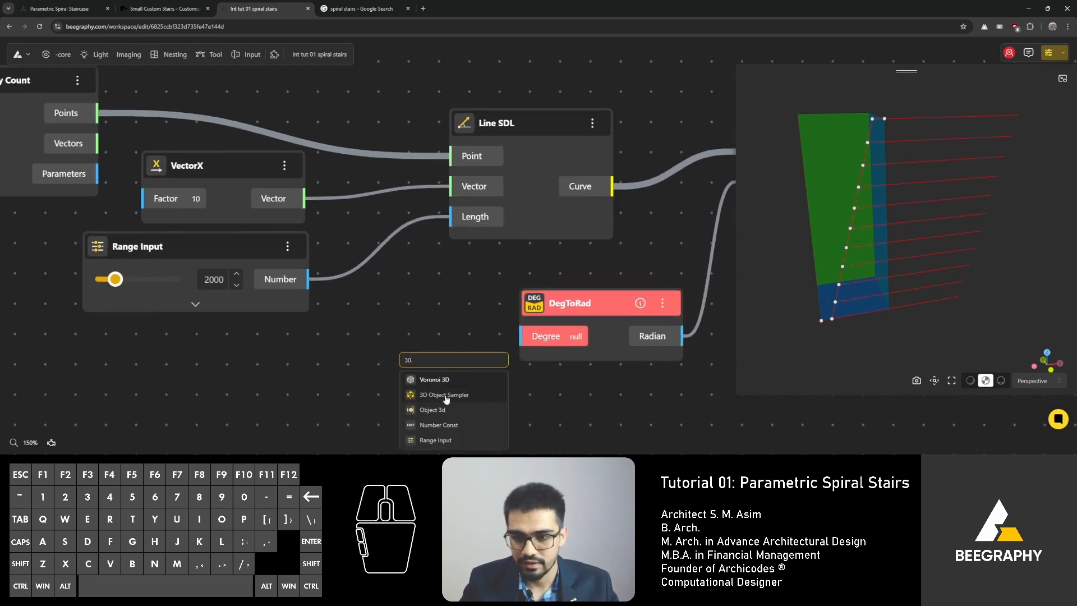
click(453, 440)
drag(480, 355, 276, 332)
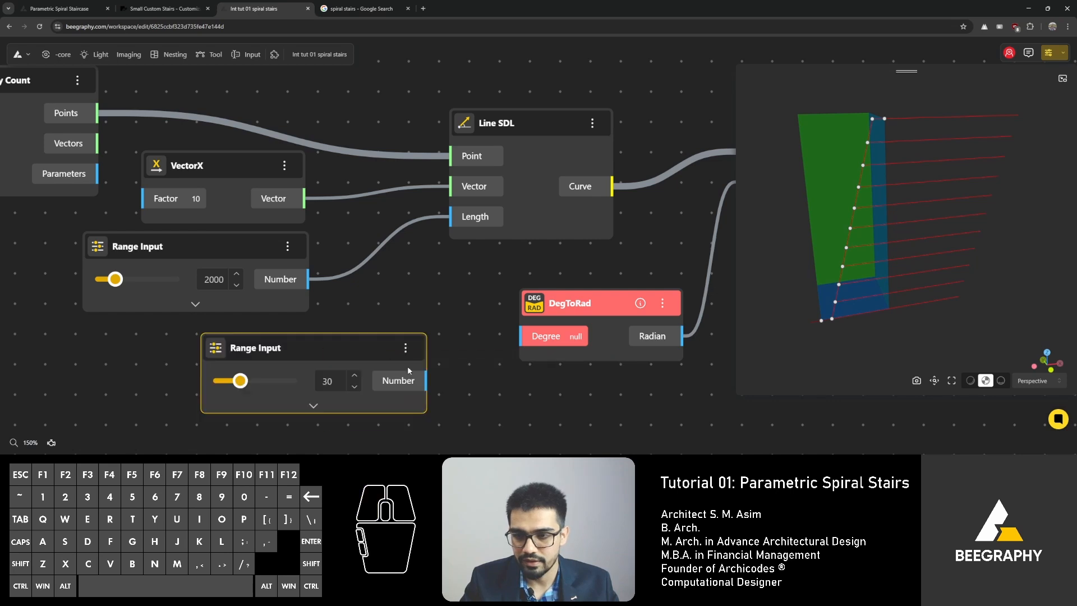
drag(426, 380, 535, 343)
Step: Reposition the Rotate node and hide the Line SDL node's preview
click(608, 260)
right_drag(647, 256, 512, 268)
scroll(512, 268, down, 3)
click(424, 180)
right_click(432, 183)
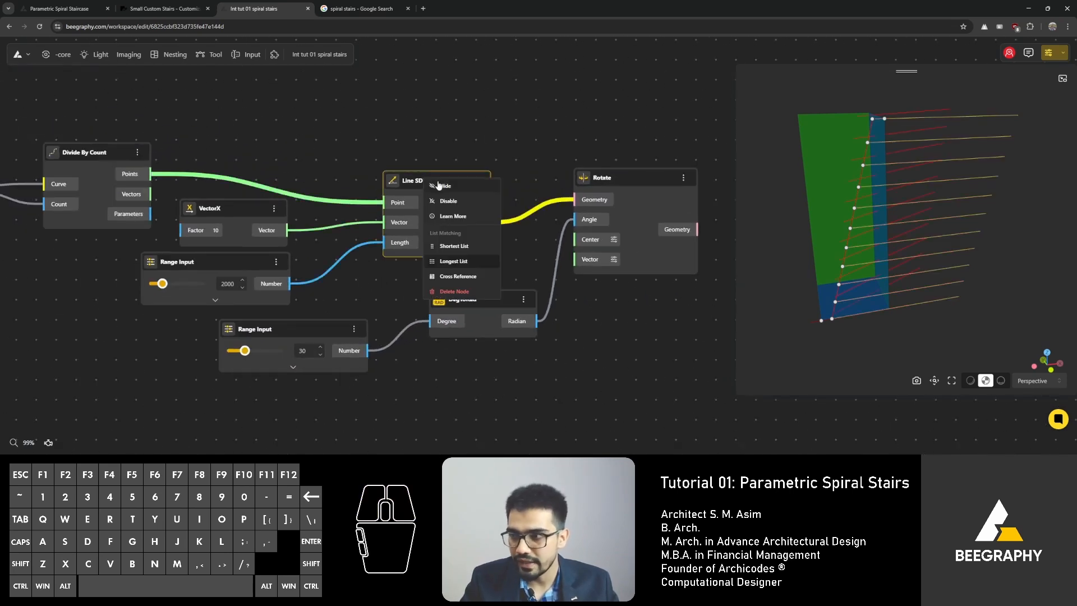
click(438, 185)
Step: Drag the rotation angle slider to test angles, leaving it at about 55
drag(623, 177, 639, 187)
drag(966, 244, 858, 307)
mouse_move(245, 351)
mouse_down()
mouse_move(271, 353)
mouse_move(241, 359)
mouse_move(265, 359)
mouse_move(252, 359)
mouse_up()
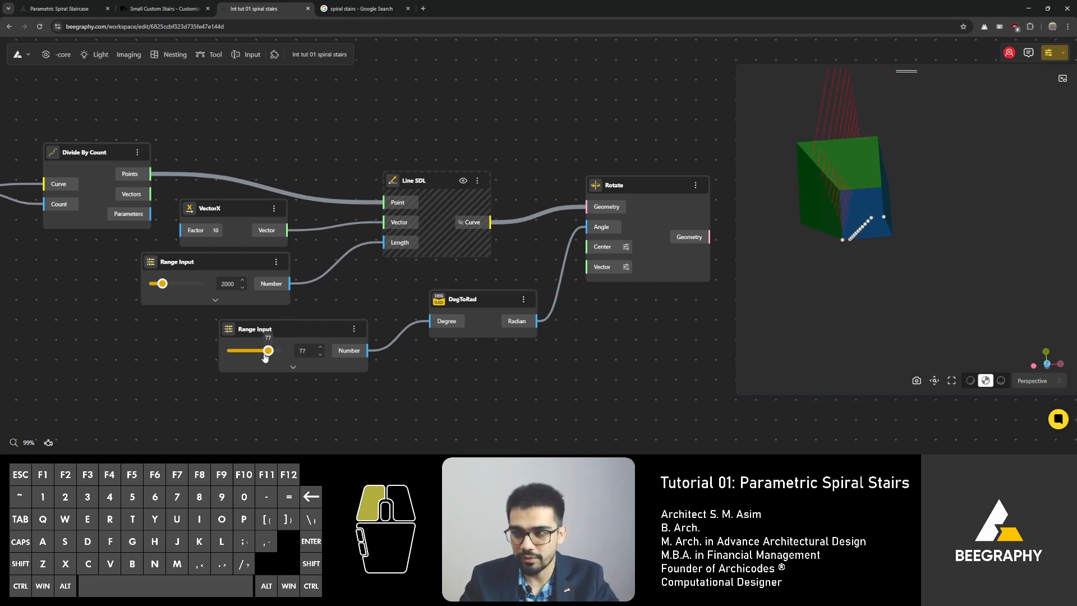
drag(265, 358, 258, 351)
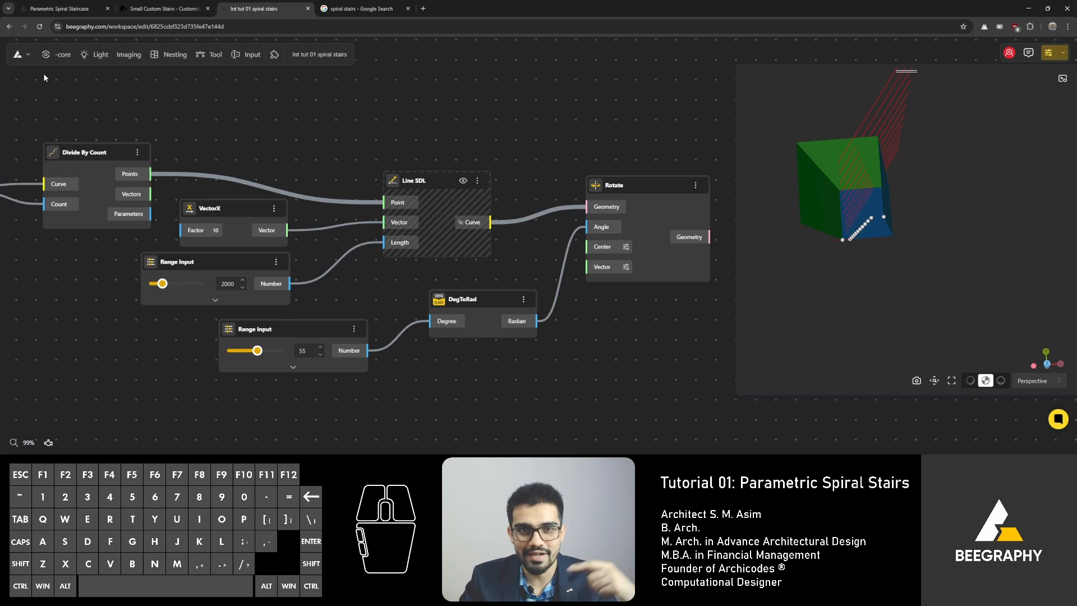
Step: Open the workspace Settings dialog to review the General canvas options and close it
click(18, 56)
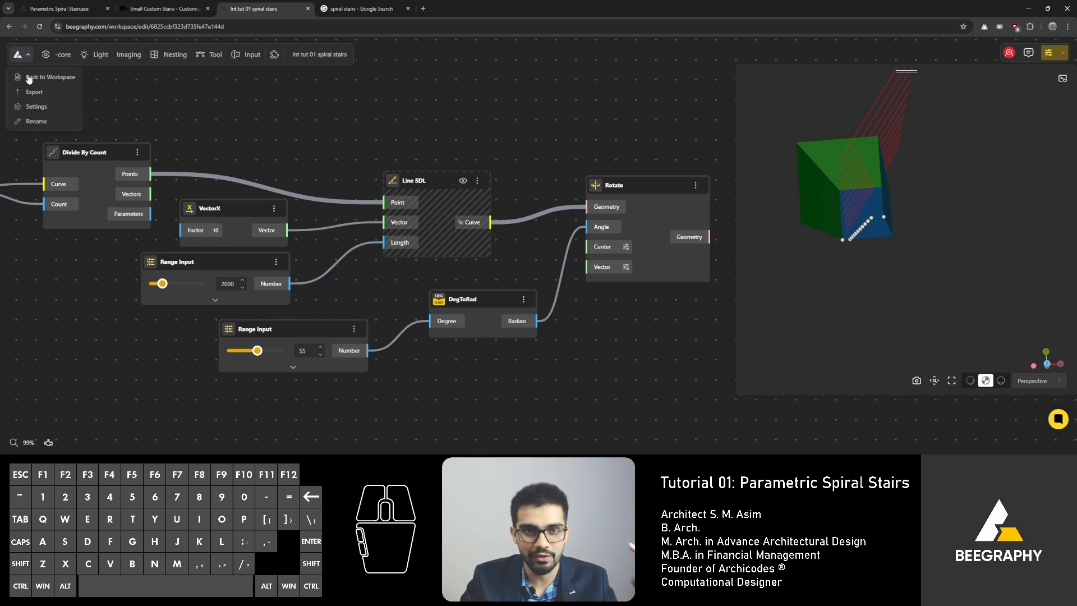
click(34, 106)
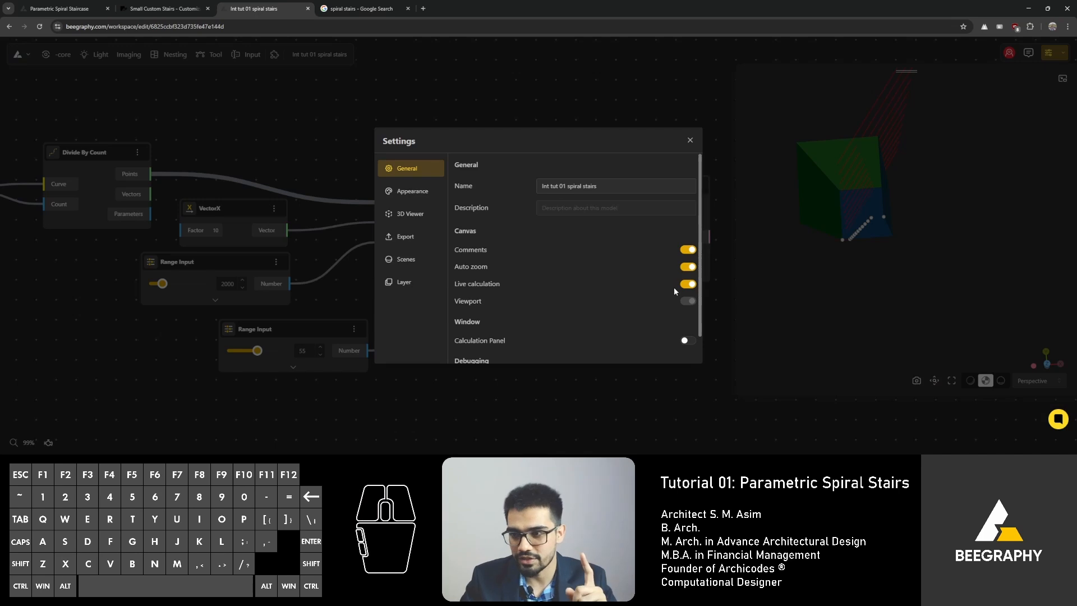
click(690, 140)
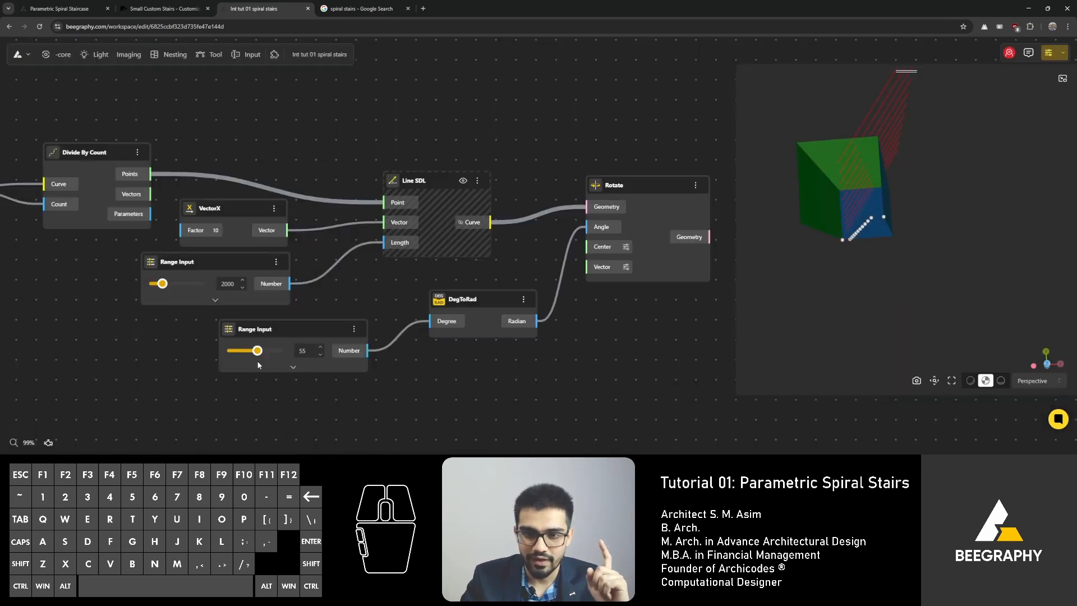
Step: Set the rotation angle Range Input to 0
drag(257, 351, 263, 353)
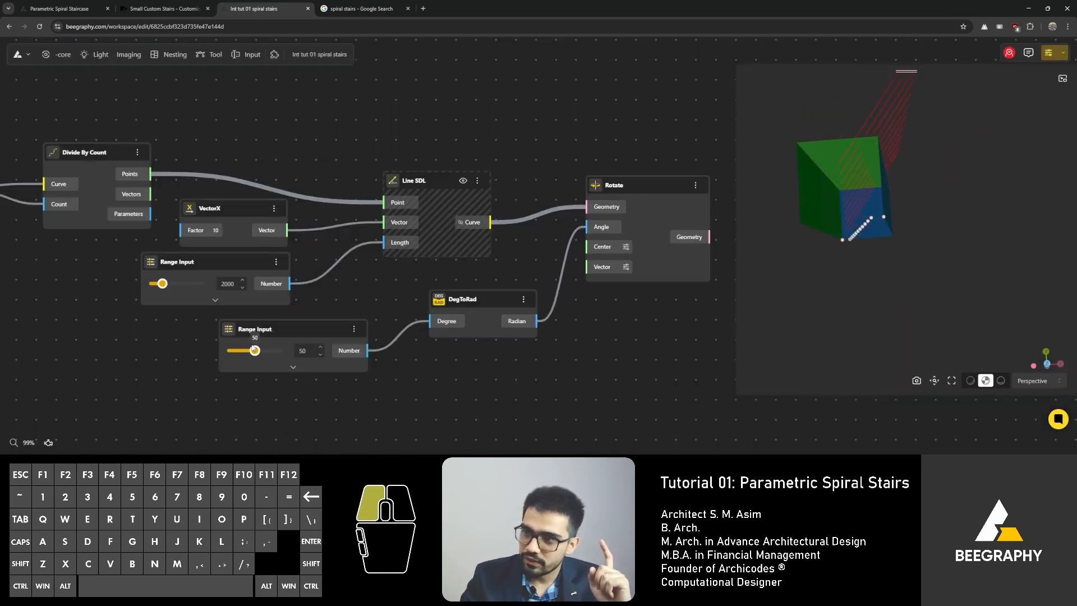
drag(262, 347, 262, 346)
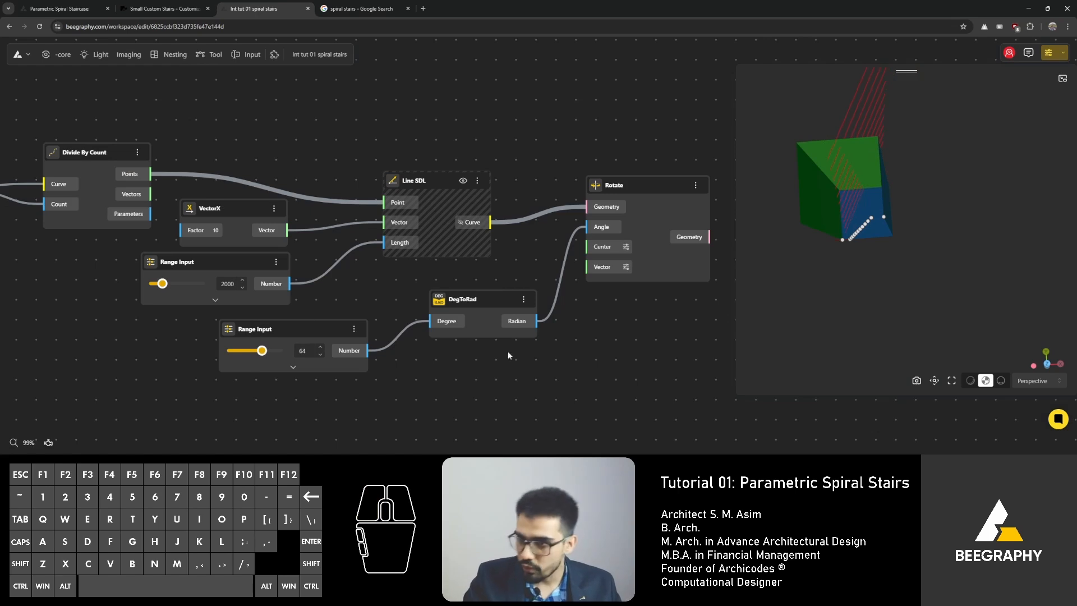
right_drag(507, 351, 441, 360)
scroll(525, 251, up, 3)
right_drag(835, 271, 836, 270)
drag(836, 270, 845, 233)
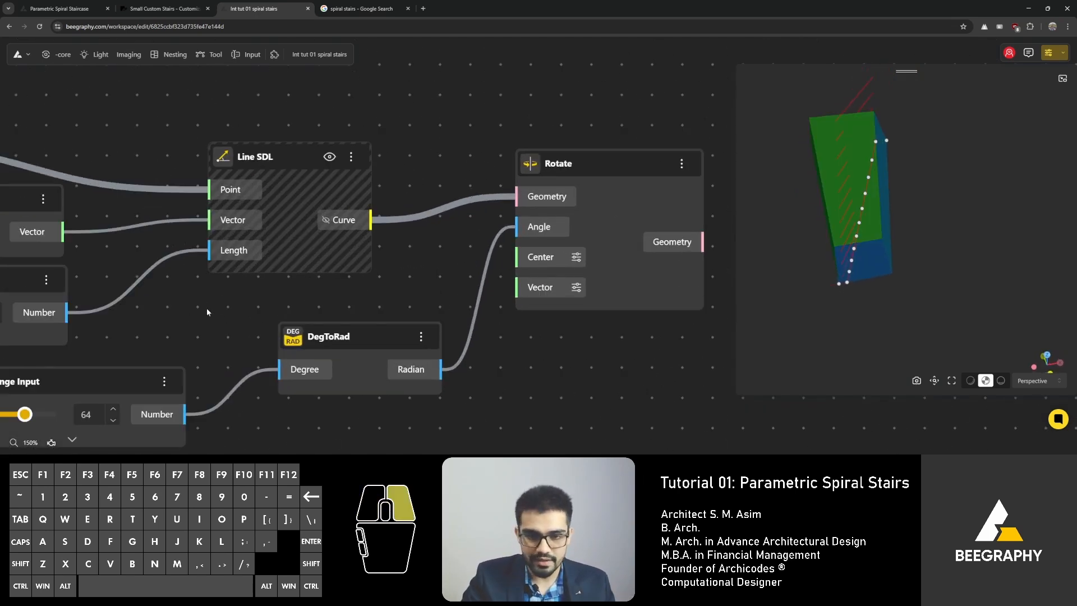
right_drag(207, 307, 399, 275)
drag(218, 380, 135, 376)
scroll(878, 162, up, 2)
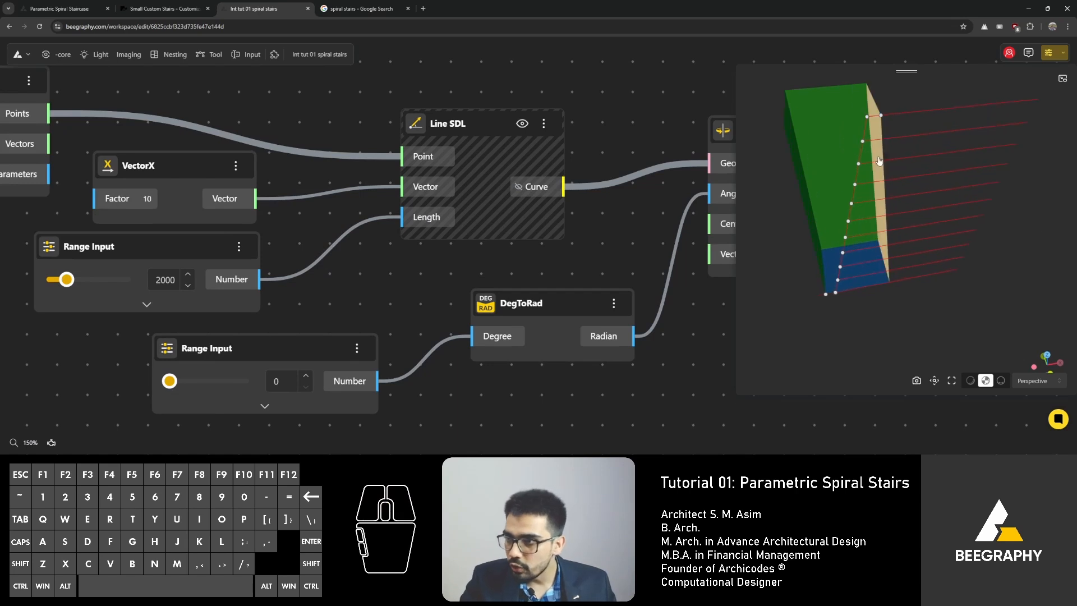
scroll(828, 296, up, 3)
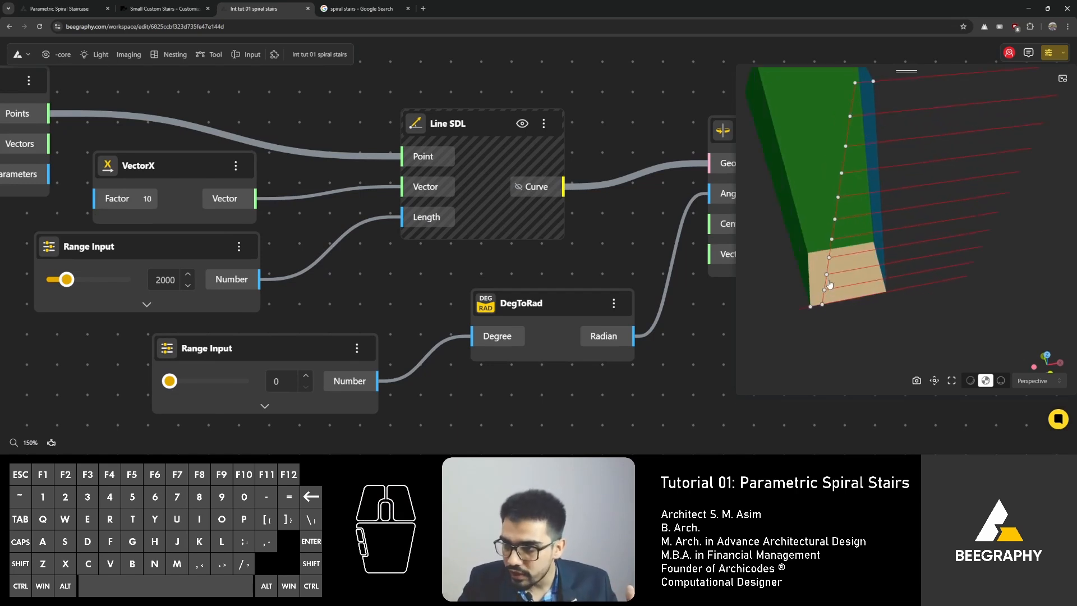
scroll(690, 227, down, 2)
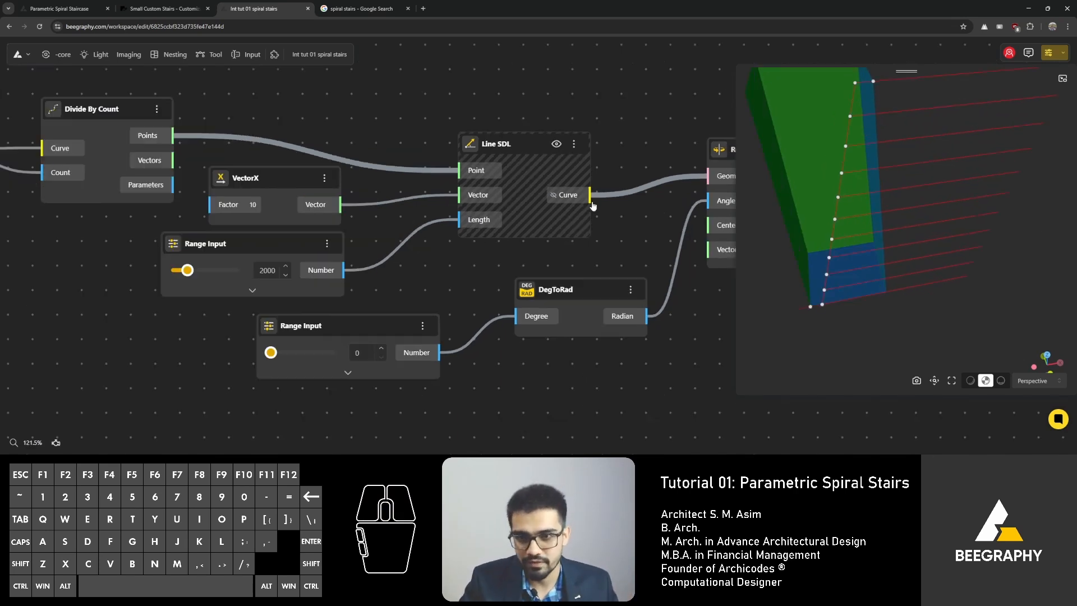
right_drag(593, 207, 486, 225)
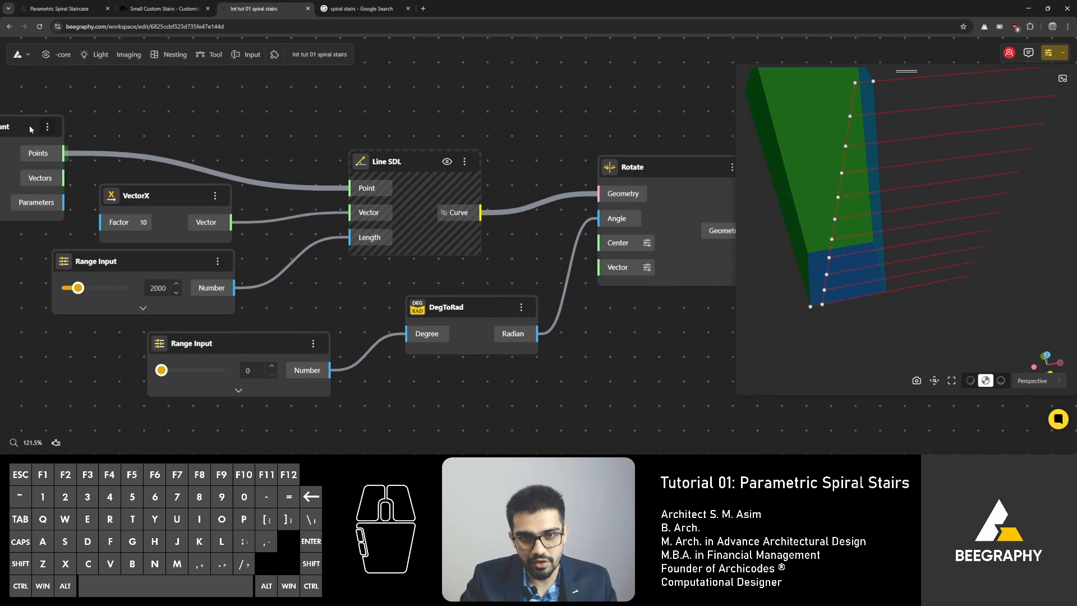
Step: Bring the Divide By Count node into view and connect its Points output to the Rotate node's Center input
drag(29, 126, 90, 90)
drag(125, 128, 597, 244)
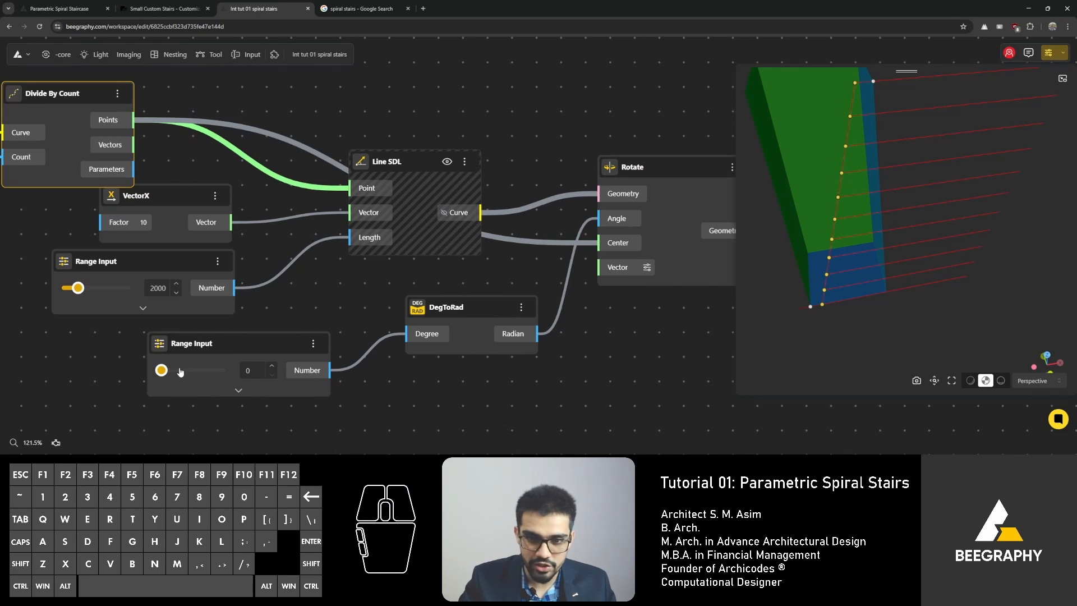
Step: Drag the rotation angle slider to about 11 and move its Range Input node
mouse_move(162, 370)
mouse_down()
mouse_move(209, 375)
mouse_move(169, 379)
mouse_up()
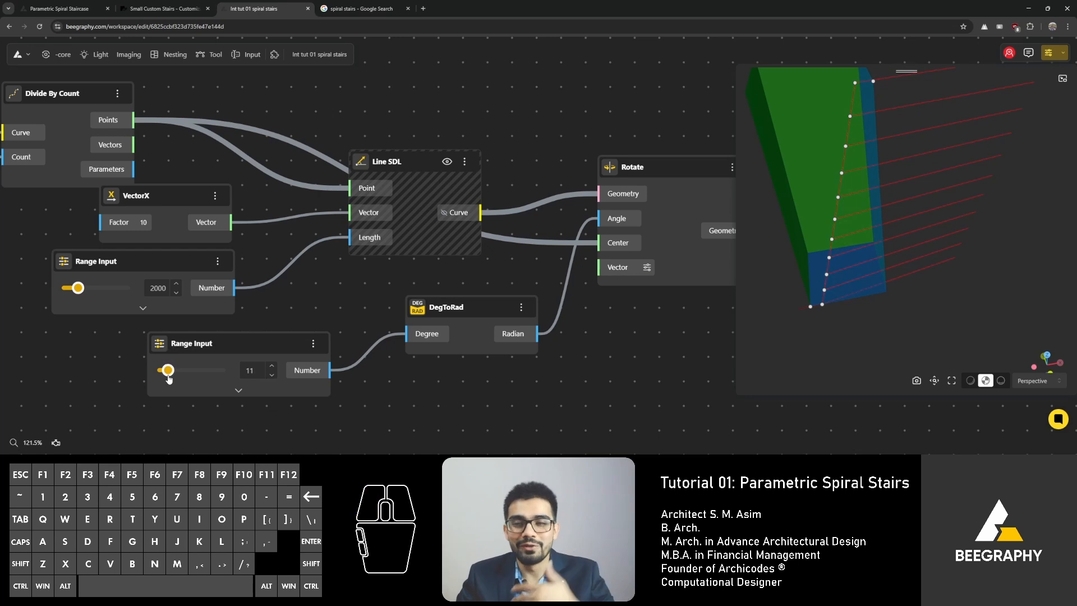
drag(236, 342, 199, 343)
middle_drag(199, 343, 381, 267)
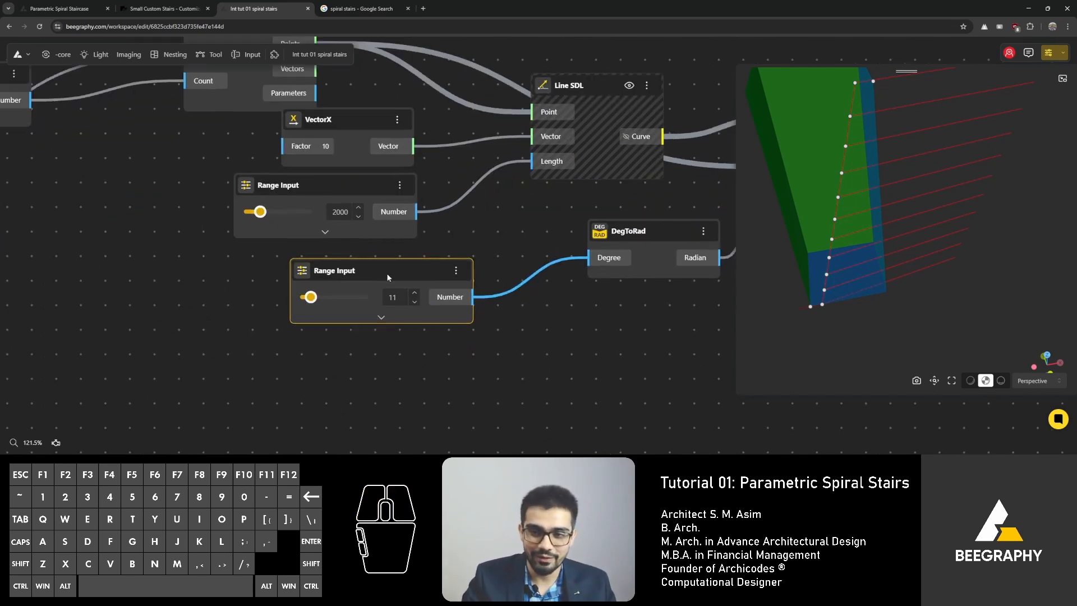
drag(387, 274, 354, 275)
Step: Add a List Sequence node, delete the angle Range Input, and place the List Sequence near DegToRad
click(331, 372)
double_click(331, 372)
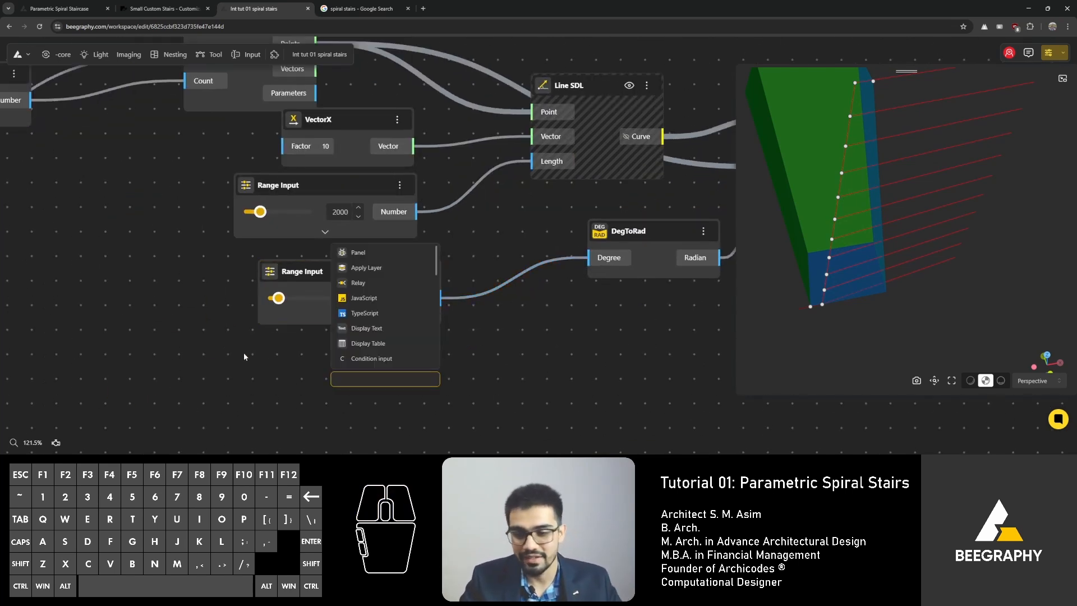
text(se)
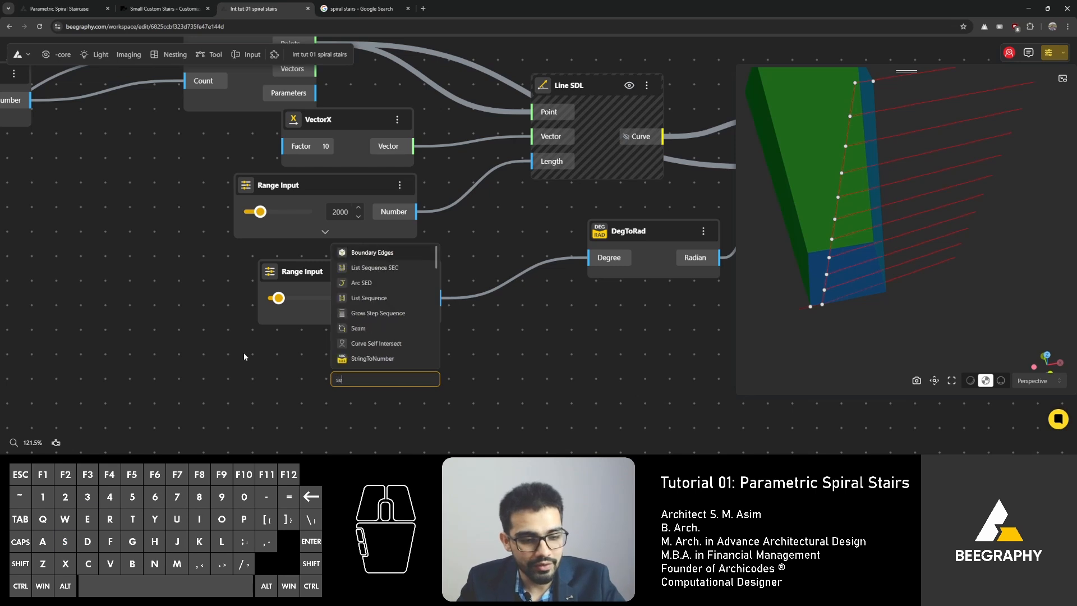
text(quence)
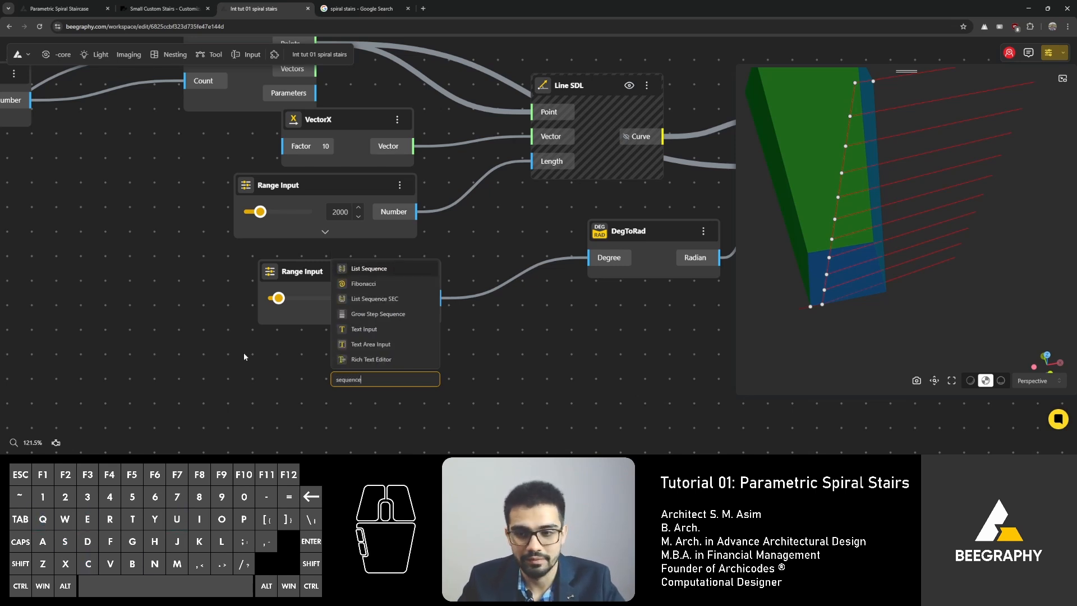
click(361, 269)
drag(382, 404, 481, 359)
drag(365, 274, 237, 272)
key(Delete)
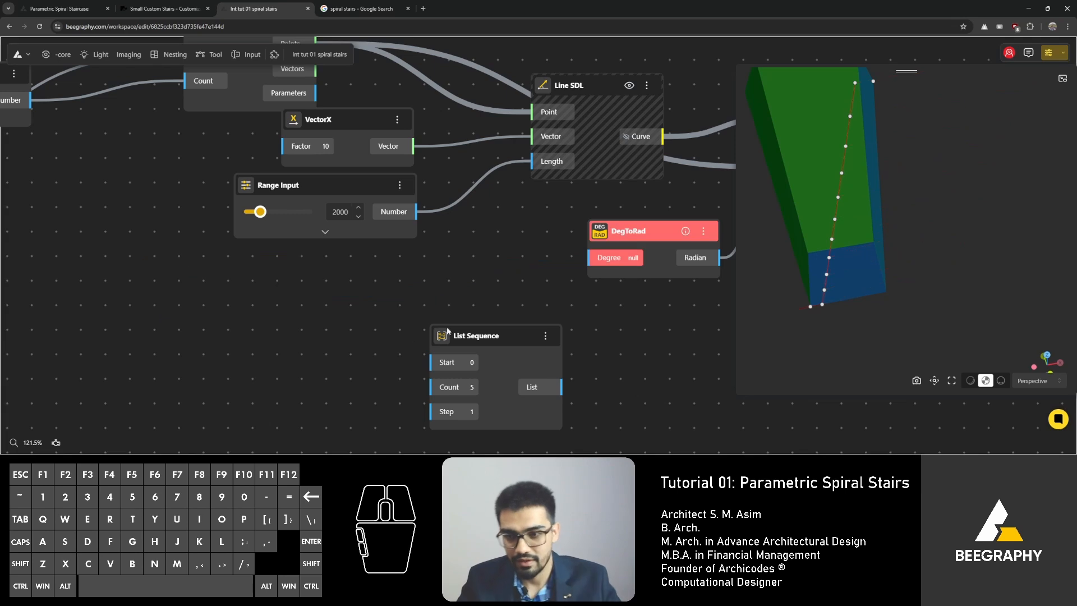
drag(477, 336, 404, 269)
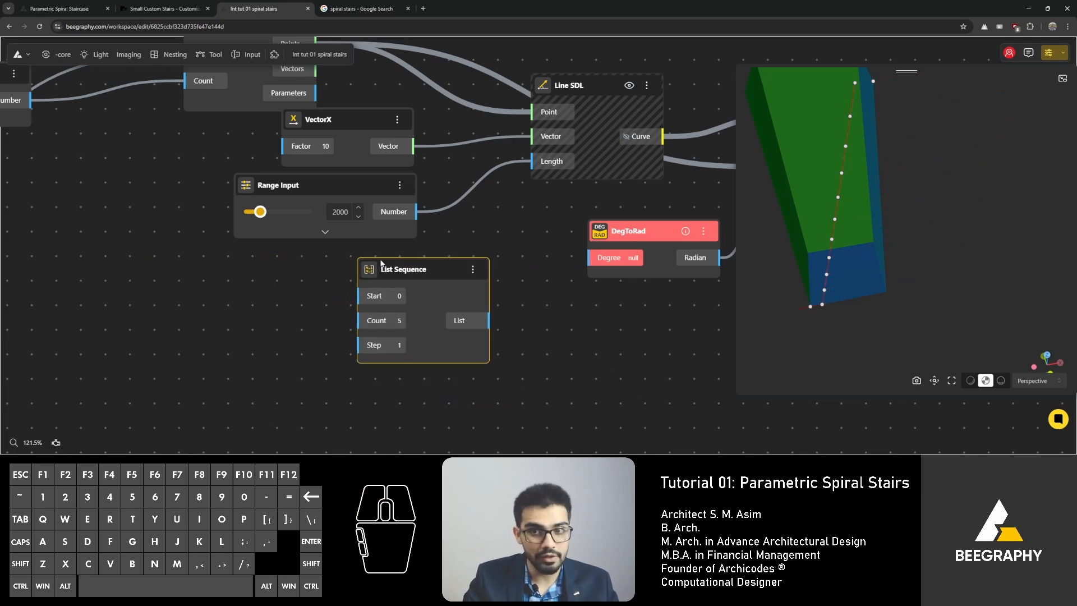
Step: Rearrange the VectorX, Range Input and Line SDL nodes on the canvas
scroll(321, 261, down, 3)
right_drag(804, 328, 834, 347)
drag(835, 348, 836, 333)
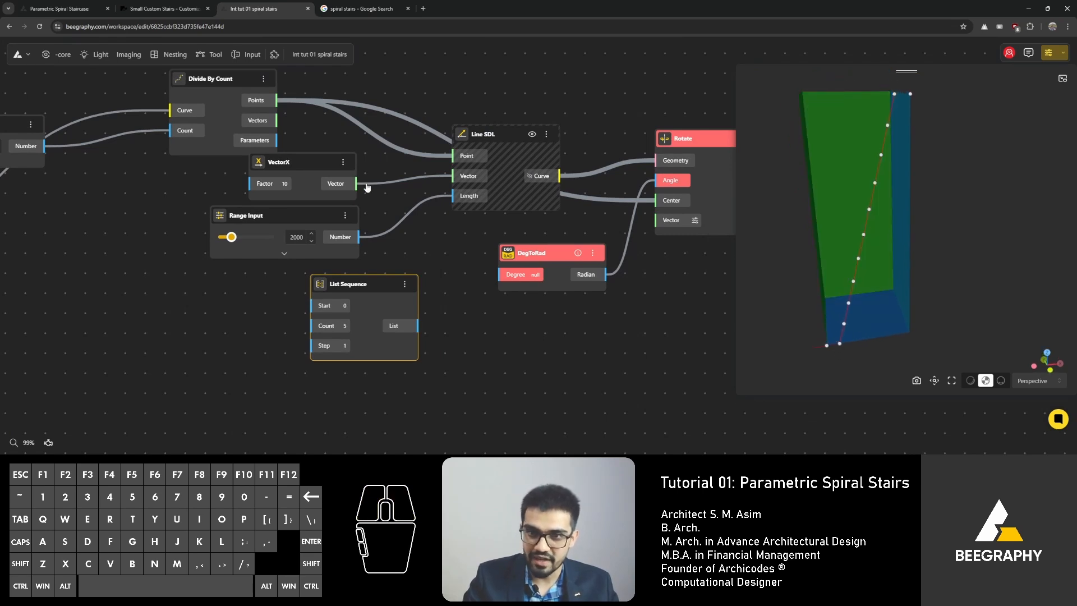
drag(312, 168, 363, 209)
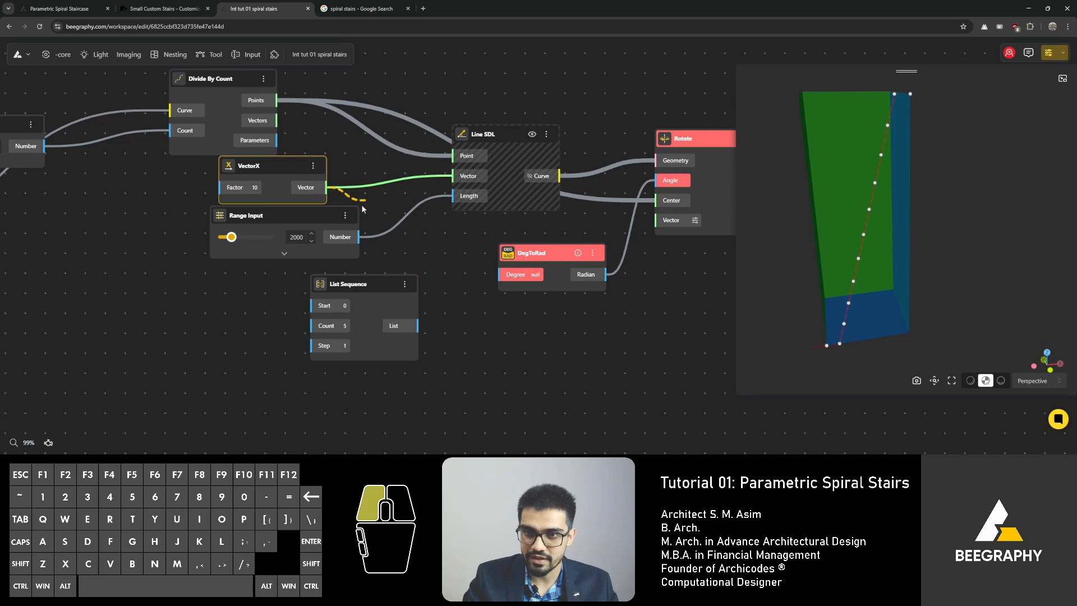
drag(297, 260, 348, 189)
right_drag(211, 182, 165, 212)
click(322, 194)
click(446, 167)
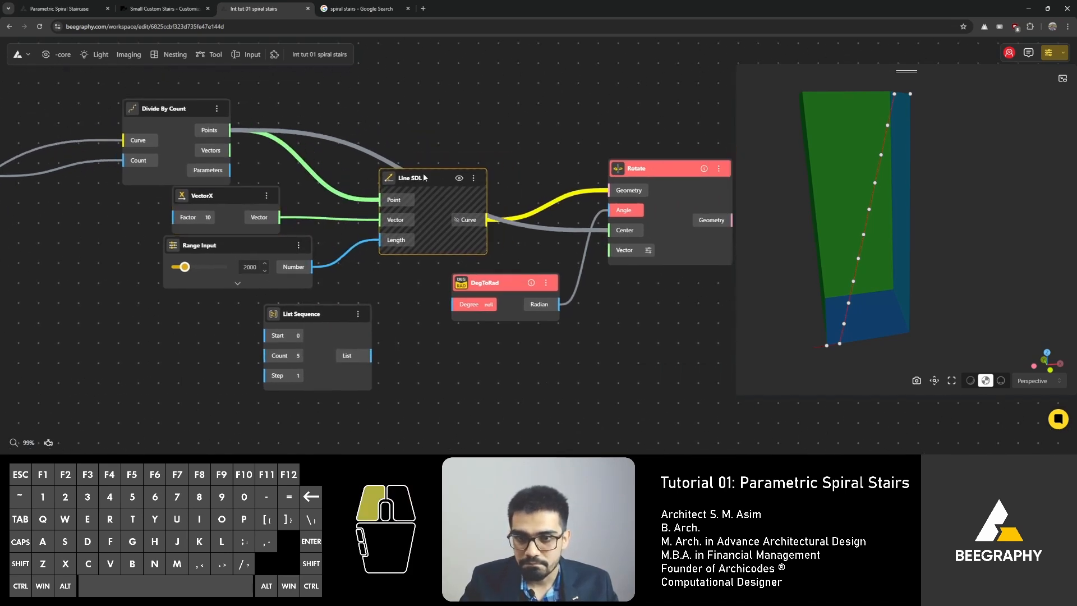
Step: Connect the division count Range Input's Number to the List Sequence's Count input
scroll(292, 185, down, 4)
right_drag(39, 149, 200, 174)
drag(200, 173, 233, 159)
drag(308, 172, 490, 335)
scroll(323, 210, up, 1)
scroll(325, 211, up, 1)
scroll(614, 359, up, 3)
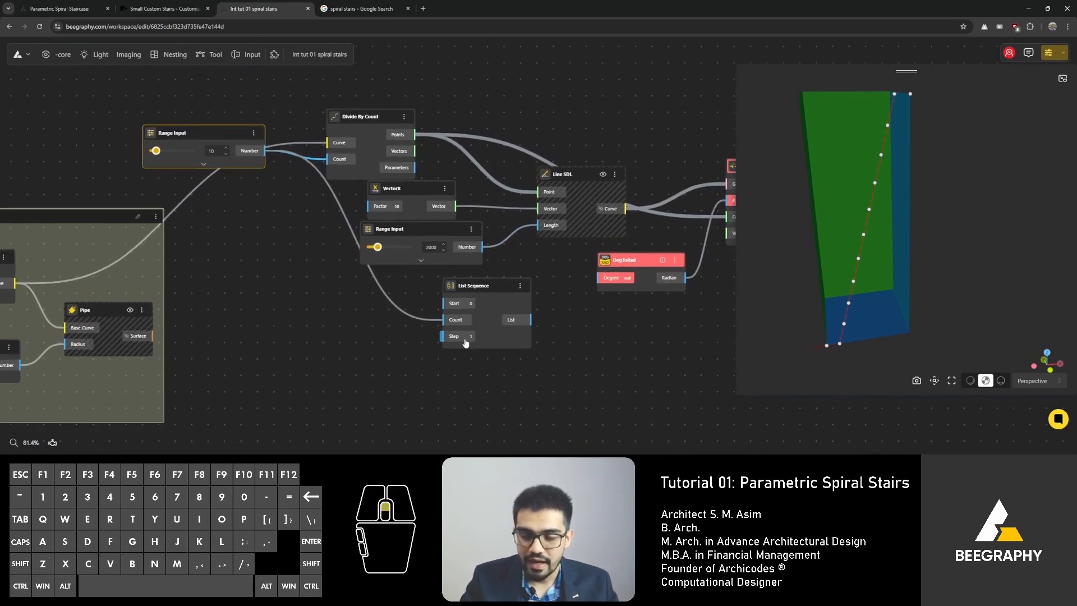
Step: Add a new Range Input set to 15 and connect it to the List Sequence's Step input
click(481, 274)
double_click(322, 355)
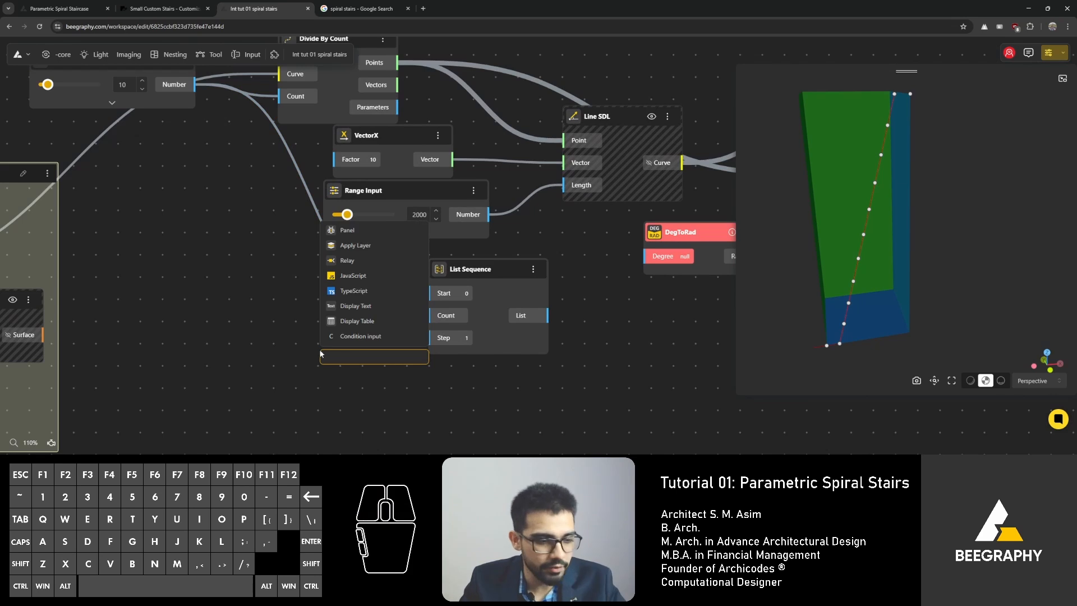
text(15)
click(361, 392)
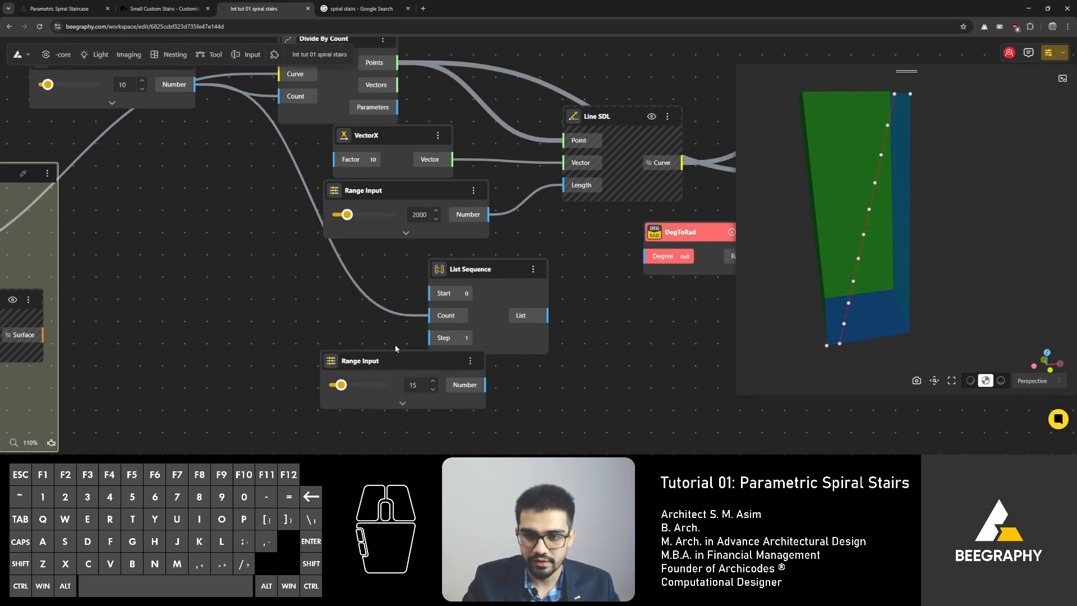
drag(408, 365, 301, 323)
drag(376, 348, 429, 338)
right_drag(562, 352, 365, 367)
right_drag(393, 361, 290, 361)
Step: Feed the List Sequence's List output into the DegToRad node's Degree input
drag(247, 332, 347, 273)
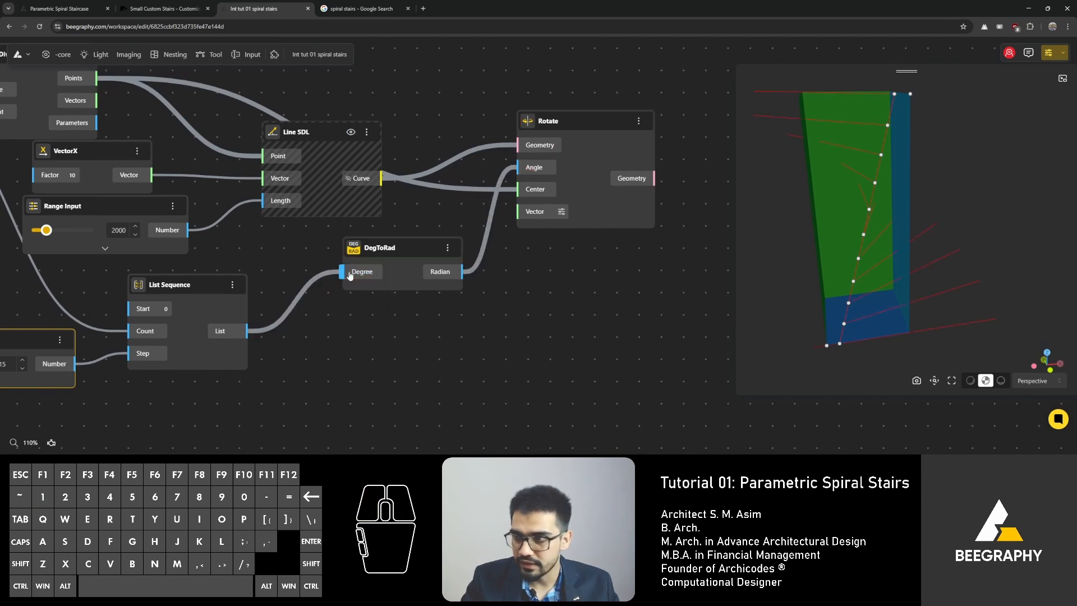
drag(862, 274, 821, 315)
scroll(833, 288, down, 1)
scroll(846, 289, down, 2)
middle_drag(828, 376, 845, 332)
scroll(845, 332, up, 5)
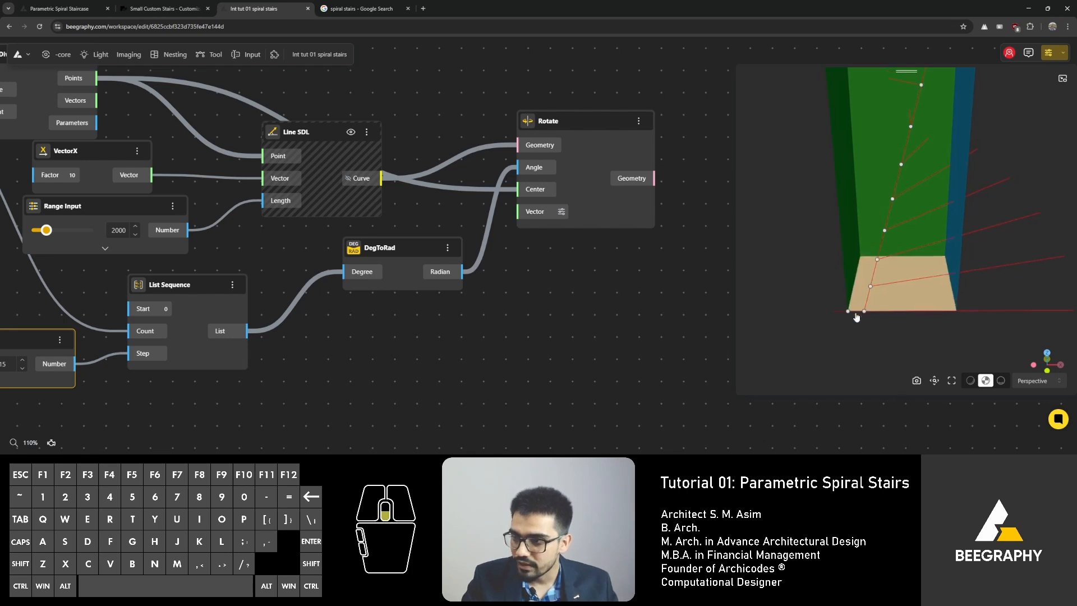
Step: Orbit and zoom the 3D preview to inspect the rotated step lines
drag(880, 317, 870, 317)
scroll(878, 300, down, 2)
right_drag(875, 249, 861, 281)
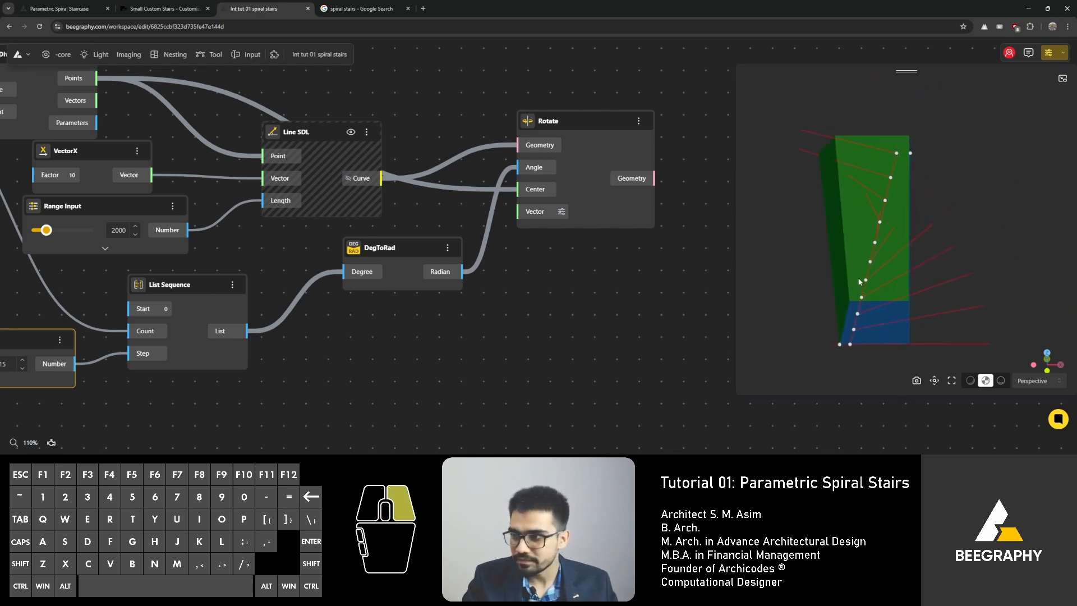
drag(862, 281, 832, 245)
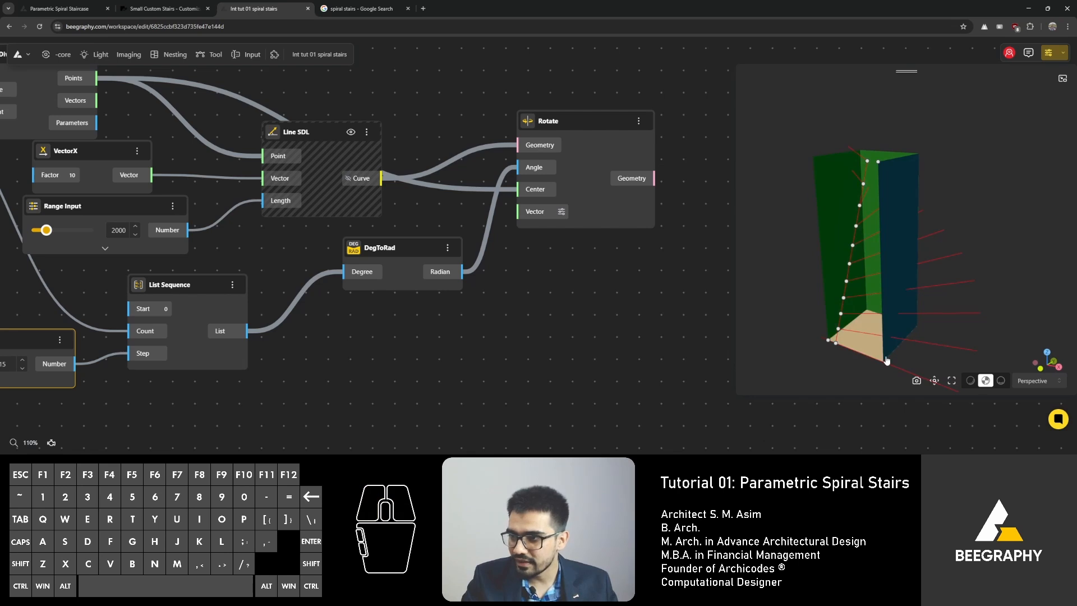
drag(893, 262, 918, 285)
scroll(862, 214, up, 2)
right_drag(885, 207, 888, 247)
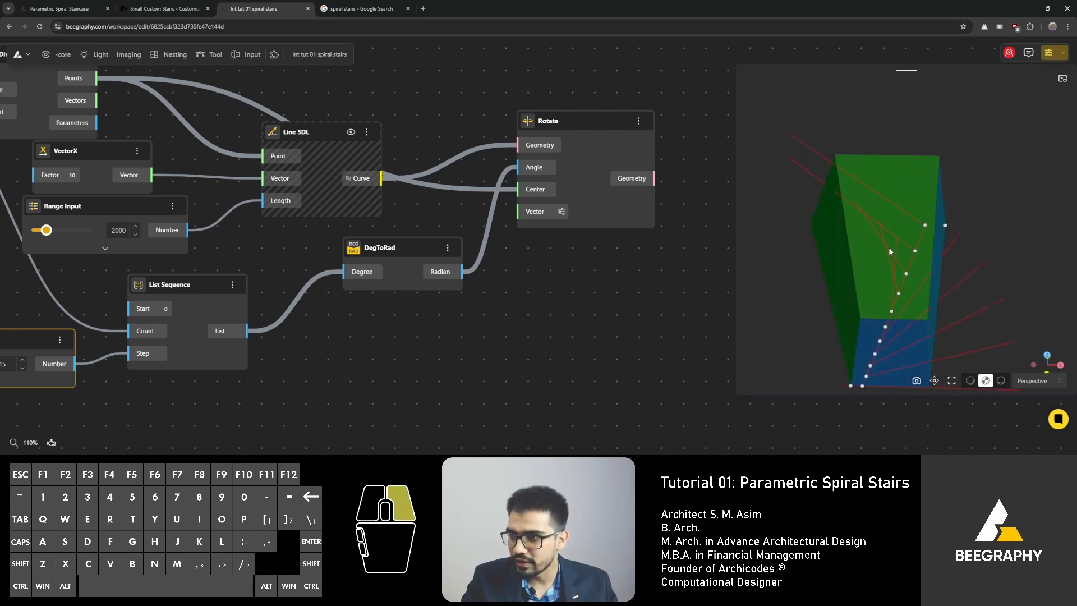
drag(888, 247, 870, 225)
Step: Set the step Range Input slider to 22
right_drag(224, 354, 371, 350)
drag(78, 360, 82, 362)
drag(908, 264, 795, 229)
scroll(536, 327, down, 3)
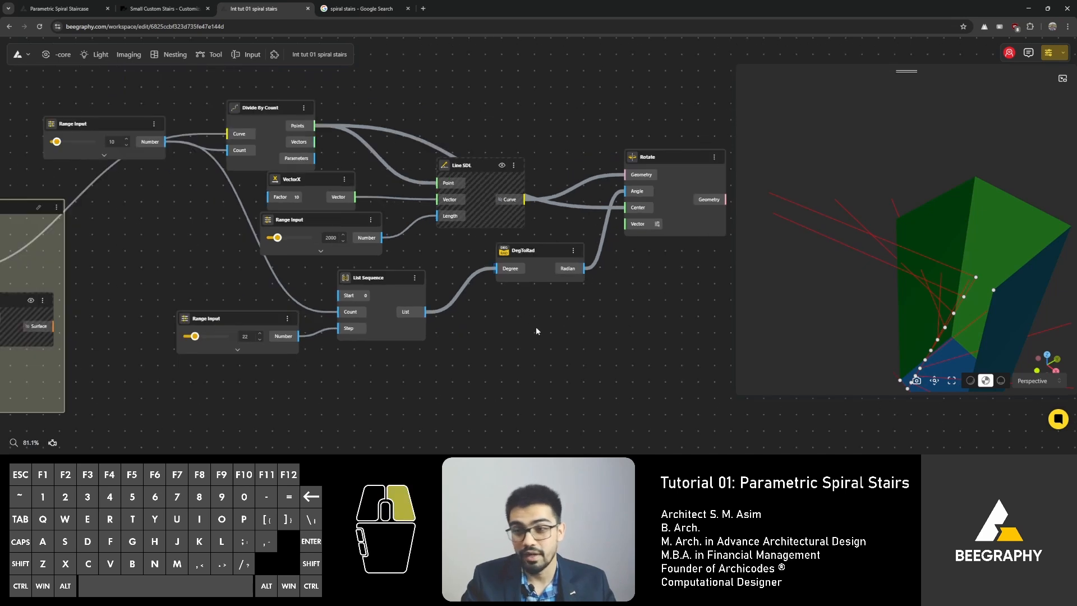
Step: Attach a Panel to the Divide By Count's Points output to inspect the point list
right_drag(536, 326, 416, 316)
click(425, 256)
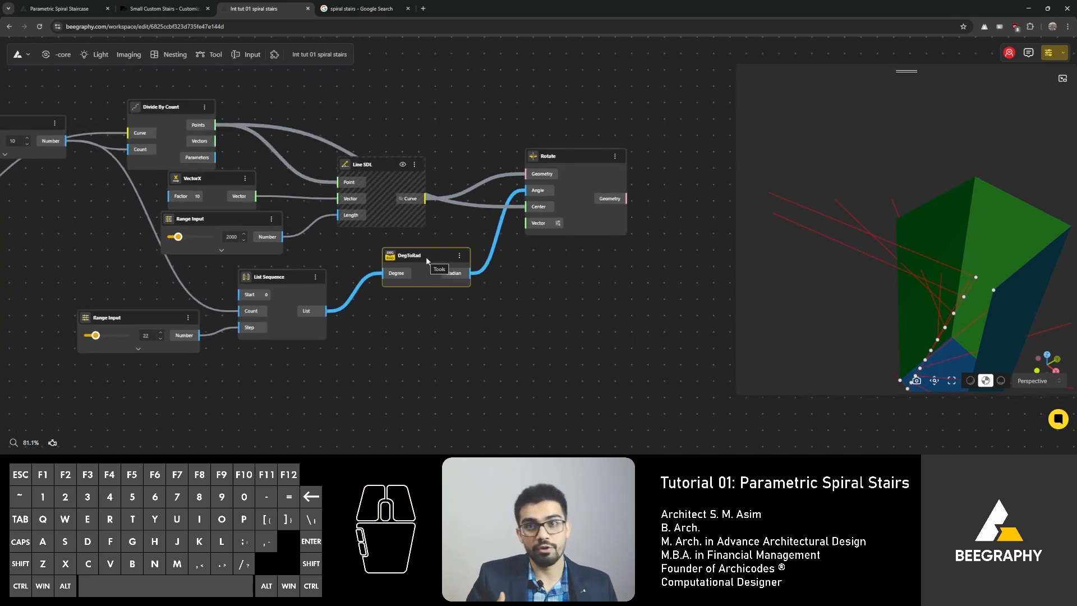
scroll(545, 174, up, 3)
click(550, 161)
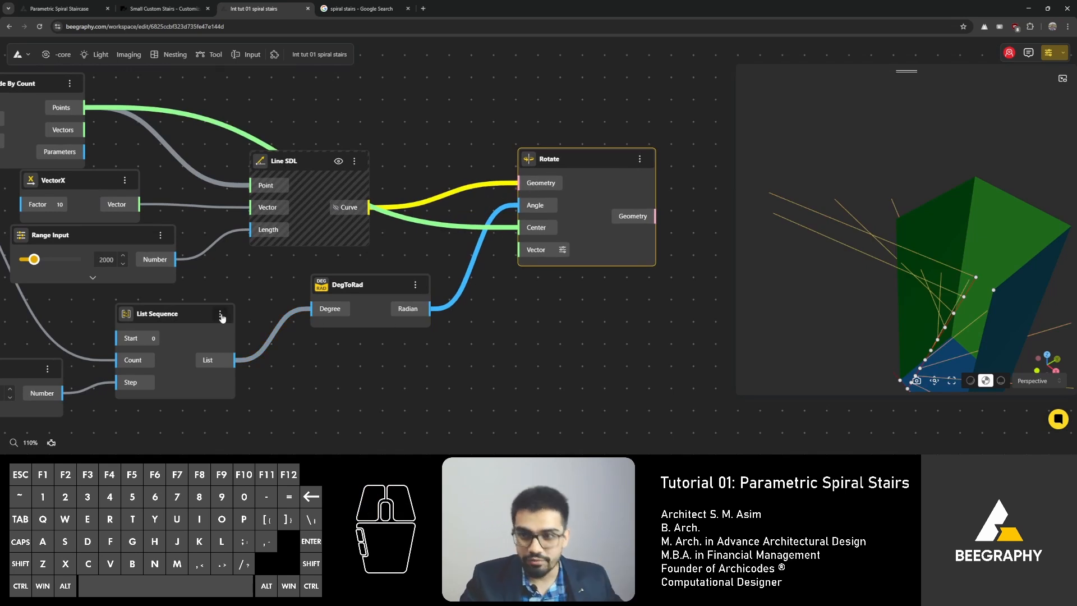
right_drag(525, 306, 587, 359)
drag(372, 215, 362, 223)
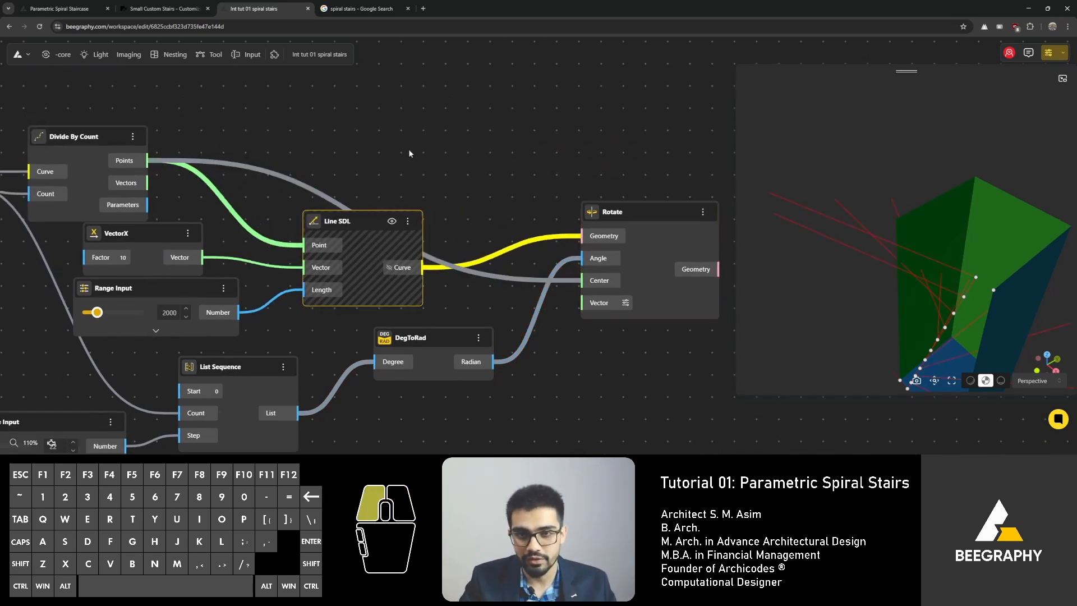
click(410, 154)
right_drag(234, 138, 307, 190)
drag(213, 183, 385, 120)
click(317, 148)
click(409, 146)
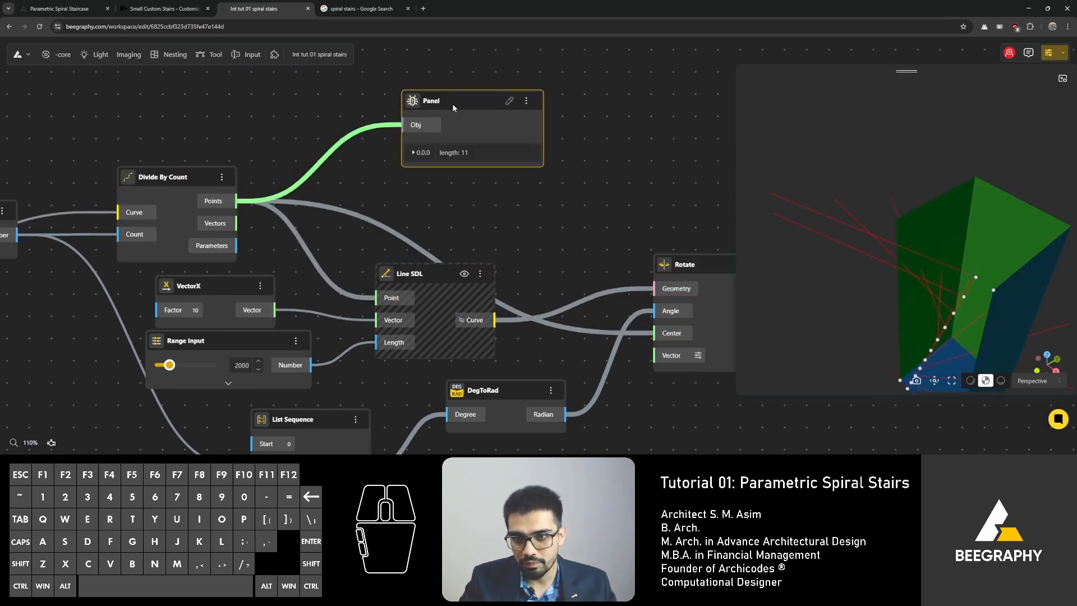
Step: Attach a Panel to the DegToRad node's Radian output to inspect the angle values
right_drag(571, 390, 382, 275)
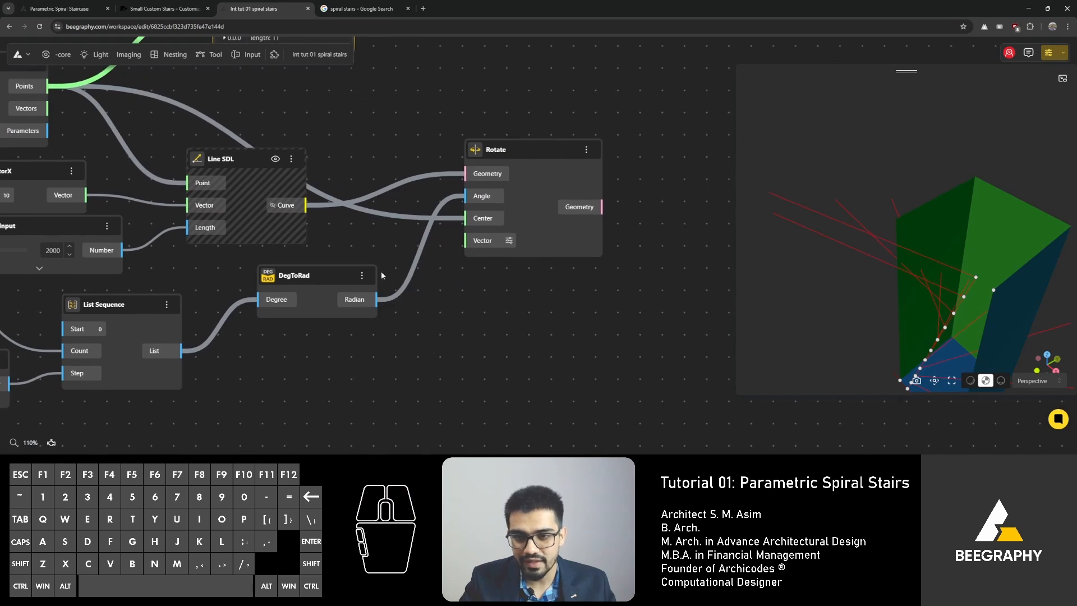
drag(365, 304, 452, 324)
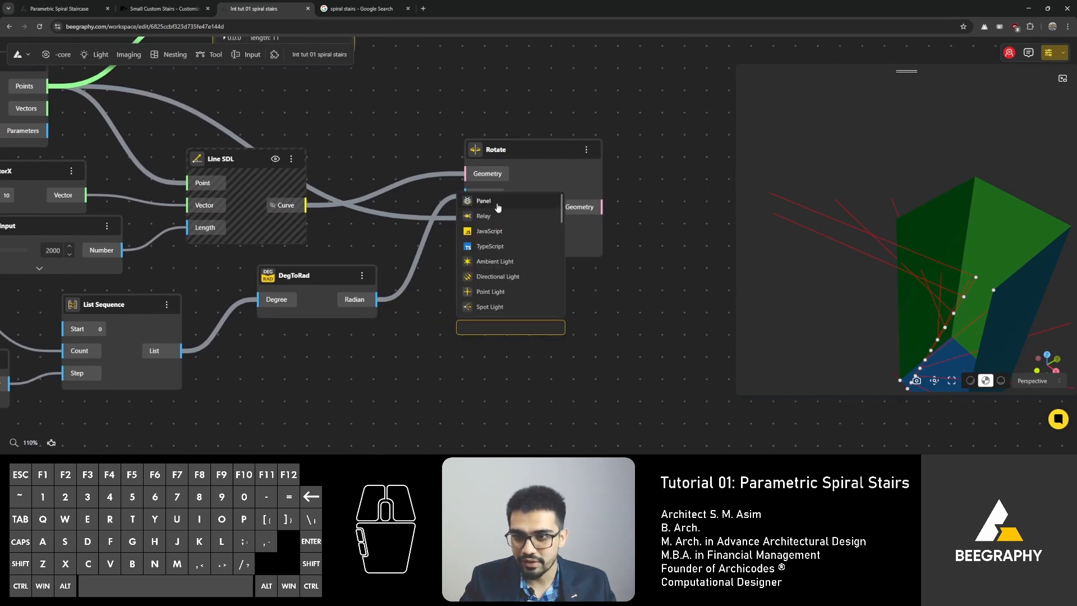
click(496, 203)
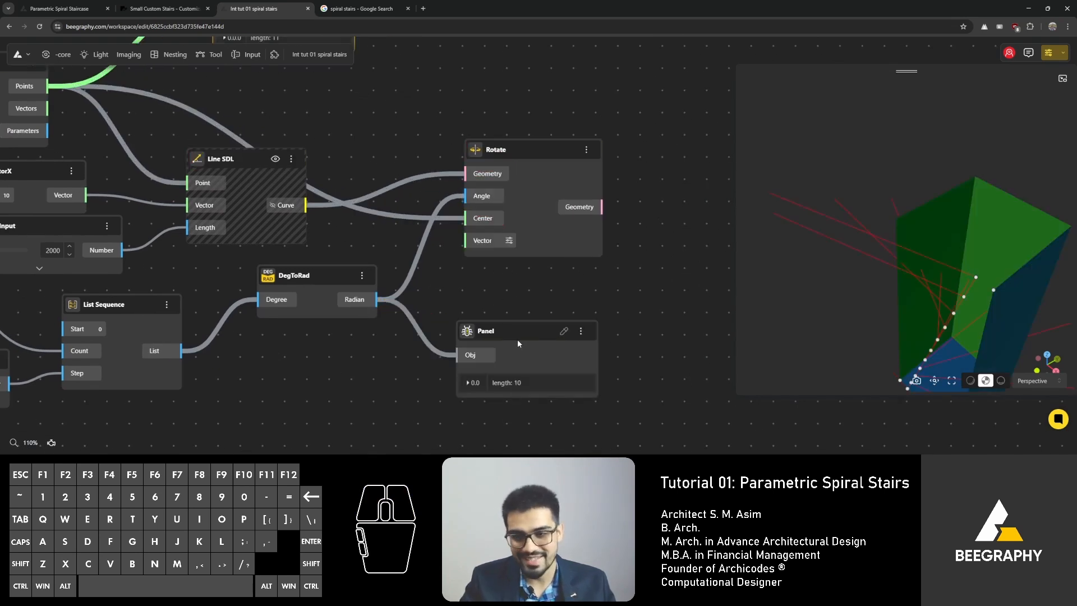
click(506, 323)
scroll(507, 321, down, 4)
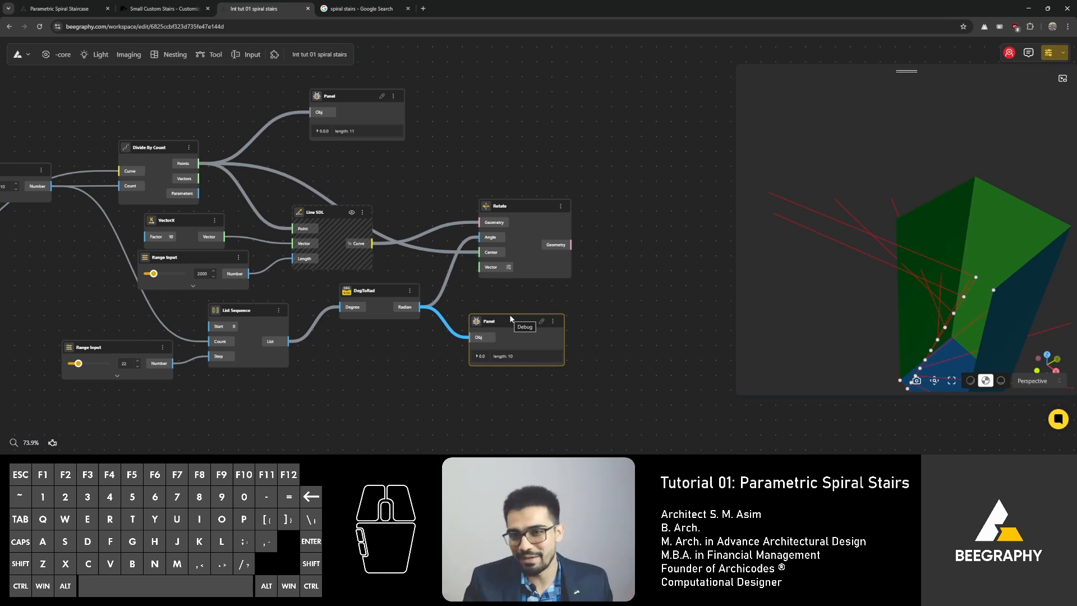
Step: Rearrange the List Sequence and DegToRad nodes on the canvas
right_drag(924, 307, 903, 288)
drag(902, 285, 889, 265)
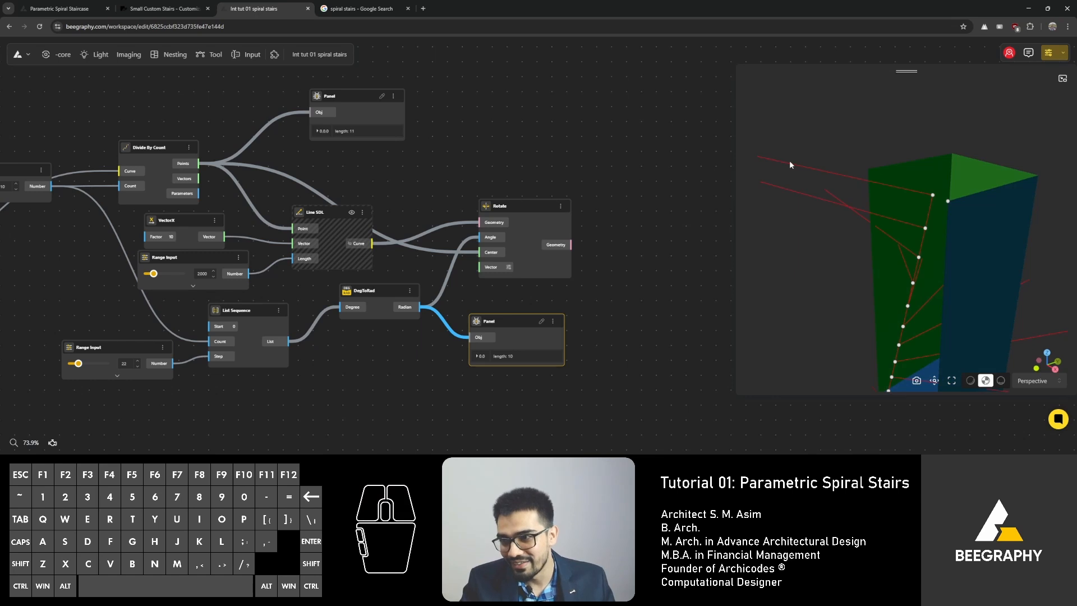
right_drag(380, 198, 427, 204)
drag(368, 303, 362, 315)
right_drag(232, 324, 313, 261)
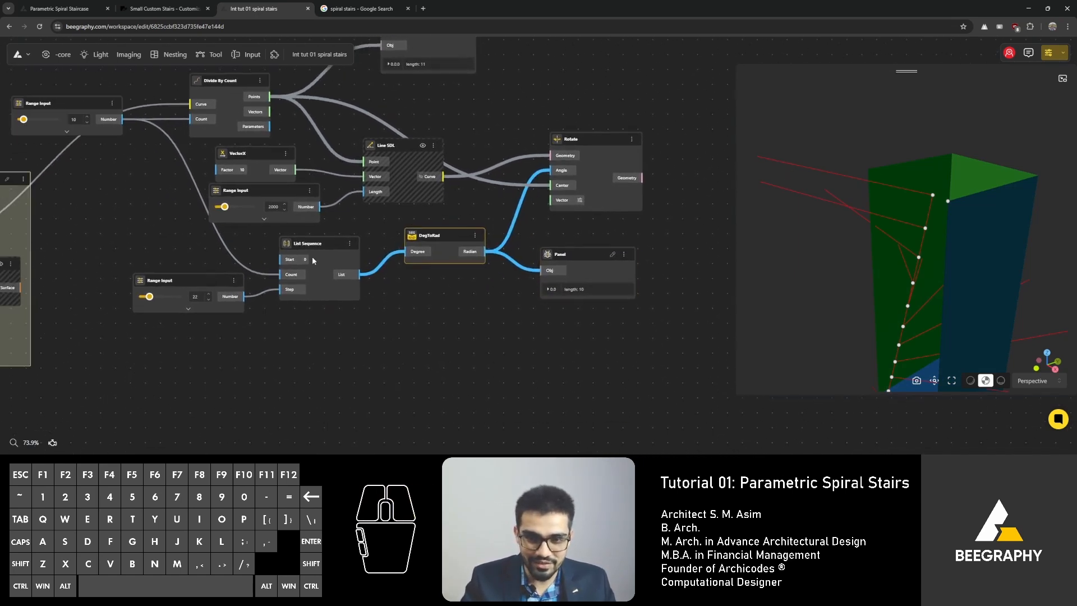
drag(314, 246, 312, 253)
right_drag(437, 299, 460, 302)
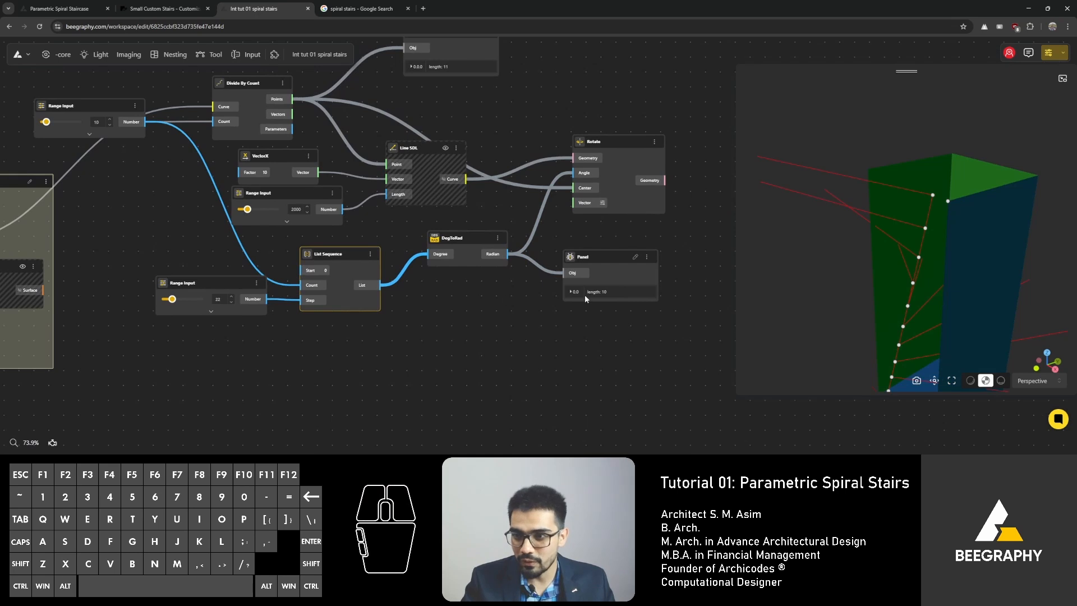
right_drag(405, 154, 442, 210)
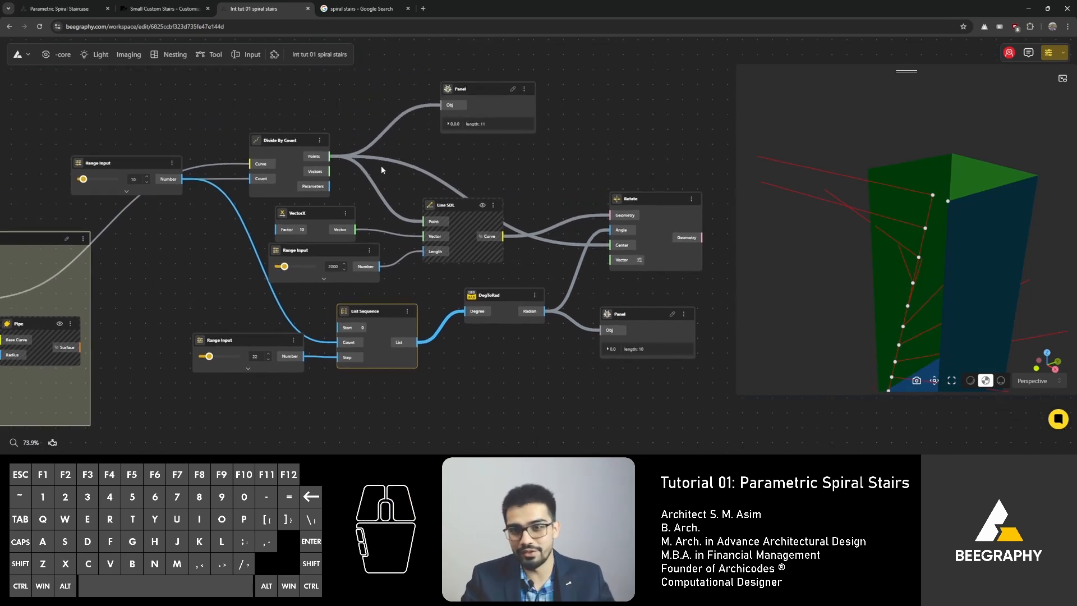
Step: Reposition the division count Range Input node and nudge the List Sequence node
scroll(387, 172, down, 2)
right_drag(413, 246, 407, 213)
scroll(157, 143, up, 4)
click(168, 119)
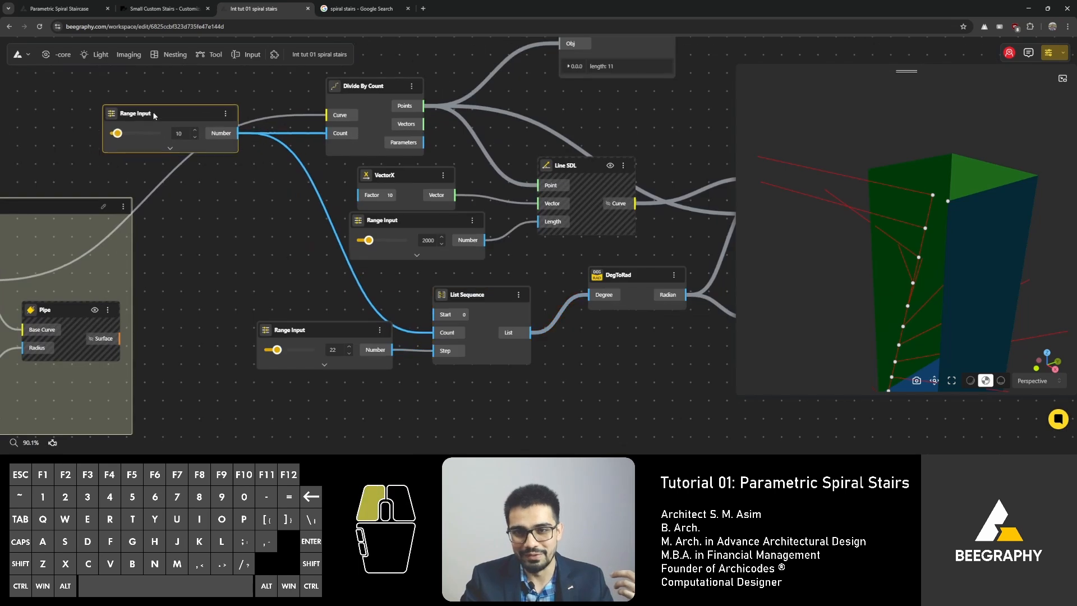
right_drag(168, 119, 189, 128)
right_drag(303, 268, 190, 166)
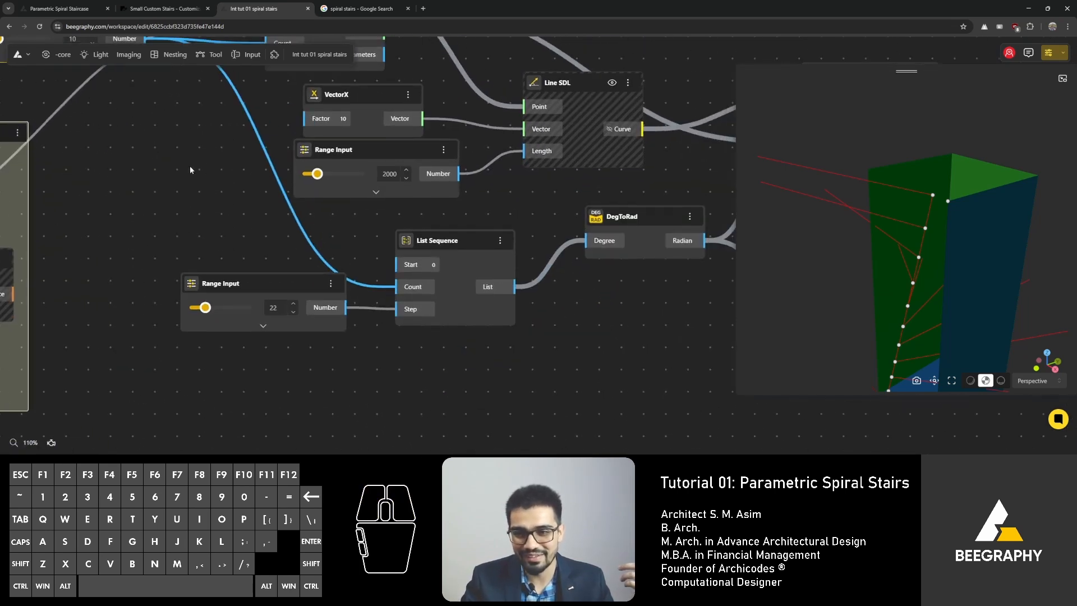
drag(438, 242, 439, 240)
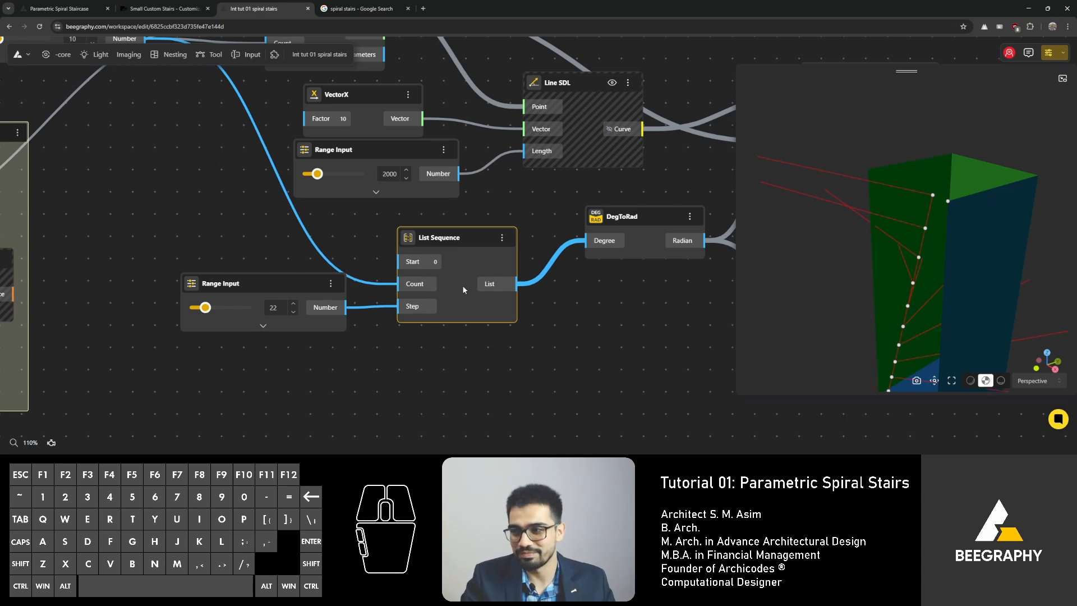
Step: Add an Addition node with B set to 1 next to the List Sequence node
mouse_move(699, 273)
right_down()
mouse_move(354, 300)
mouse_move(497, 302)
right_up()
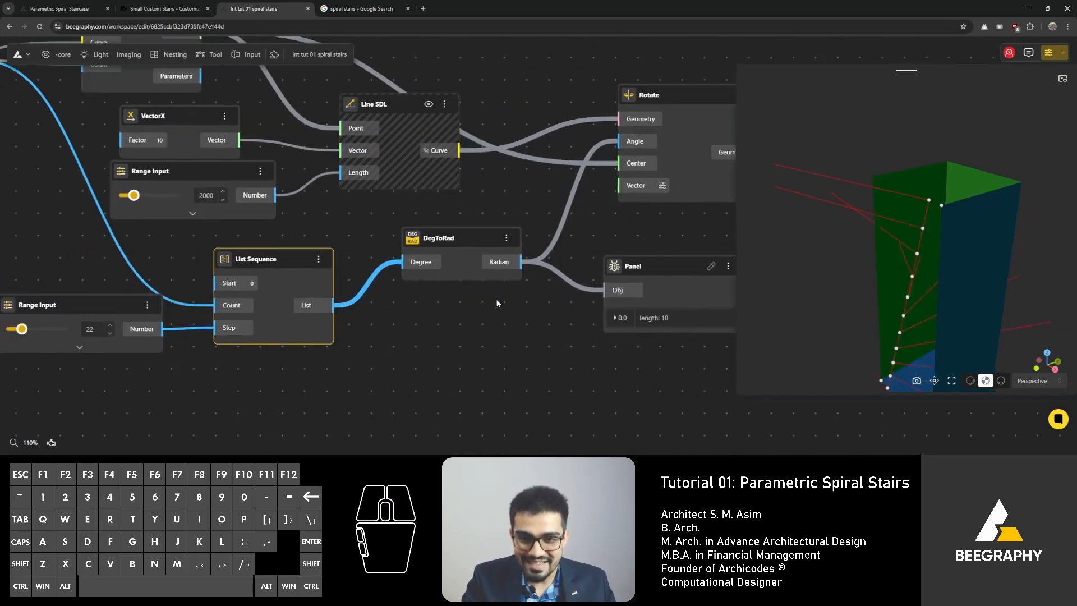
right_drag(273, 342, 418, 319)
scroll(362, 287, up, 3)
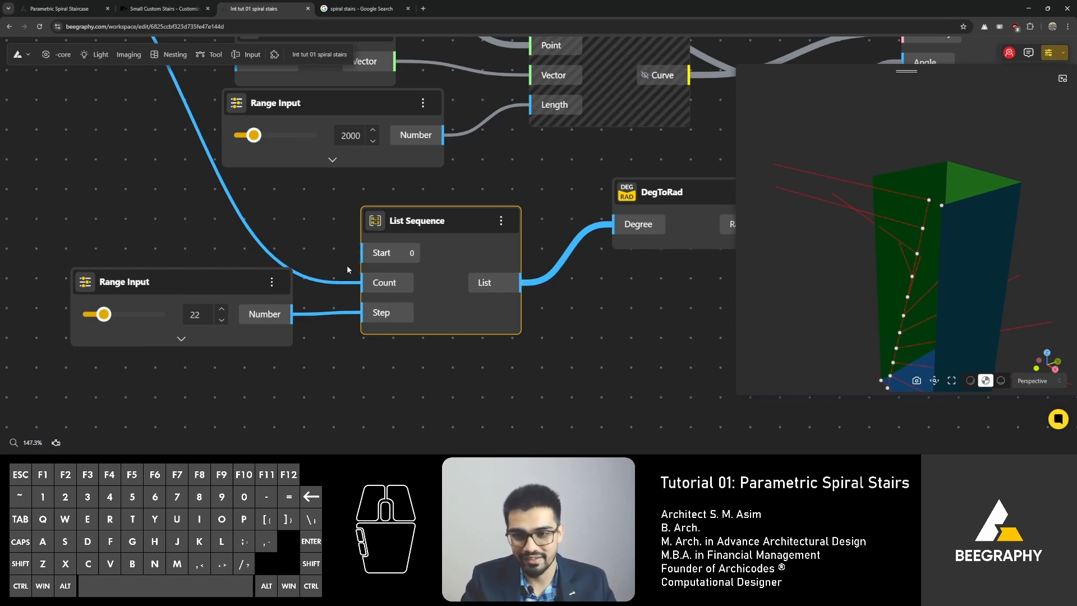
right_drag(347, 270, 396, 261)
drag(461, 216, 486, 217)
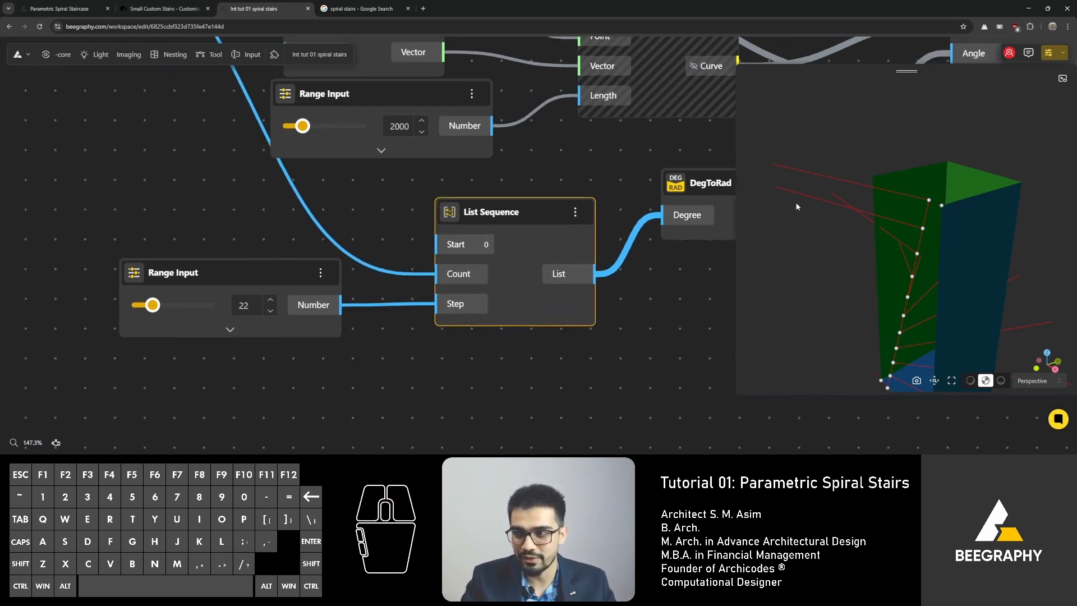
double_click(258, 205)
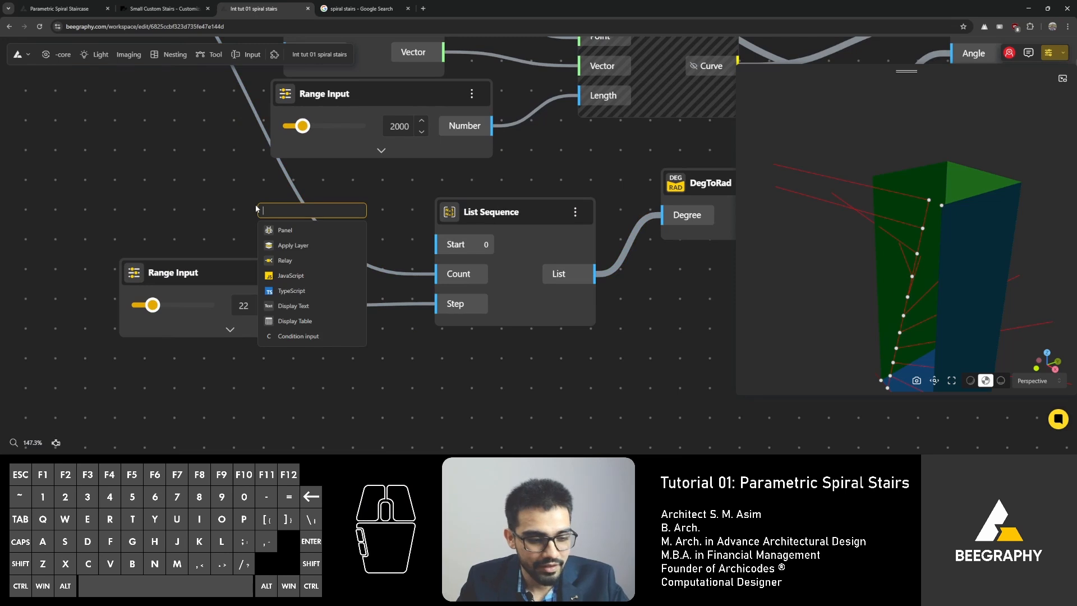
text(+)
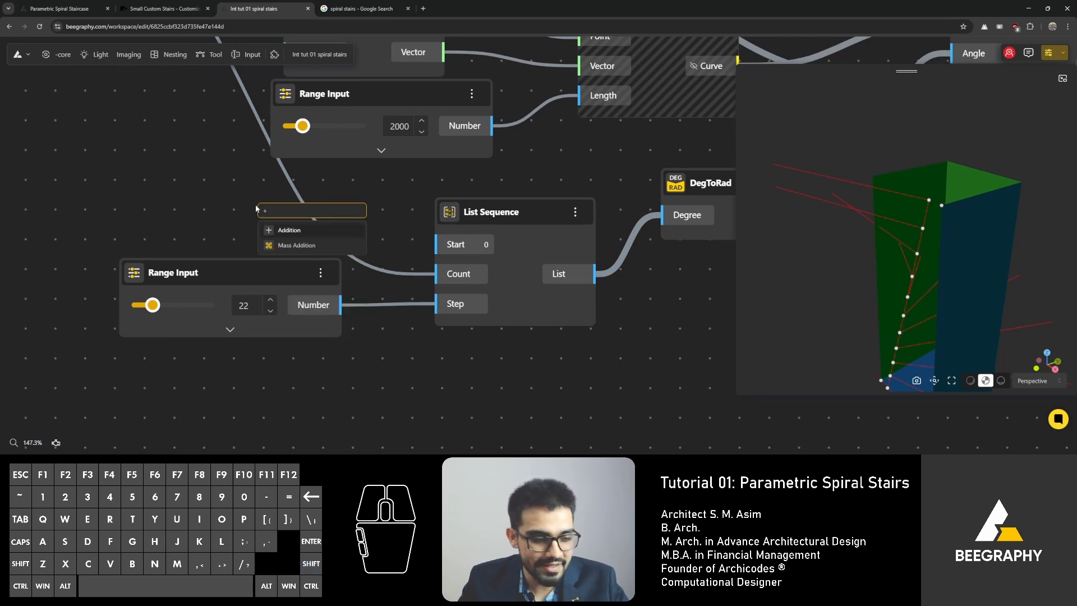
text(1)
click(291, 248)
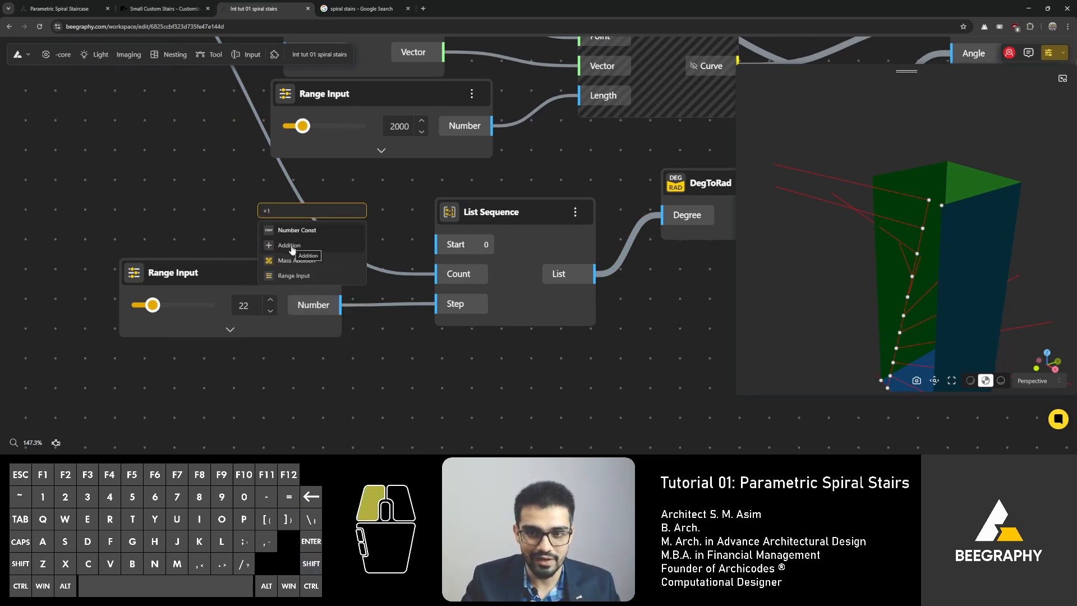
drag(287, 284, 173, 235)
middle_drag(173, 235, 226, 227)
scroll(225, 227, up, 1)
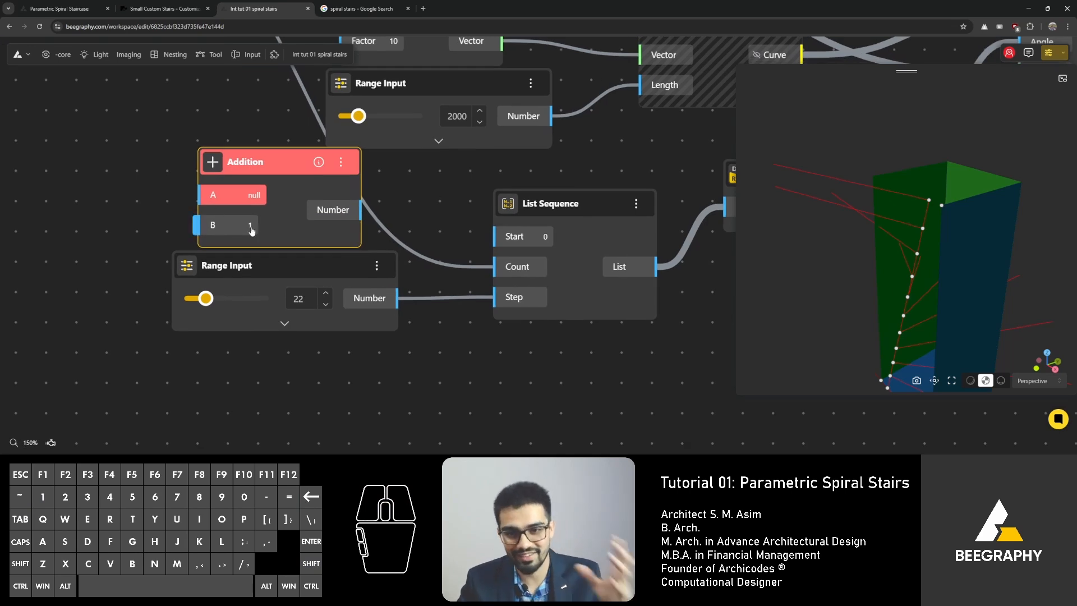
Step: Route the division count into the Addition's A input and the Addition's result into the List Sequence's Count
drag(275, 197, 252, 185)
scroll(358, 236, down, 4)
middle_drag(252, 185, 420, 321)
drag(342, 172, 374, 321)
right_drag(432, 329, 330, 290)
drag(368, 291, 462, 334)
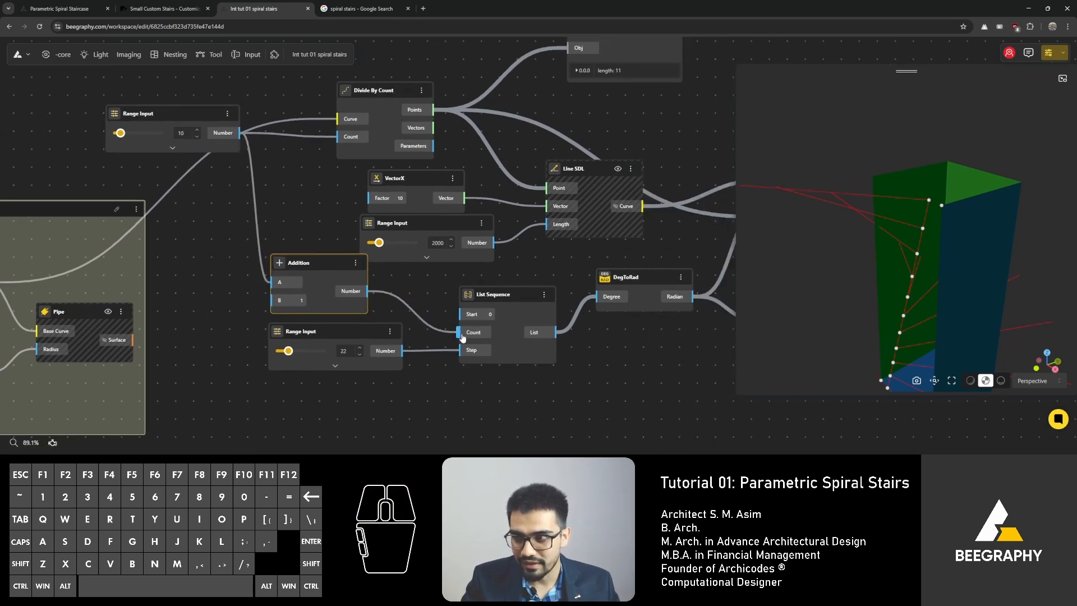
Step: Examine the node wiring and orbit the 3D preview of the rotated step lines, comparing with the reference stair photos tab
right_drag(291, 203, 327, 238)
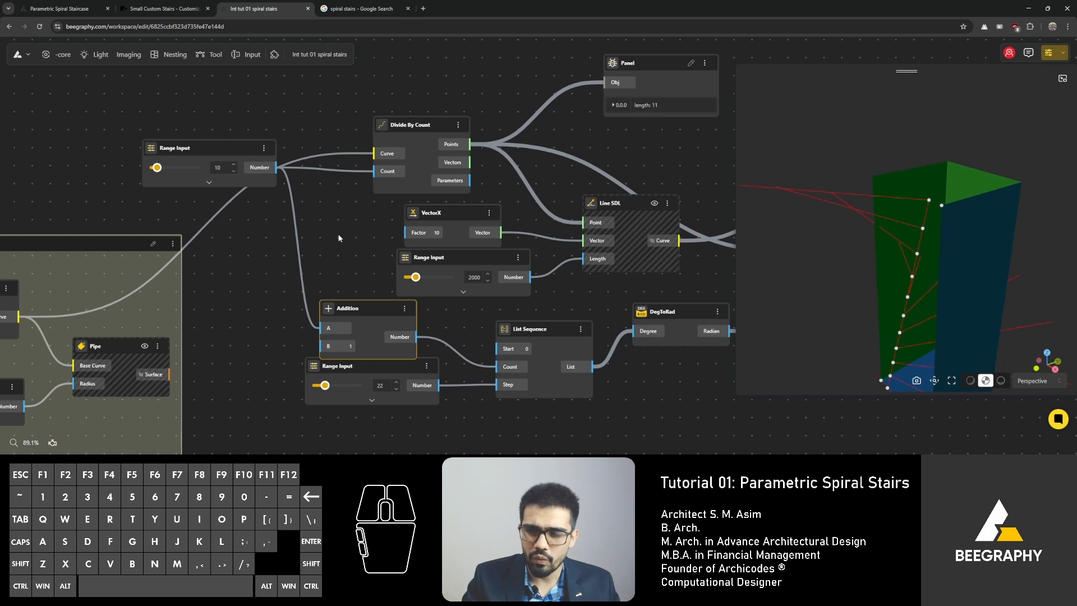
click(201, 143)
scroll(201, 144, up, 3)
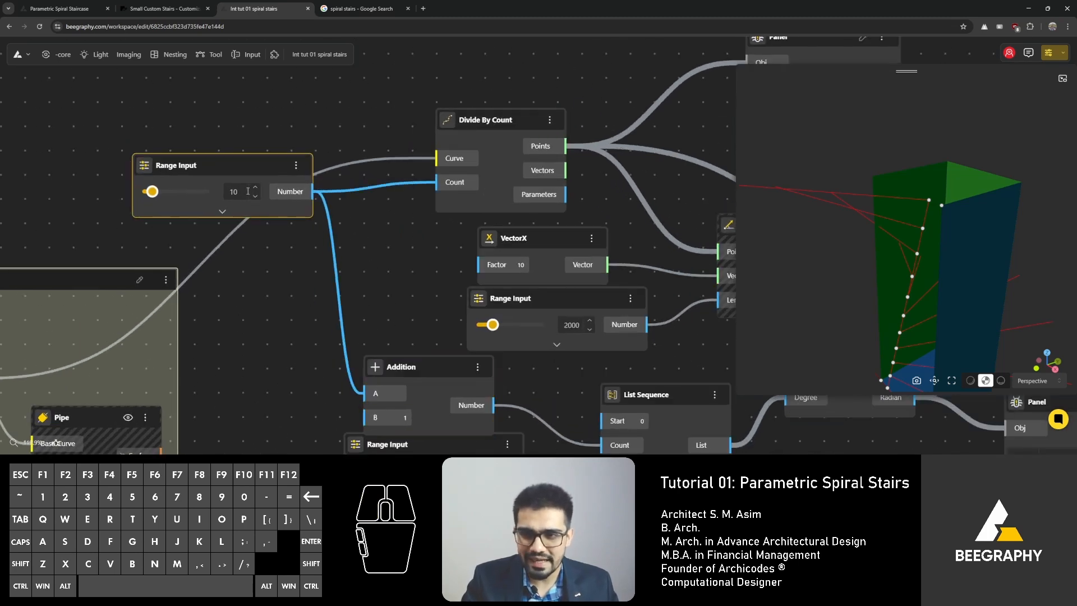
right_drag(732, 110, 400, 186)
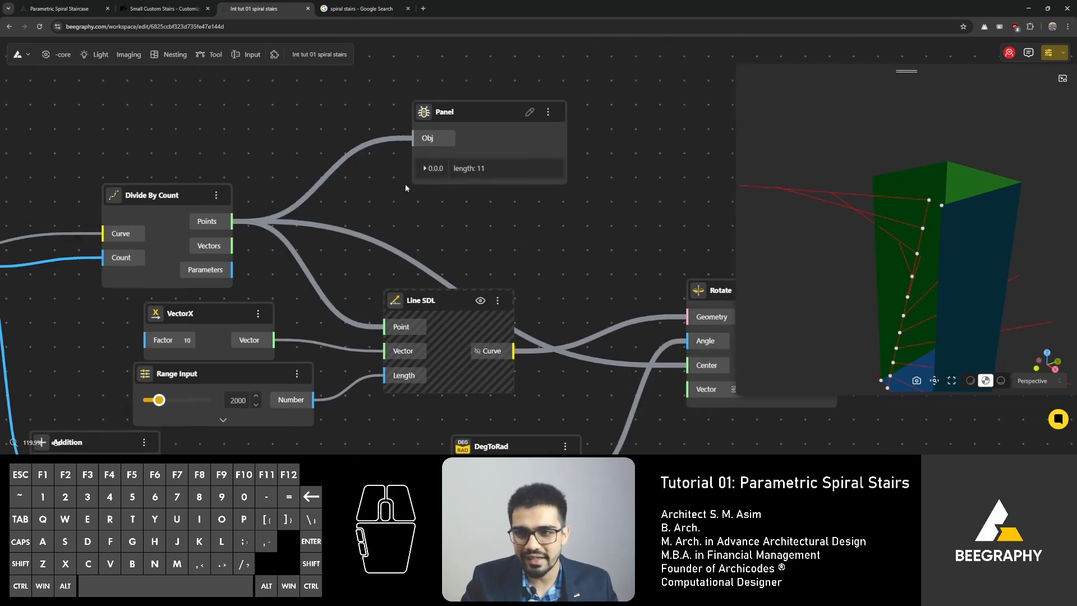
right_drag(302, 206, 379, 190)
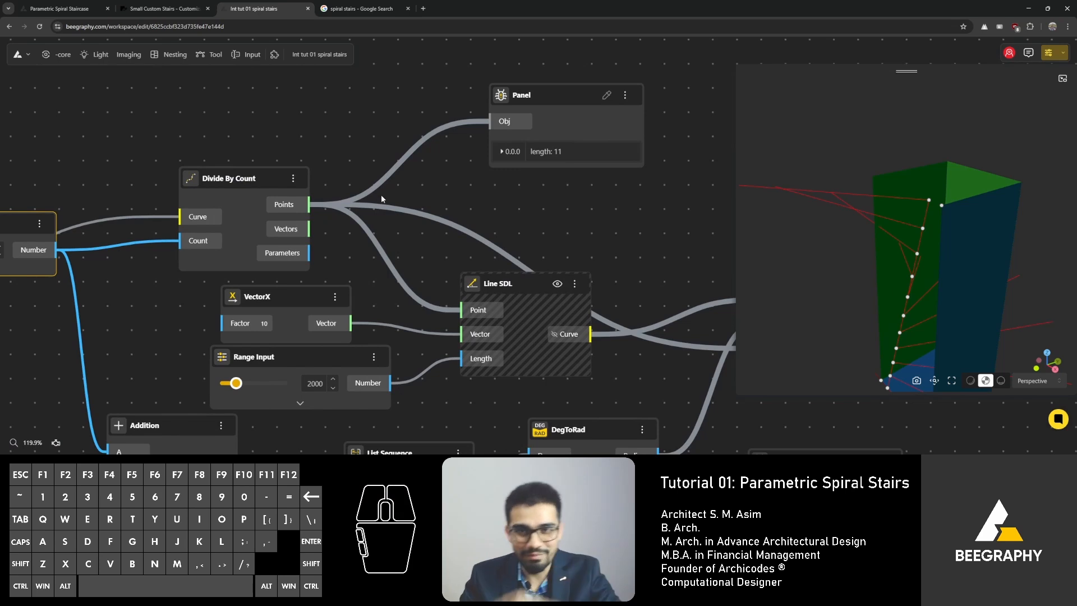
scroll(372, 224, up, 2)
right_drag(349, 223, 418, 209)
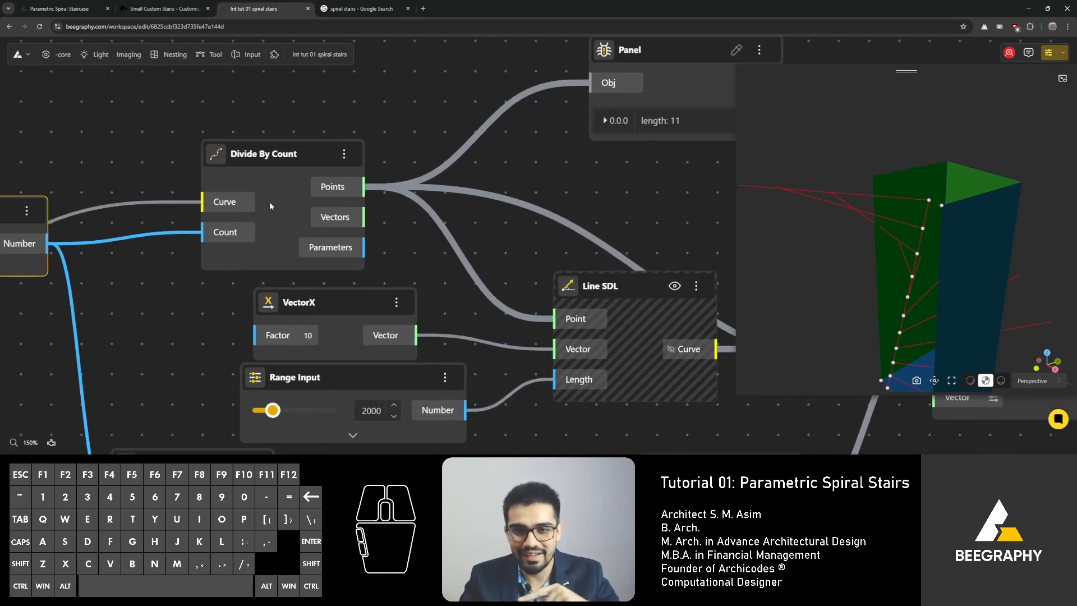
right_drag(269, 201, 423, 202)
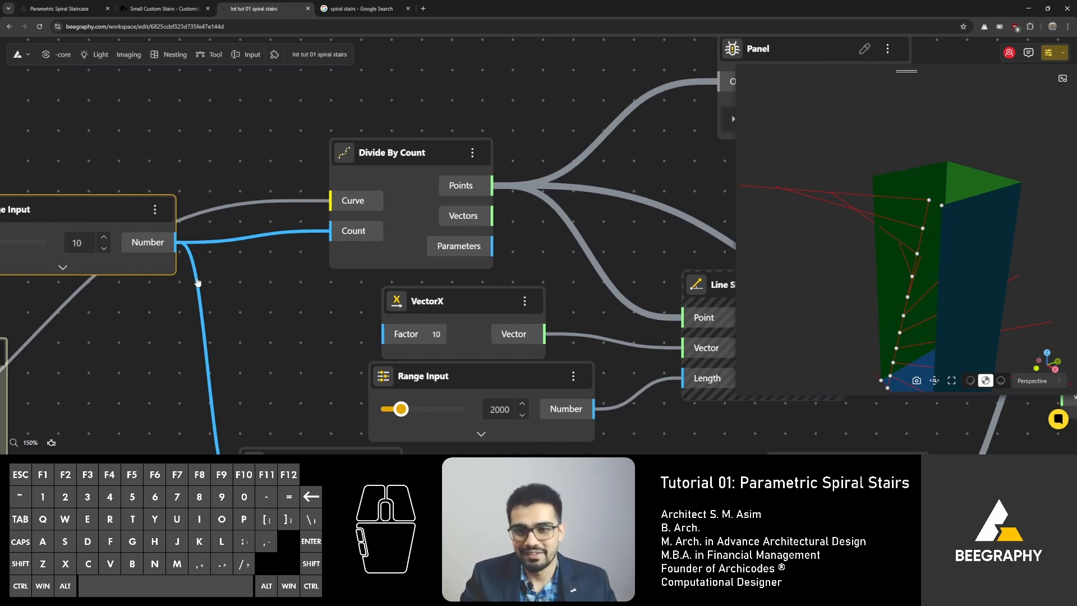
right_drag(249, 312, 336, 300)
right_drag(341, 261, 37, 302)
scroll(499, 166, down, 2)
right_drag(499, 168, 415, 115)
drag(815, 228, 887, 227)
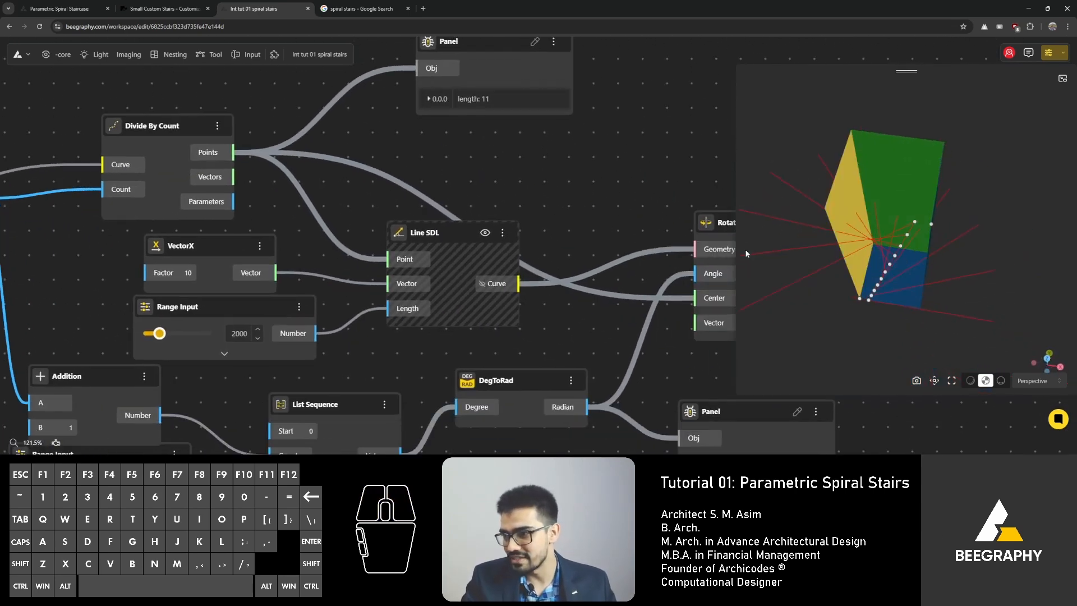
scroll(532, 219, down, 3)
mouse_move(890, 271)
mouse_down()
mouse_move(870, 247)
mouse_move(892, 254)
mouse_up()
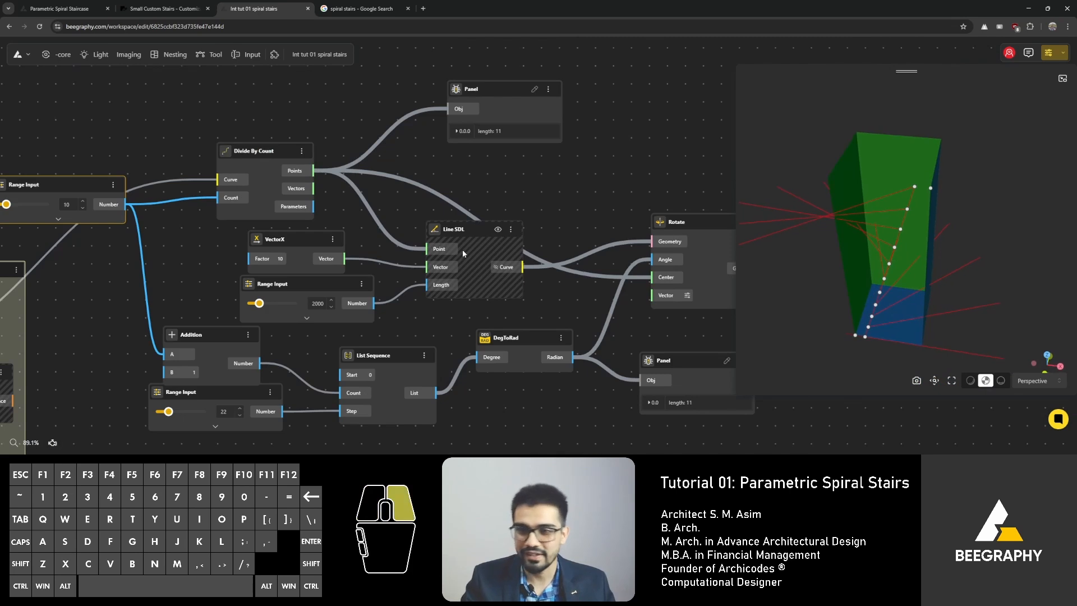
right_drag(675, 311, 497, 229)
mouse_move(841, 320)
mouse_down()
mouse_move(836, 285)
mouse_move(844, 295)
mouse_move(816, 275)
mouse_move(836, 311)
mouse_up()
right_drag(873, 246, 928, 248)
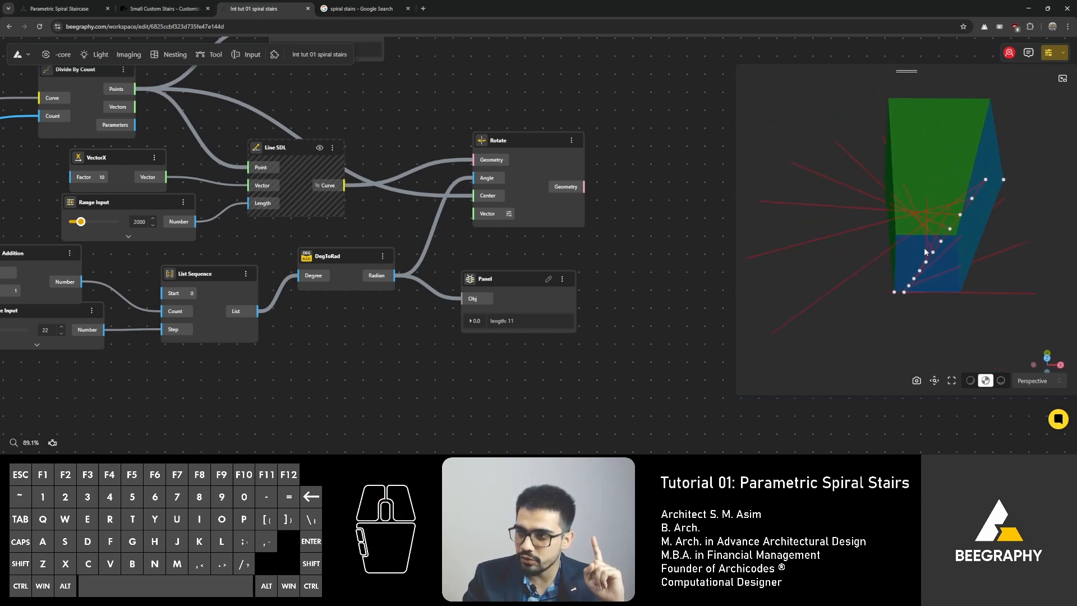
drag(939, 251, 981, 156)
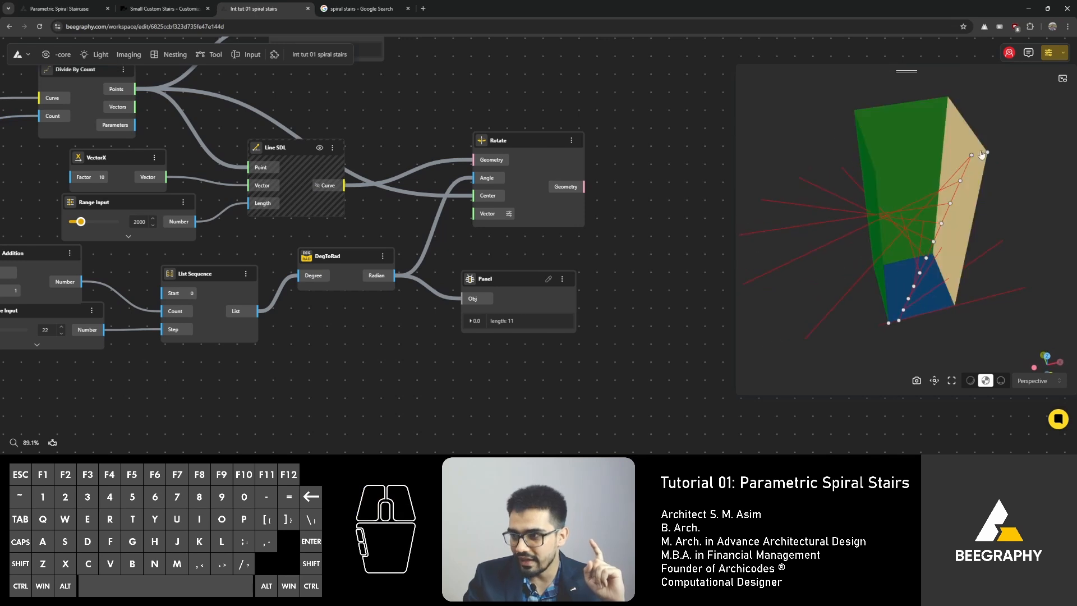
click(161, 8)
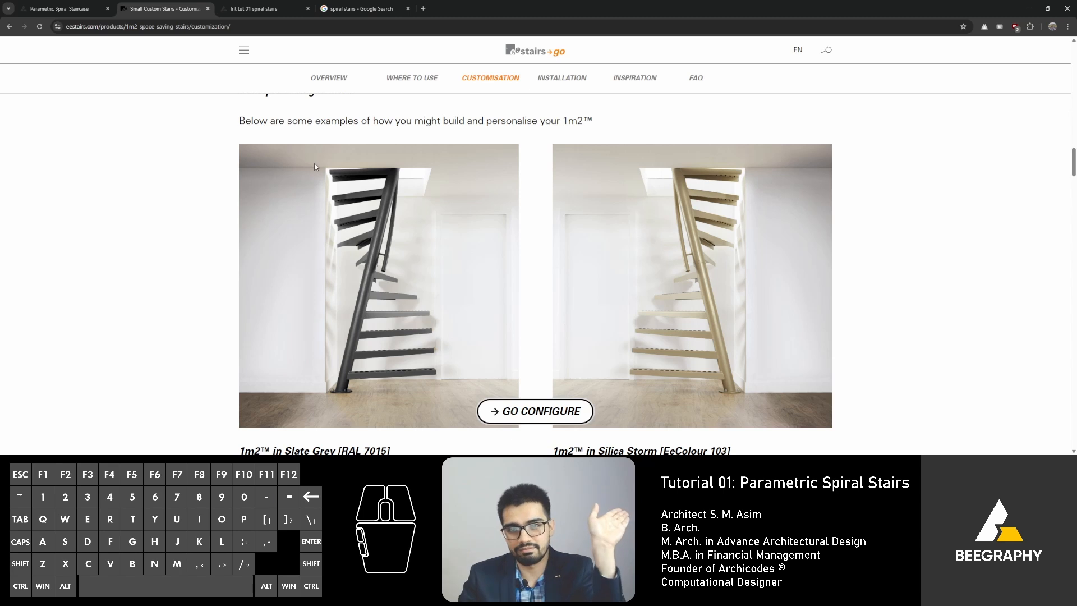
click(264, 9)
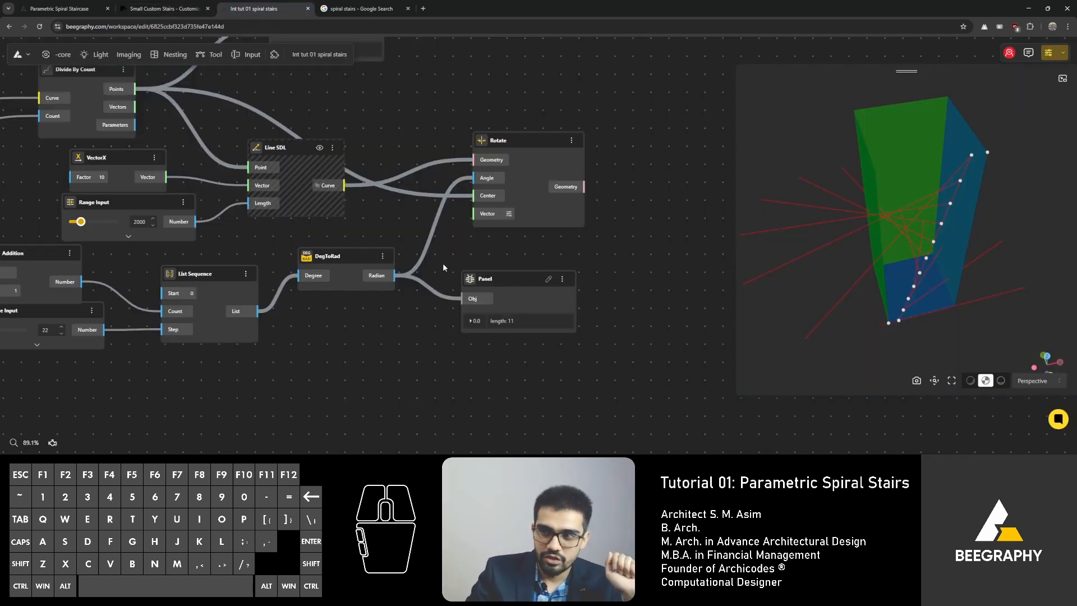
Step: Add a Division node below the DegToRad node
scroll(445, 266, down, 2)
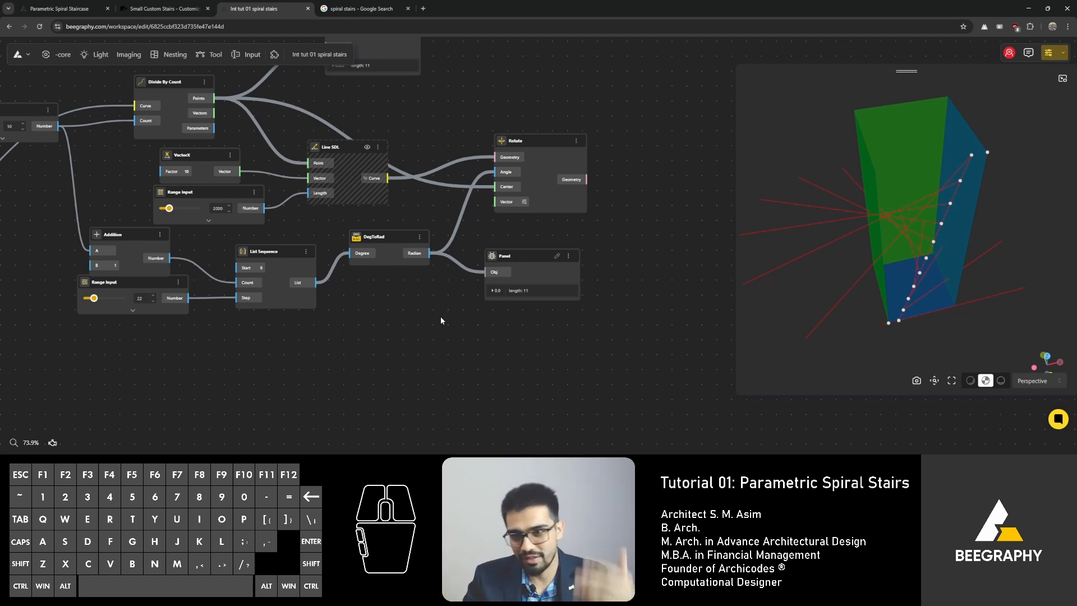
right_drag(441, 320, 438, 352)
double_click(391, 352)
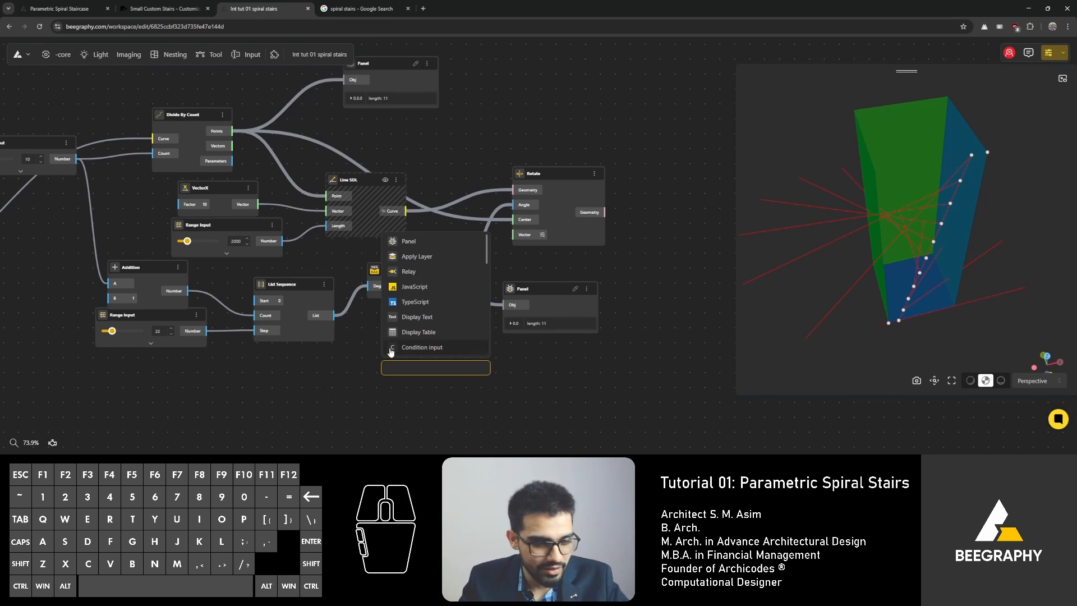
text(1)
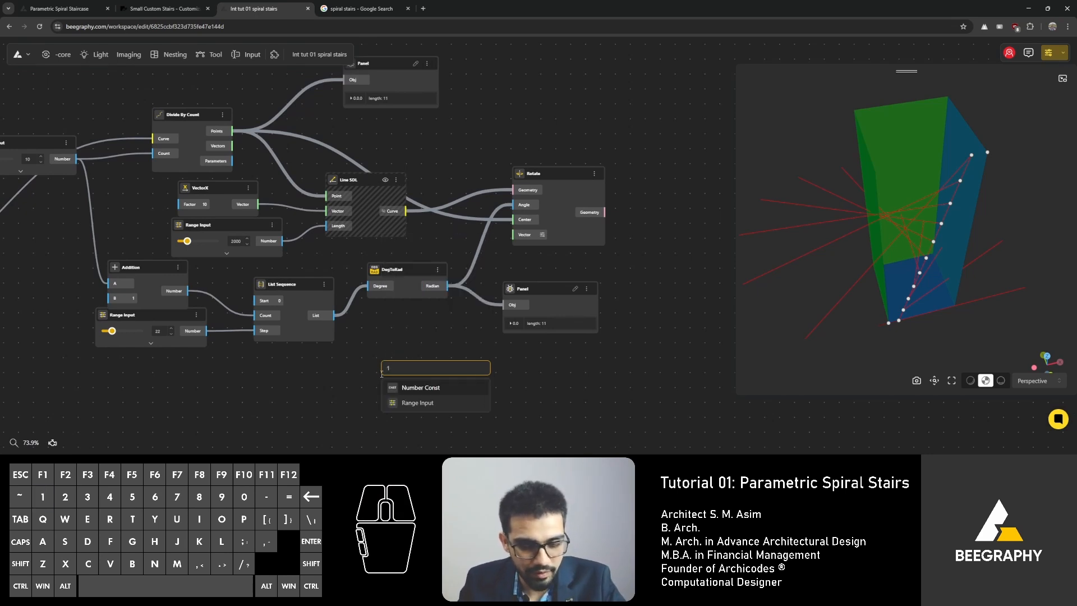
text(80/)
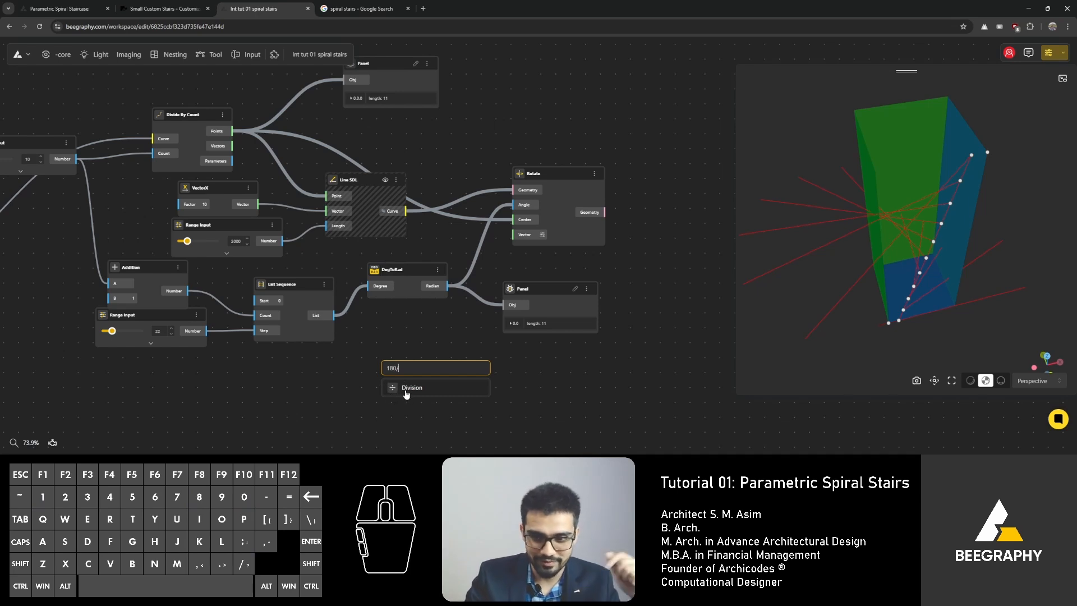
click(406, 394)
drag(415, 376, 449, 337)
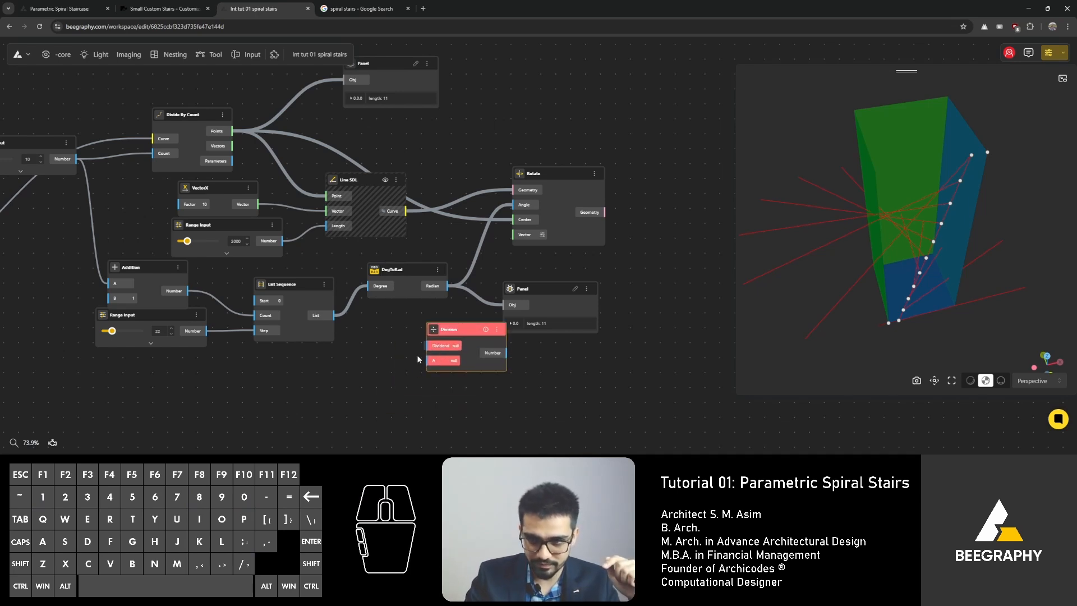
Step: Add a Range Input set to 180 and wire it into the Division's Dividend
scroll(385, 346, up, 5)
double_click(376, 364)
text(180)
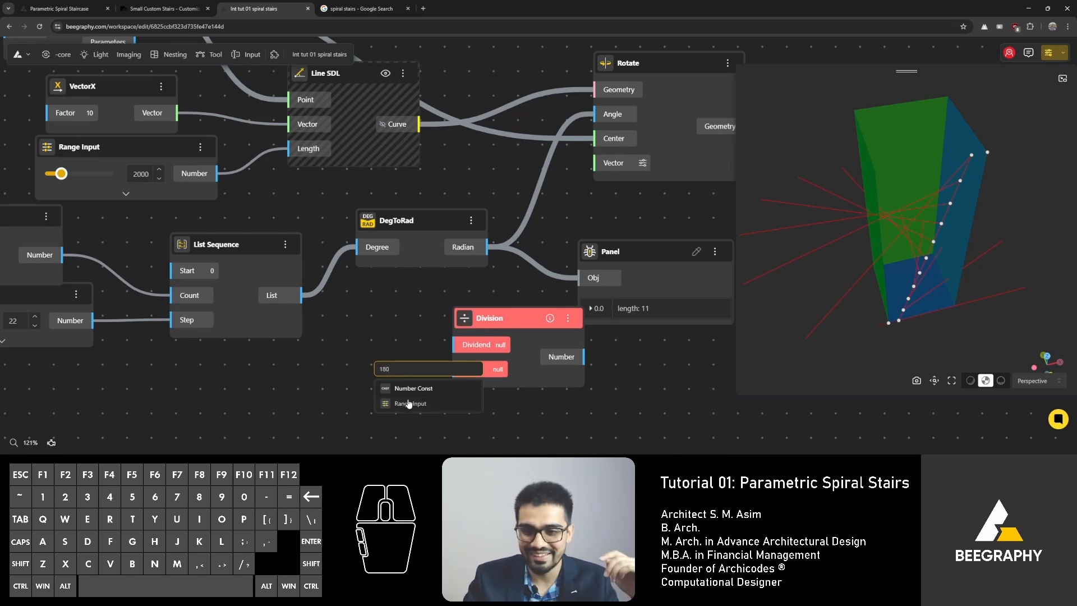
click(410, 404)
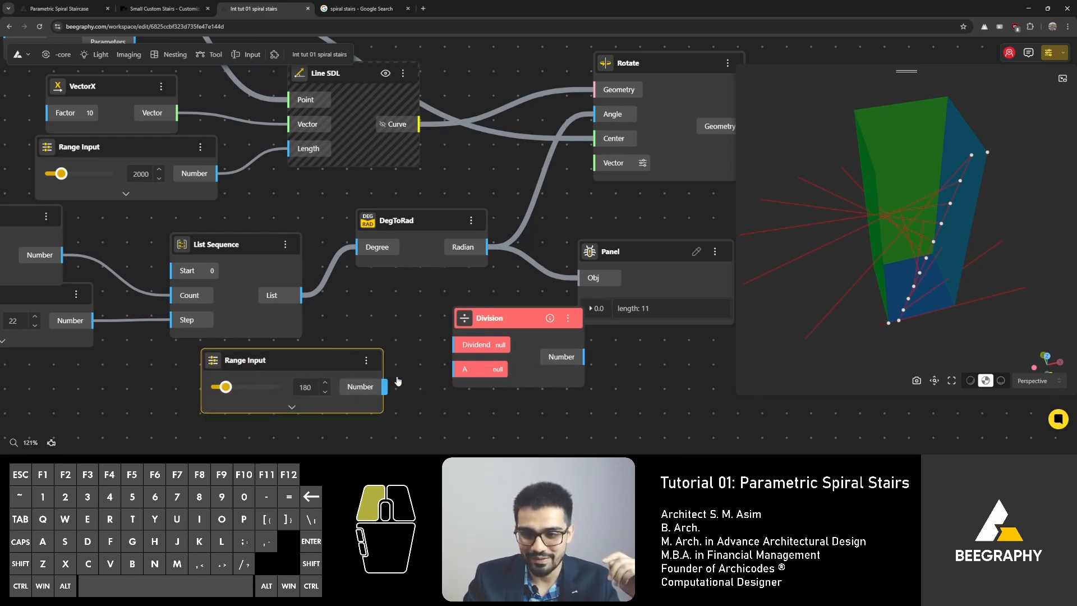
drag(384, 386, 480, 353)
right_drag(399, 319, 238, 252)
double_click(543, 364)
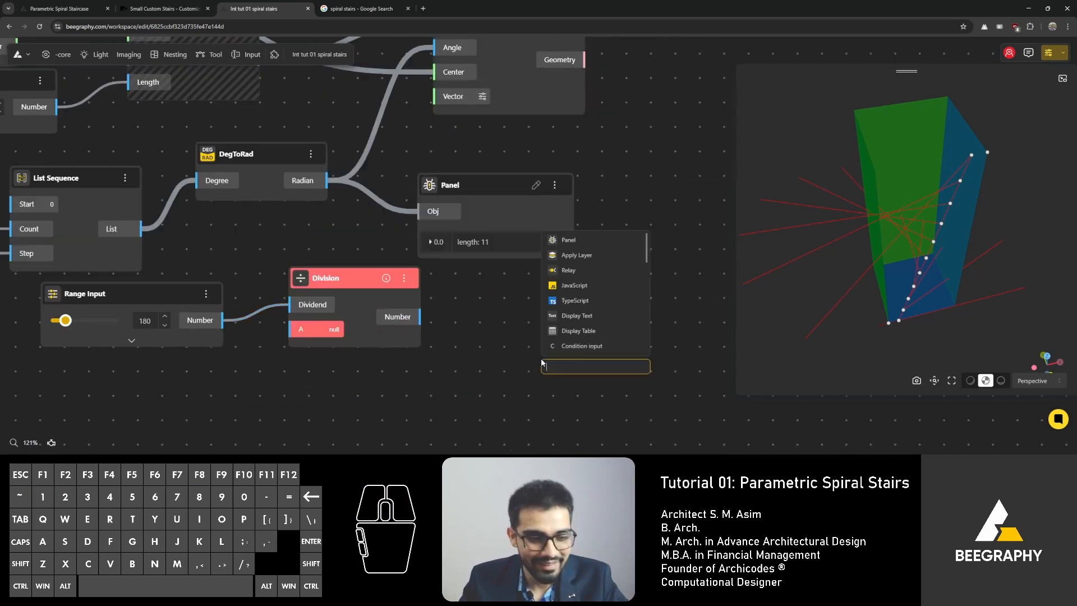
text(/3)
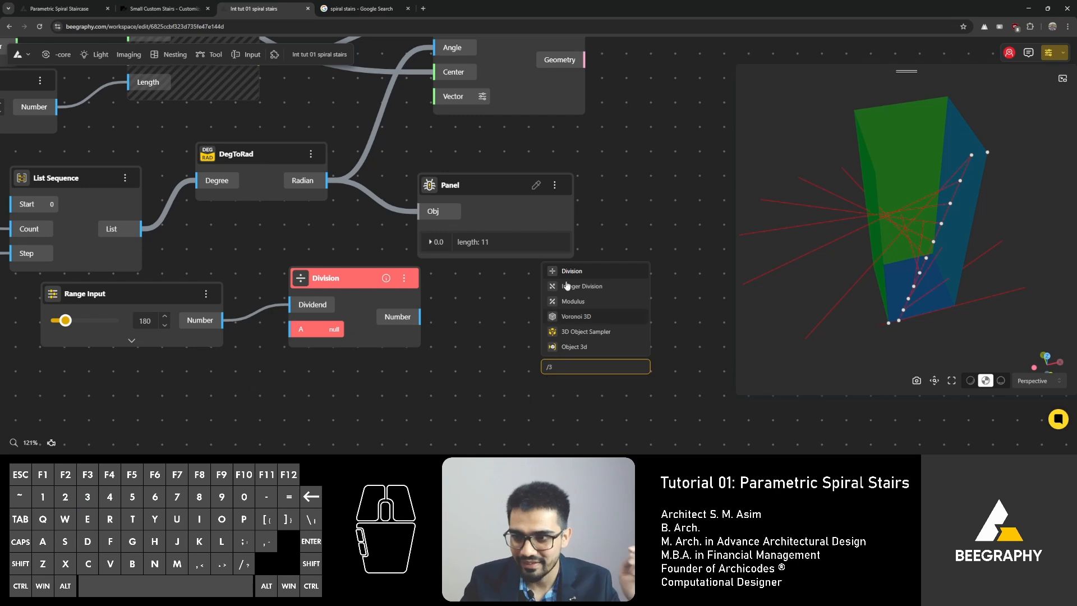
click(569, 274)
scroll(443, 340, up, 2)
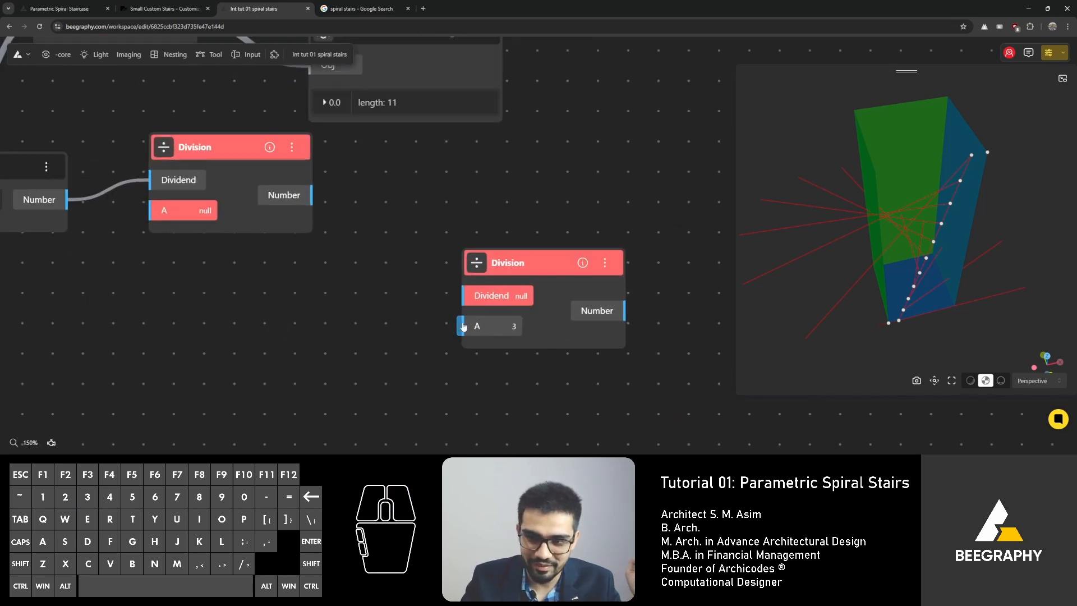
click(530, 267)
key(Delete)
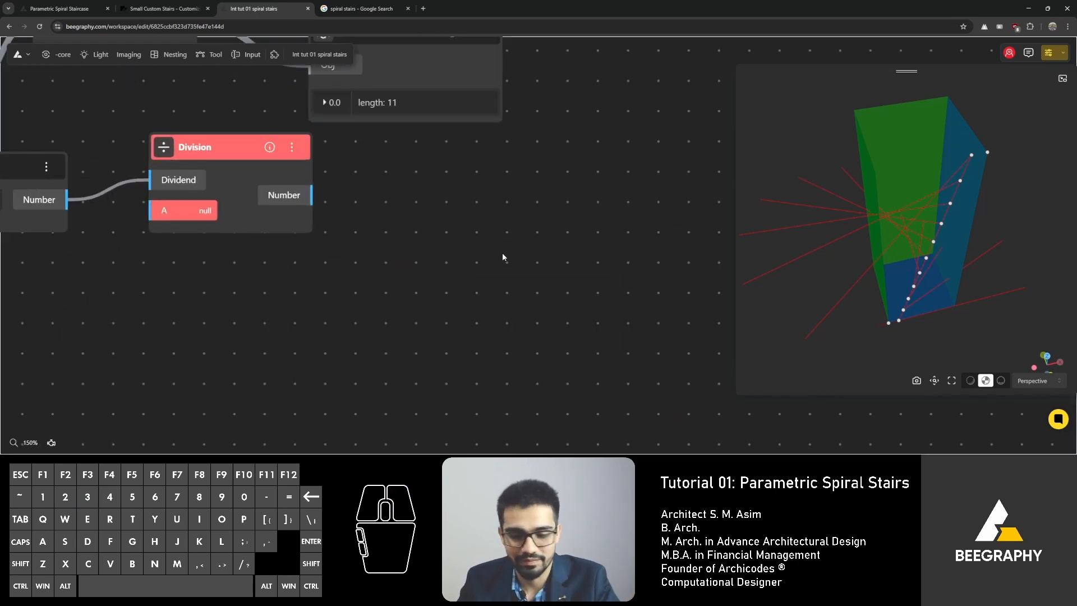
double_click(504, 258)
text(/)
click(514, 282)
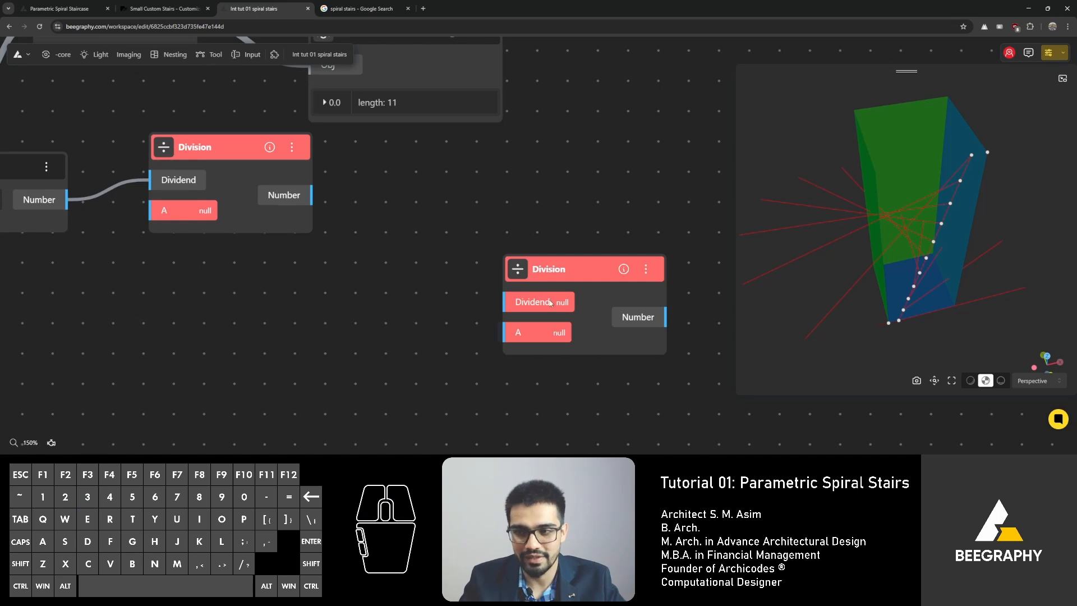
drag(540, 270, 504, 271)
key(Delete)
Step: Connect the Addition node's output to the Division node's A input
right_drag(178, 302, 435, 347)
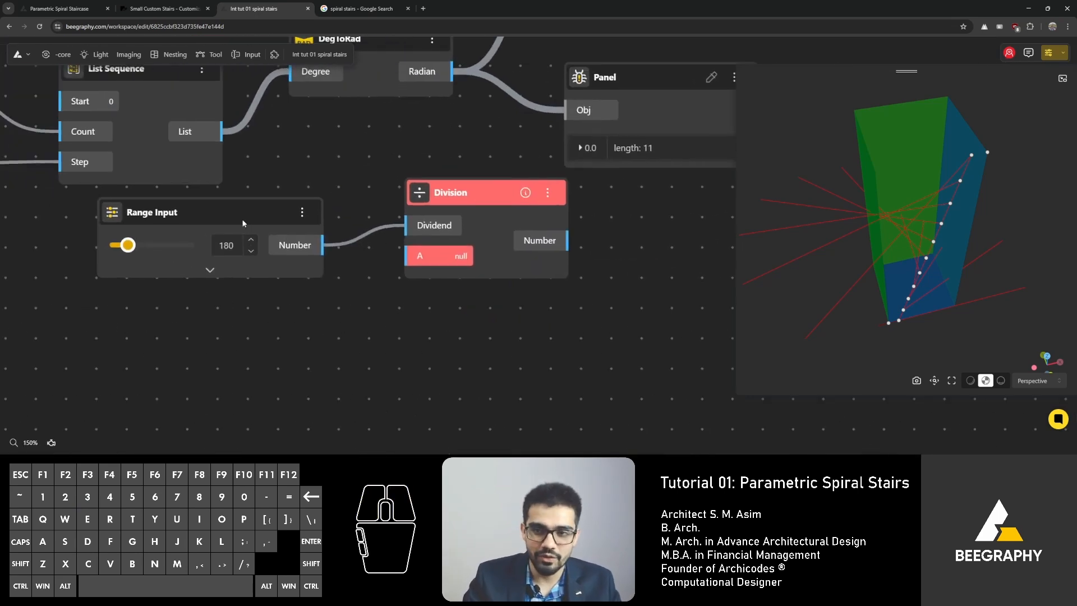
drag(244, 221, 243, 231)
drag(459, 191, 492, 226)
right_drag(493, 226, 370, 252)
scroll(424, 248, down, 3)
drag(426, 211, 490, 192)
right_drag(283, 242, 423, 244)
drag(336, 182, 335, 196)
right_drag(21, 215, 365, 324)
right_drag(513, 317, 379, 277)
right_drag(468, 343, 541, 340)
mouse_move(208, 247)
mouse_down()
mouse_move(196, 240)
mouse_move(219, 246)
mouse_up()
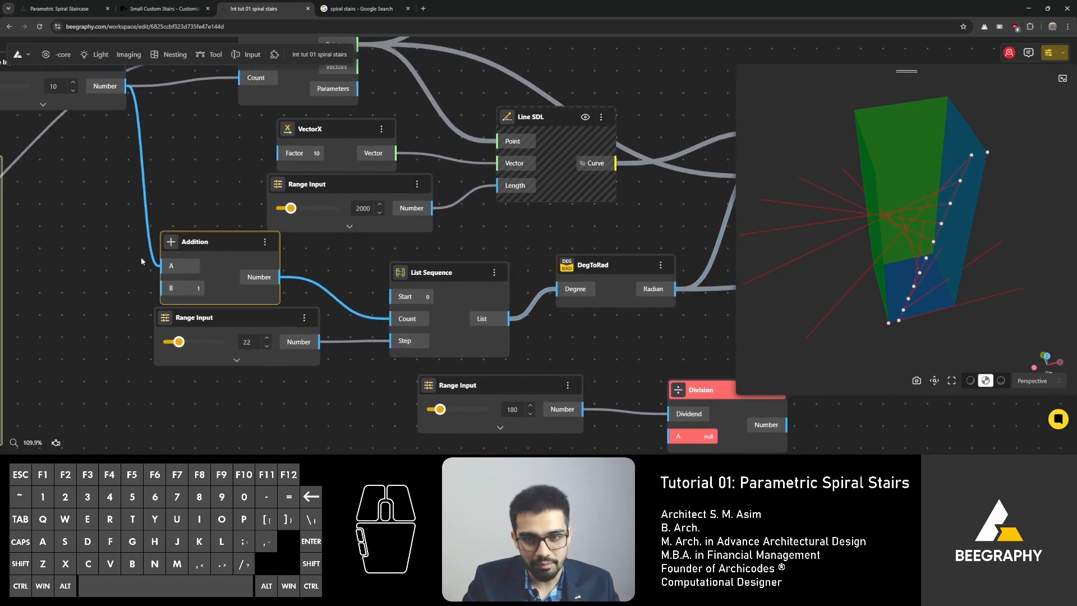
drag(279, 277, 532, 371)
scroll(289, 275, down, 5)
scroll(532, 371, up, 4)
right_drag(578, 338, 391, 338)
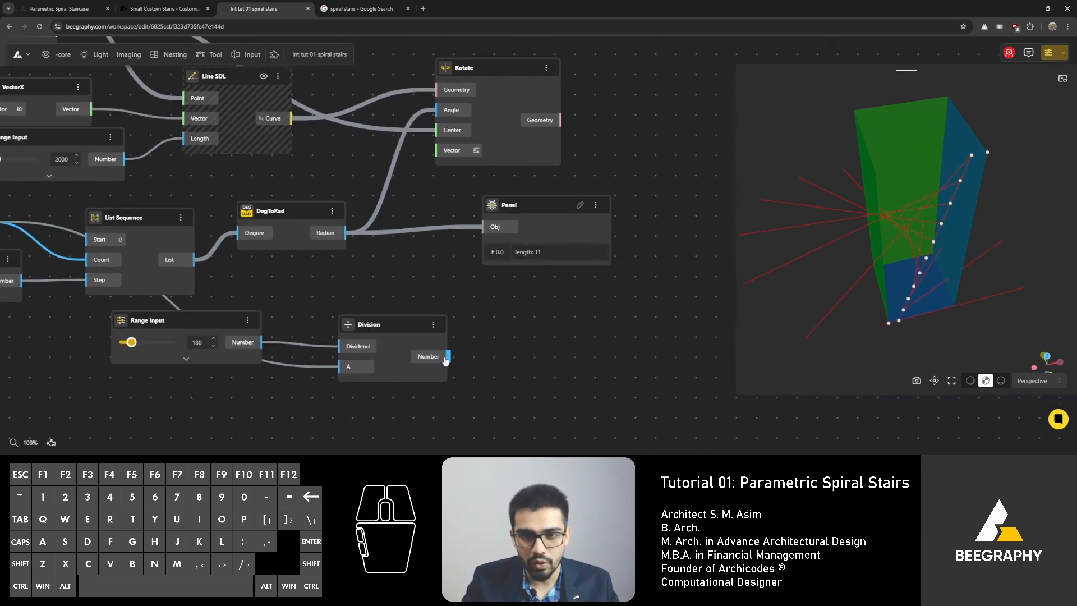
Step: Delete the Range Input set to 22 that feeds the List Sequence's Step input
drag(446, 359, 266, 282)
click(269, 277)
right_drag(358, 301, 487, 300)
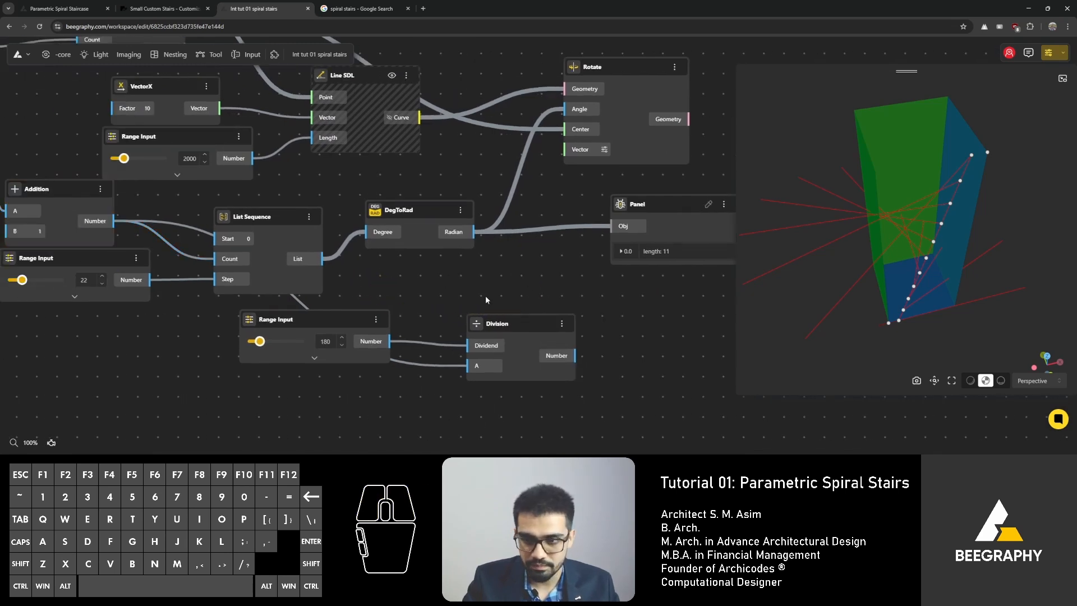
drag(489, 308, 54, 356)
right_drag(70, 332, 256, 353)
drag(256, 353, 123, 362)
click(136, 308)
click(248, 280)
key(Delete)
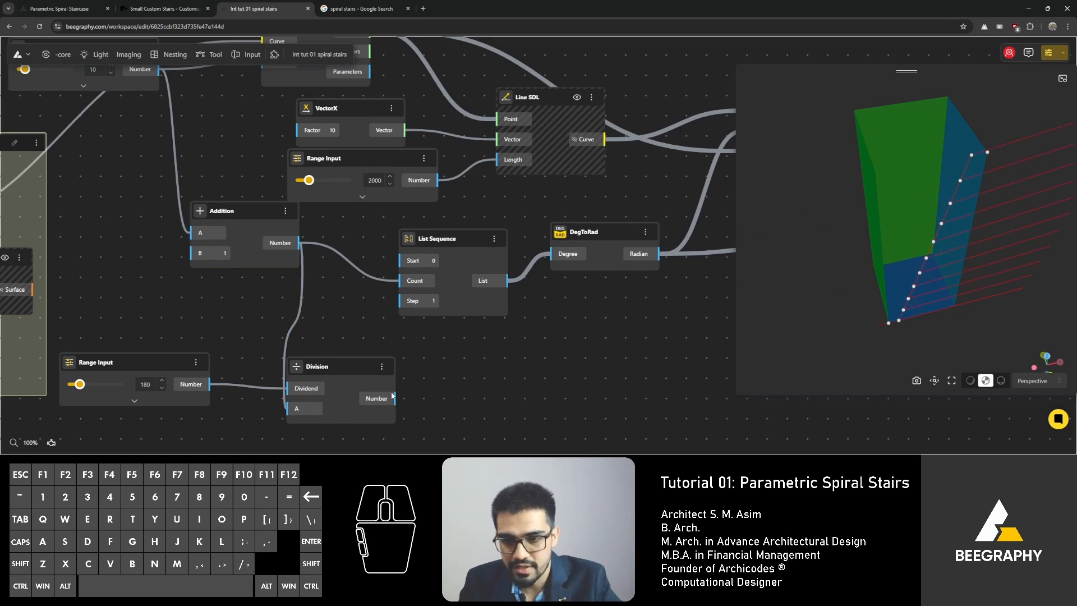
Step: Connect the Division node's output to the List Sequence's Step input and rearrange the Division and Range Input nodes
drag(395, 398, 398, 302)
click(373, 329)
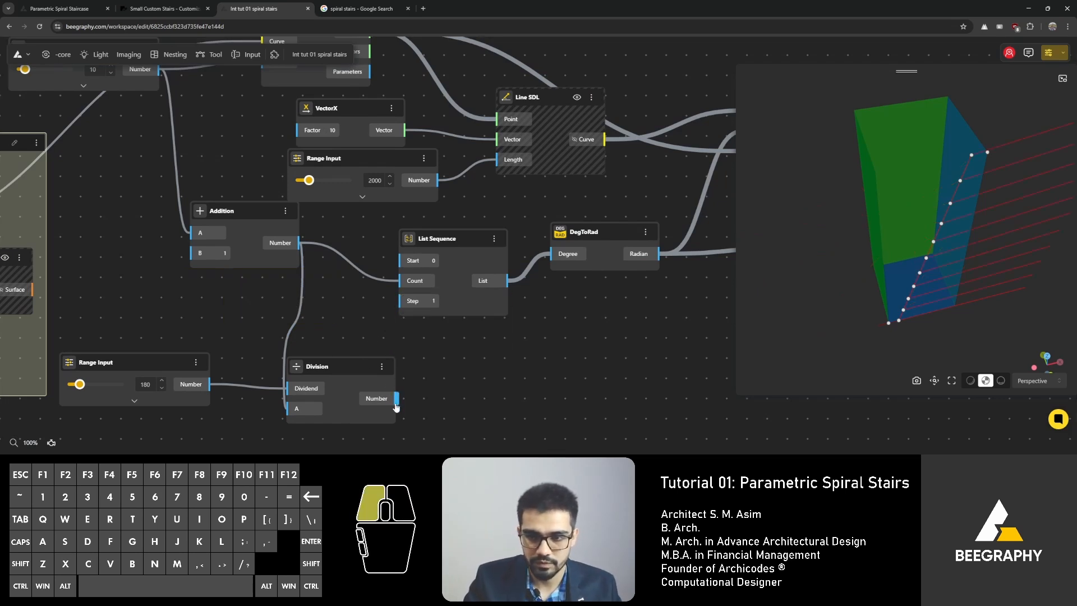
drag(394, 399, 398, 302)
drag(352, 360, 345, 300)
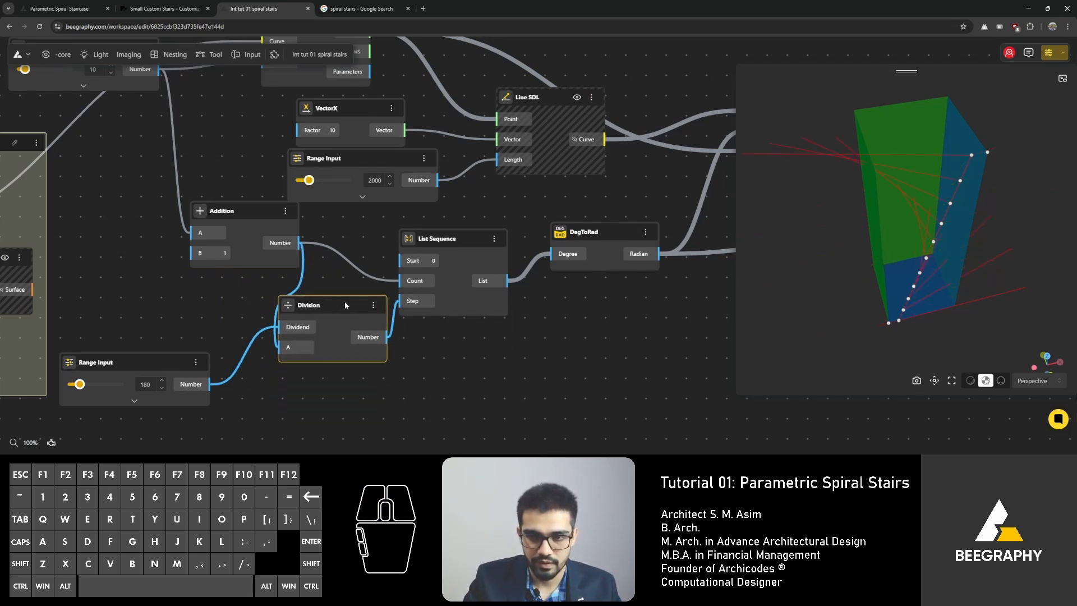
drag(174, 374, 214, 323)
Step: Orbit the 3D preview to examine how the rotated step lines fan around the division points
click(791, 234)
drag(792, 234, 867, 280)
right_drag(621, 317, 578, 317)
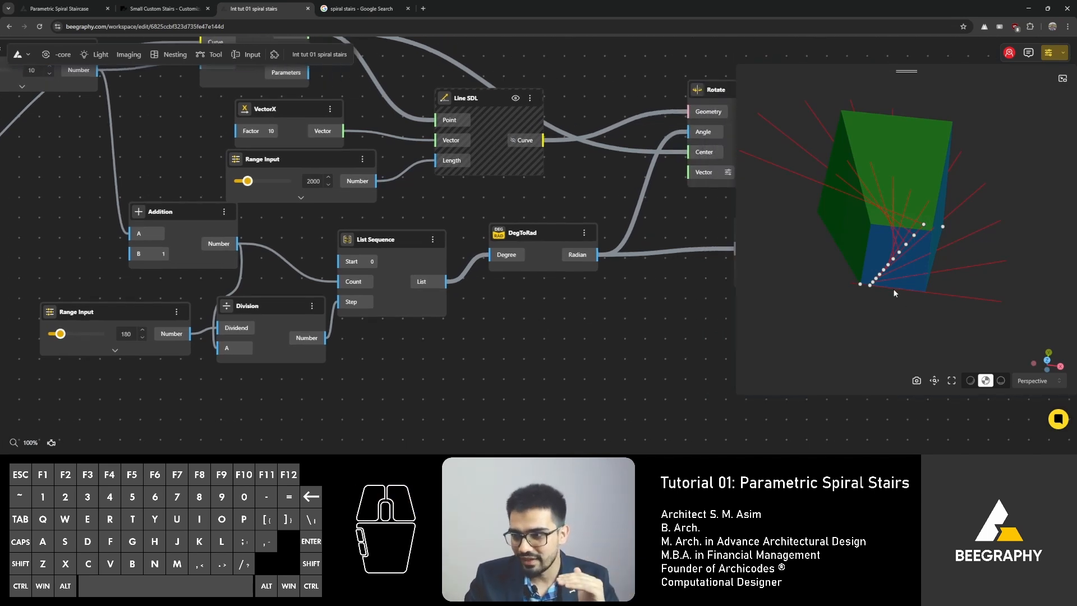
drag(893, 289, 906, 267)
right_drag(914, 300, 897, 301)
drag(888, 257, 800, 287)
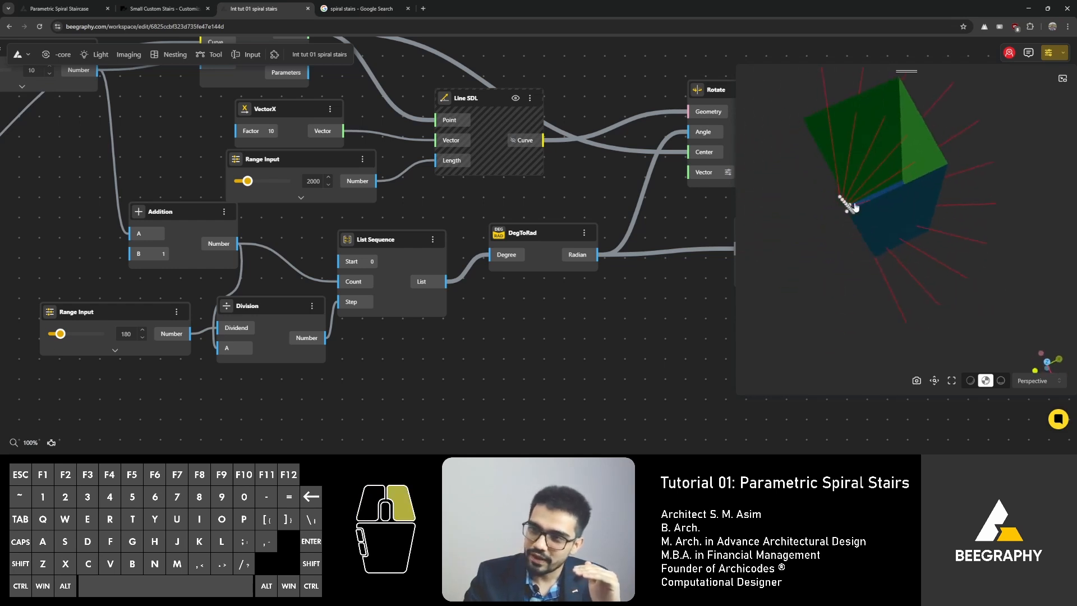
right_drag(851, 204, 923, 242)
drag(922, 243, 907, 266)
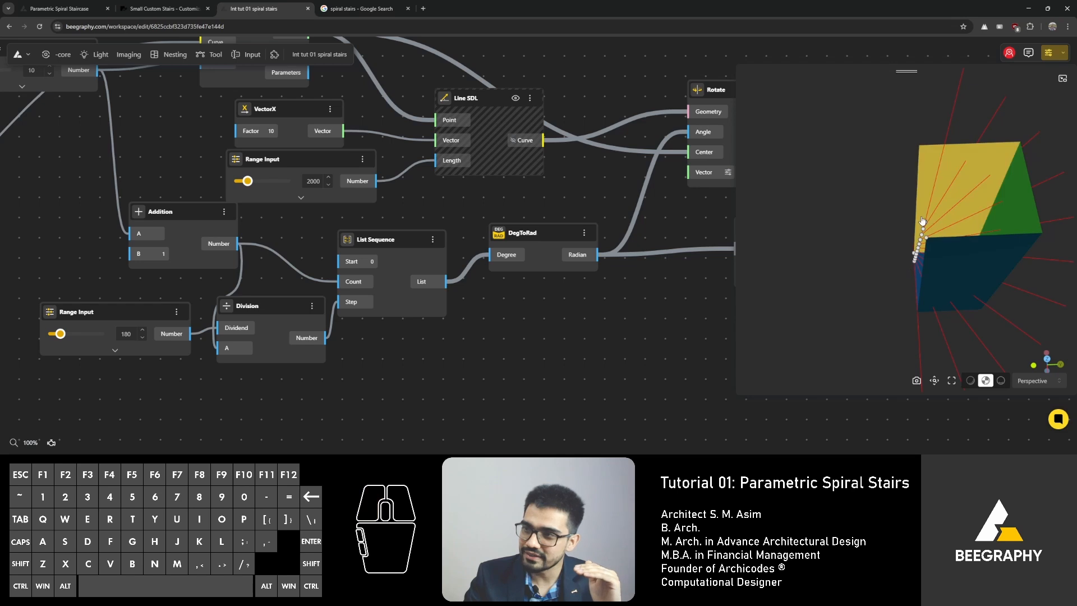
right_drag(917, 222, 911, 250)
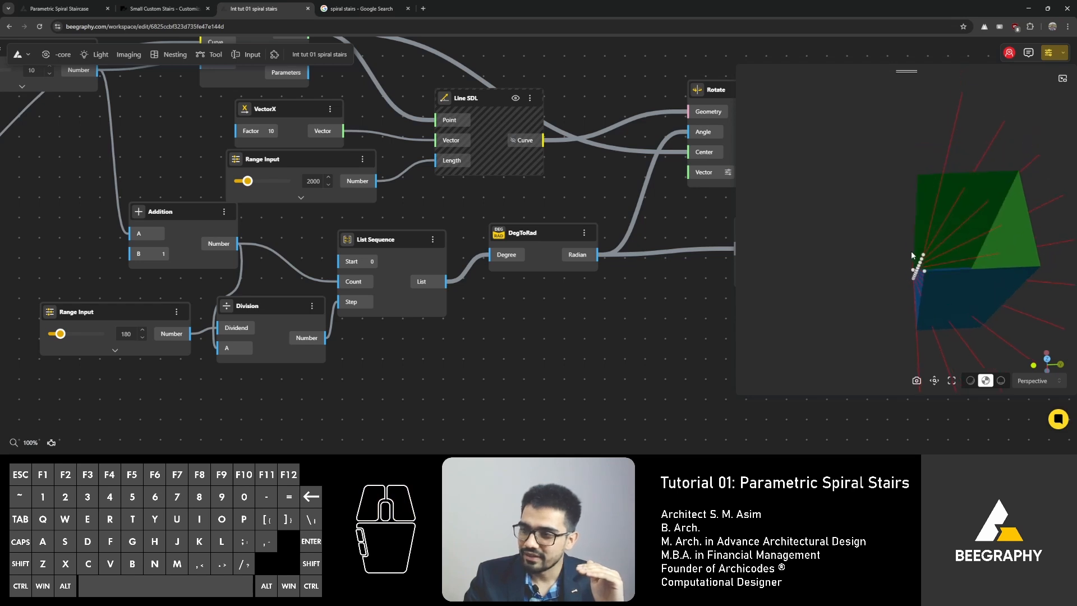
drag(911, 250, 894, 232)
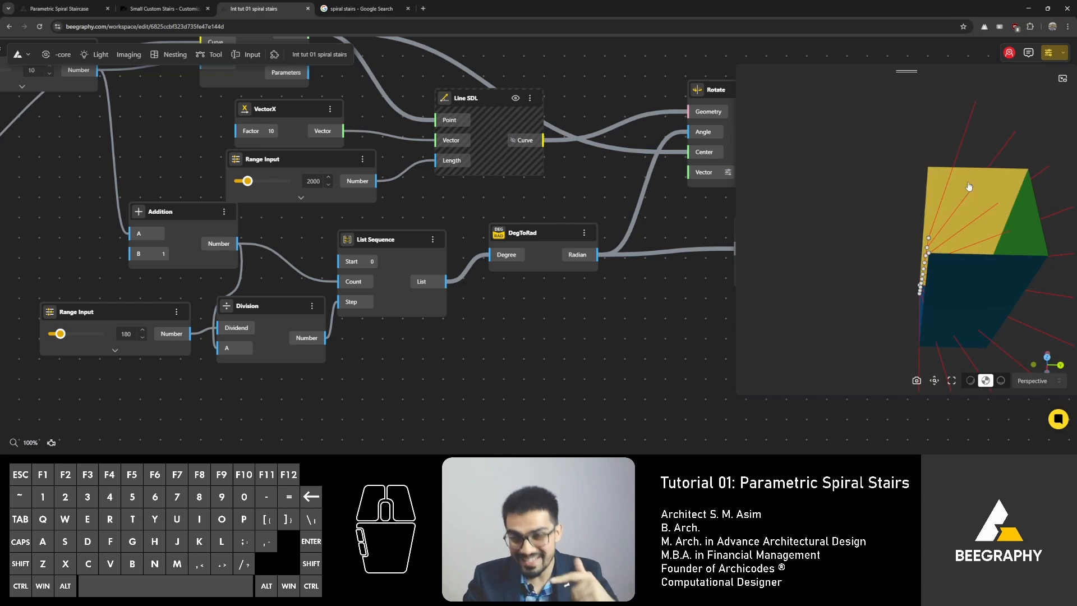
drag(945, 197, 906, 231)
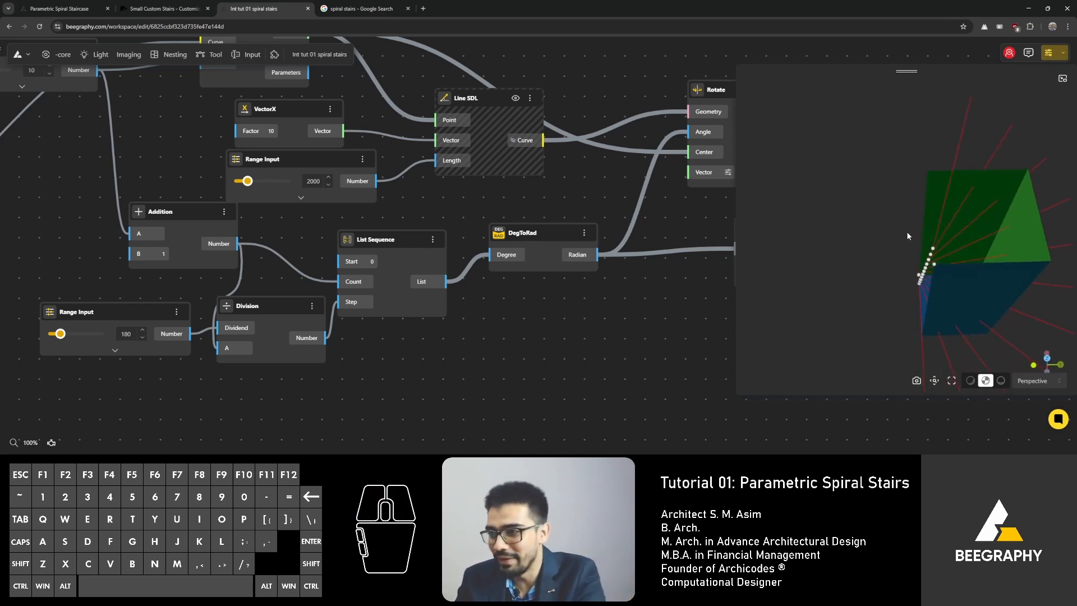
right_drag(906, 231, 883, 229)
drag(881, 227, 834, 175)
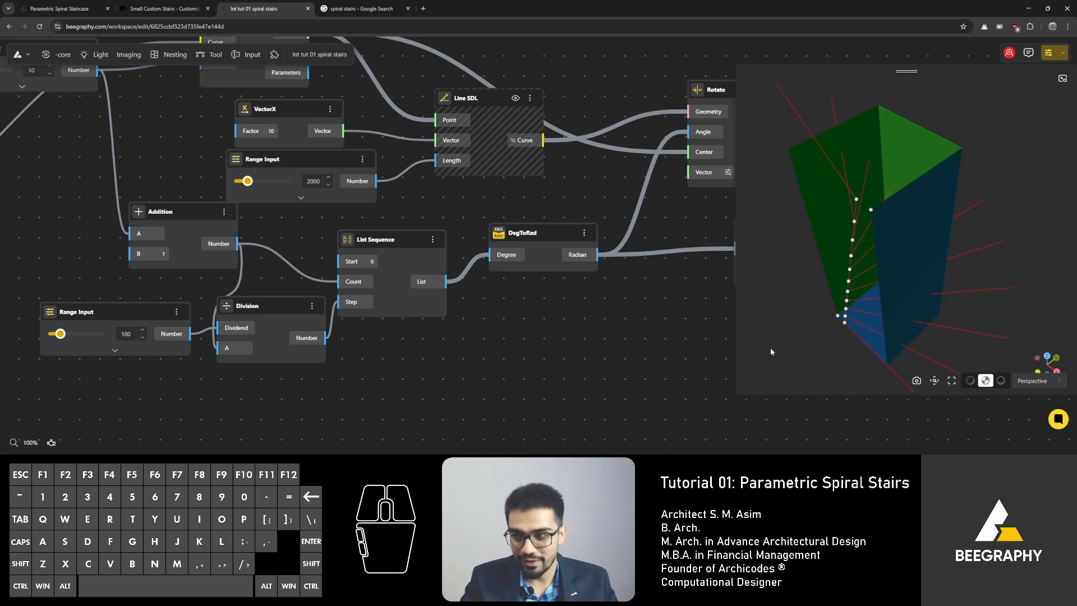
key(ctrl+shift+3)
key(ctrl+shift+3)
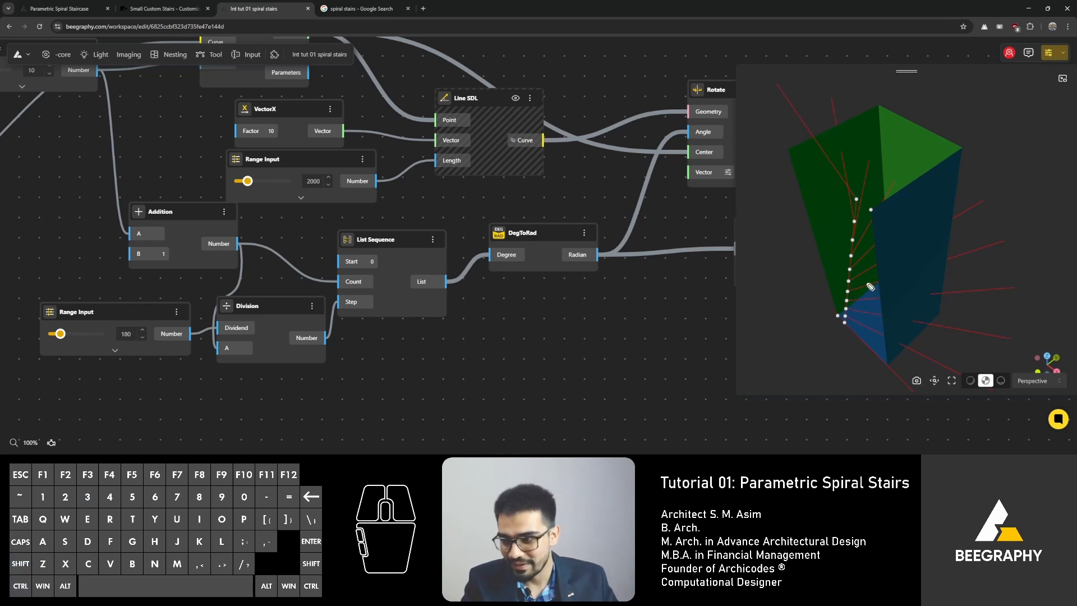
drag(845, 324, 896, 357)
mouse_move(846, 318)
mouse_down()
mouse_move(899, 331)
mouse_move(858, 308)
mouse_move(901, 310)
mouse_up()
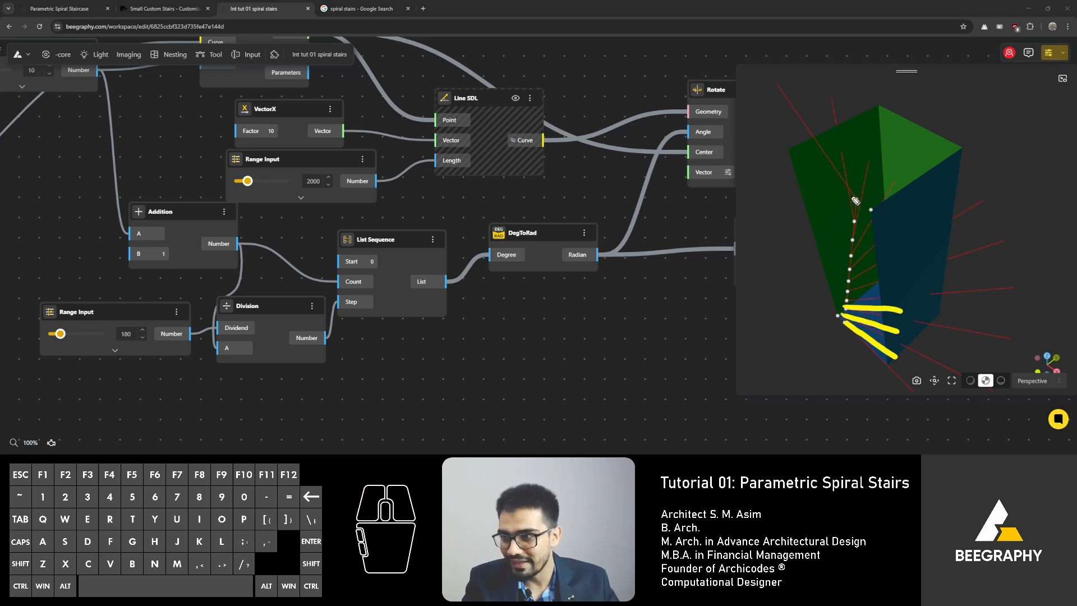
drag(859, 202, 858, 202)
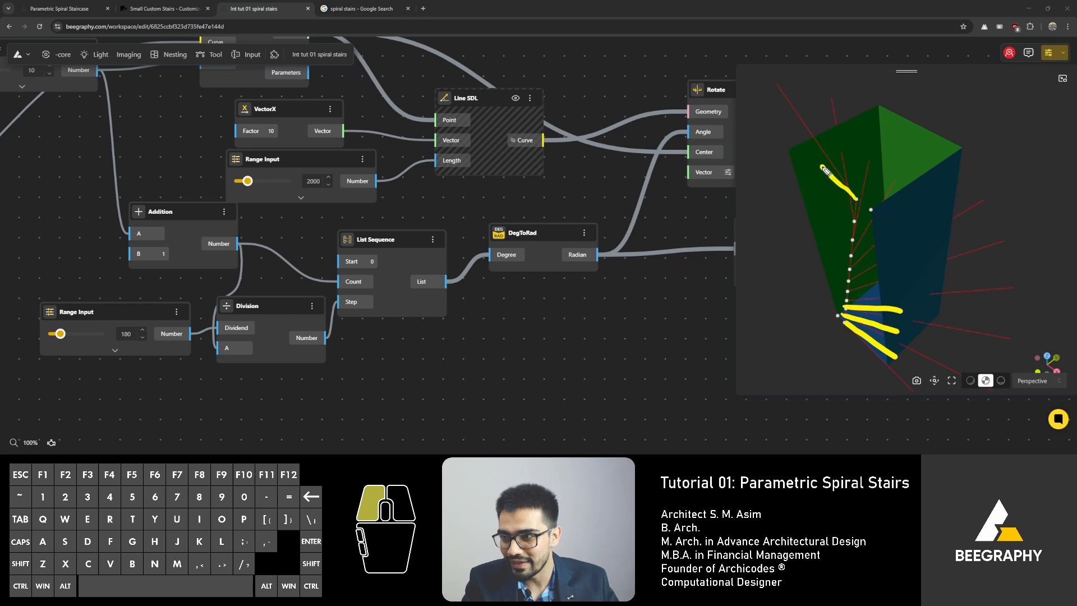
drag(755, 116, 755, 115)
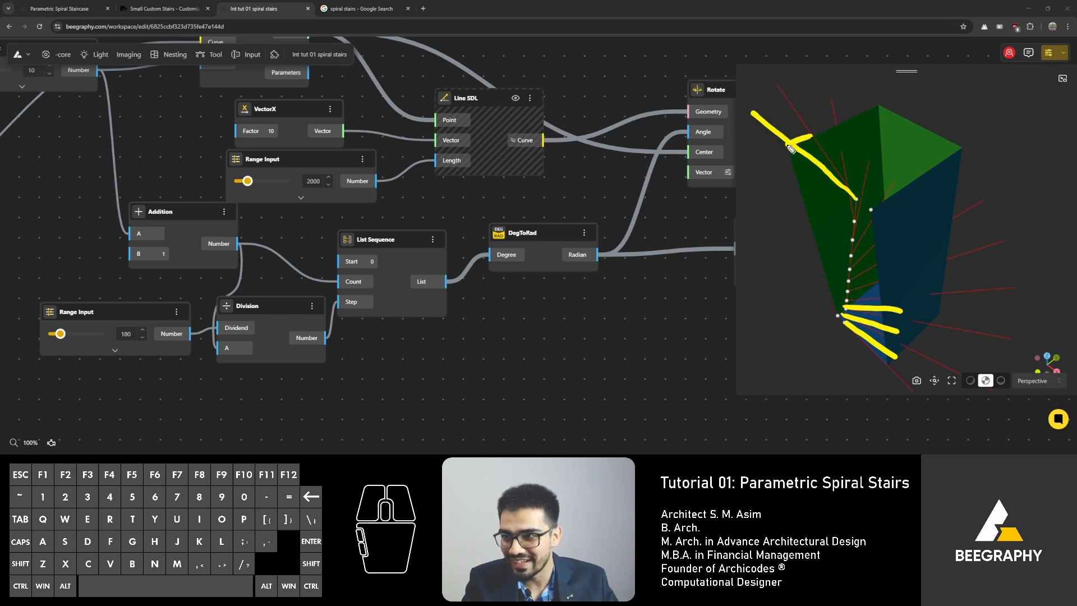
drag(788, 146, 816, 140)
drag(852, 196, 855, 198)
drag(832, 178, 831, 177)
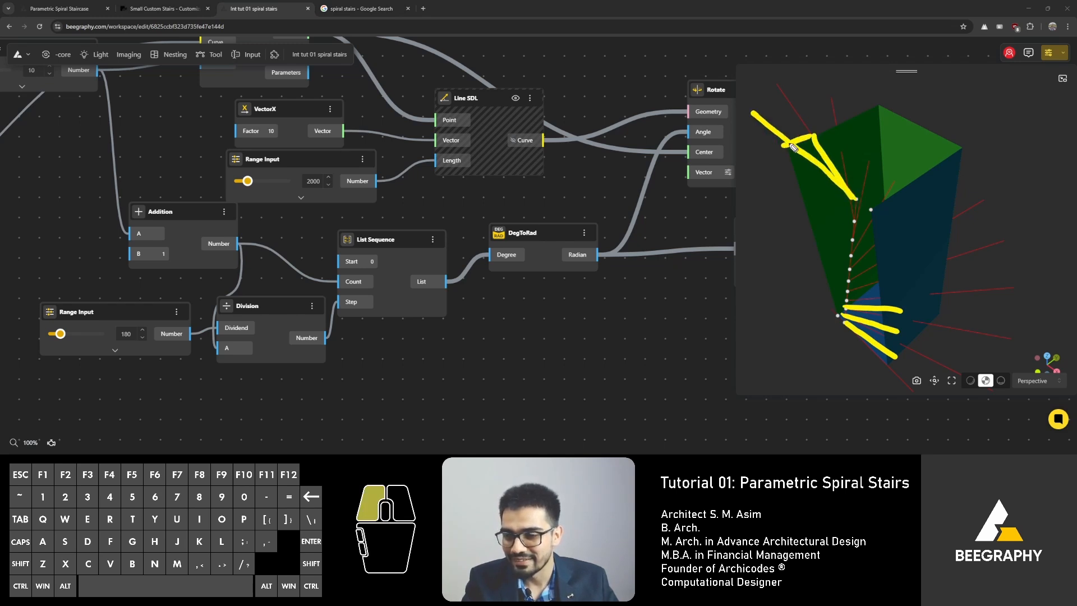
drag(790, 144, 837, 190)
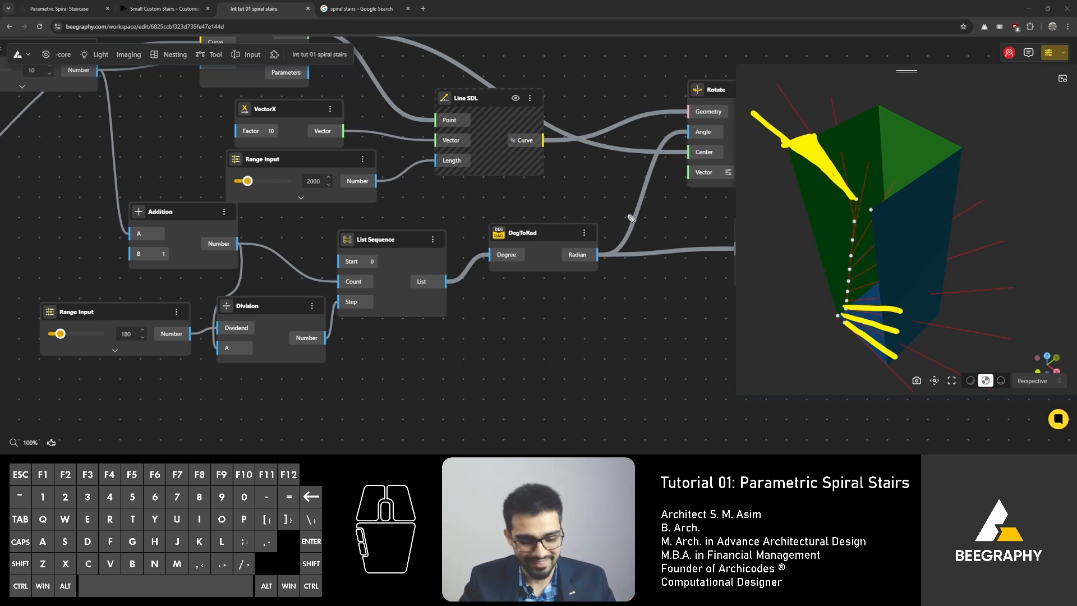
key(ctrl+shift+2)
key(ctrl+shift+7)
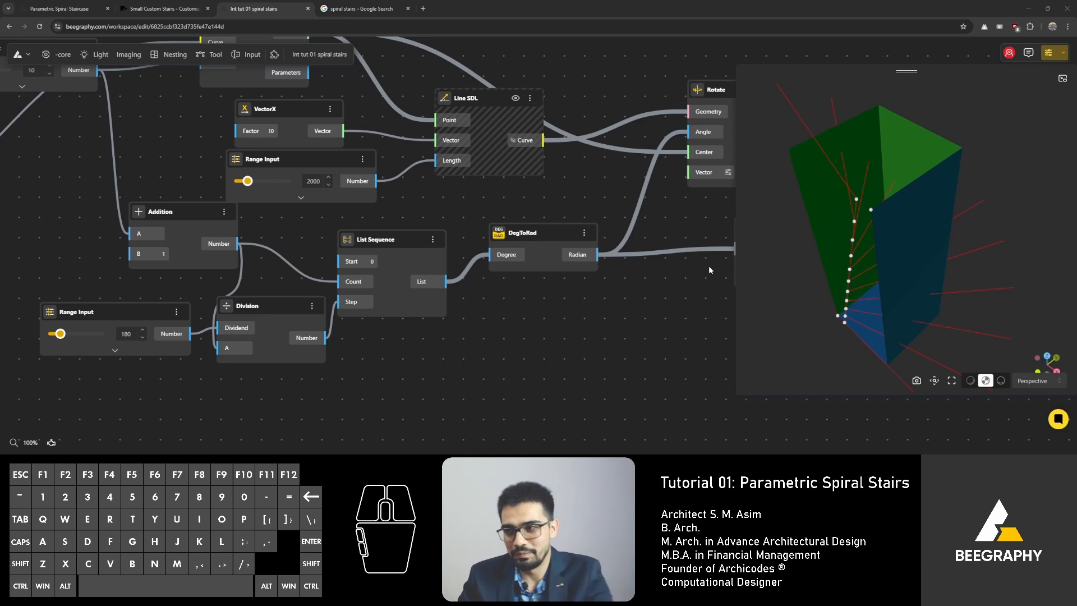
mouse_move(824, 224)
mouse_down()
mouse_move(840, 221)
mouse_move(810, 230)
mouse_up()
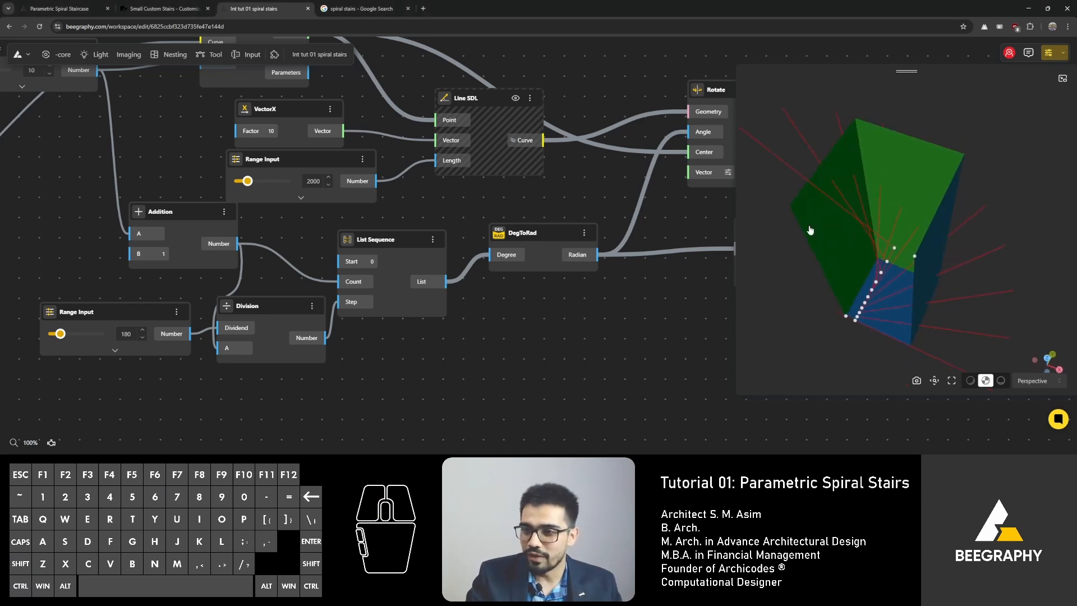
right_drag(581, 281, 388, 286)
right_drag(533, 258, 463, 260)
drag(524, 238, 500, 265)
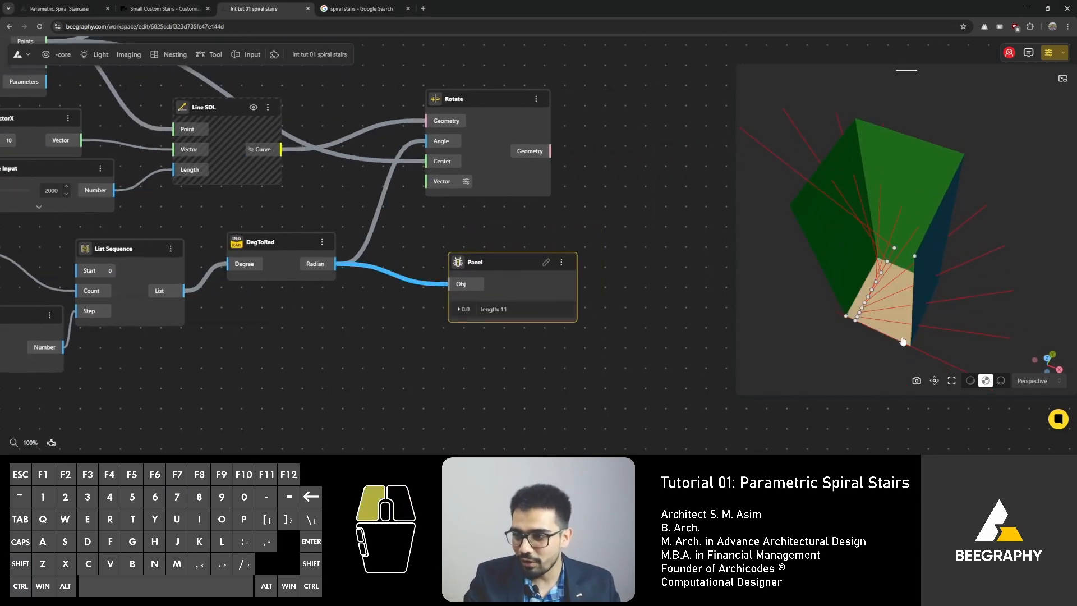
drag(902, 342, 880, 320)
double_click(632, 248)
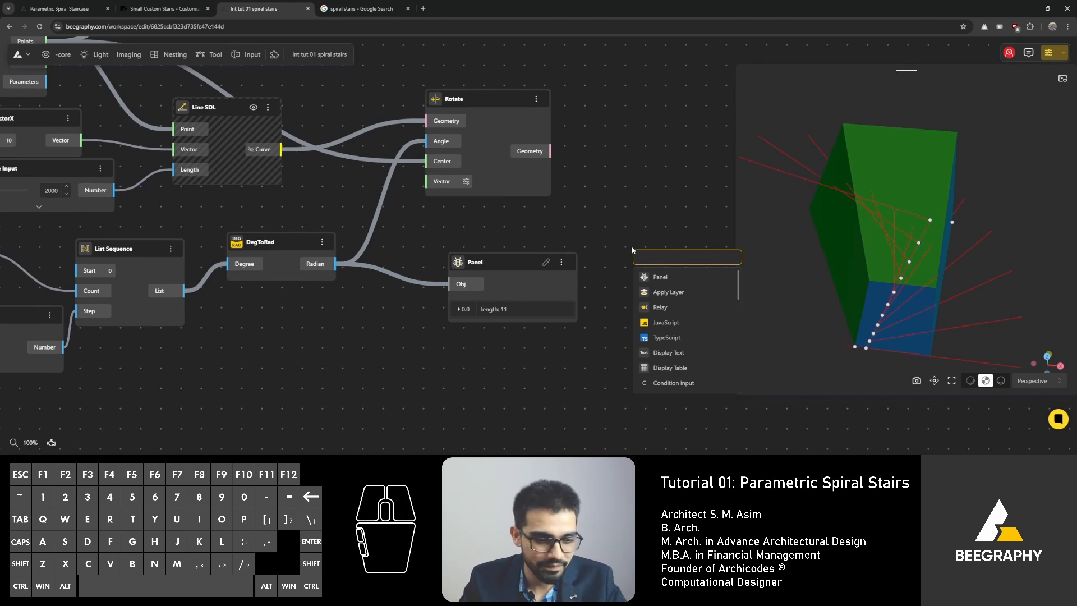
text(rotate)
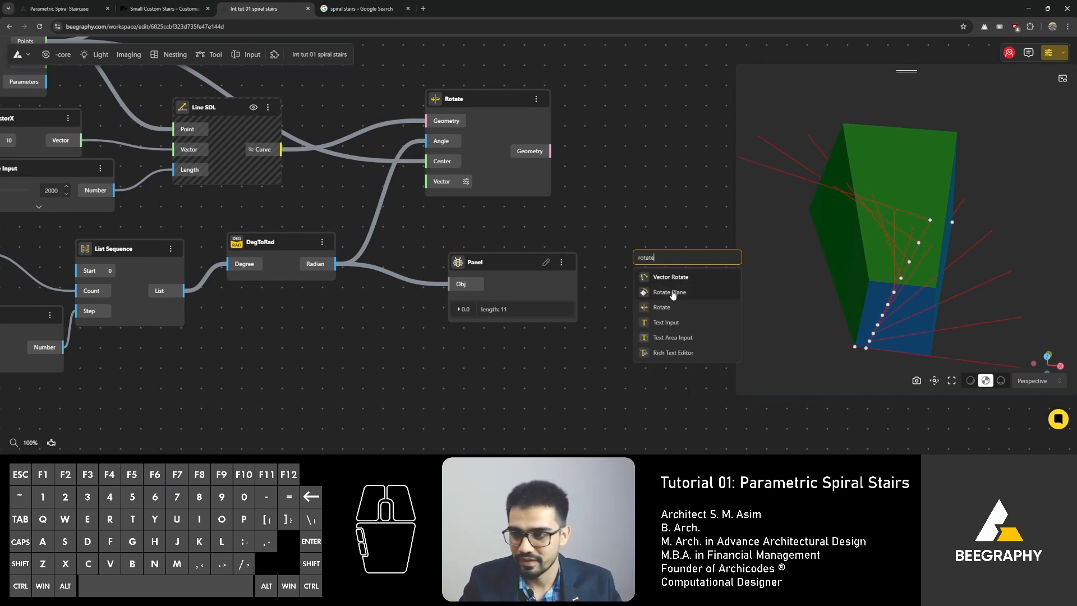
click(662, 307)
drag(656, 261, 648, 113)
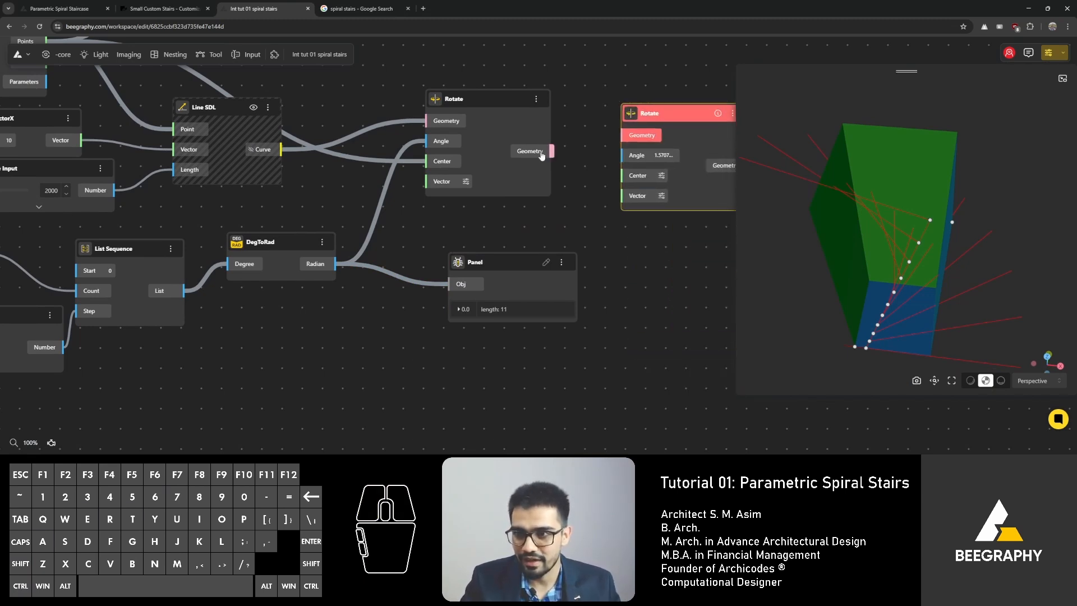
drag(542, 155, 556, 177)
click(595, 149)
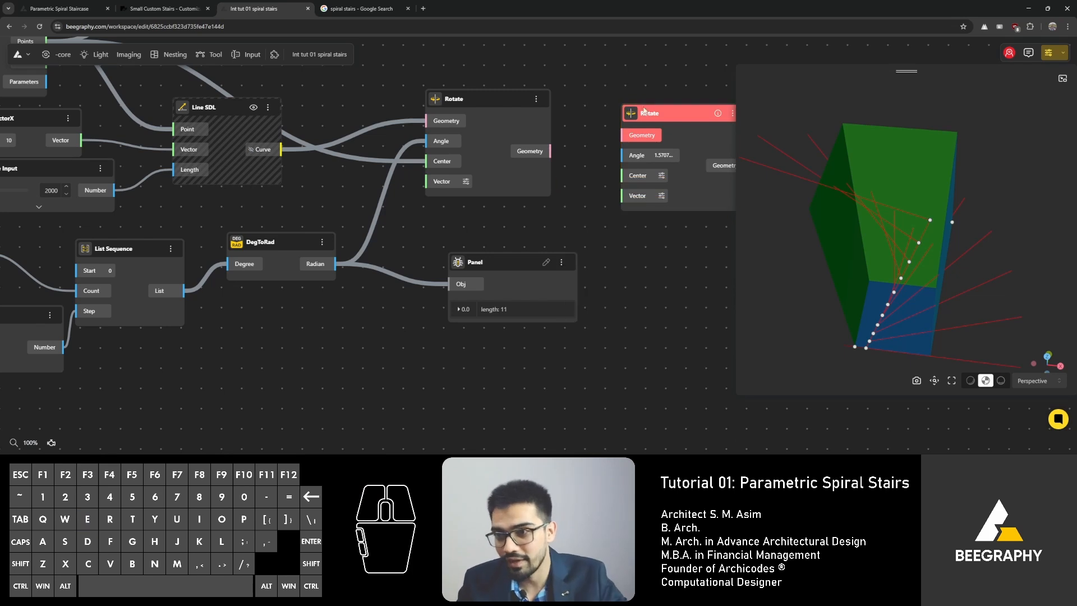
drag(651, 122, 659, 183)
key(Delete)
Step: Duplicate the Rotate node and feed the first Rotate's output geometry into the copy's Geometry input
click(488, 104)
alt+drag(480, 99, 688, 180)
right_drag(600, 129, 466, 72)
drag(563, 124, 622, 105)
drag(441, 108, 613, 139)
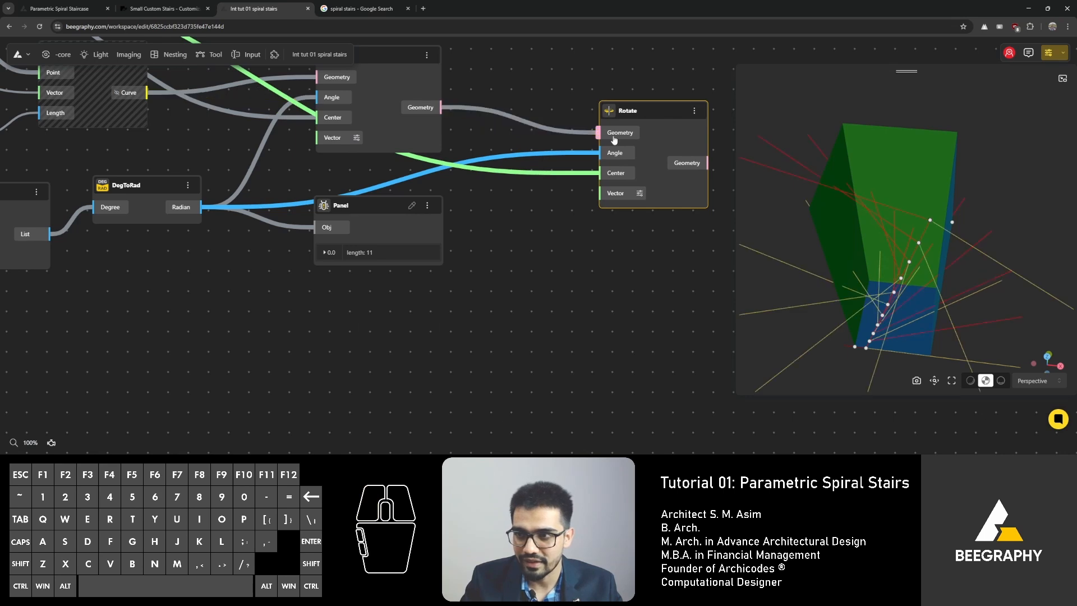
right_drag(523, 198, 681, 194)
Step: Convert the Division output with a duplicated DegToRad node and wire its Radian into the second Rotate's Angle input
right_drag(321, 293, 389, 292)
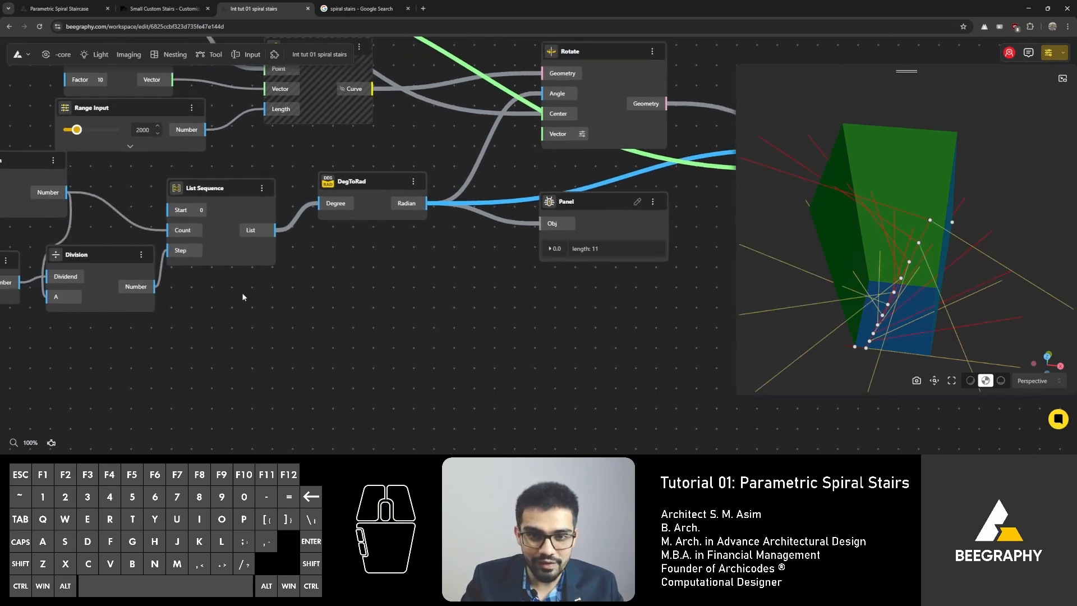
right_drag(323, 261, 291, 262)
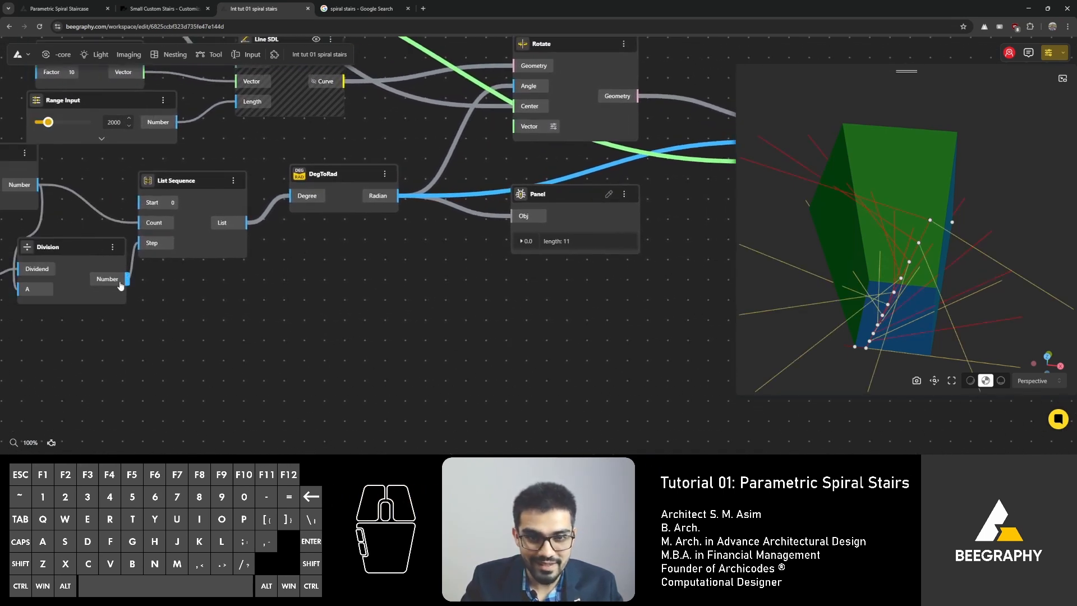
drag(128, 279, 709, 165)
scroll(348, 272, down, 2)
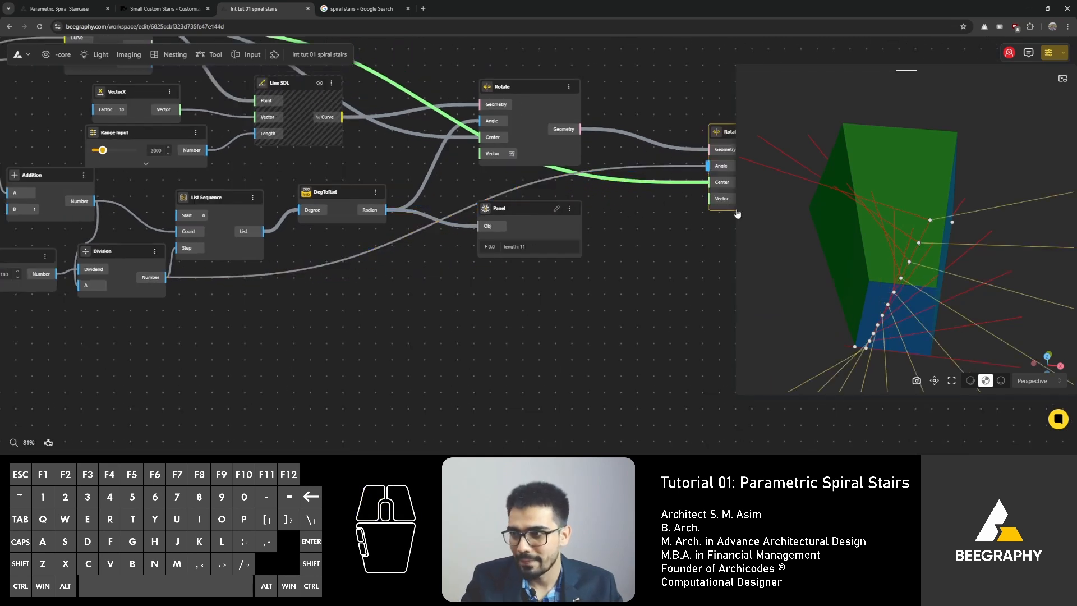
right_drag(527, 272, 380, 298)
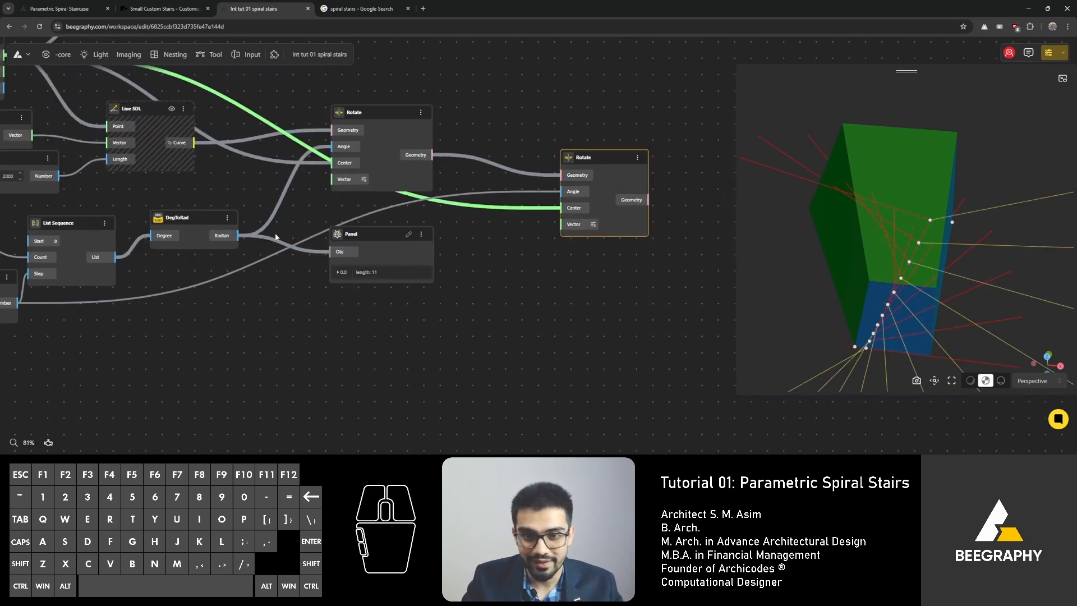
alt+drag(197, 217, 501, 271)
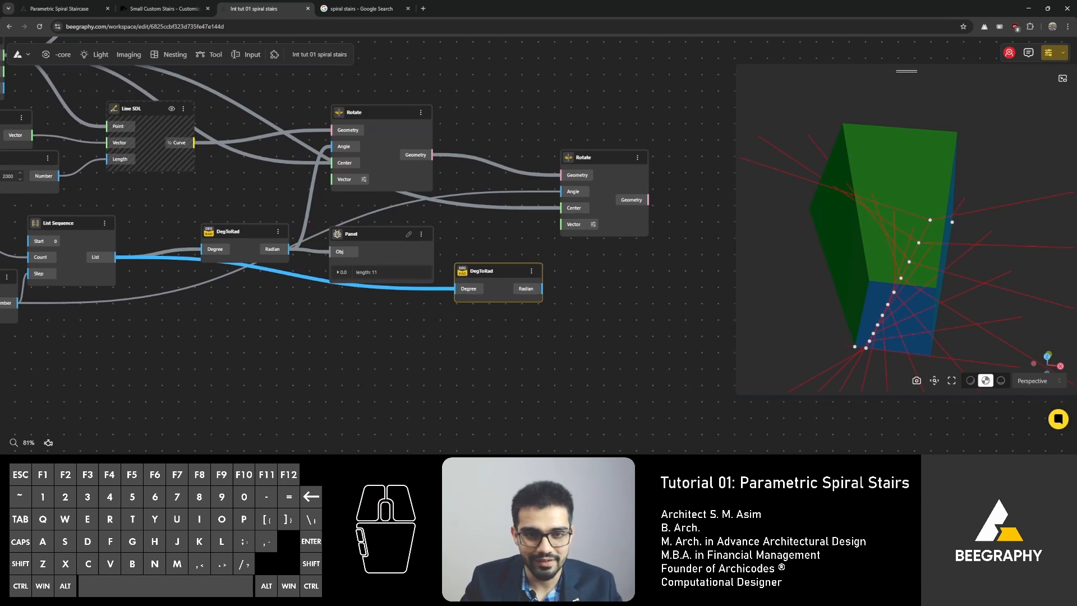
drag(18, 303, 457, 289)
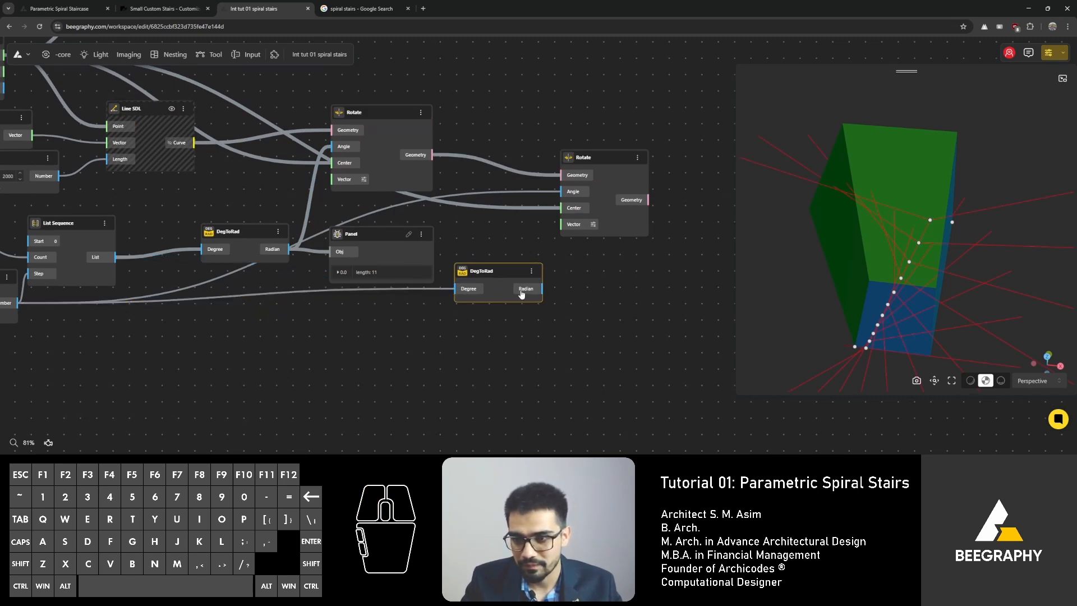
drag(543, 288, 561, 208)
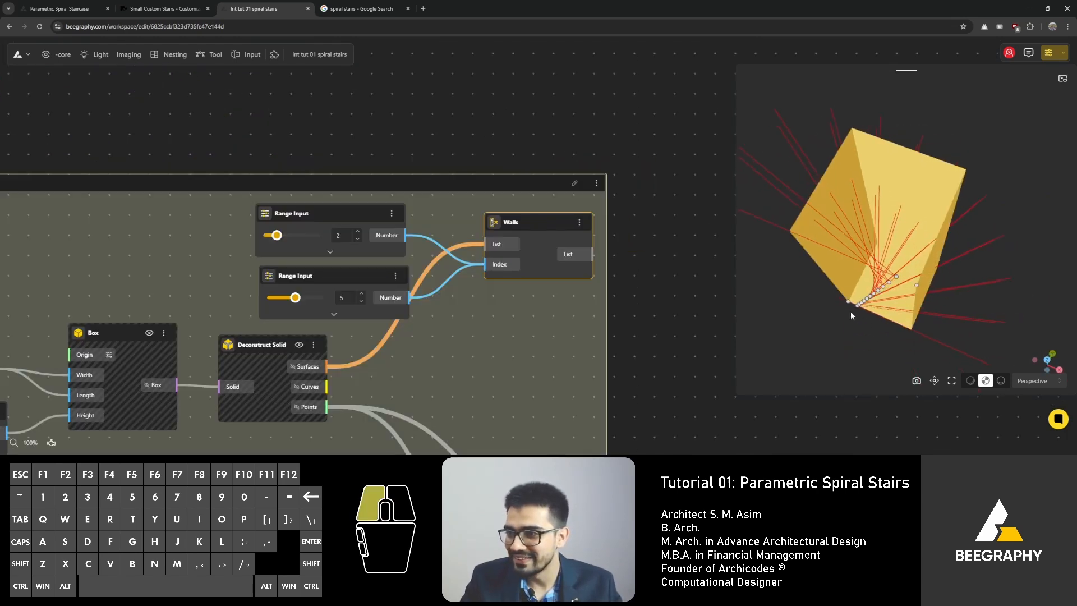
Step: Orbit the 3D preview to inspect the doubly rotated step lines
drag(850, 310, 857, 168)
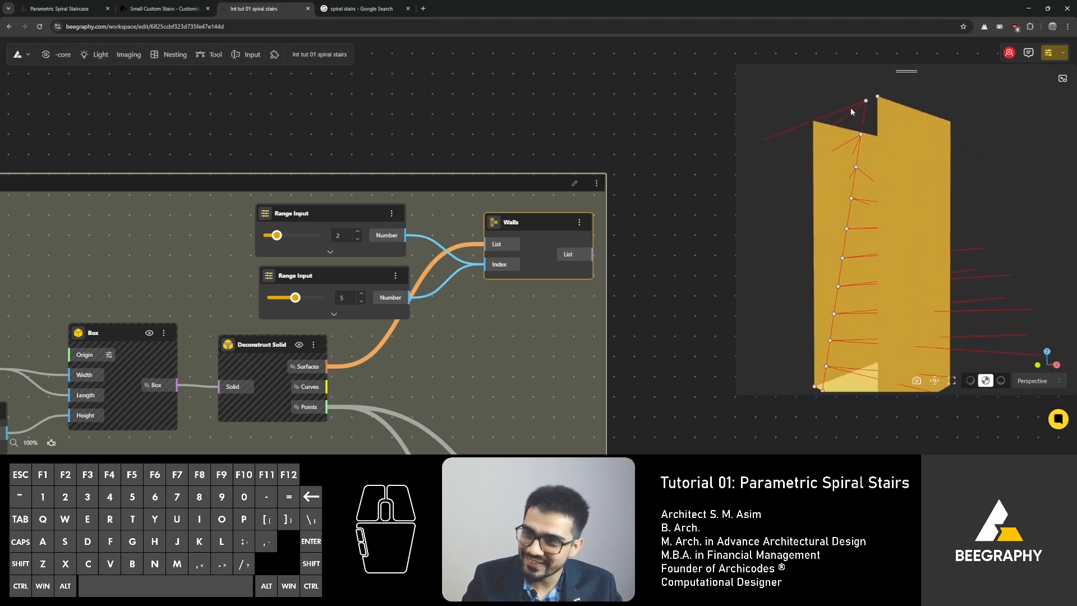
mouse_move(819, 122)
mouse_down()
mouse_move(838, 190)
mouse_move(825, 248)
mouse_up()
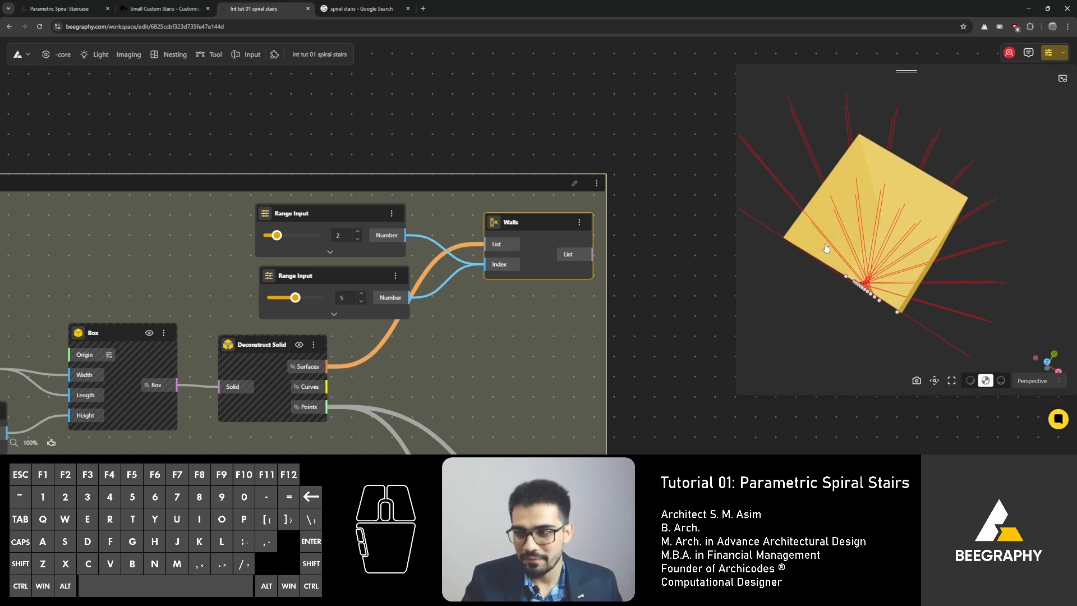
drag(826, 248, 847, 265)
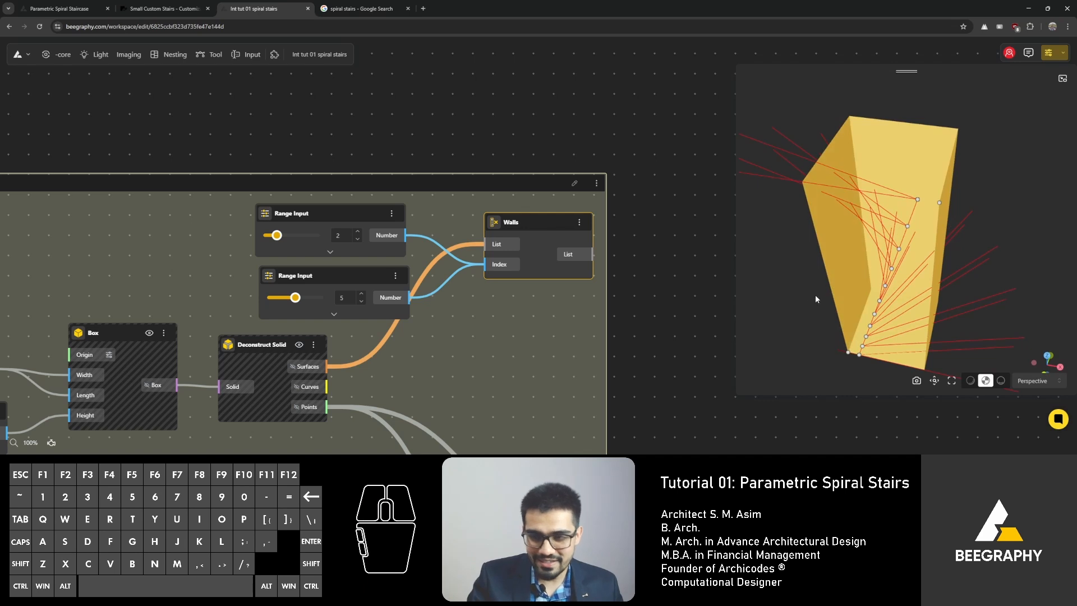
Step: Navigate the node graph and orbit the 3D preview to review the rotated step lines inside the wall box
scroll(423, 163, down, 8)
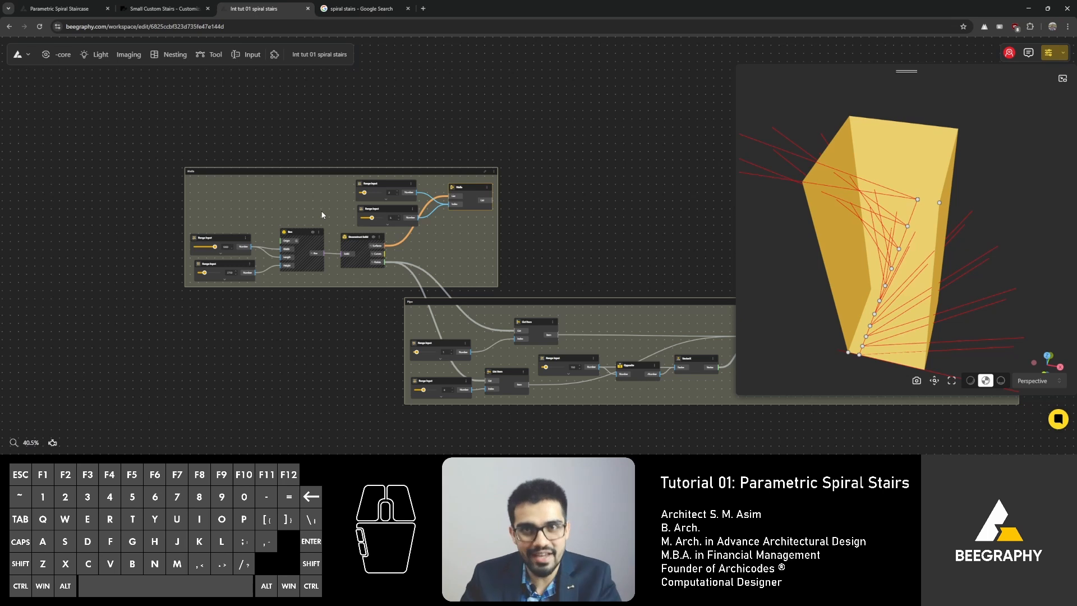
scroll(393, 196, down, 2)
right_drag(695, 205, 382, 162)
right_drag(713, 177, 450, 182)
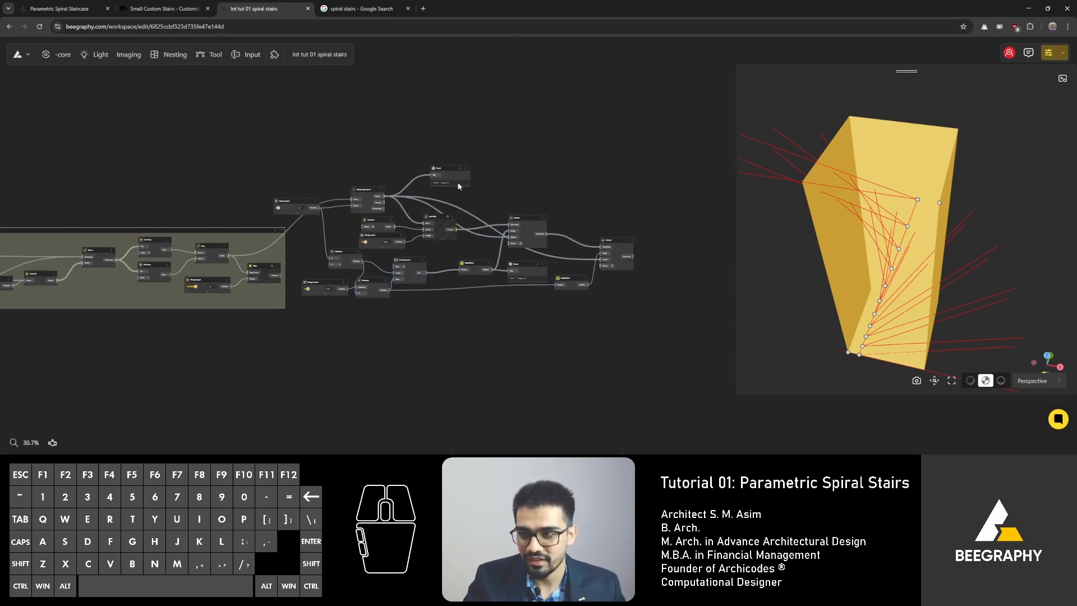
scroll(488, 188, up, 2)
drag(929, 240, 897, 255)
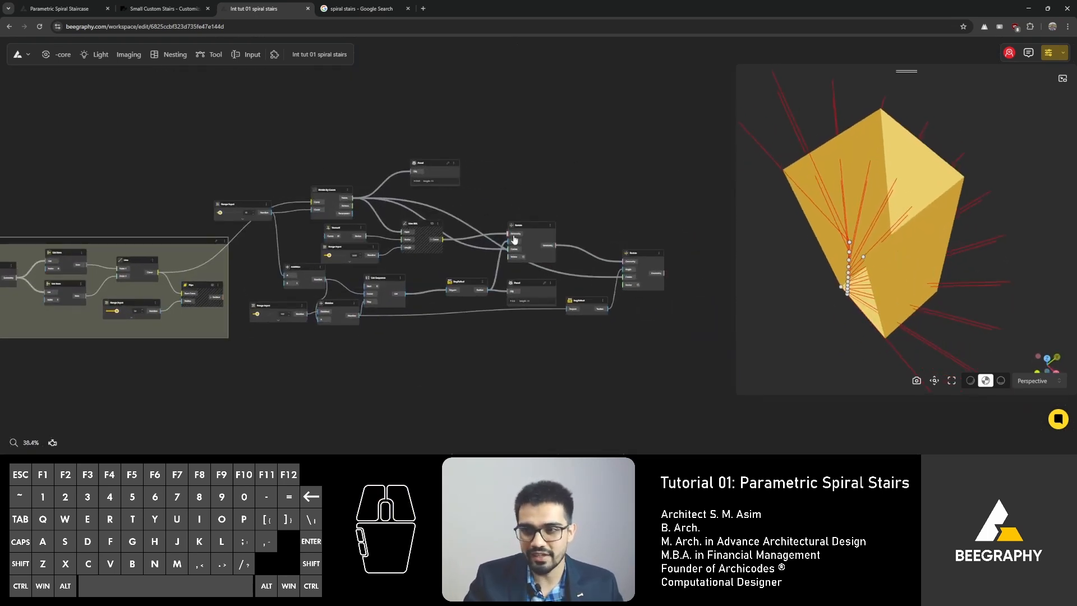
scroll(461, 258, up, 3)
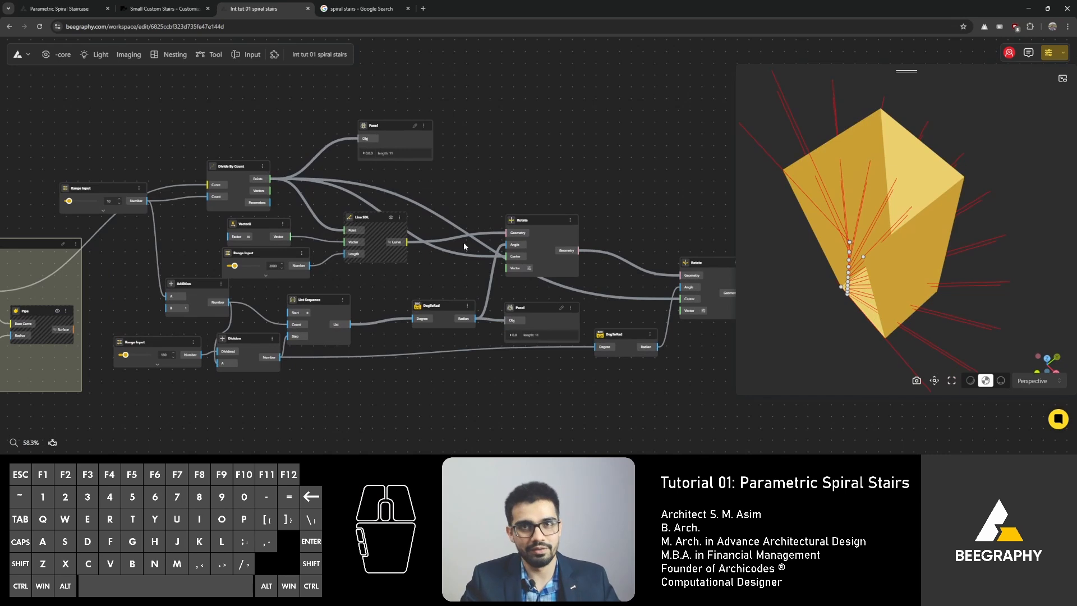
scroll(589, 272, right, 2)
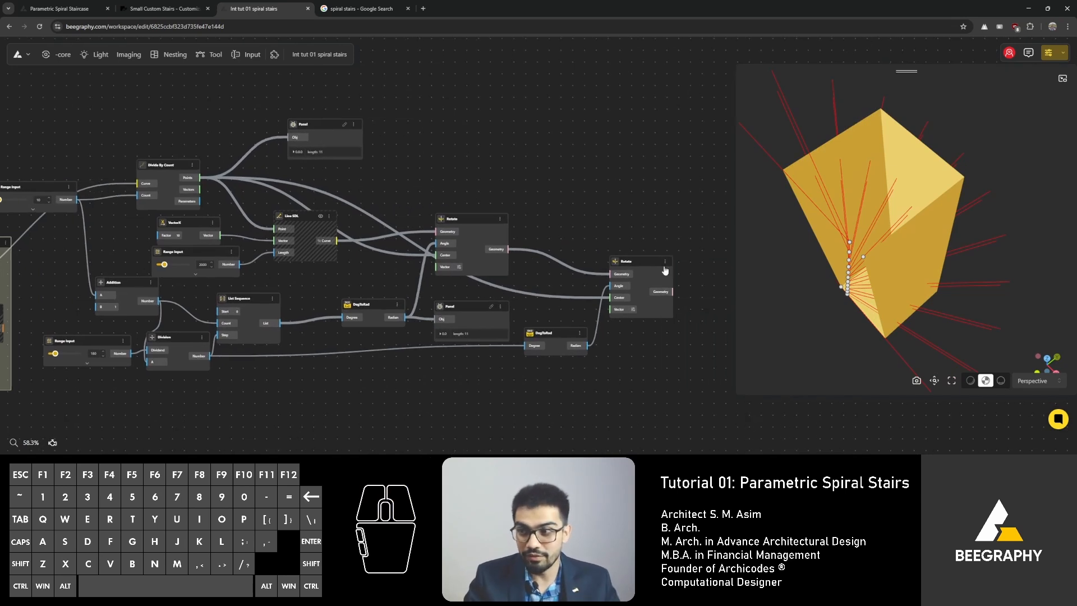
right_drag(853, 298, 856, 292)
drag(857, 291, 867, 285)
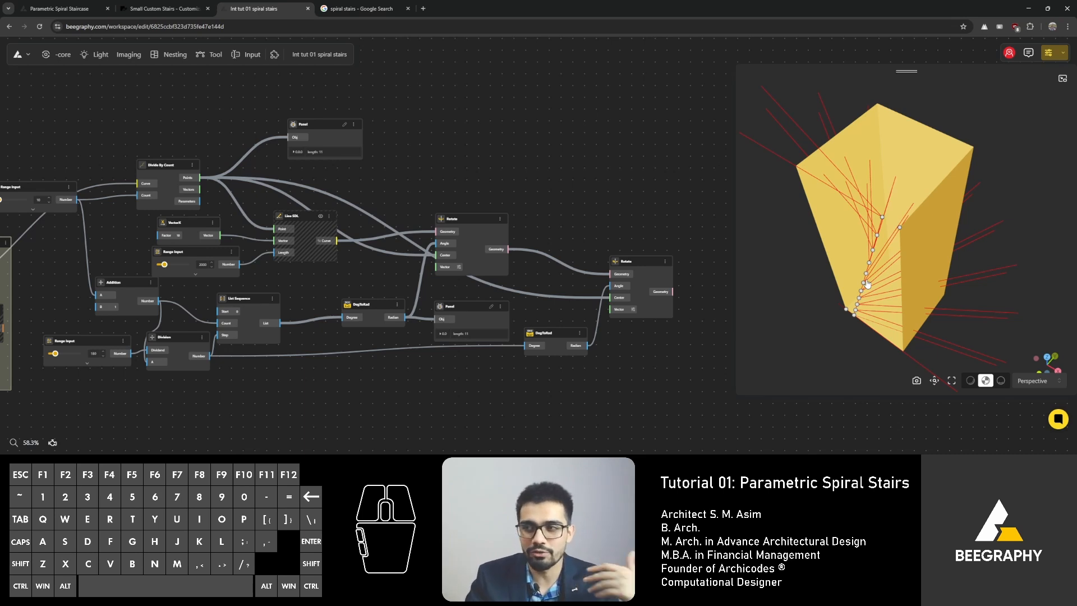
right_drag(867, 286, 867, 283)
mouse_move(867, 283)
mouse_down()
mouse_move(841, 281)
mouse_move(873, 274)
mouse_move(906, 305)
mouse_move(860, 281)
mouse_move(873, 276)
mouse_move(895, 330)
mouse_move(855, 244)
mouse_move(871, 263)
mouse_up()
right_drag(870, 277, 836, 291)
drag(851, 296, 878, 294)
right_drag(873, 186, 915, 223)
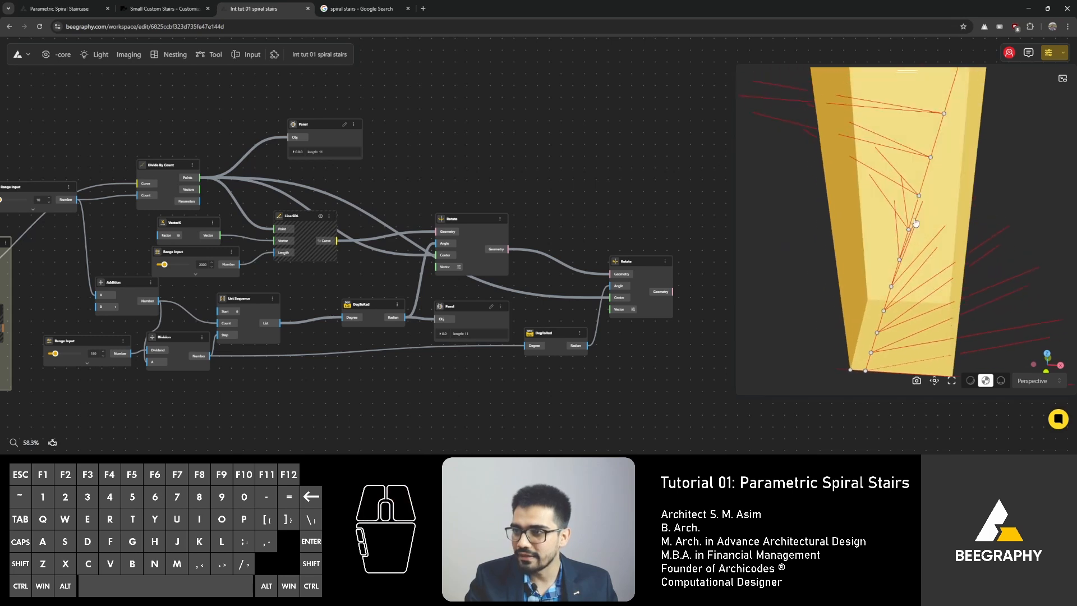
drag(915, 223, 891, 226)
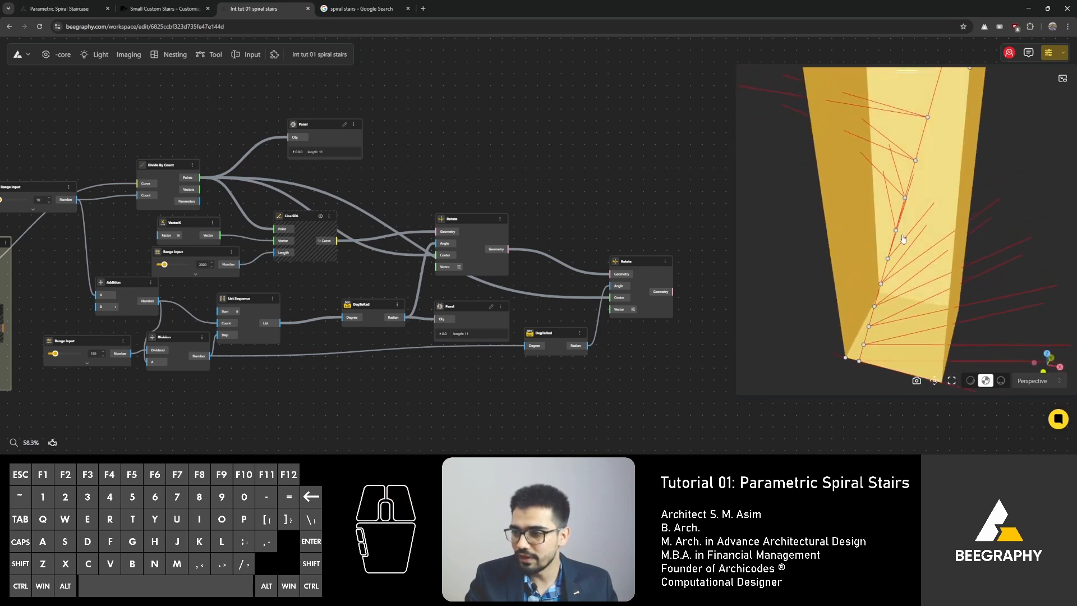
mouse_move(898, 315)
right_down()
mouse_move(889, 277)
mouse_move(906, 304)
right_up()
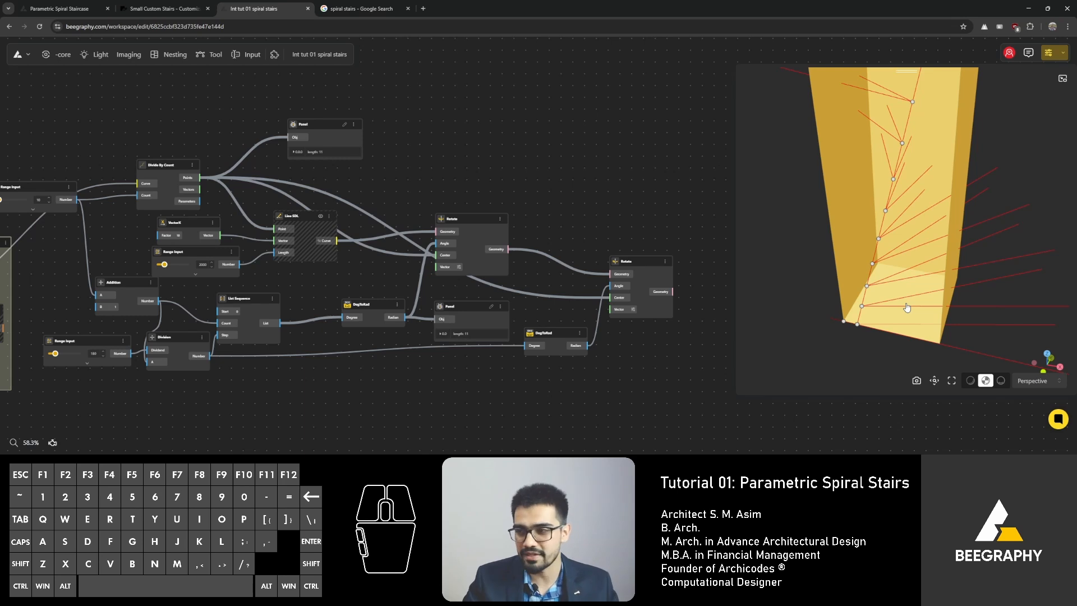
right_drag(830, 260, 828, 281)
drag(828, 281, 826, 311)
right_drag(535, 185, 342, 135)
scroll(541, 260, up, 3)
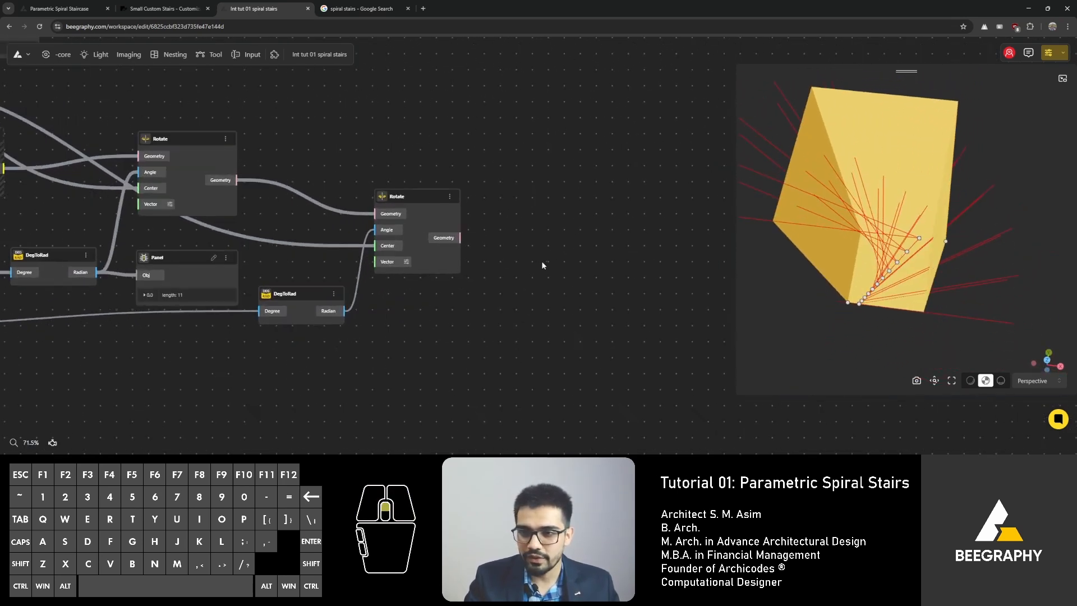
double_click(531, 237)
click(517, 189)
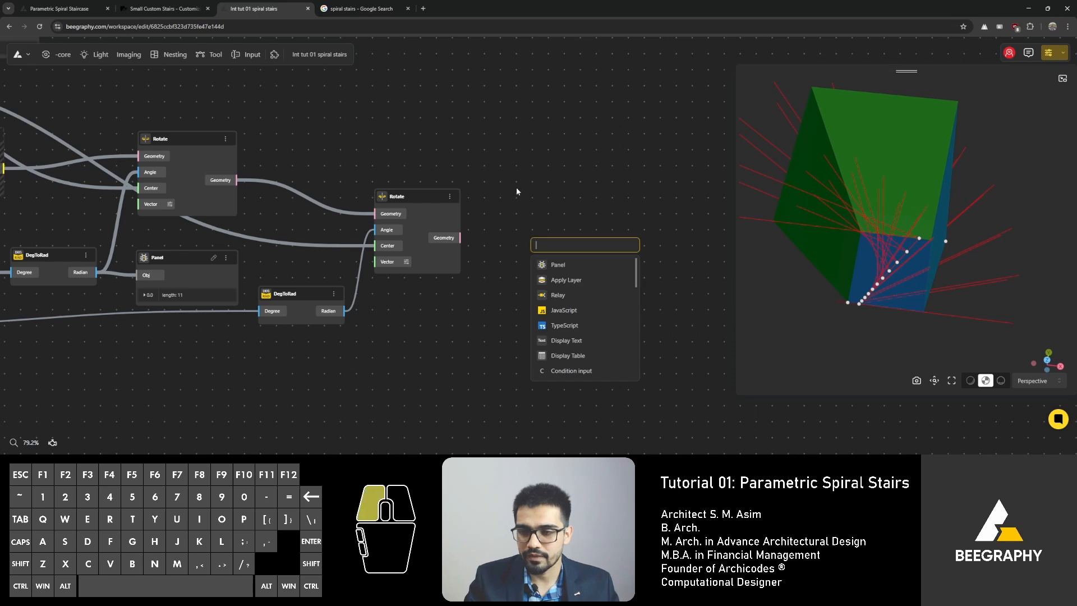
Step: Switch to the Parametric Spiral Staircase reference graph, examine its nodes, then return to the tutorial graph
click(61, 8)
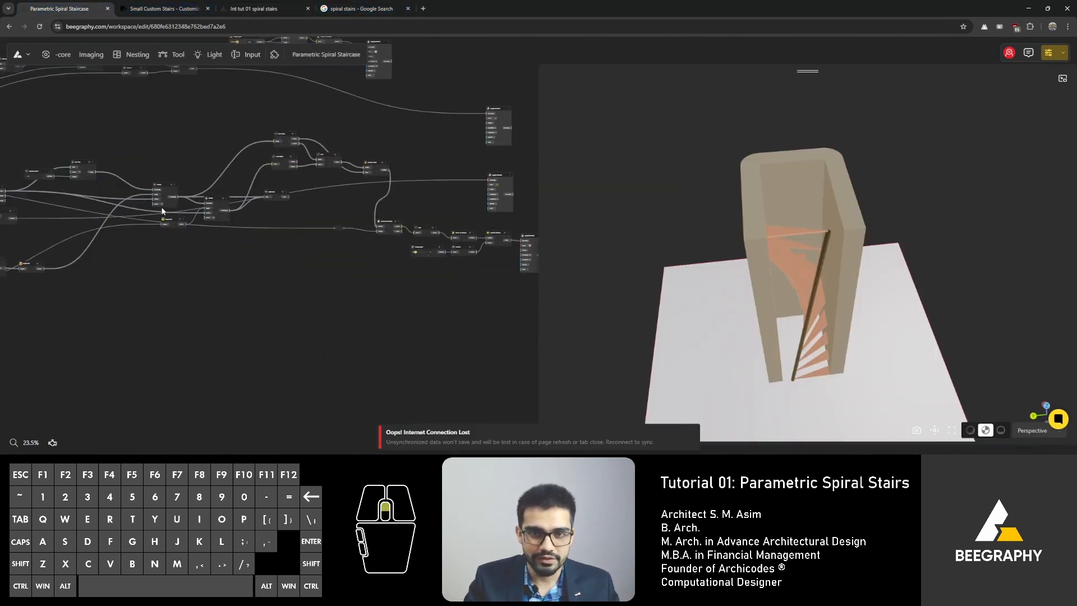
scroll(208, 224, up, 10)
right_drag(323, 196, 535, 166)
right_drag(291, 226, 394, 203)
scroll(214, 265, up, 6)
scroll(216, 234, down, 6)
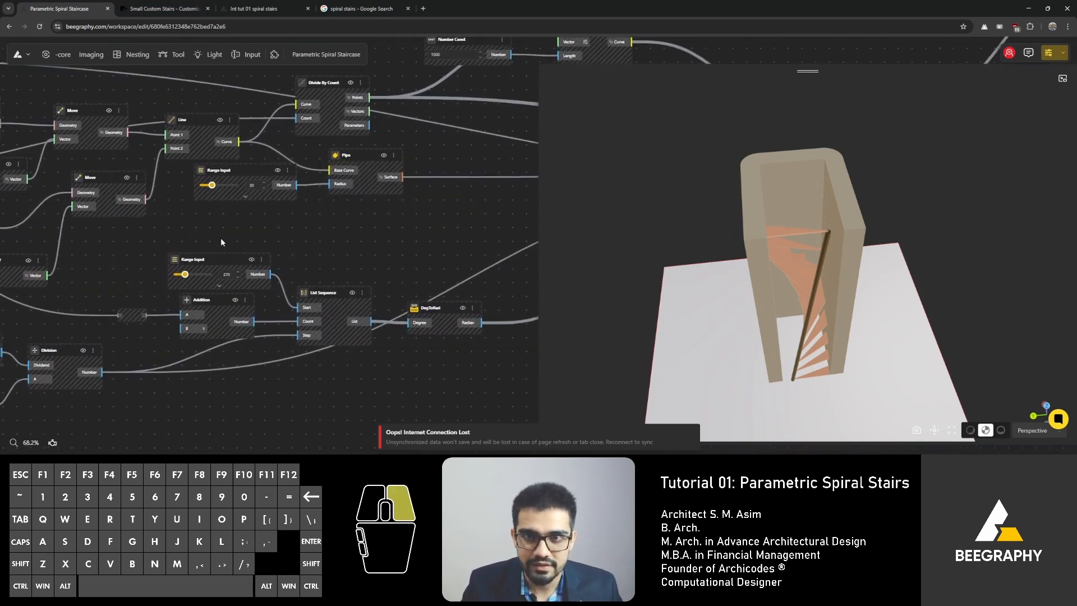
right_drag(221, 238, 151, 266)
right_drag(379, 264, 161, 216)
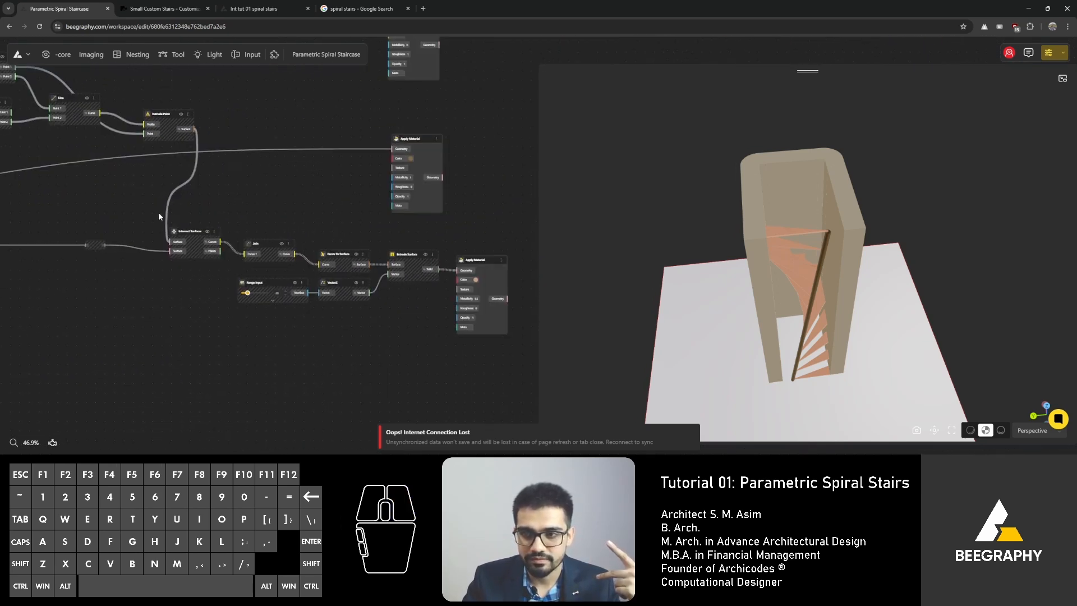
scroll(295, 235, down, 3)
right_drag(231, 207, 448, 252)
right_drag(186, 245, 526, 269)
scroll(269, 286, up, 3)
right_drag(368, 240, 527, 171)
right_drag(309, 250, 472, 198)
right_drag(259, 262, 338, 287)
click(253, 9)
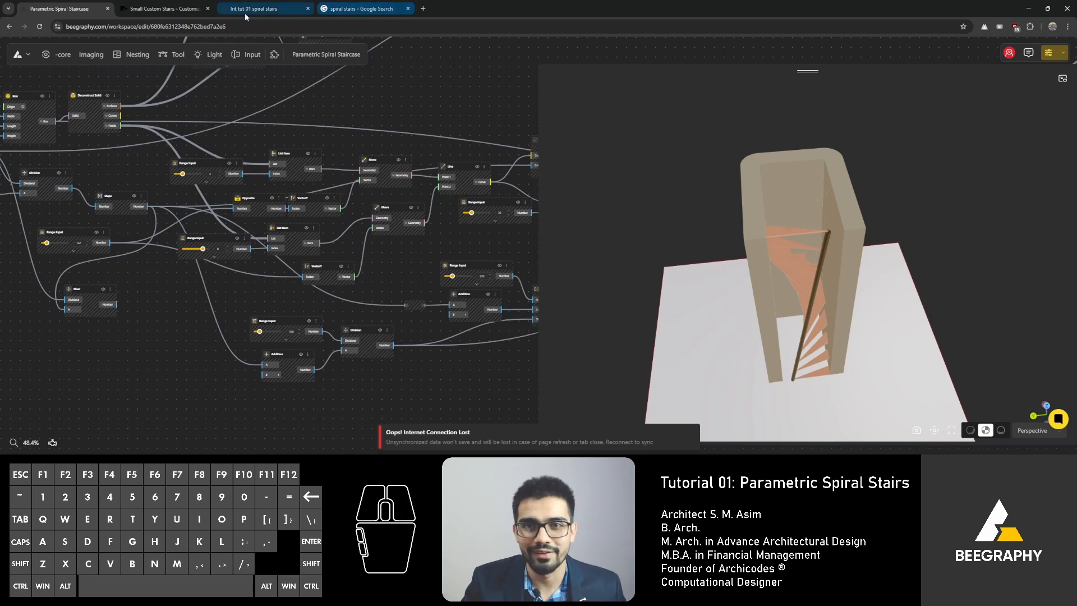
Step: Try adding a Surface Difference node below the second Rotate node
double_click(362, 371)
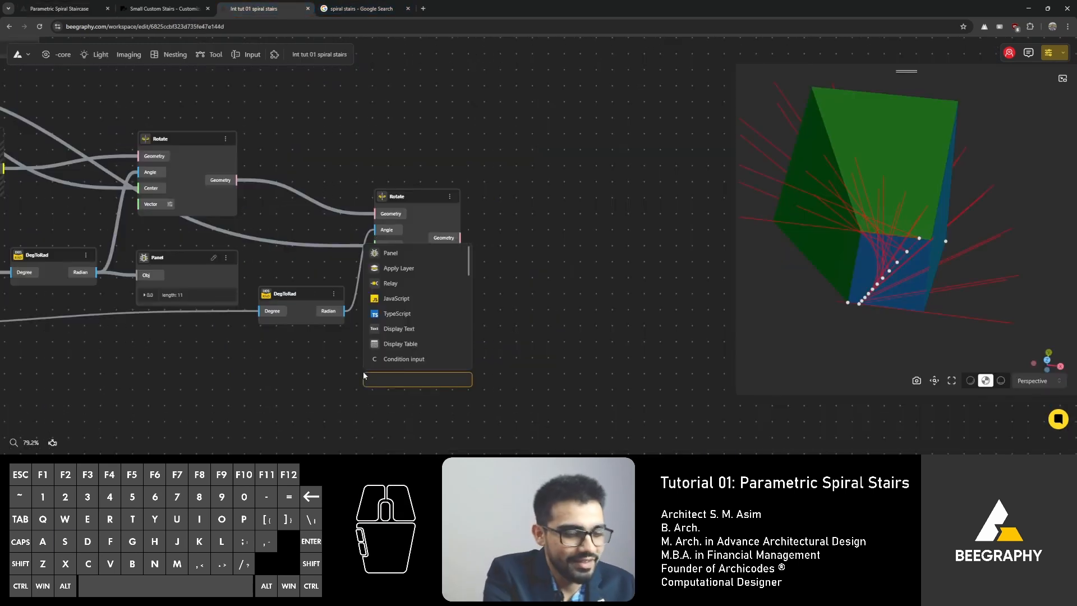
text(surface)
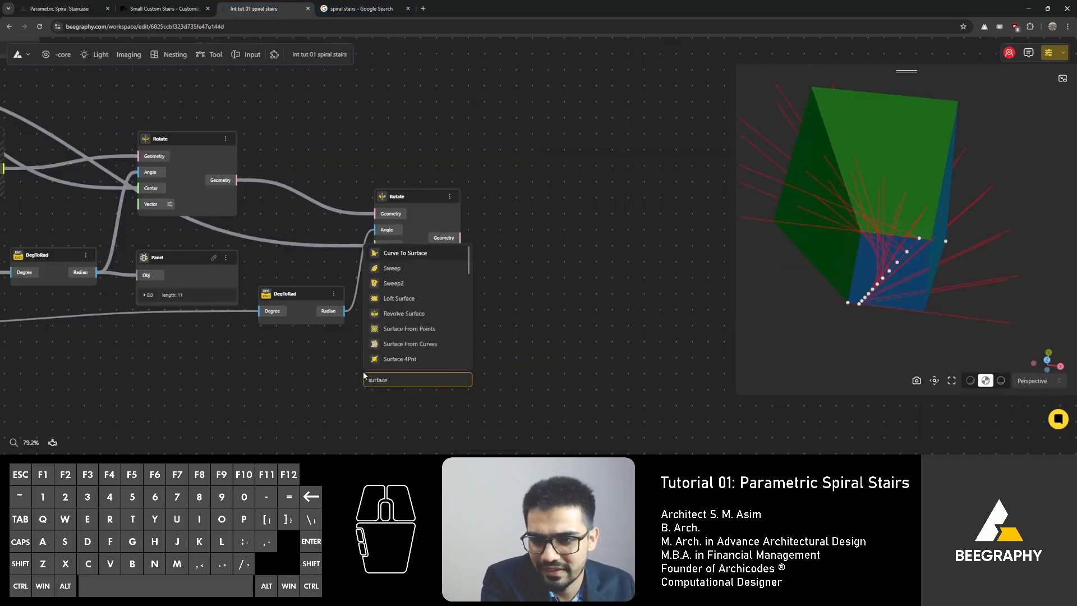
text( difference)
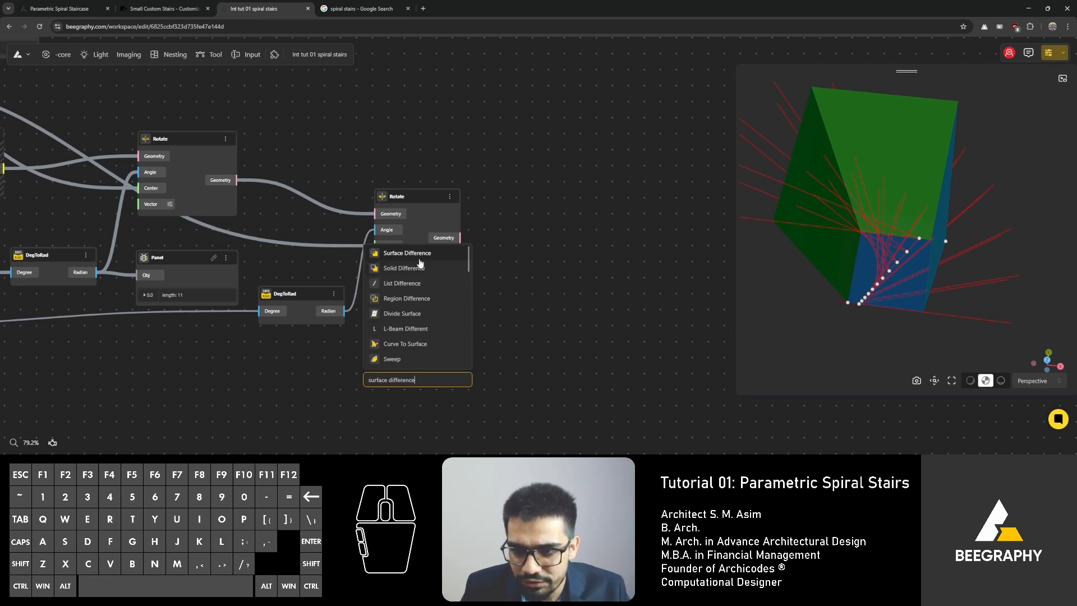
click(419, 257)
right_drag(396, 345, 411, 269)
Step: Search for surface intersection nodes and add an Intersect Surfaces node to the canvas
double_click(371, 377)
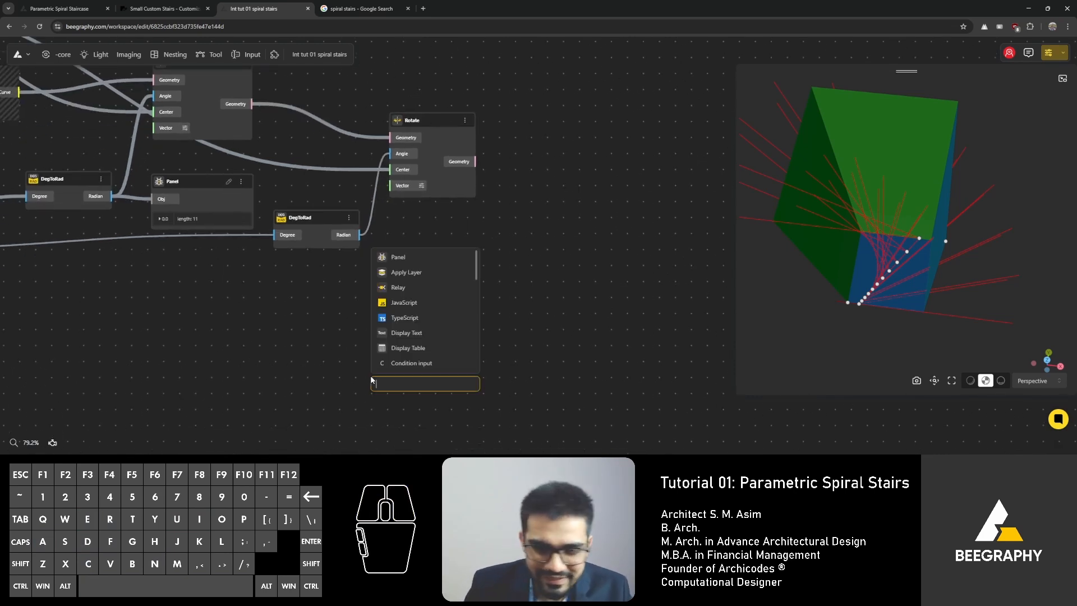
text(oifference)
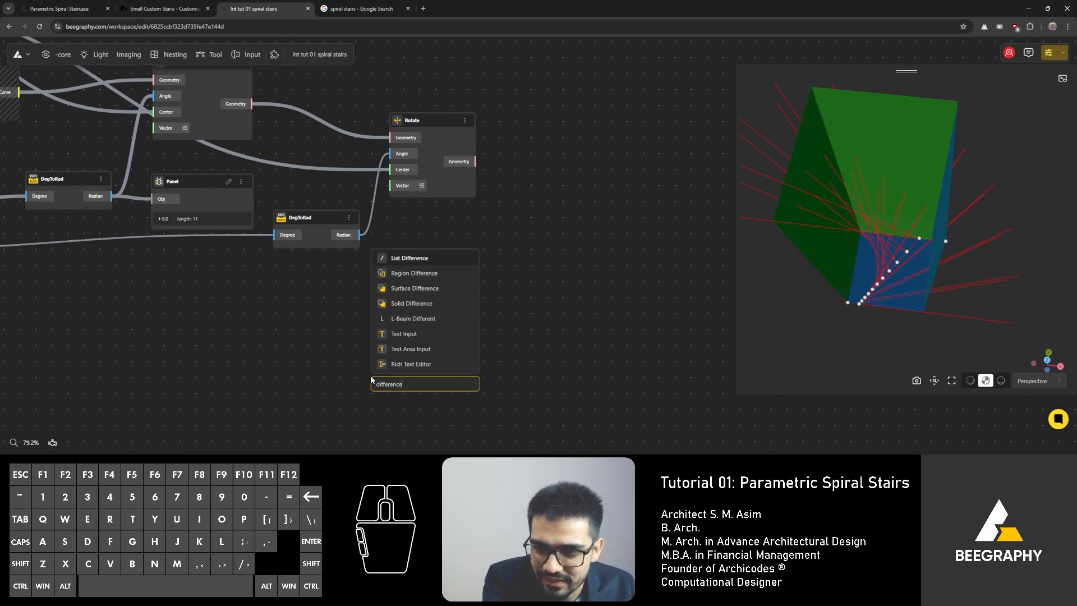
key(BackSpace)
key(BackSpace)
key(BackSpace)
key(BackSpace)
key(BackSpace)
key(BackSpace)
key(BackSpace)
key(BackSpace)
key(BackSpace)
key(BackSpace)
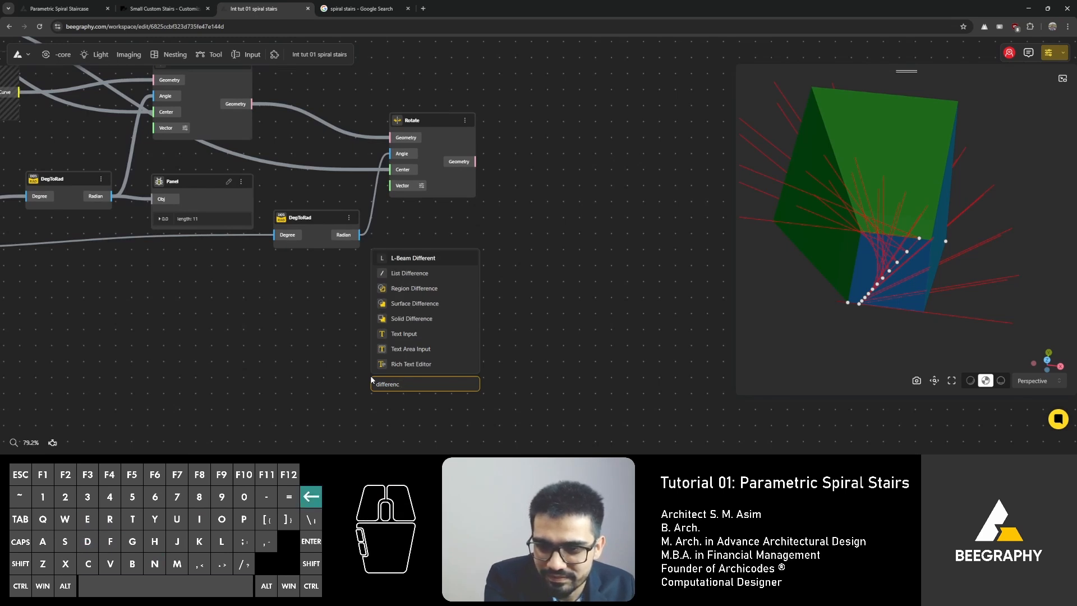
text(surface)
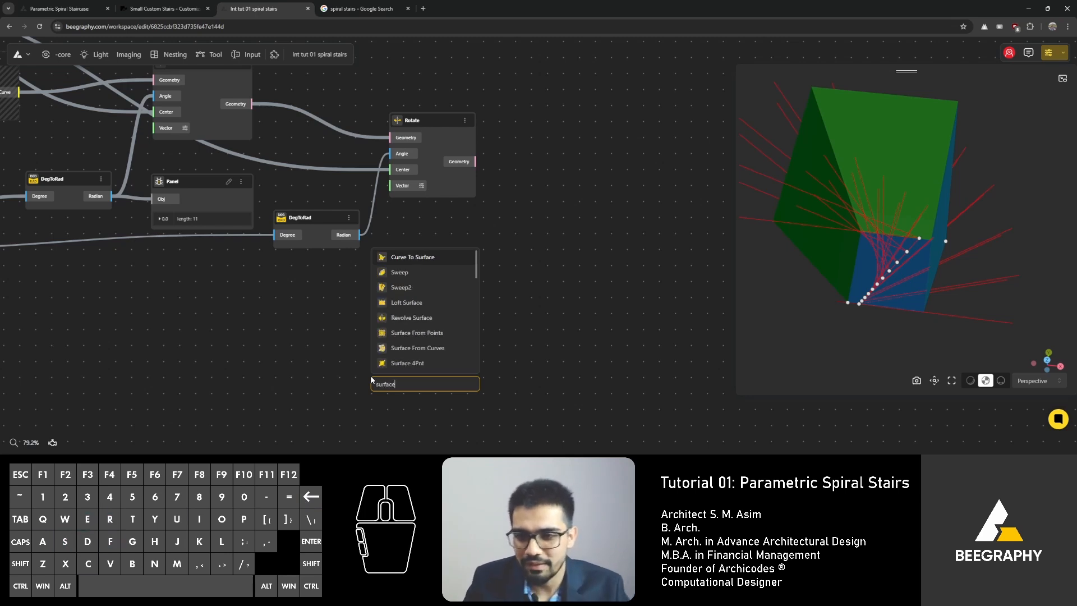
scroll(426, 314, down, 3)
scroll(445, 303, down, 5)
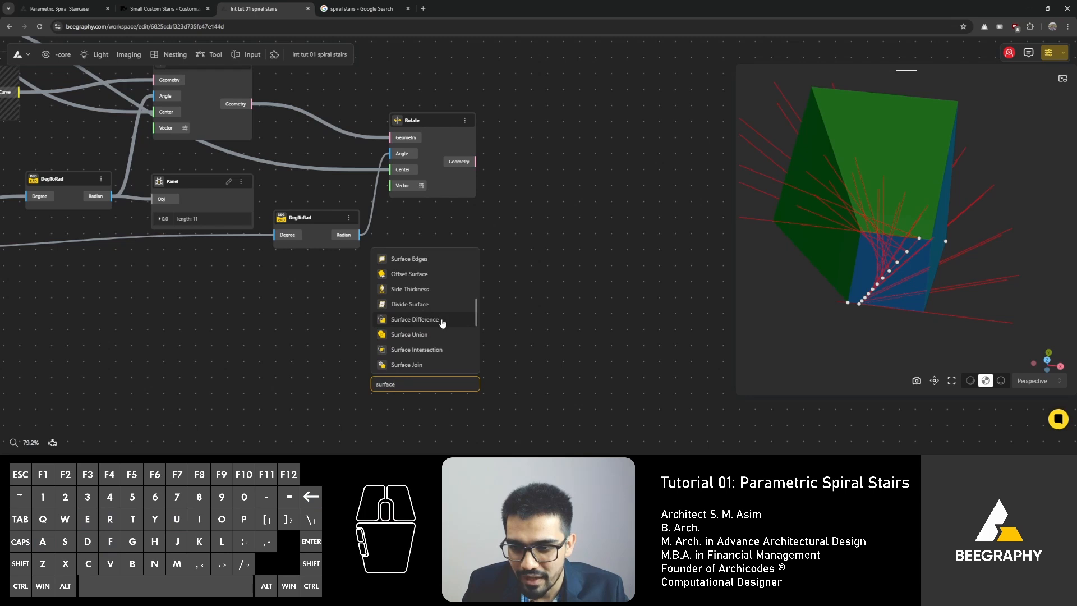
scroll(443, 320, down, 3)
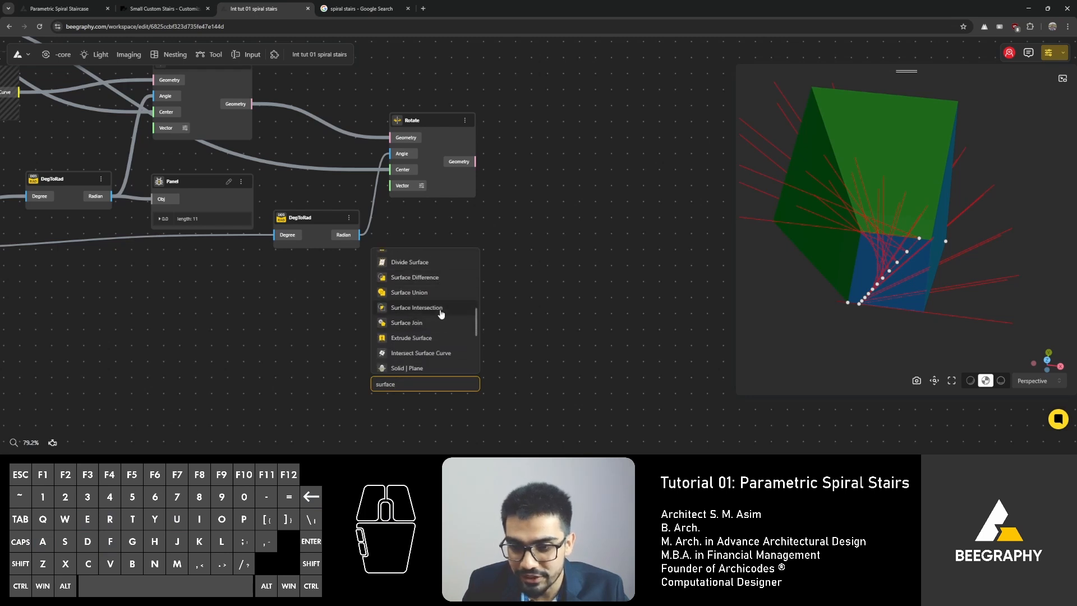
text(i)
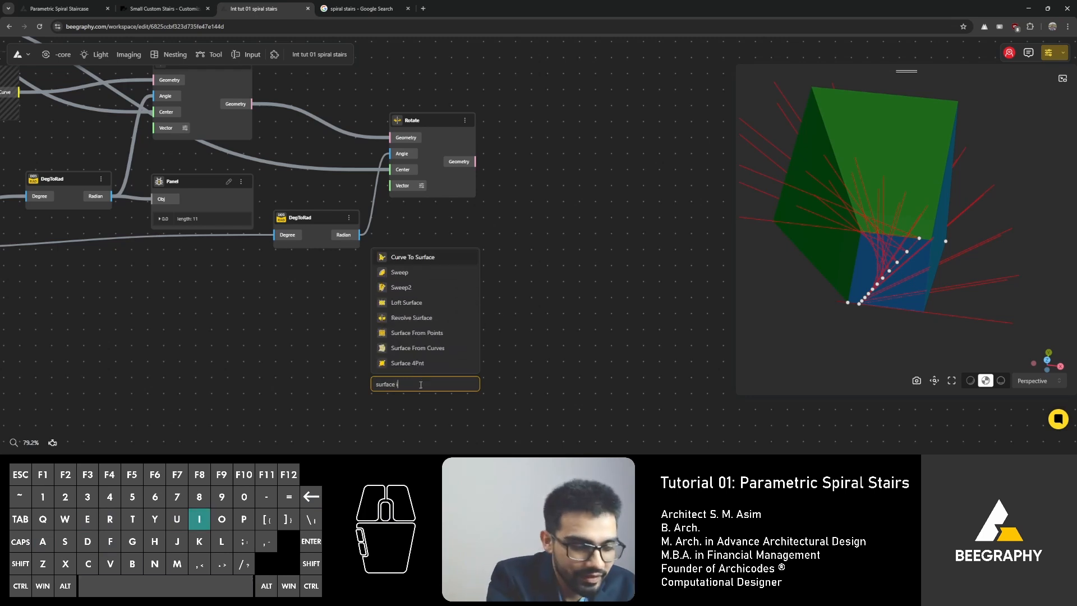
text(ntersect)
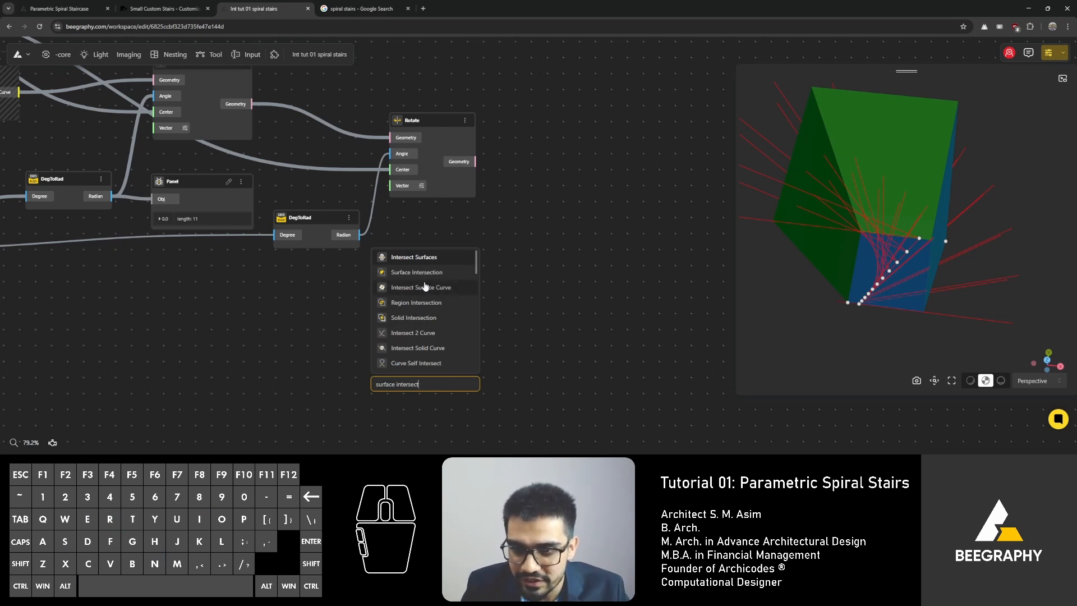
click(425, 258)
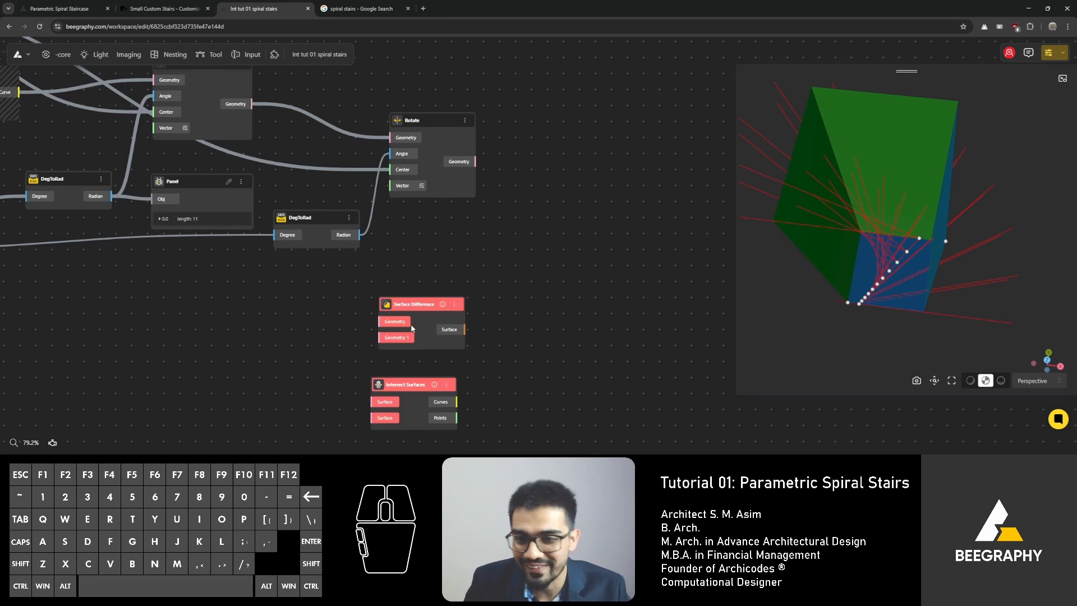
Step: Delete the Surface Difference node and move the Intersect Surfaces node into its place
drag(416, 305, 446, 306)
key(Delete)
drag(401, 384, 404, 307)
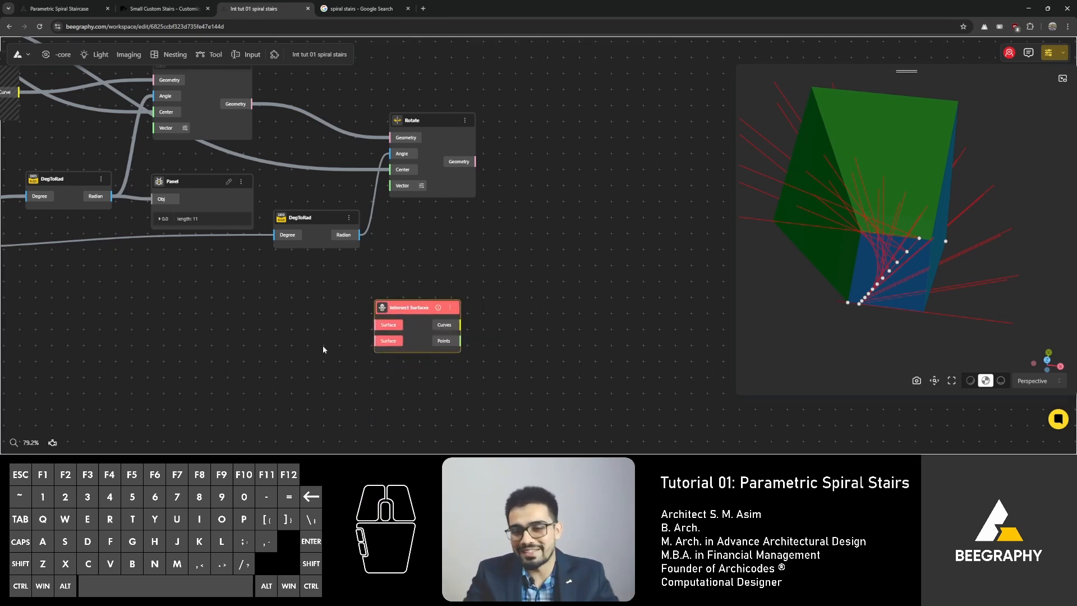
scroll(346, 354, up, 3)
drag(443, 290, 440, 265)
click(339, 335)
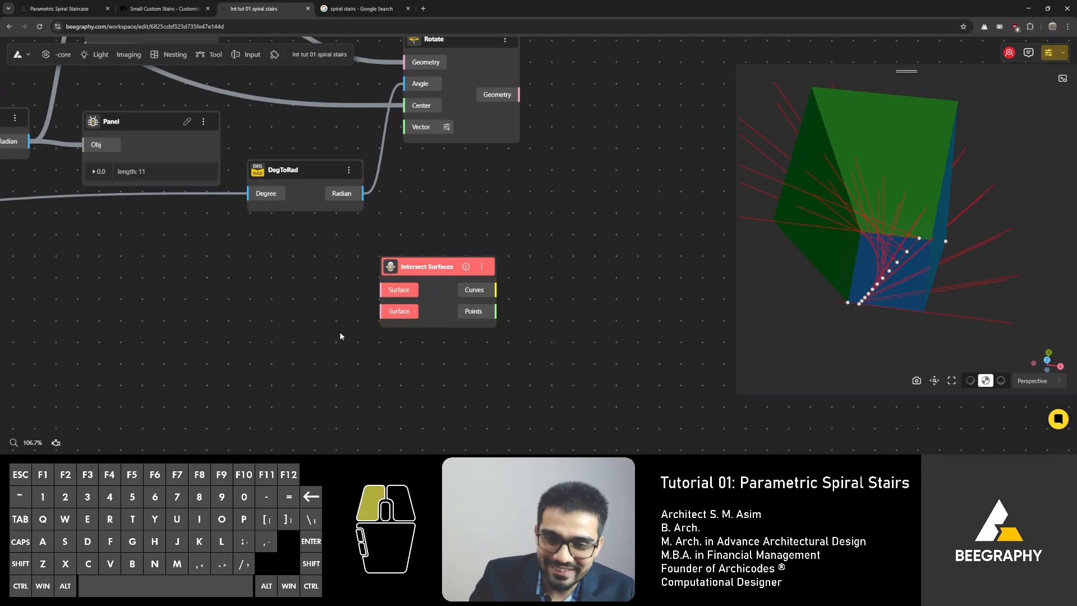
Step: Add a second Intersect Surfaces node and position it beside the first one
double_click(340, 336)
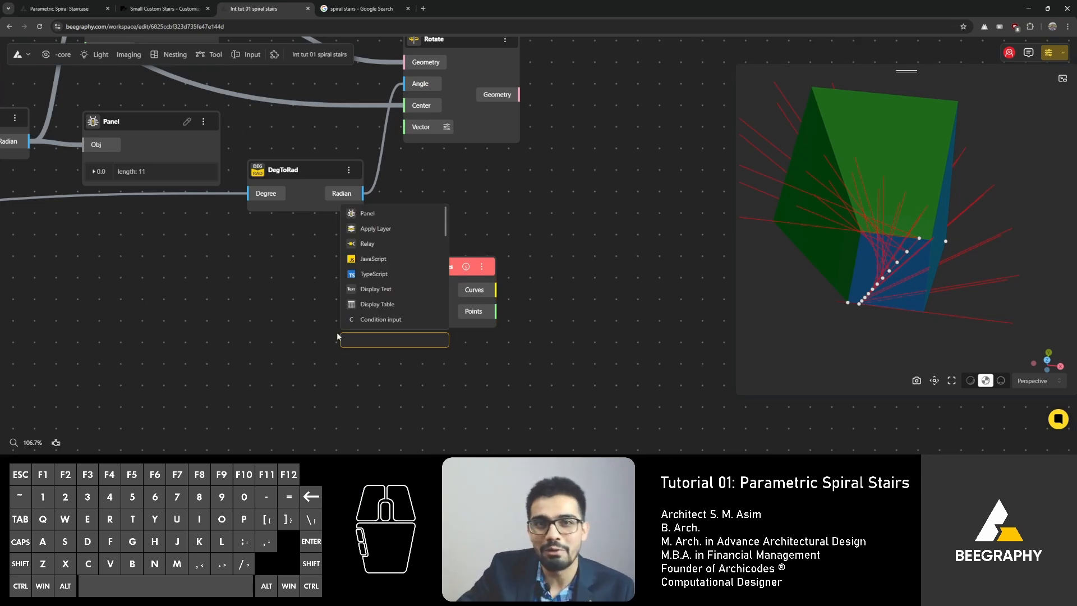
text(in)
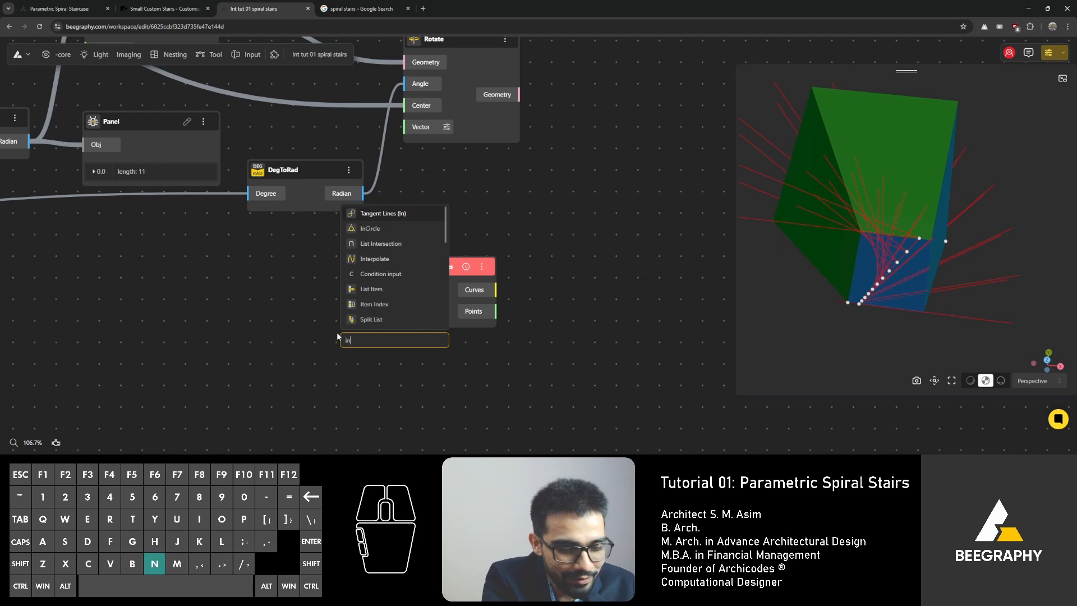
text(tersection)
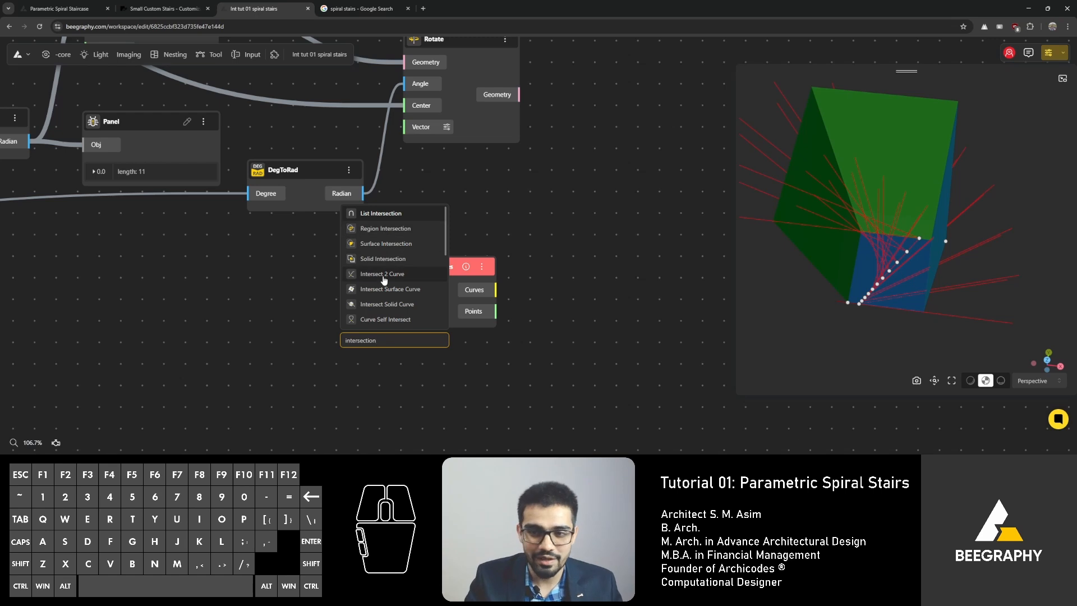
scroll(392, 277, down, 2)
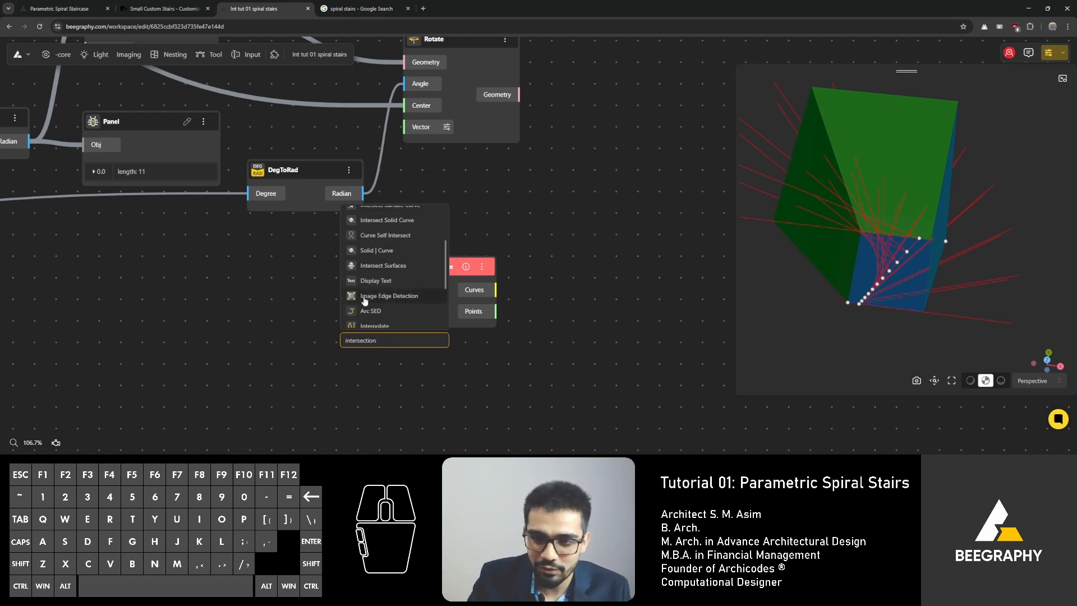
click(392, 267)
drag(396, 346, 566, 204)
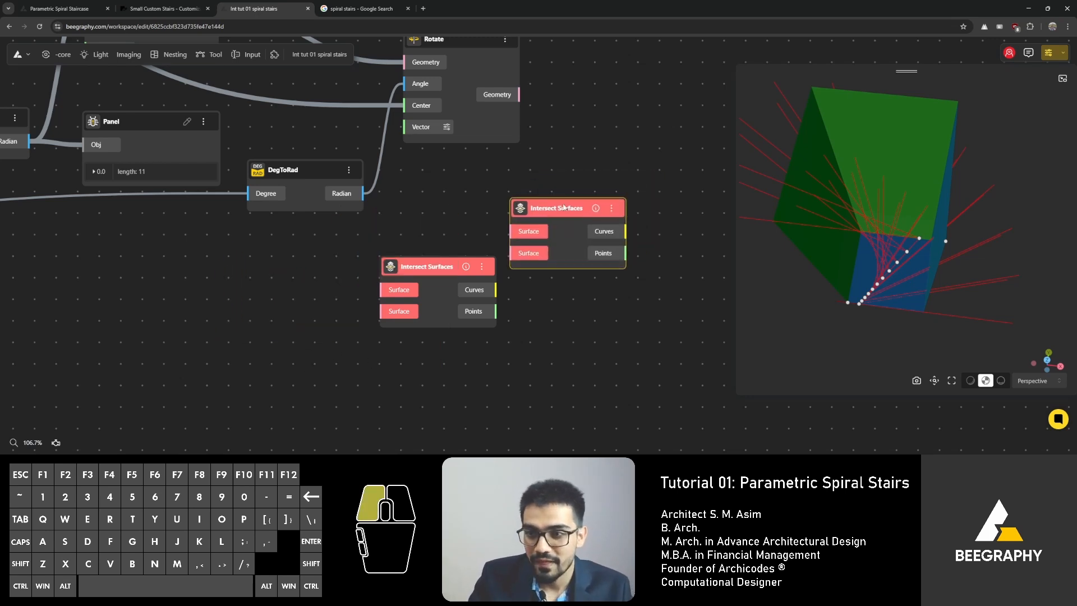
right_drag(563, 205, 503, 207)
scroll(486, 207, up, 3)
drag(486, 205, 512, 209)
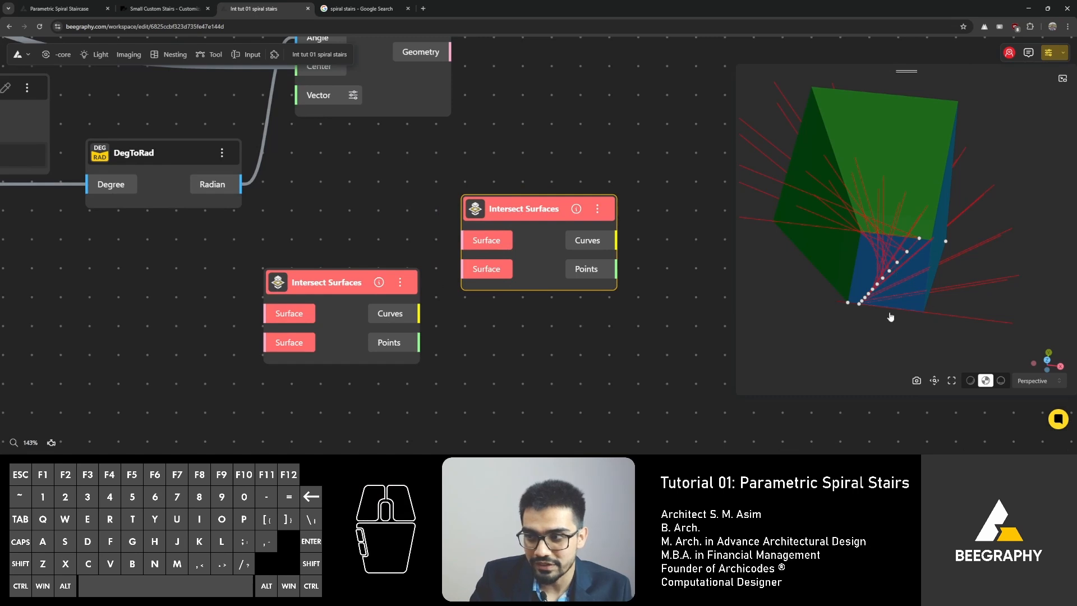
drag(891, 317, 852, 308)
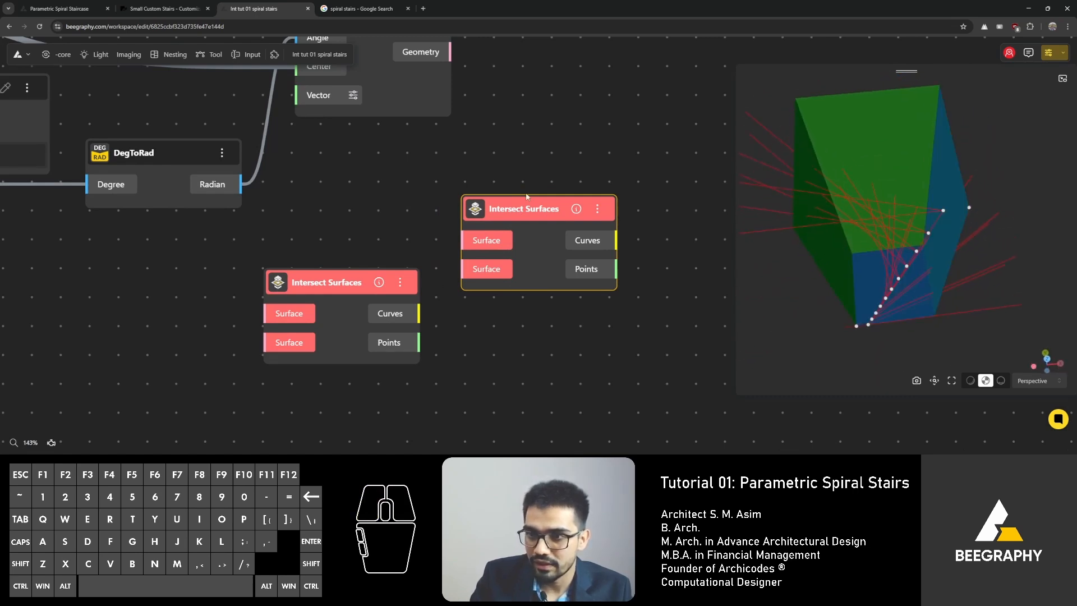
double_click(503, 333)
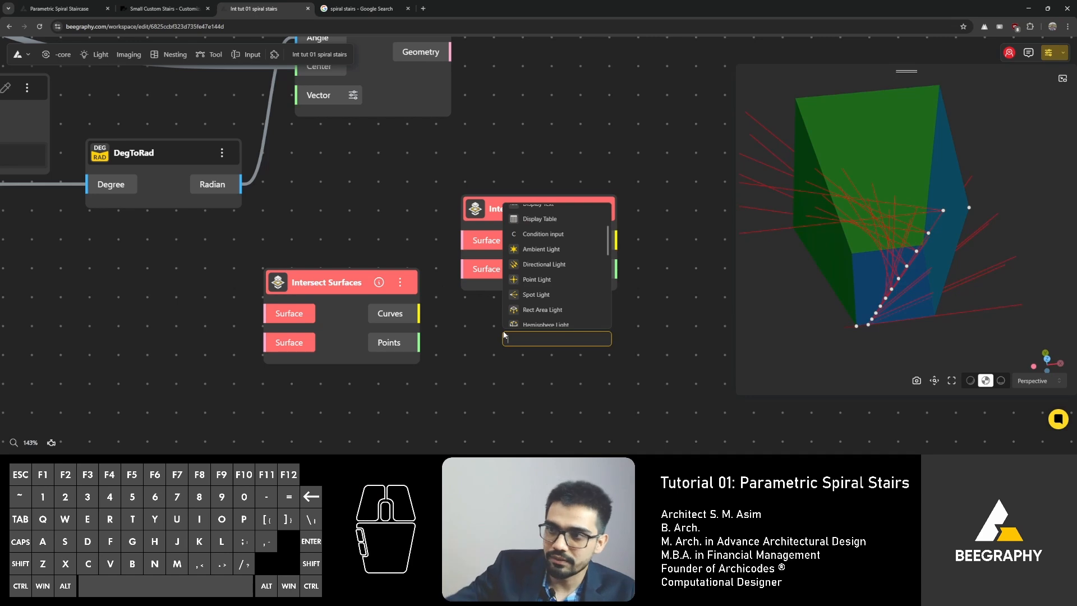
text(inters)
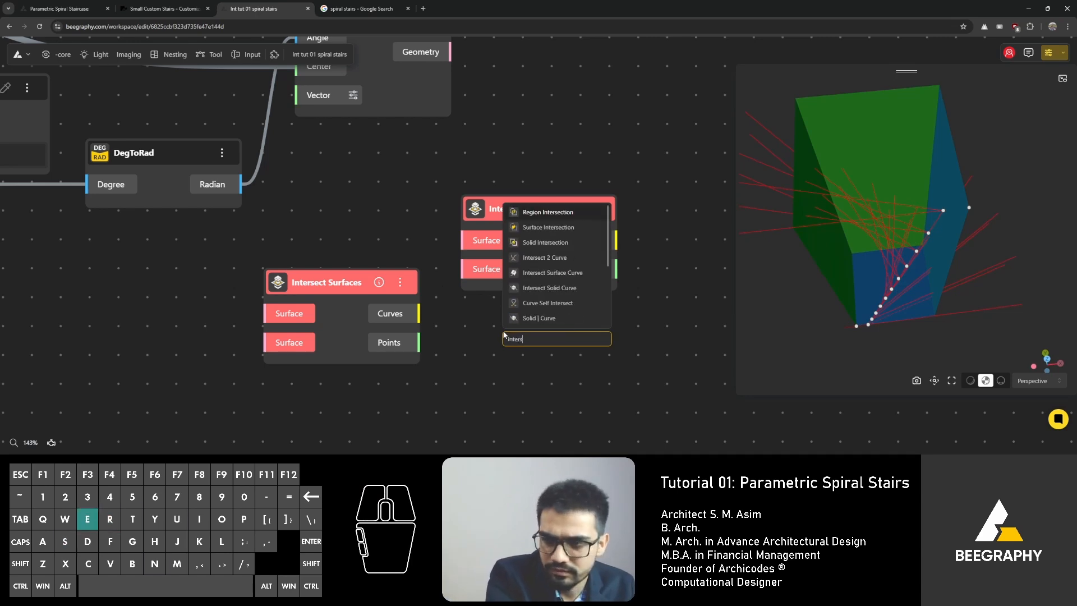
text(ect)
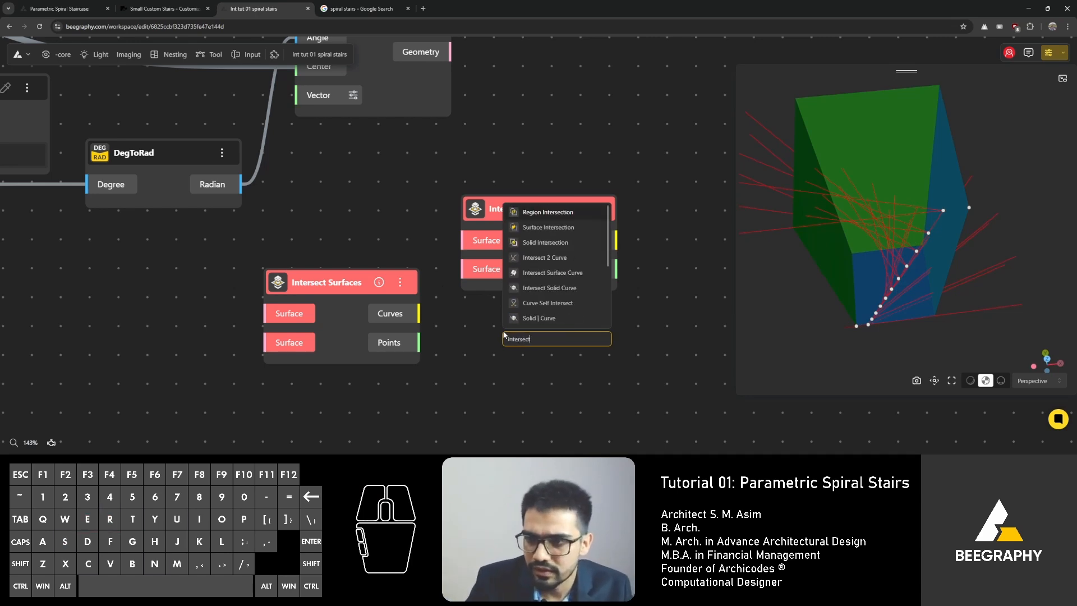
click(546, 227)
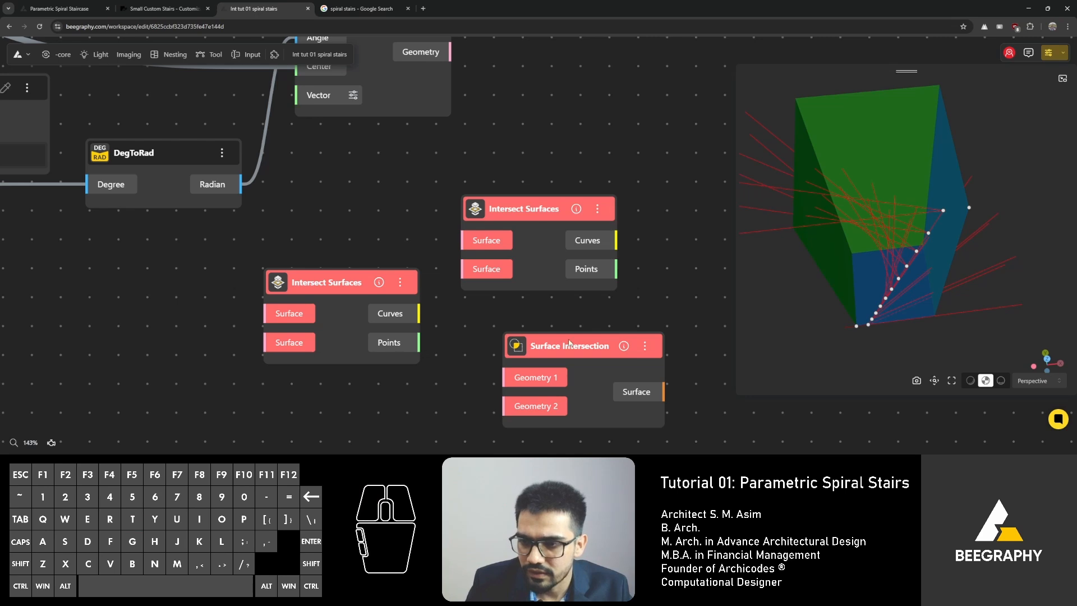
drag(570, 343, 530, 328)
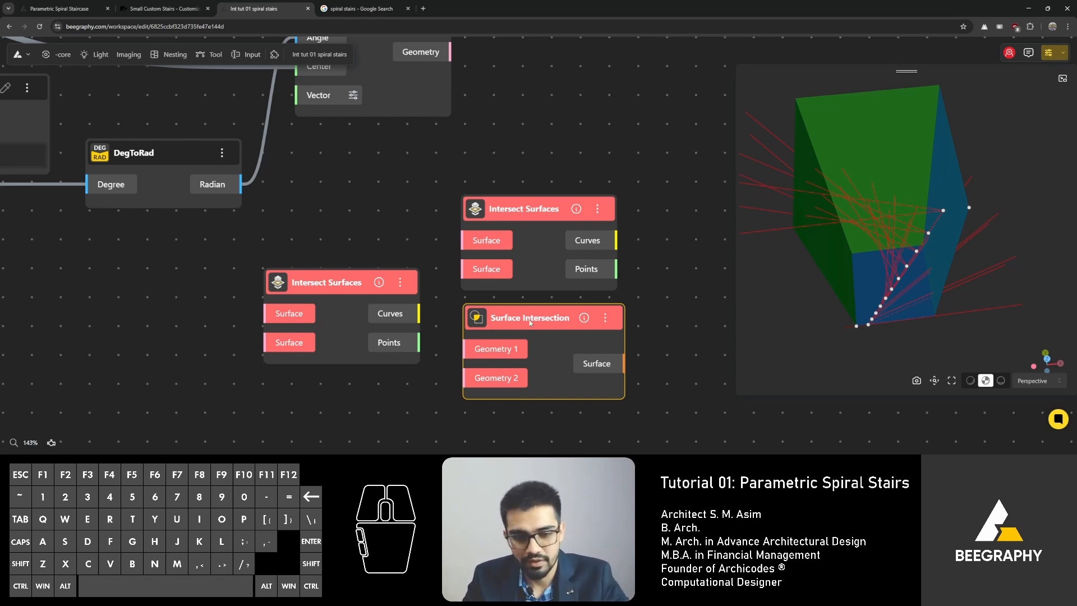
drag(529, 318, 548, 322)
key(Delete)
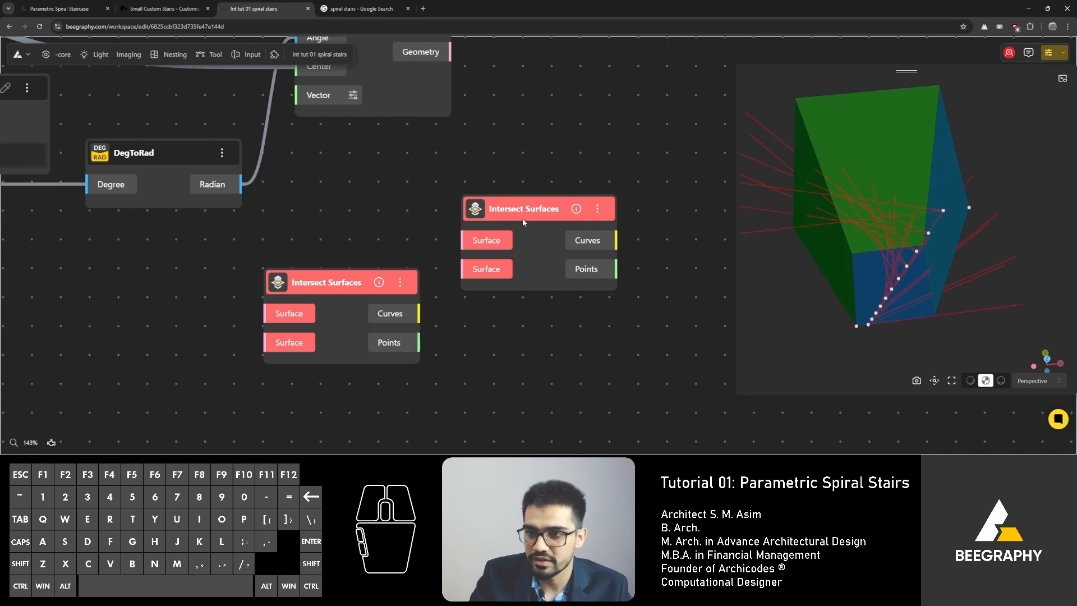
Step: Reposition one Intersect Surfaces node and delete the other Intersect Surfaces node
drag(523, 222, 540, 227)
drag(853, 247, 822, 274)
click(626, 157)
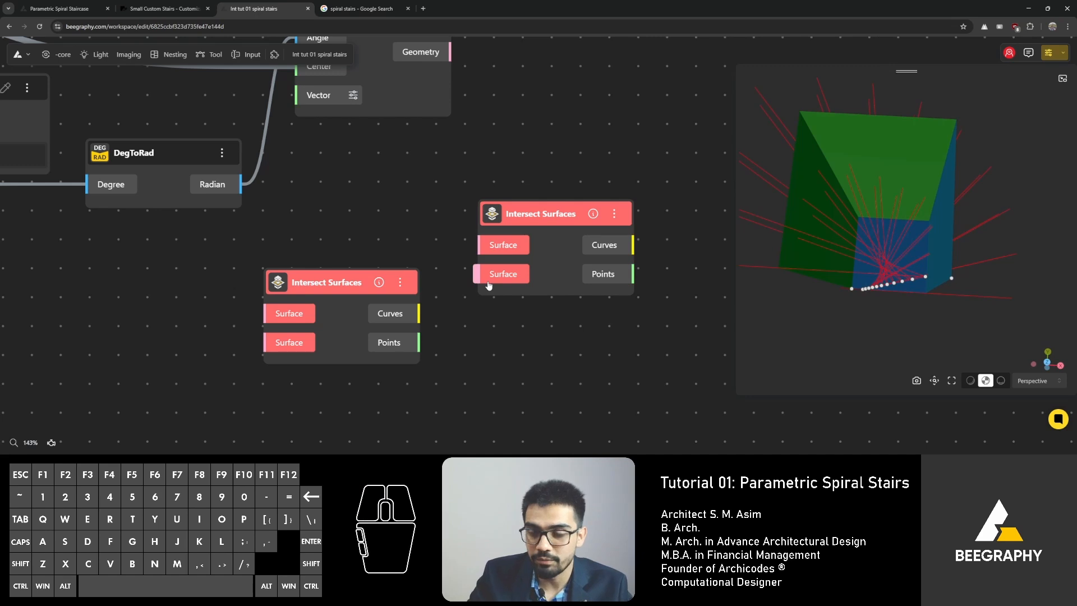
right_drag(864, 305, 888, 300)
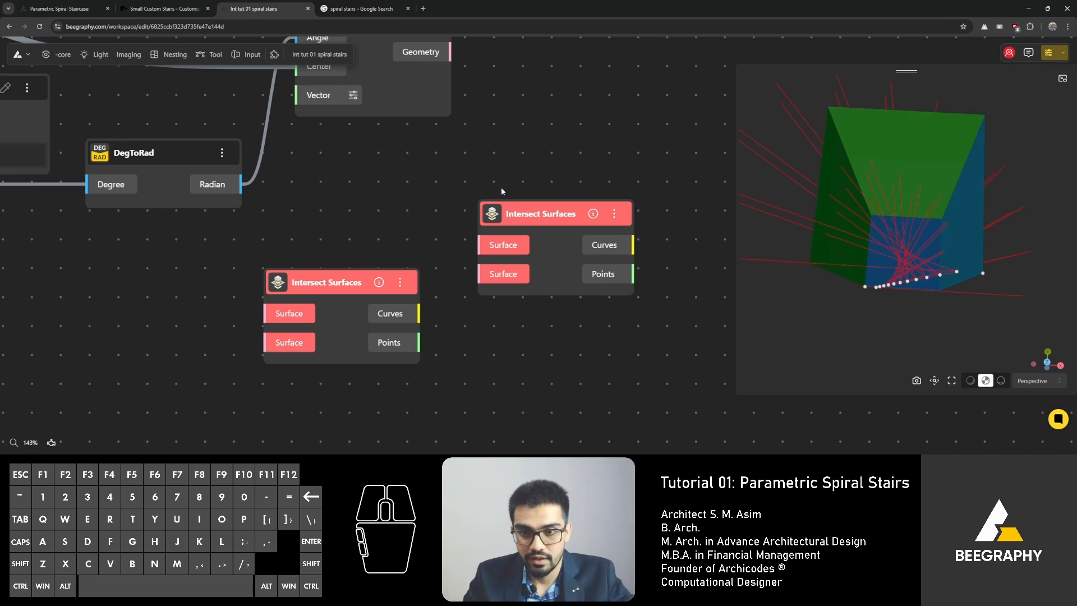
click(294, 286)
key(Delete)
Step: Examine the rotated step lines and surfaces in the 3D preview and locate the second Rotate node on the canvas
drag(847, 273, 875, 245)
right_drag(903, 244, 960, 251)
drag(957, 250, 908, 287)
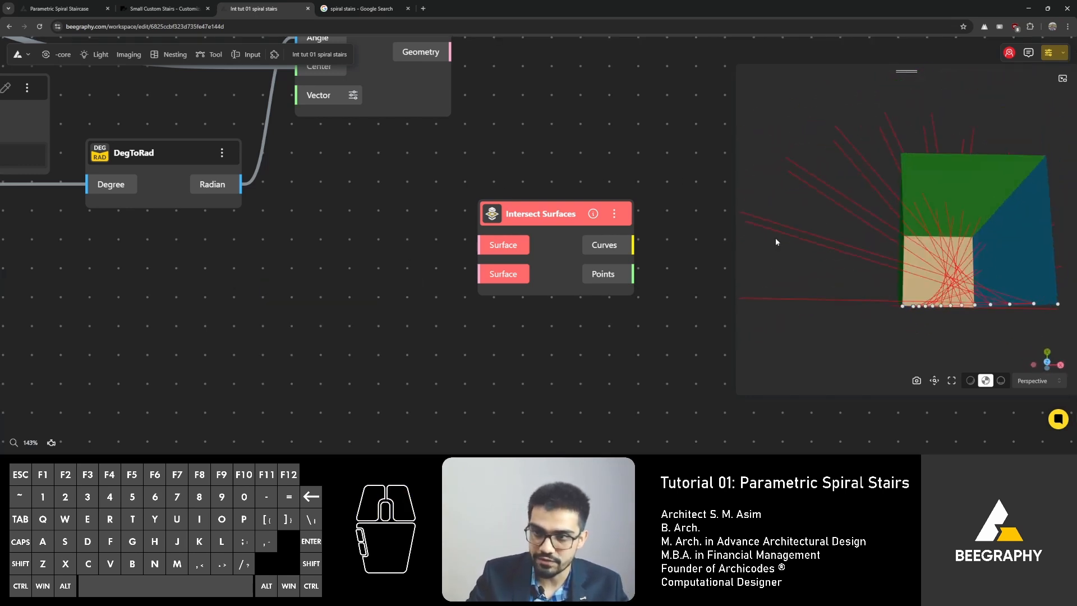
right_drag(533, 181, 299, 180)
drag(285, 213, 580, 175)
right_drag(609, 175, 503, 243)
drag(497, 243, 617, 159)
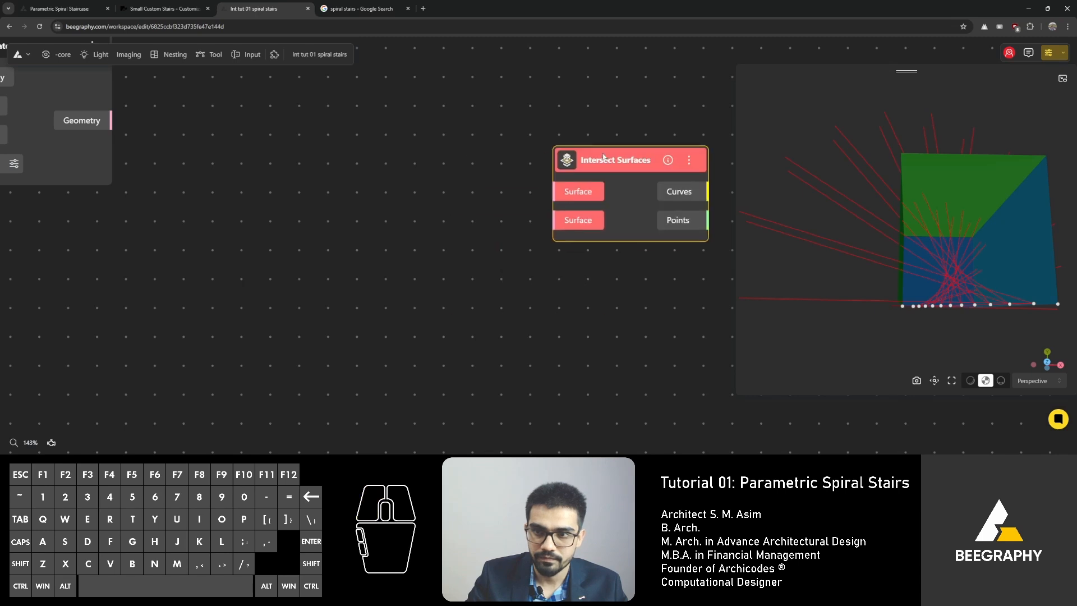
scroll(465, 245, down, 3)
right_drag(398, 198, 385, 217)
drag(562, 213, 611, 181)
right_drag(333, 197, 540, 233)
click(363, 167)
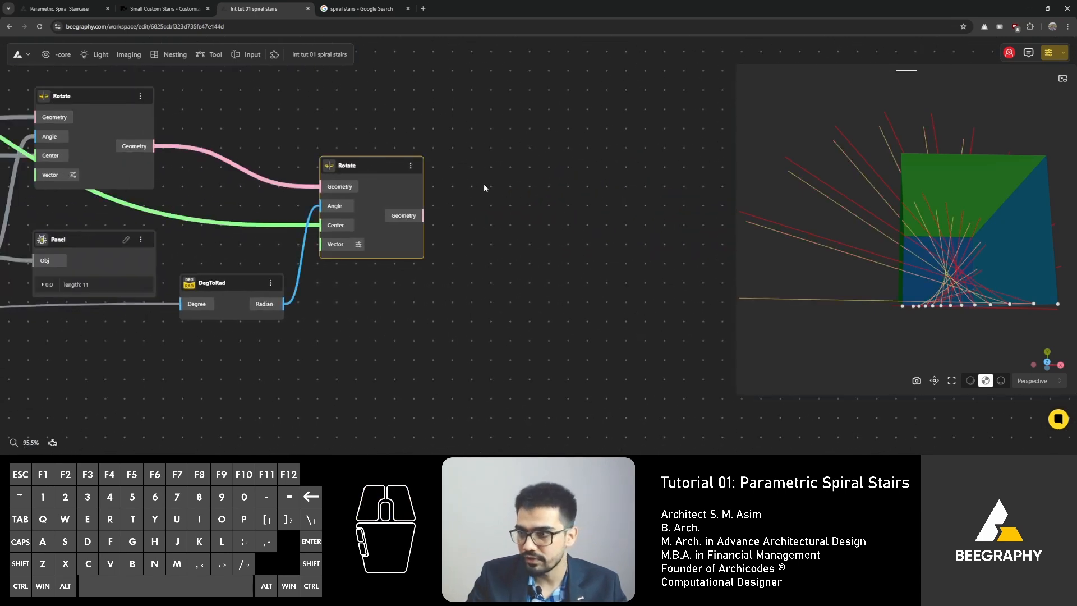
drag(918, 312, 909, 287)
drag(850, 228, 890, 298)
right_drag(828, 275, 842, 220)
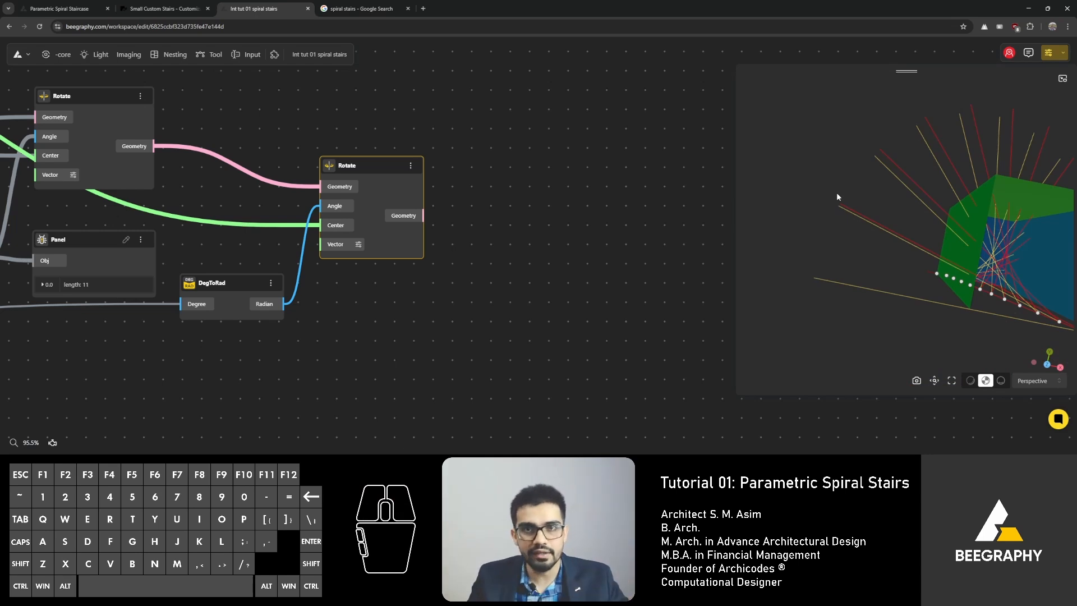
drag(838, 196, 830, 237)
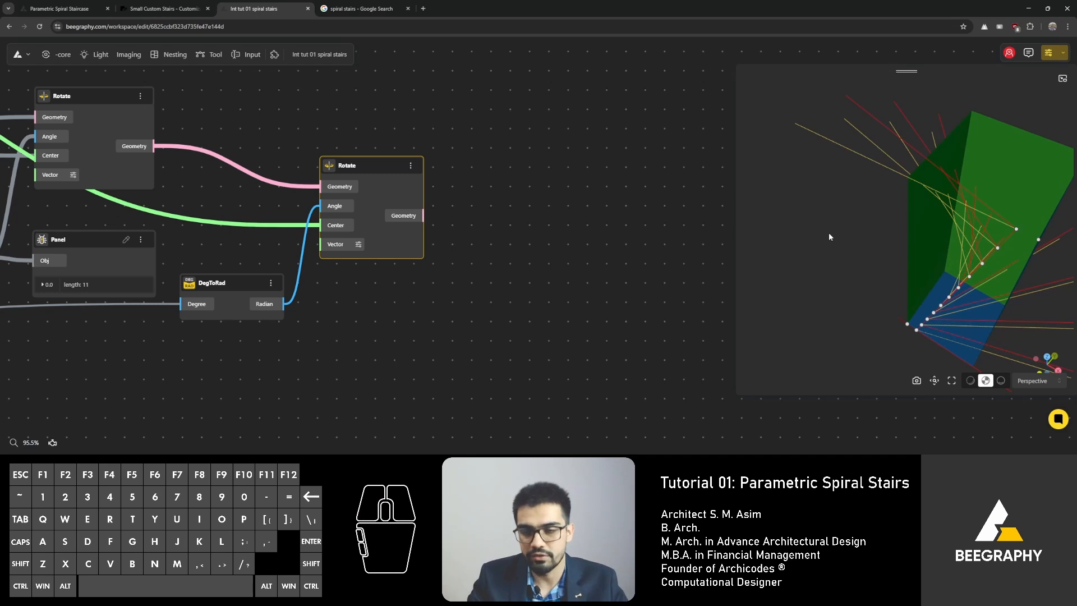
Step: Add an End Points node beside the second Rotate node
drag(358, 165, 419, 155)
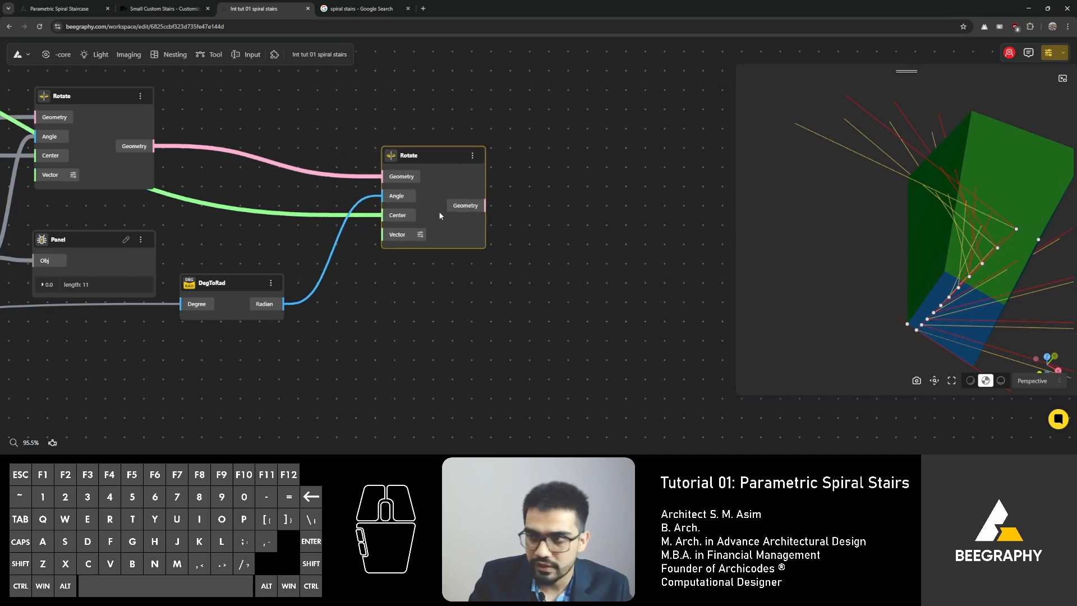
right_drag(433, 216, 343, 215)
click(480, 191)
double_click(489, 178)
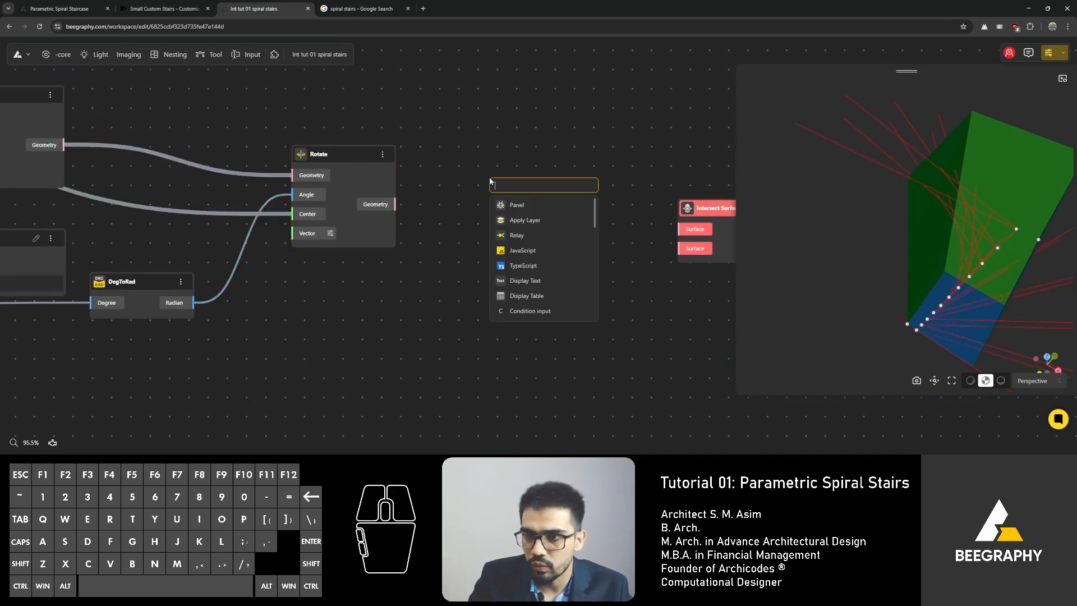
text(end)
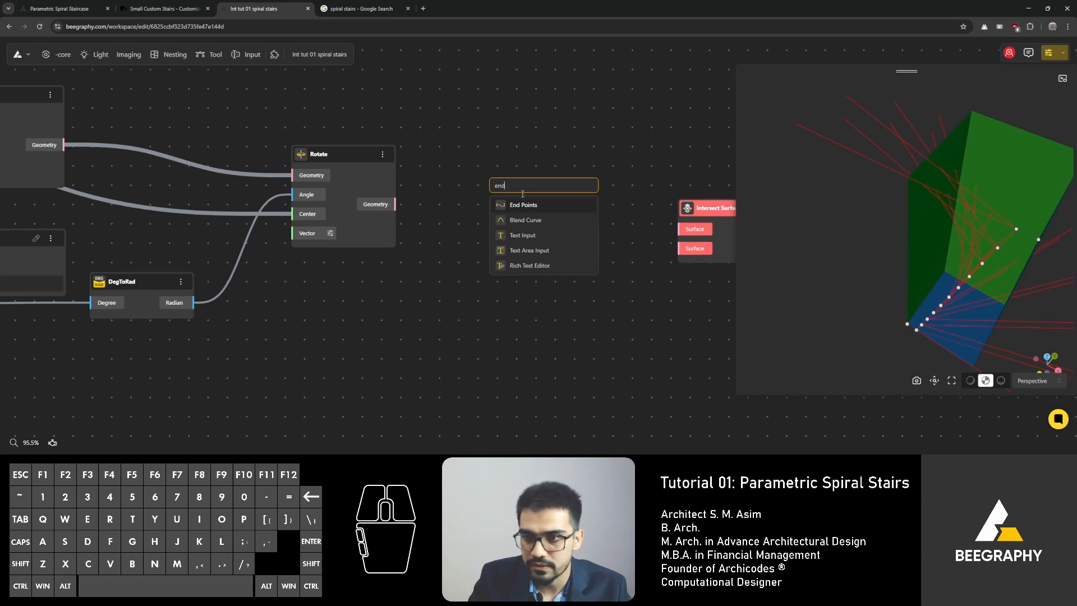
click(534, 203)
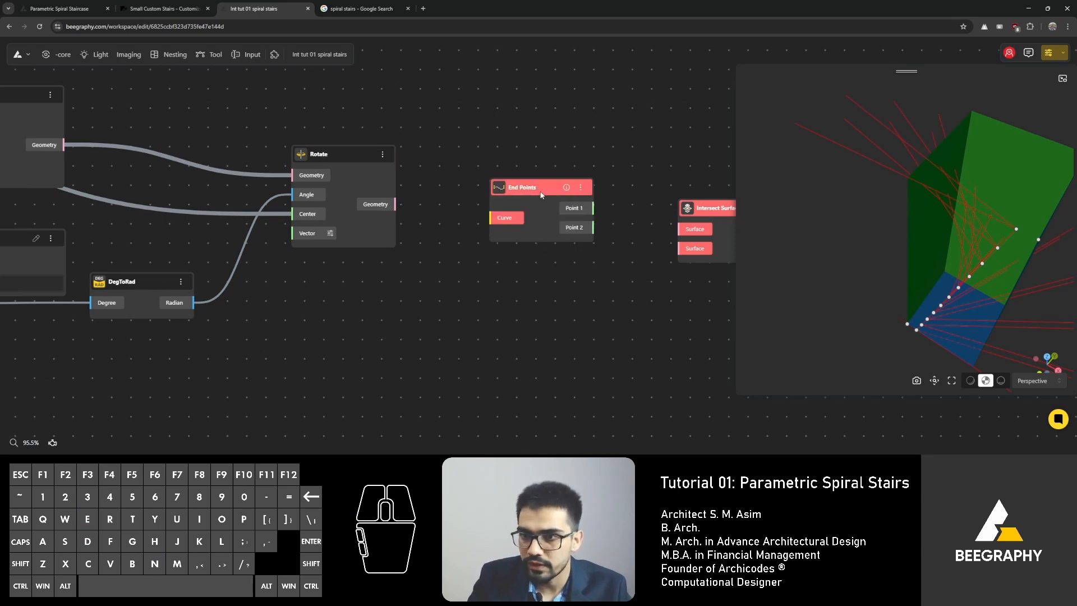
Step: Duplicate the End Points node and feed each Rotate node's geometry output into its own End Points node
drag(542, 195, 553, 255)
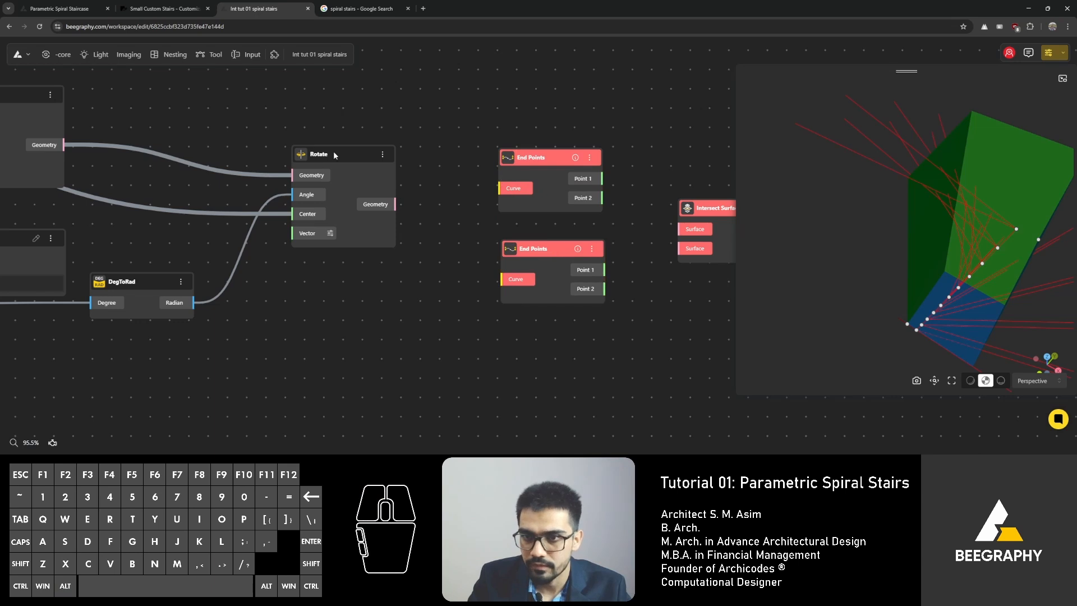
drag(334, 155, 327, 164)
drag(391, 212, 503, 279)
right_click(65, 145)
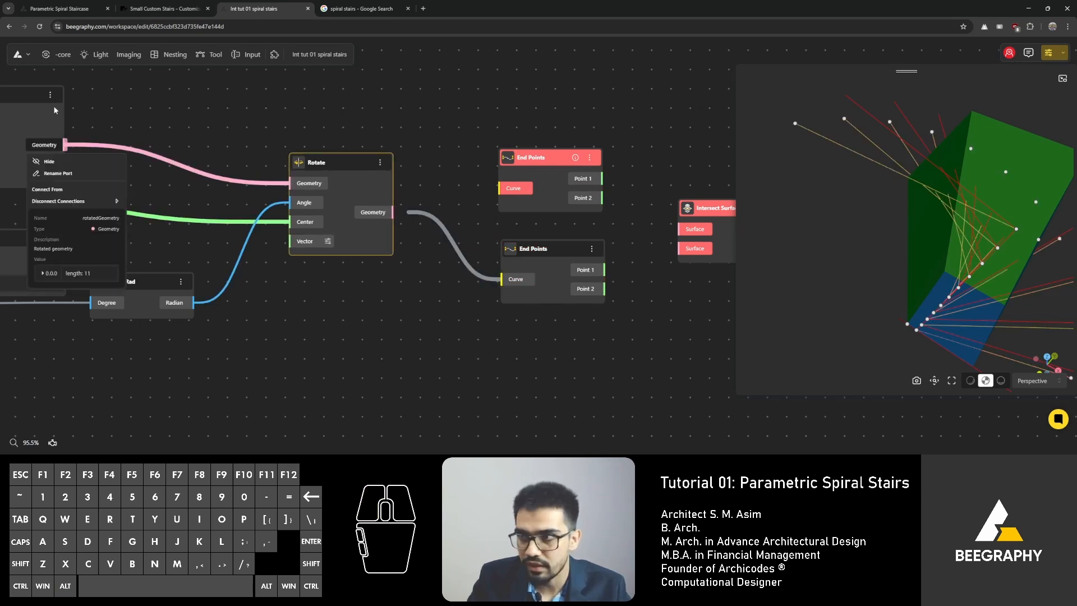
click(45, 105)
drag(62, 144, 502, 188)
Step: Attach a Relay node to the first End Points node's Point 2 output to preview those points
drag(538, 157, 525, 130)
drag(927, 211, 926, 209)
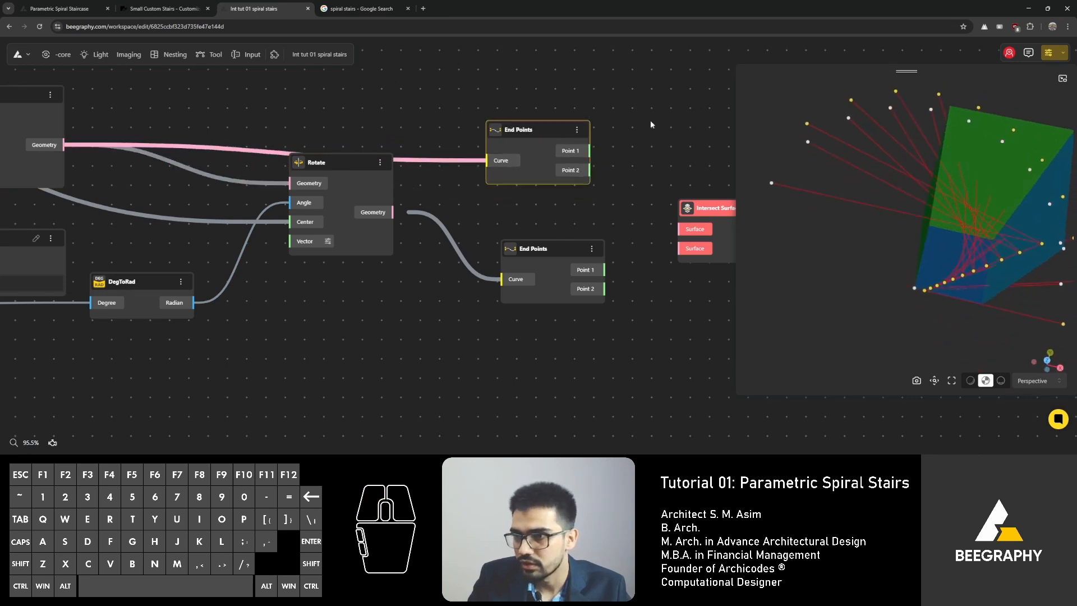
drag(524, 129, 529, 120)
right_drag(602, 139, 421, 142)
drag(403, 141, 469, 135)
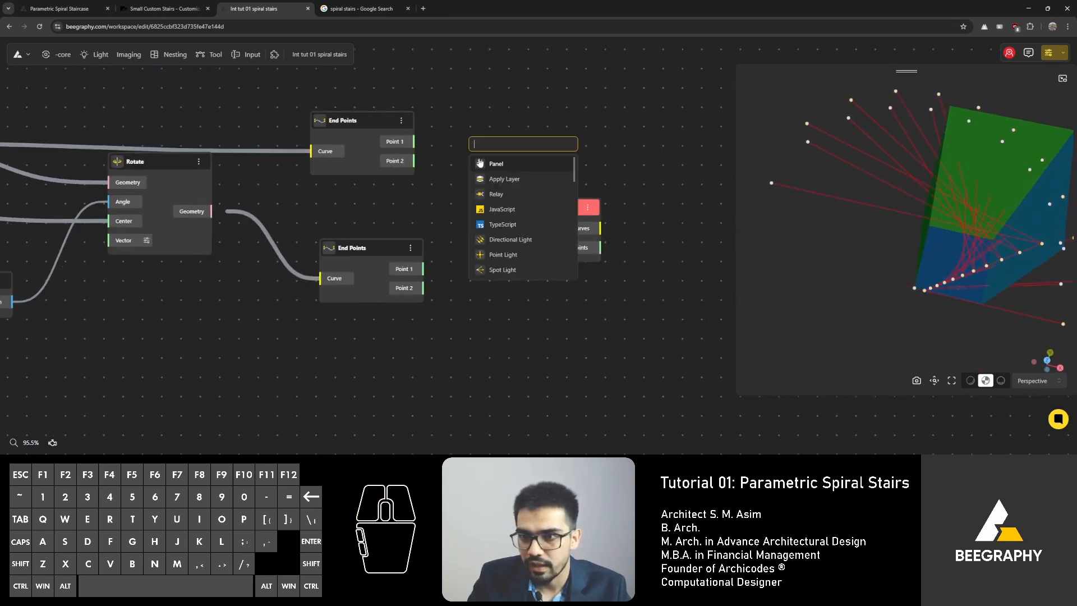
click(497, 194)
click(496, 147)
right_drag(580, 127, 481, 110)
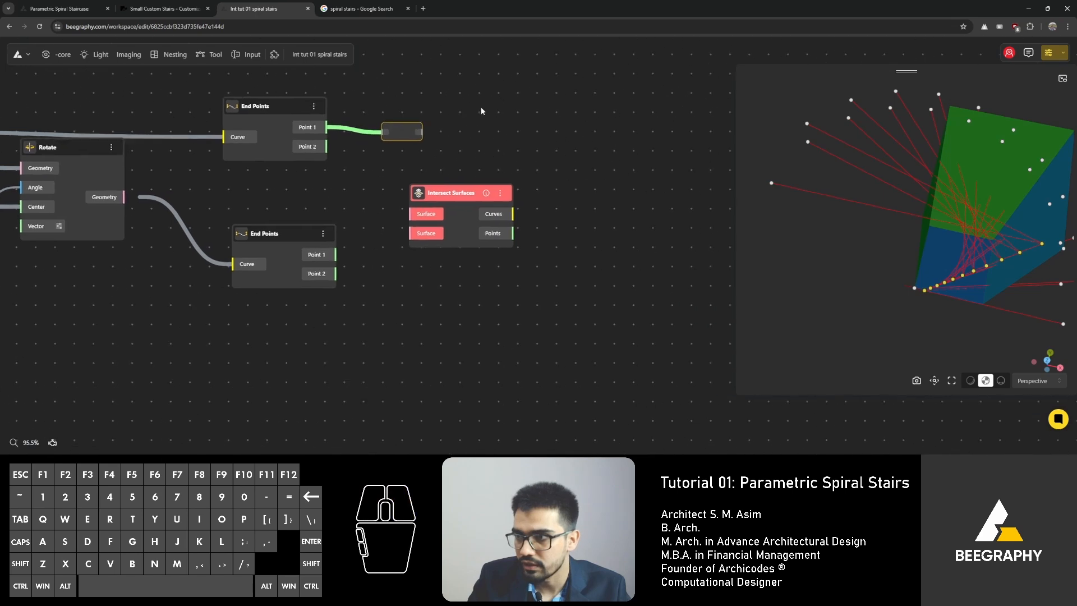
right_drag(975, 280, 924, 255)
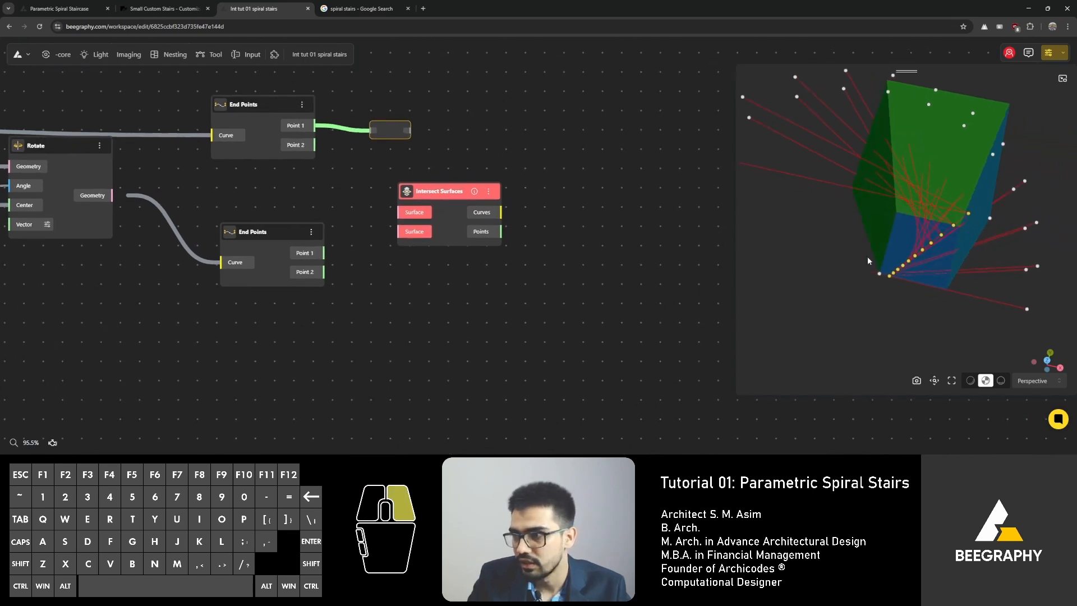
drag(924, 255, 967, 256)
right_drag(966, 256, 794, 170)
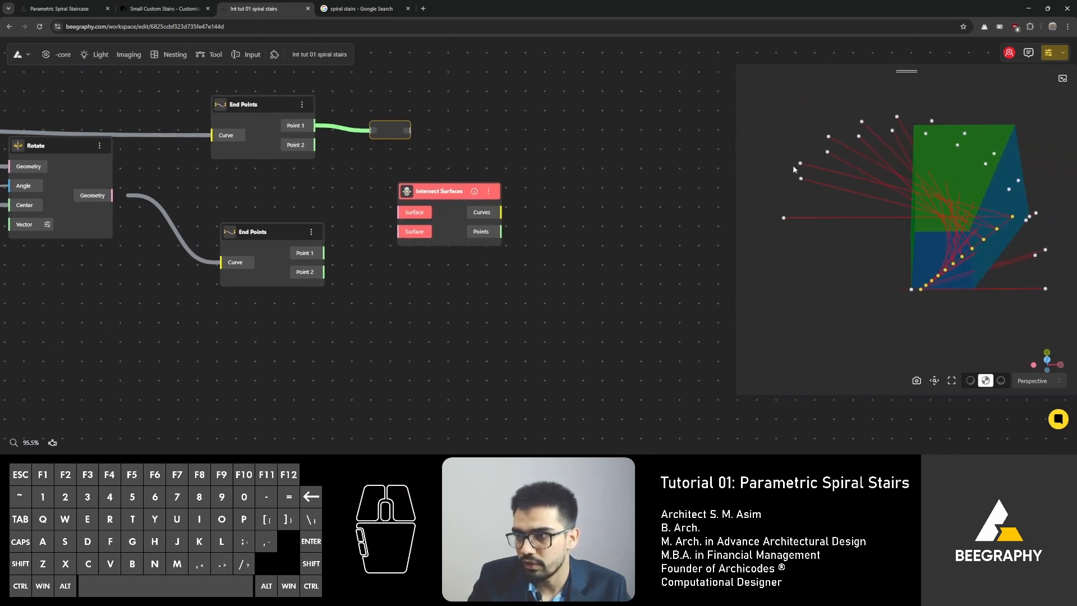
drag(315, 146, 386, 150)
click(388, 130)
drag(315, 145, 399, 122)
click(391, 130)
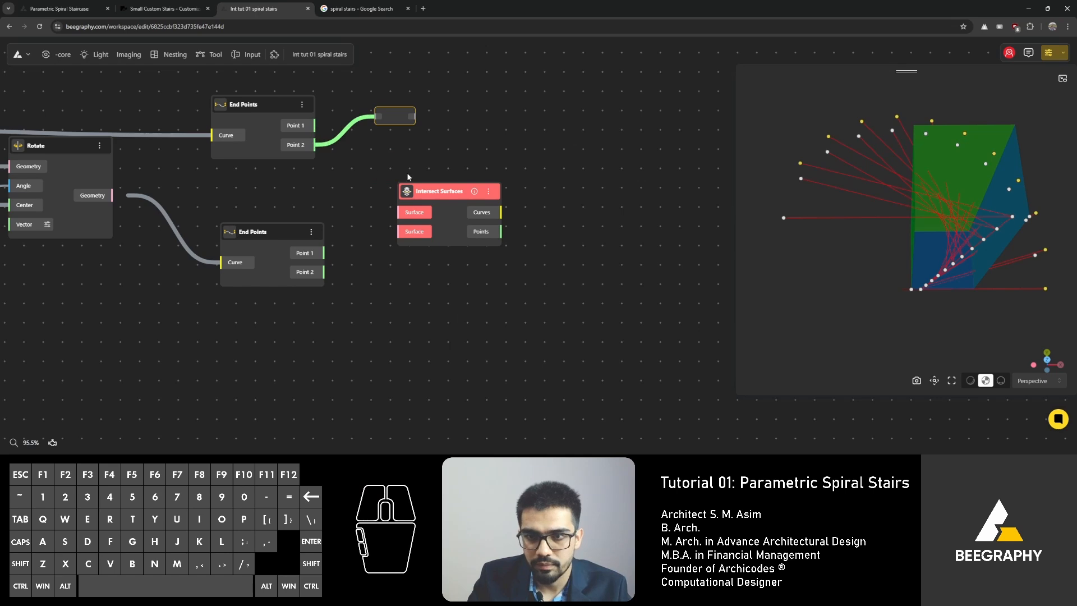
Step: Add a Line node above the Intersect Surfaces node
drag(415, 191, 450, 238)
double_click(455, 185)
text(line)
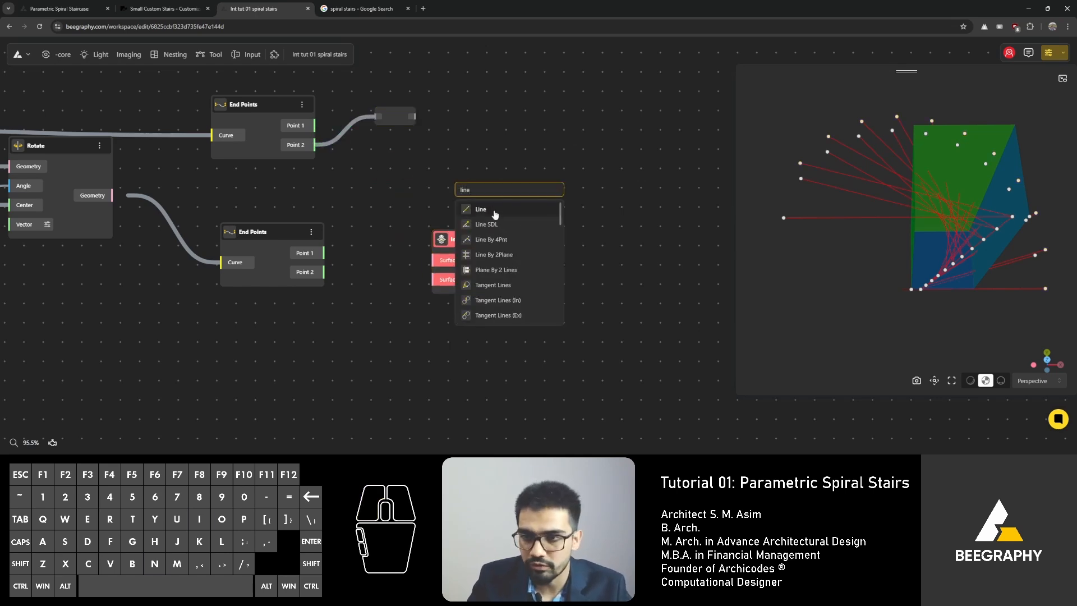
key(Return)
drag(477, 190, 477, 144)
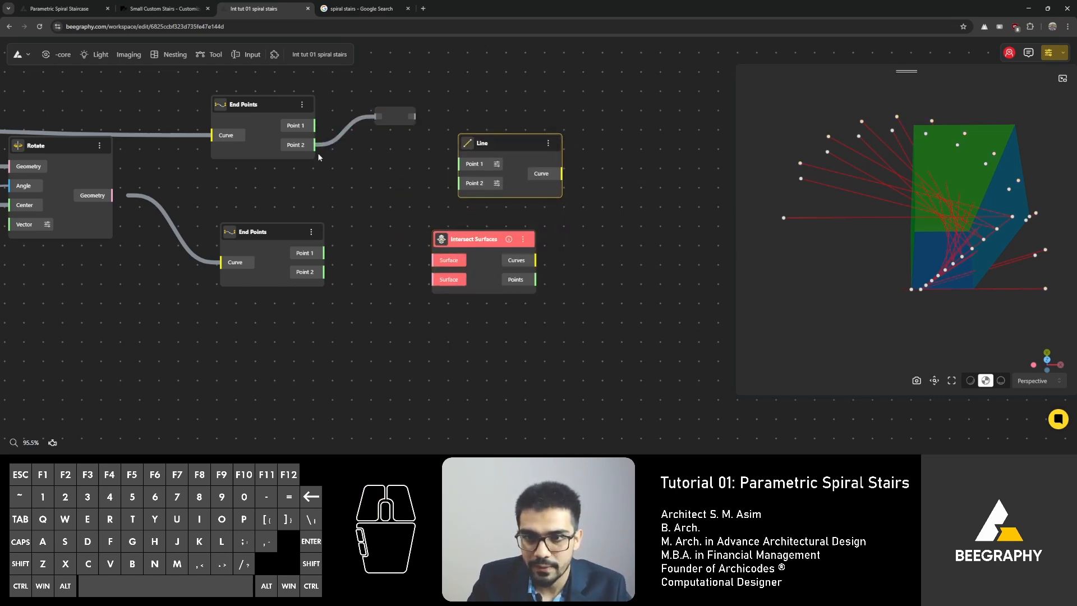
Step: Connect both End Points nodes' Point 2 outputs to the Line node's inputs and delete the Relay node
drag(316, 146, 461, 165)
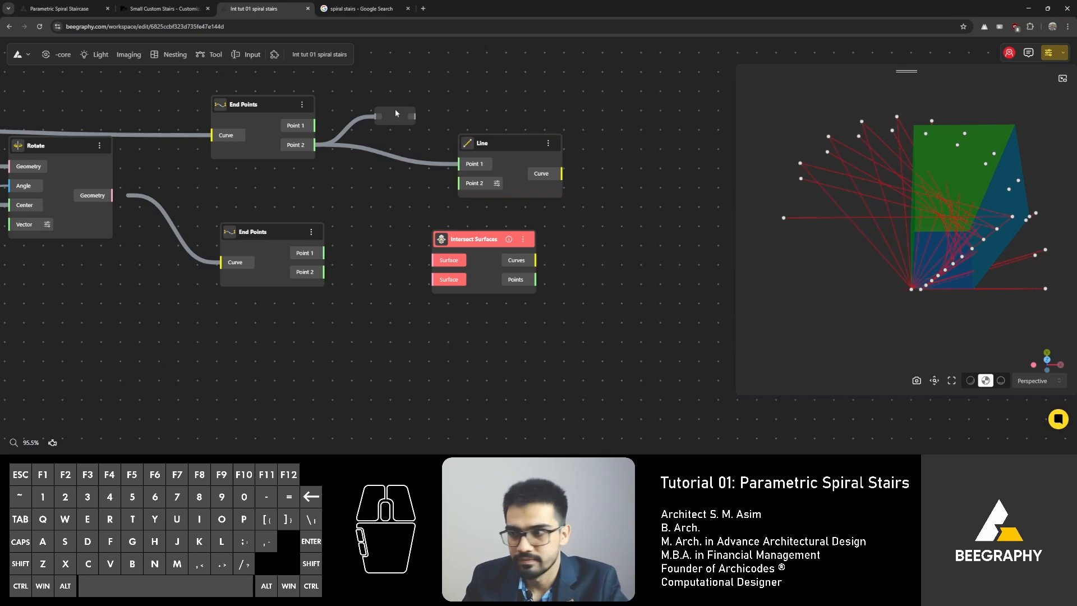
drag(324, 253, 459, 184)
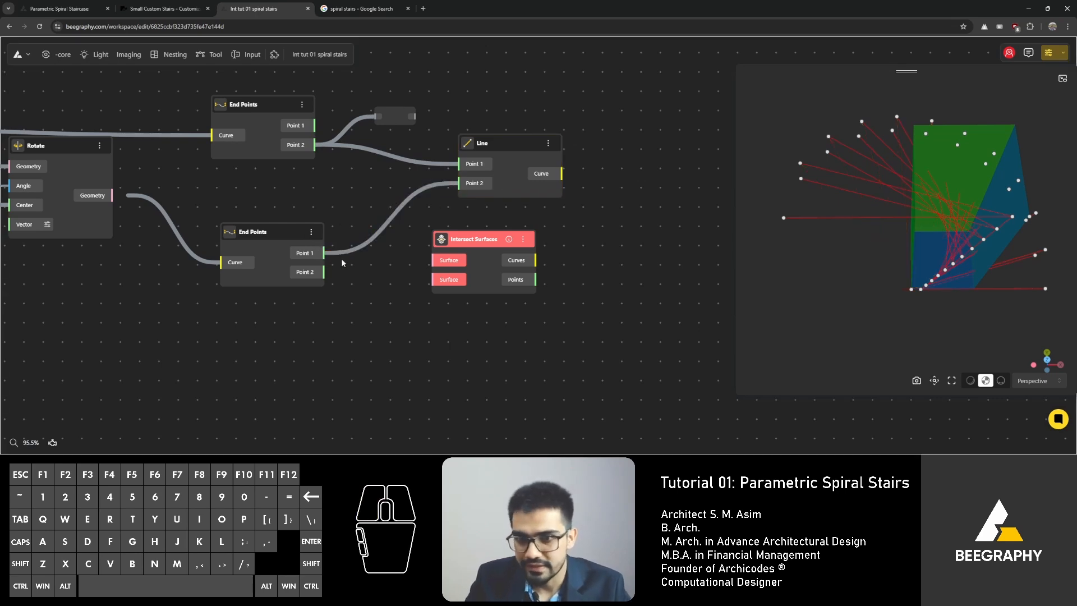
drag(324, 272, 458, 184)
click(389, 121)
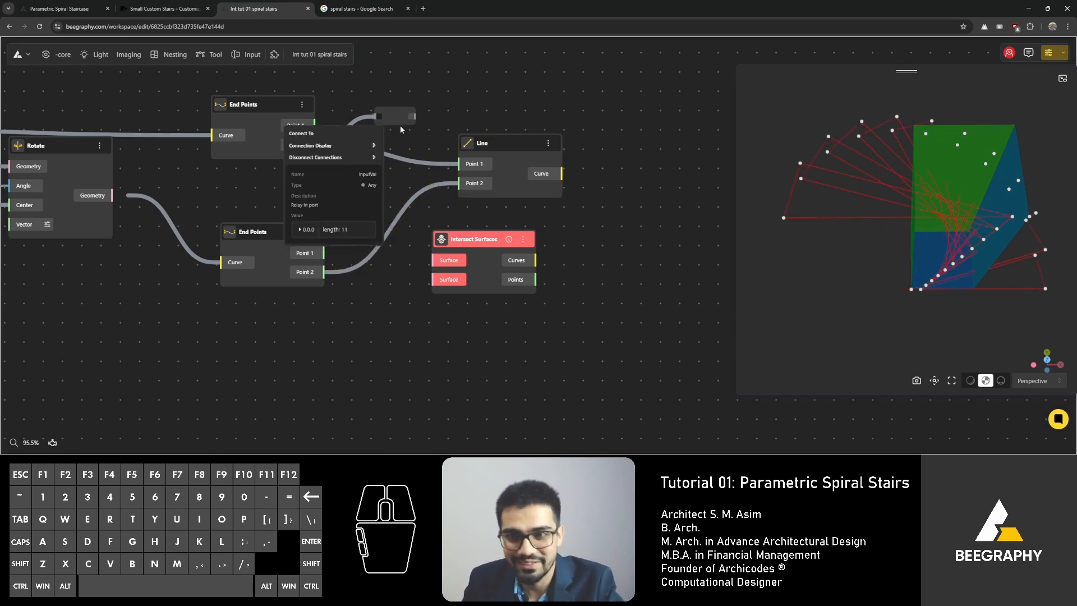
click(394, 120)
key(Delete)
drag(481, 140, 460, 146)
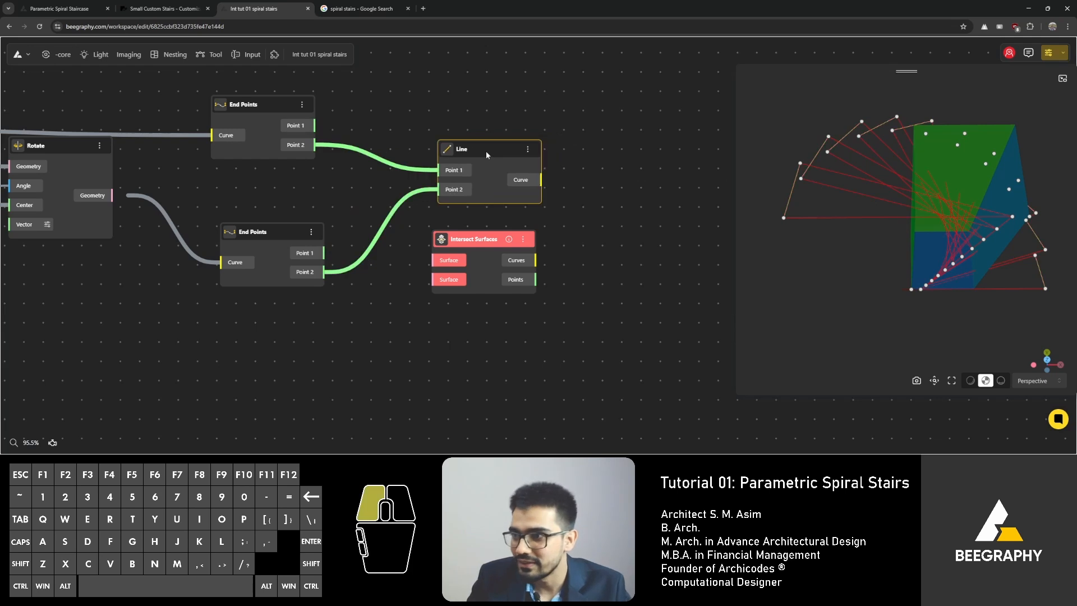
Step: Add an Extrude Point node beside the Line node
right_drag(637, 183, 472, 161)
drag(341, 217, 429, 262)
drag(926, 264, 897, 250)
drag(408, 264, 593, 279)
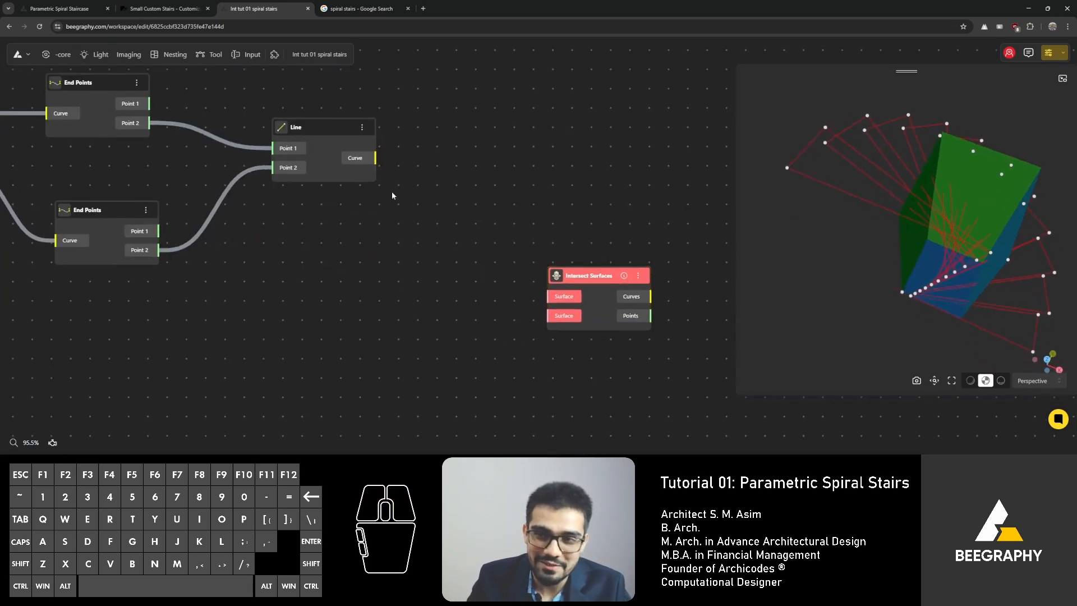
scroll(280, 247, down, 4)
double_click(425, 200)
text(extrude)
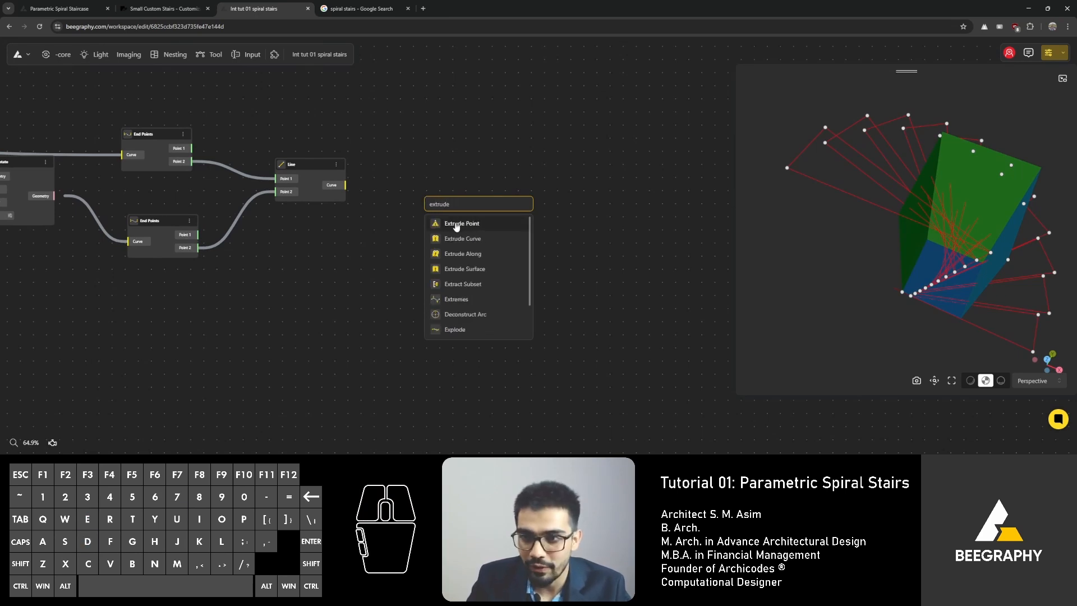
click(456, 225)
drag(477, 203, 449, 177)
scroll(469, 162, up, 4)
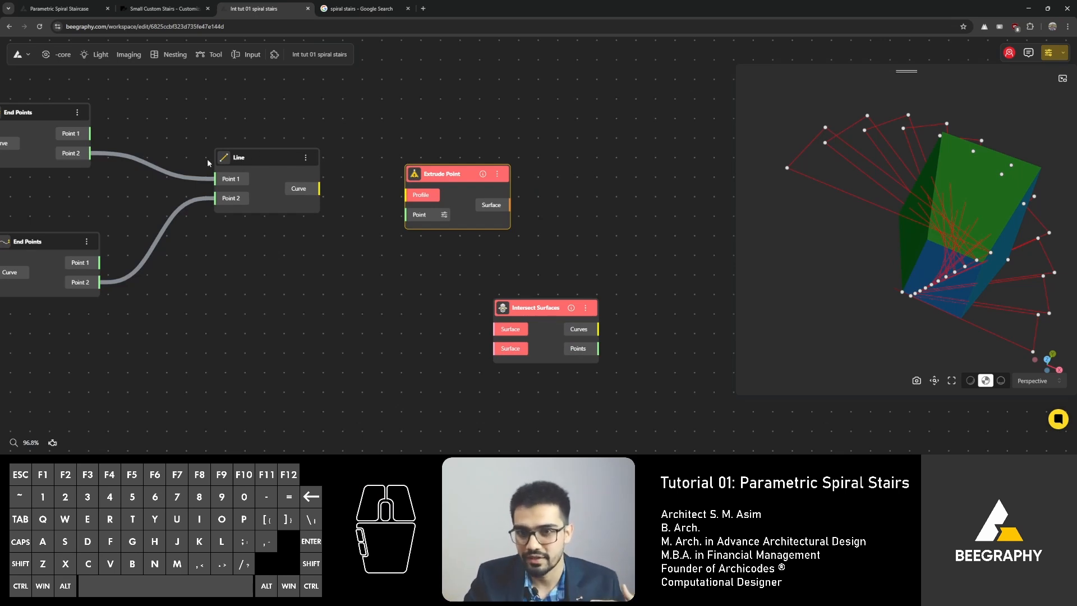
Step: Connect the Line node's Curve output to the Extrude Point node's Profile input
click(257, 153)
drag(318, 188, 405, 194)
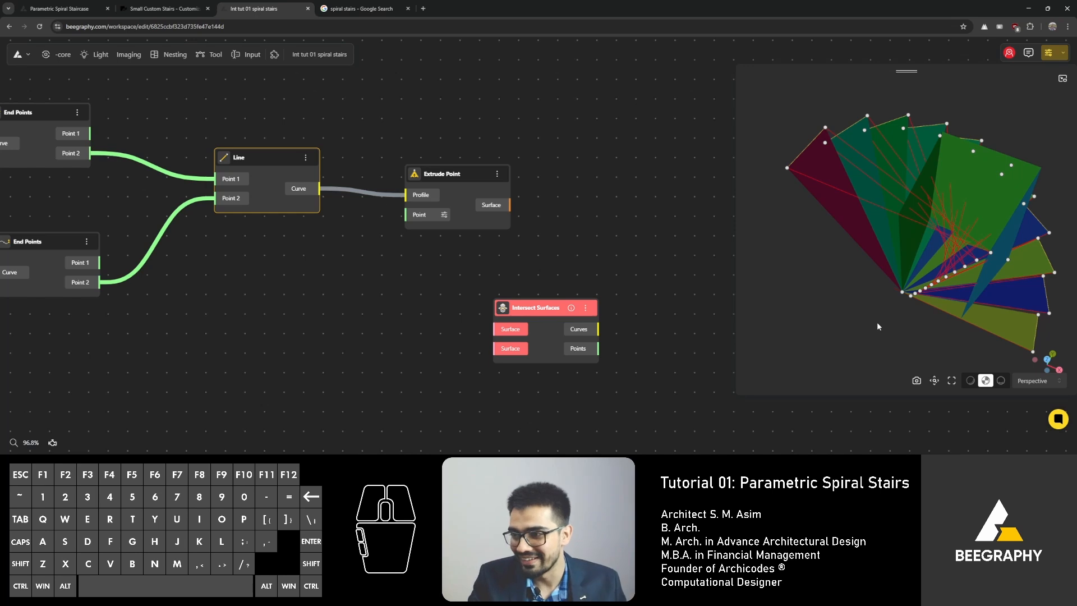
drag(878, 326, 906, 335)
right_drag(369, 240, 397, 261)
drag(467, 208, 445, 230)
drag(943, 160, 971, 159)
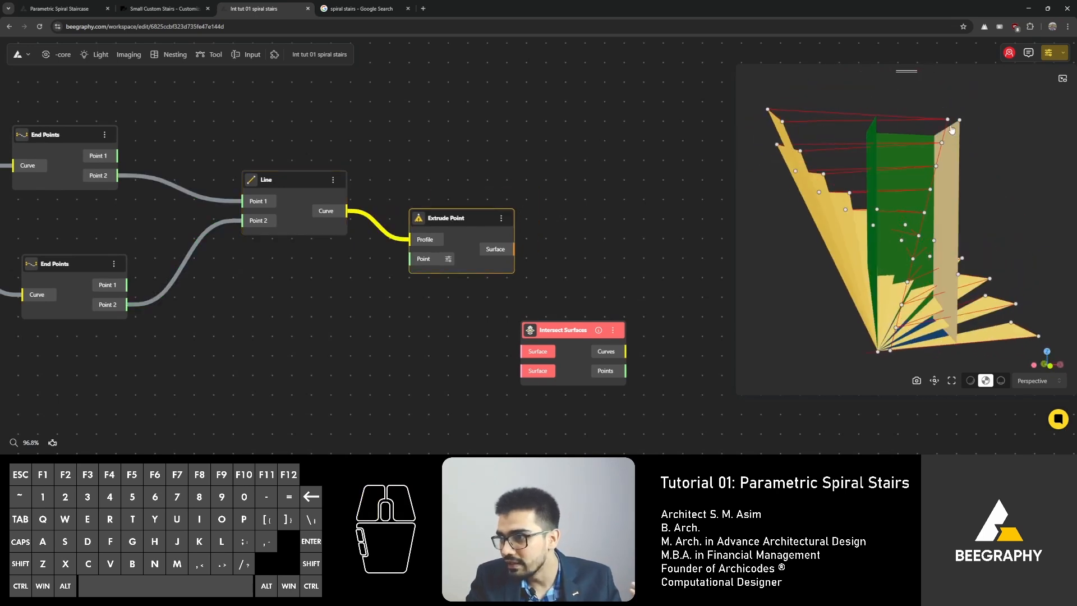
Step: Connect the Divide By Count node's Points output to the Extrude Point node's Point input
right_drag(341, 260, 471, 205)
scroll(430, 221, down, 3)
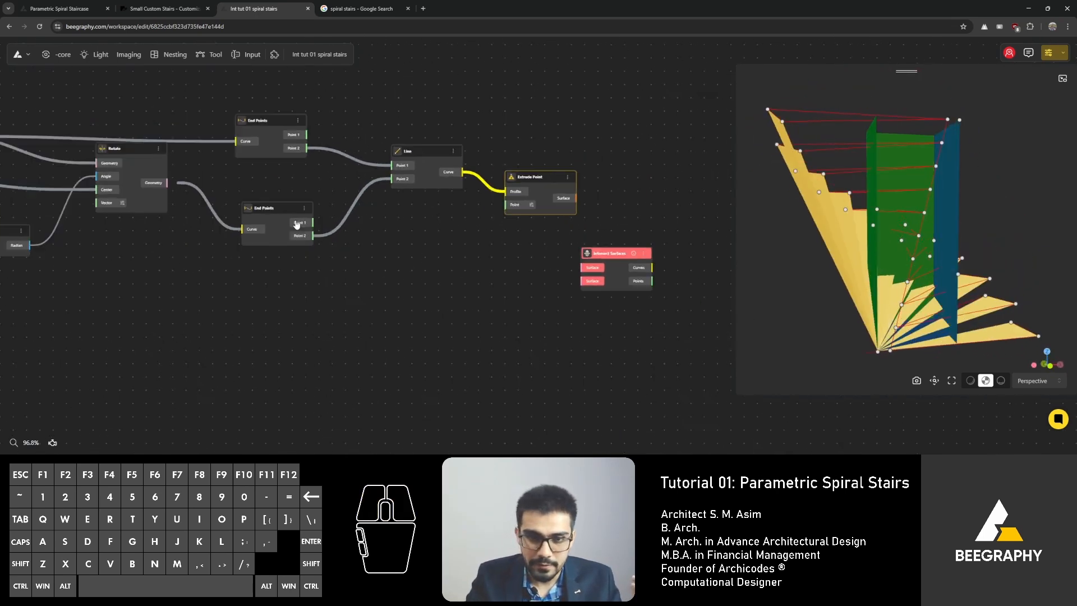
right_drag(295, 224, 442, 239)
right_drag(238, 227, 341, 260)
right_drag(144, 166, 369, 156)
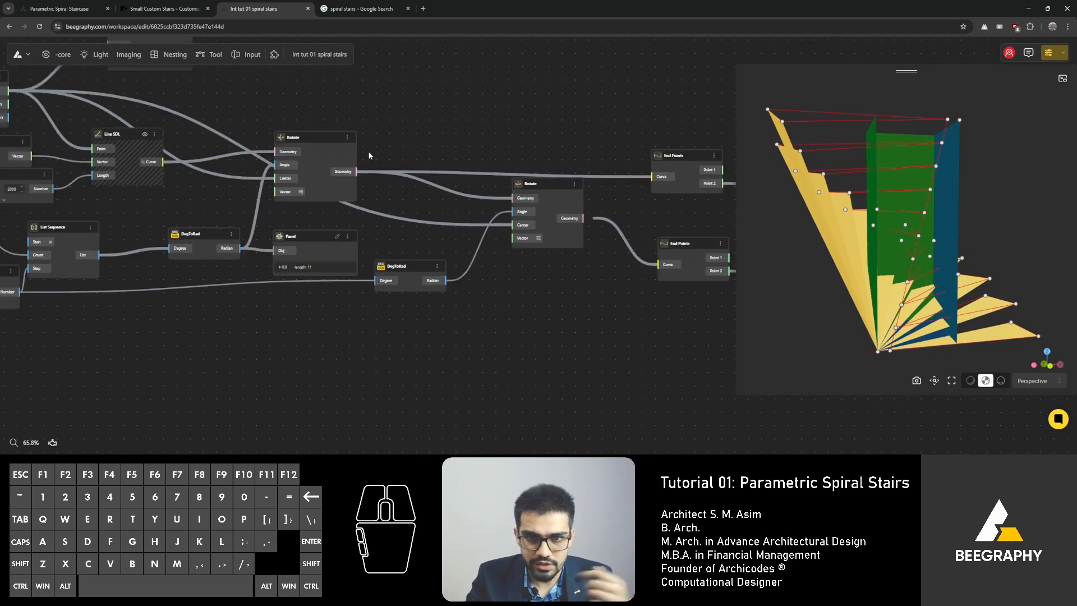
right_drag(129, 129, 147, 149)
scroll(368, 248, up, 2)
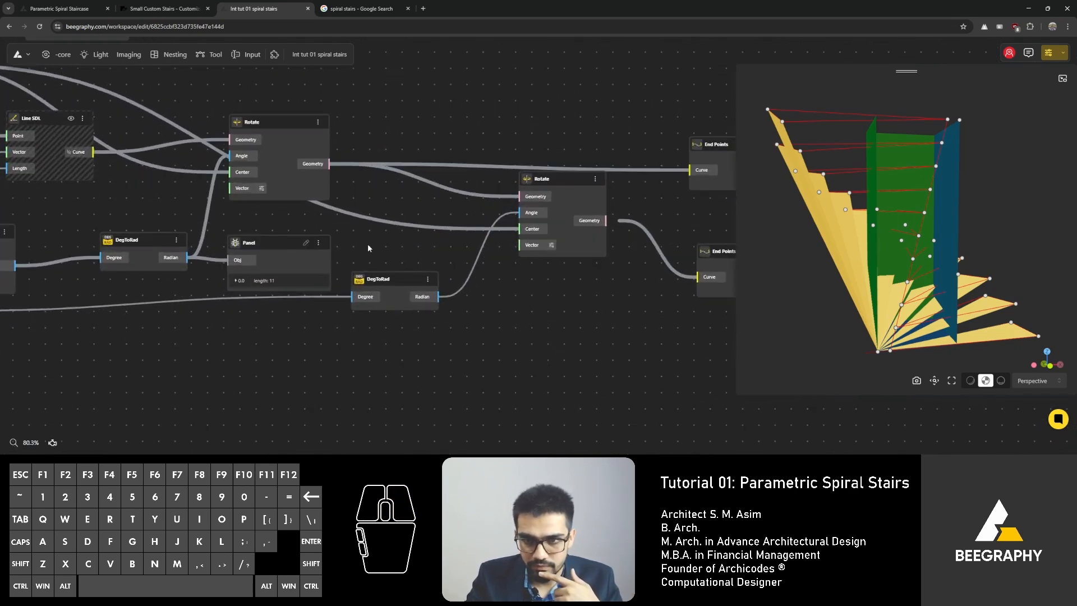
right_drag(337, 222, 376, 223)
click(91, 120)
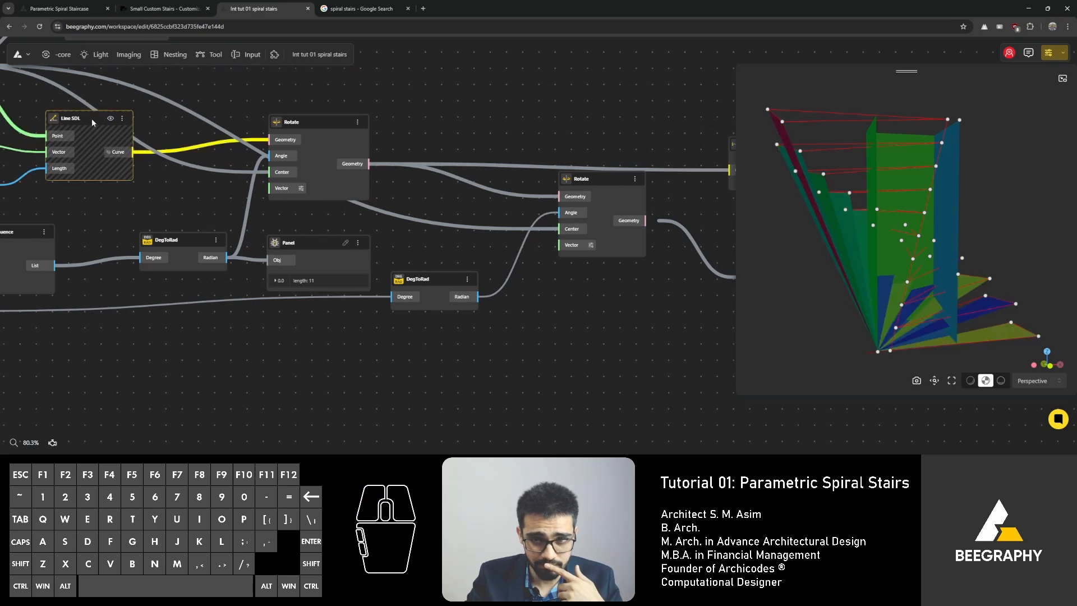
right_drag(243, 154, 465, 171)
right_drag(256, 247, 467, 287)
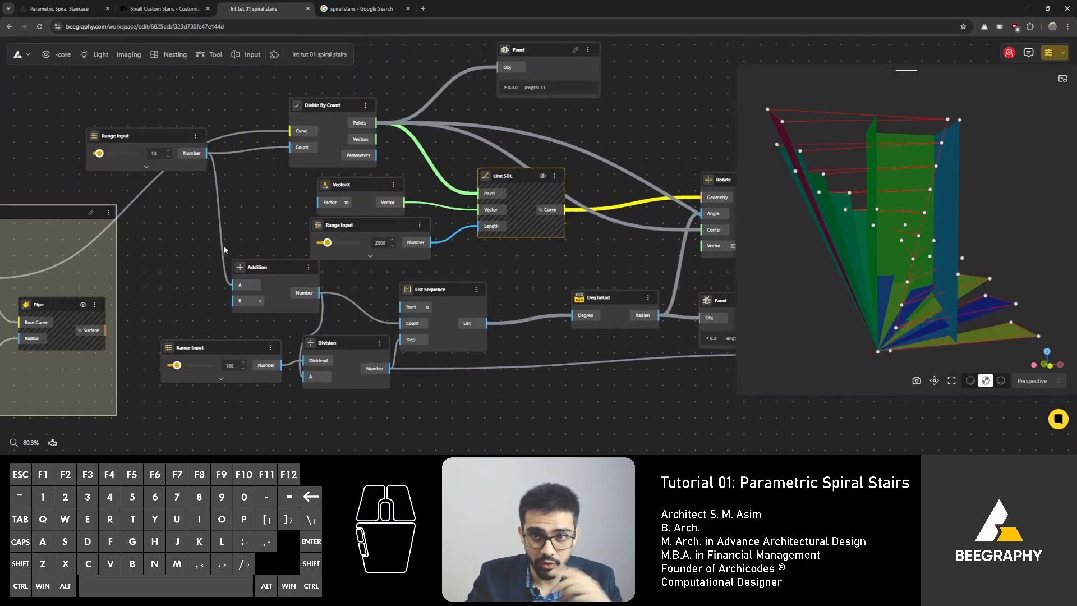
click(333, 110)
right_drag(392, 139, 267, 145)
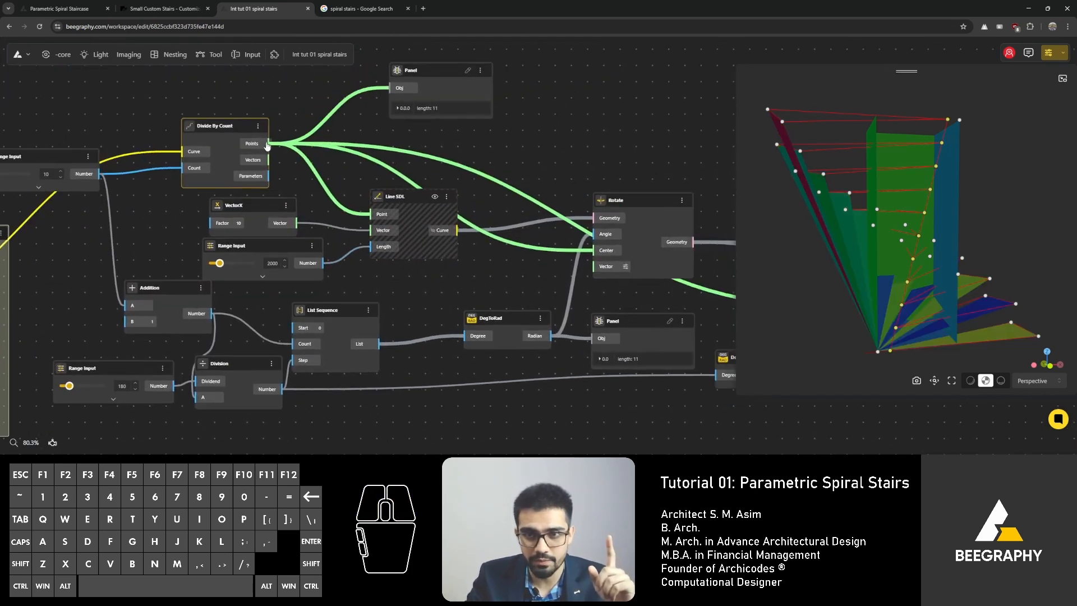
scroll(407, 134, down, 8)
drag(407, 134, 598, 168)
scroll(655, 192, up, 8)
scroll(280, 197, down, 4)
scroll(642, 216, up, 4)
drag(924, 220, 904, 280)
right_drag(494, 211, 259, 219)
mouse_move(405, 145)
mouse_down()
mouse_move(444, 124)
mouse_move(422, 145)
mouse_up()
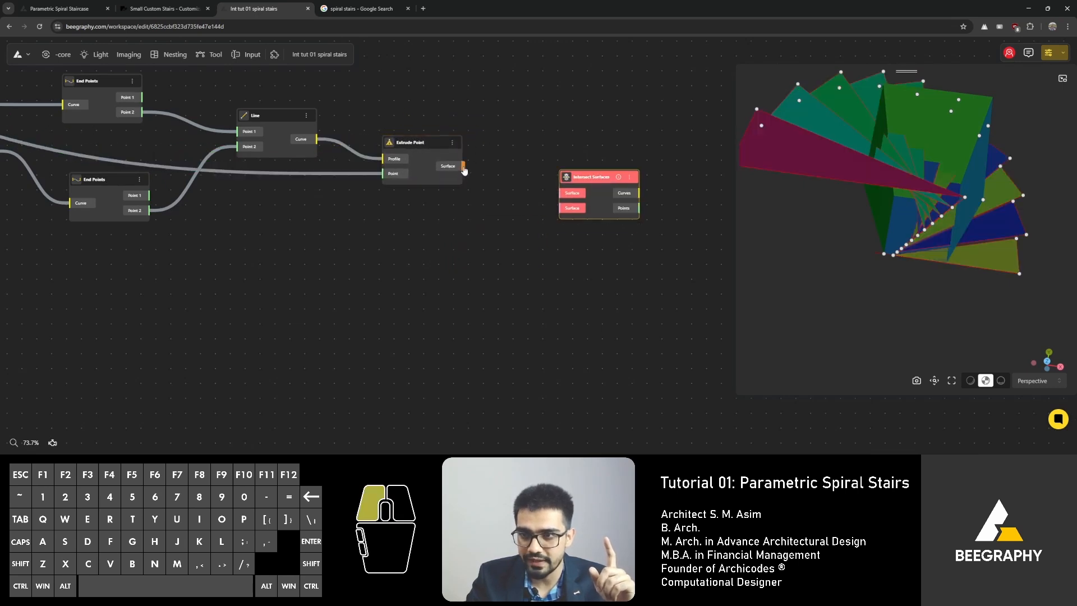
Step: Connect the Extrude Point surface and the Walls group's surfaces to the Intersect Surfaces node's two Surface inputs
drag(566, 200, 566, 202)
scroll(567, 244, down, 8)
right_drag(192, 183, 492, 194)
scroll(345, 180, up, 8)
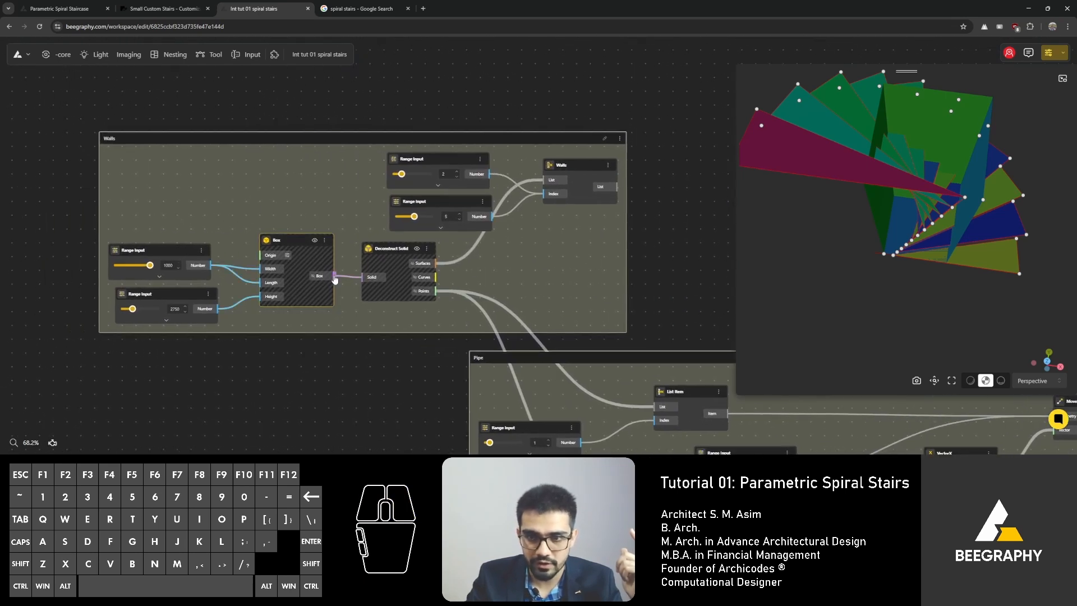
scroll(366, 152, down, 15)
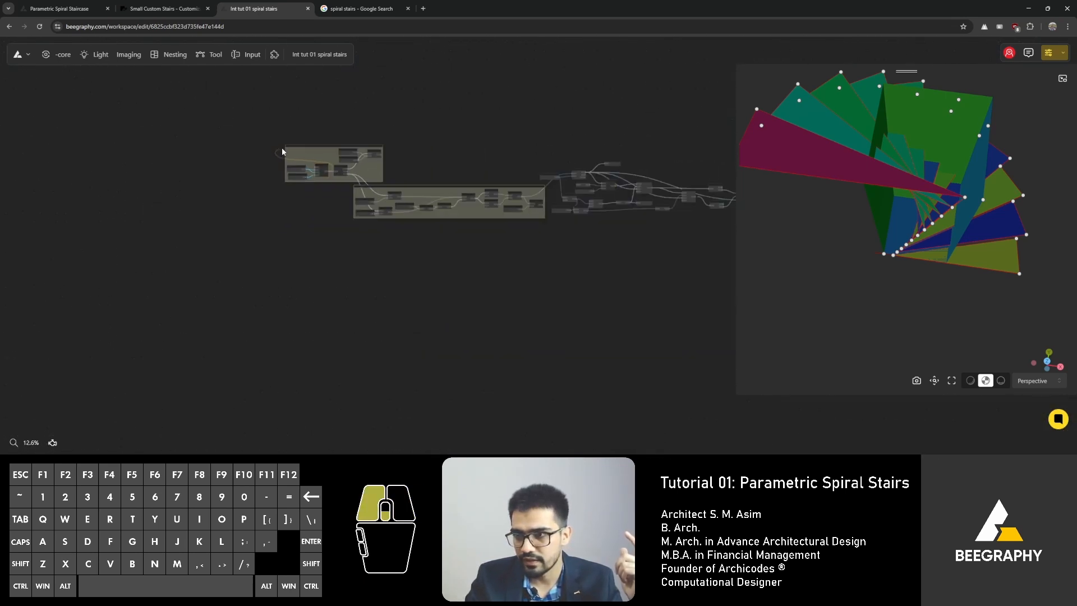
scroll(617, 188, up, 15)
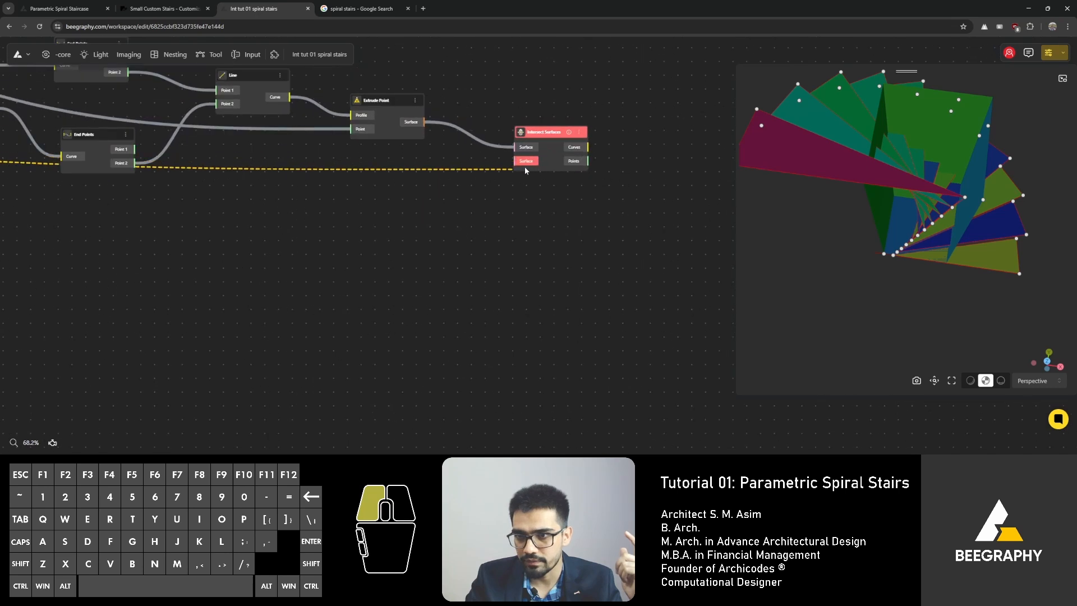
drag(543, 132, 558, 132)
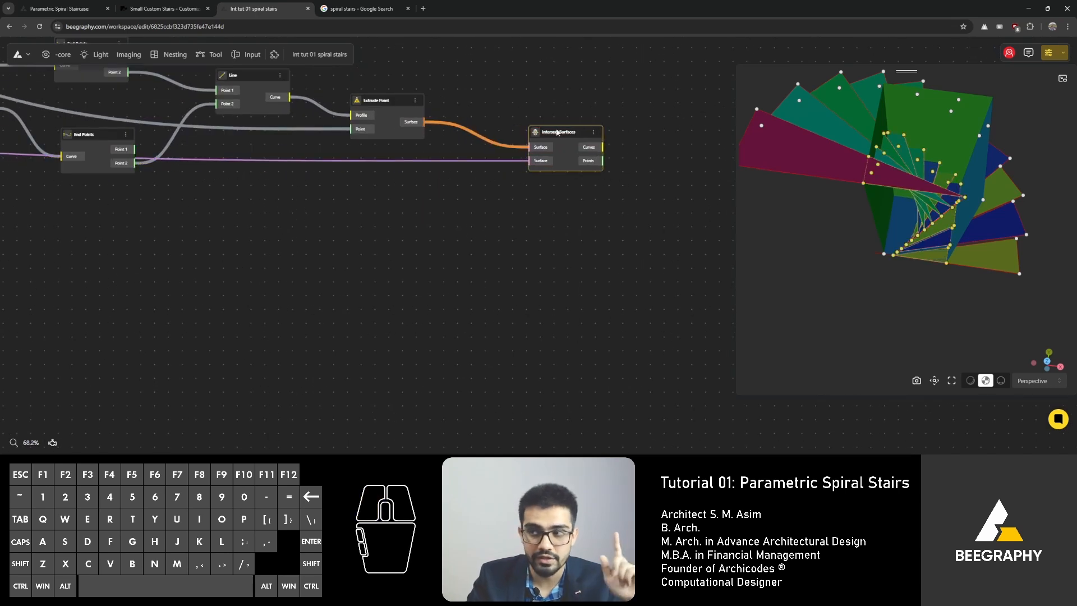
click(511, 208)
mouse_move(943, 247)
mouse_down()
mouse_move(960, 257)
mouse_move(951, 262)
mouse_up()
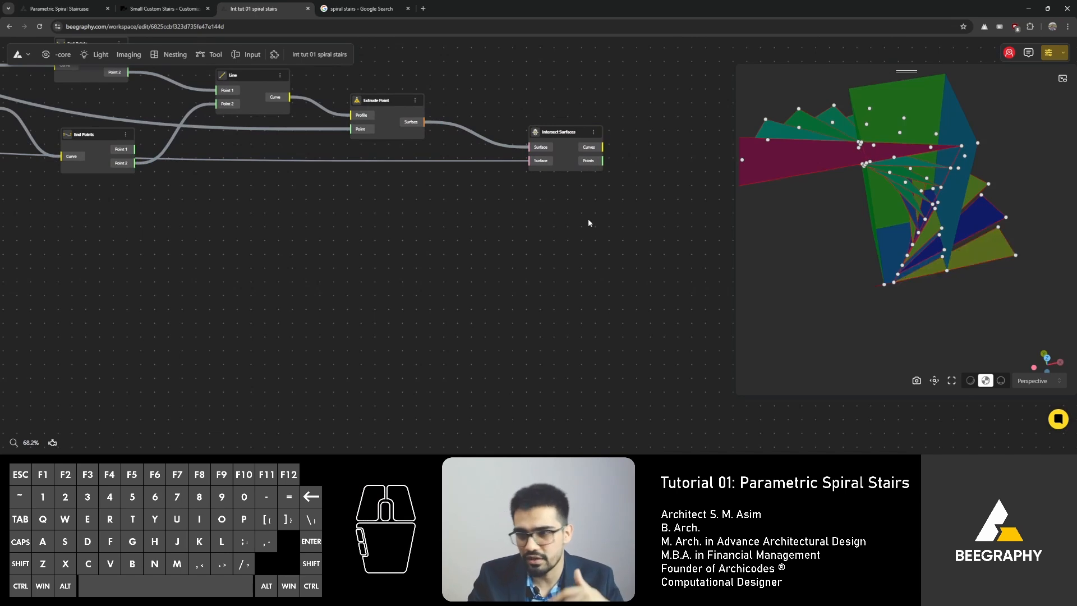
drag(899, 328, 880, 291)
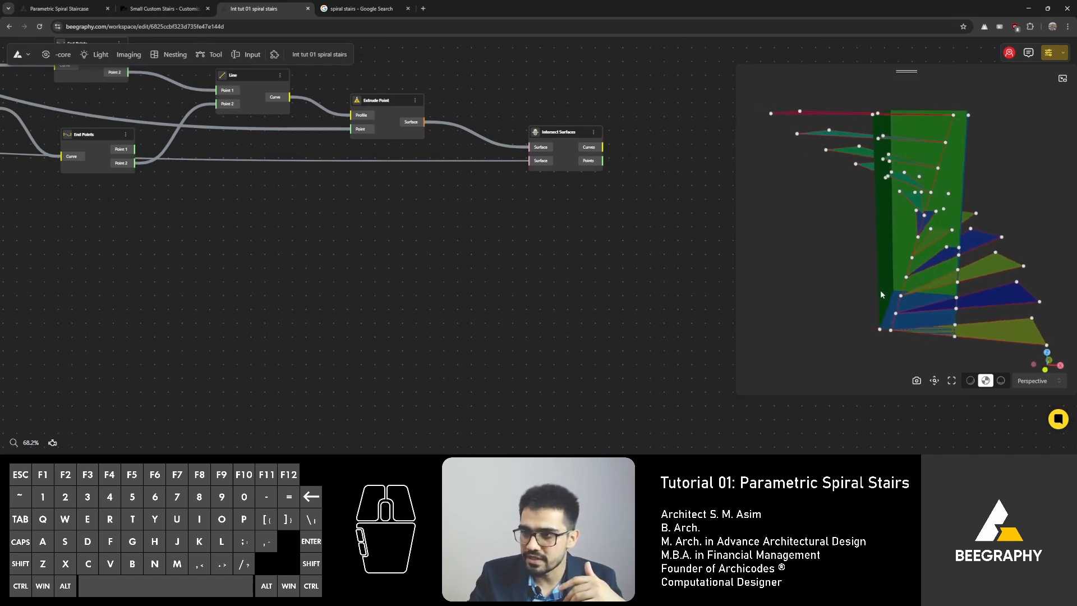
click(564, 140)
drag(860, 184, 855, 208)
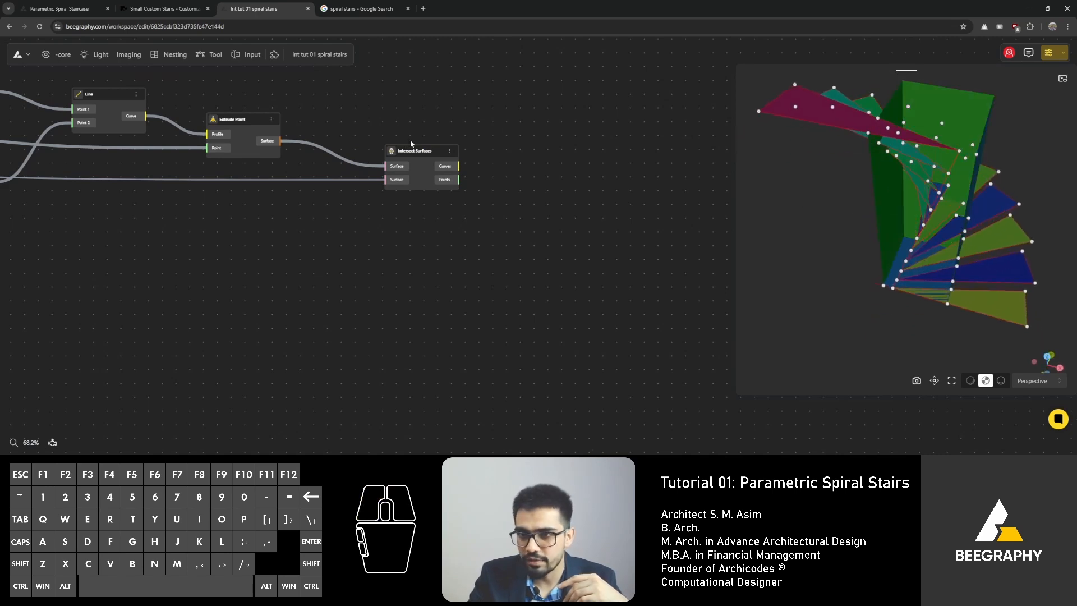
Step: Select the nodes from the Rotate nodes through Extrude Point and hide their geometry previews
drag(423, 150, 433, 139)
scroll(365, 91, down, 3)
right_drag(364, 91, 503, 151)
scroll(462, 136, down, 3)
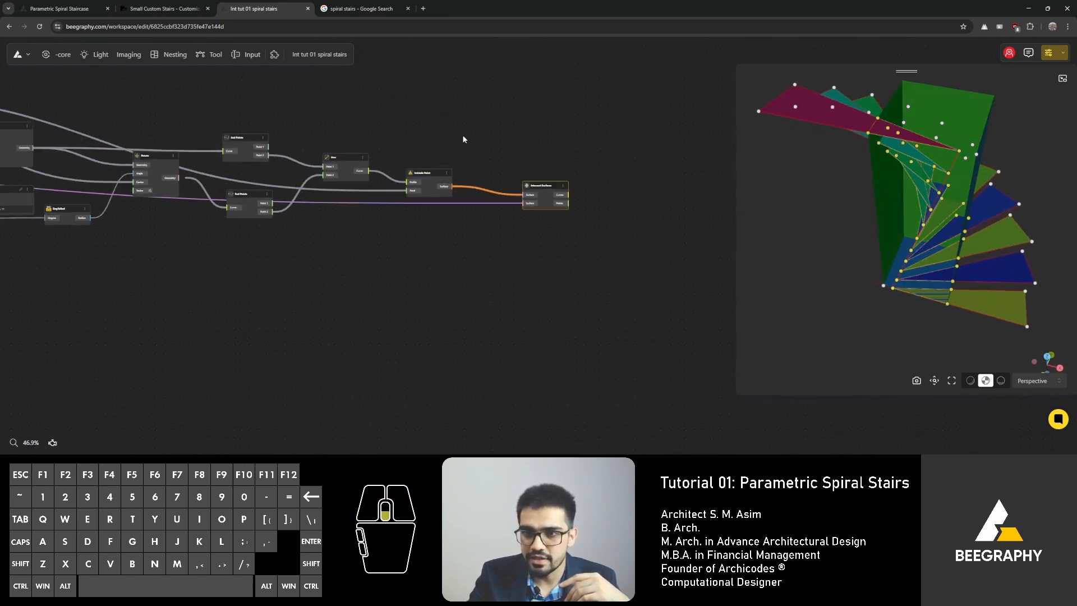
scroll(488, 160, up, 2)
scroll(486, 159, down, 1)
right_drag(426, 116, 474, 127)
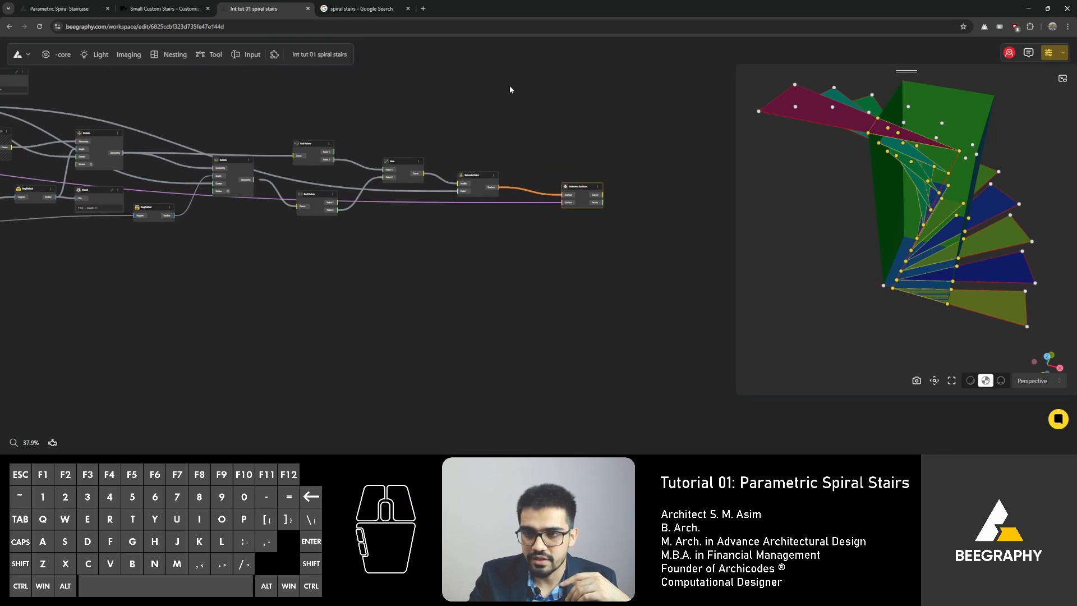
drag(518, 83, 35, 247)
right_click(409, 161)
click(463, 226)
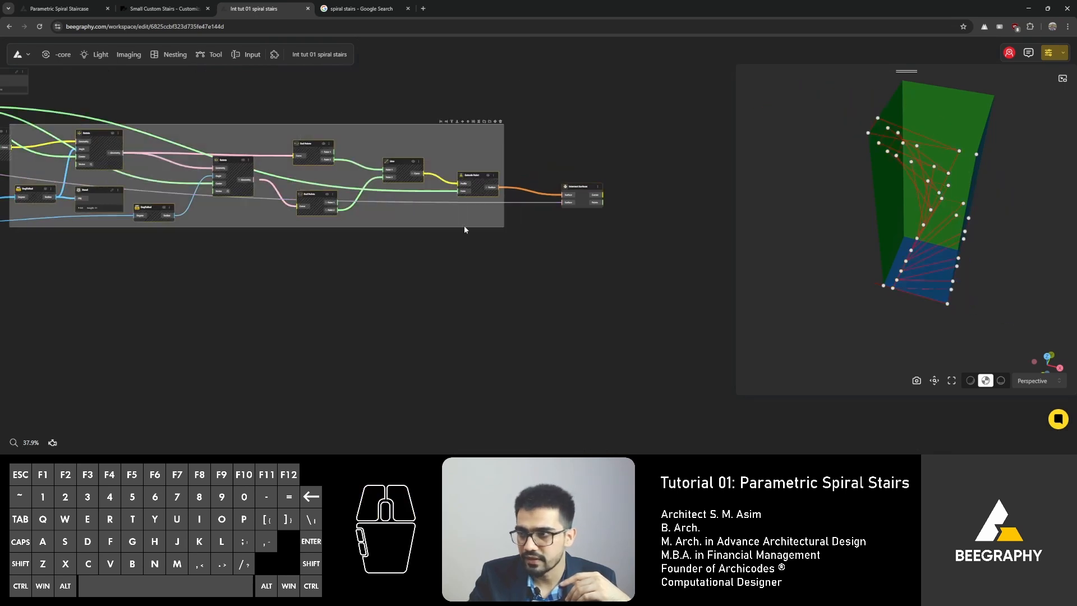
click(536, 173)
click(583, 189)
scroll(583, 191, up, 8)
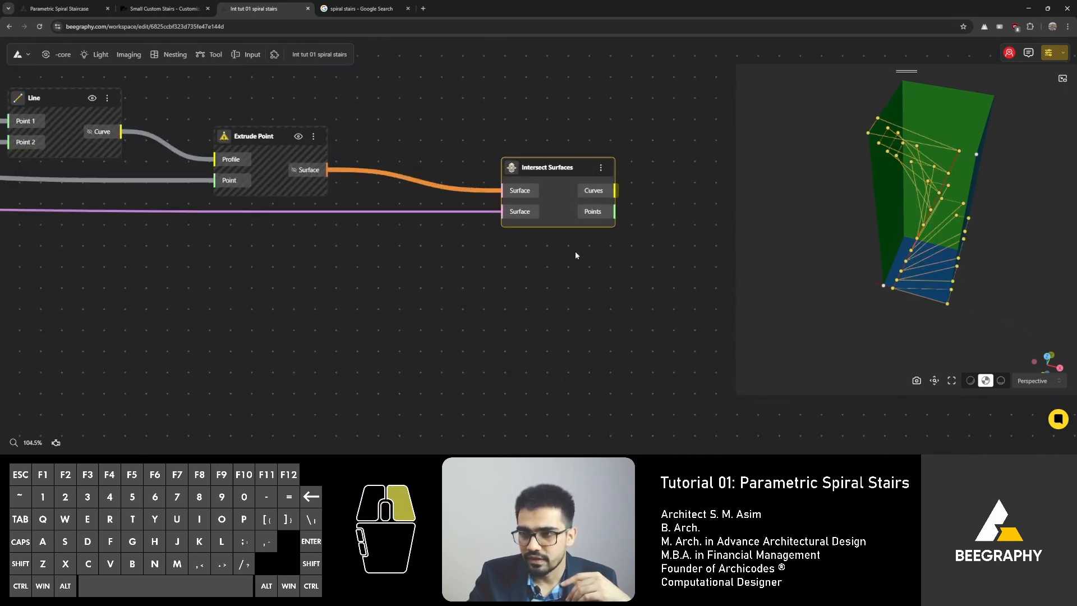
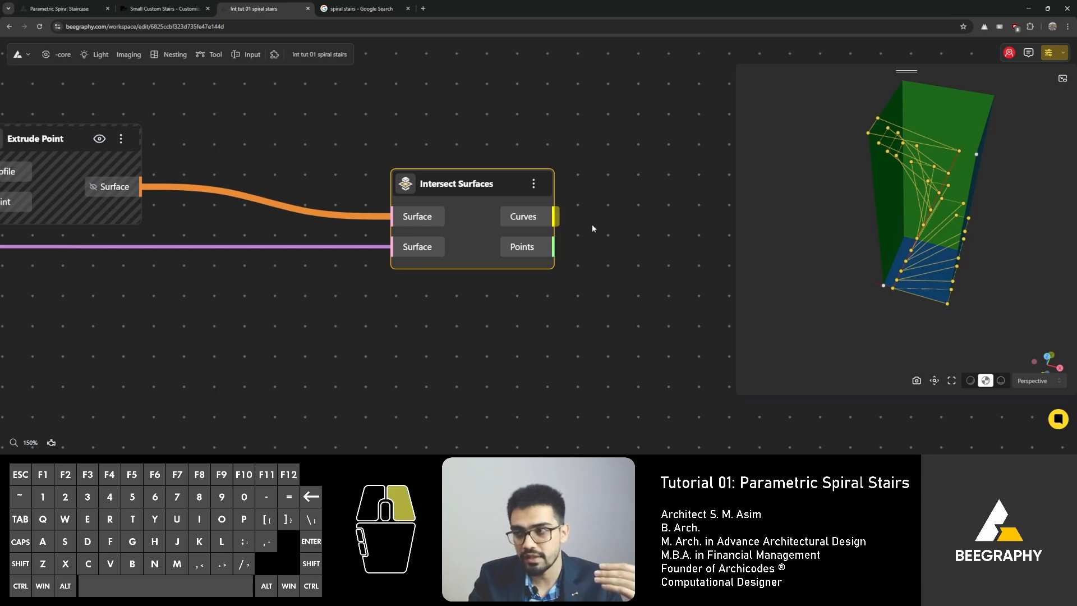
Step: Add a Curve To Surface node and connect the Intersect Surfaces Curves output to its Curve input
right_drag(592, 225, 490, 244)
double_click(490, 244)
text(sur)
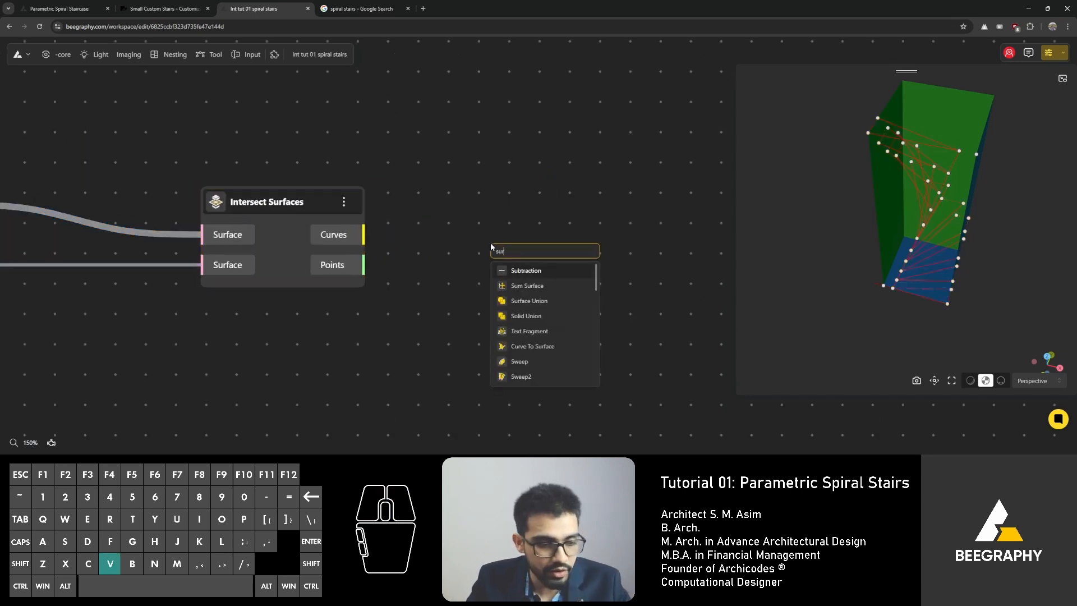
text(ve)
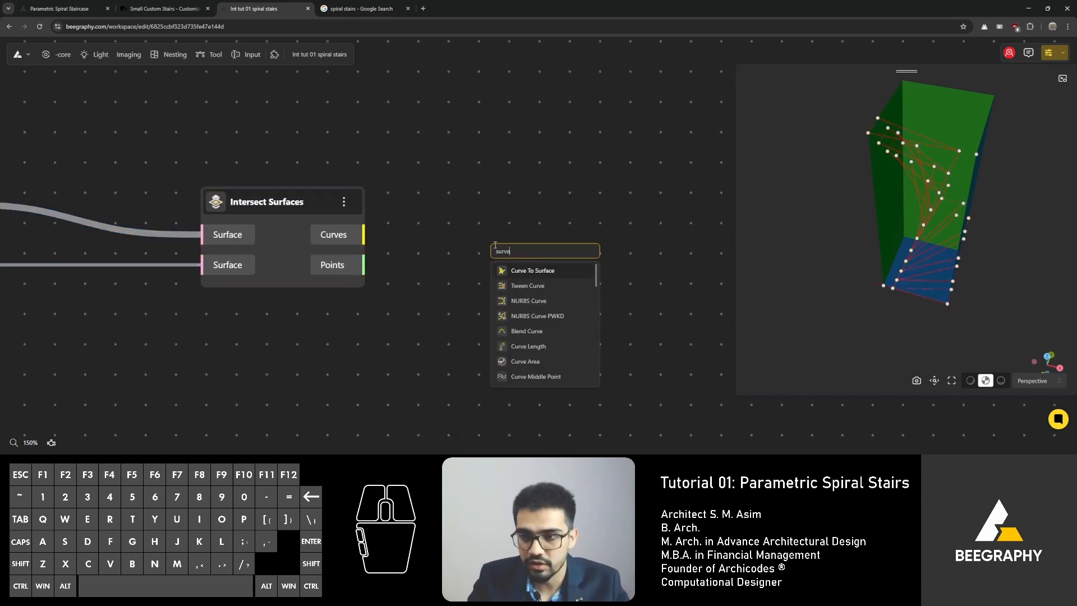
click(544, 274)
drag(543, 274, 524, 240)
drag(363, 234, 471, 252)
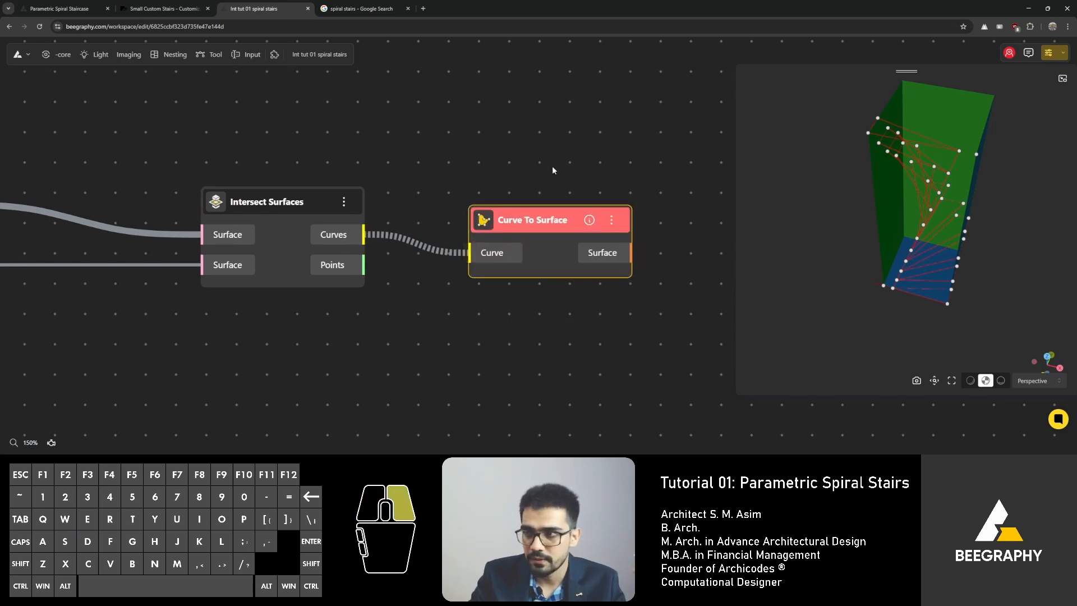
Step: Insert a Join node between the Intersect Surfaces Curves output and the Curve To Surface Curve input
right_drag(552, 167, 408, 166)
click(409, 167)
drag(402, 222, 567, 223)
click(529, 287)
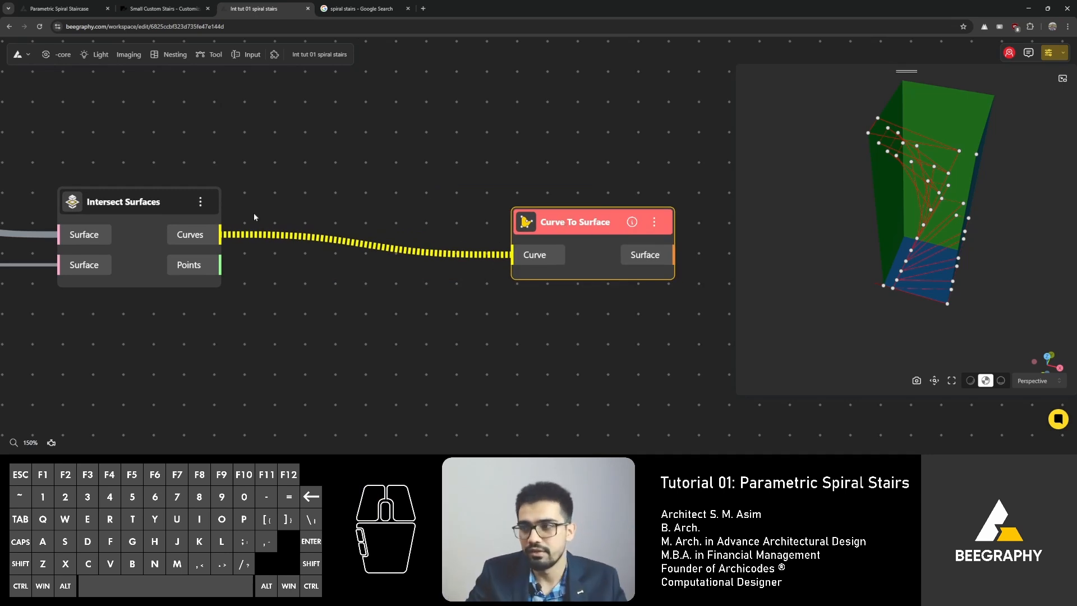
double_click(269, 204)
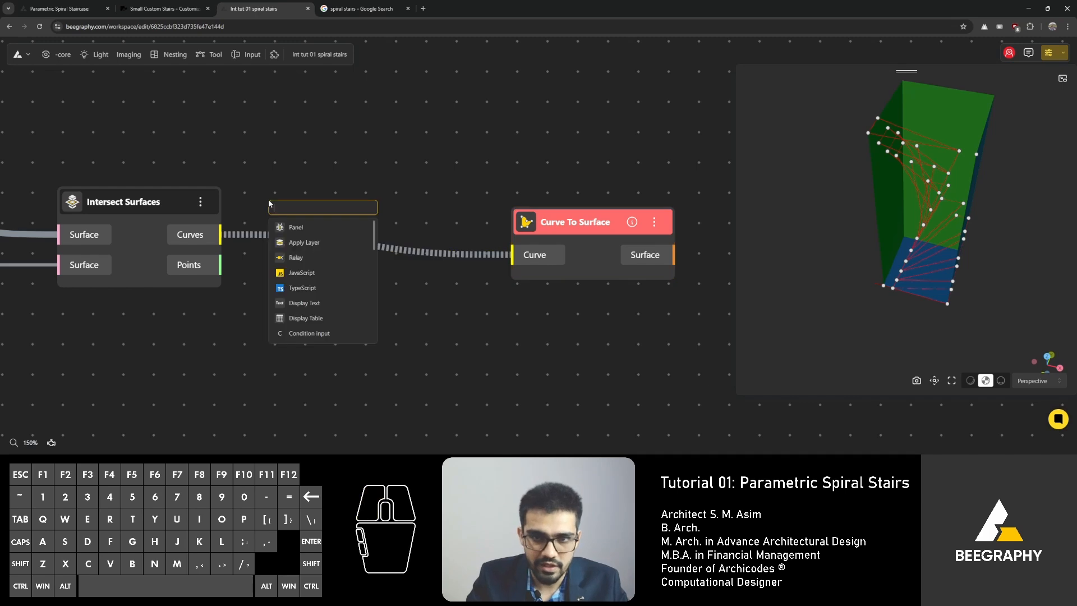
text(join)
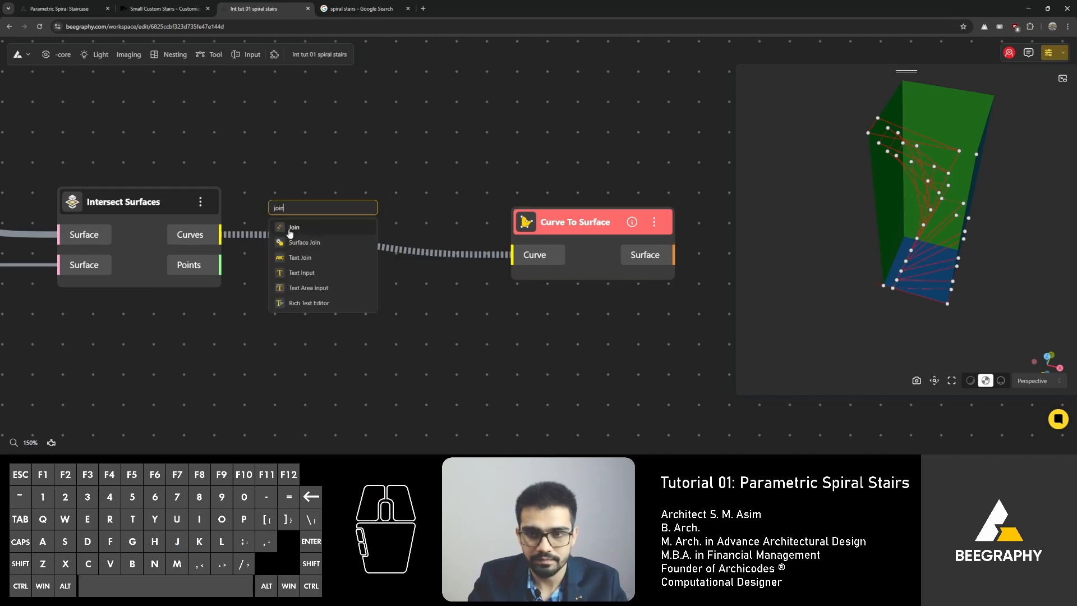
click(299, 230)
drag(223, 235, 298, 193)
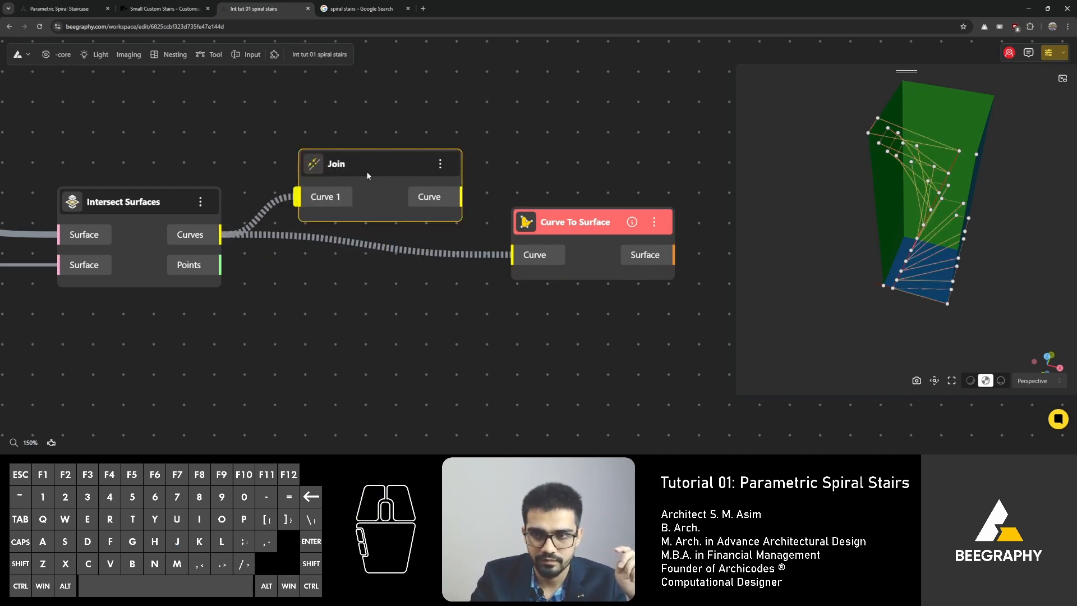
drag(408, 174, 565, 194)
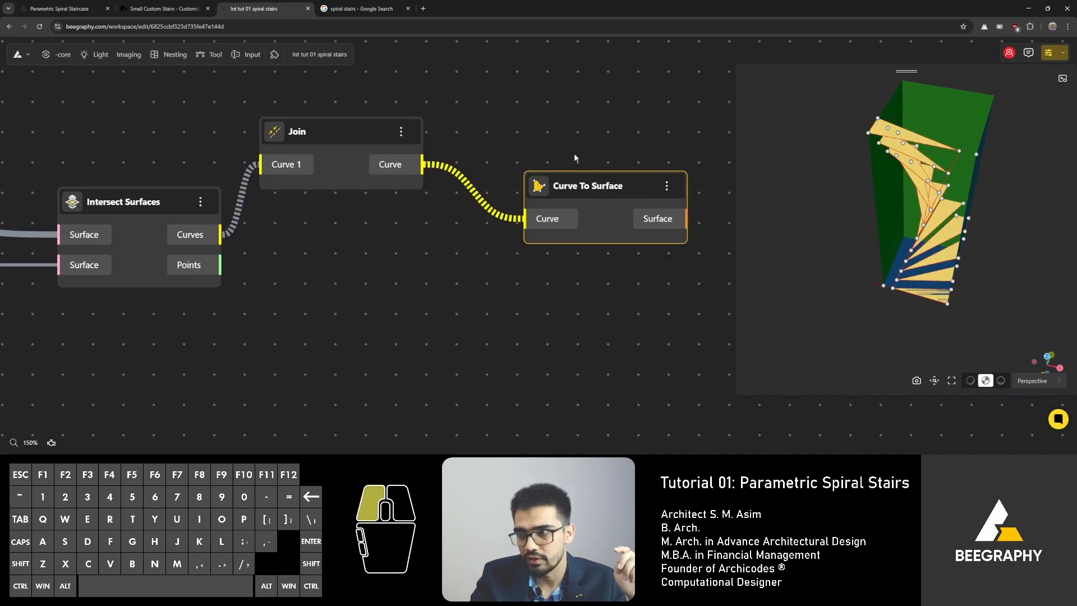
drag(367, 134, 375, 160)
Step: Orbit and zoom the 3D preview and canvas to inspect the stair step surfaces from the joined curves
drag(869, 229, 889, 245)
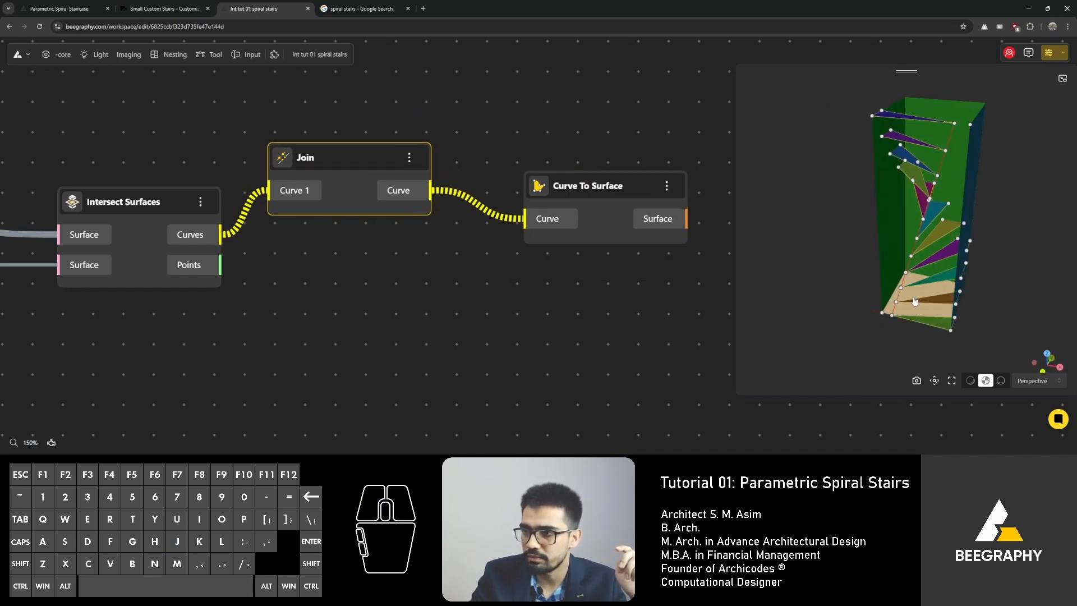
drag(851, 298, 920, 308)
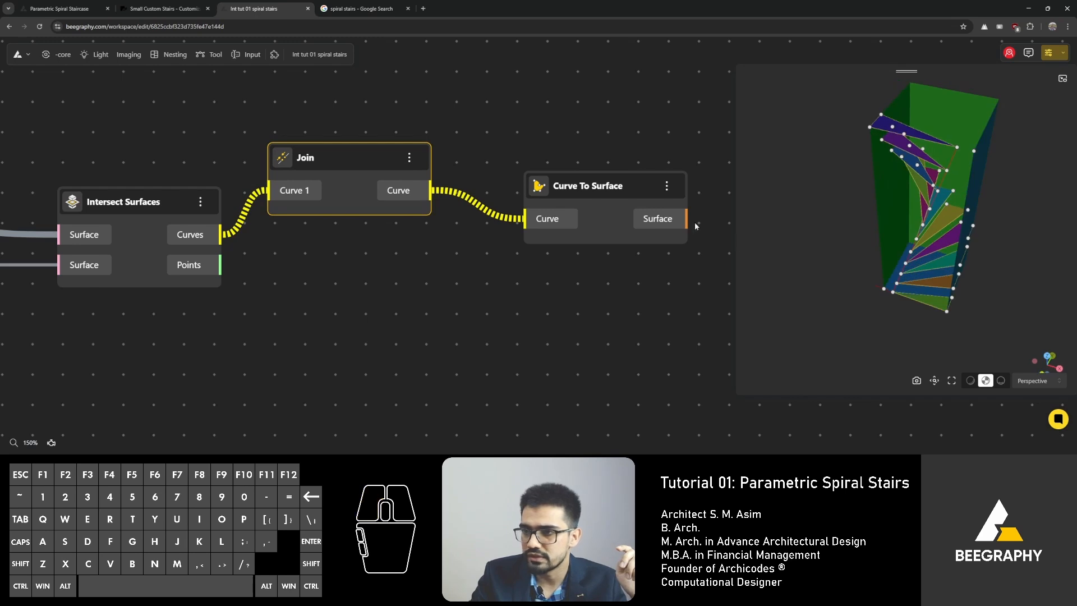
right_drag(560, 147, 482, 144)
drag(925, 252, 967, 237)
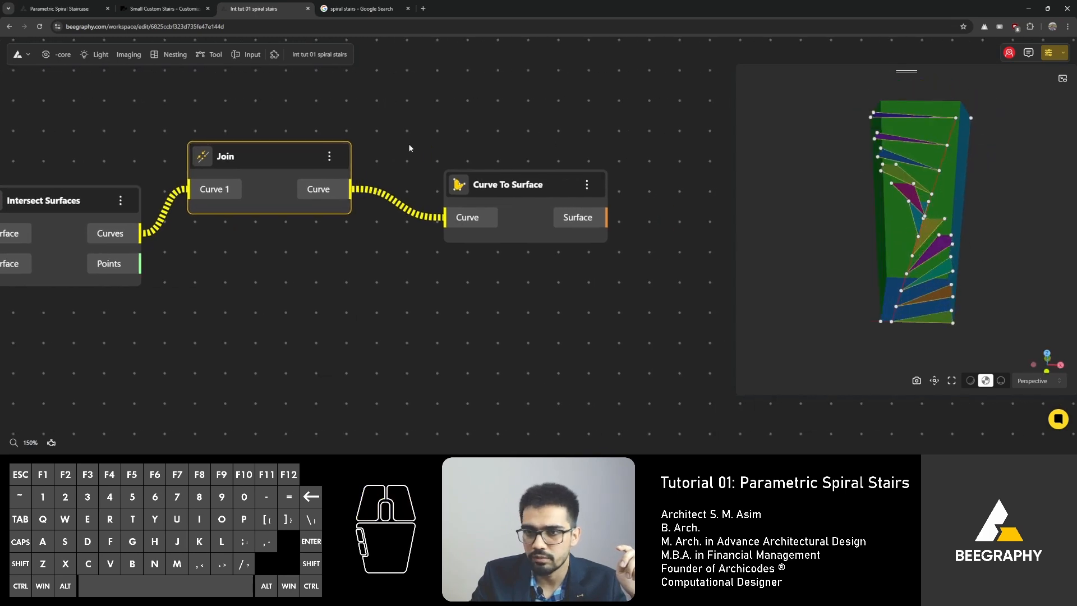
drag(265, 160, 271, 176)
right_drag(402, 128, 151, 150)
drag(287, 205, 302, 193)
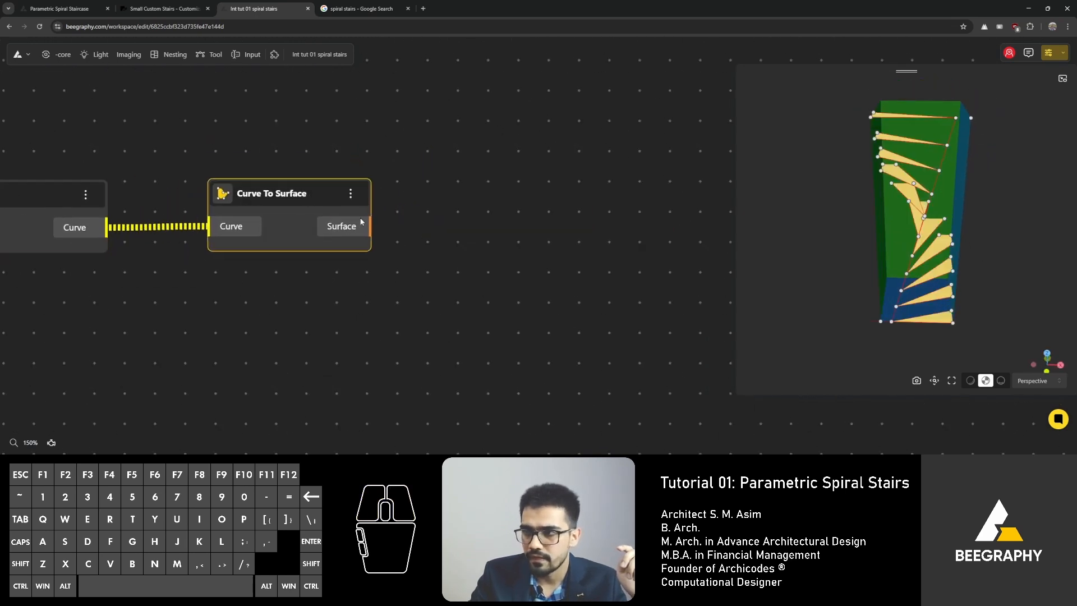
scroll(478, 269, down, 4)
scroll(478, 269, down, 4)
click(338, 184)
right_drag(316, 194, 322, 197)
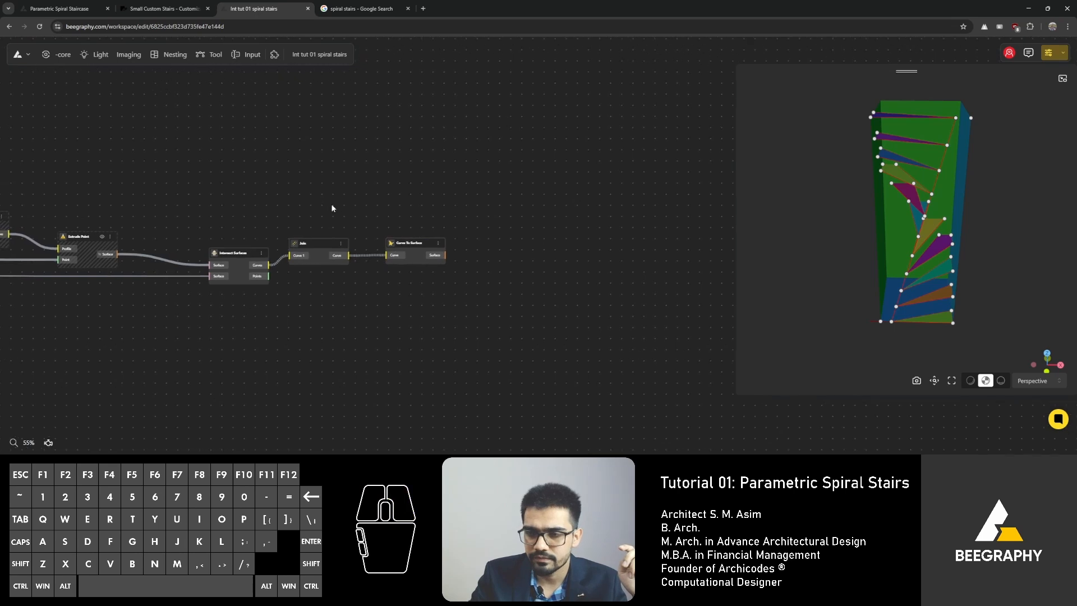
scroll(484, 268, up, 1)
scroll(483, 271, up, 5)
Step: Add an Extrude Surface node and feed it the Curve To Surface node's Surface output
double_click(483, 271)
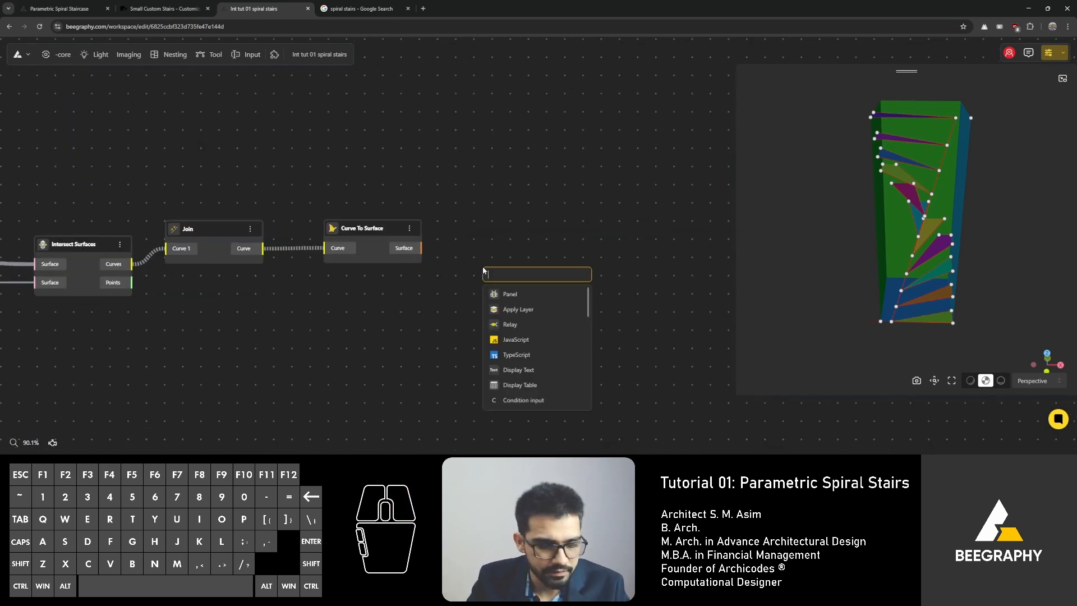
text(extrude)
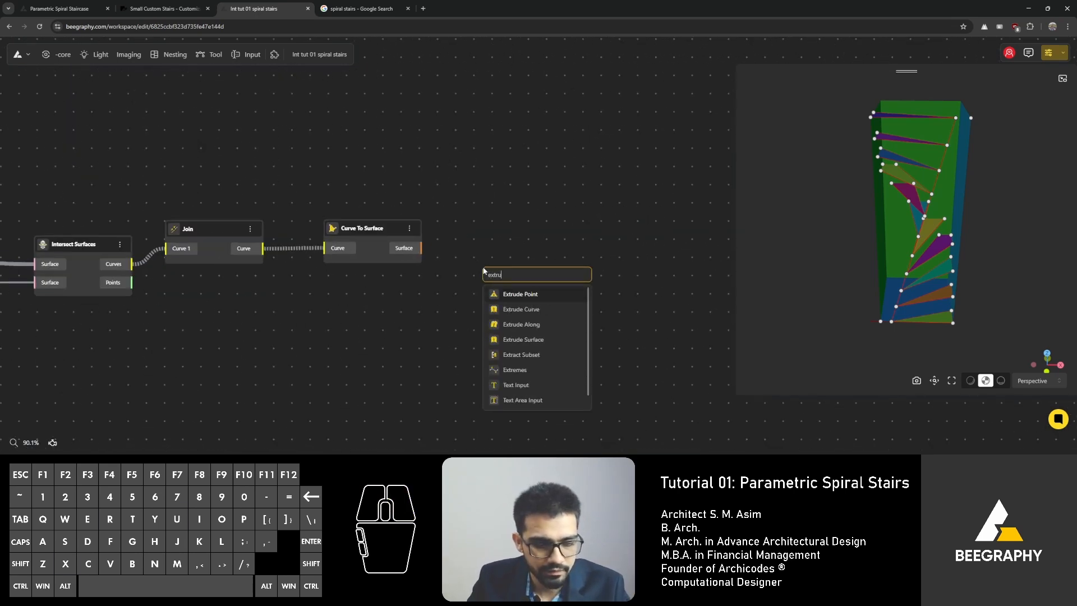
click(521, 339)
drag(483, 297, 484, 297)
drag(519, 273, 521, 230)
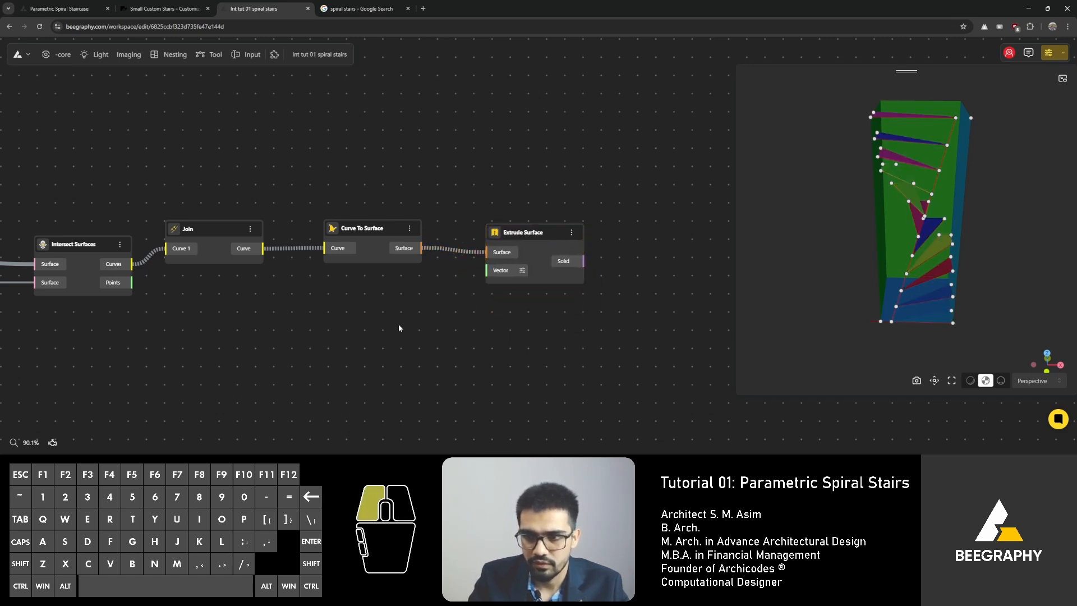
Step: Add a VectorZ node and connect its Vector output to the Extrude Surface node's Vector input
double_click(399, 326)
text(z)
click(435, 352)
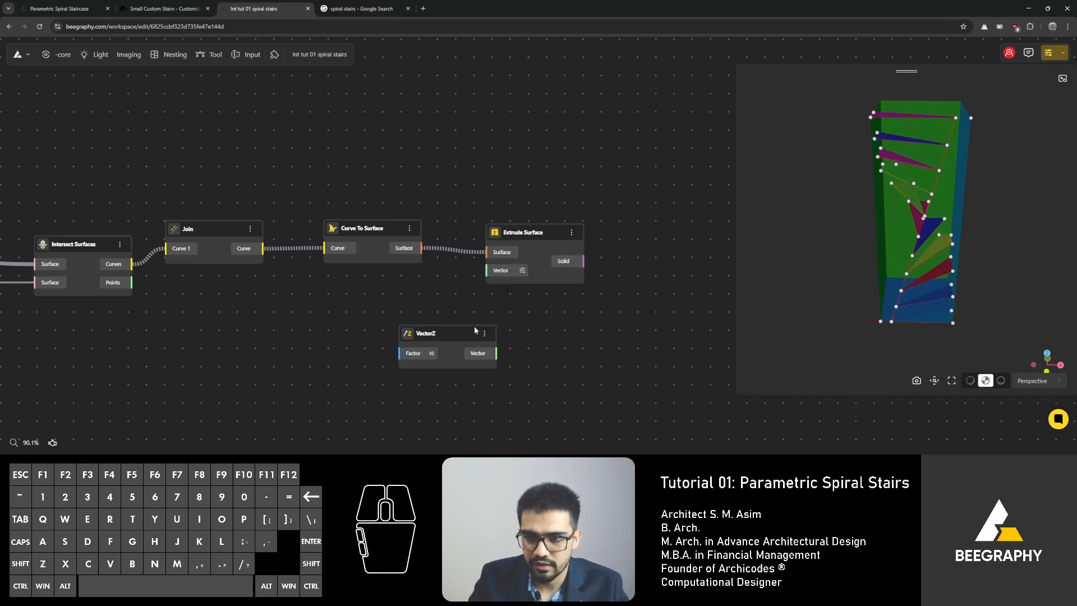
drag(484, 360, 454, 334)
drag(485, 269, 489, 278)
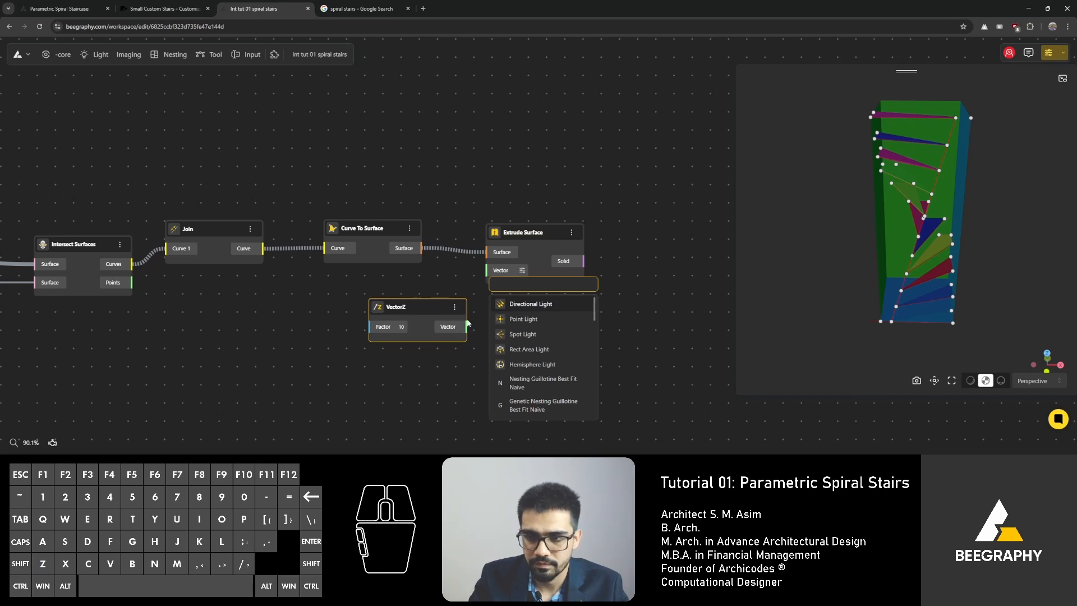
drag(462, 333, 485, 271)
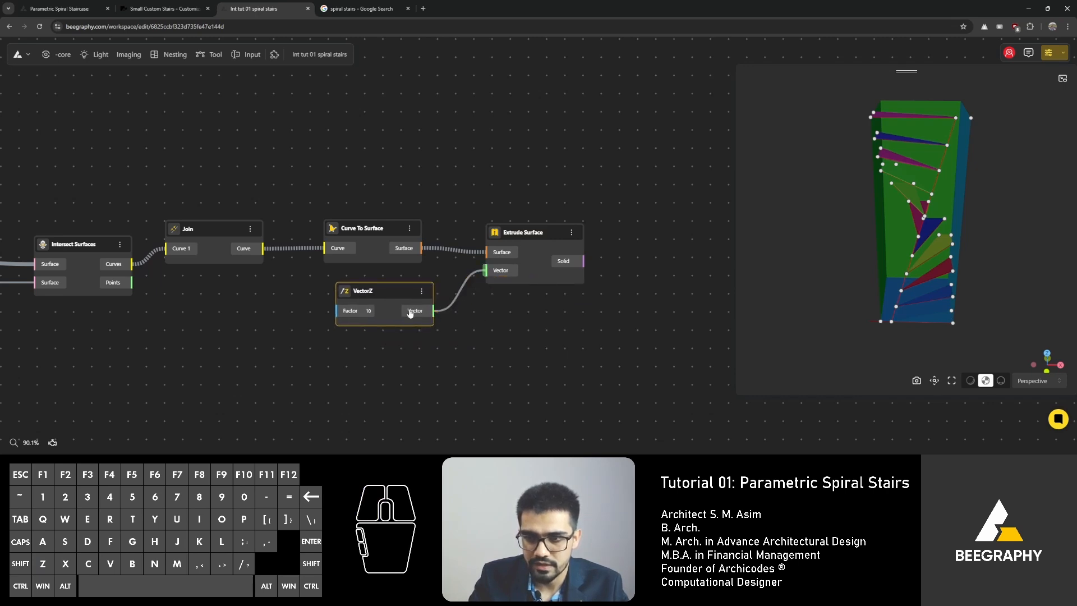
Step: Add a Range Input slider and connect it to the VectorZ node's Factor input
double_click(288, 325)
text(18)
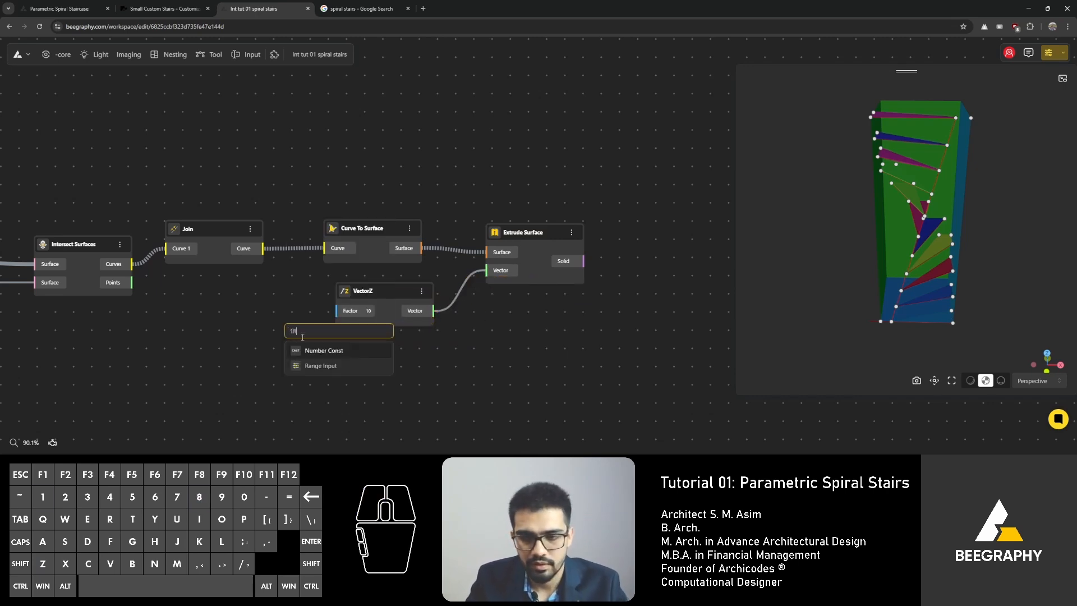
click(317, 369)
drag(306, 331, 154, 317)
drag(268, 335, 337, 310)
Step: Add an Apply Material node beside the Walls group and connect the Walls List output to its Geometry input
mouse_move(938, 224)
mouse_down()
mouse_move(906, 223)
mouse_move(930, 219)
mouse_up()
scroll(540, 185, down, 6)
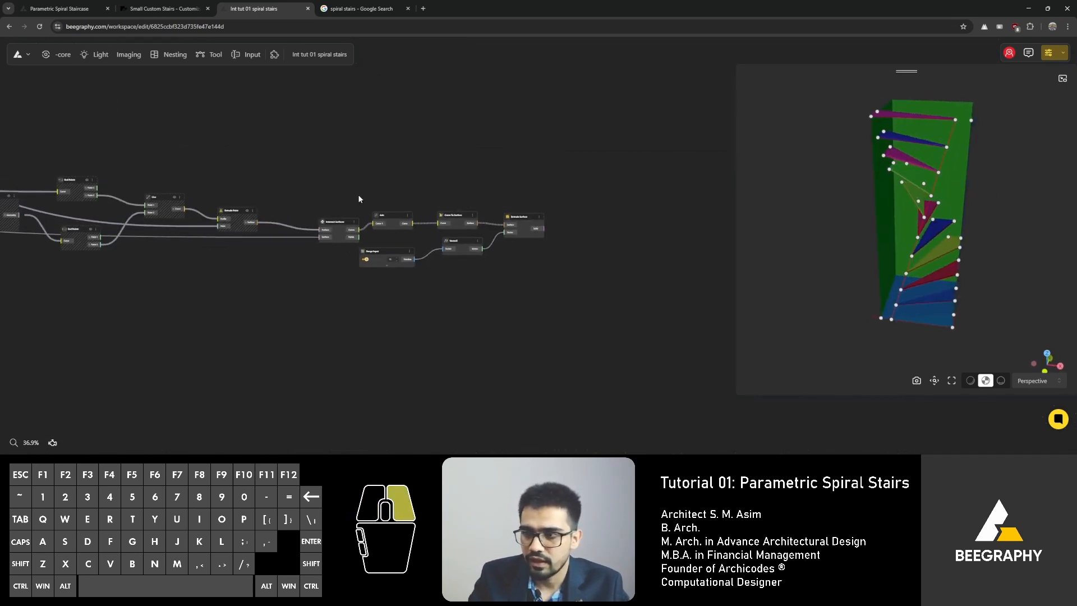
drag(908, 355, 839, 265)
scroll(205, 149, down, 3)
scroll(205, 149, up, 3)
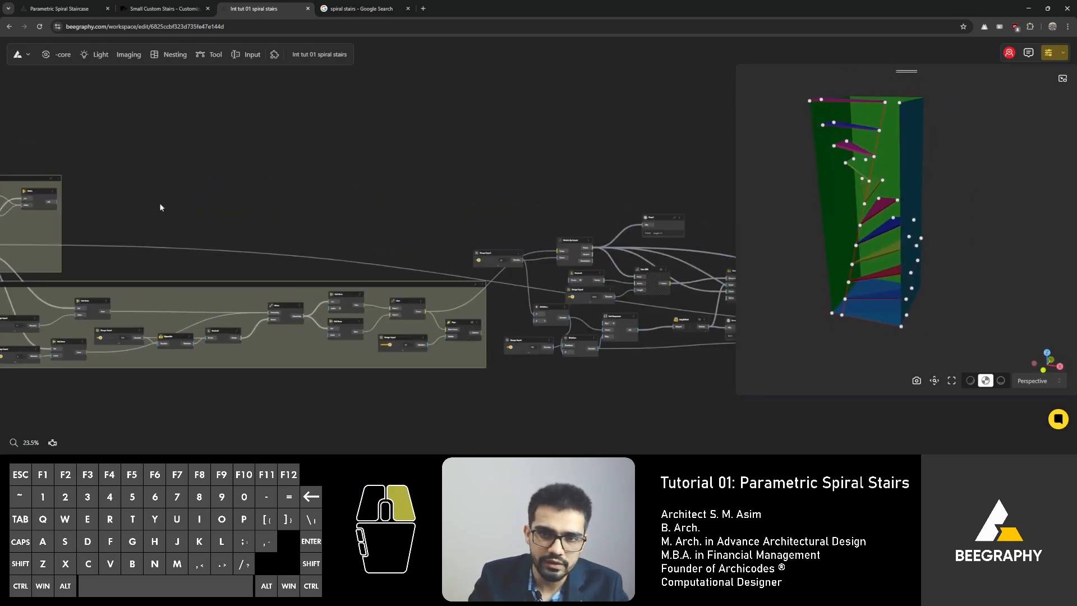
drag(312, 229, 321, 254)
right_drag(443, 221, 873, 221)
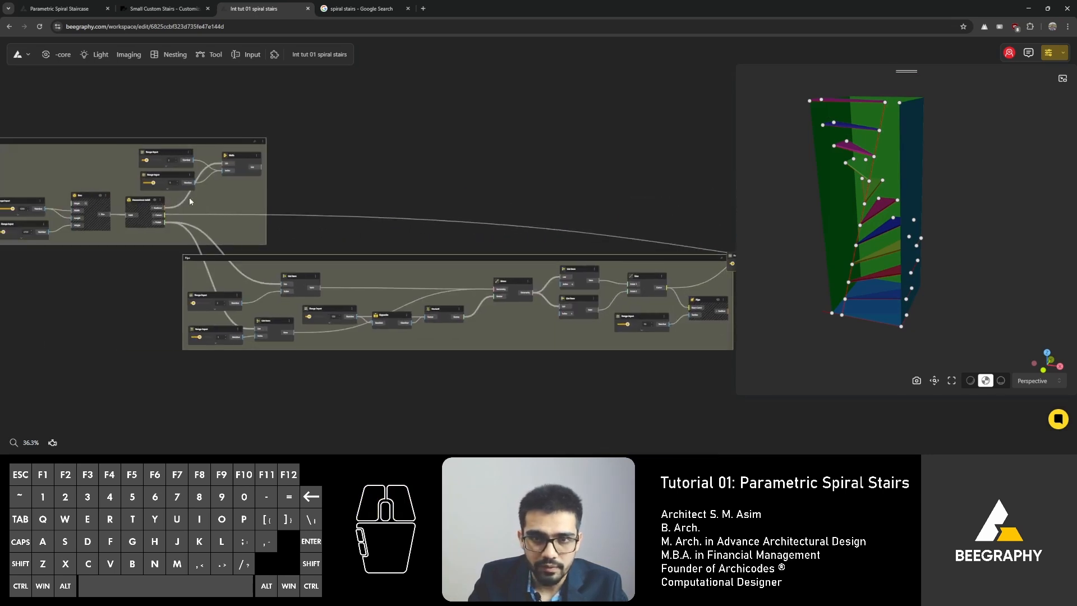
right_drag(188, 197, 358, 217)
scroll(425, 180, up, 5)
double_click(509, 179)
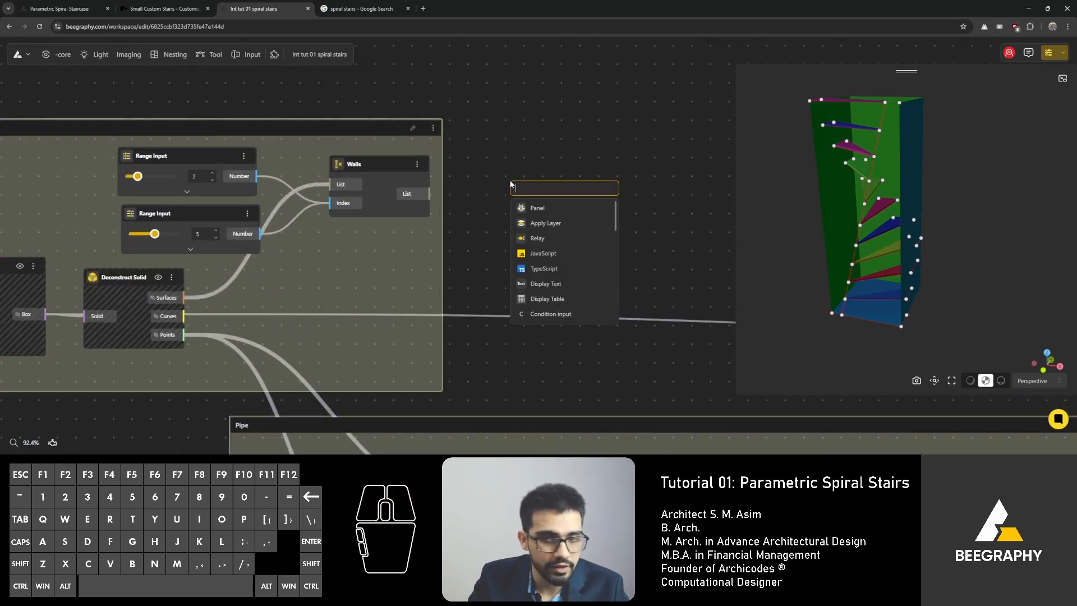
text(mater)
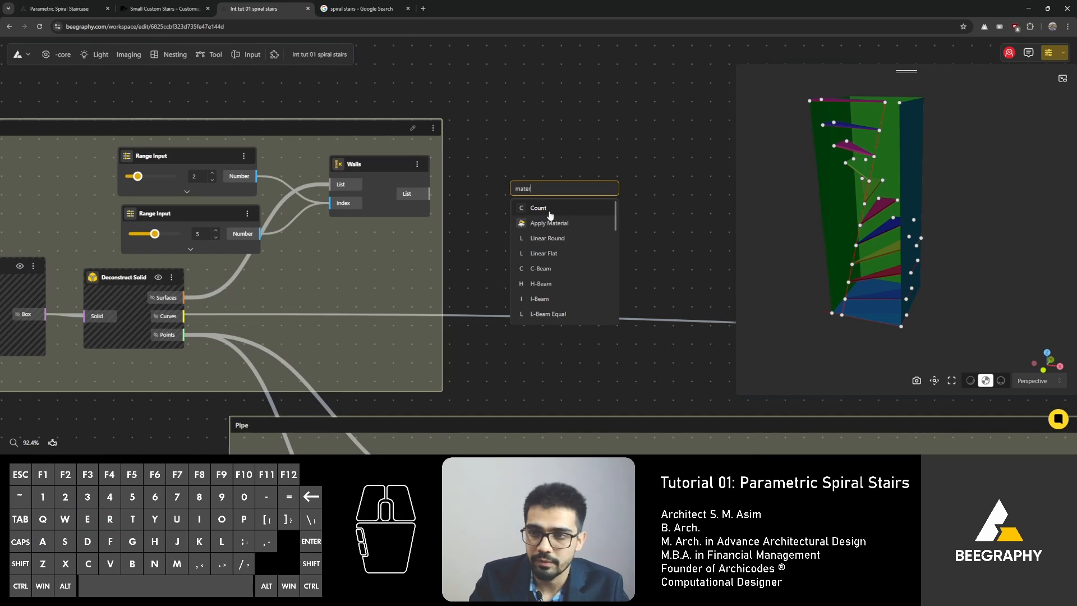
click(550, 223)
drag(429, 194, 512, 209)
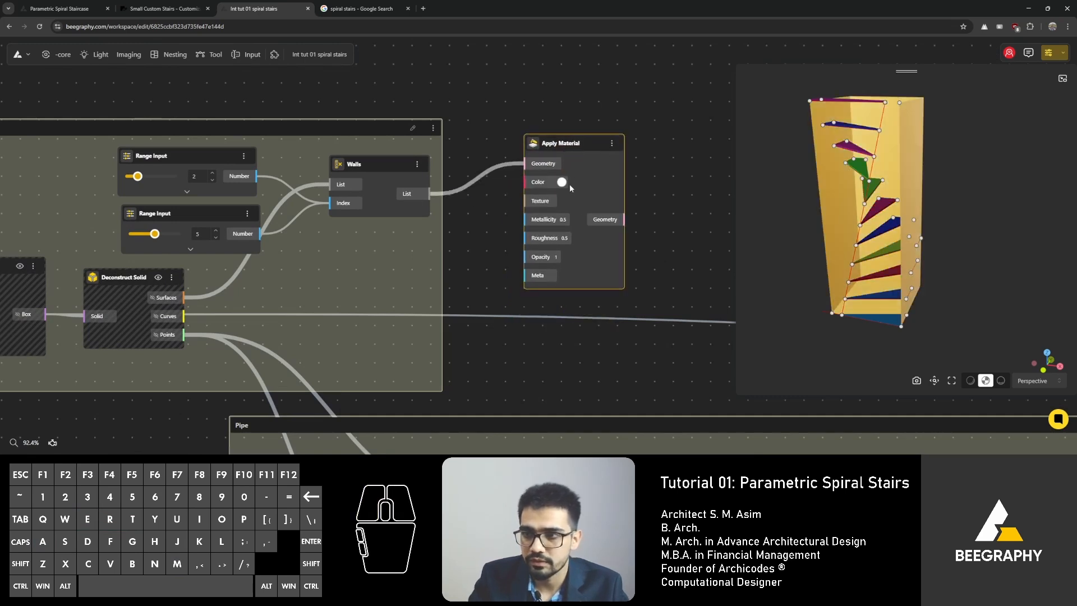
Step: Set the Apply Material colour to a light beige using the colour picker
click(562, 182)
click(542, 206)
click(542, 244)
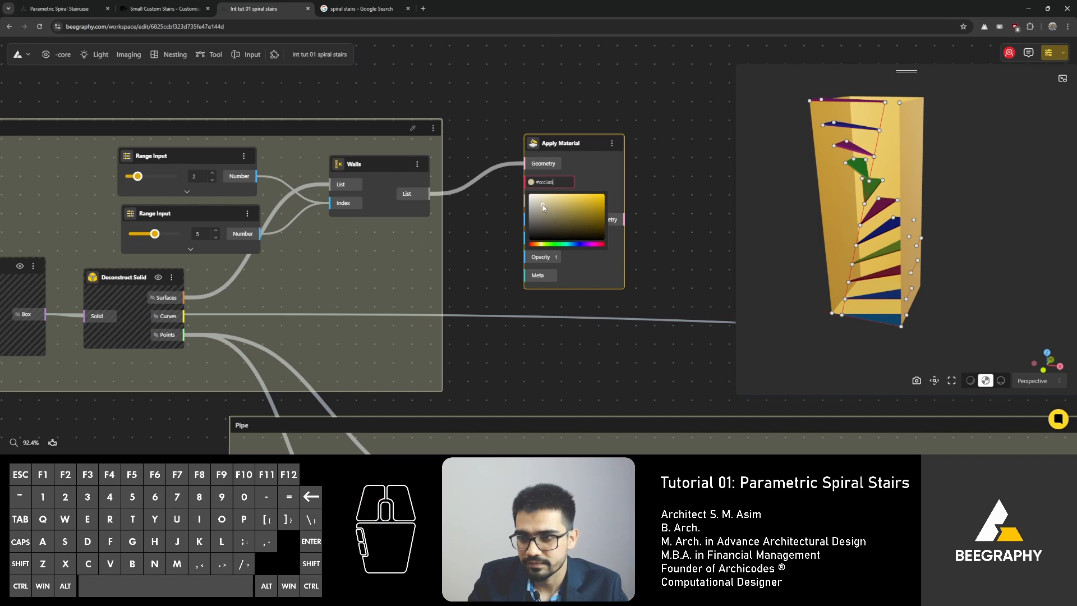
click(580, 129)
Step: Hide the Walls node's geometry preview and reposition the Apply Material node
scroll(502, 86, down, 5)
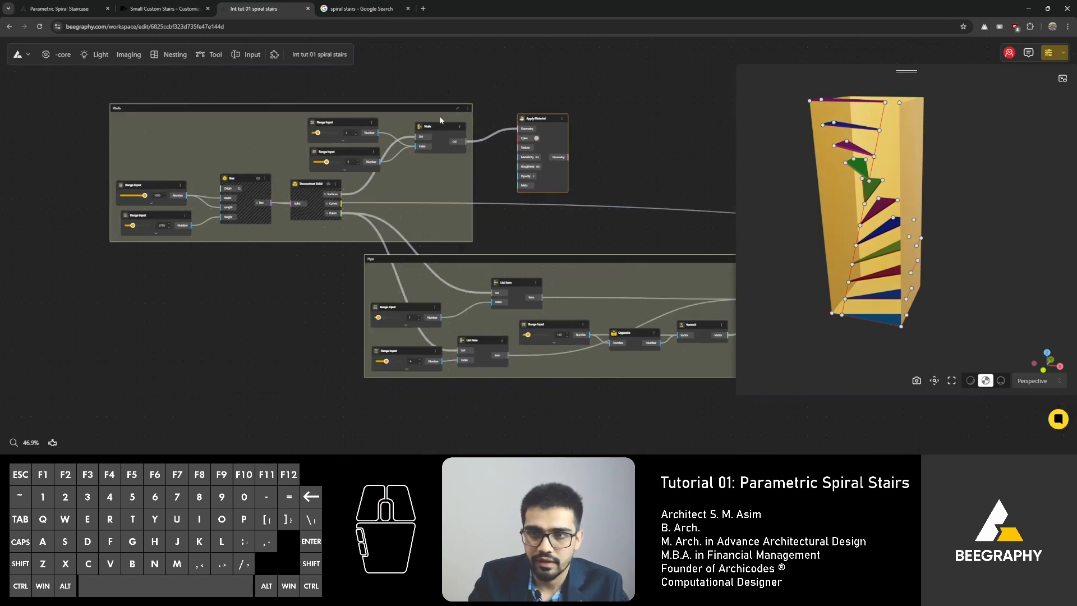
right_click(433, 128)
click(449, 140)
right_drag(526, 95, 452, 130)
drag(492, 151, 590, 148)
Step: Orbit and zoom the 3D preview to inspect the coloured walls and stair steps
scroll(443, 155, up, 4)
double_click(444, 156)
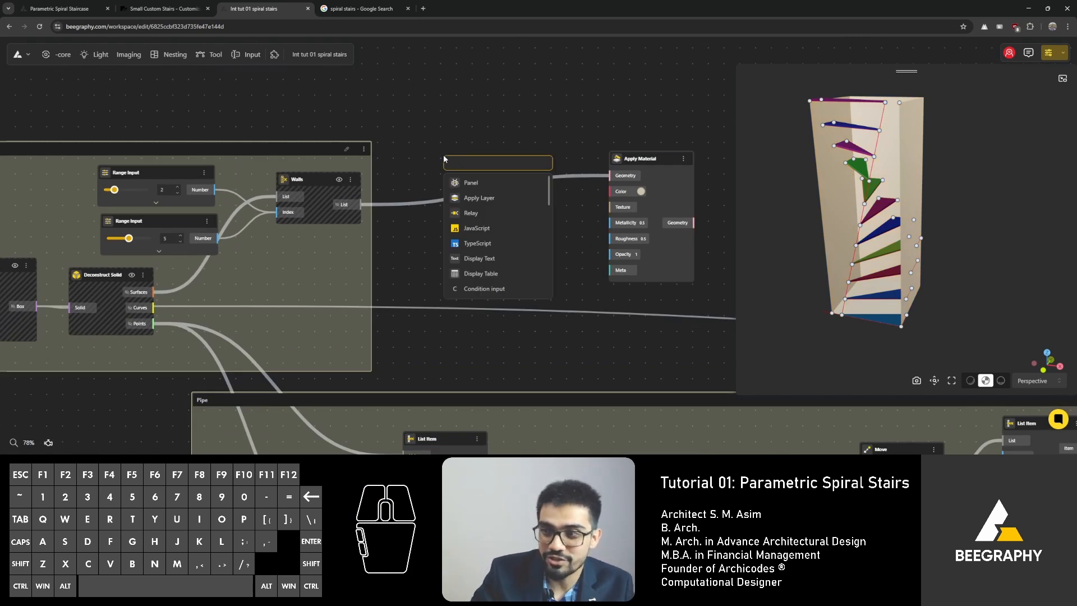
drag(863, 224, 831, 217)
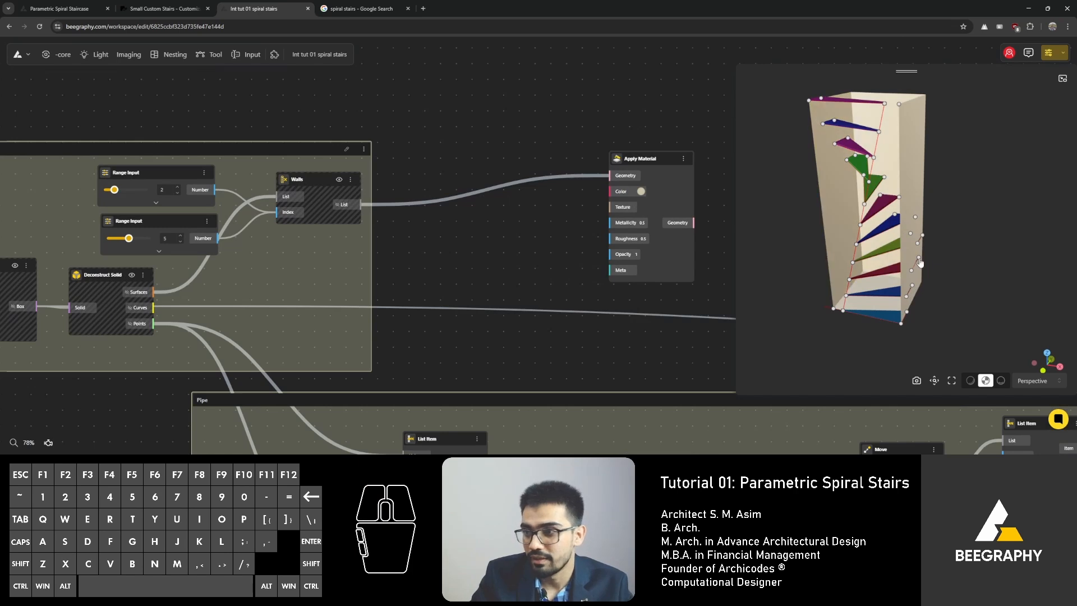
drag(920, 262, 989, 215)
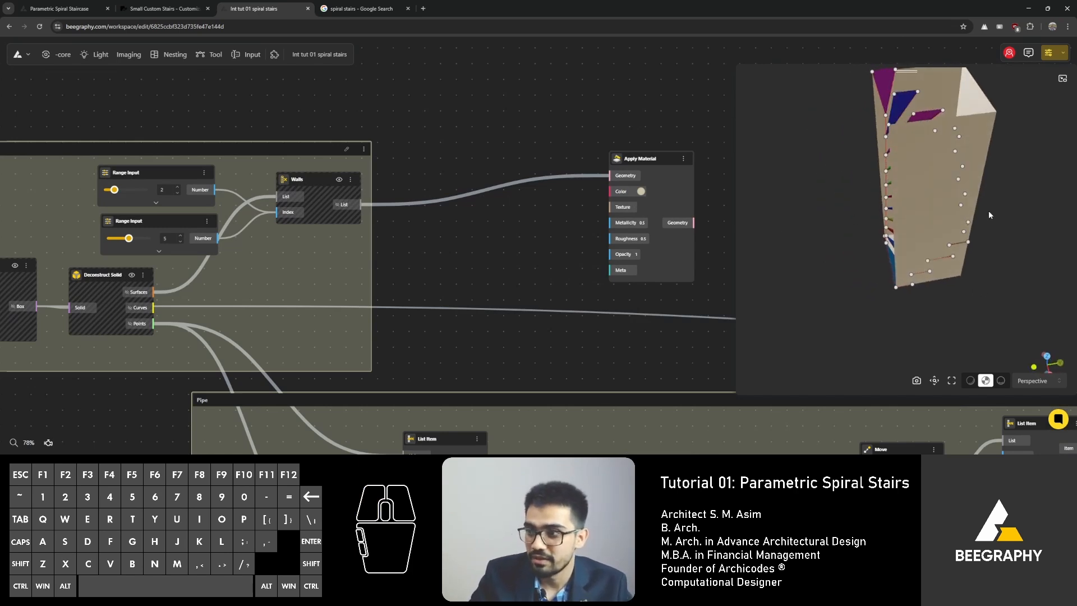
drag(881, 229, 963, 217)
scroll(923, 237, down, 1)
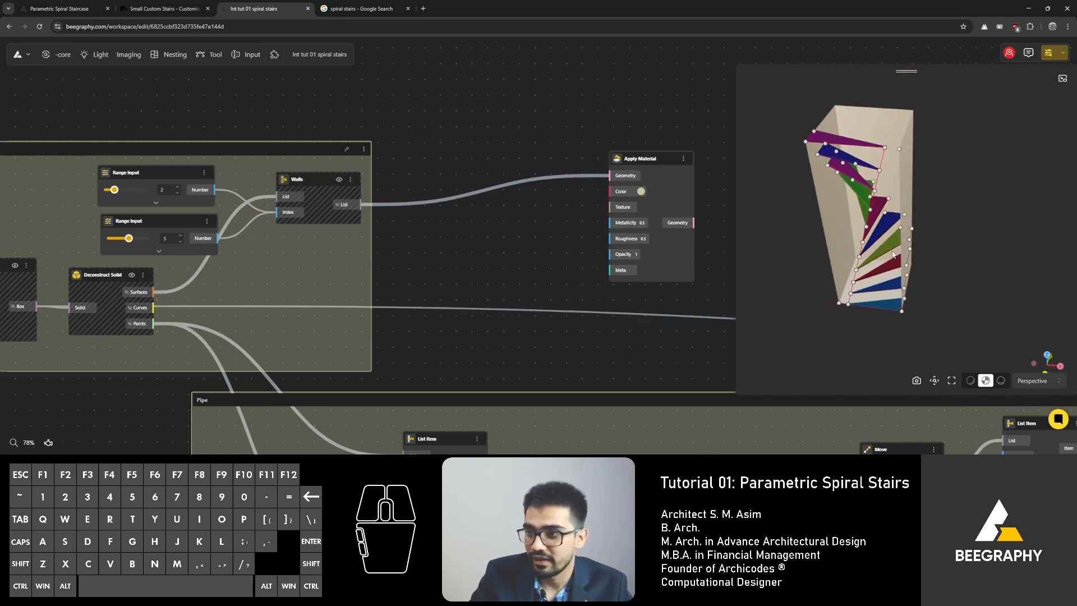
drag(893, 254, 757, 222)
drag(306, 179, 304, 183)
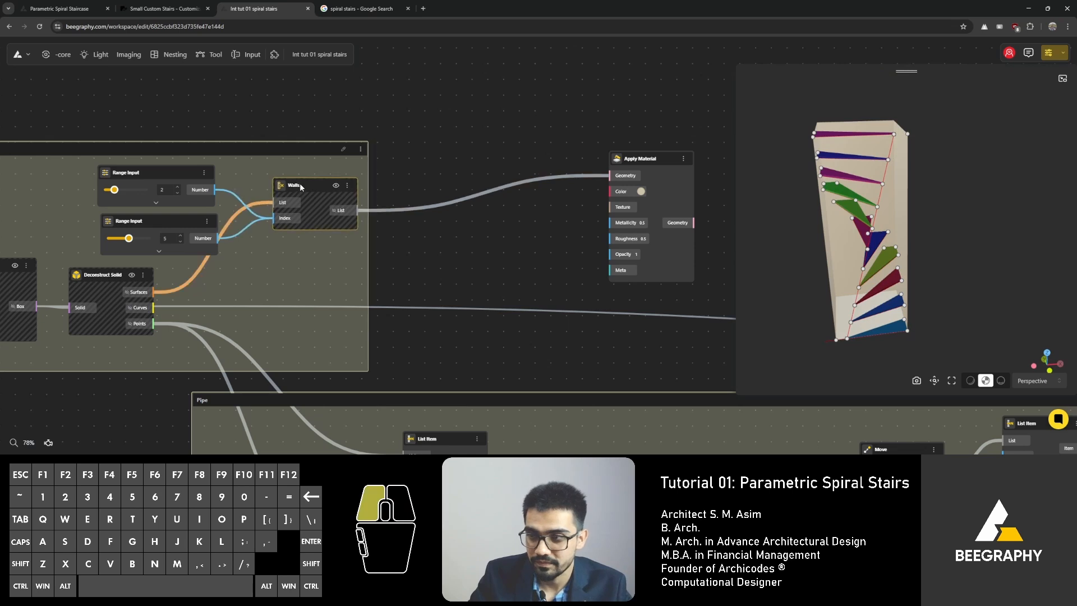
scroll(392, 180, down, 3)
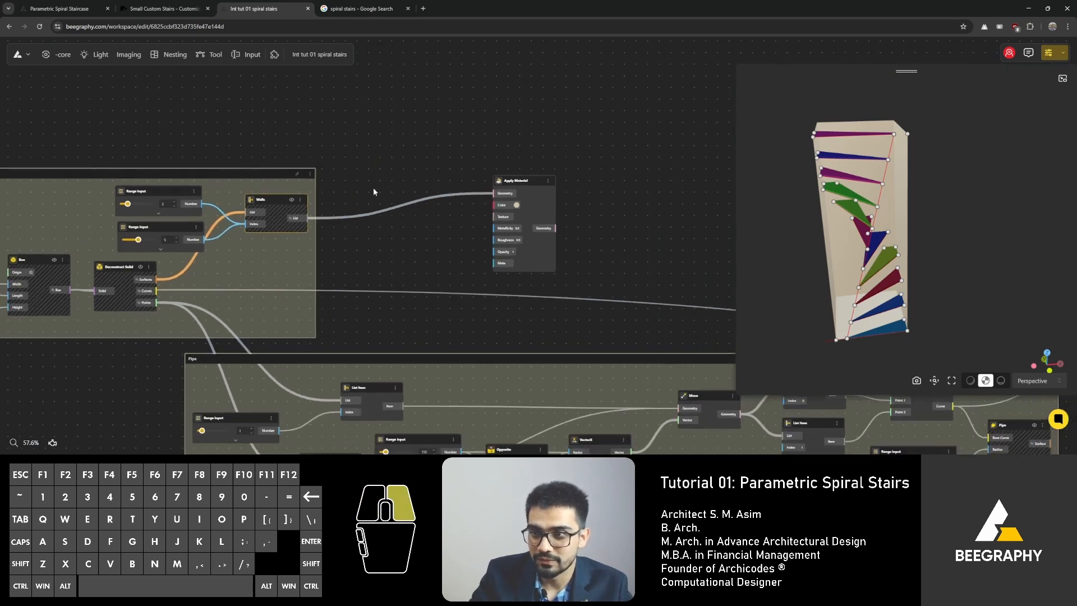
click(487, 197)
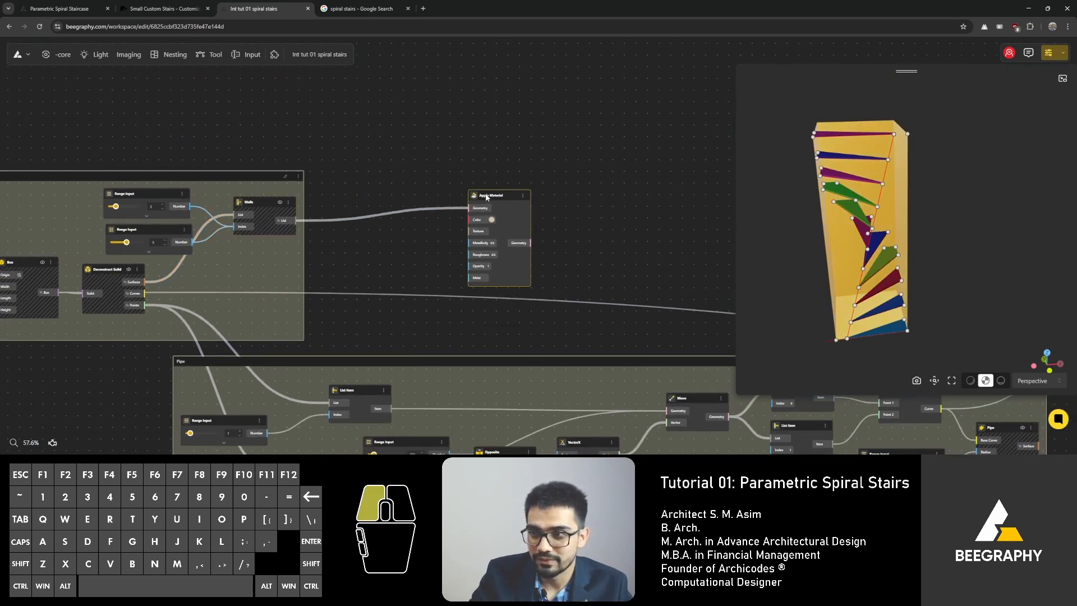
Step: Add a Side Thickness node and connect the Walls List output to its Surface input
double_click(368, 183)
text(thick)
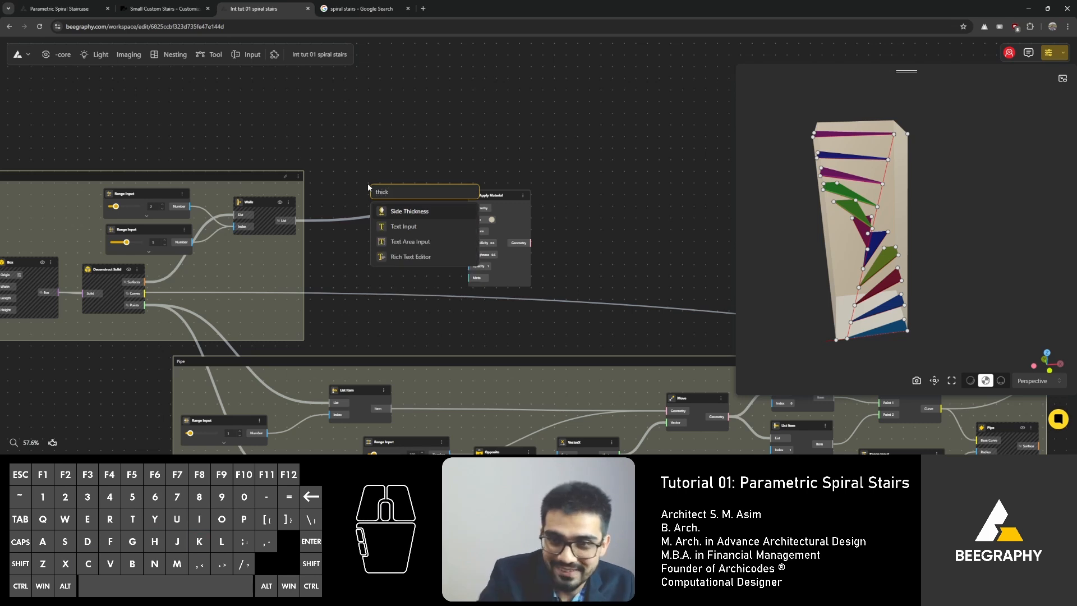
click(406, 212)
scroll(301, 220, up, 3)
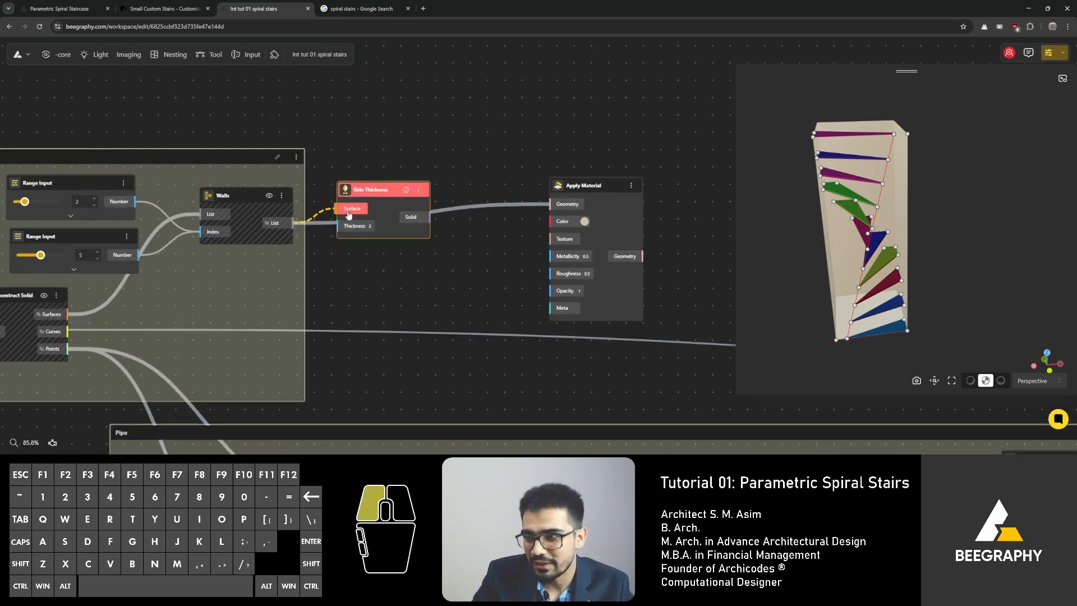
drag(348, 215, 393, 228)
scroll(348, 280, up, 3)
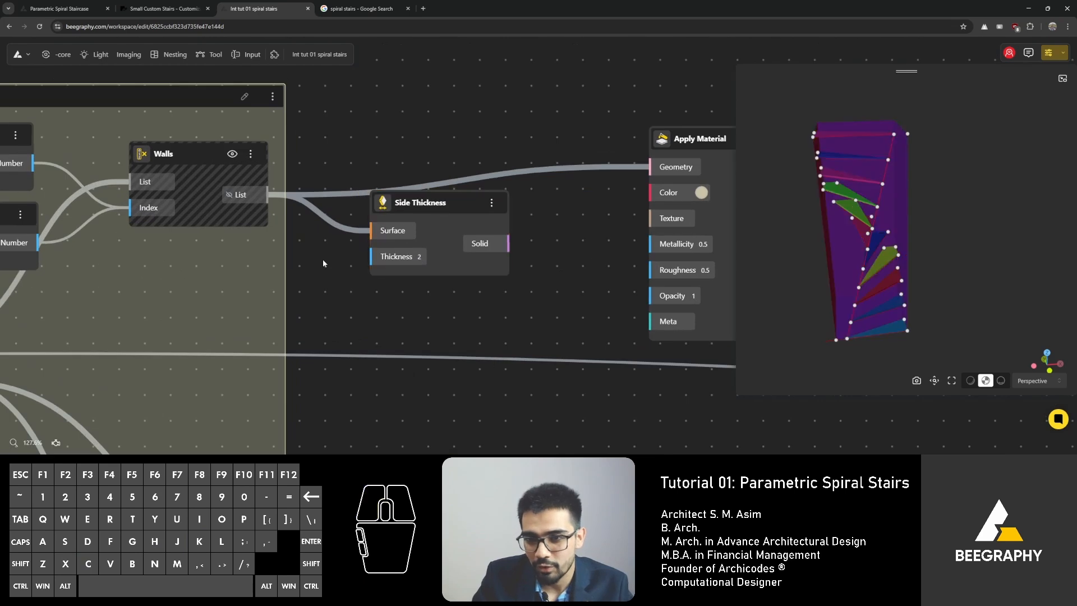
Step: Add a Range Input set to 230 and connect it to the Side Thickness node's Thickness input
double_click(323, 263)
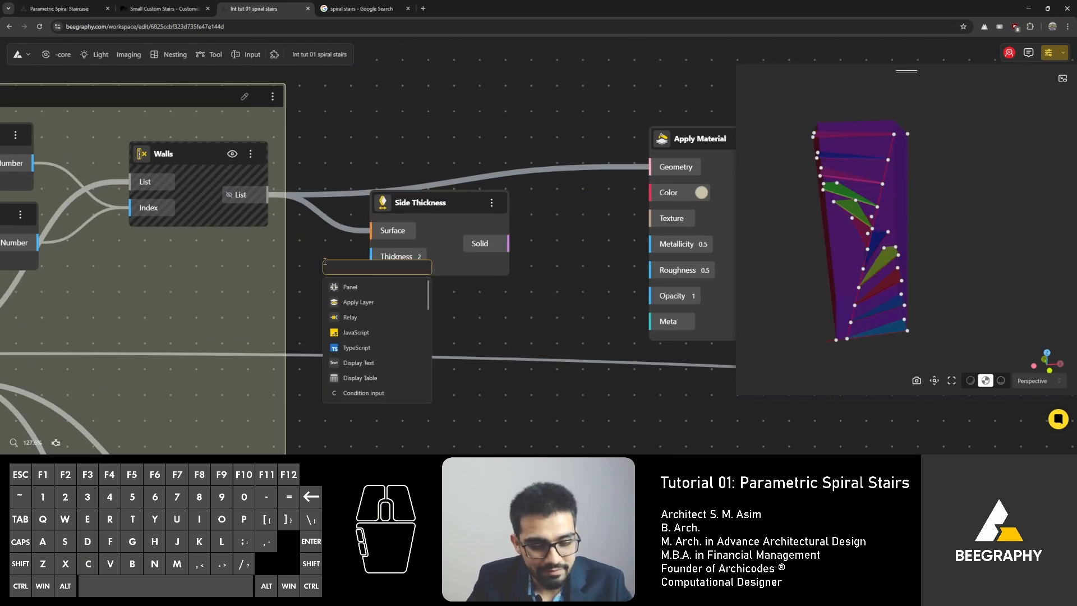
text(230)
click(362, 302)
drag(463, 281, 269, 267)
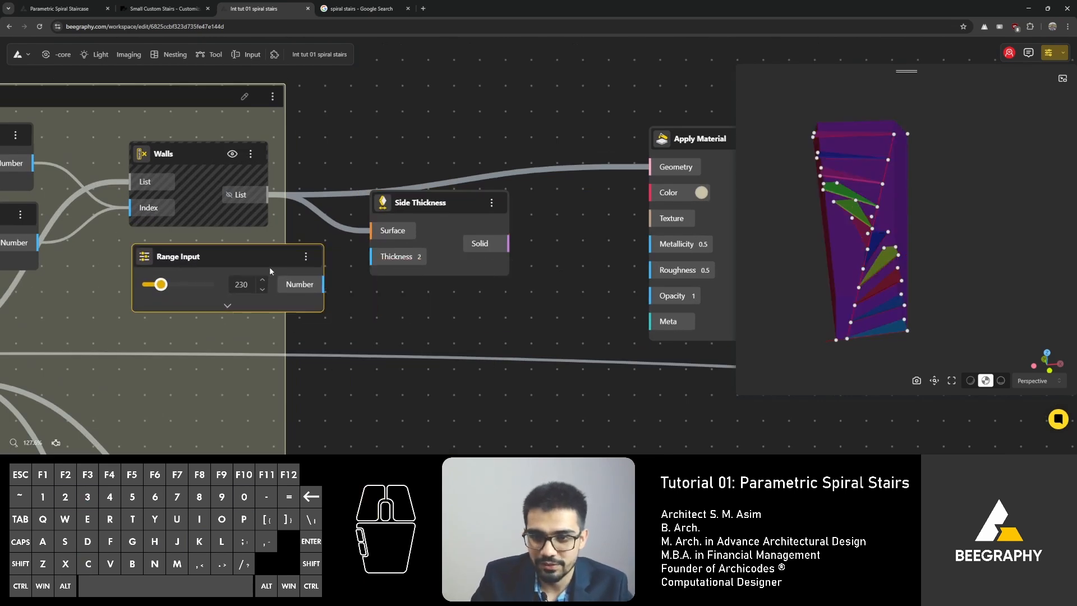
drag(388, 263, 388, 265)
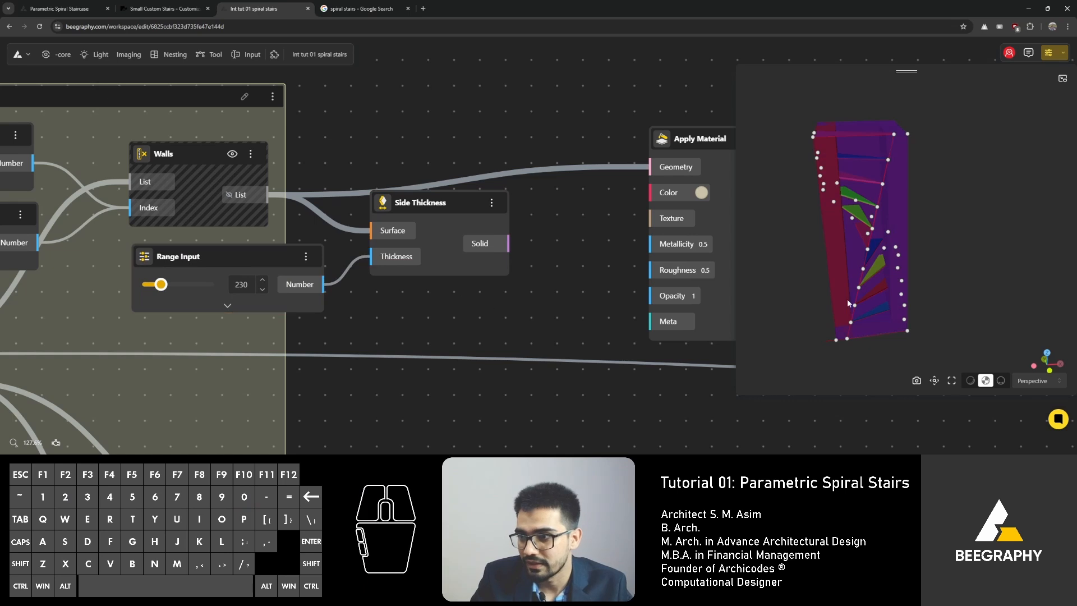
drag(848, 303, 914, 291)
drag(501, 240, 543, 242)
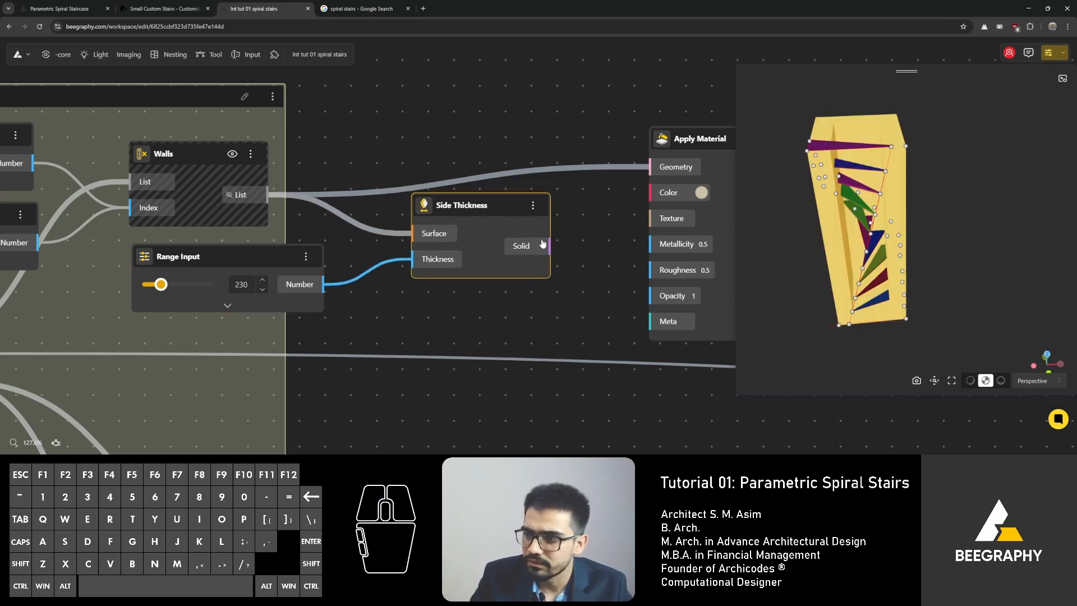
click(602, 225)
drag(967, 216, 946, 223)
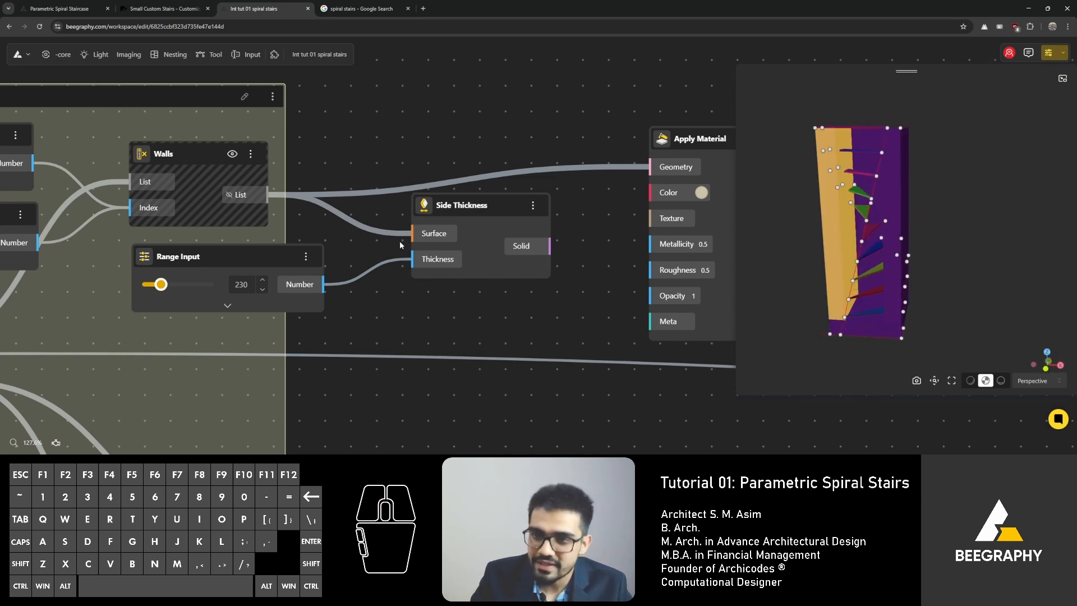
Step: Insert an Opposite node between the Range Input and the Thickness input to reverse the wall thickness direction
drag(267, 258, 252, 257)
double_click(343, 306)
text(opp)
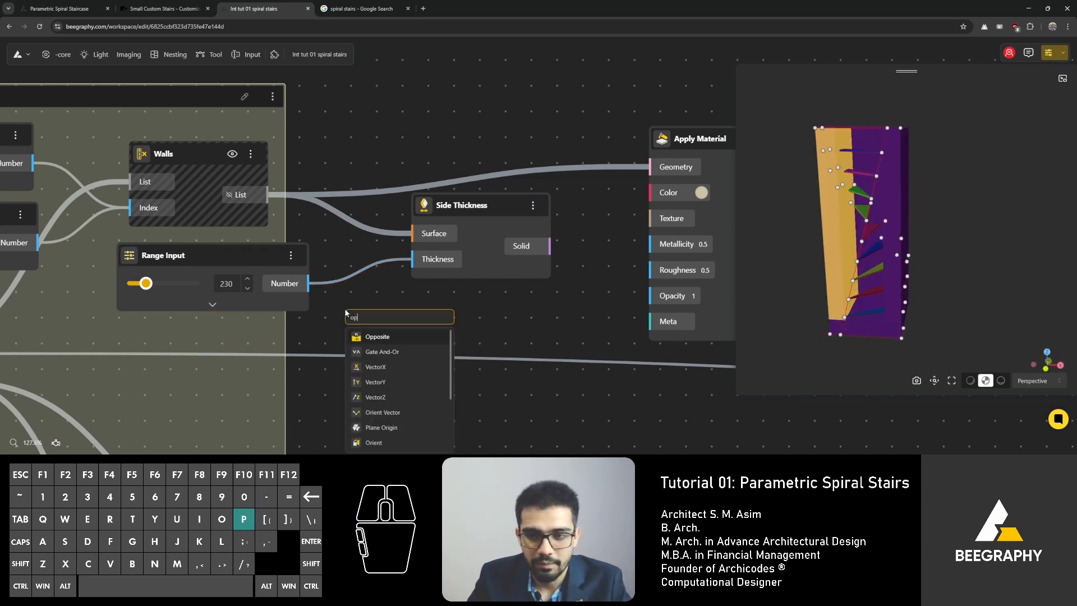
click(376, 337)
drag(353, 348, 346, 350)
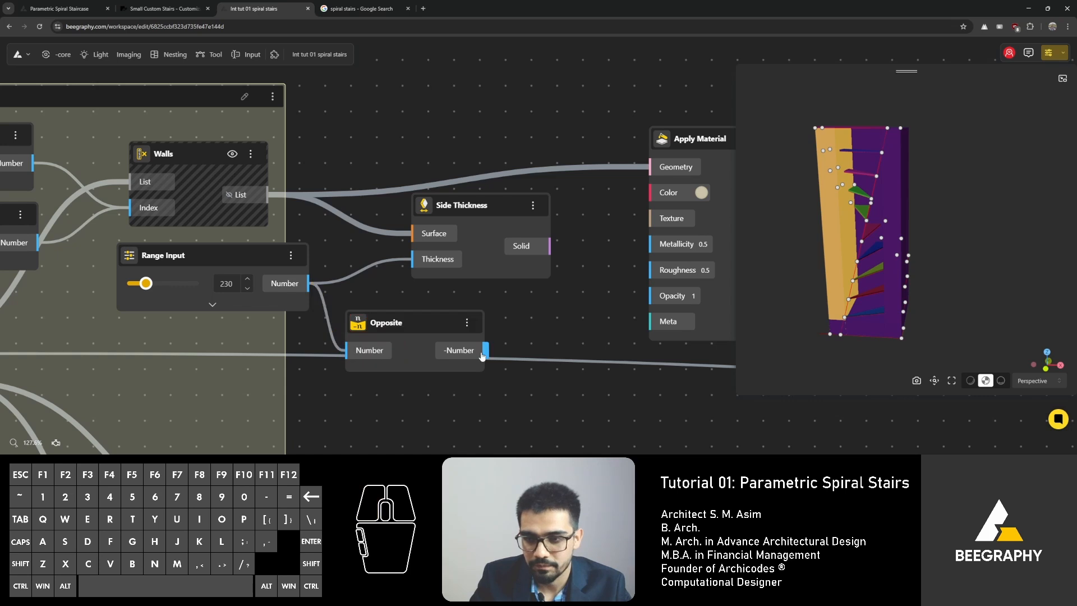
drag(483, 350, 412, 259)
Step: Connect the Side Thickness Solid output to the Apply Material Geometry input to colour the thickened walls
drag(819, 298, 825, 327)
drag(429, 325, 396, 288)
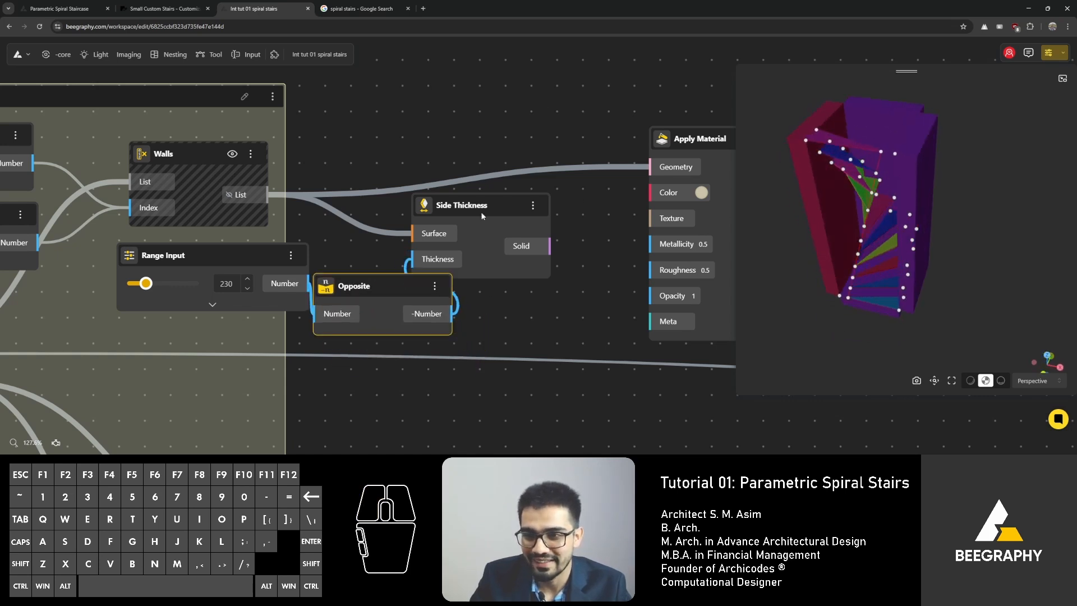
drag(479, 211, 529, 203)
right_drag(513, 199, 391, 222)
drag(477, 262, 526, 189)
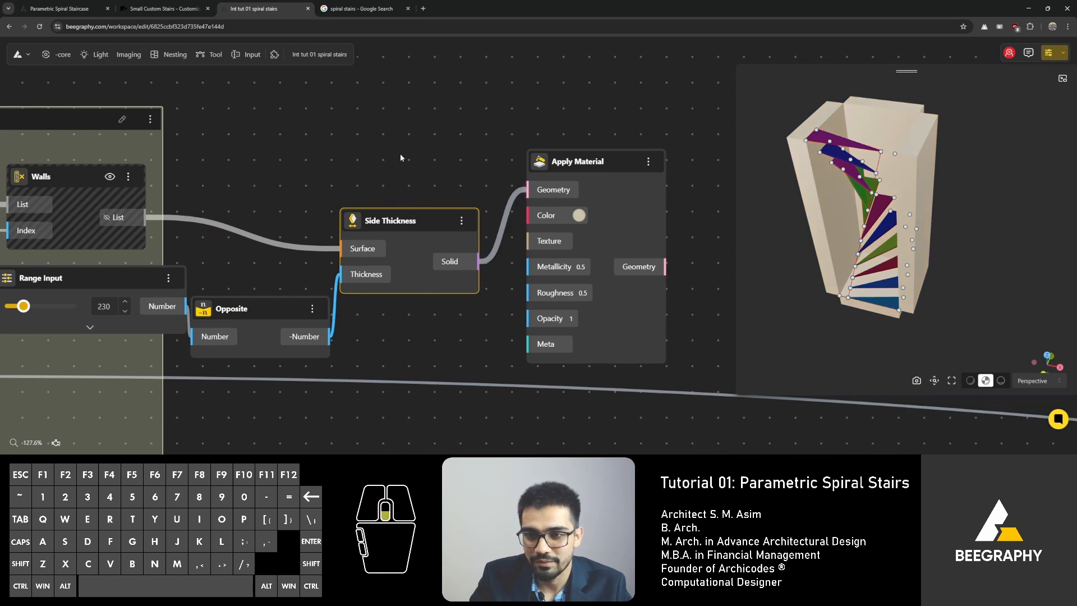
Step: Select the Walls, Range Input, Opposite and Side Thickness nodes and hide their geometry previews
scroll(400, 154, down, 2)
drag(466, 127, 170, 297)
right_click(376, 200)
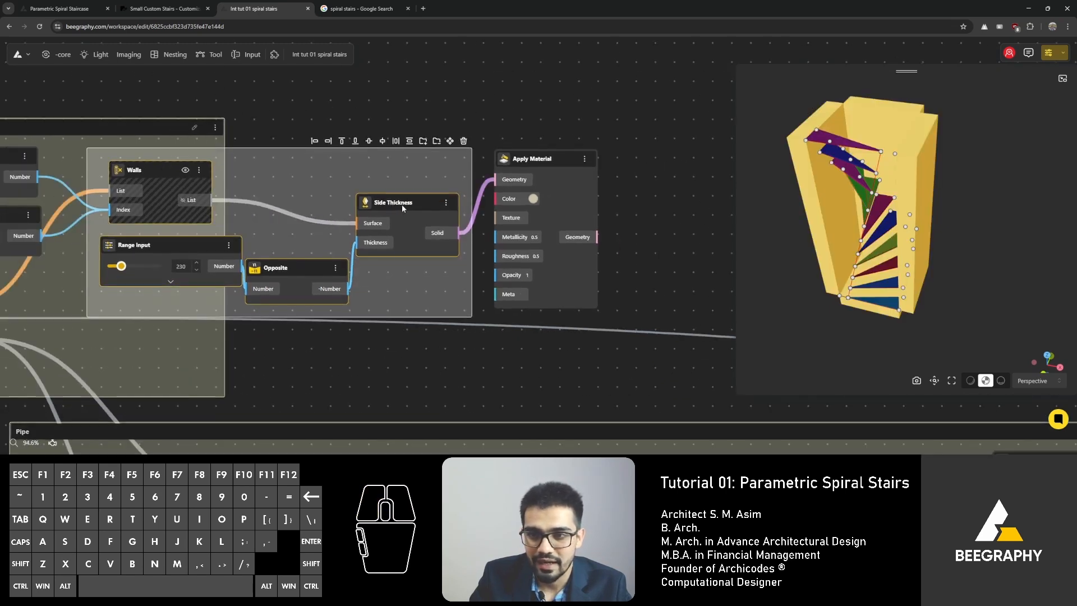
right_click(401, 204)
click(419, 217)
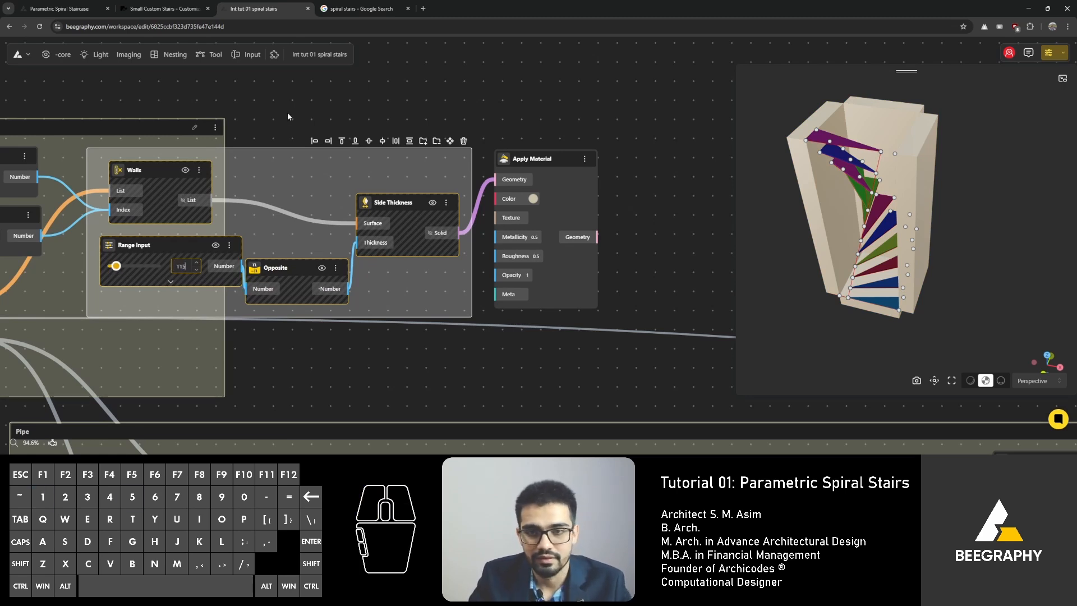
click(302, 116)
drag(933, 248, 896, 305)
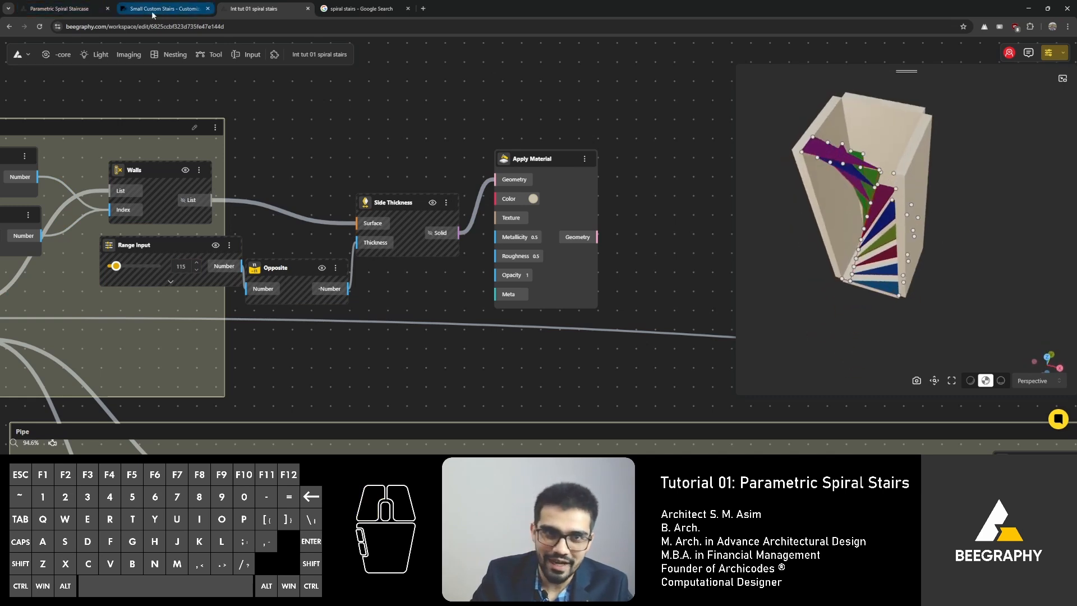
Step: Switch to the Parametric Spiral Staircase reference tab to examine its graph, then return to the tutorial workspace
click(93, 8)
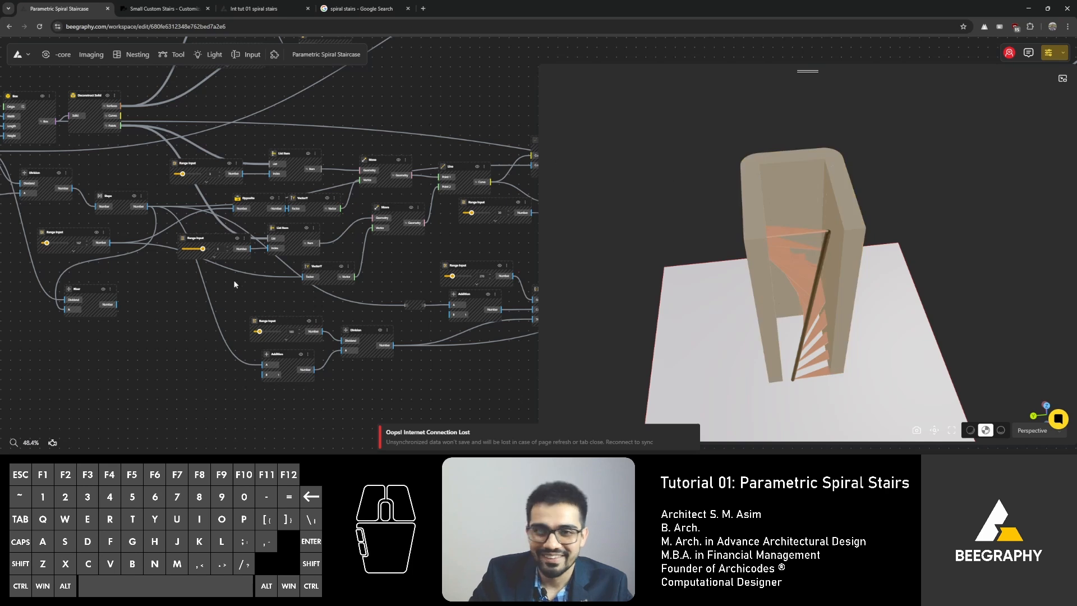
scroll(235, 284, down, 3)
right_drag(237, 230, 270, 393)
scroll(281, 231, up, 2)
scroll(310, 260, up, 5)
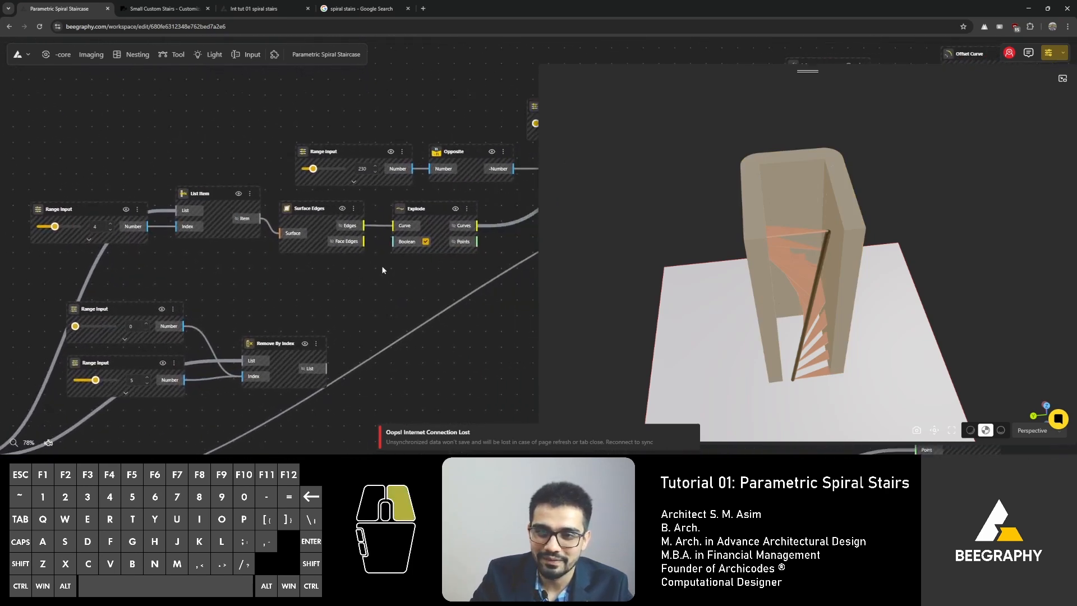
right_drag(382, 267, 267, 293)
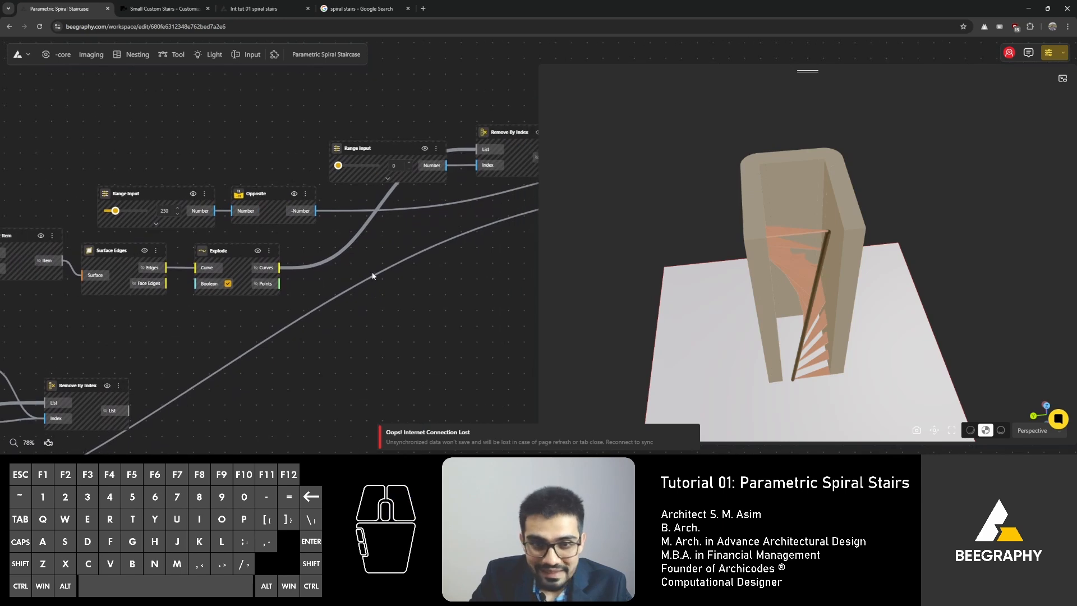
right_drag(411, 271, 169, 257)
drag(312, 153, 314, 163)
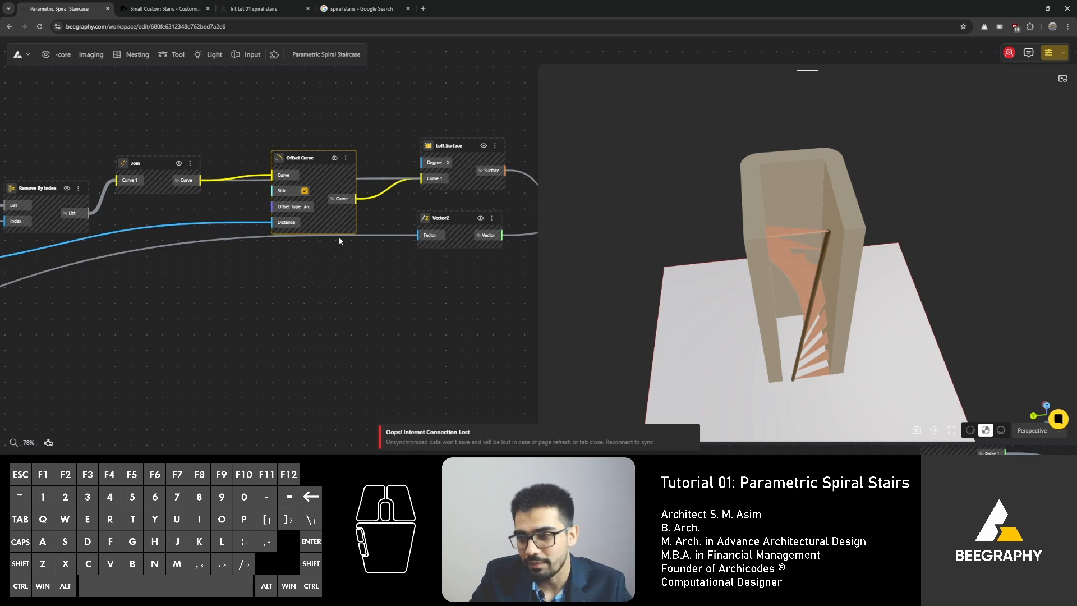
right_drag(347, 268, 265, 278)
right_drag(409, 272, 322, 274)
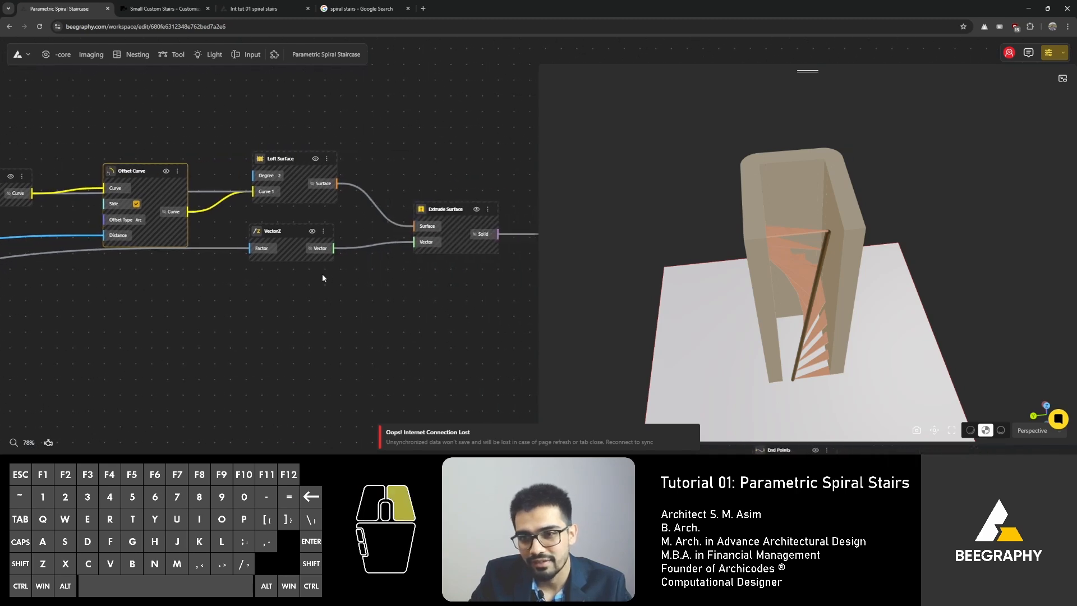
scroll(307, 275, down, 6)
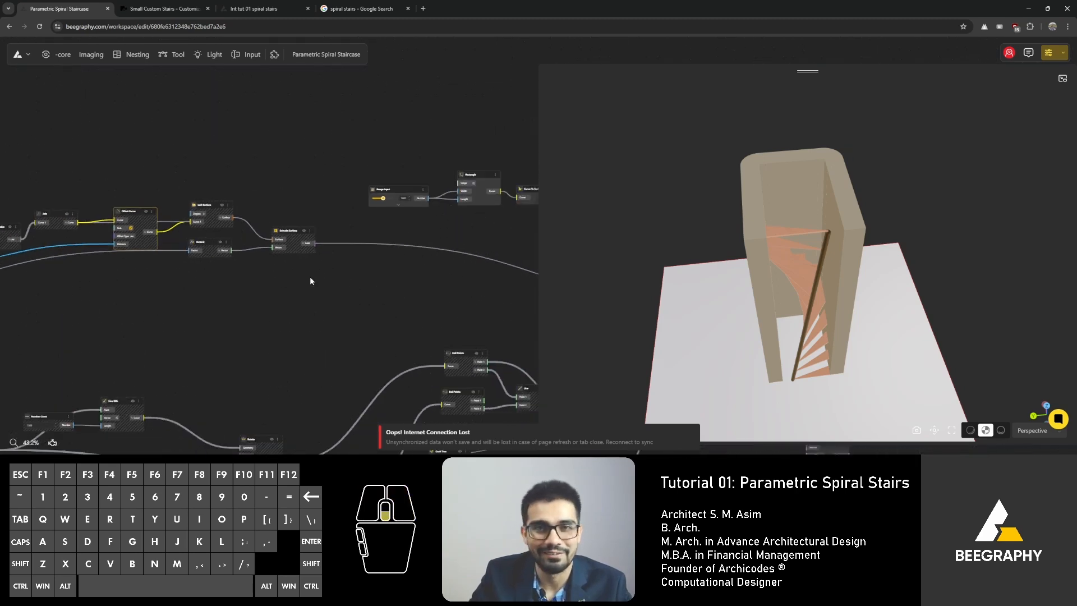
scroll(309, 277, down, 3)
click(140, 12)
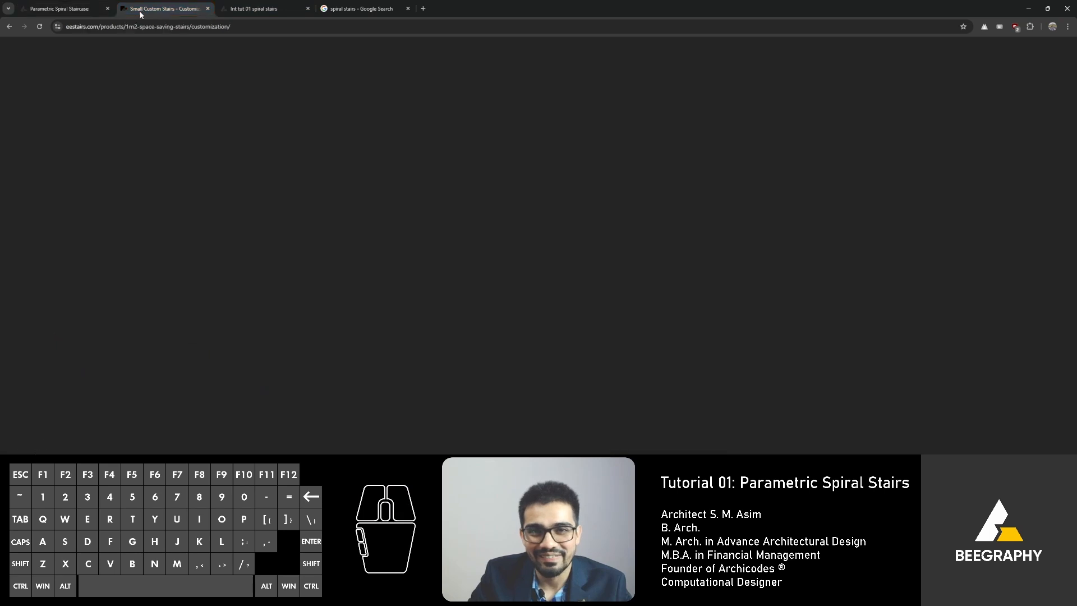
click(249, 9)
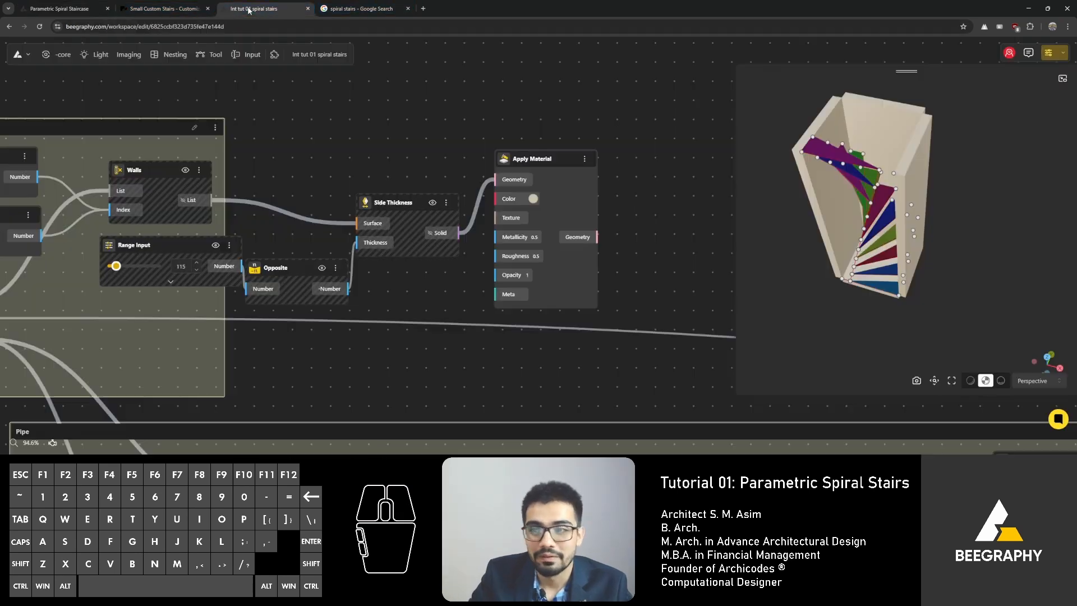
Step: Add an Apply Material node next to the Pipe node and connect the Pipe's Surface output to its Geometry input
drag(866, 241, 861, 197)
scroll(385, 137, down, 5)
right_drag(522, 213, 103, 170)
right_drag(440, 193, 232, 170)
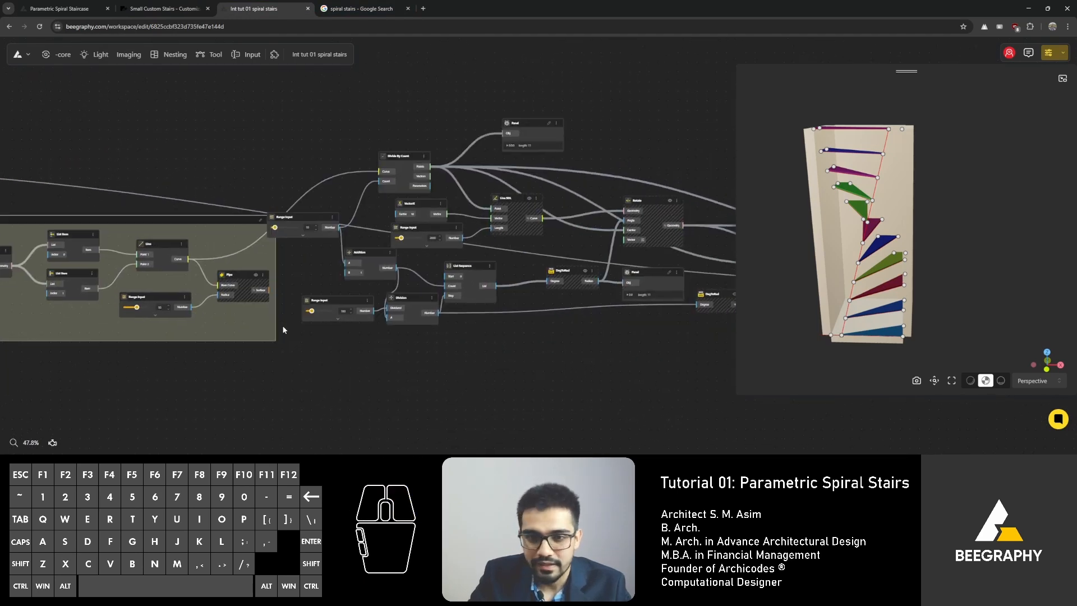
scroll(247, 260, up, 3)
scroll(247, 260, up, 3)
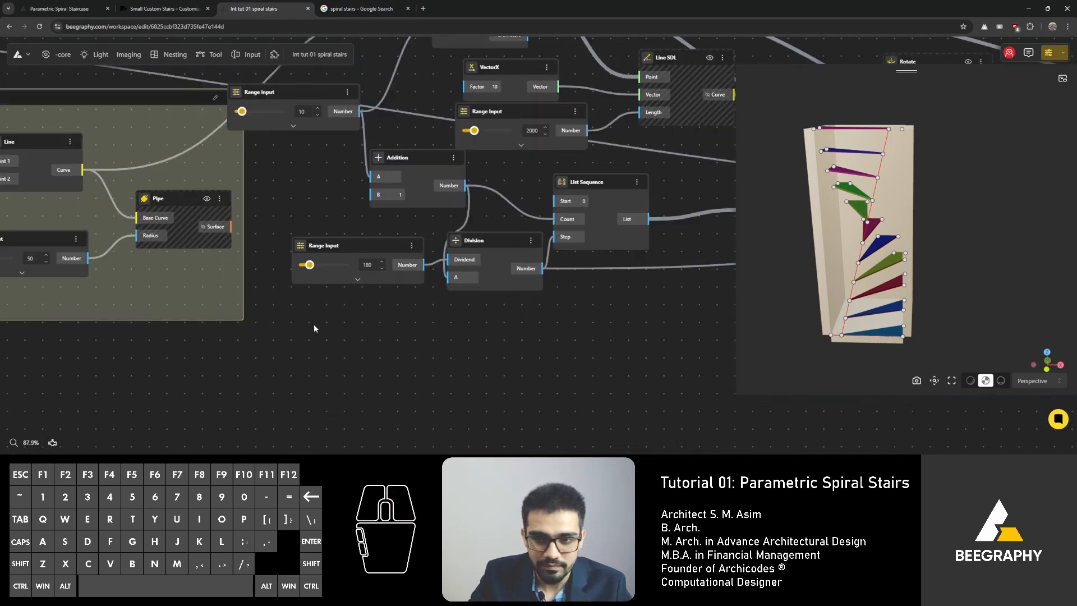
double_click(306, 342)
text(app)
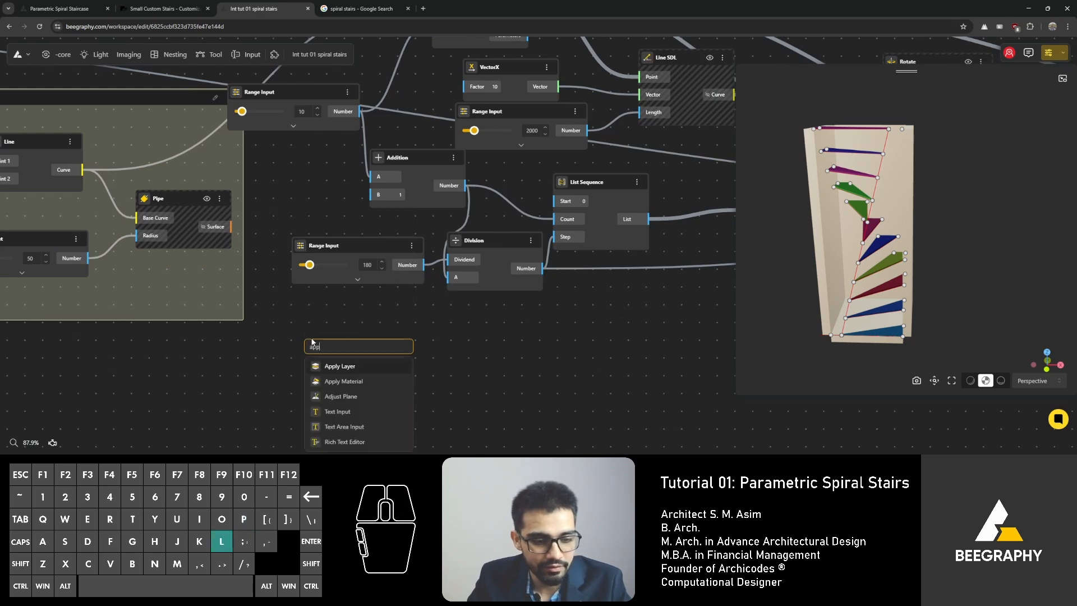
text(ly)
click(343, 381)
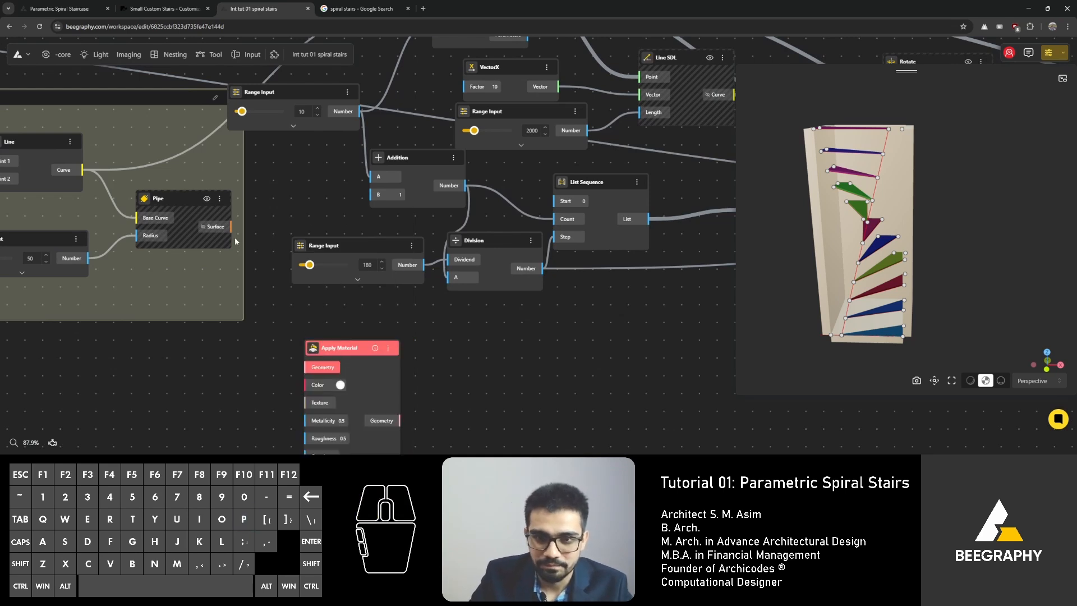
drag(313, 372, 275, 188)
Step: Set the pipe's material colour to a copper orange using the colour picker
click(287, 223)
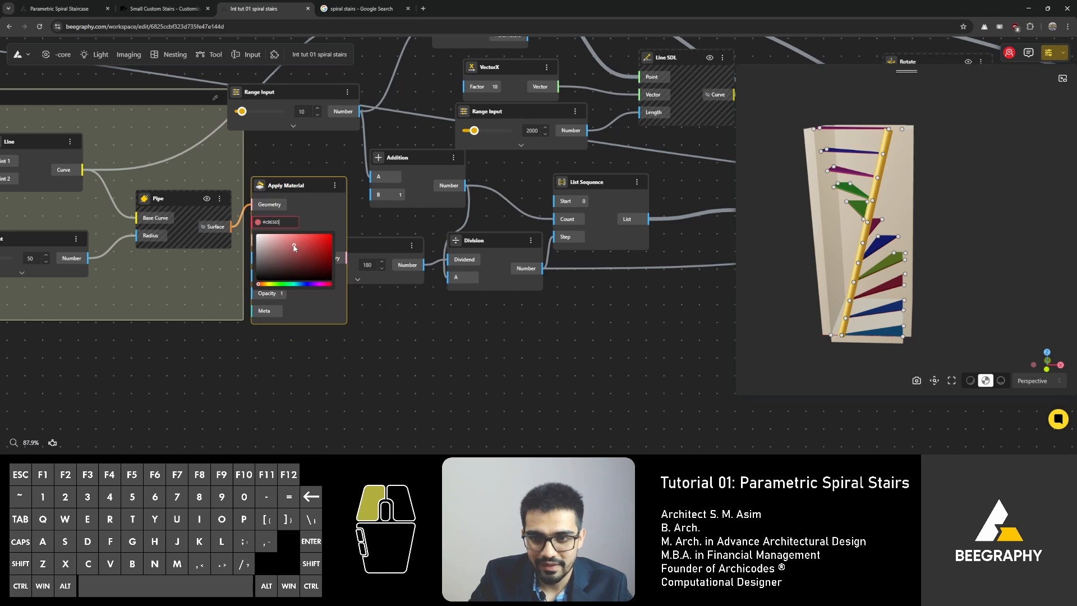
drag(259, 284, 265, 286)
click(237, 240)
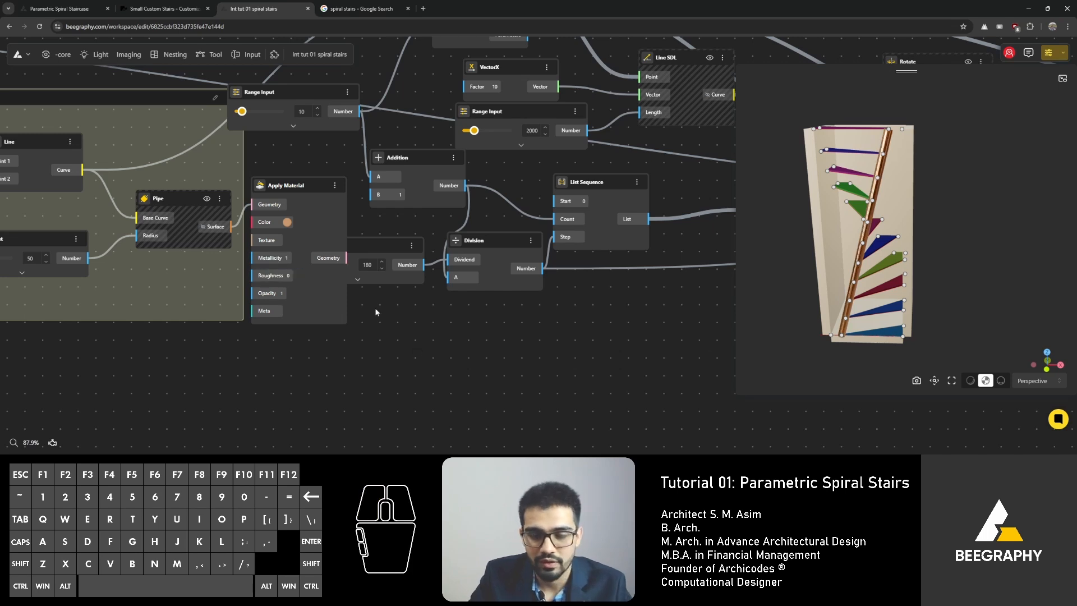
drag(285, 187, 294, 199)
click(490, 352)
Step: Zoom out to review the whole graph and the coloured pipe in the 3D preview
drag(847, 255, 871, 267)
scroll(139, 212, down, 3)
drag(254, 229, 237, 233)
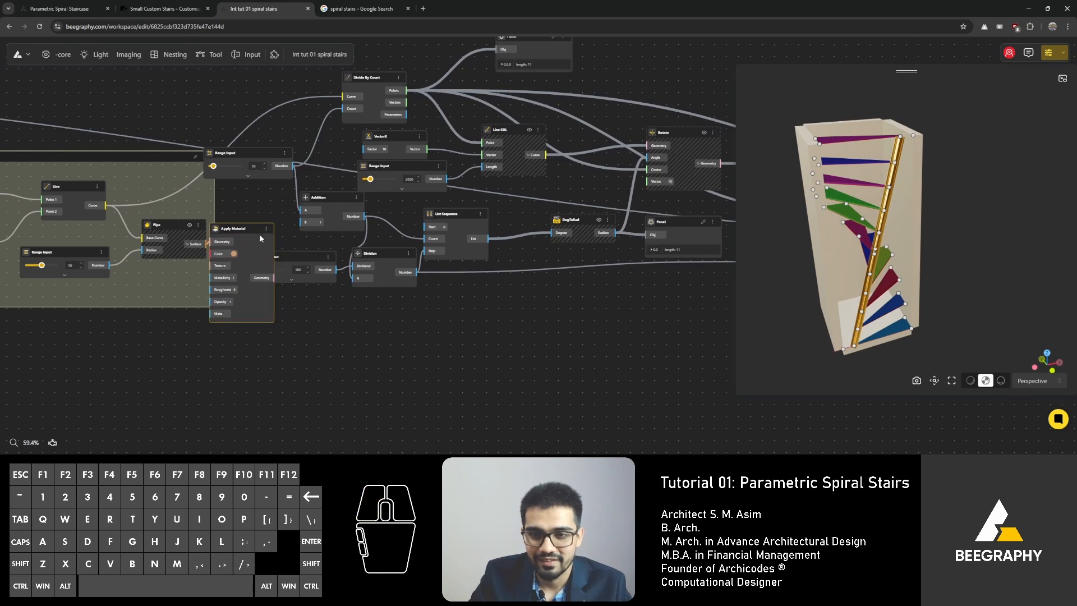
drag(298, 255, 302, 255)
scroll(301, 242, down, 2)
right_drag(599, 215, 313, 251)
scroll(314, 251, down, 3)
scroll(551, 176, down, 5)
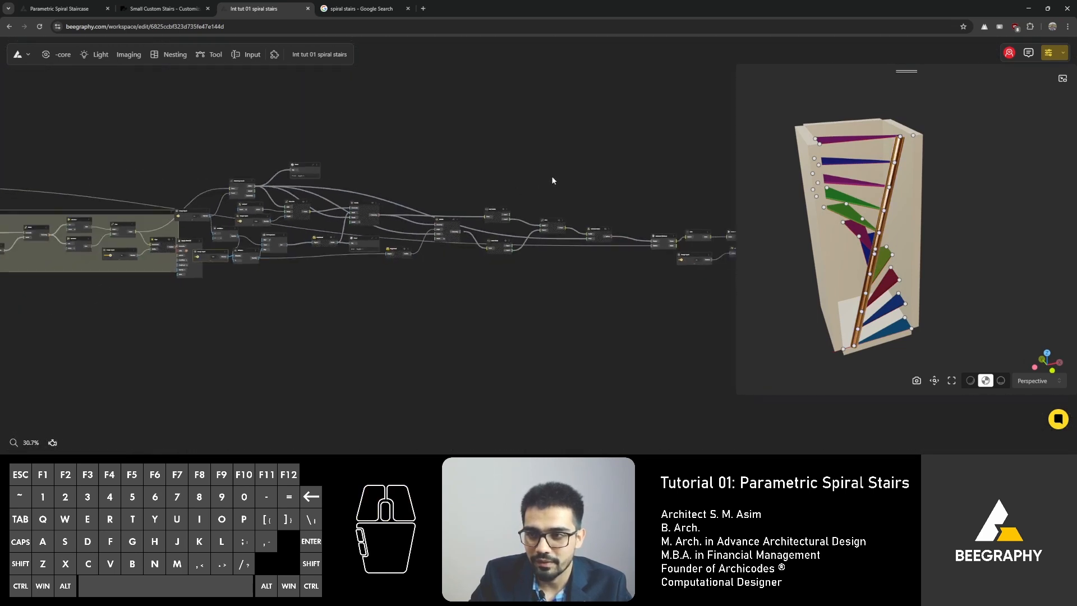
drag(581, 117, 314, 321)
Step: Rearrange the Range Input, Addition and Division nodes feeding the List Sequence to tidy the graph layout
drag(310, 205, 328, 203)
click(476, 148)
scroll(377, 214, up, 8)
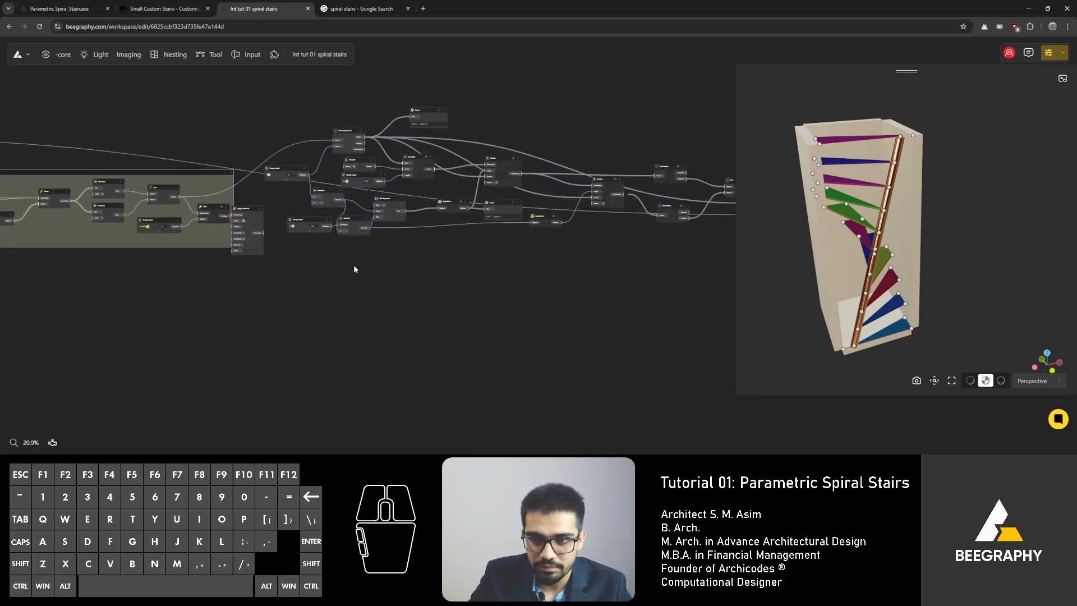
drag(271, 176, 249, 185)
drag(274, 227, 267, 230)
drag(377, 194, 401, 195)
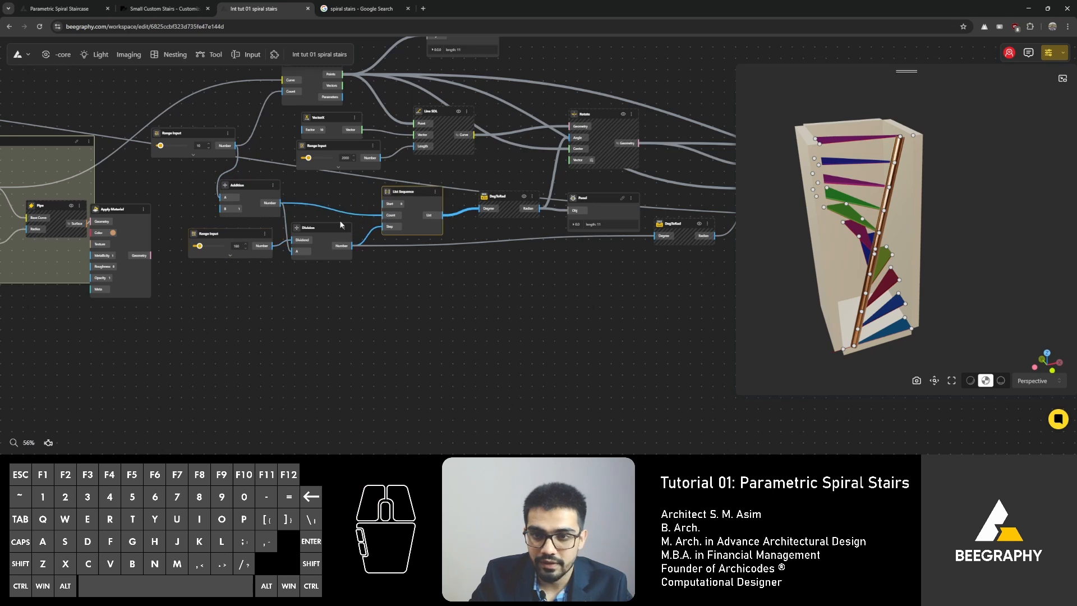
drag(324, 226, 333, 225)
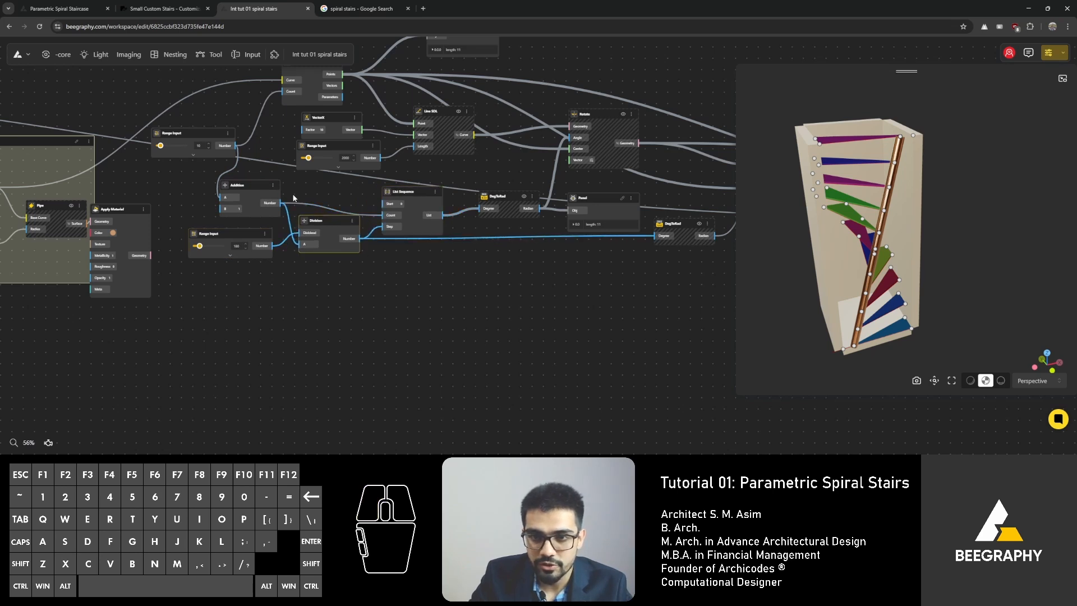
drag(245, 186, 242, 196)
middle_drag(168, 131, 238, 181)
drag(246, 180, 225, 162)
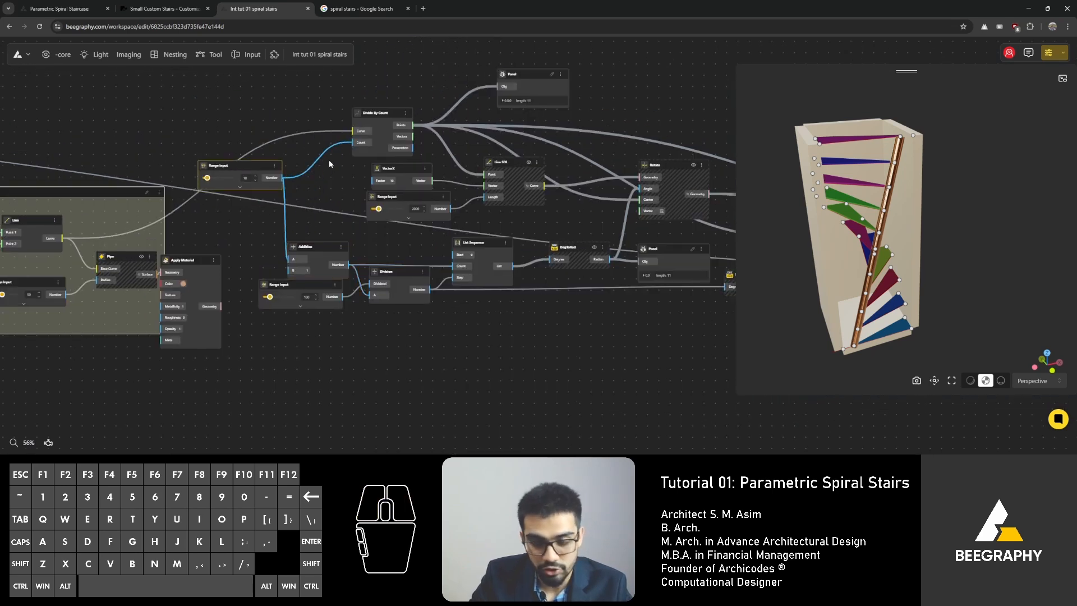
Step: Reposition the Divide By Count and stair-count Range Input nodes to tidy the graph layout
middle_drag(329, 161, 266, 187)
drag(174, 187, 145, 164)
click(314, 139)
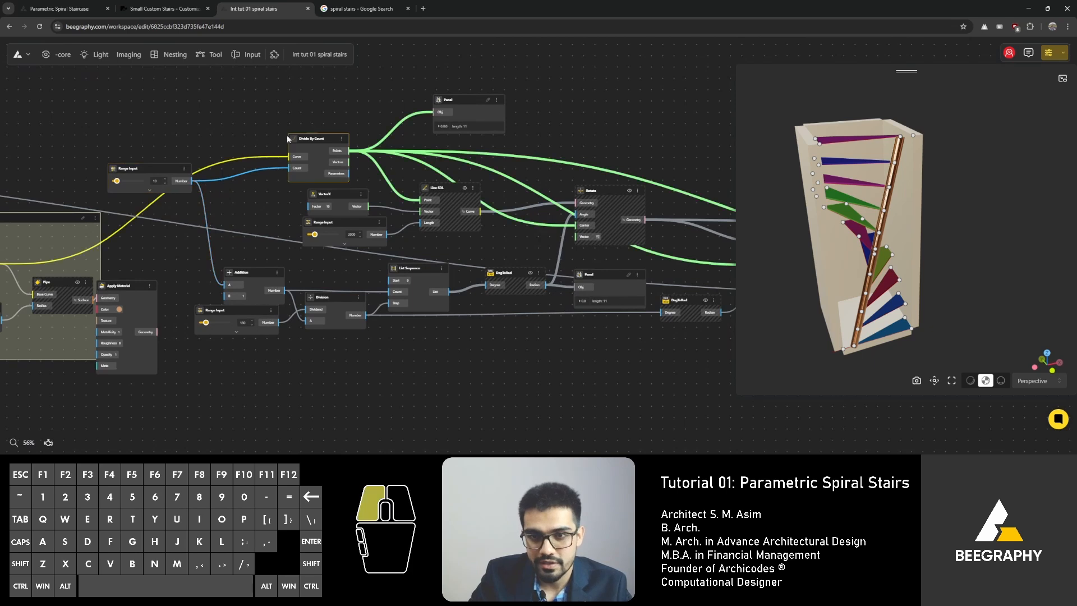
drag(313, 140, 254, 148)
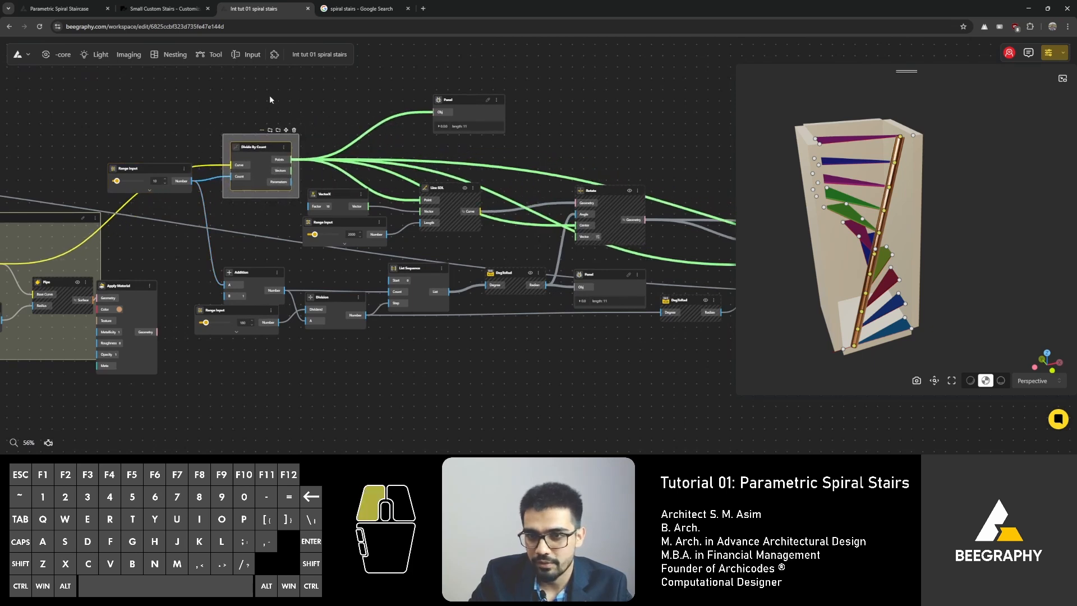
Step: Delete the Panel node displaying the Divide By Count points
click(271, 99)
middle_drag(453, 102, 353, 117)
drag(340, 113, 319, 113)
key(Delete)
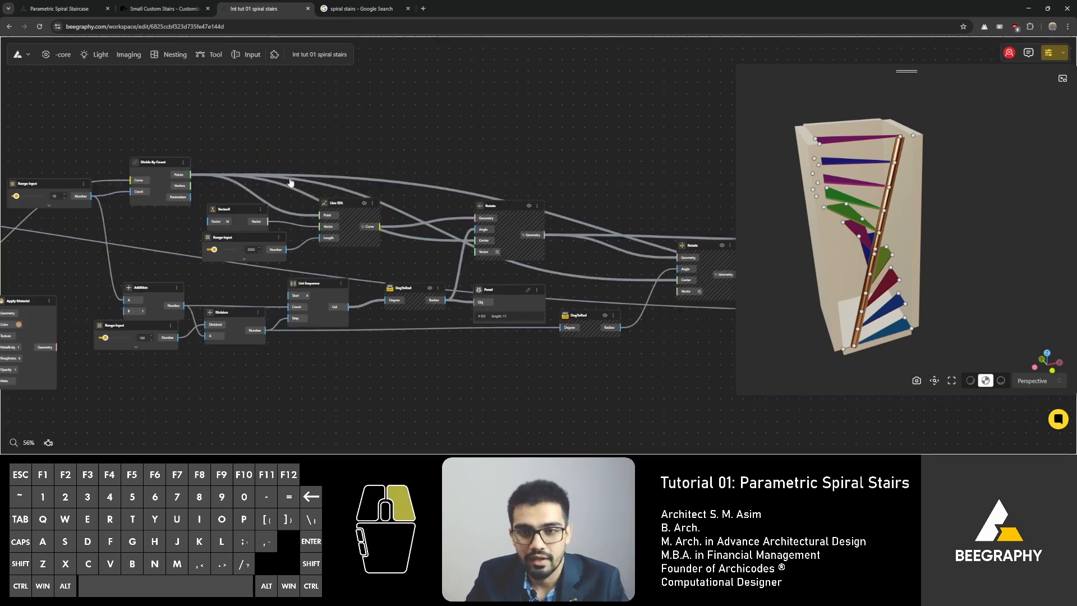
Step: Rearrange the Line SDL, Division, List Sequence and DegToRad nodes into a tidier layout
right_drag(290, 180, 320, 132)
drag(278, 190, 289, 196)
click(287, 165)
drag(346, 234, 346, 232)
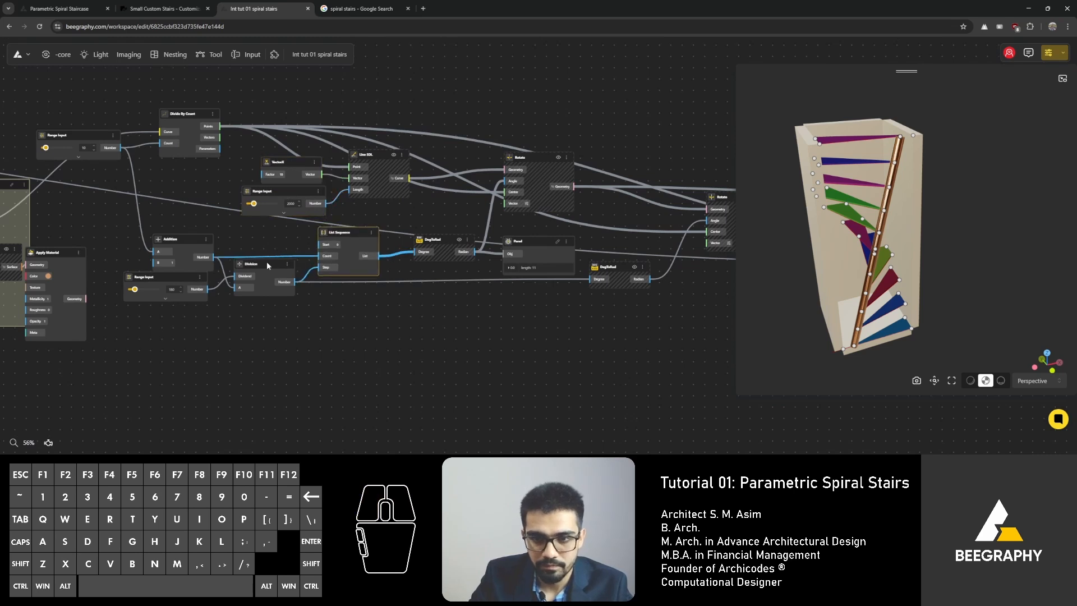
drag(267, 262, 274, 273)
right_drag(417, 306, 237, 311)
drag(439, 268, 440, 280)
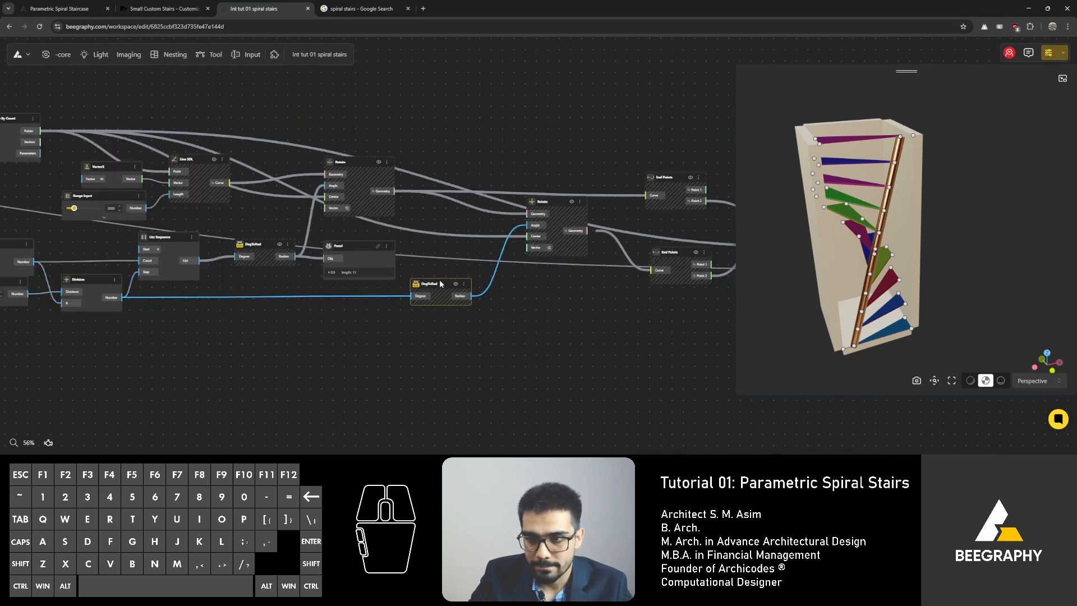
drag(355, 249, 380, 244)
drag(260, 243, 268, 249)
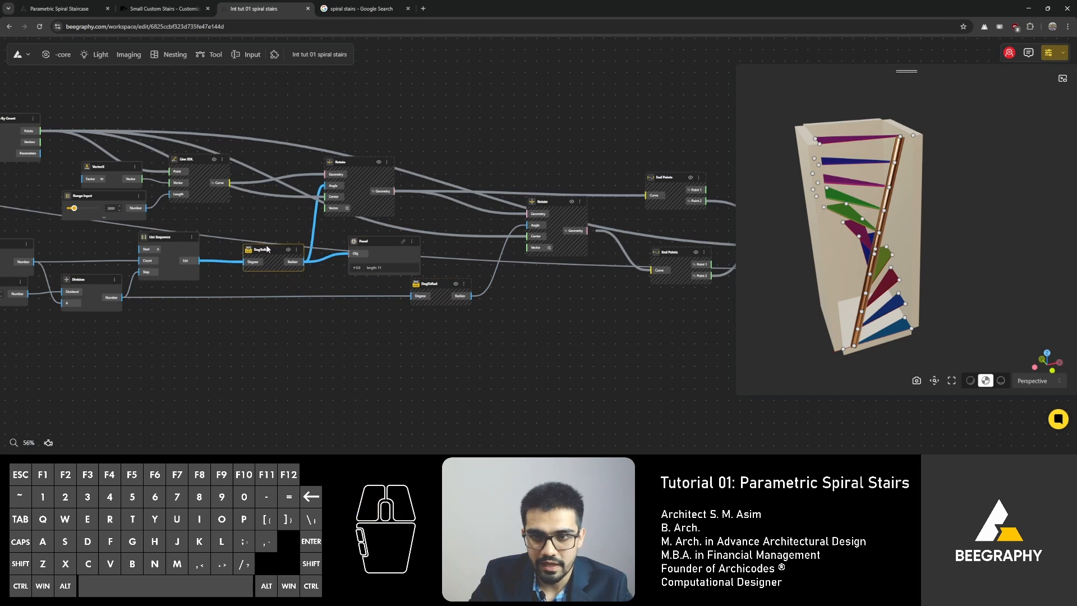
Step: Reposition the Line SDL, Divide By Count and Range Input nodes closer together
drag(351, 165, 387, 160)
drag(190, 159, 240, 154)
right_drag(118, 163, 238, 170)
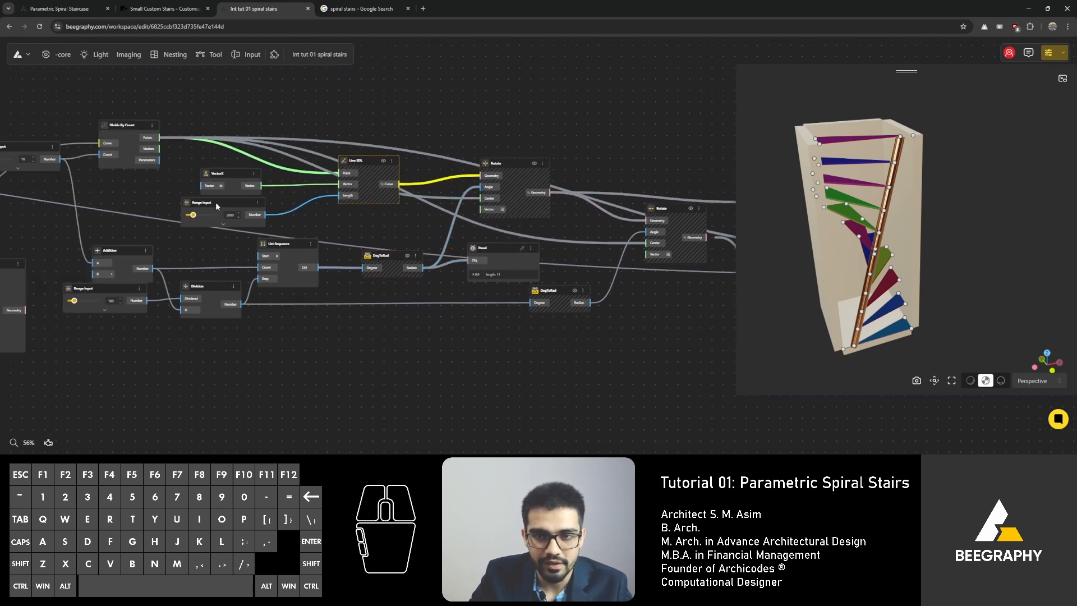
drag(216, 203, 223, 205)
Step: Delete the Panel node showing the DegToRad output
scroll(317, 216, down, 1)
right_drag(375, 224, 267, 213)
right_drag(447, 276, 373, 277)
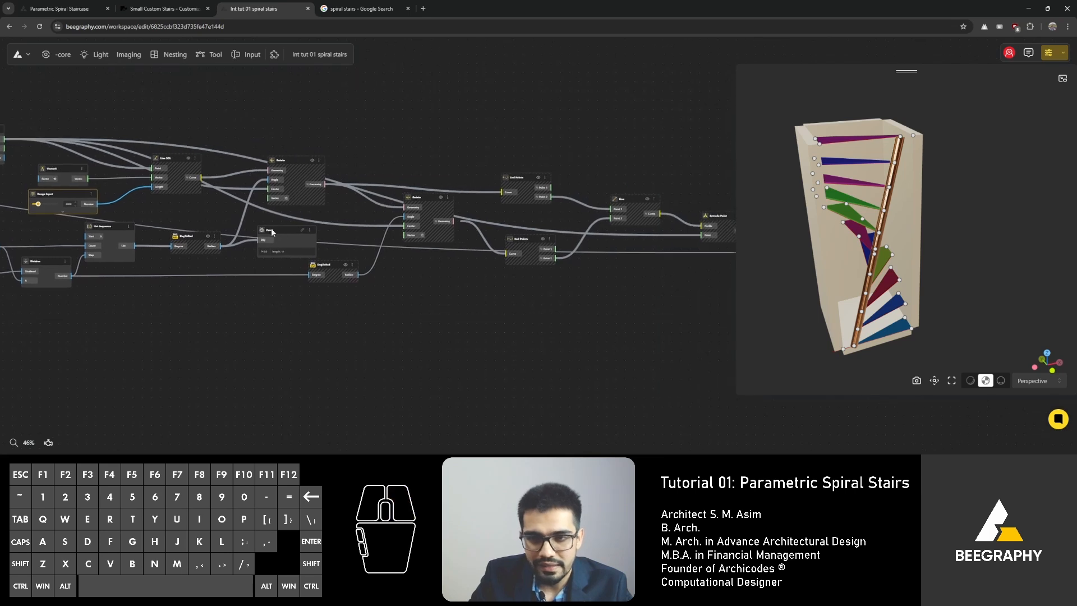
key(Delete)
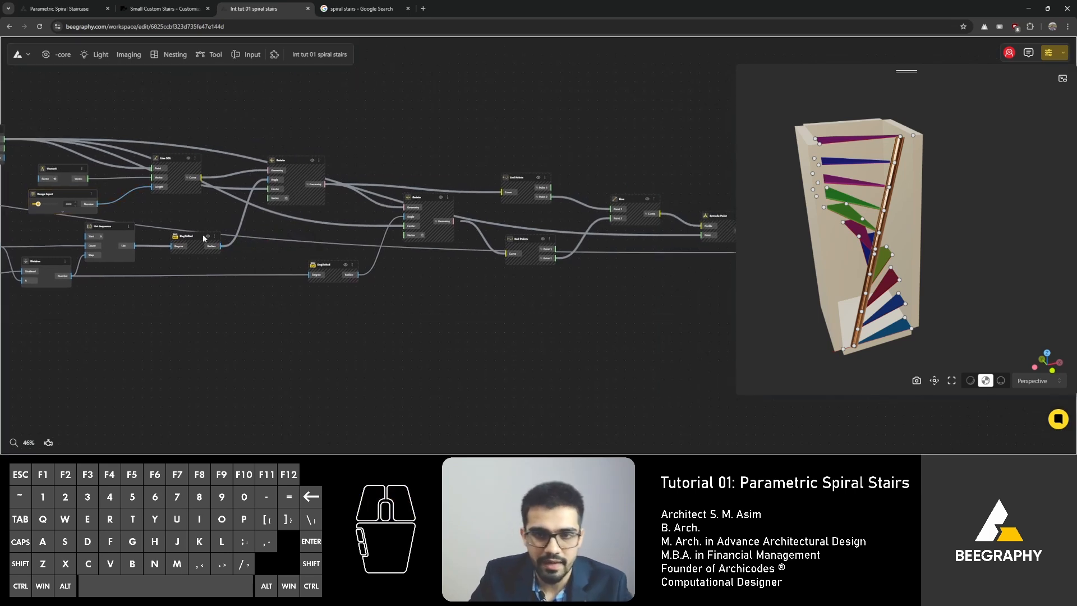
Step: Rearrange the DegToRad, Rotate and End Points nodes along the step chain
drag(186, 228, 189, 226)
right_drag(262, 226, 180, 227)
scroll(425, 256, up, 1)
right_drag(425, 257, 339, 264)
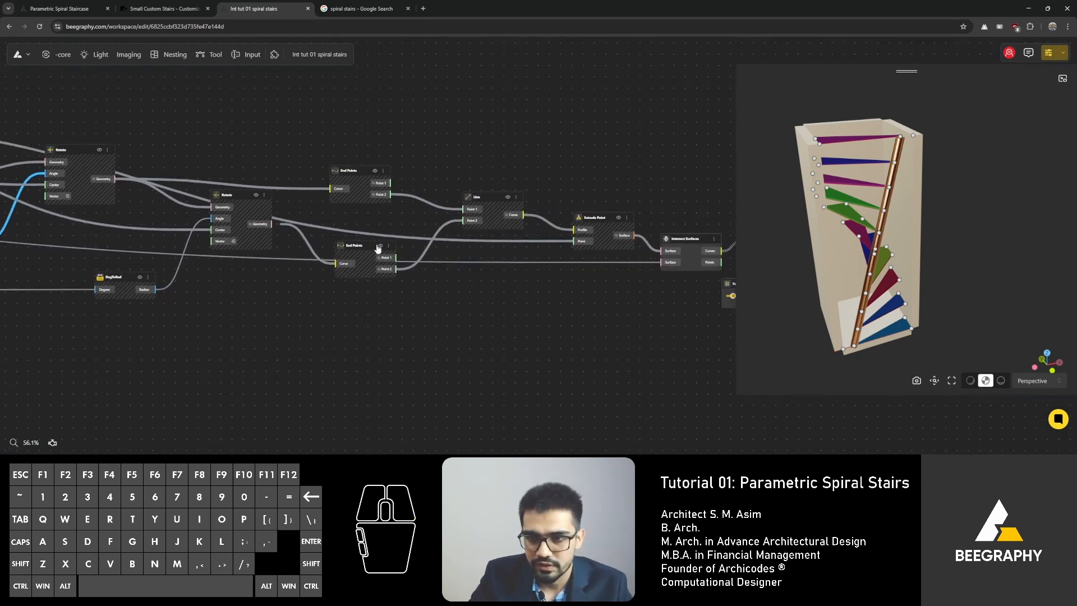
drag(365, 248, 373, 224)
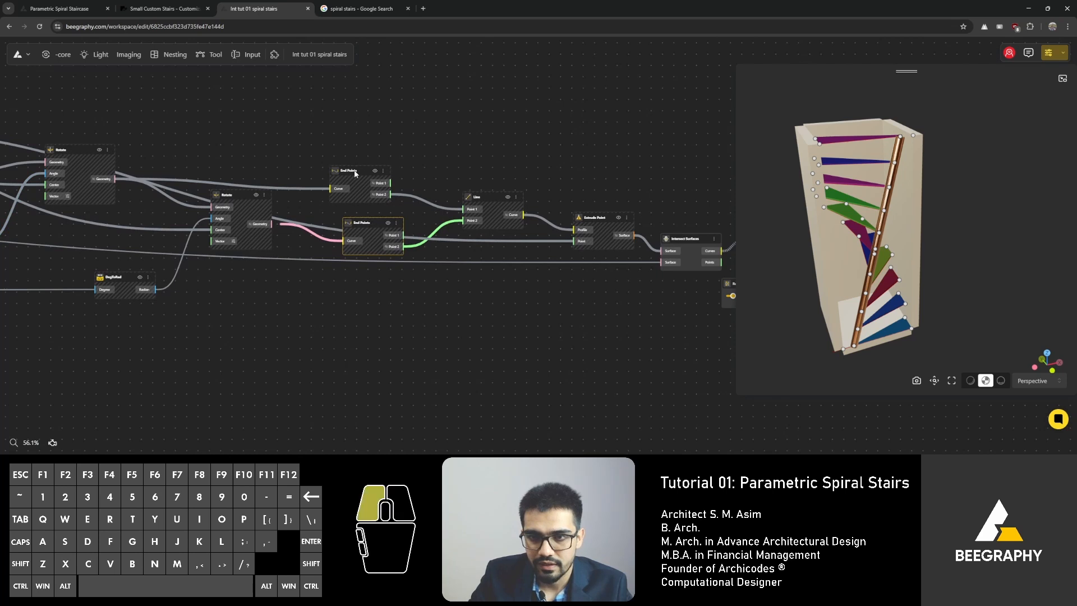
drag(355, 173, 363, 163)
drag(232, 200, 229, 206)
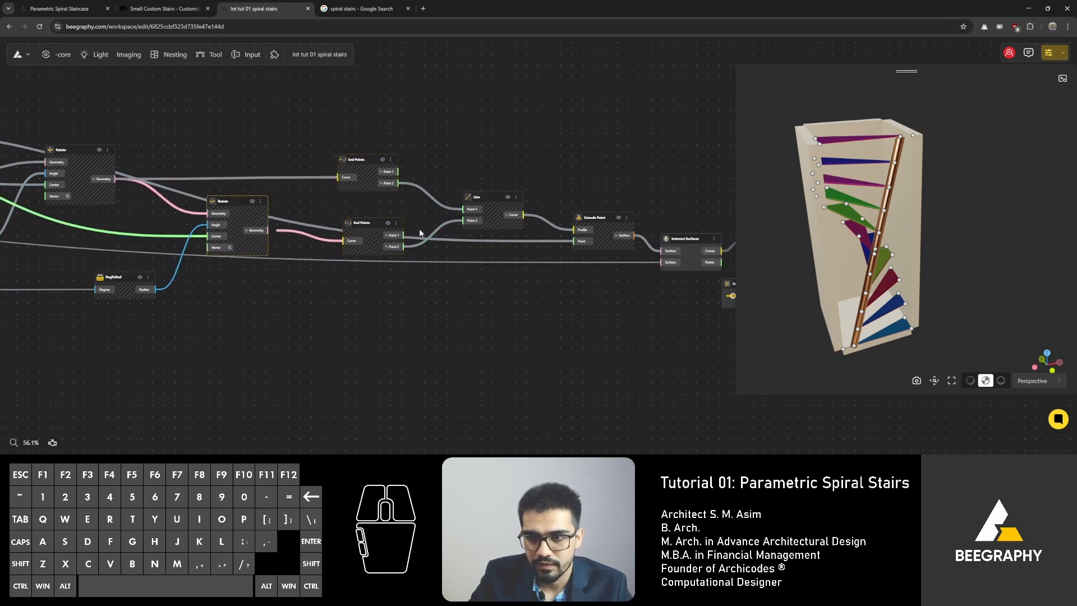
right_drag(480, 254, 395, 253)
Step: Reposition the Line, Extrude Point, Join and thickness Range Input nodes
scroll(394, 252, up, 4)
drag(227, 214, 224, 216)
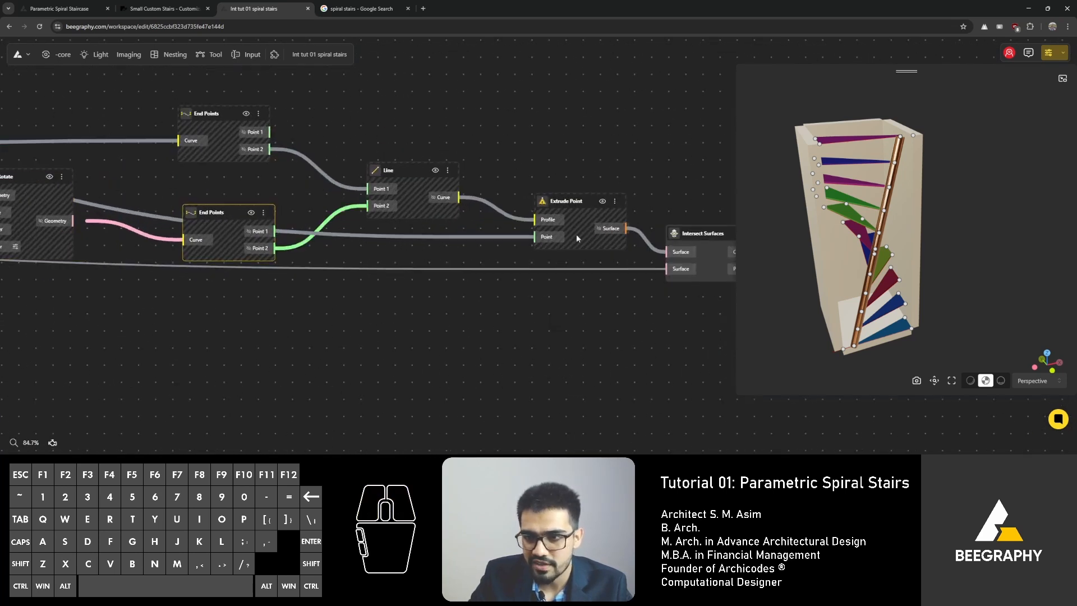
right_drag(577, 239, 432, 233)
drag(431, 194, 420, 192)
right_drag(434, 184, 176, 156)
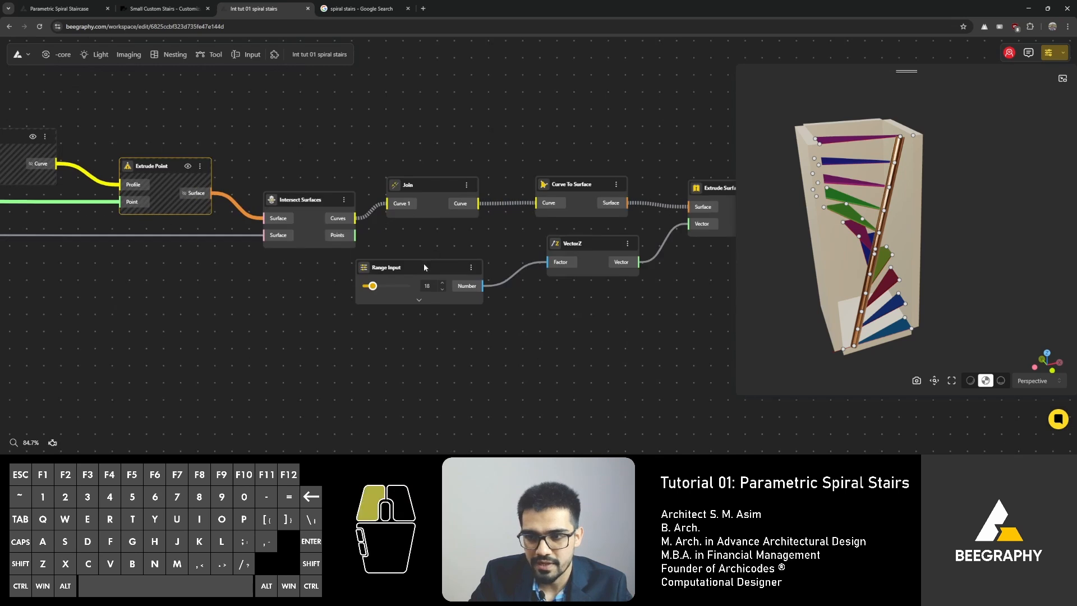
drag(423, 267, 470, 245)
drag(427, 191, 437, 193)
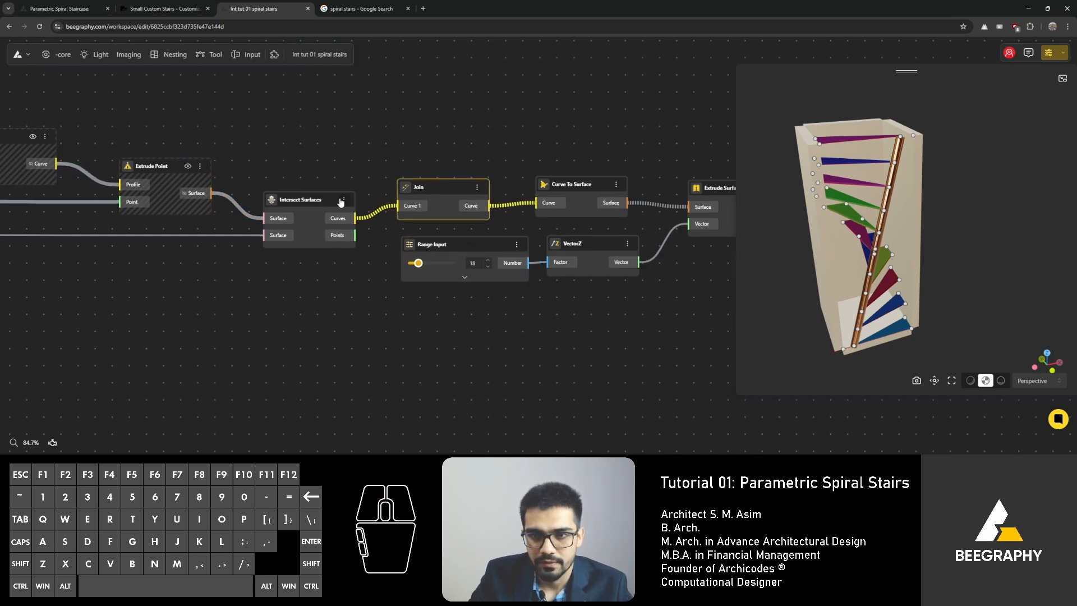
Step: Tidy the positions of the Intersect Surfaces, Join and extrusion nodes
drag(315, 198, 318, 196)
scroll(341, 187, down, 2)
right_drag(317, 216, 437, 233)
right_drag(113, 261, 470, 282)
drag(404, 306, 361, 294)
right_drag(229, 257, 468, 264)
scroll(435, 272, down, 2)
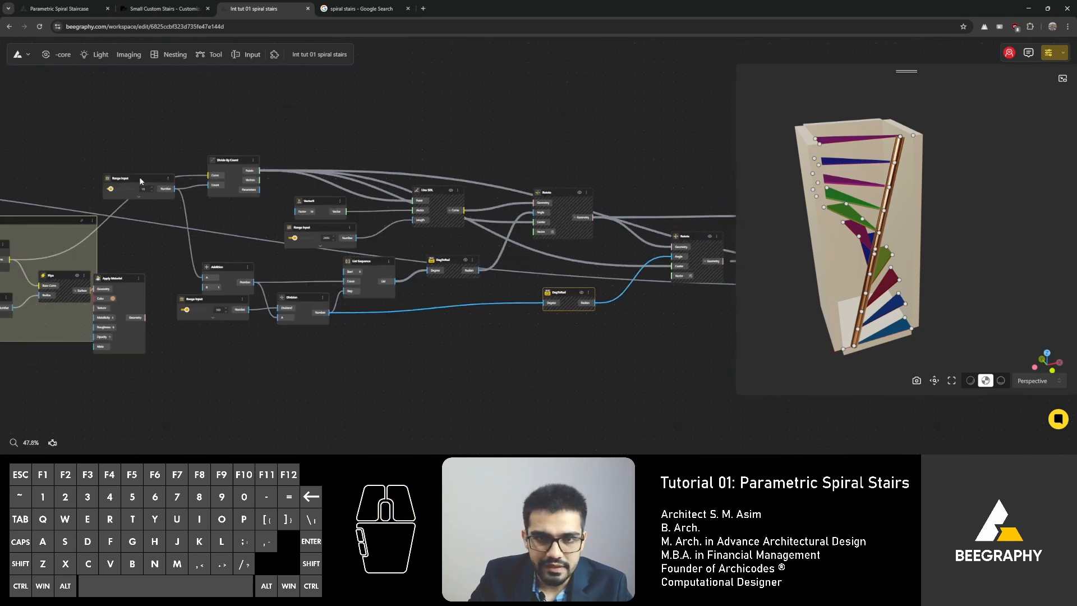
Step: Move the stair-count Range Input node and realign the surrounding nodes
drag(132, 194, 134, 210)
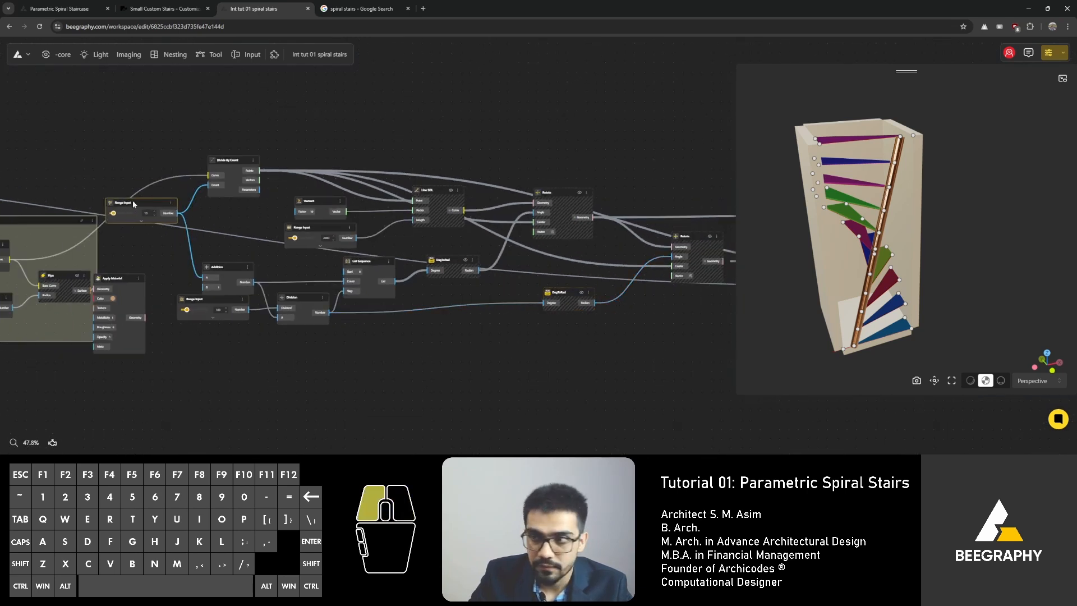
scroll(139, 208, down, 5)
drag(675, 149, 83, 334)
drag(77, 217, 144, 228)
click(521, 331)
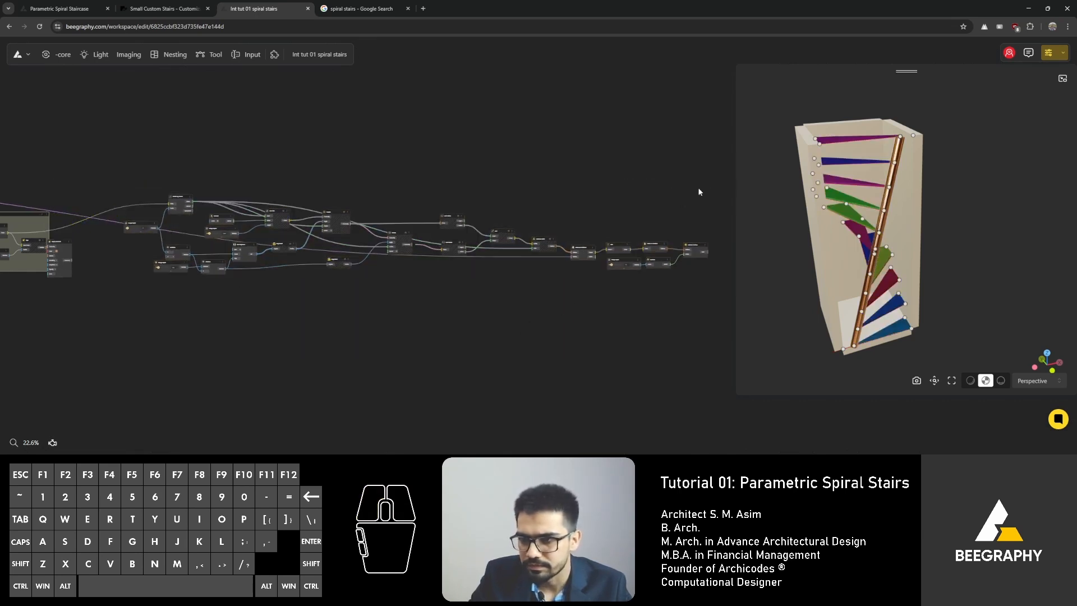
Step: Group all the step-generating nodes and name the group Steps
drag(699, 192, 129, 415)
key(ctrl+g)
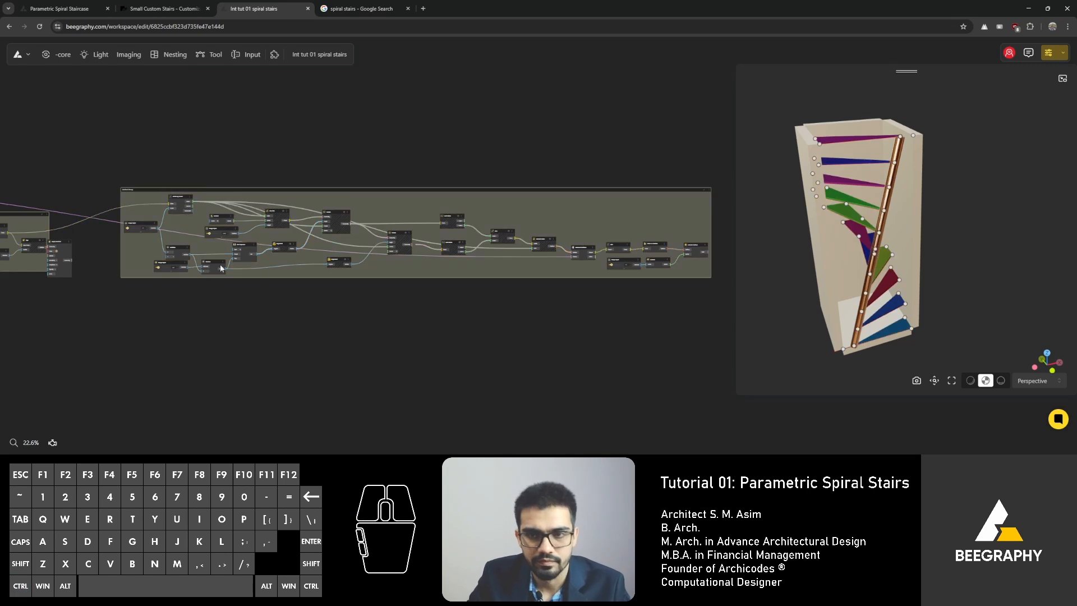
scroll(127, 190, up, 5)
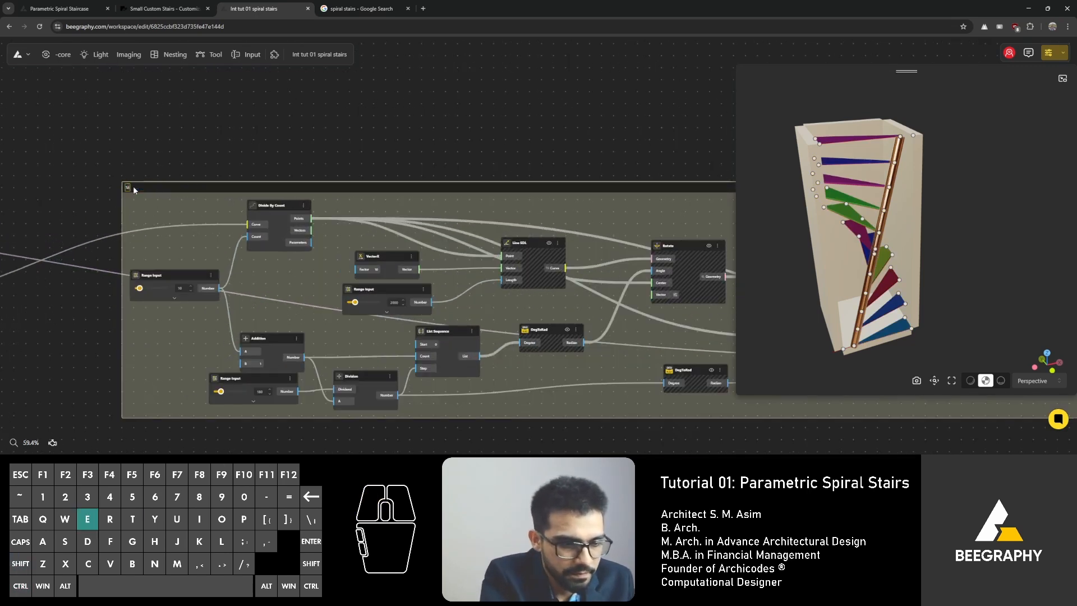
text(eps)
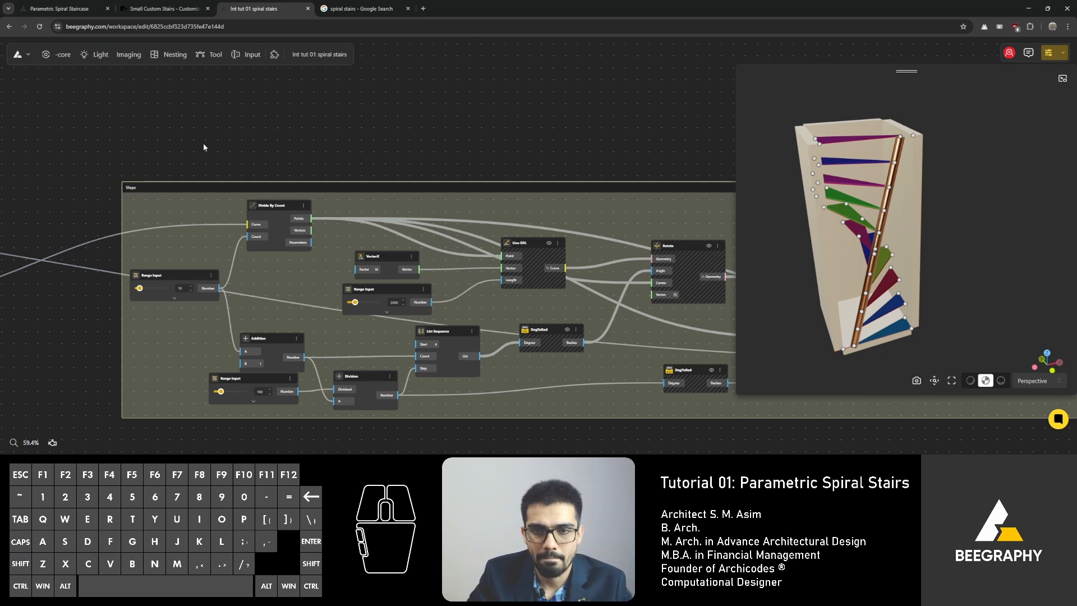
Step: Hide the previews of the selected nodes across the Steps and pipe groups
scroll(558, 195, down, 4)
right_drag(570, 318, 447, 301)
scroll(582, 245, up, 2)
right_drag(578, 244, 363, 226)
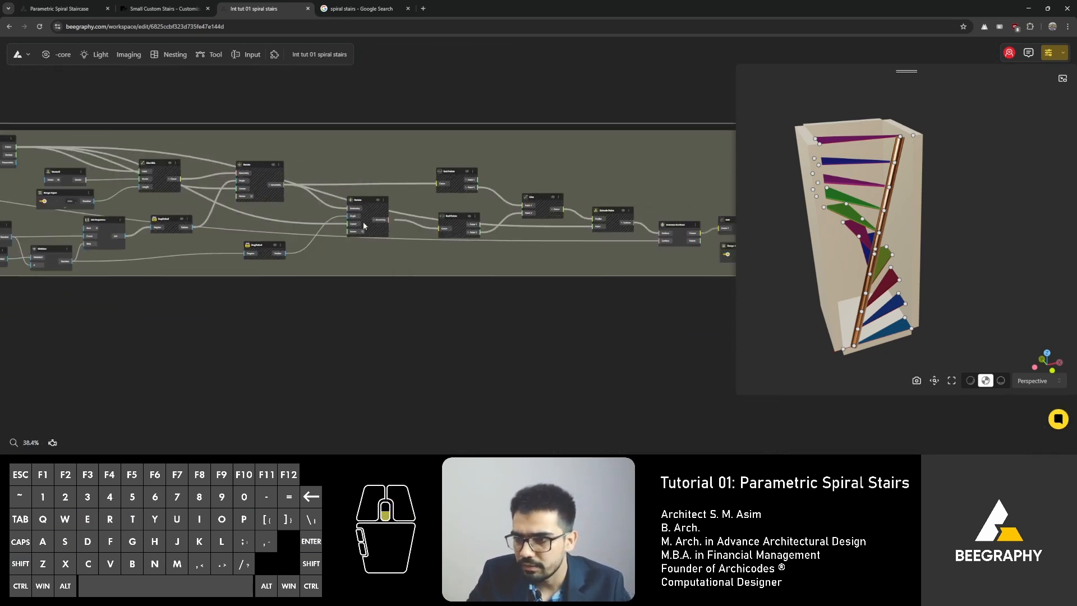
scroll(406, 224, down, 4)
drag(624, 130, 81, 314)
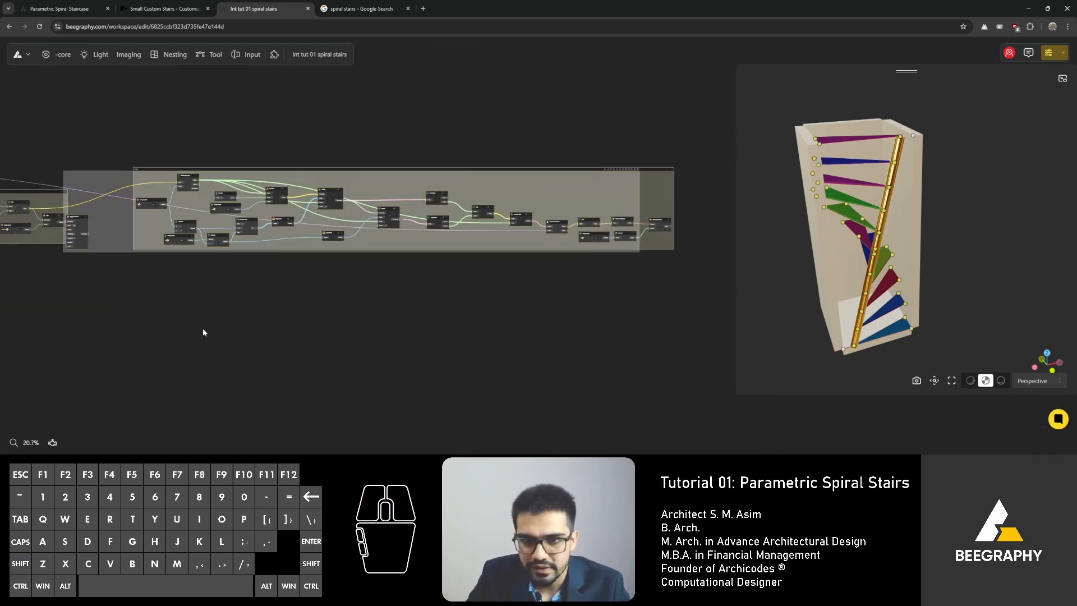
right_click(332, 191)
click(345, 198)
click(396, 143)
right_drag(390, 189, 149, 169)
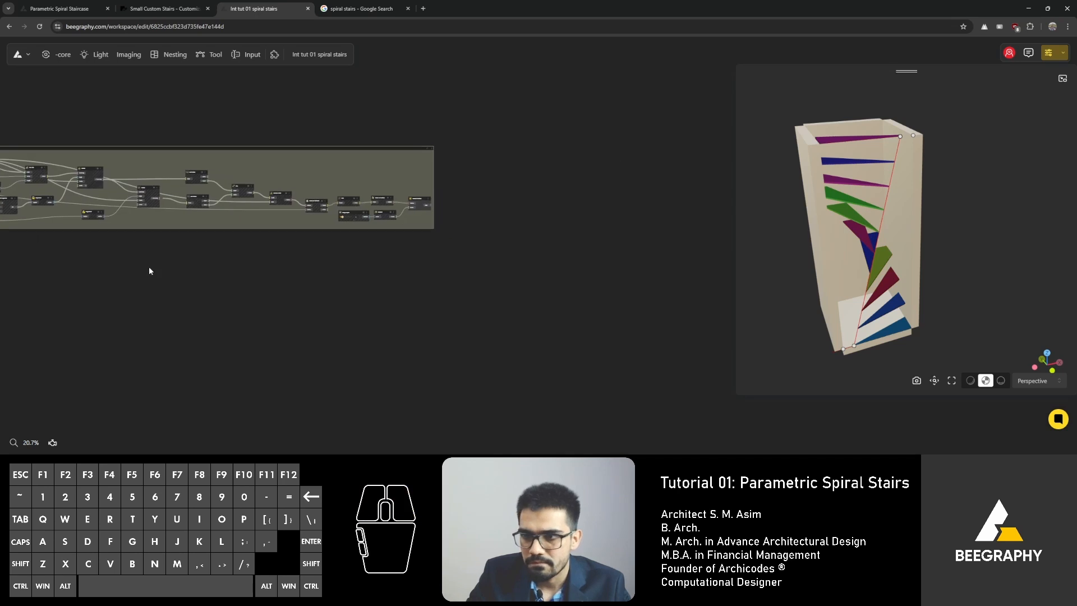
Step: Move the pipe's Apply Material node just outside the pipe group
scroll(257, 255, up, 6)
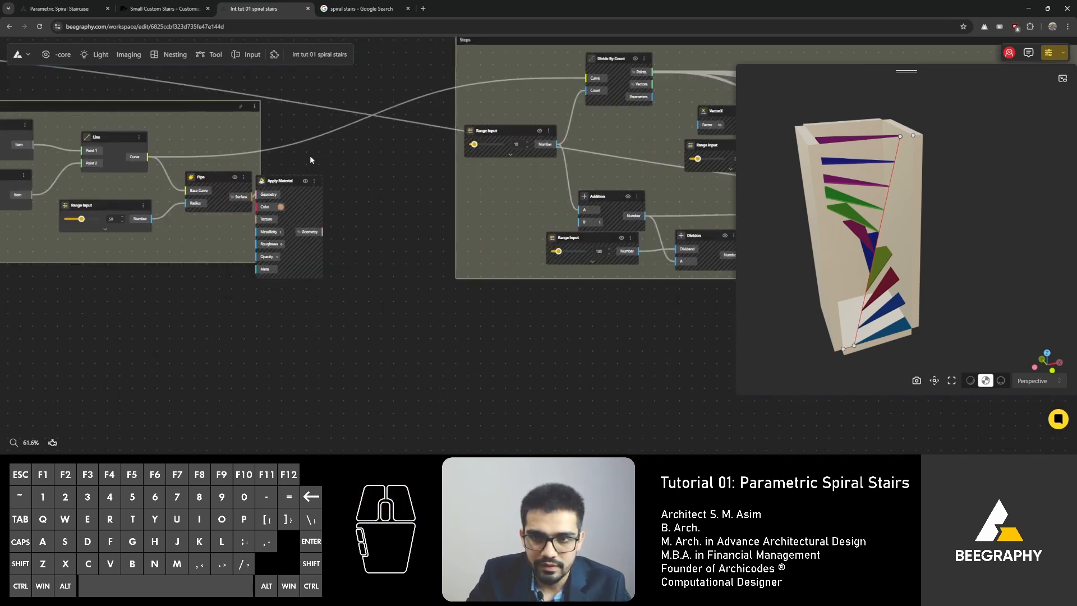
scroll(310, 160, up, 3)
click(317, 195)
drag(314, 193, 346, 195)
scroll(412, 171, down, 6)
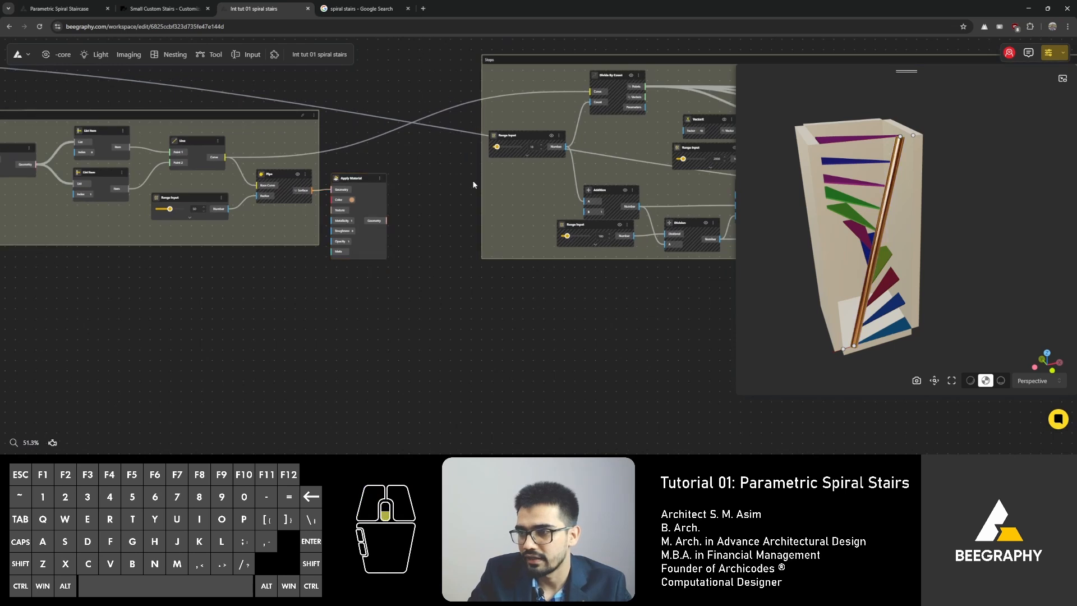
scroll(370, 237, down, 2)
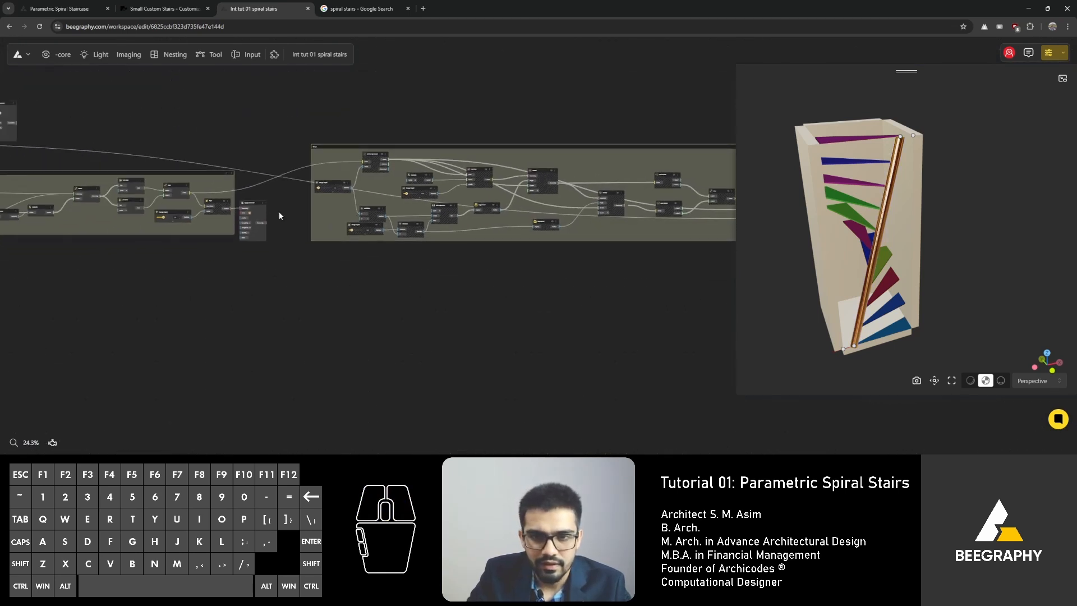
Step: Hide the previews of the selected List Item and Line nodes in the pipe group
drag(197, 171, 101, 255)
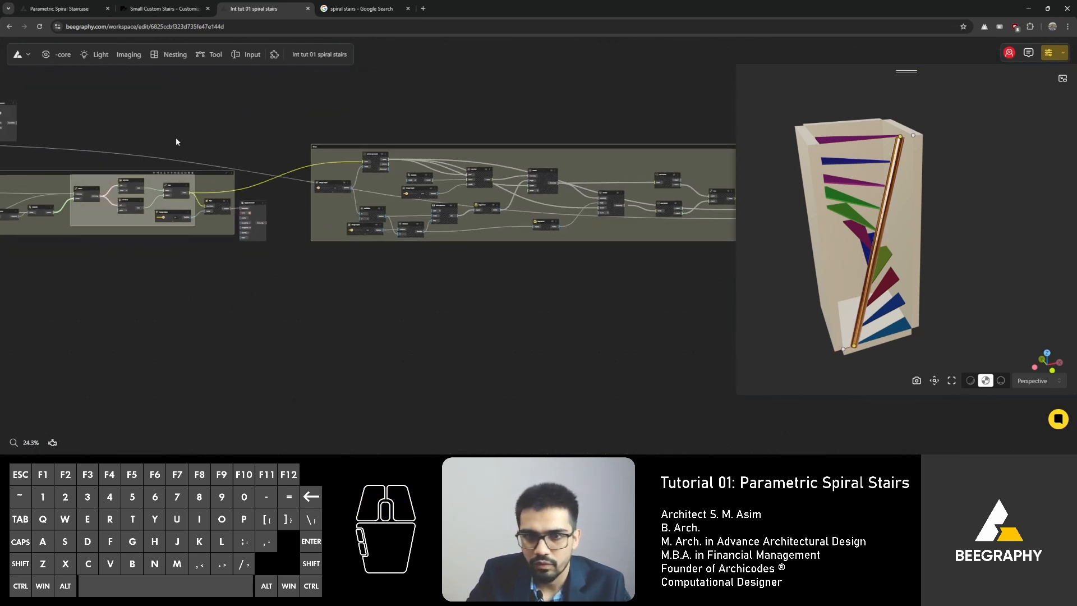
drag(176, 142, 92, 254)
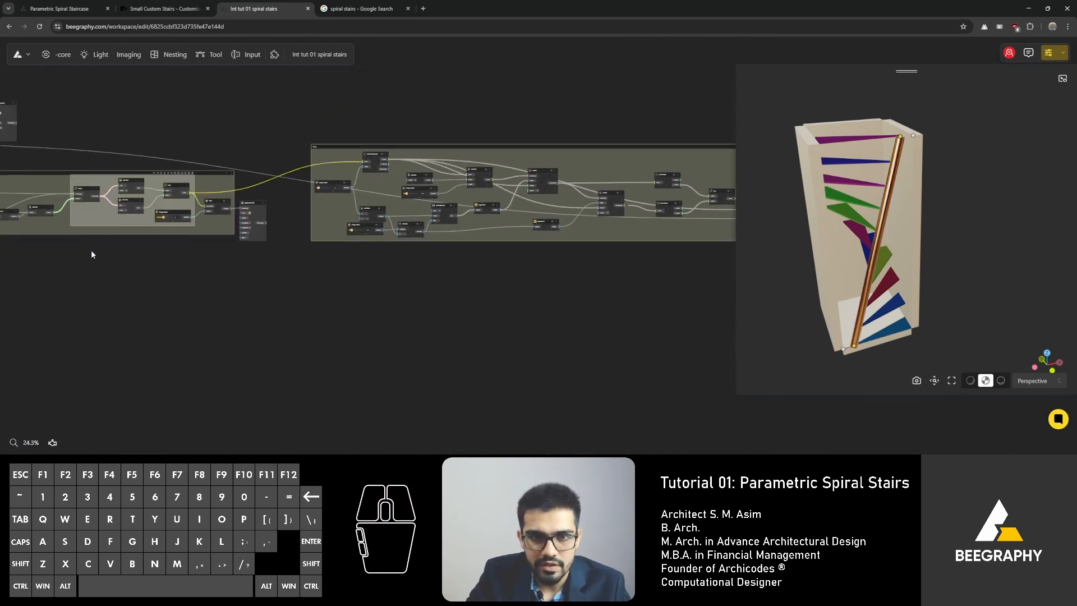
right_click(125, 181)
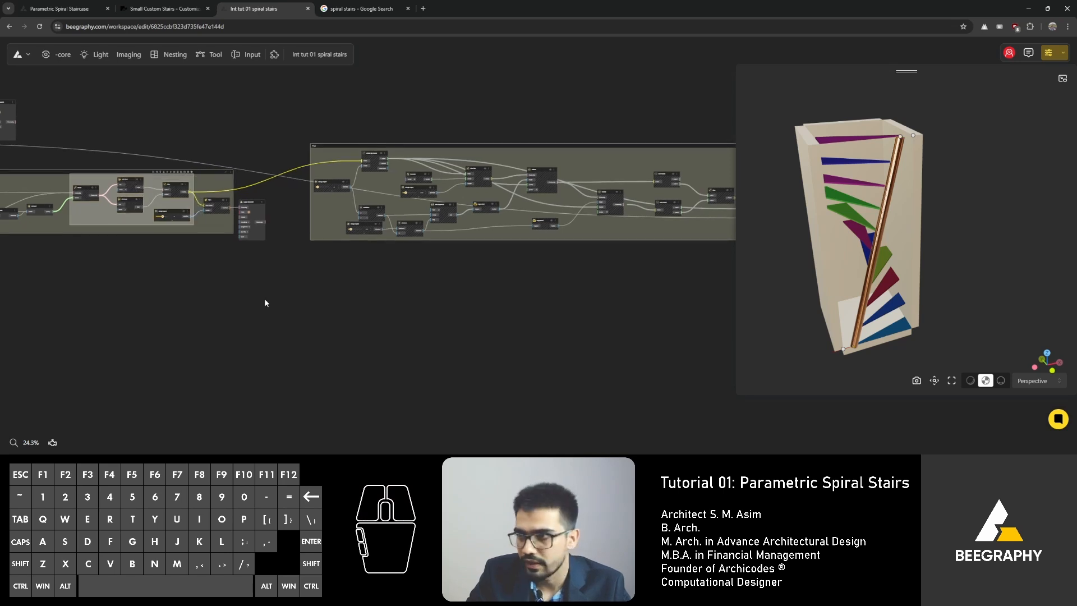
click(175, 273)
Step: Hide the previews of the Range Input, Opposite and VectorZ nodes in the pipe group
scroll(174, 273, up, 8)
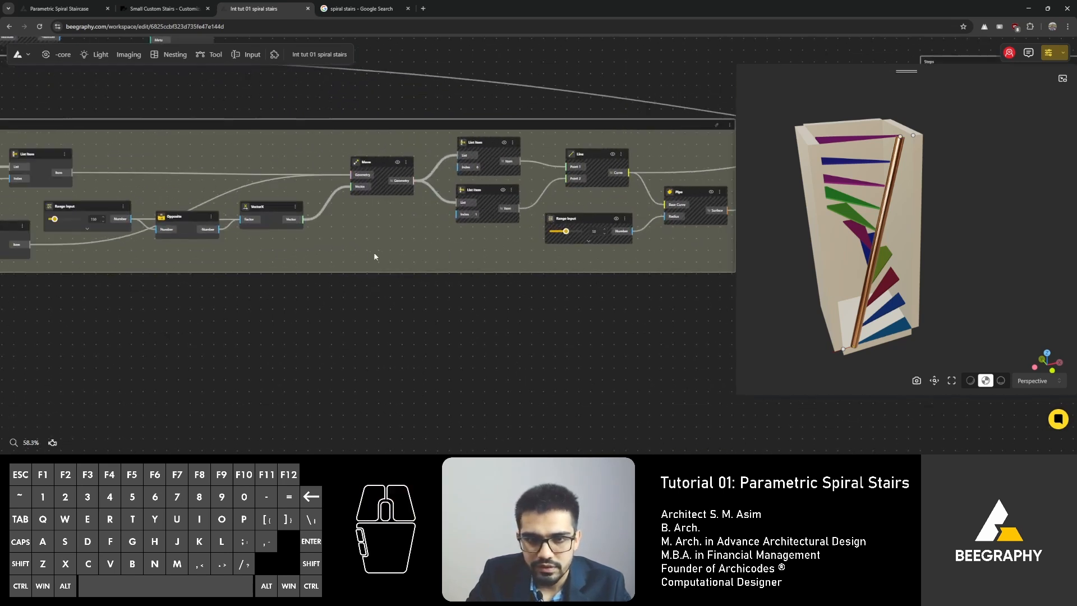
drag(310, 128, 51, 297)
right_click(184, 217)
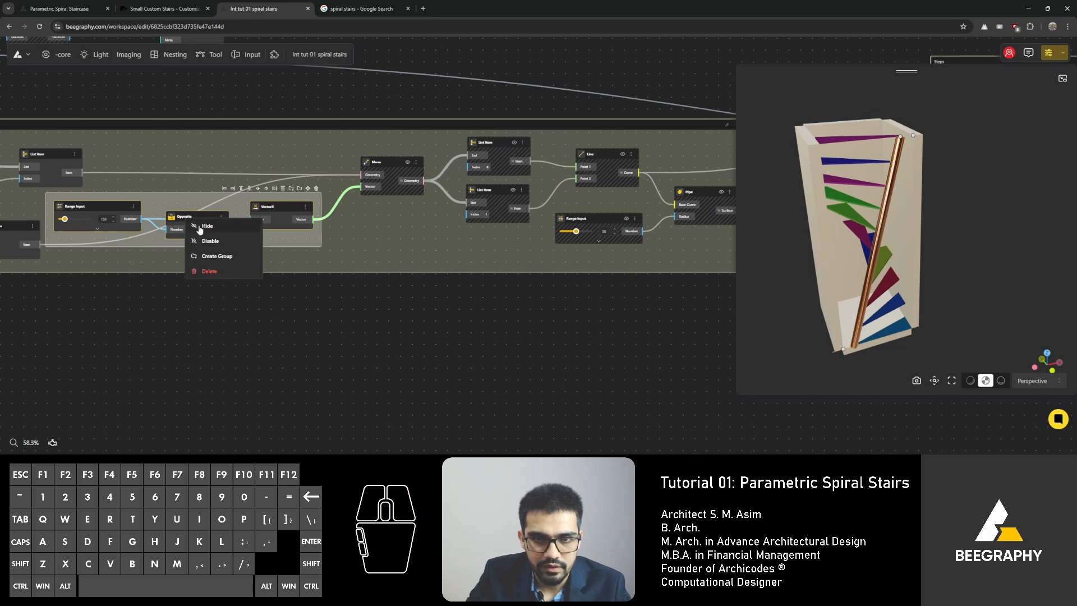
click(216, 241)
click(358, 296)
Step: Hide the previews of the first List Item and Range Input nodes at the start of the pipe group
scroll(359, 296, down, 3)
right_drag(282, 308, 399, 301)
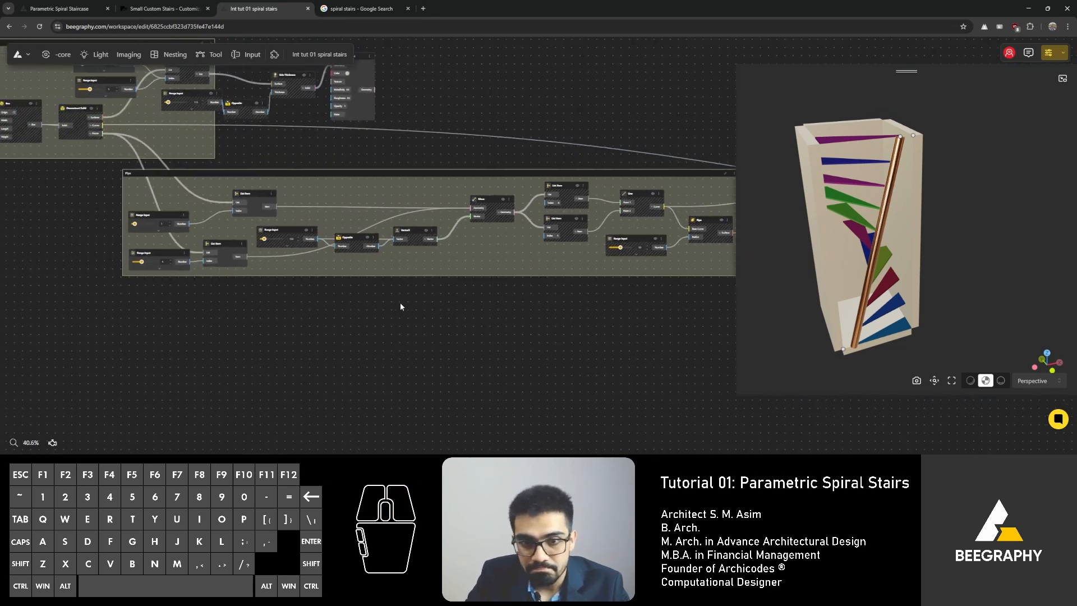
click(291, 172)
right_click(252, 193)
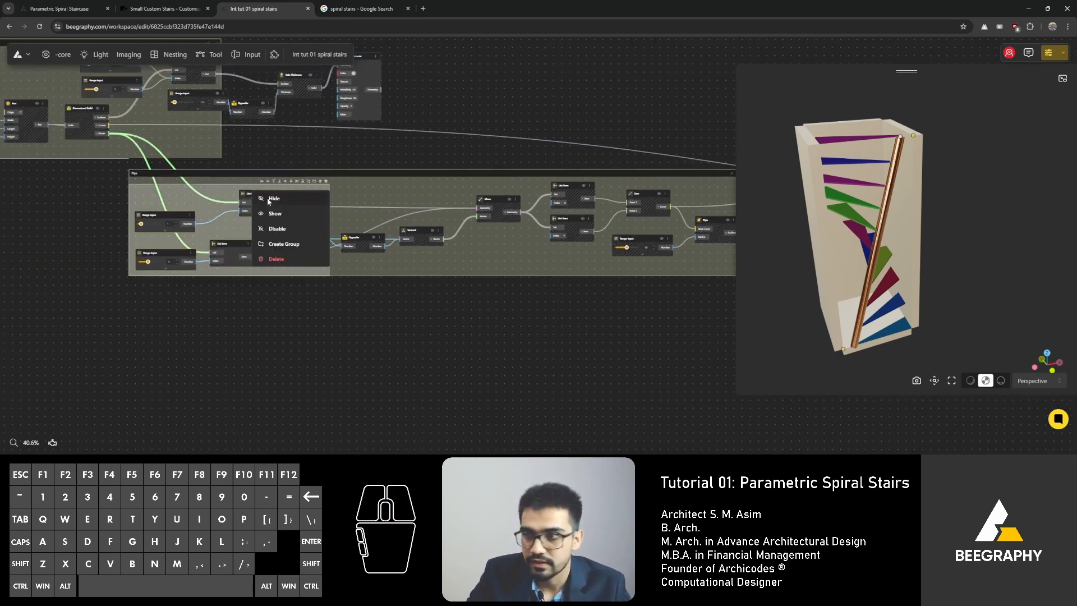
click(267, 200)
click(378, 339)
right_drag(219, 216, 285, 254)
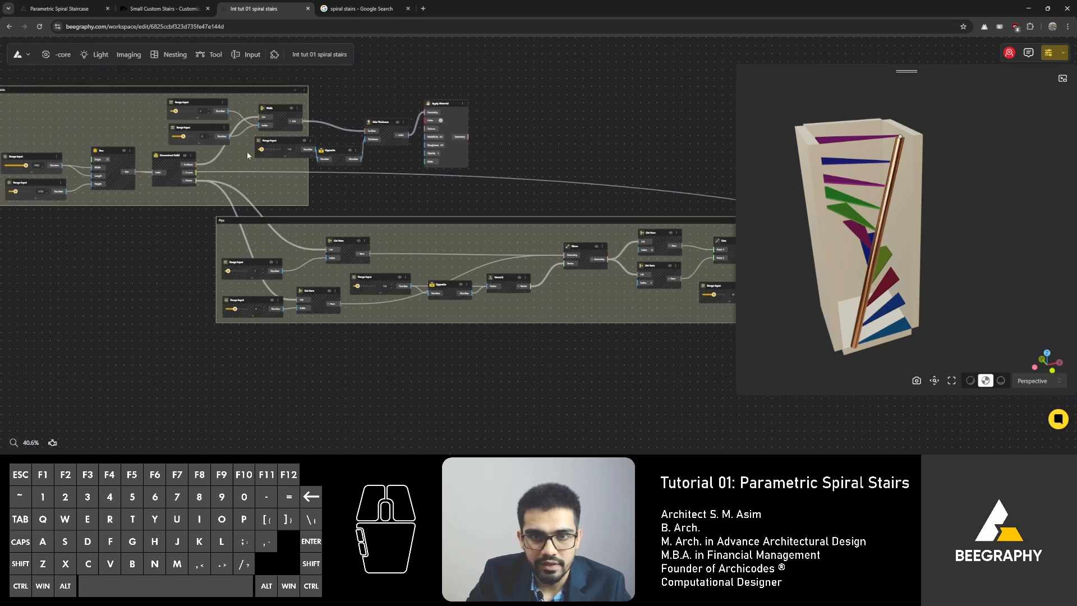
Step: Pan and zoom across the base, pipe and stairs groups to review the whole node graph
right_drag(241, 219, 316, 224)
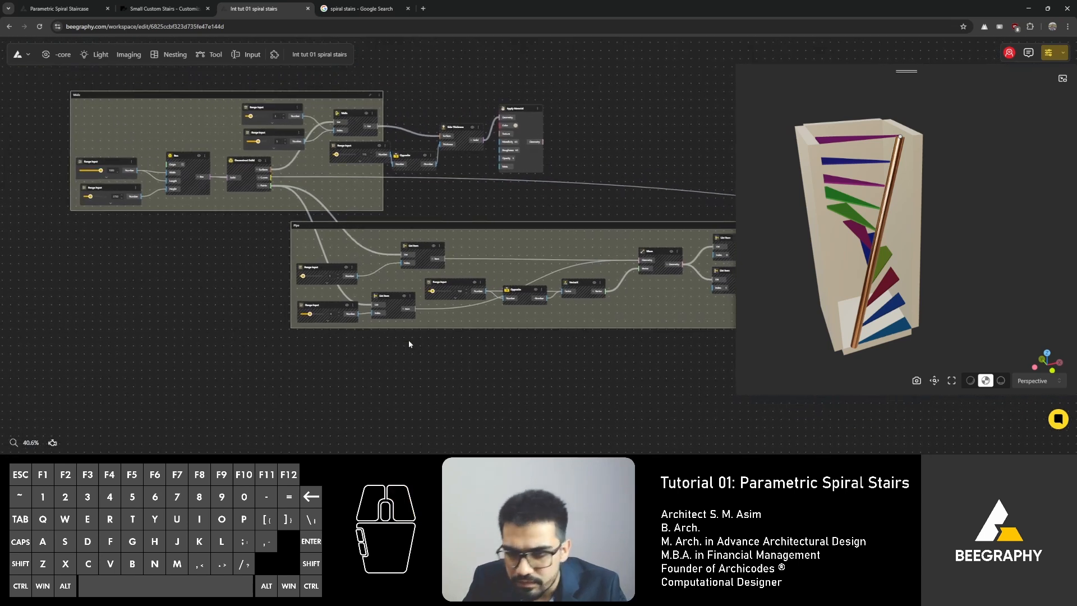
right_drag(441, 328, 239, 309)
right_drag(578, 247, 374, 245)
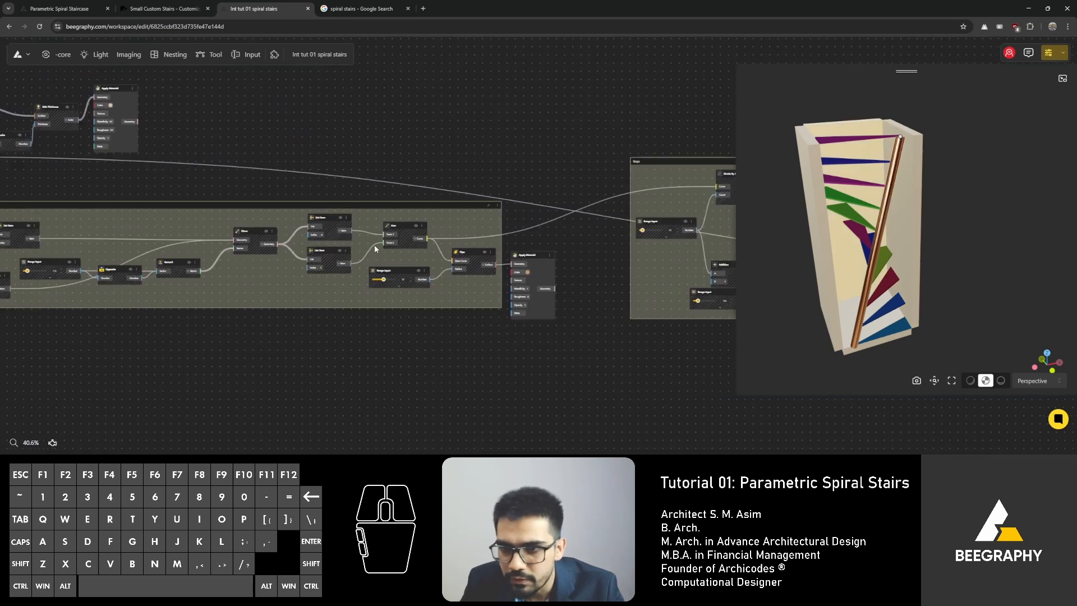
right_drag(353, 303, 151, 250)
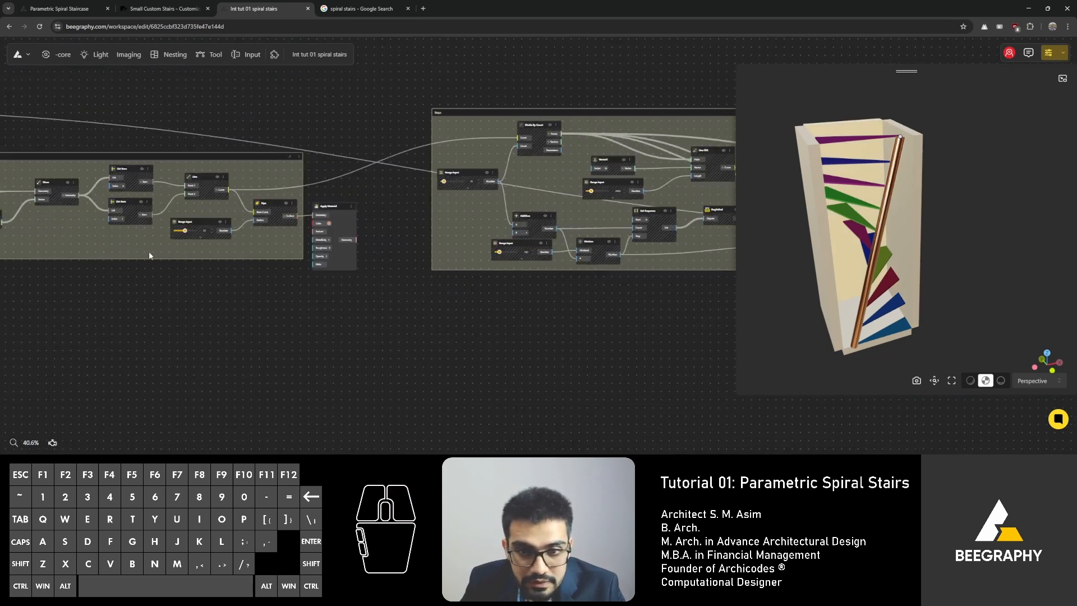
right_drag(440, 265, 253, 280)
right_drag(459, 306, 367, 314)
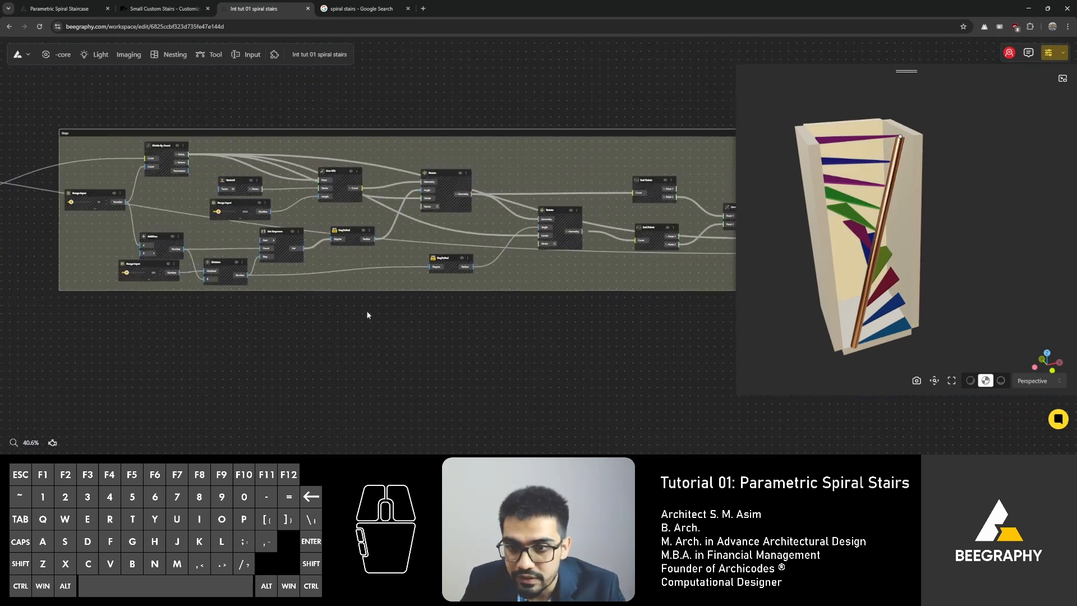
right_drag(468, 321, 263, 320)
right_drag(557, 321, 260, 314)
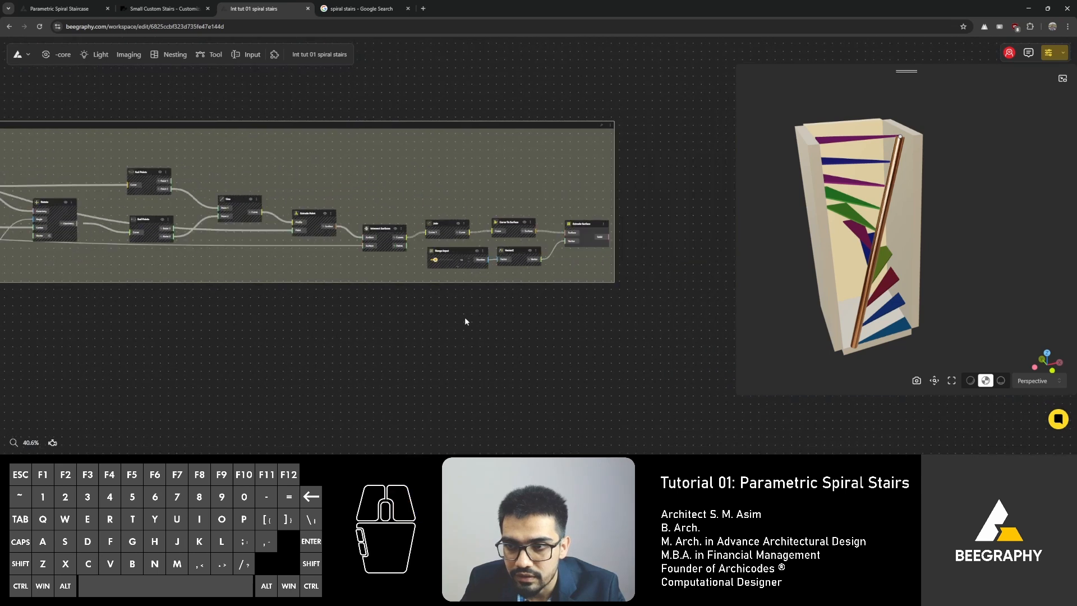
click(586, 223)
right_drag(189, 254, 686, 271)
right_drag(210, 265, 670, 279)
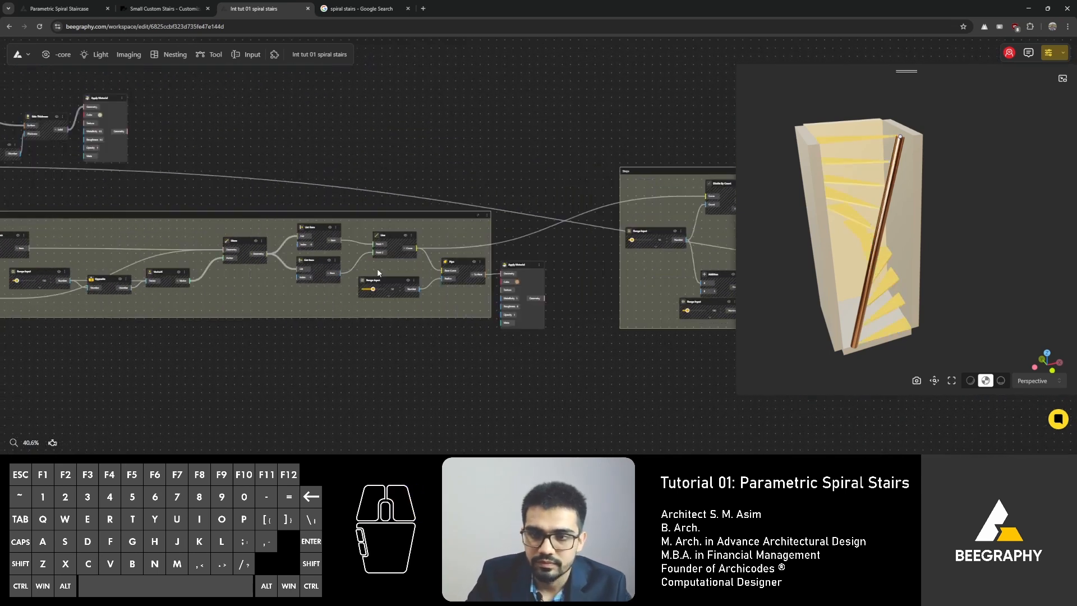
scroll(377, 269, down, 5)
drag(440, 138, 14, 332)
right_drag(169, 365, 369, 382)
scroll(370, 382, down, 4)
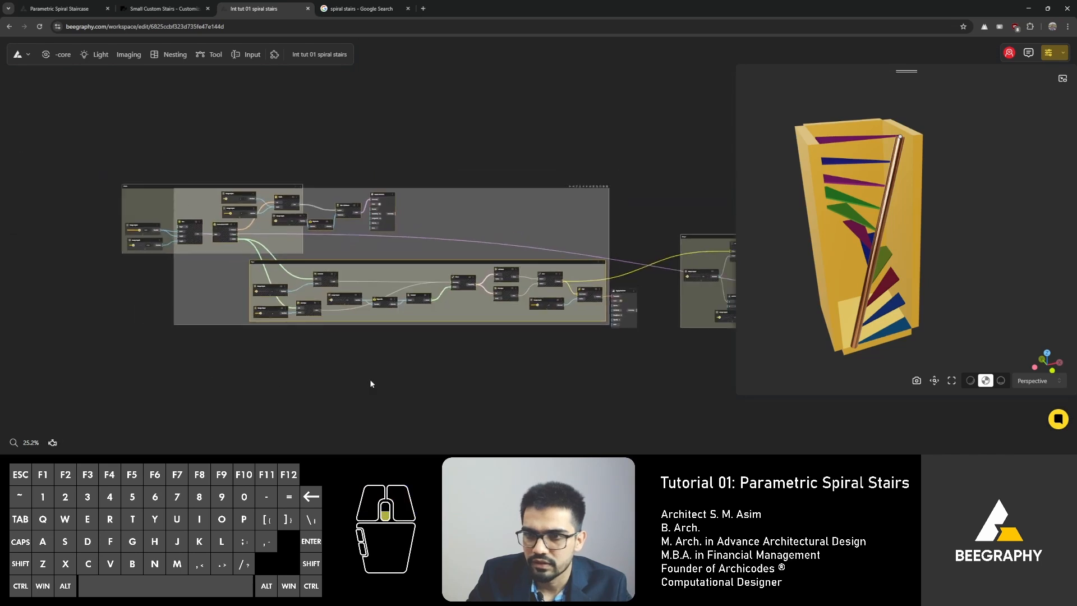
click(326, 226)
drag(325, 225, 78, 424)
click(204, 385)
right_drag(567, 243, 398, 237)
Step: Orbit and zoom the 3D preview to inspect the stair steps from several angles
mouse_move(894, 206)
mouse_down()
mouse_move(928, 207)
mouse_move(904, 194)
mouse_up()
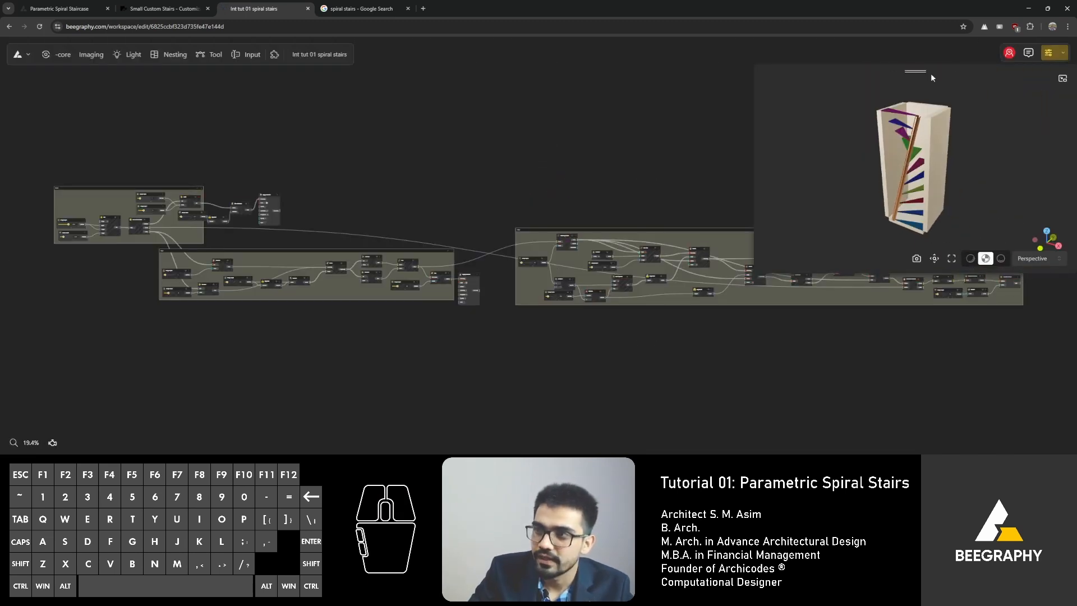
scroll(884, 183, up, 2)
right_drag(884, 183, 897, 194)
drag(896, 194, 915, 201)
scroll(916, 200, up, 2)
right_drag(916, 201, 863, 191)
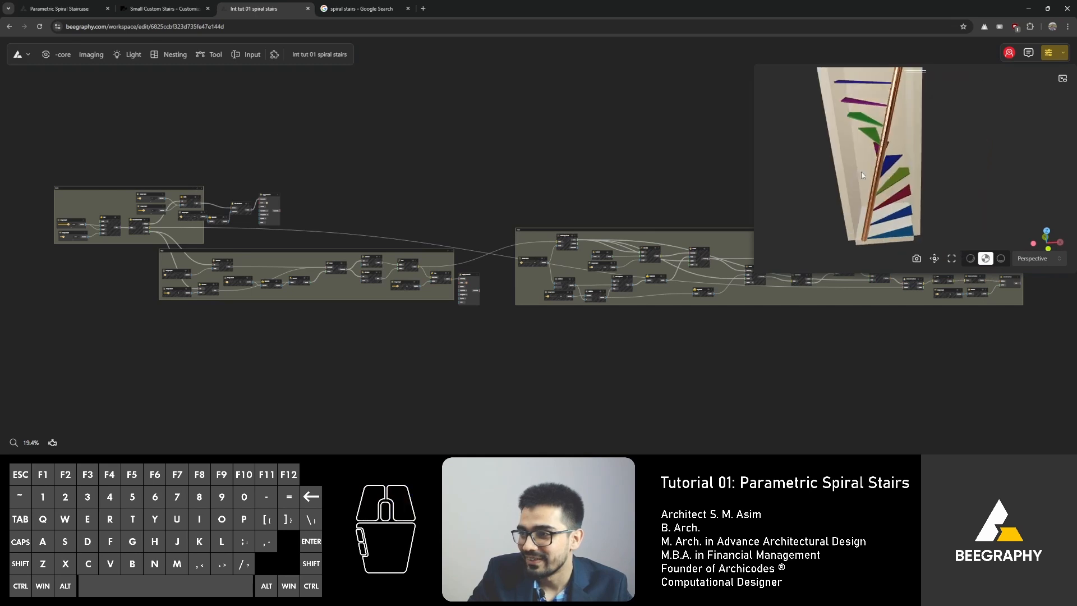
drag(864, 190, 884, 192)
right_drag(885, 191, 892, 209)
mouse_move(892, 209)
mouse_down()
mouse_move(887, 222)
mouse_move(882, 212)
mouse_up()
right_drag(749, 173, 289, 141)
right_drag(452, 143, 412, 147)
scroll(887, 241, up, 3)
right_drag(888, 241, 862, 225)
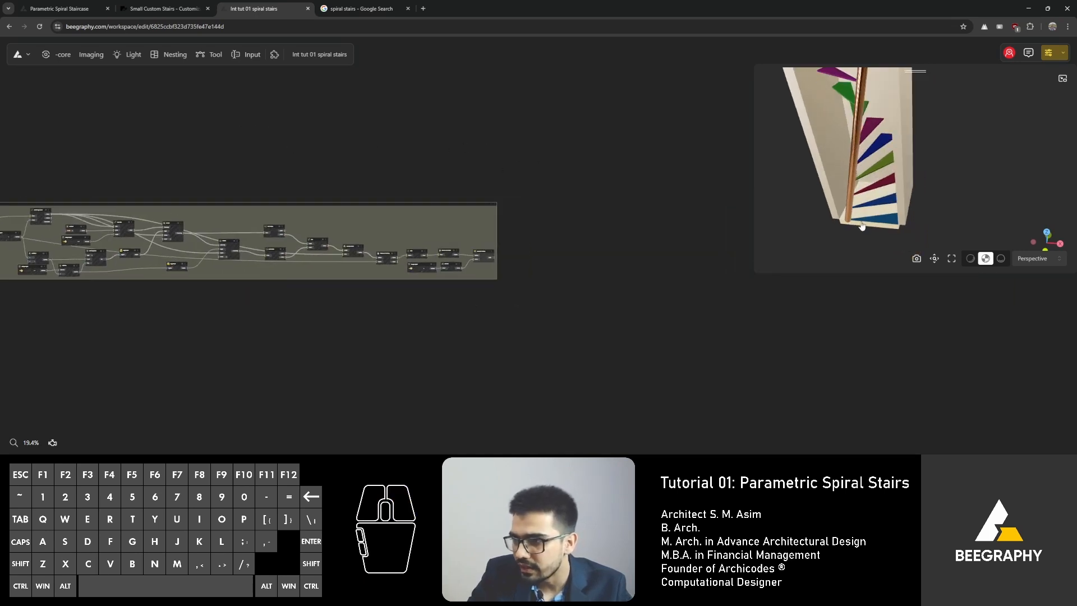
drag(884, 225, 870, 249)
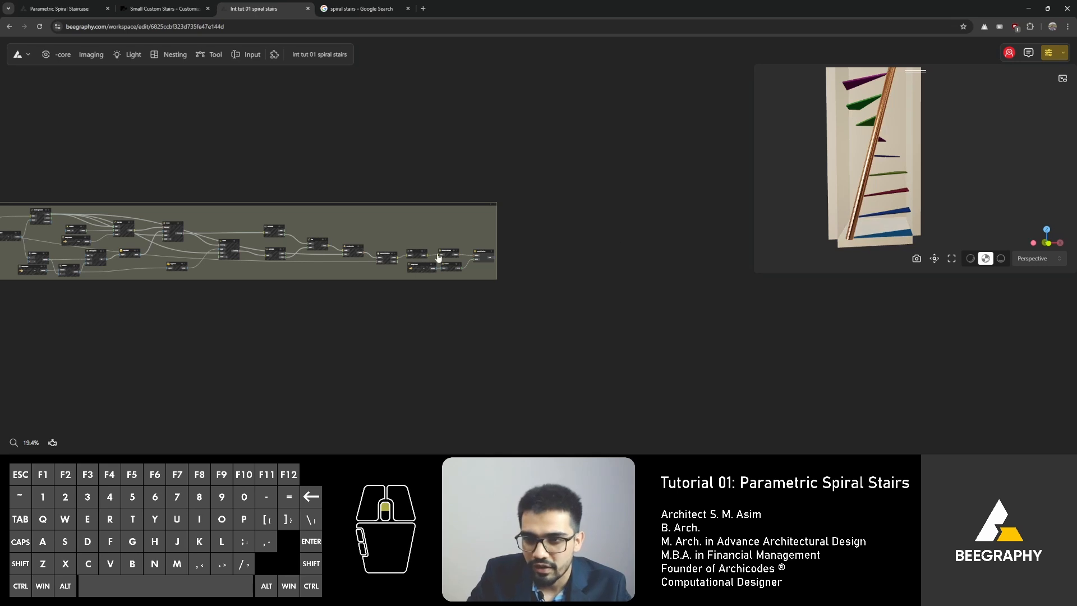
scroll(439, 257, up, 6)
drag(570, 250, 578, 252)
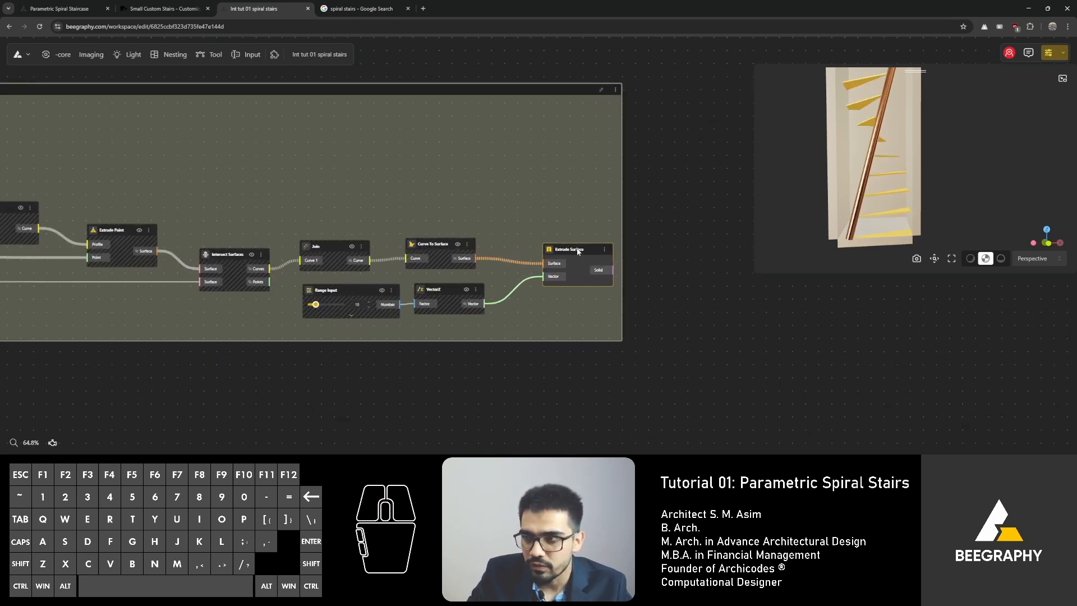
right_drag(328, 190, 379, 195)
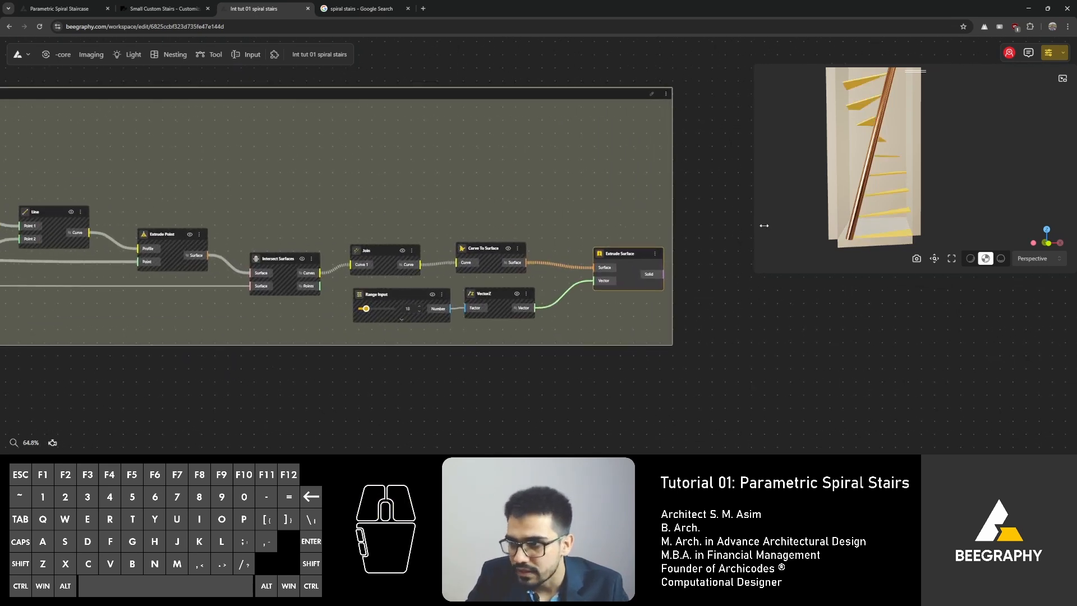
scroll(858, 185, down, 3)
right_drag(859, 178, 840, 215)
drag(841, 203, 849, 216)
right_drag(849, 212, 840, 194)
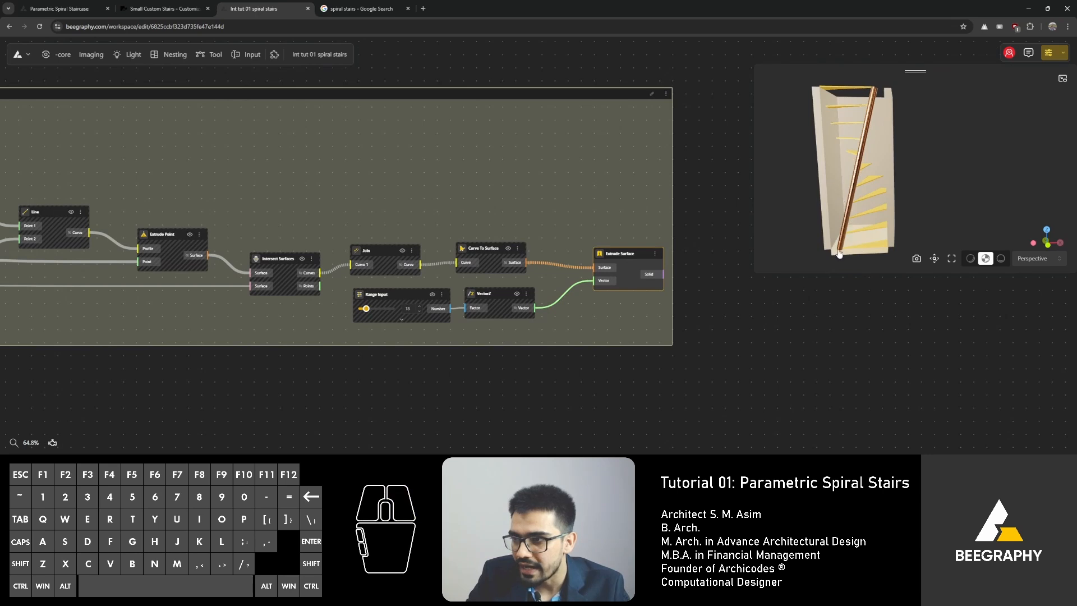
drag(872, 253, 848, 184)
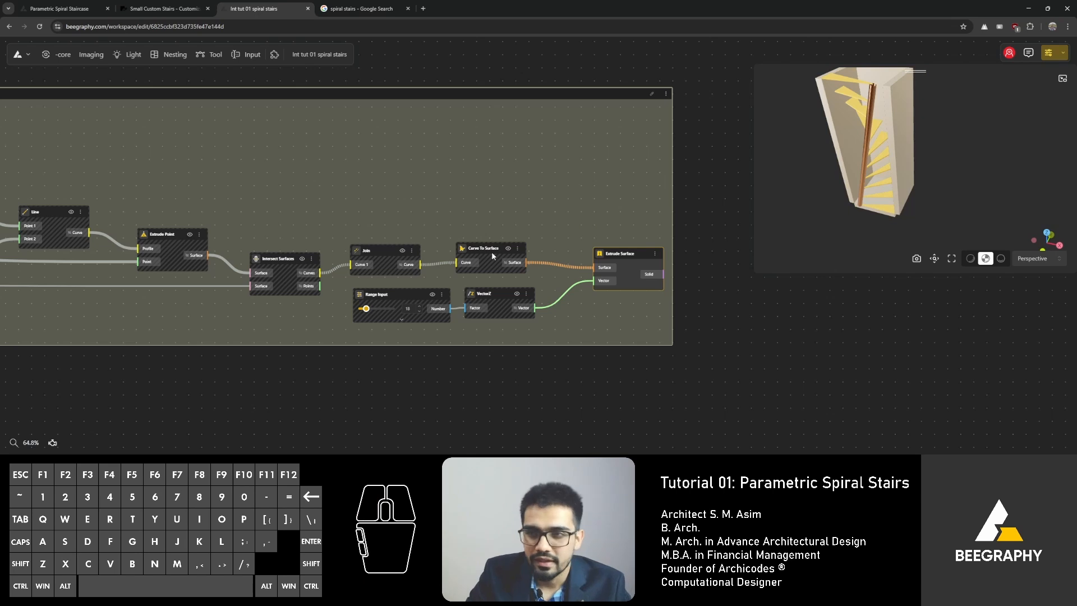
Step: Add a Remove By Index node just below the stairs group
double_click(470, 413)
text(remove)
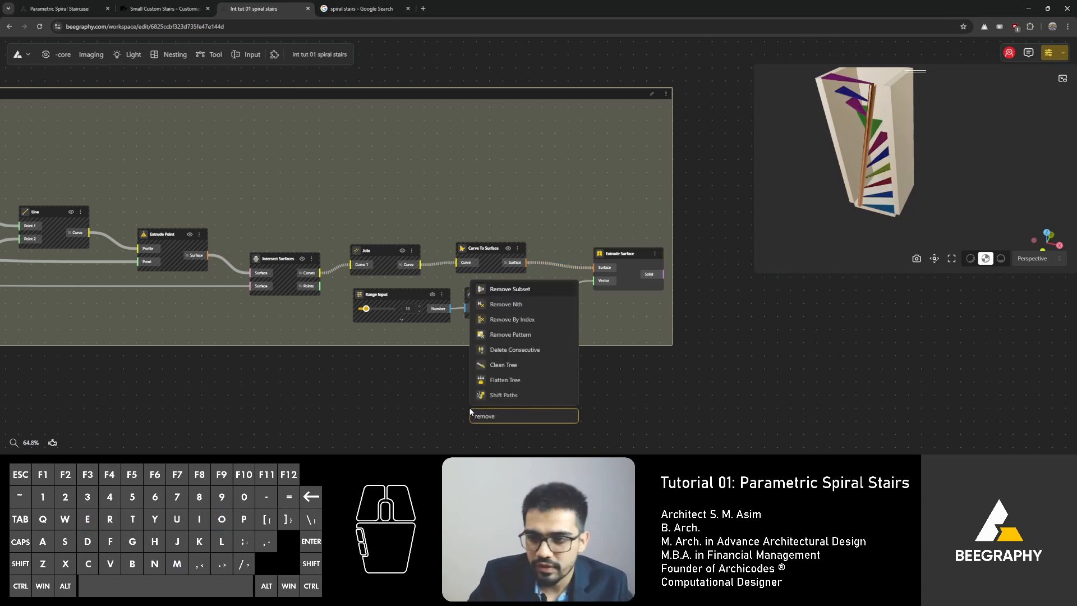
click(511, 319)
right_drag(451, 386, 477, 343)
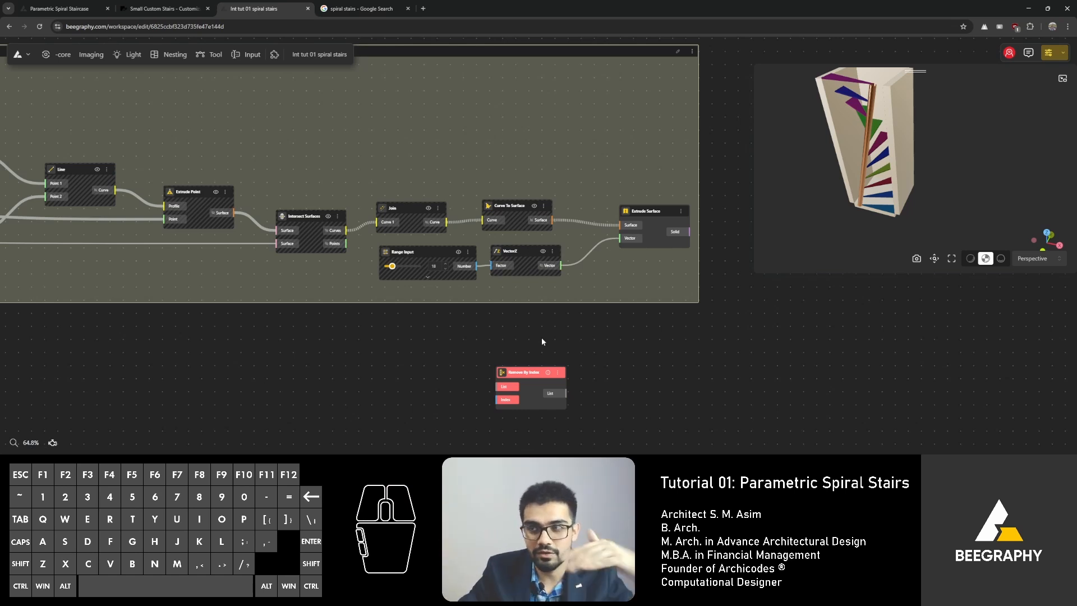
drag(529, 376, 528, 338)
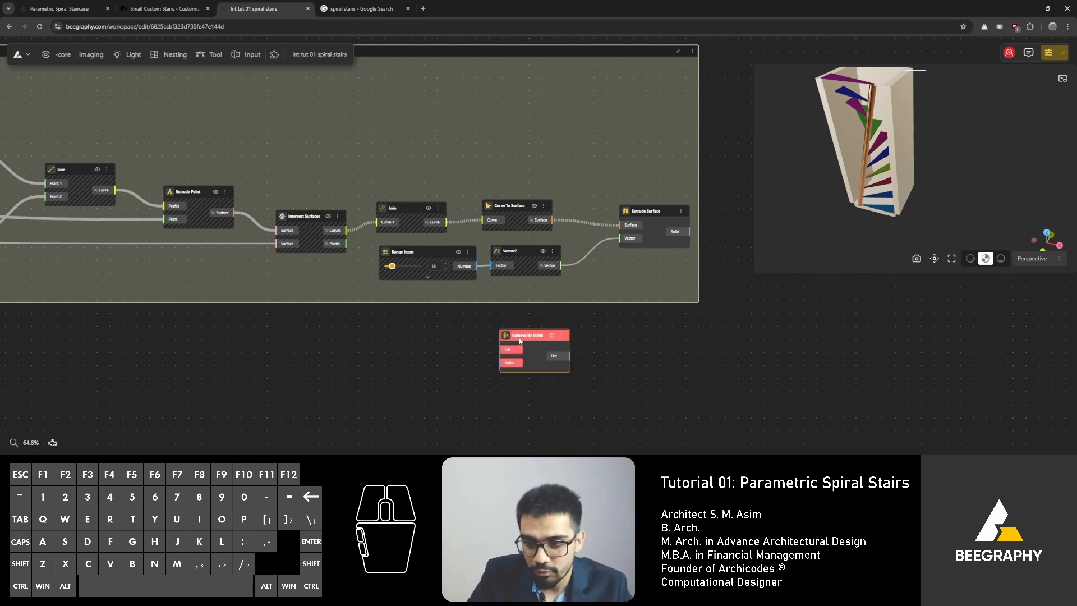
scroll(504, 340, up, 3)
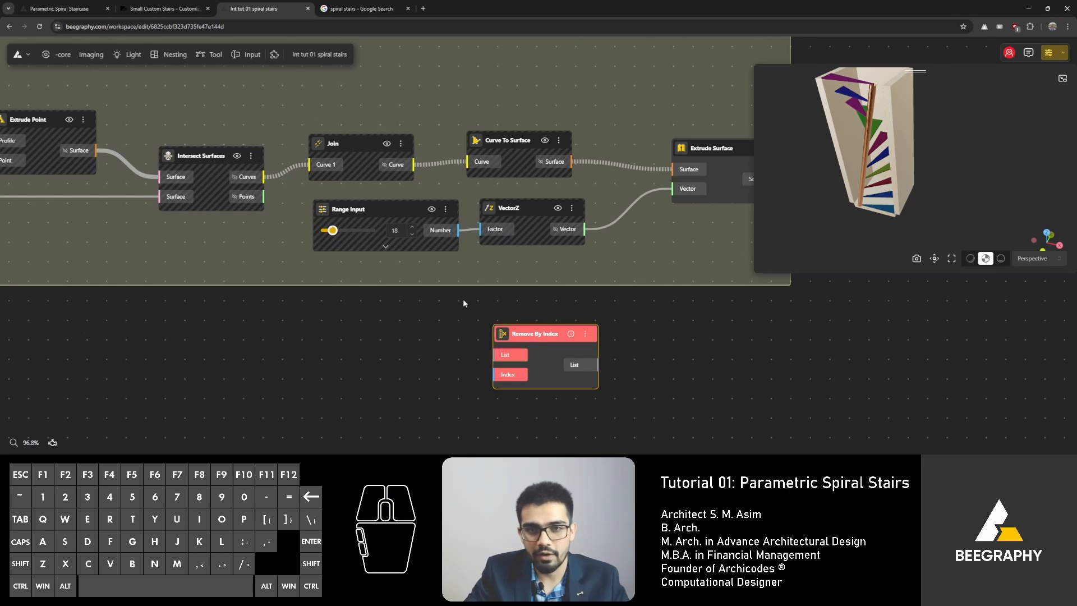
right_drag(266, 303, 429, 320)
drag(720, 357, 364, 342)
scroll(540, 351, down, 2)
right_drag(364, 342, 474, 355)
scroll(513, 355, down, 3)
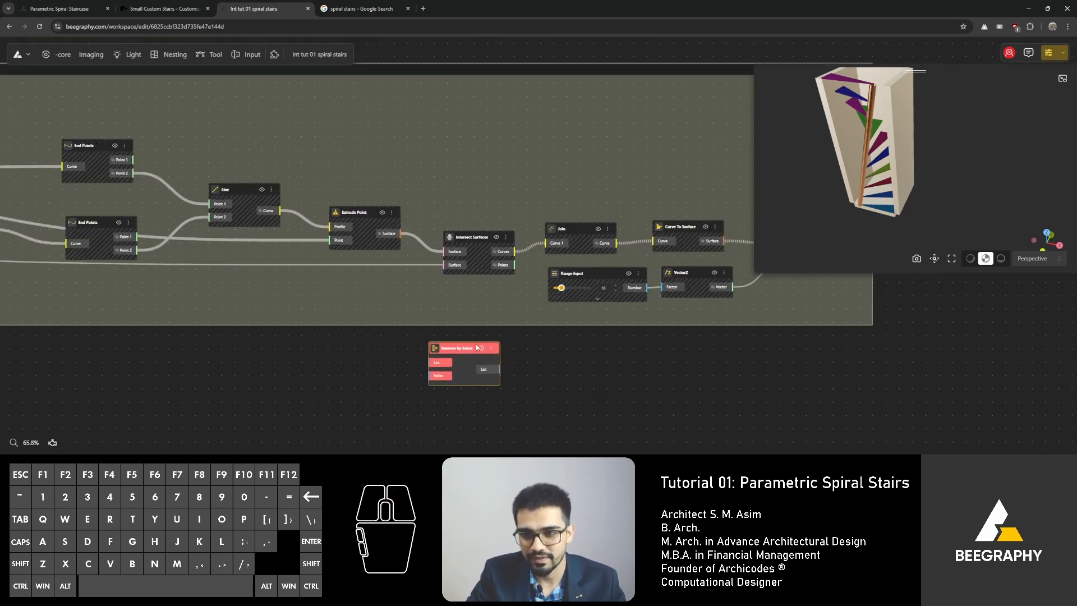
Step: Move the Remove By Index node into the stairs group and connect the Join curve output to its List input
drag(476, 347, 634, 163)
right_drag(608, 189, 554, 216)
scroll(544, 241, up, 3)
right_drag(561, 275, 485, 279)
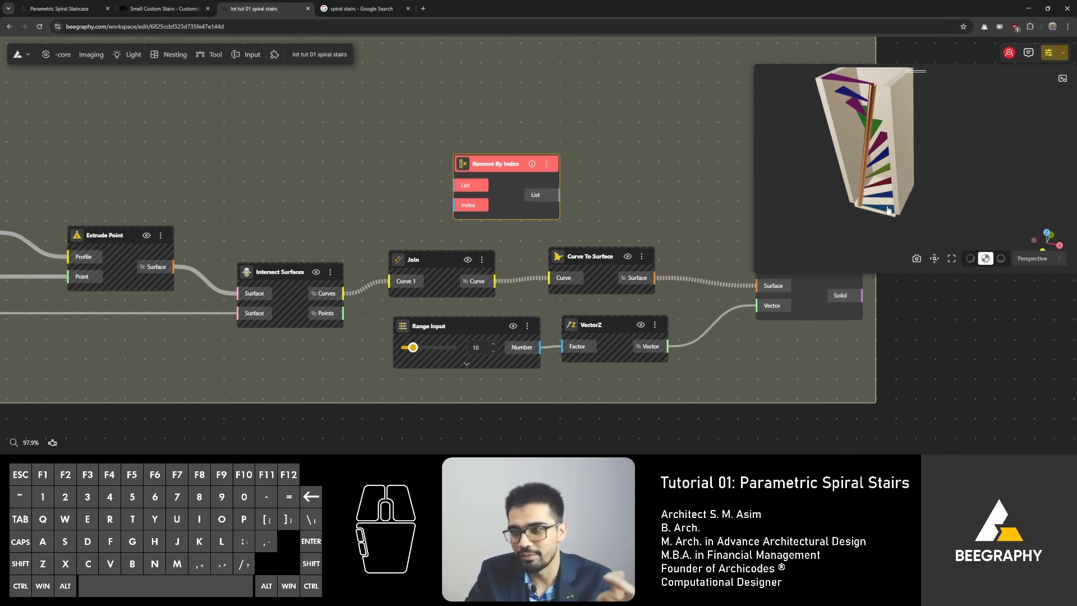
drag(497, 280, 466, 185)
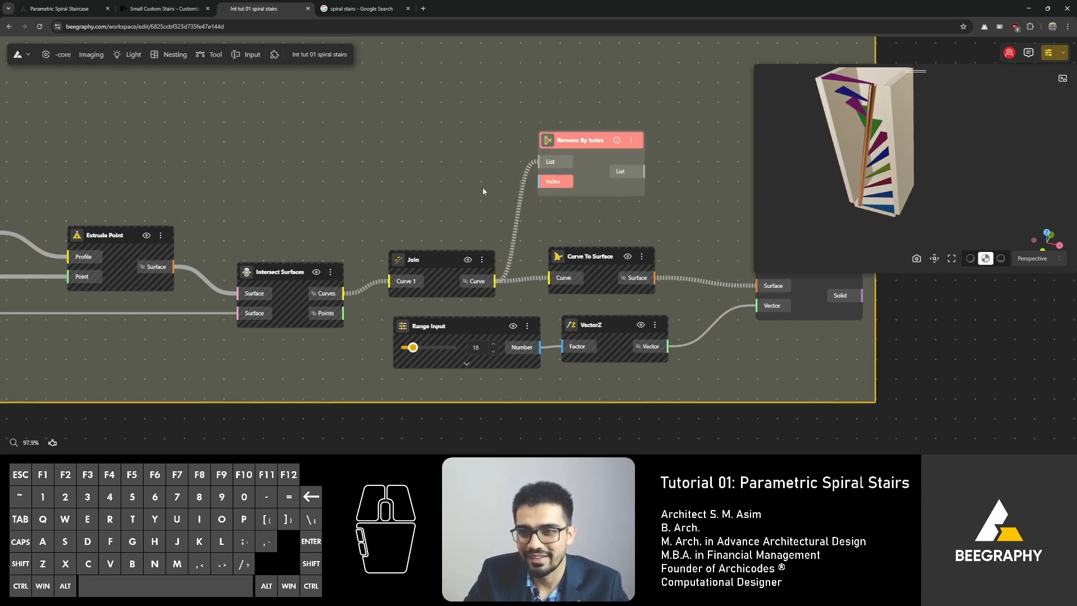
right_drag(477, 200, 390, 226)
drag(473, 206, 446, 213)
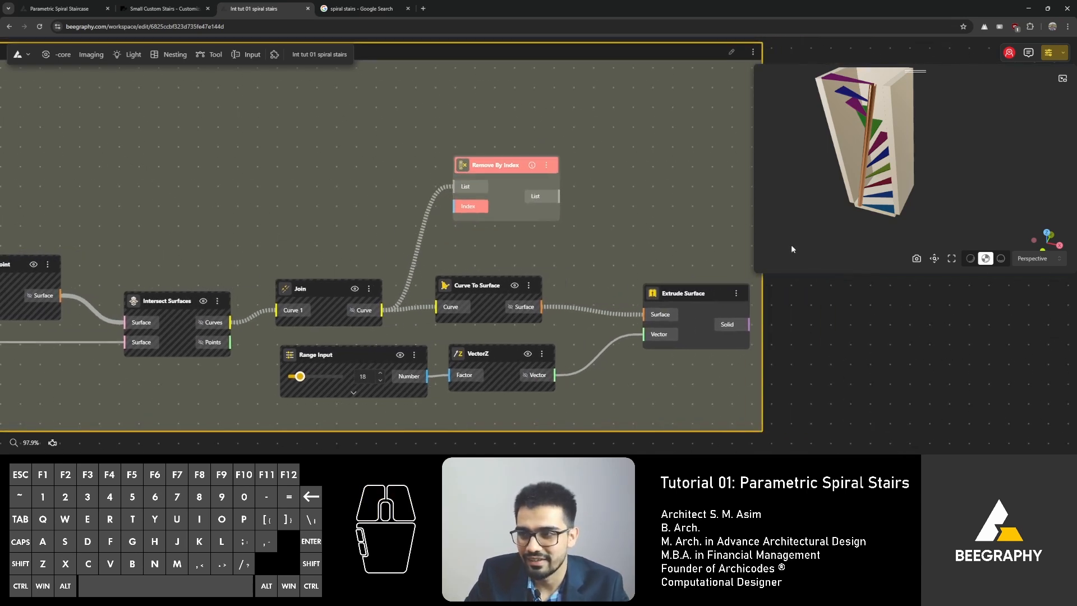
Step: Add a Range Input set to 5 feeding the Remove By Index node's Index input
double_click(367, 216)
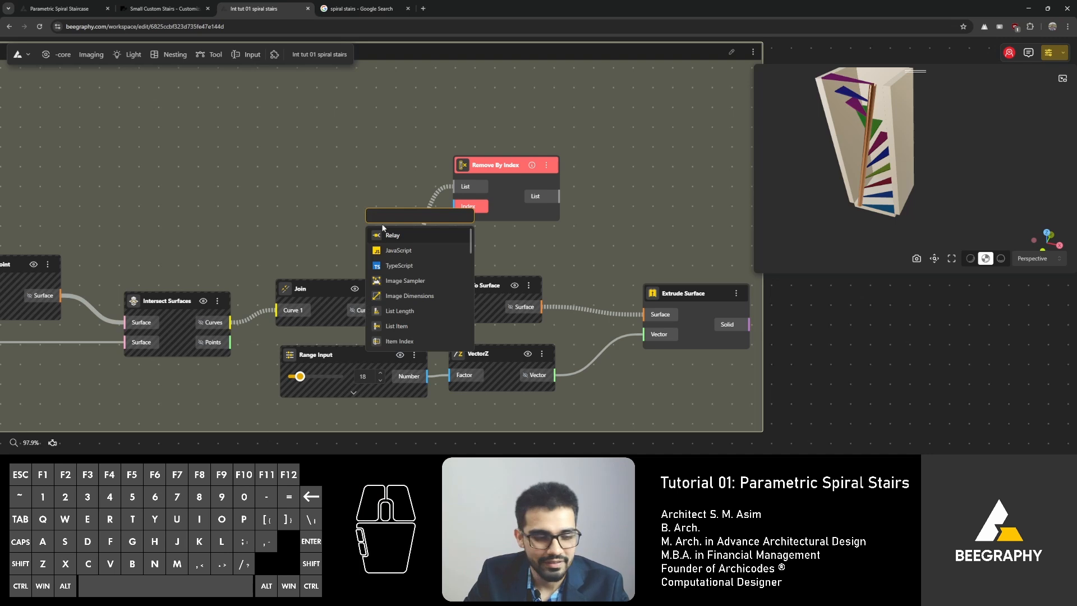
text(5)
click(392, 250)
drag(454, 220, 326, 188)
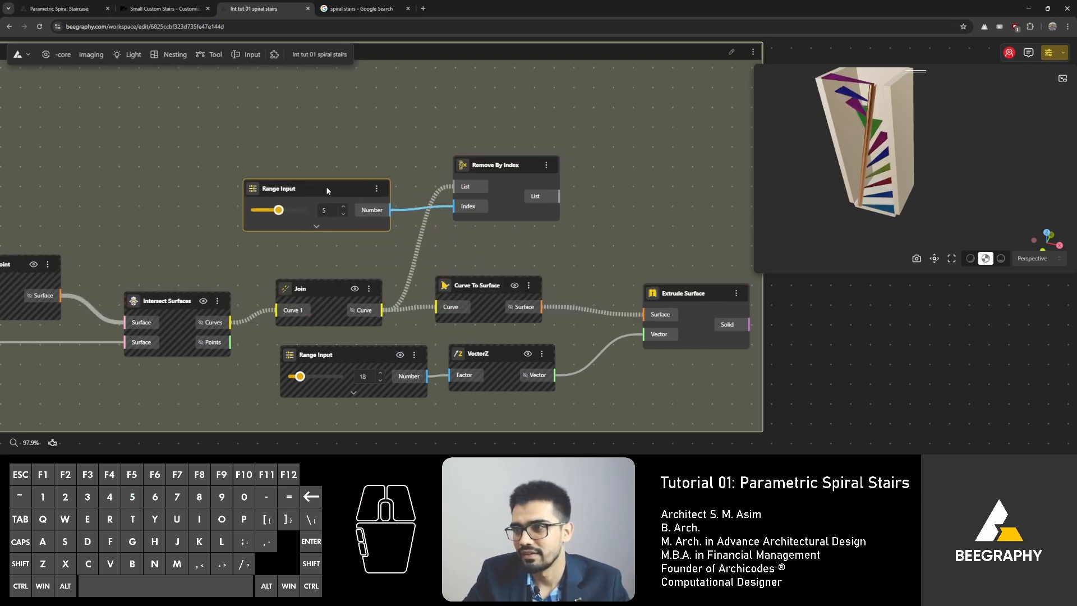
Step: Route the Remove By Index list output into the Curve To Surface curve input
drag(559, 196, 446, 312)
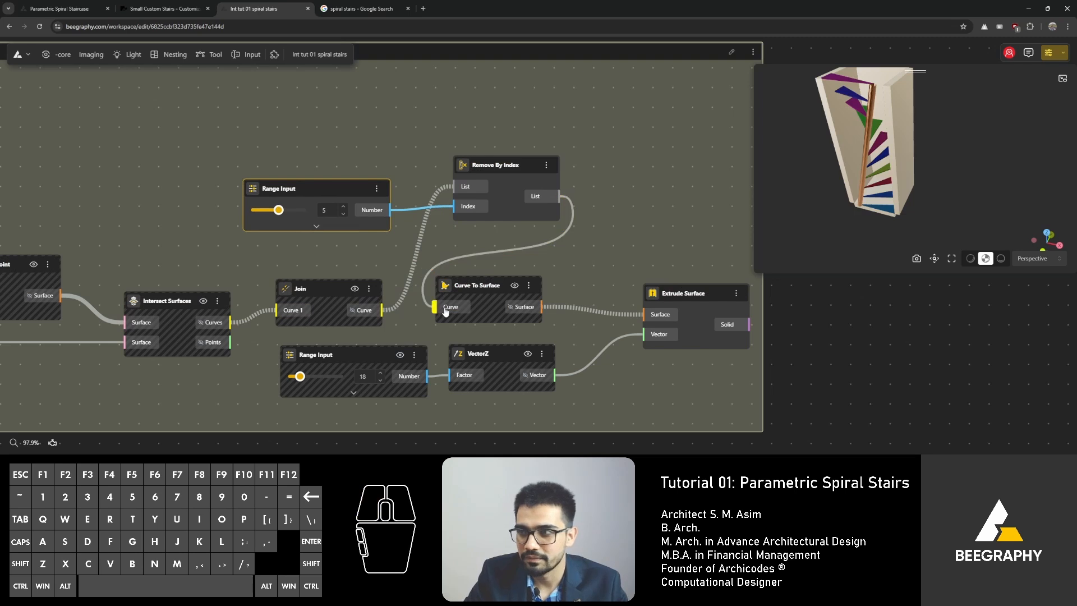
drag(502, 165, 464, 180)
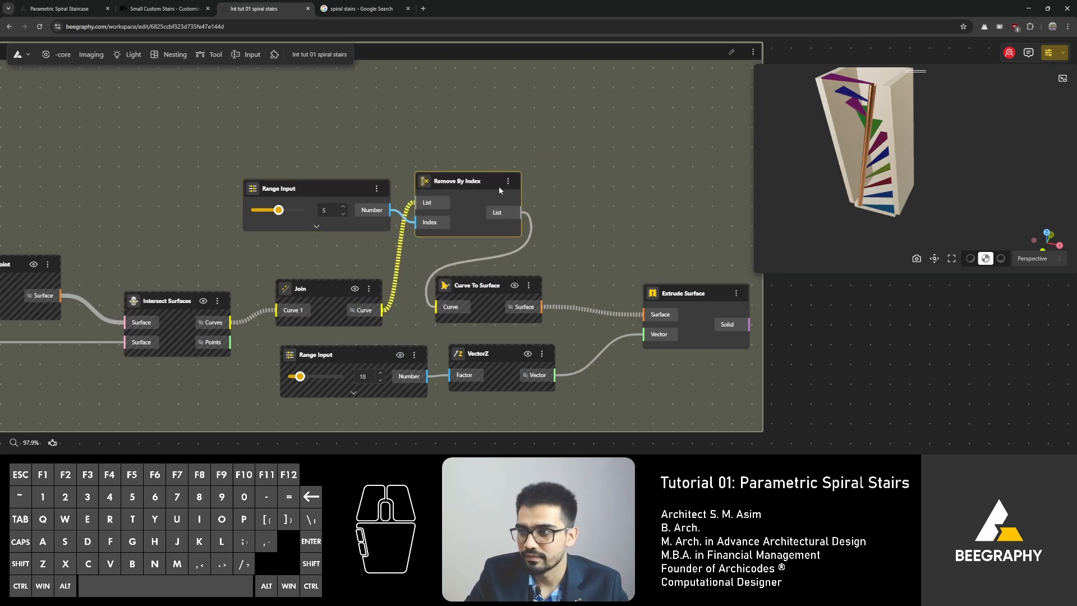
drag(886, 202, 902, 220)
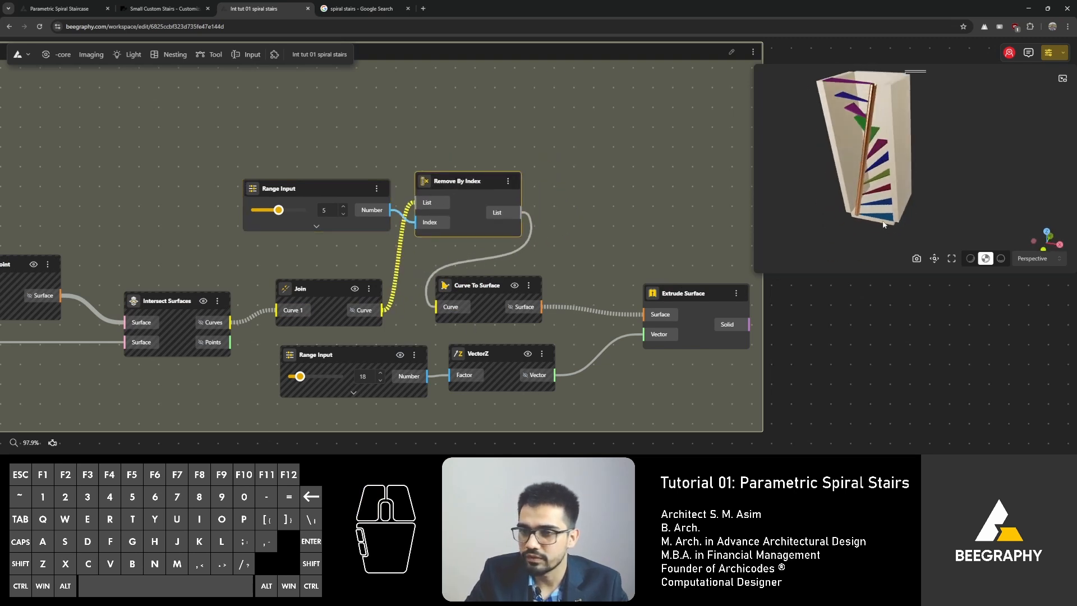
Step: Set the index Range Input to 3 and tidy the positions of the Join, Remove By Index and Curve To Surface nodes
drag(278, 210, 270, 210)
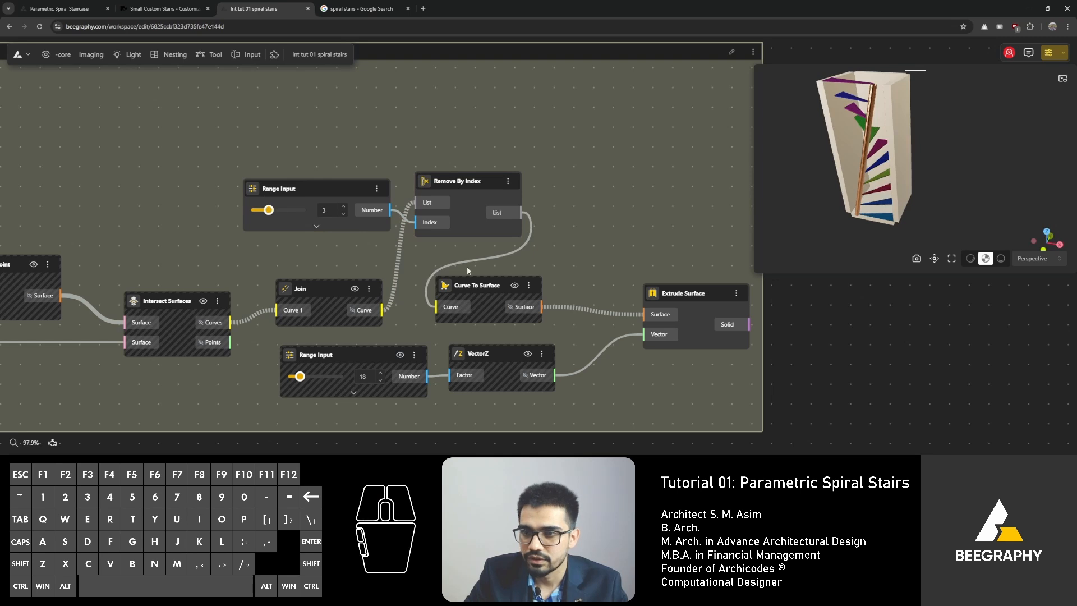
drag(480, 287, 514, 286)
drag(327, 287, 317, 286)
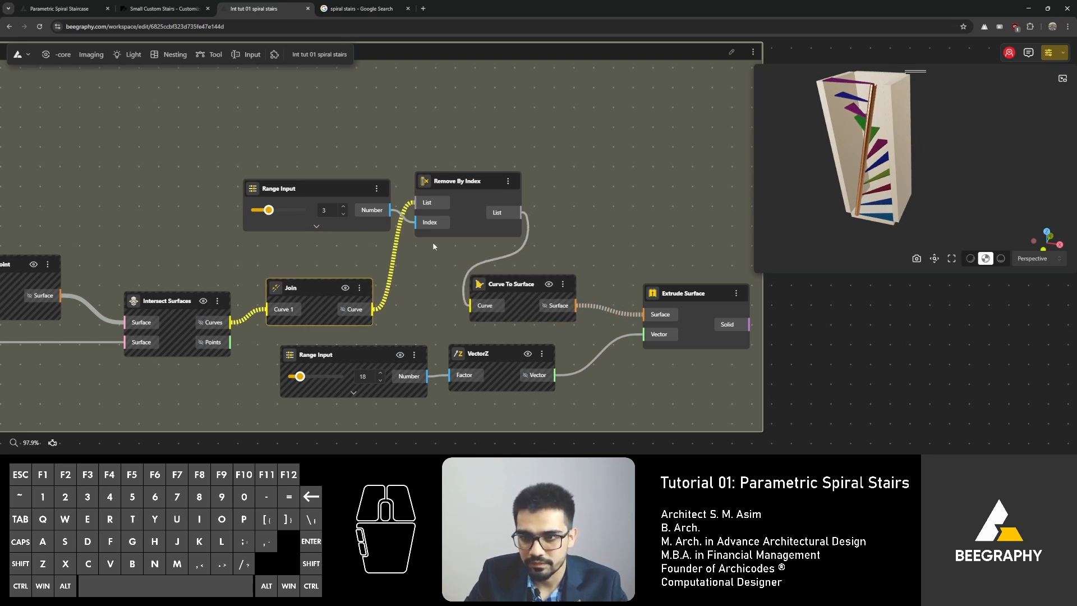
click(459, 184)
drag(459, 184, 456, 190)
drag(320, 191, 299, 202)
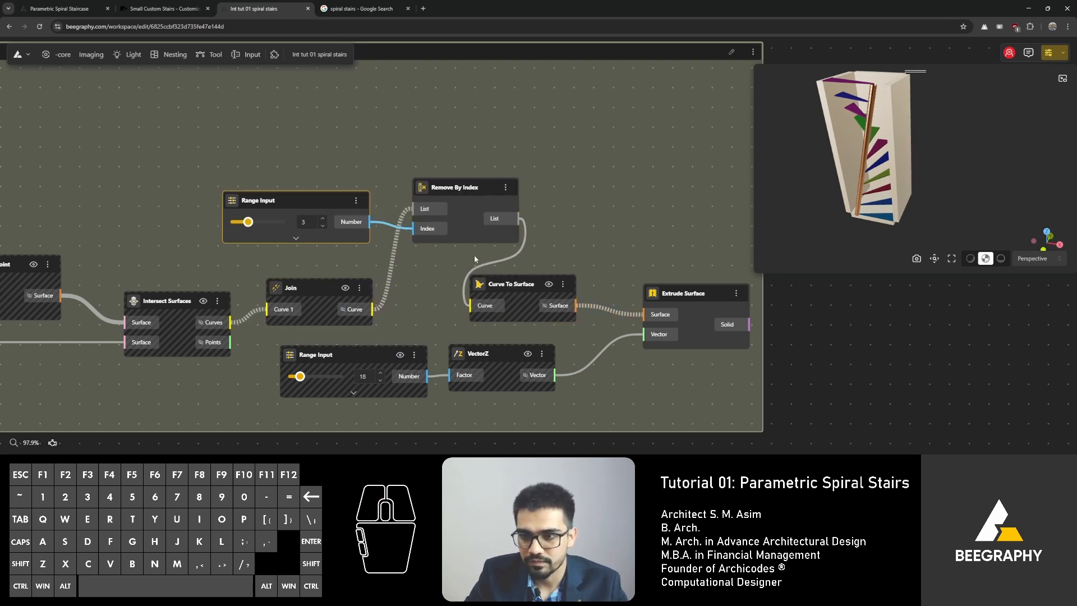
drag(502, 288, 516, 286)
drag(463, 190, 452, 201)
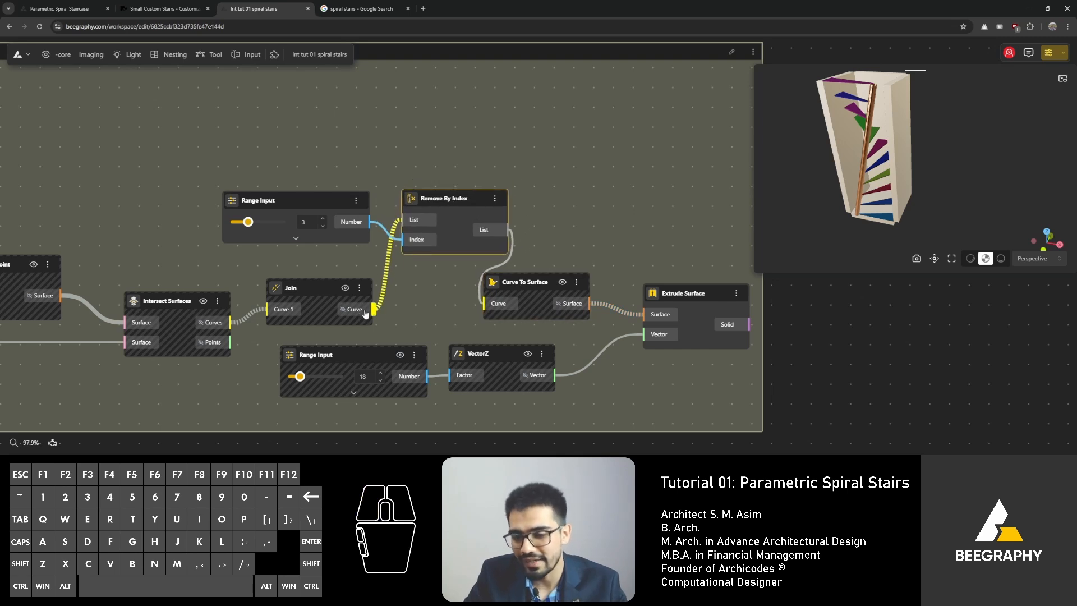
Step: Insert a Flatten Tree node between the Join curve output and the Remove By Index List input
drag(373, 309, 399, 129)
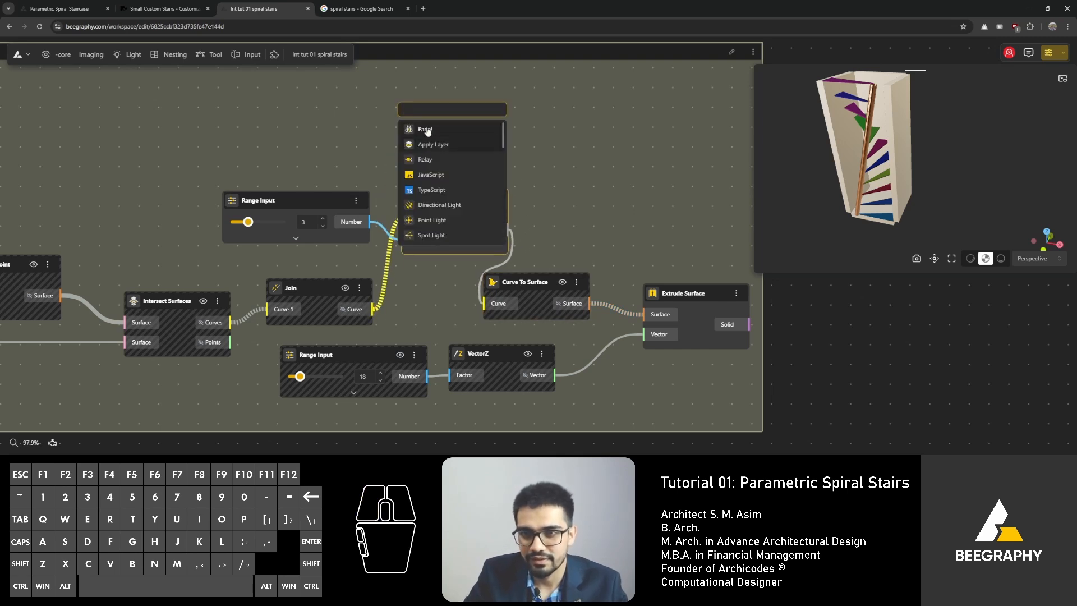
text(flatten)
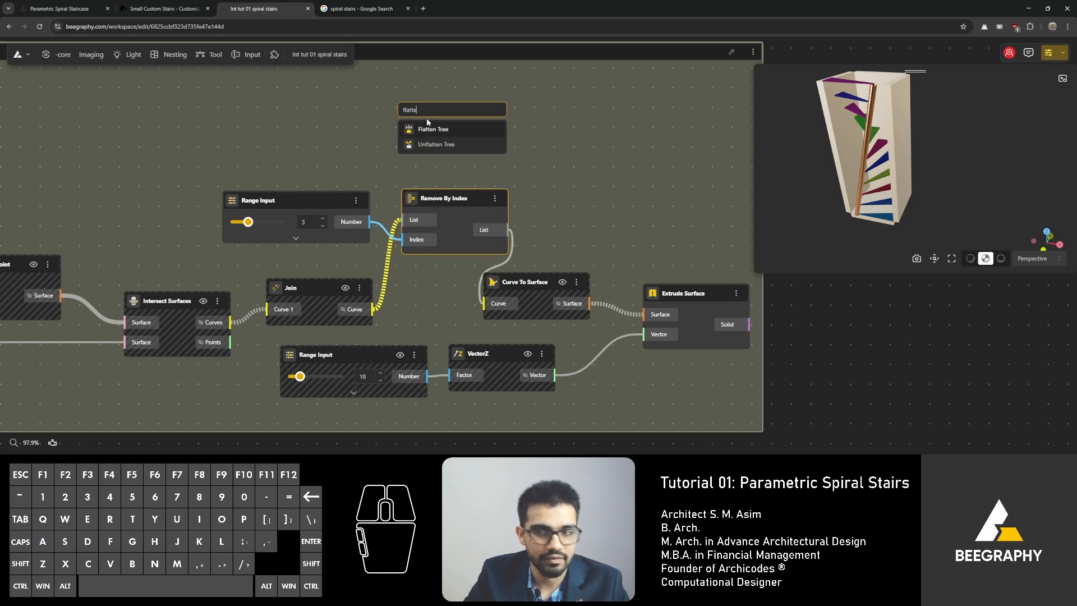
click(437, 134)
drag(505, 143, 411, 229)
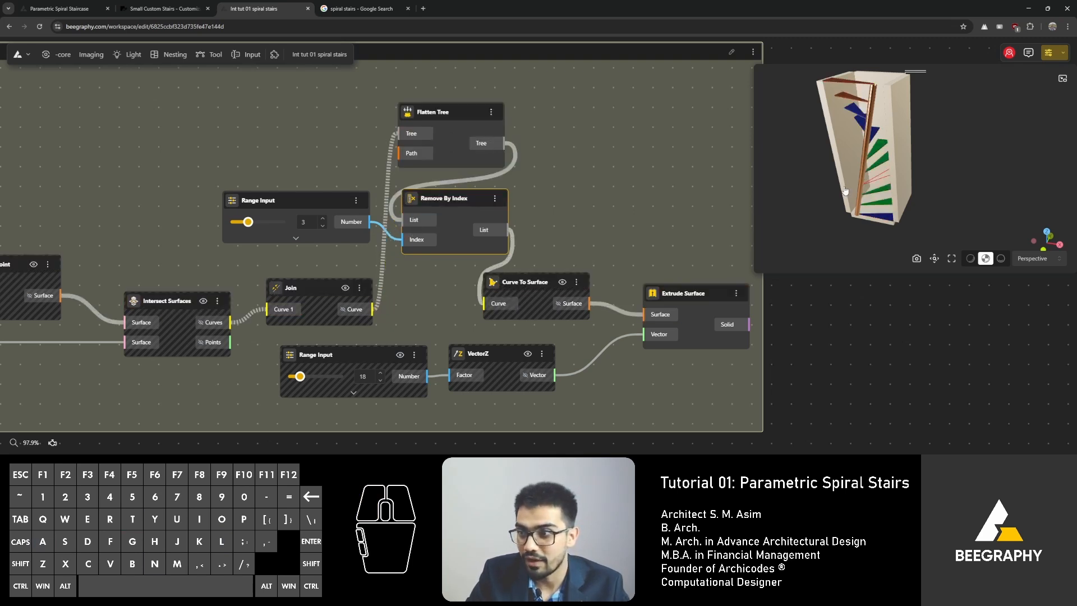
Step: Set the index Range Input to 0 and reposition the Remove By Index node
drag(248, 222, 226, 224)
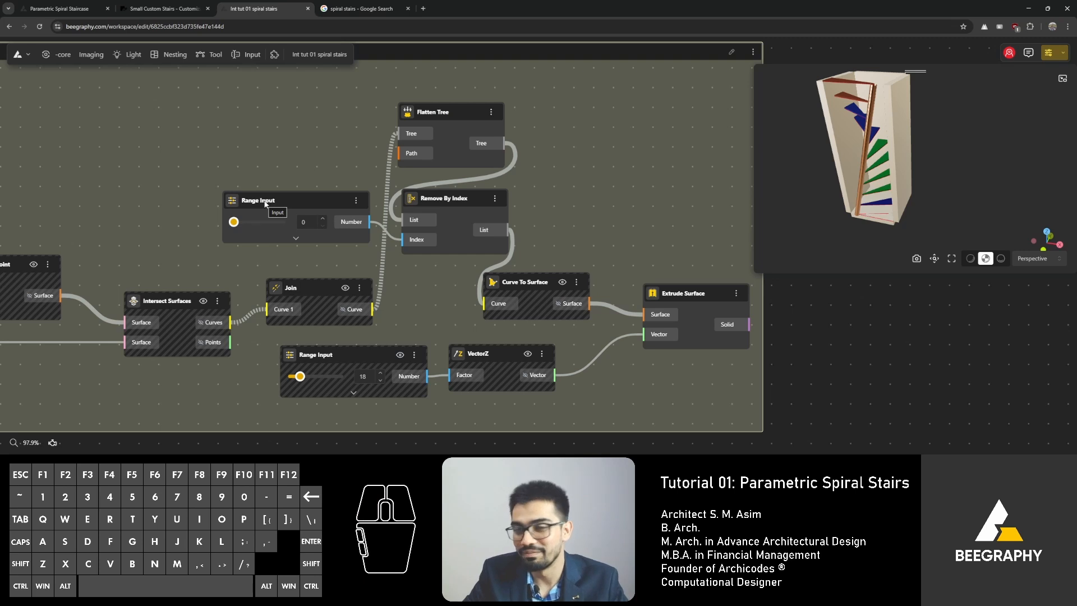
drag(449, 200, 497, 191)
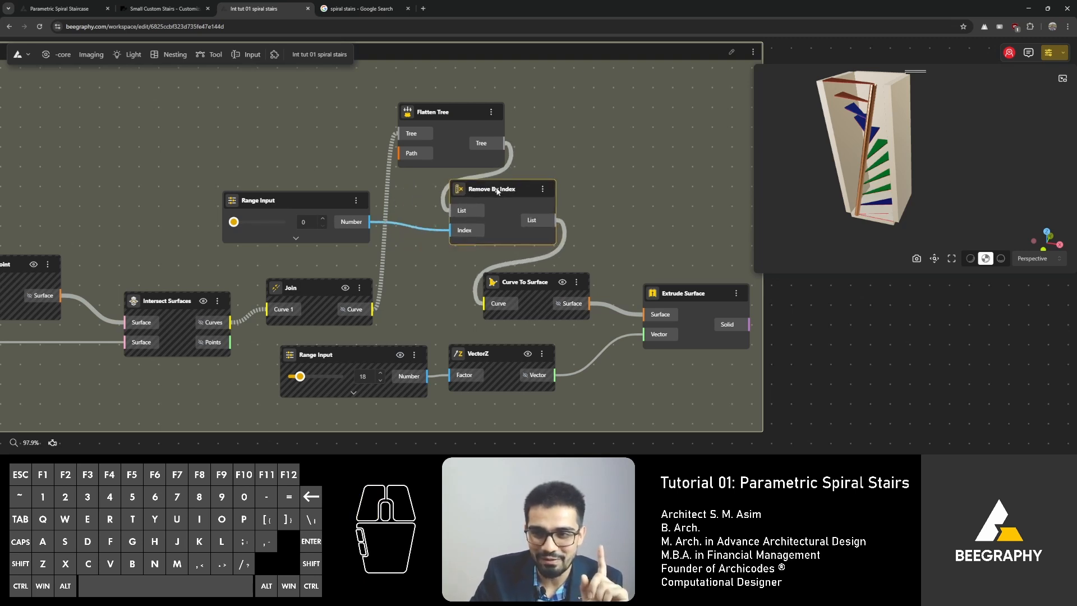
Step: Inspect the staircase in the 3D preview and review the graph's upstream nodes
scroll(825, 177, down, 1)
right_drag(826, 178, 850, 183)
drag(851, 182, 870, 212)
scroll(871, 210, up, 3)
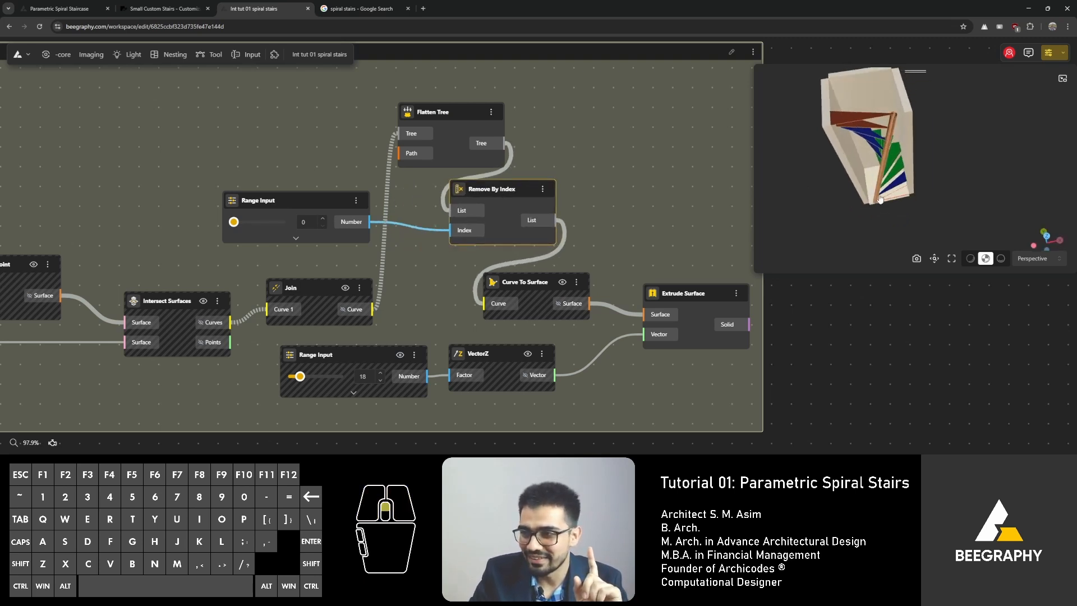
right_drag(870, 205, 904, 202)
drag(904, 203, 892, 189)
scroll(897, 212, up, 2)
right_drag(897, 212, 887, 214)
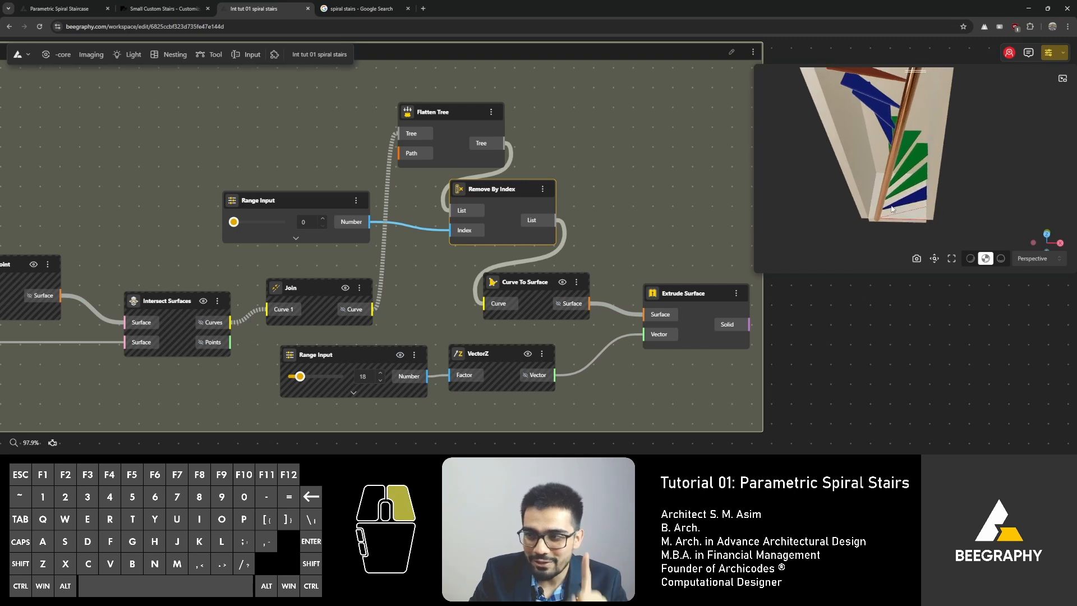
mouse_move(887, 214)
mouse_down()
mouse_move(891, 178)
mouse_move(890, 211)
mouse_up()
scroll(889, 208, up, 2)
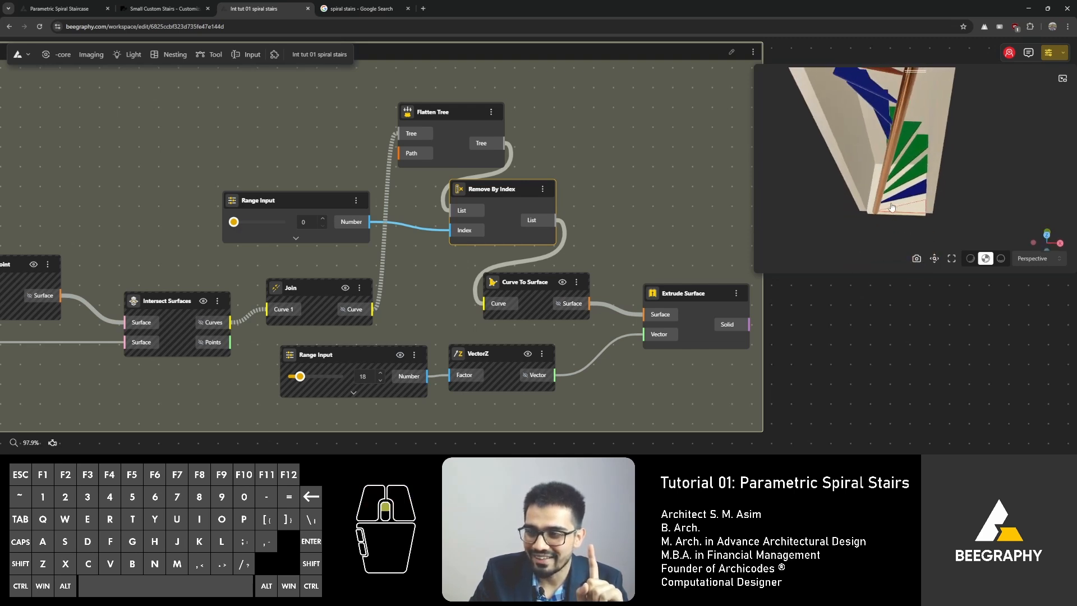
right_drag(888, 206, 893, 199)
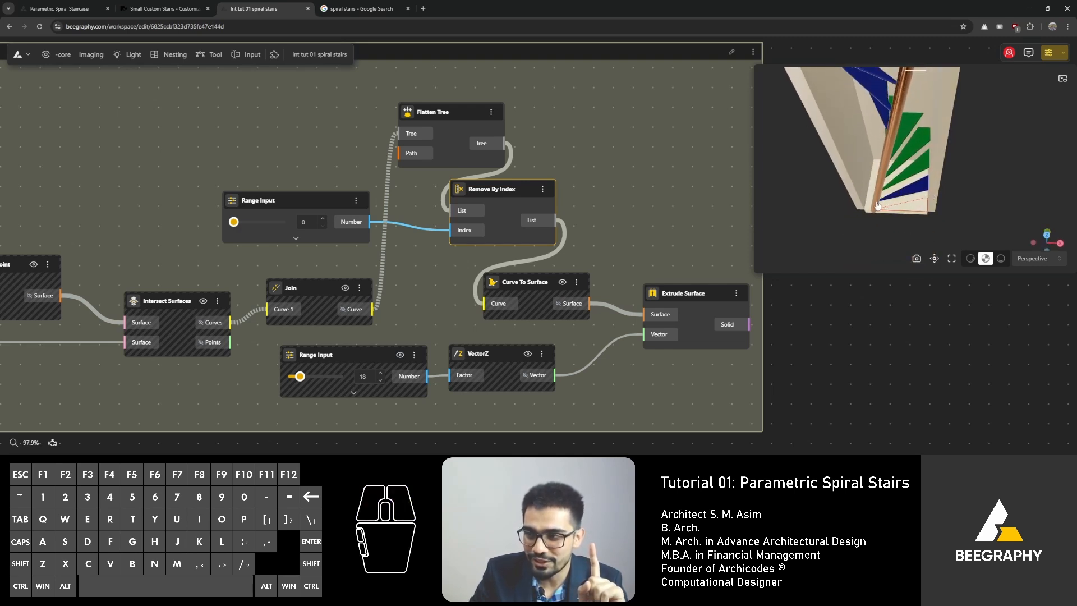
scroll(901, 214, up, 2)
right_drag(901, 214, 897, 218)
drag(898, 218, 954, 159)
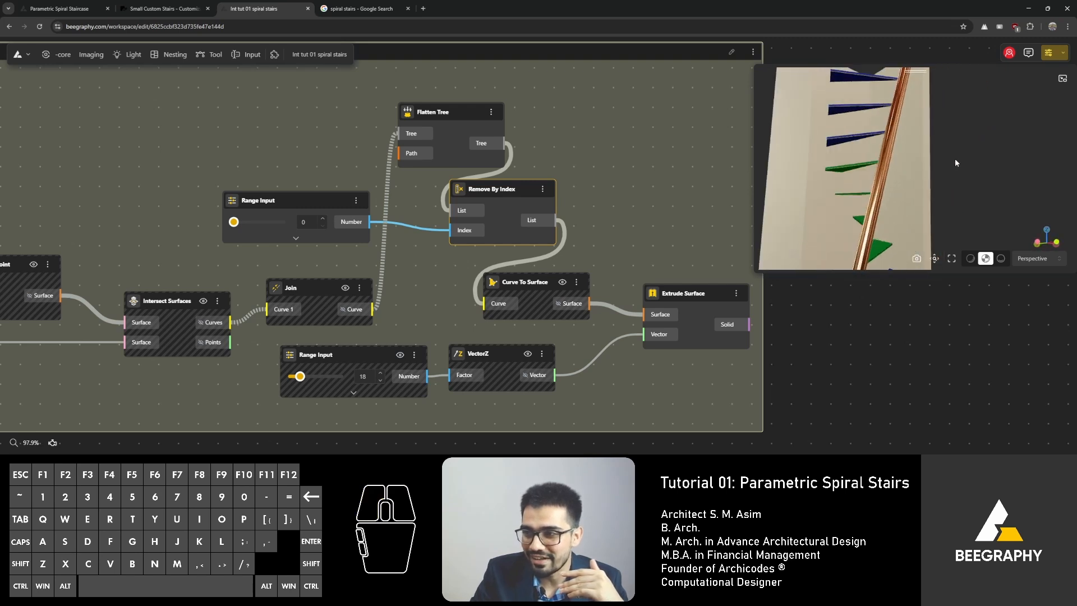
drag(903, 126, 909, 177)
scroll(909, 180, down, 2)
scroll(334, 231, down, 4)
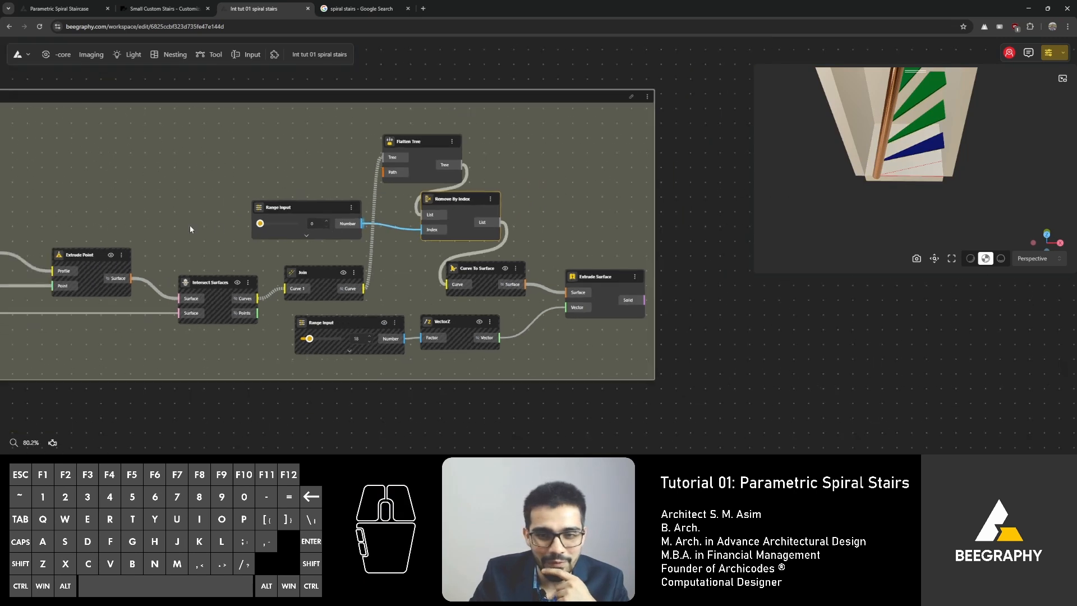
right_drag(112, 227, 412, 202)
right_drag(88, 191, 448, 259)
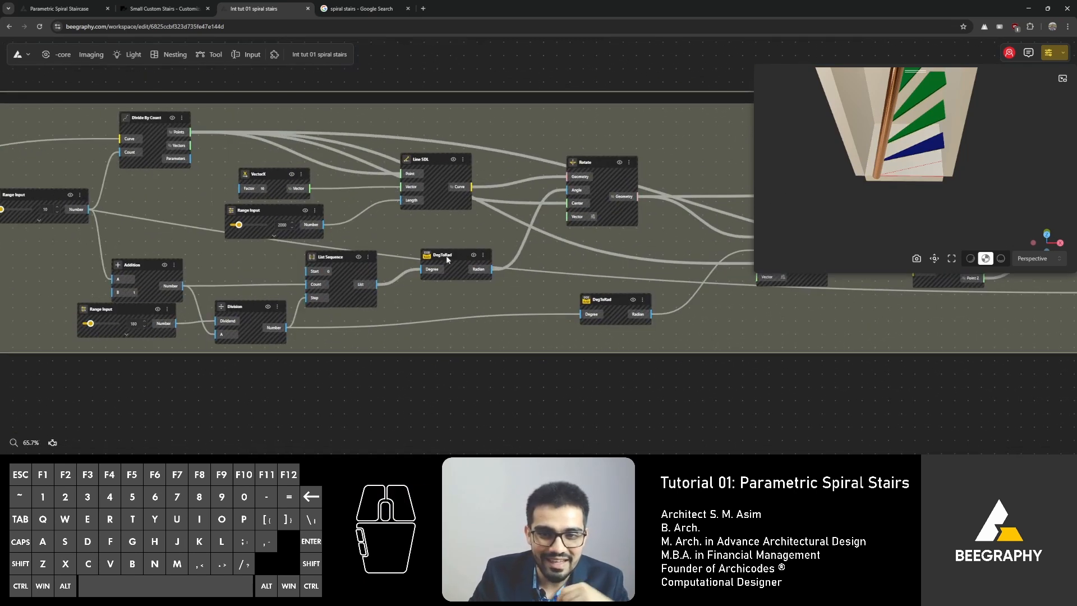
scroll(308, 285, up, 5)
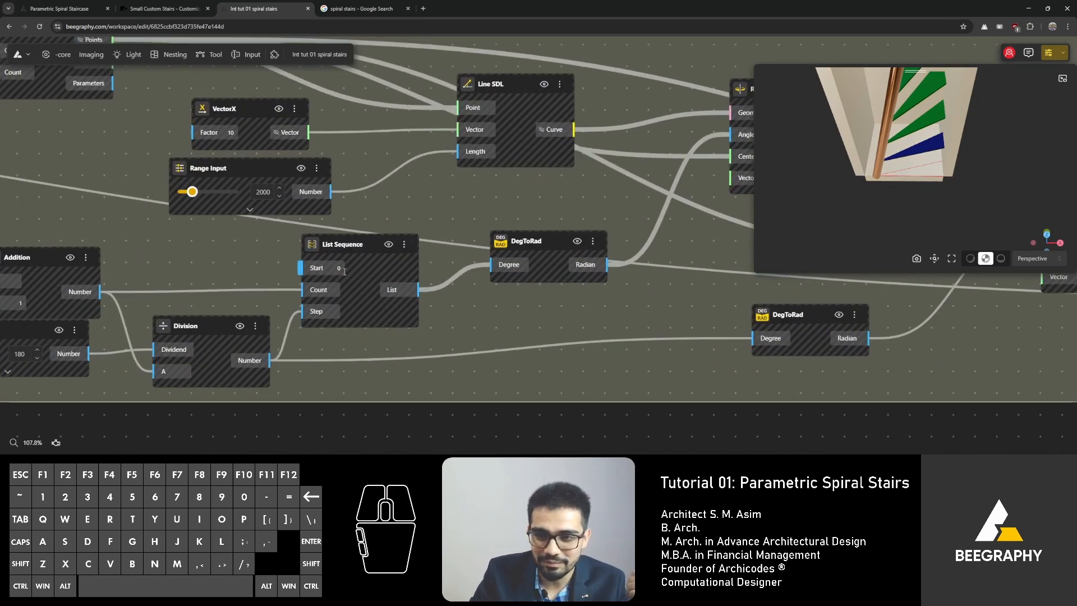
scroll(894, 201, down, 2)
right_drag(885, 200, 881, 255)
scroll(880, 172, down, 3)
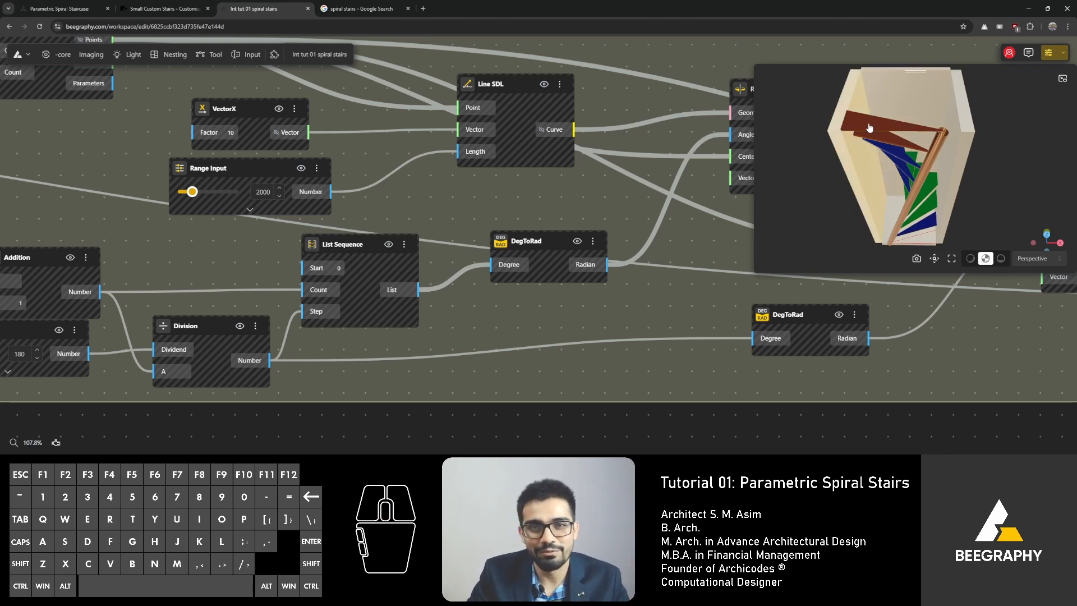
scroll(547, 188, down, 5)
right_drag(567, 178, 494, 190)
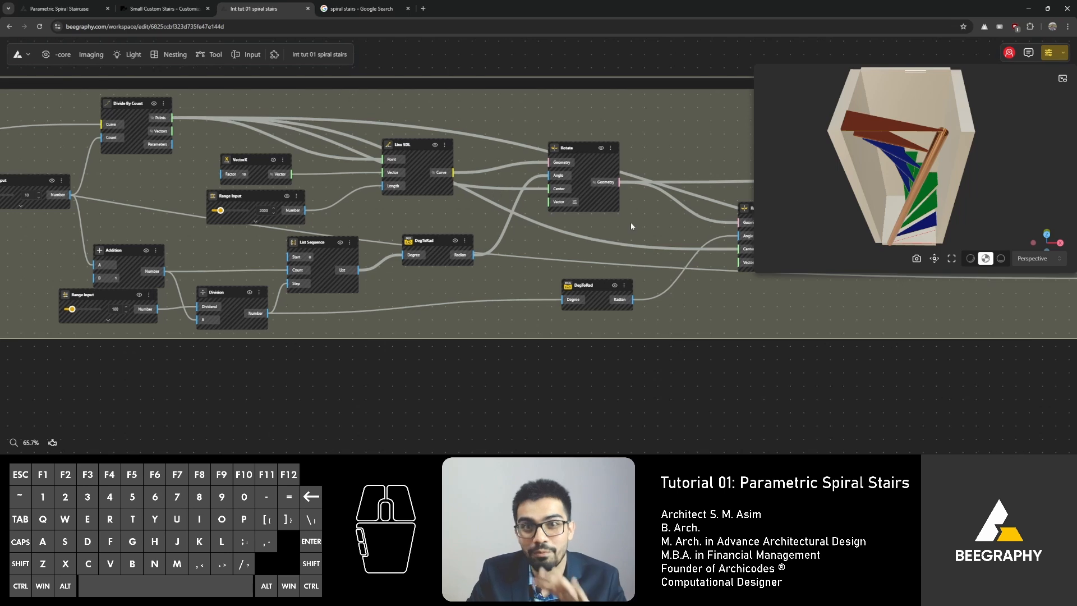
right_drag(741, 219, 188, 238)
right_drag(559, 240, 168, 229)
right_drag(410, 199, 295, 199)
scroll(295, 200, up, 4)
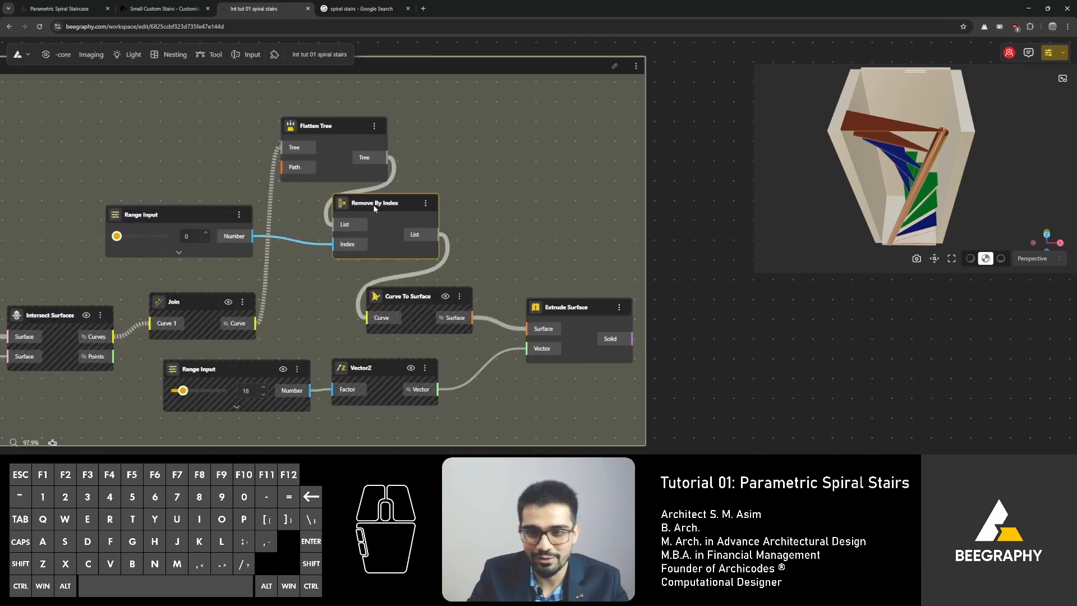
Step: Delete the Remove By Index, Flatten Tree and index Range Input nodes, and connect Join's curve output directly to Curve To Surface
drag(374, 204, 391, 206)
key(Delete)
click(331, 163)
key(Delete)
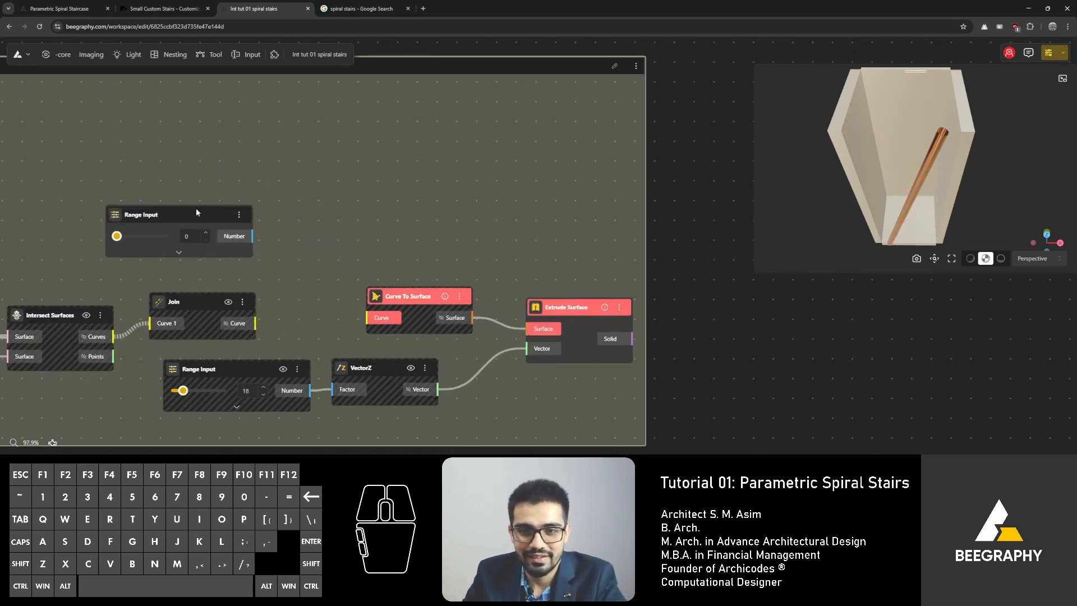
click(196, 210)
key(Delete)
drag(255, 323, 366, 318)
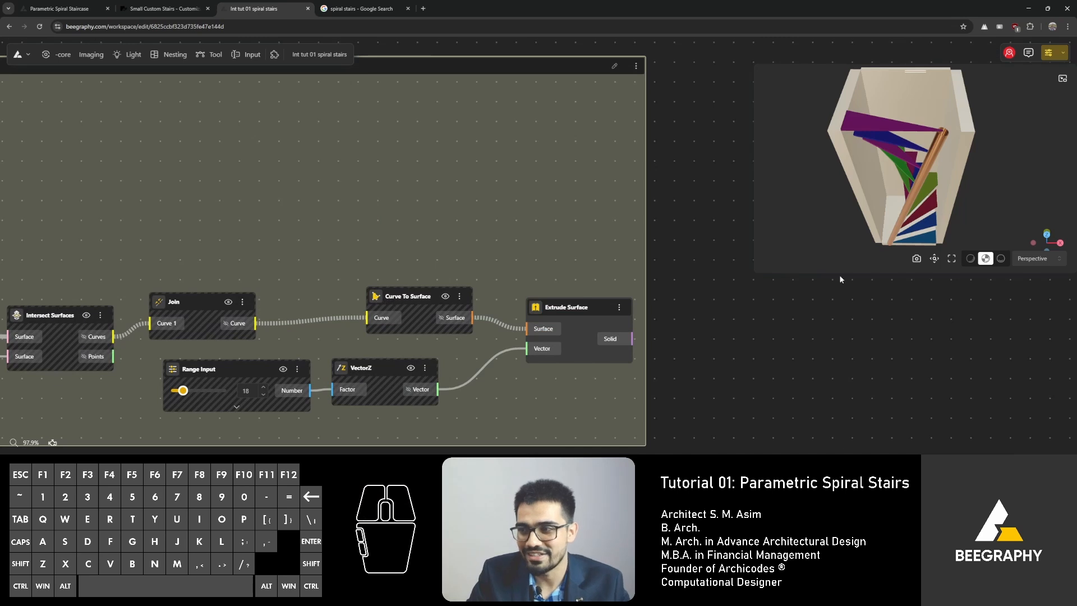
Step: Add an Apply Material node and connect the Extrude Surface solid output to its Geometry input
drag(840, 278, 882, 210)
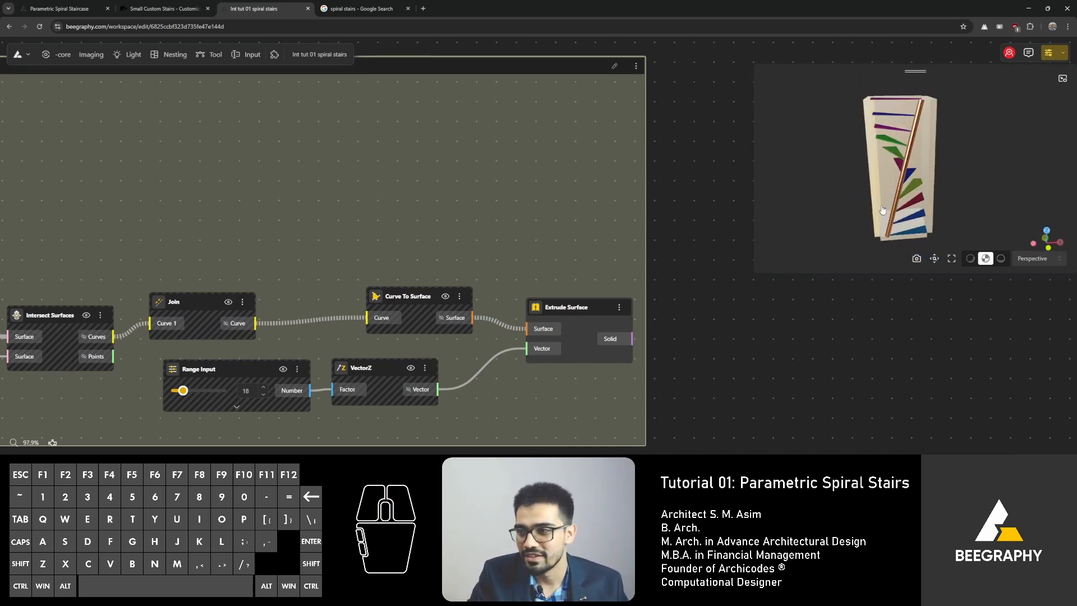
right_drag(887, 210, 881, 215)
right_drag(739, 329, 639, 314)
double_click(639, 314)
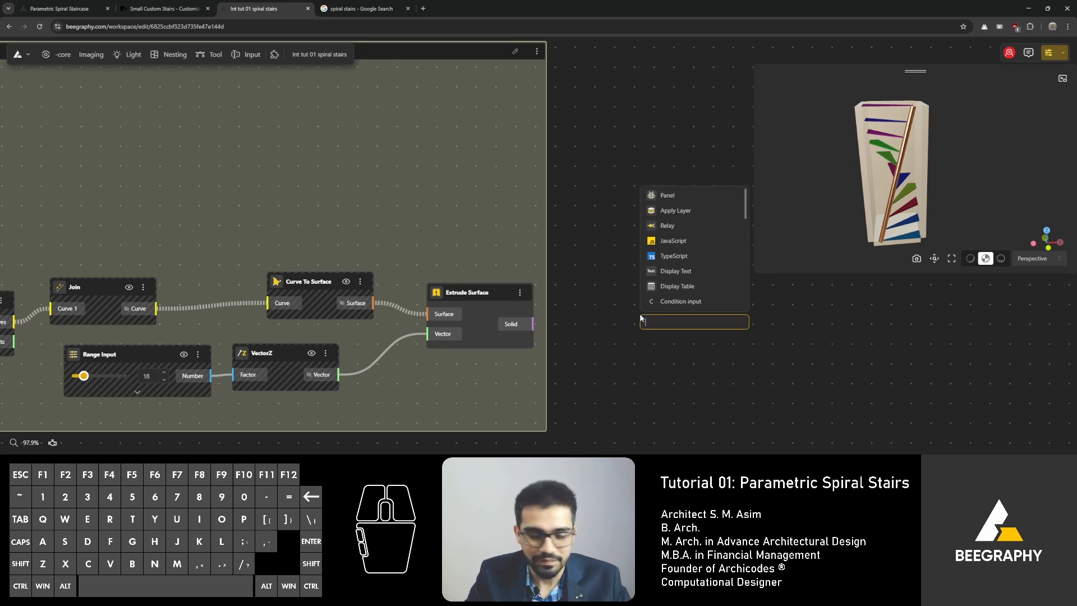
text(material)
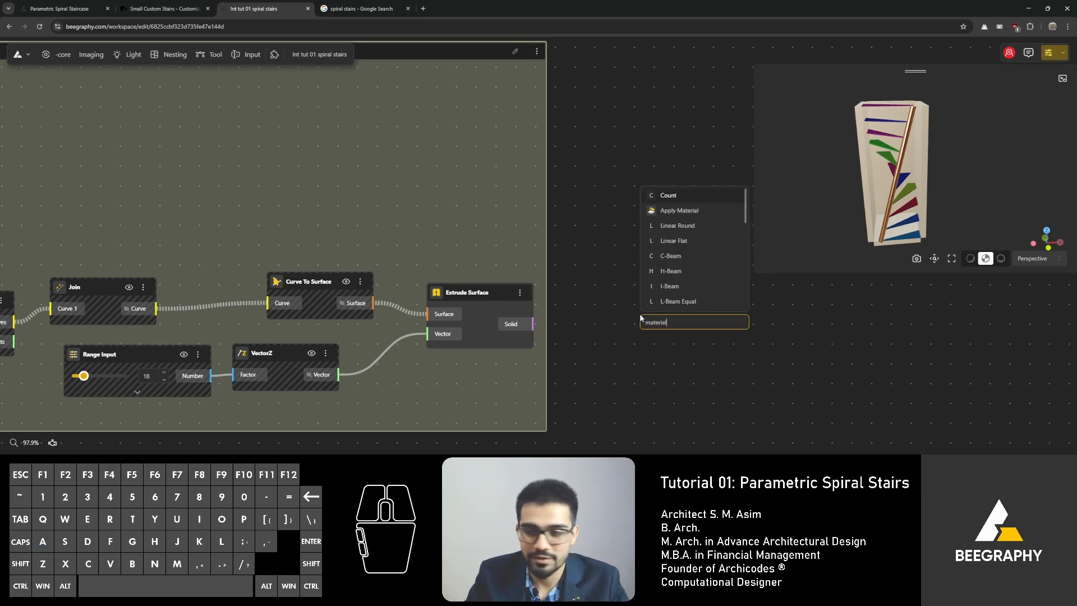
click(679, 210)
drag(532, 324, 671, 267)
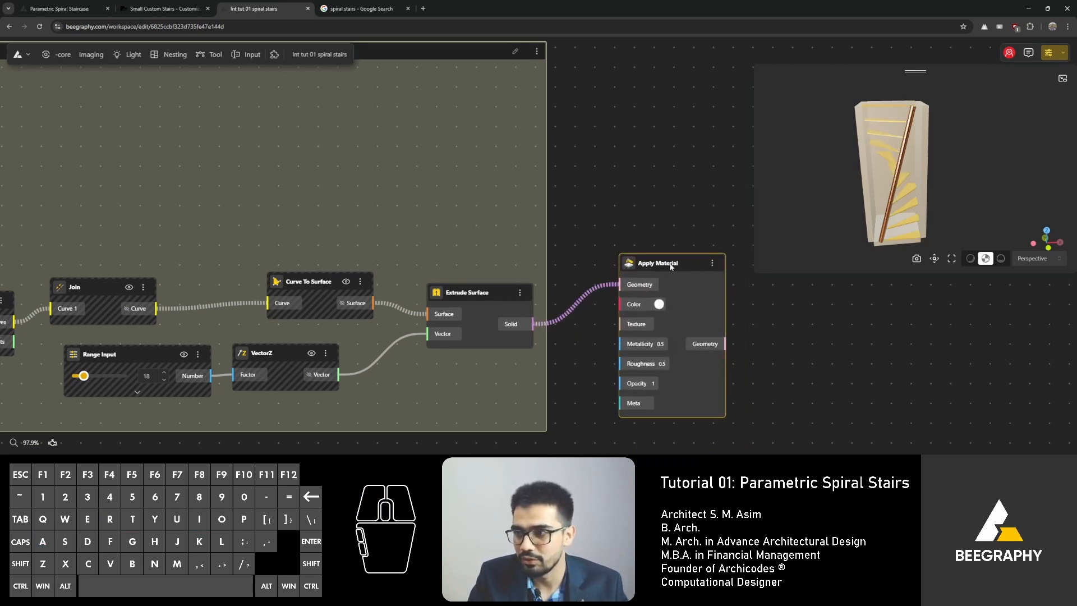
Step: Turn off the preview of the Extrude Surface node
right_click(478, 293)
click(504, 302)
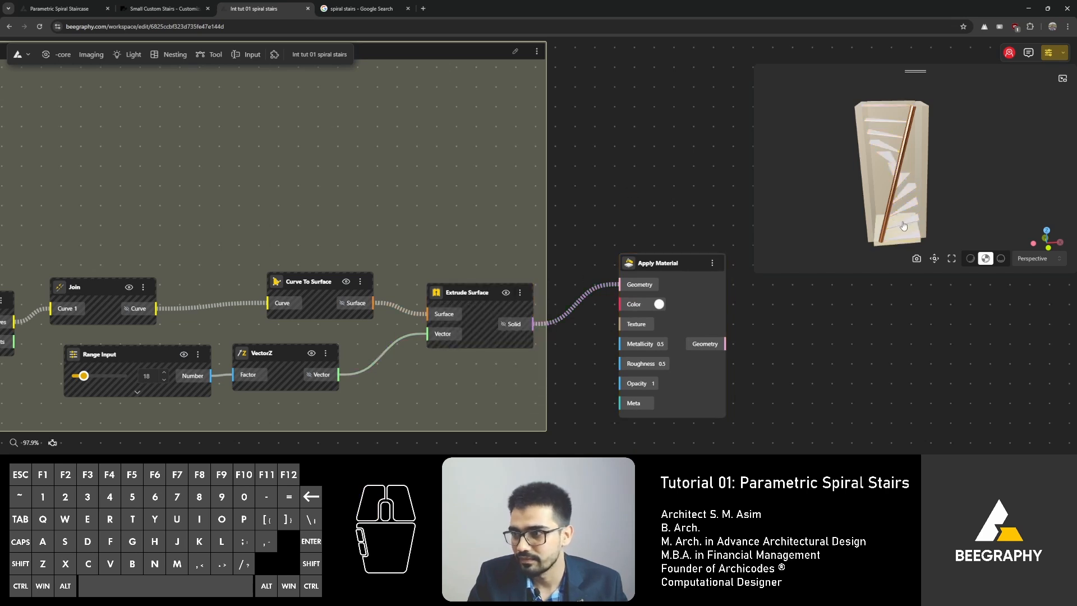
mouse_move(903, 226)
mouse_down()
mouse_move(887, 229)
mouse_move(907, 239)
mouse_up()
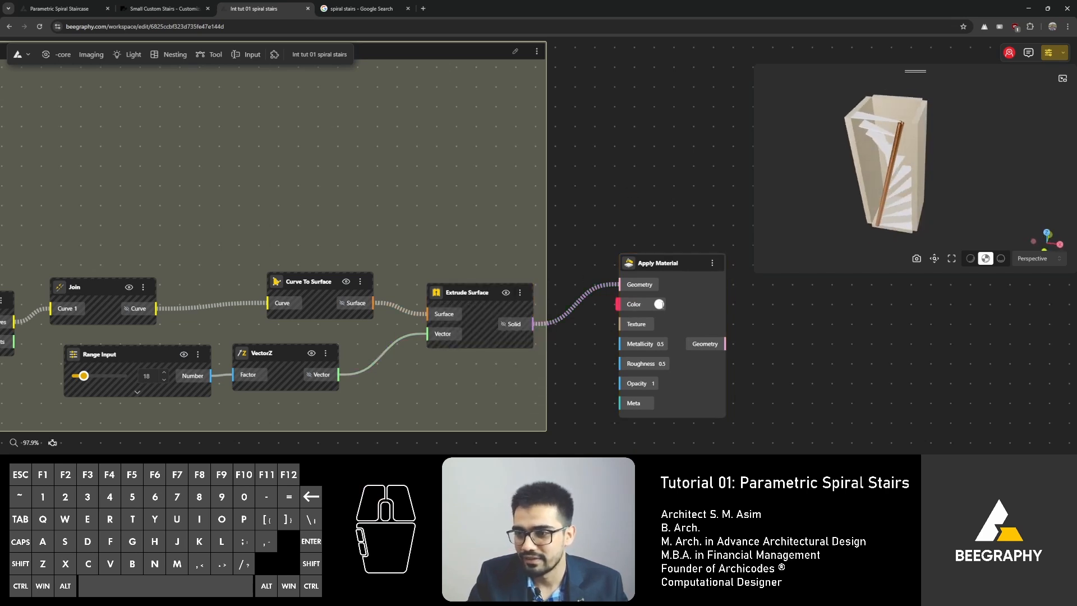
Step: Set the Apply Material color to black
click(659, 304)
drag(622, 359, 594, 399)
drag(897, 201, 836, 179)
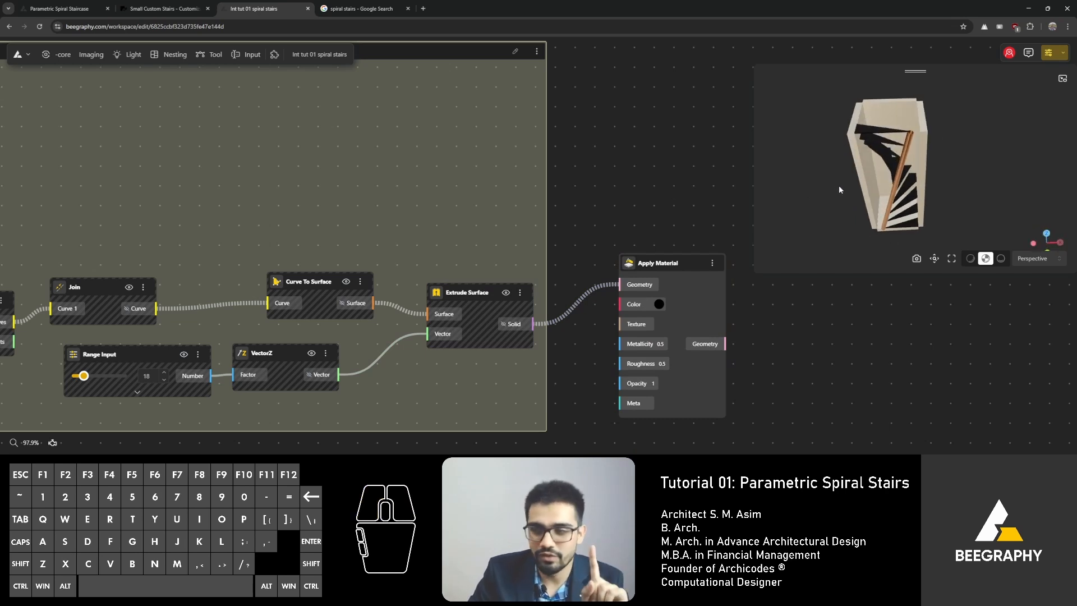
Step: Enlarge the 3D preview and examine the black-stepped staircase from several angles
scroll(839, 186, up, 2)
right_drag(838, 186, 894, 202)
drag(894, 202, 887, 208)
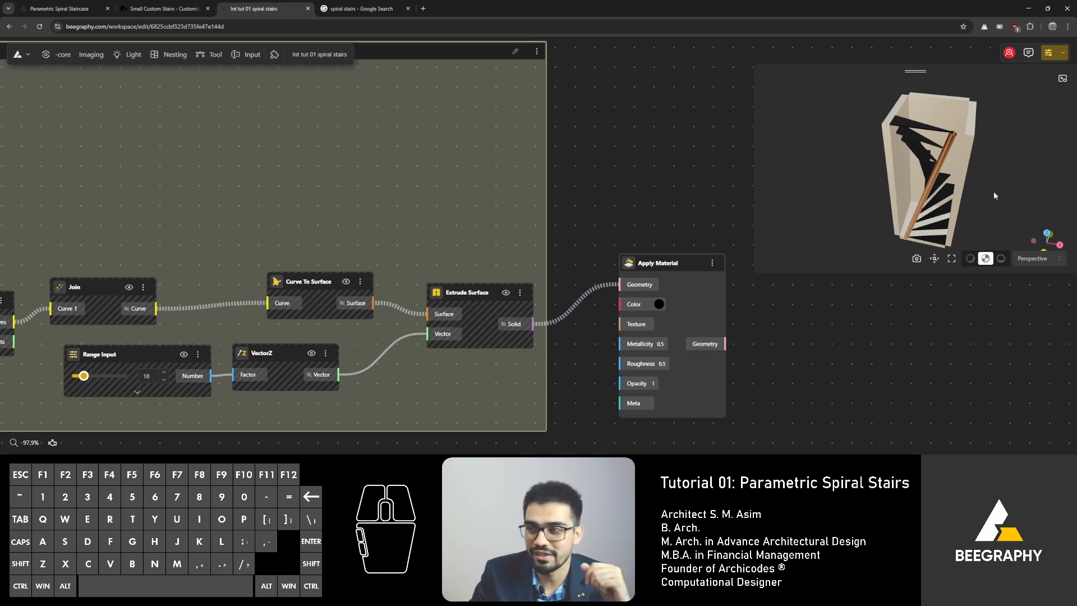
drag(993, 191, 951, 207)
drag(757, 272, 790, 357)
drag(724, 394, 625, 432)
scroll(847, 303, down, 1)
mouse_move(847, 304)
right_down()
mouse_move(832, 314)
mouse_move(852, 321)
right_up()
scroll(852, 321, up, 1)
drag(859, 362, 867, 363)
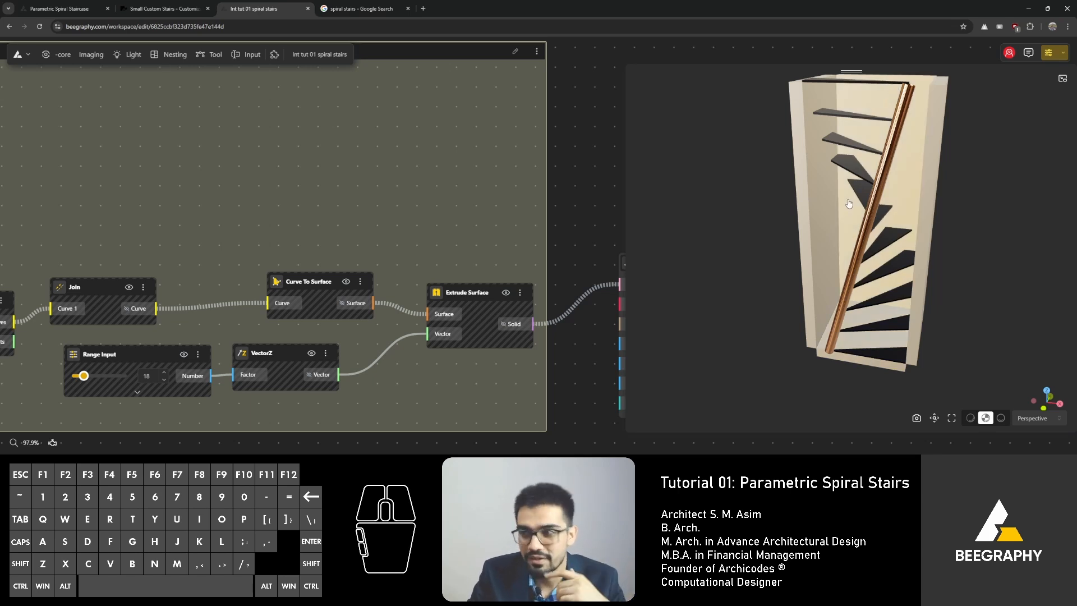
drag(847, 211, 838, 305)
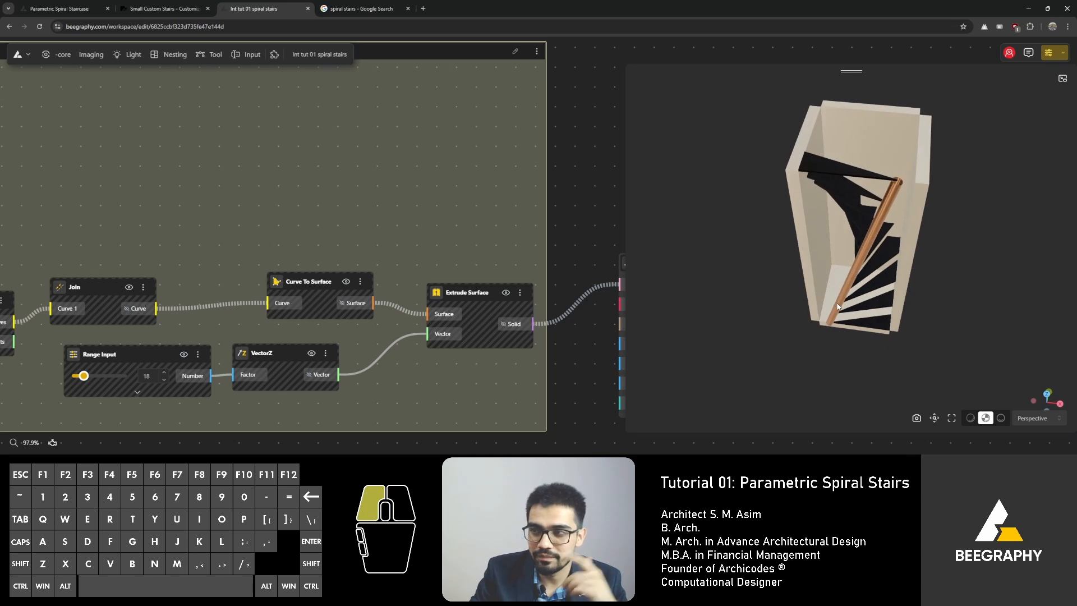
right_drag(550, 220, 416, 213)
scroll(895, 195, up, 3)
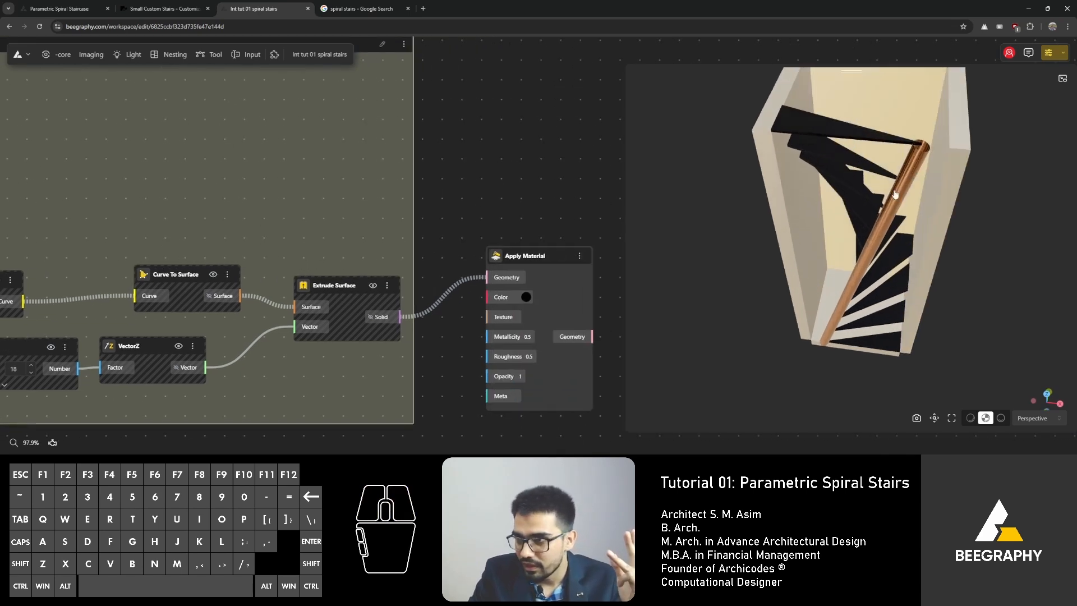
scroll(895, 195, up, 1)
right_drag(895, 195, 878, 185)
drag(879, 185, 868, 199)
scroll(866, 182, up, 3)
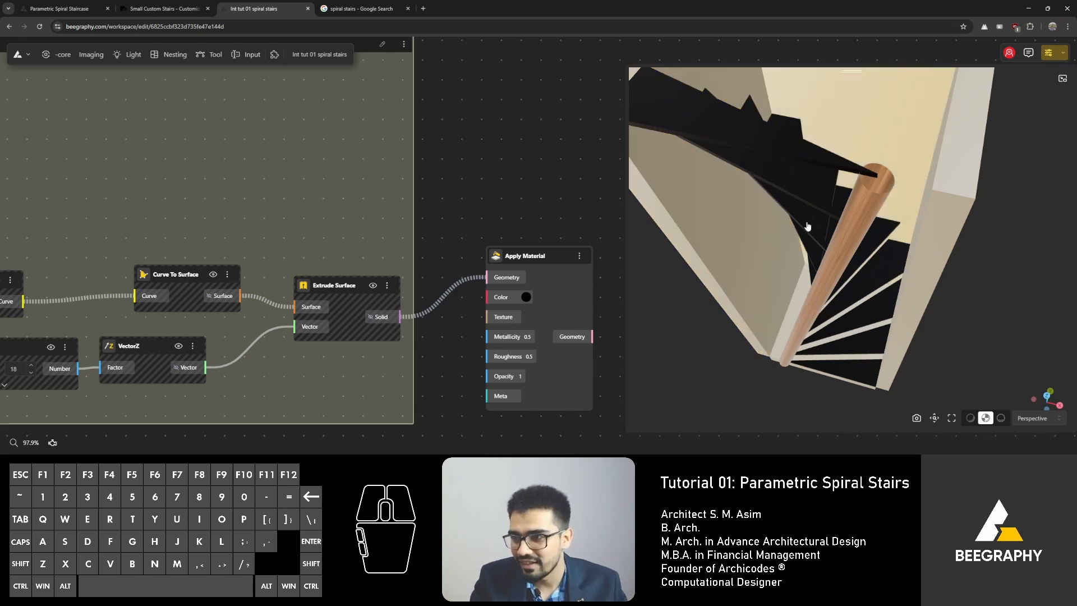
drag(857, 210, 823, 227)
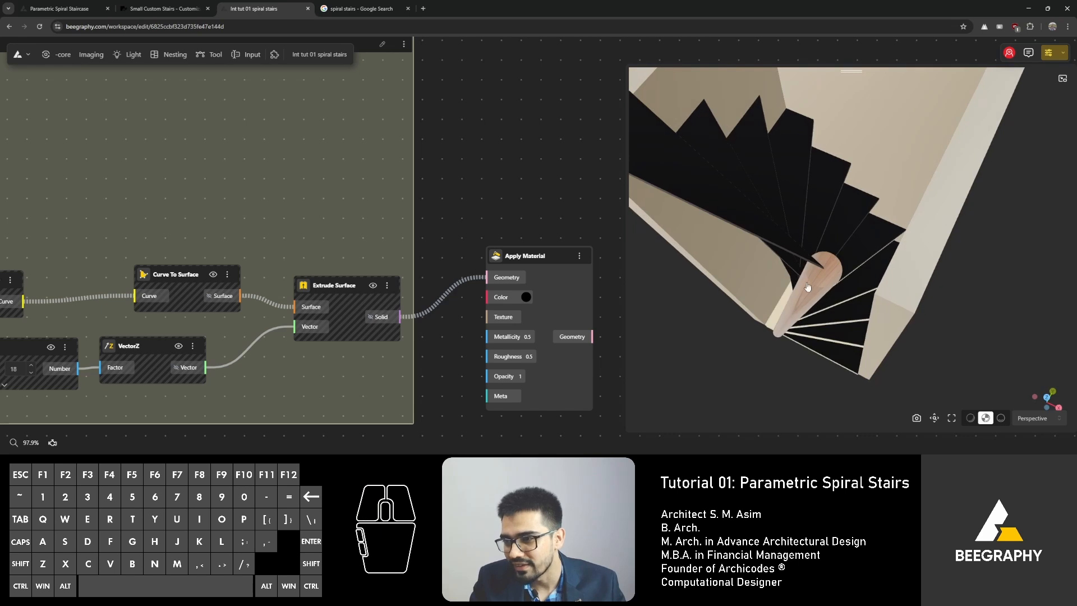
drag(796, 310, 822, 276)
scroll(823, 275, down, 1)
right_drag(823, 276, 814, 275)
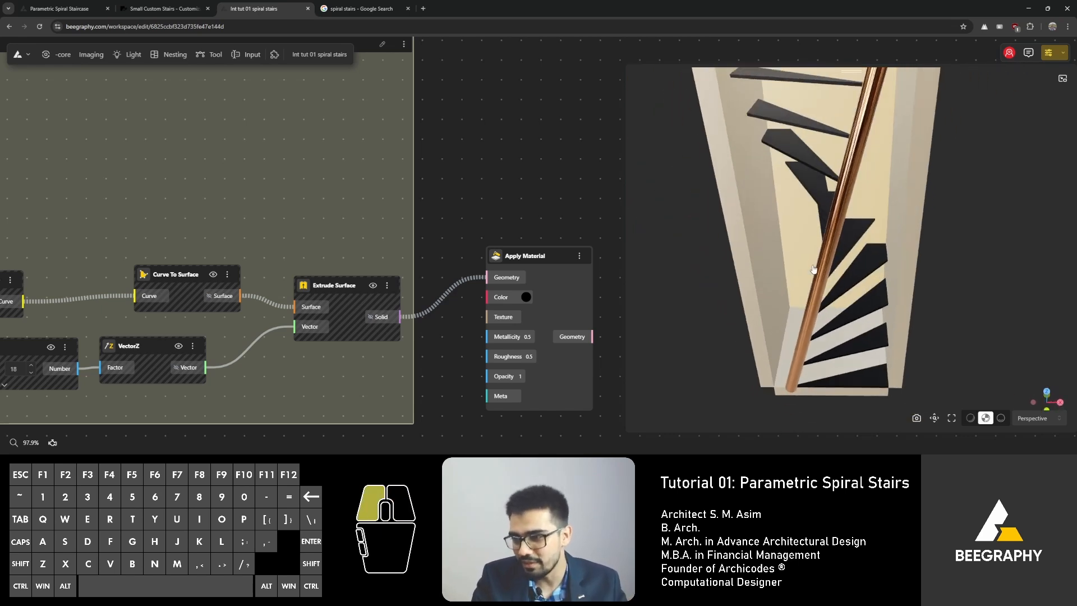
drag(813, 274, 817, 272)
right_drag(817, 271, 812, 277)
scroll(812, 277, down, 1)
drag(811, 277, 828, 296)
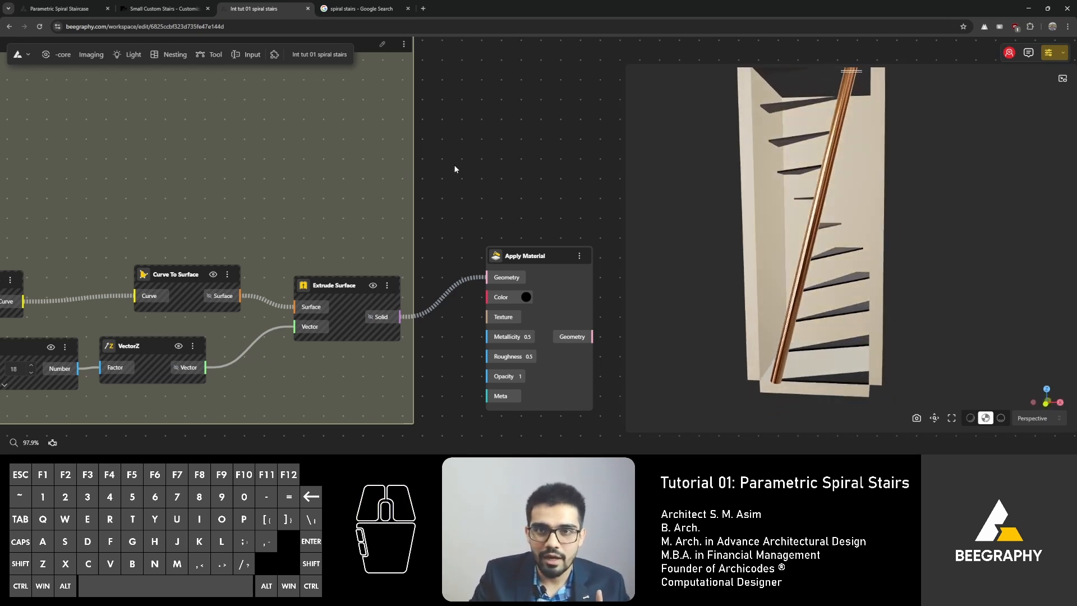
Step: Rename the model to Int tut 01 Spiral stairs
double_click(295, 55)
double_click(303, 56)
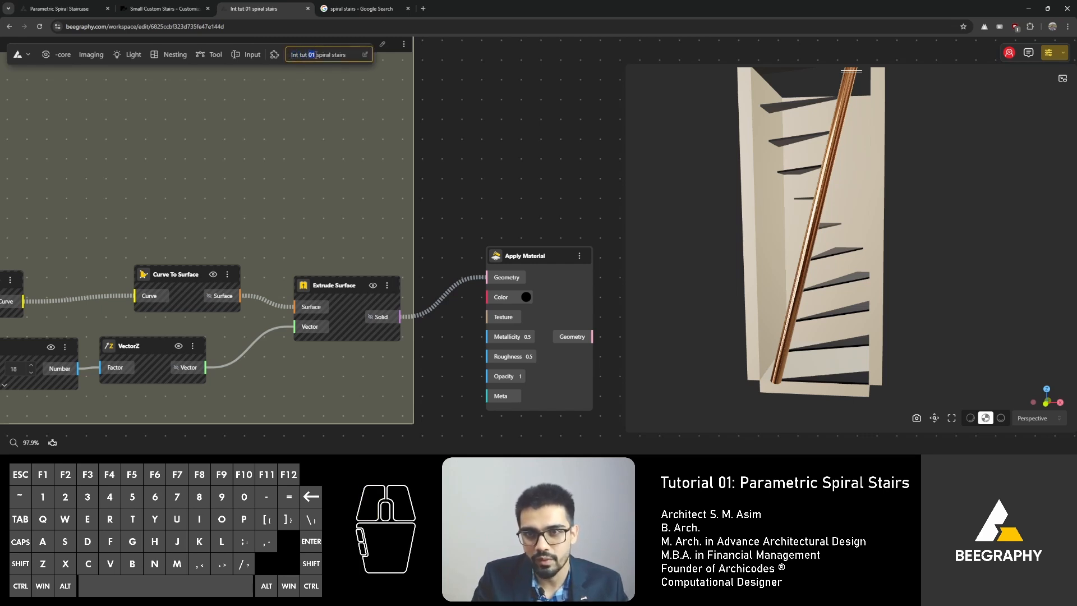
drag(318, 55, 347, 55)
click(318, 55)
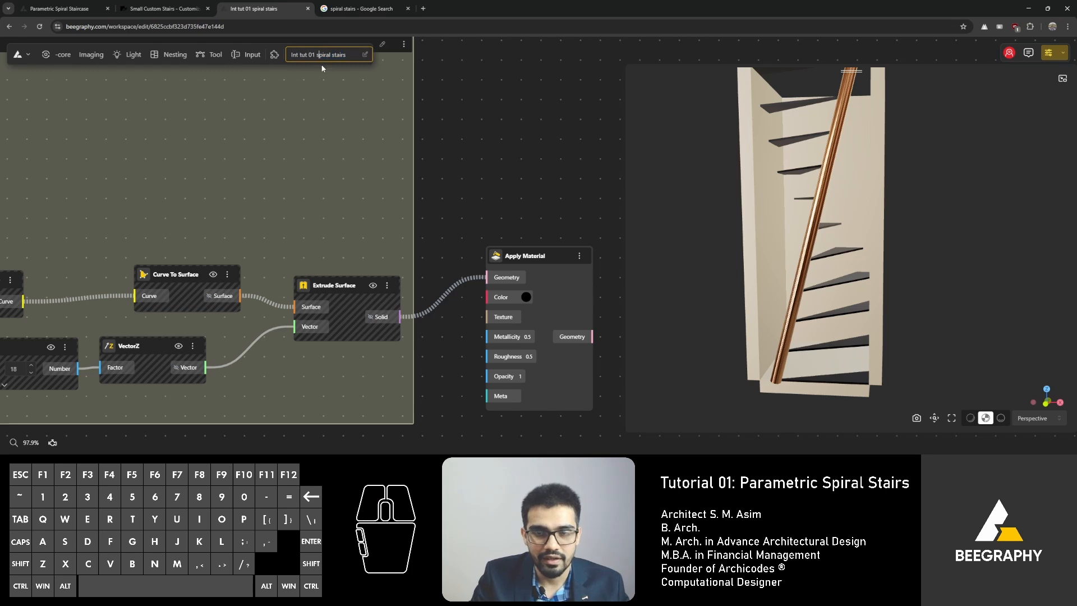
key(BackSpace)
text(S)
click(468, 94)
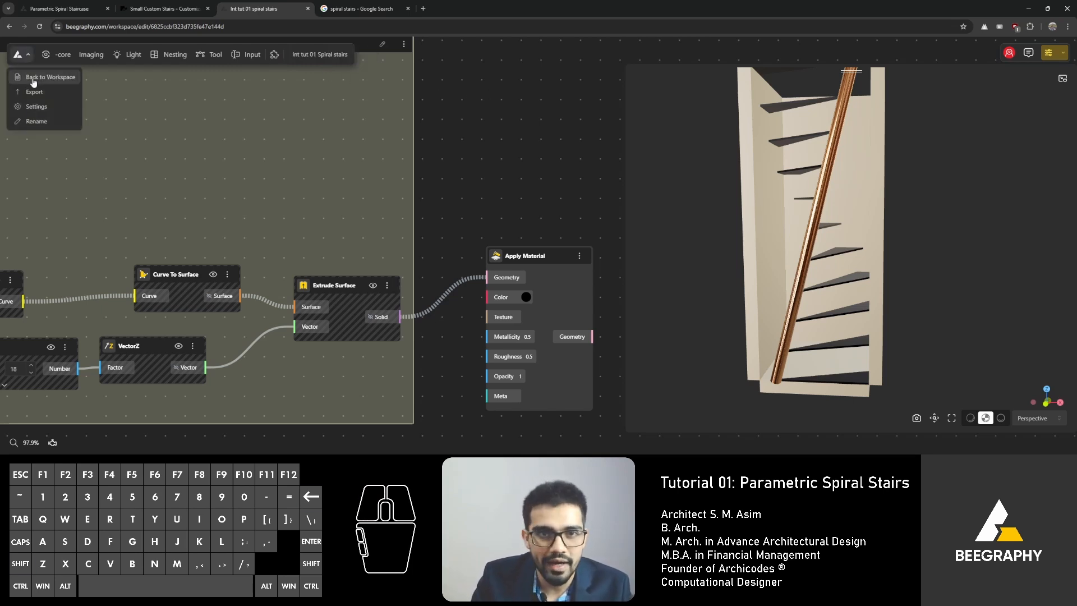
Step: Go back to the workspace and find the model in the My Models list
click(33, 80)
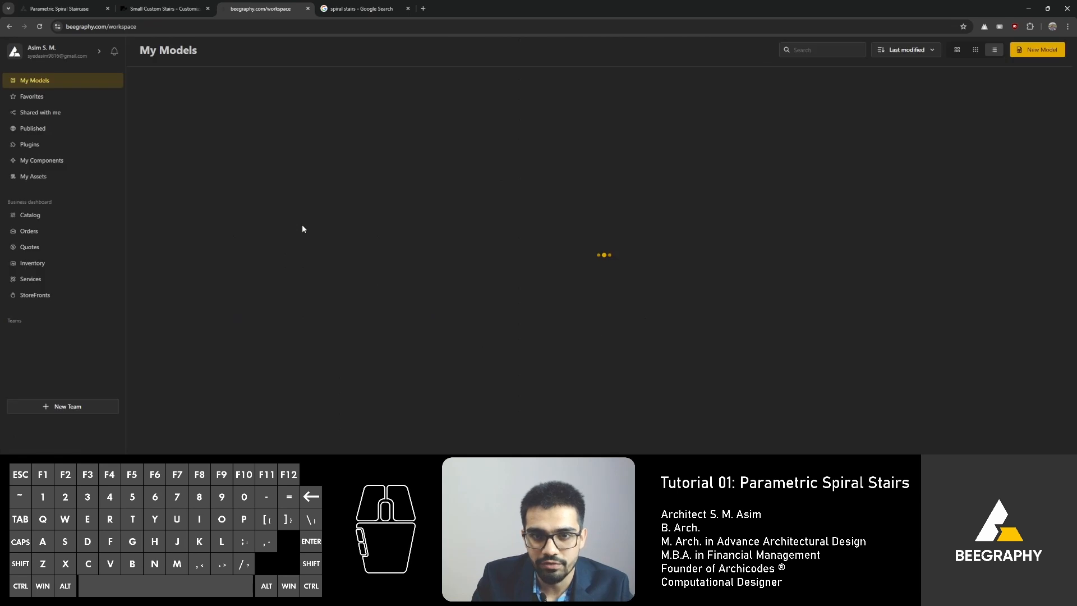
scroll(253, 267, down, 4)
scroll(264, 396, down, 1)
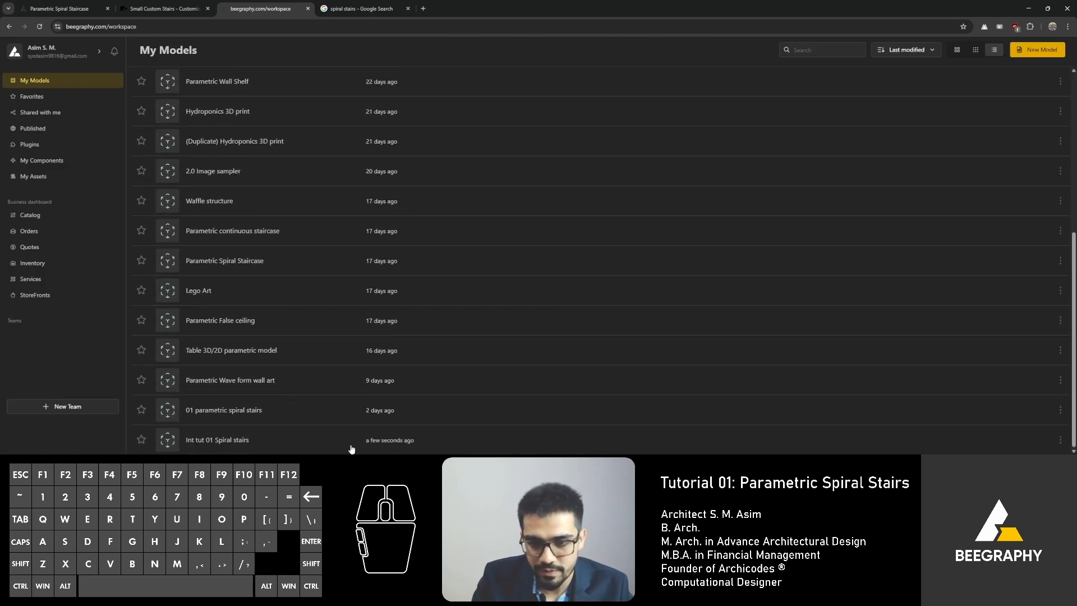
Step: Share the Int tut 01 Spiral stairs model with everyone as Viewer and copy its link
click(1061, 440)
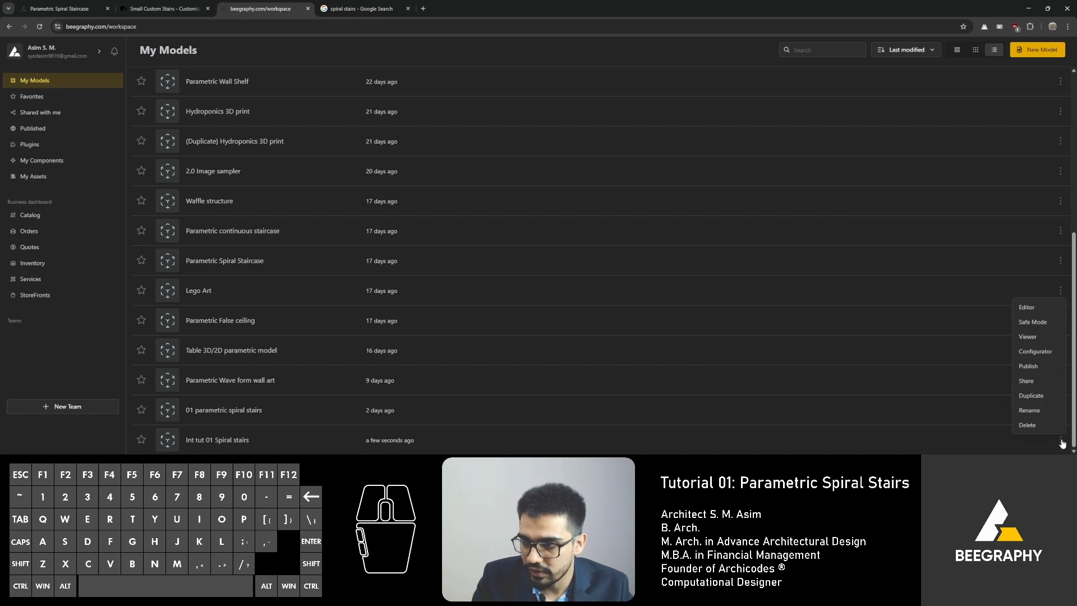
click(1030, 380)
click(599, 148)
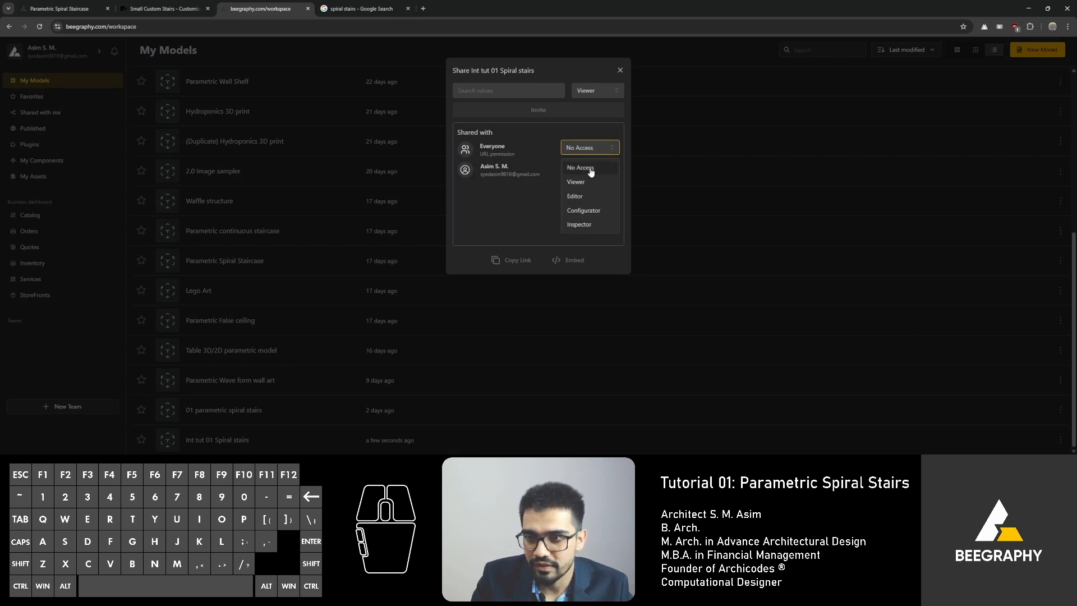
click(578, 182)
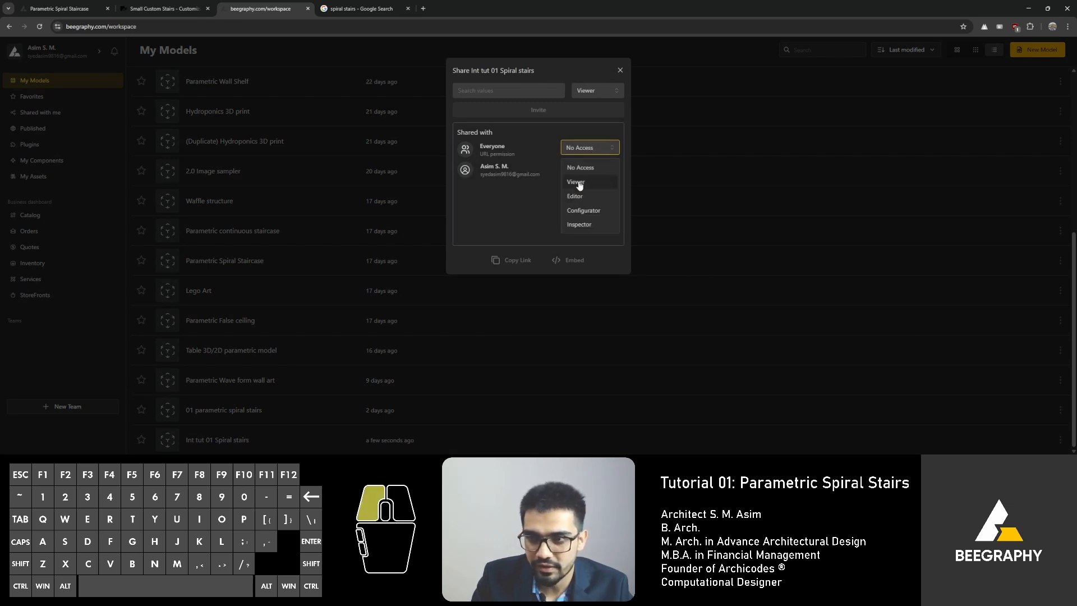
click(508, 264)
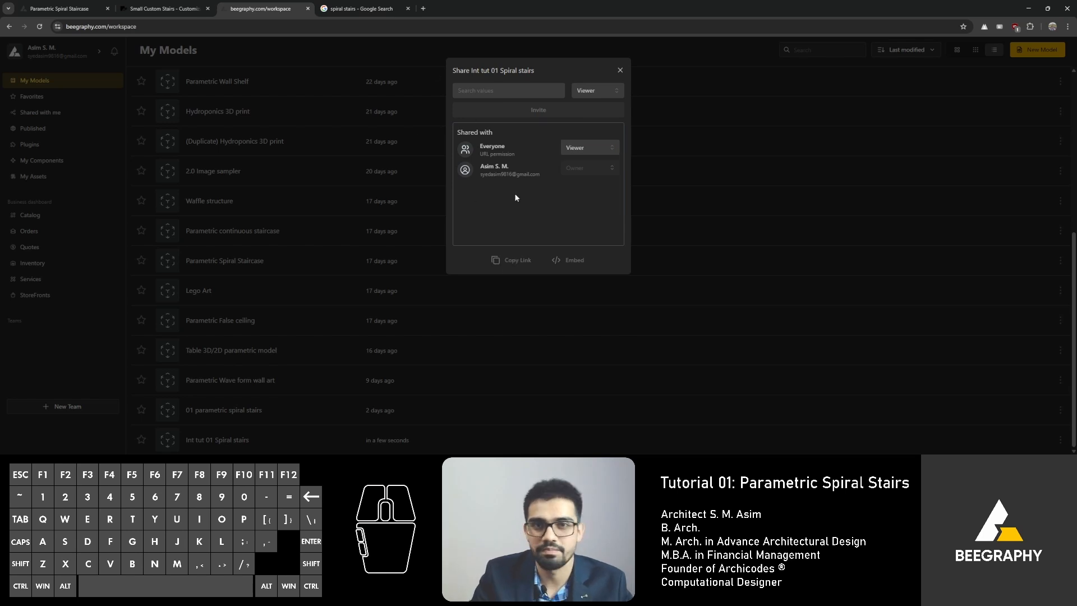
Step: Open the copied model link in a new browser tab
click(151, 27)
click(422, 8)
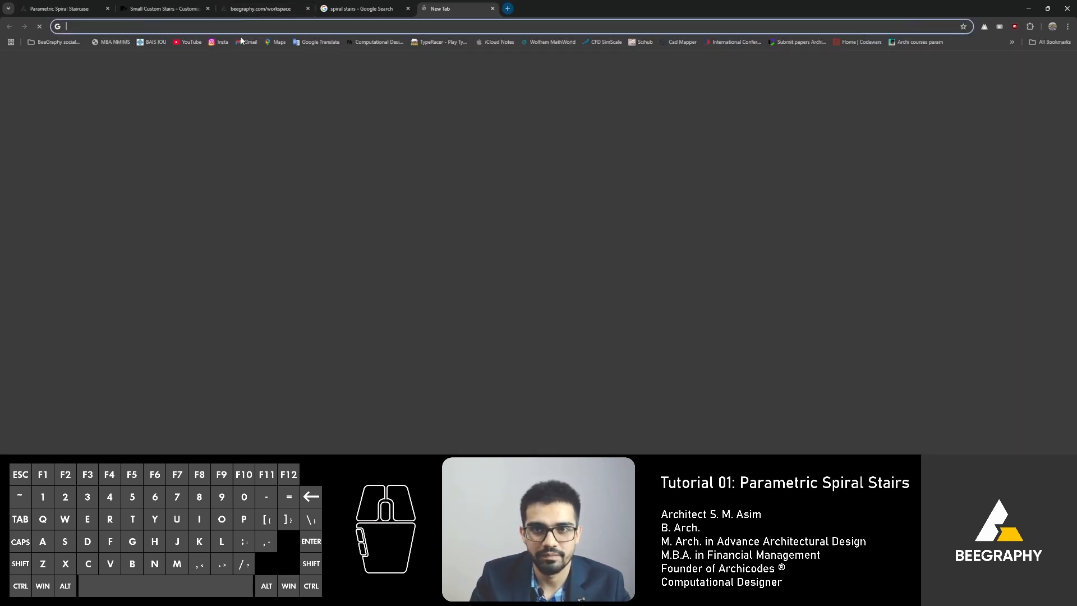
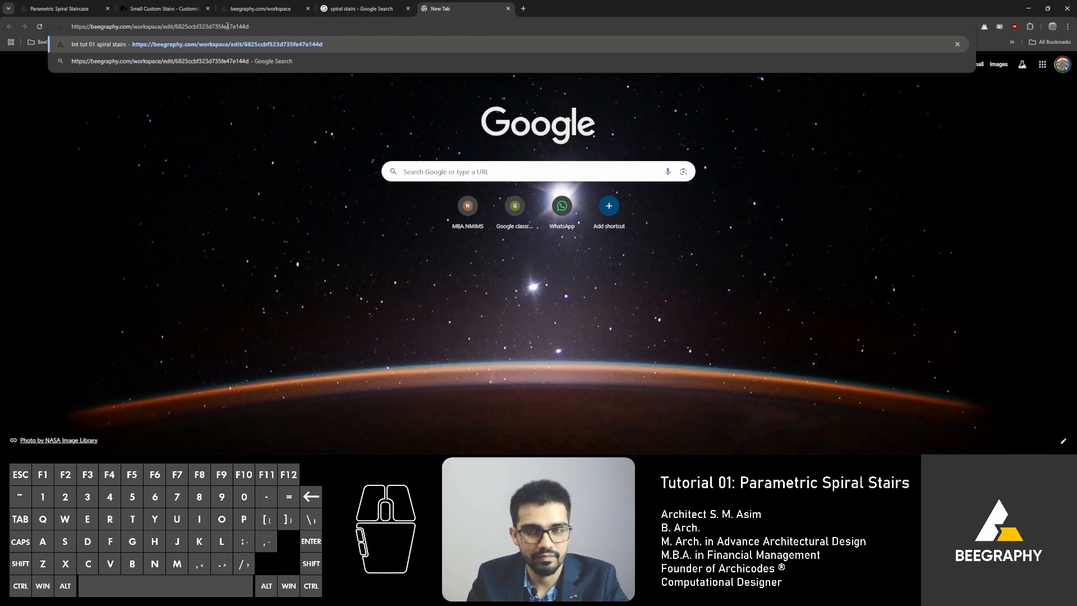
key(Return)
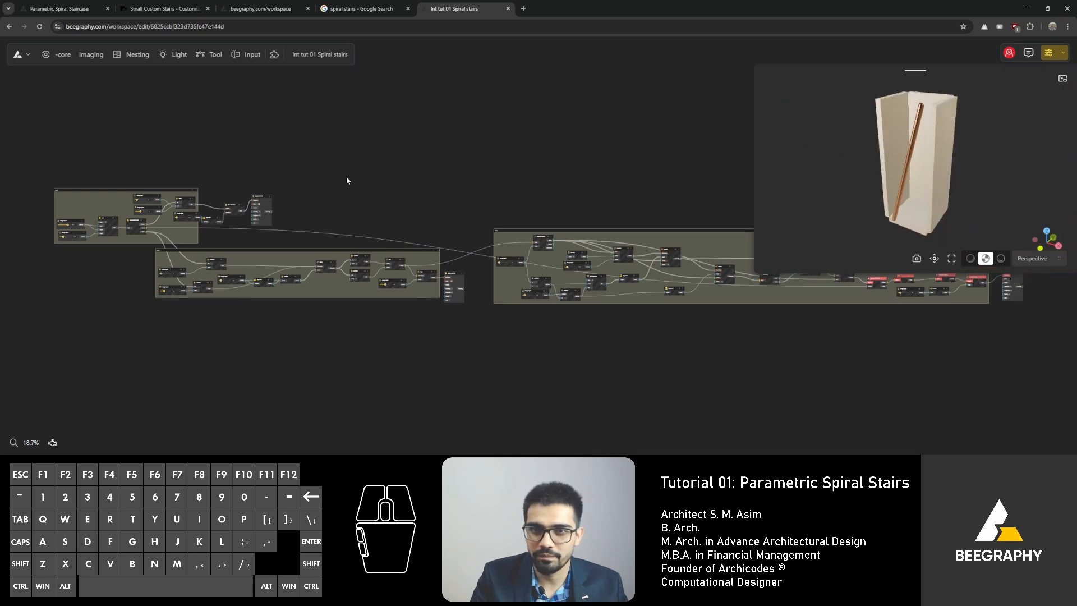
Step: Pan and zoom through the shared model's node graph to examine its node groups
right_drag(455, 178, 257, 189)
scroll(339, 175, up, 10)
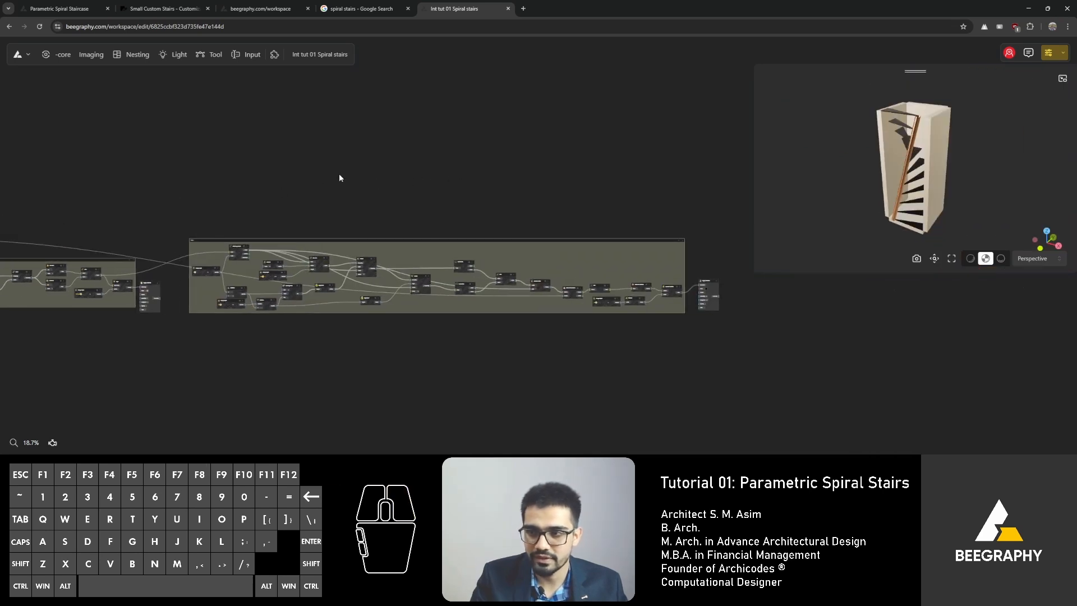
scroll(327, 292, up, 4)
right_drag(382, 189, 163, 171)
scroll(298, 190, down, 8)
right_drag(749, 163, 366, 189)
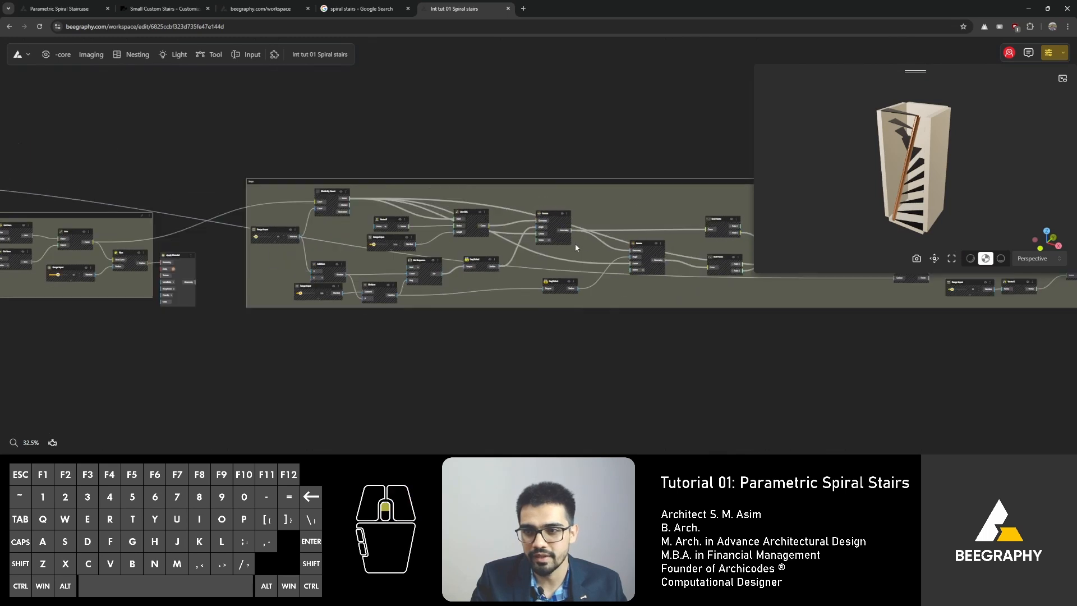
scroll(576, 245, up, 7)
right_drag(683, 250, 314, 265)
scroll(318, 264, down, 2)
right_drag(708, 214, 505, 221)
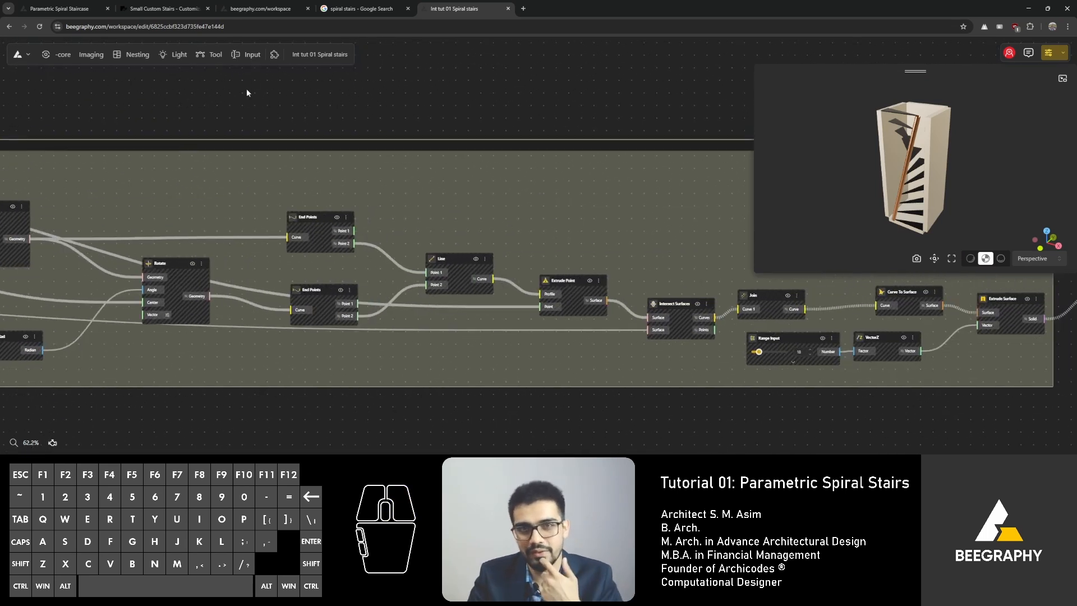
right_drag(246, 89, 430, 129)
scroll(430, 128, down, 3)
right_drag(354, 122, 433, 131)
Step: Enlarge the 3D preview, orbit around the staircase, and inspect the End Points, Line and Extrude Point nodes
drag(847, 190, 858, 194)
drag(754, 272, 539, 440)
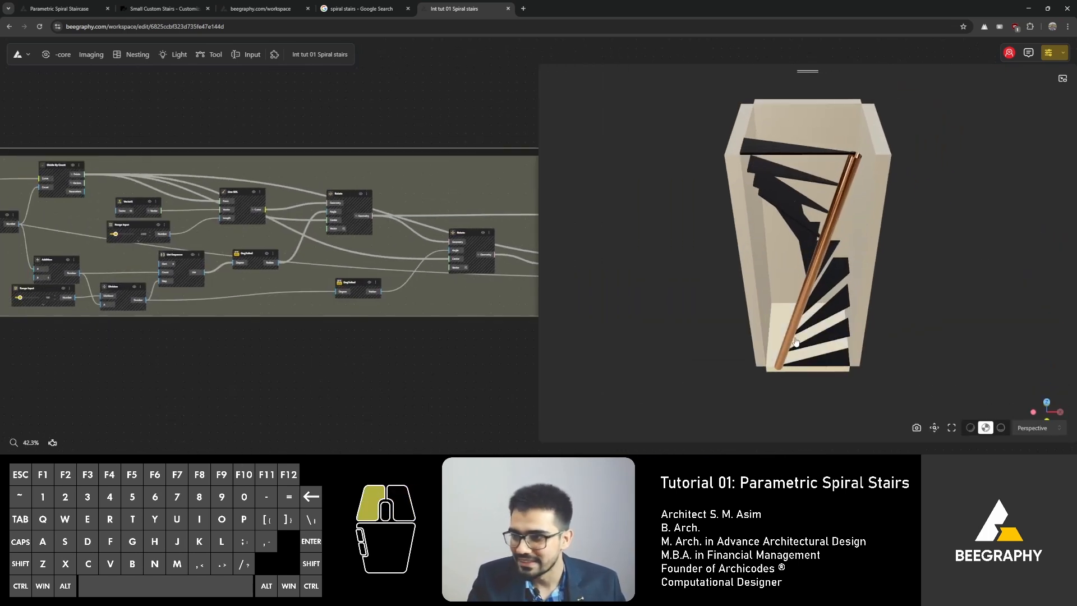
drag(781, 336, 775, 332)
right_drag(776, 332, 802, 332)
drag(802, 332, 779, 324)
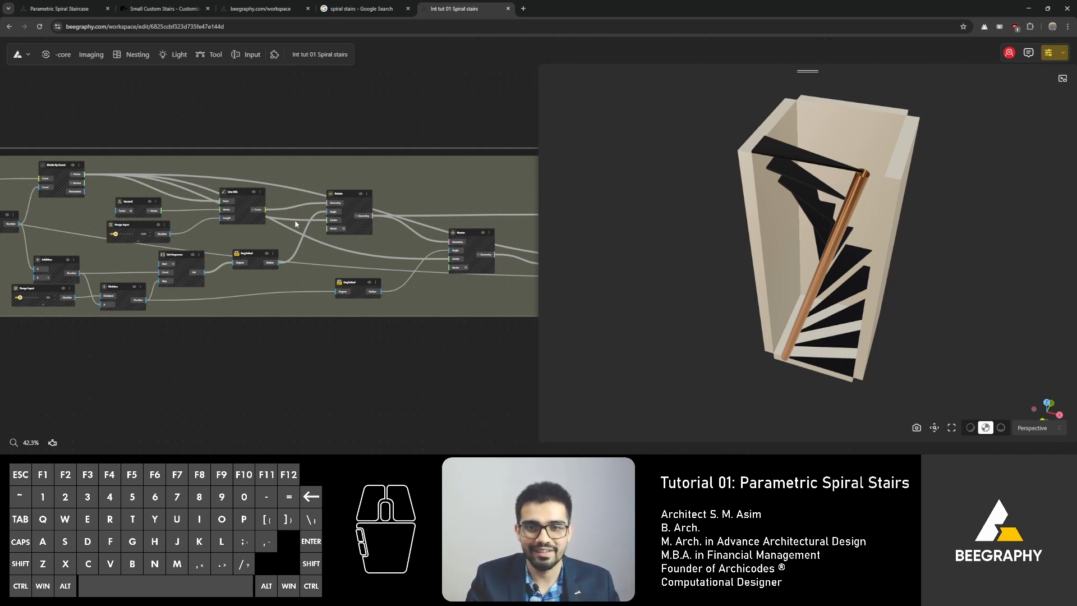
right_drag(315, 118, 126, 166)
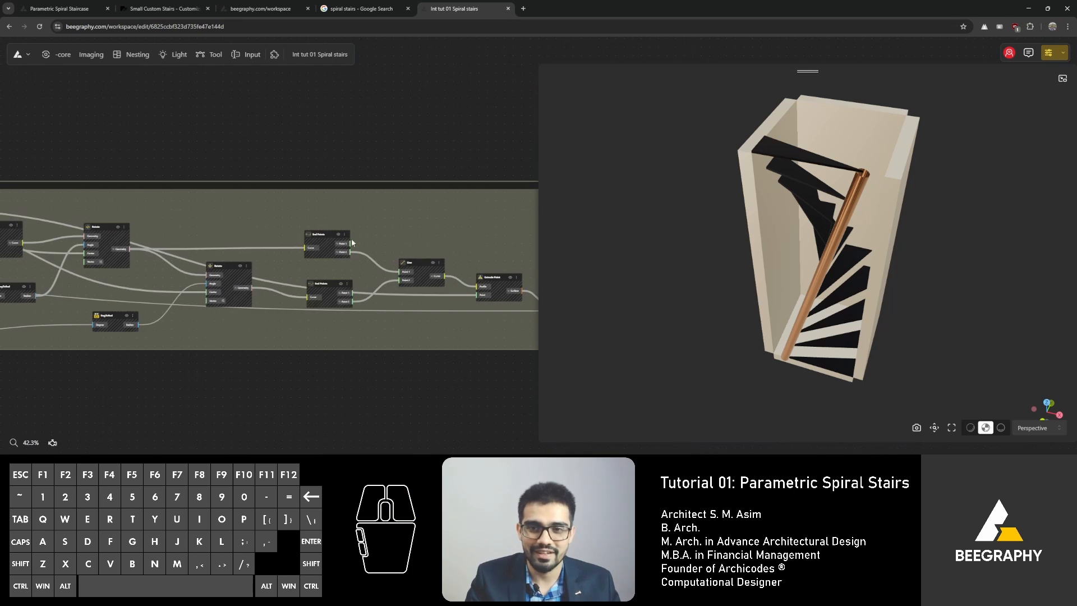
scroll(306, 278, up, 2)
right_drag(396, 260, 303, 269)
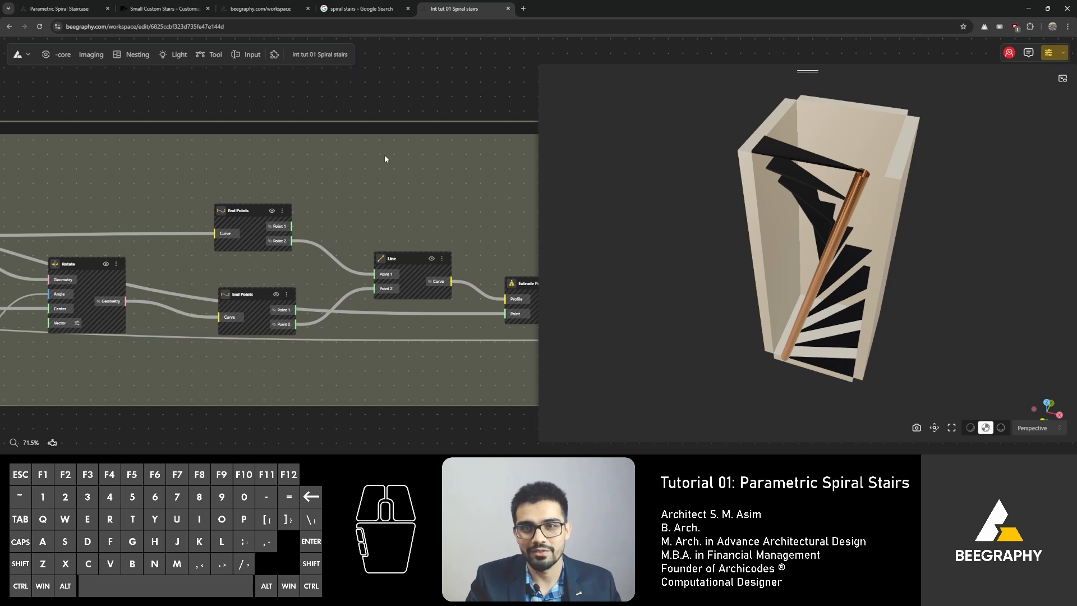
right_drag(385, 157, 340, 121)
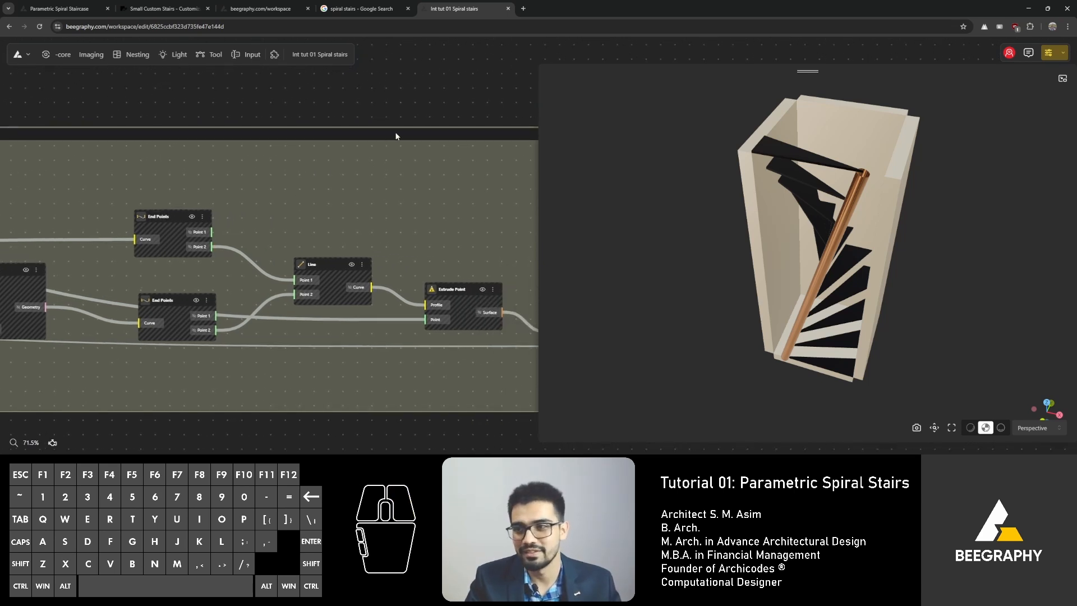